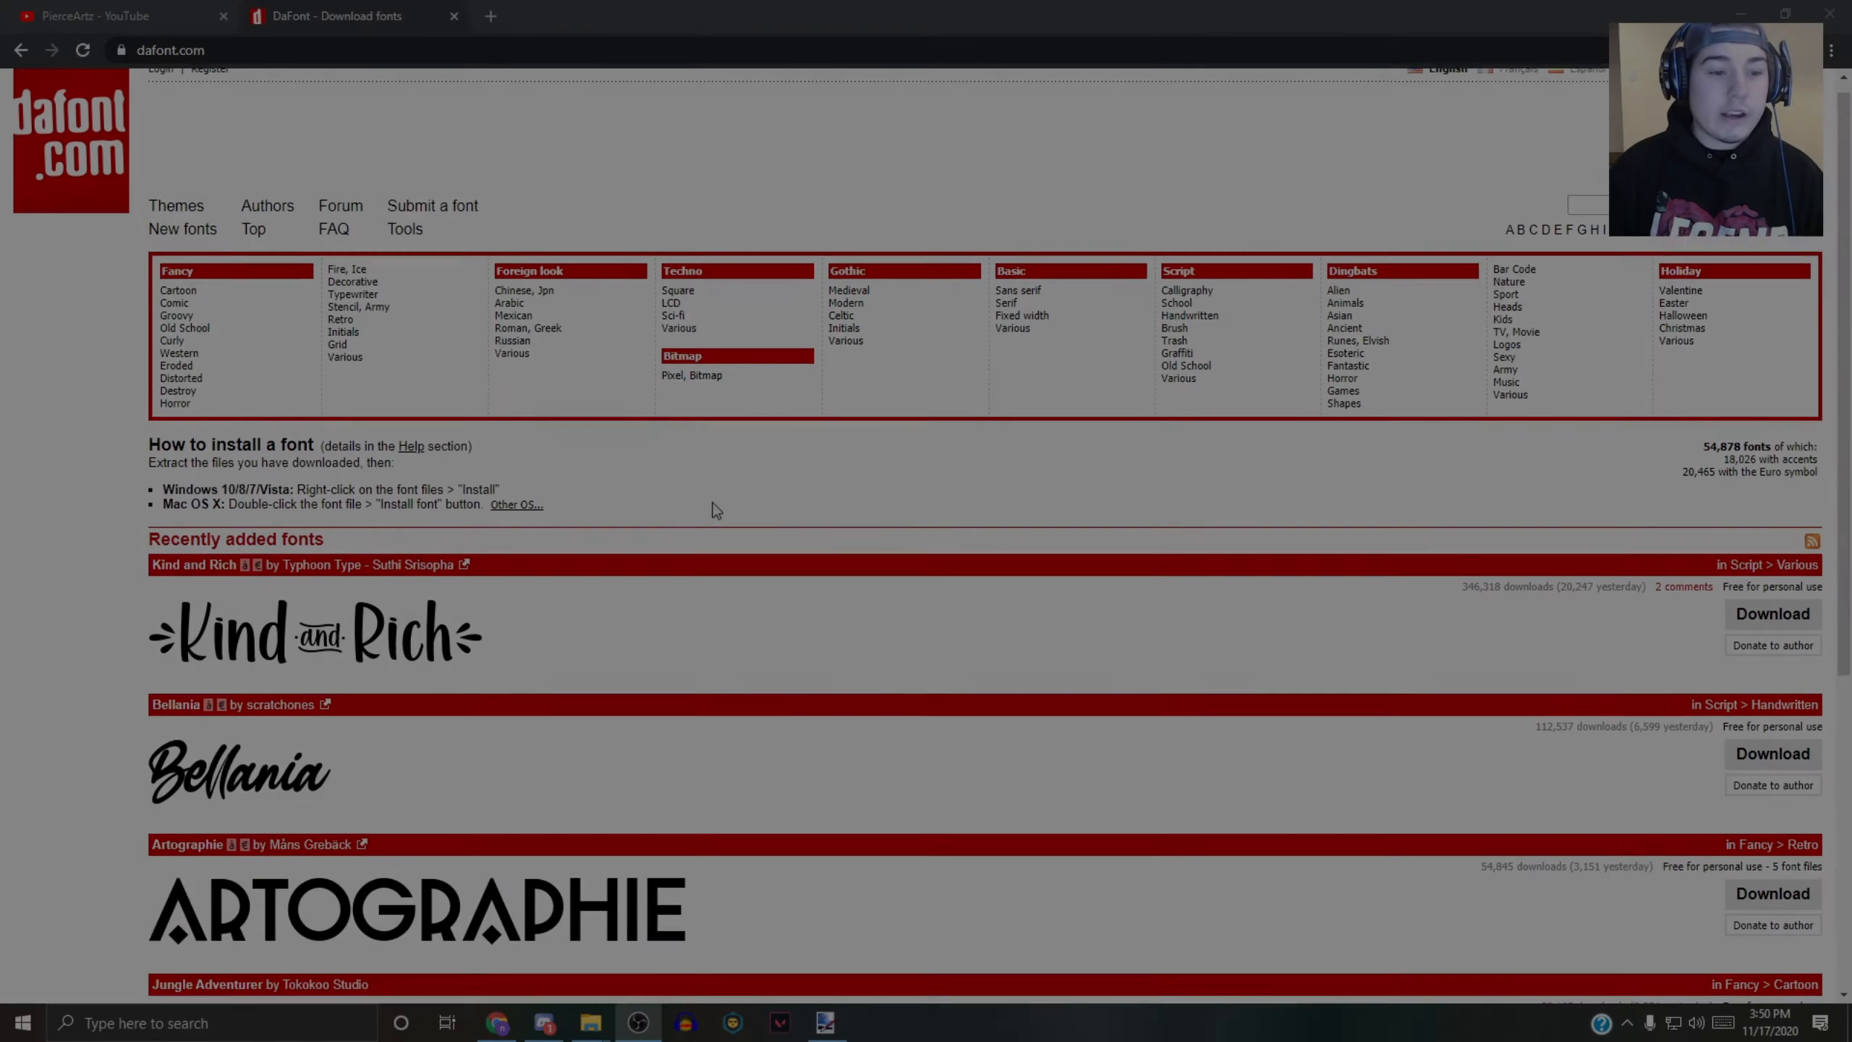
# - Examine the recently added fonts and the font categories on the DaFont home page
pyautogui.scroll(-3, 679, 516)
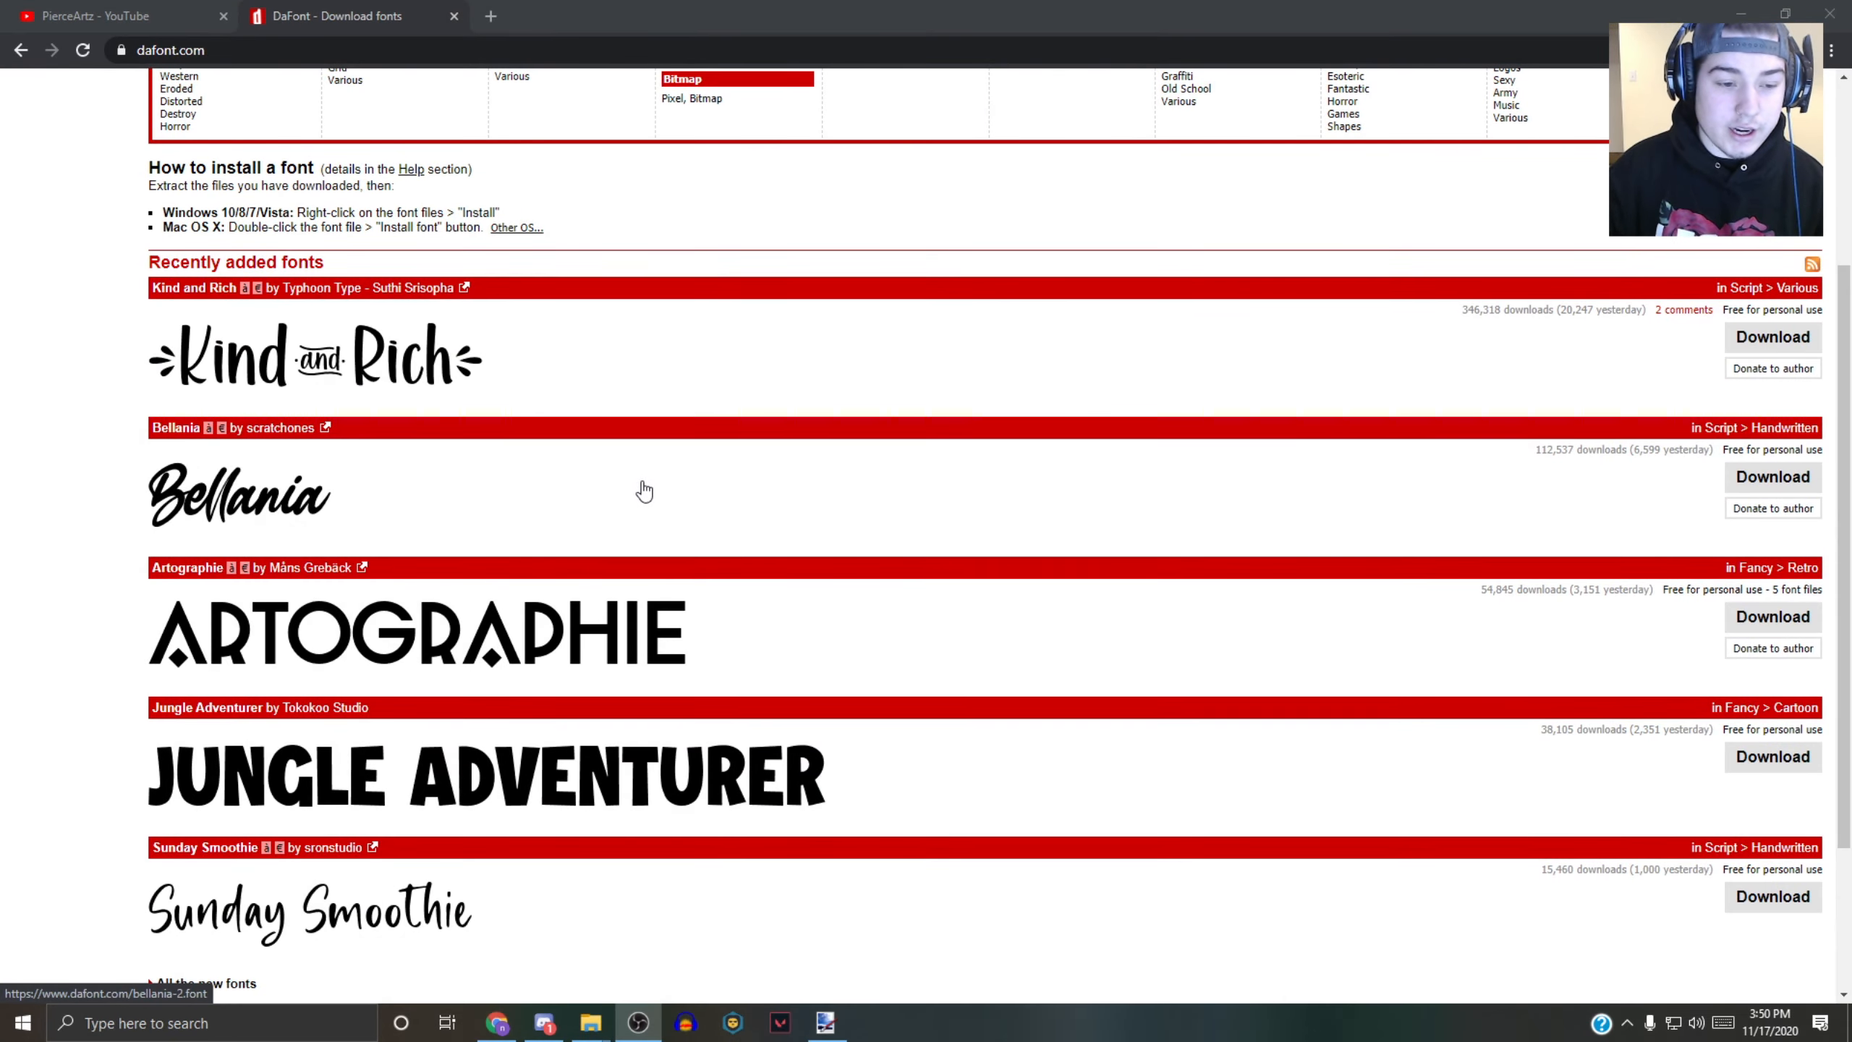
pyautogui.scroll(-2, 664, 536)
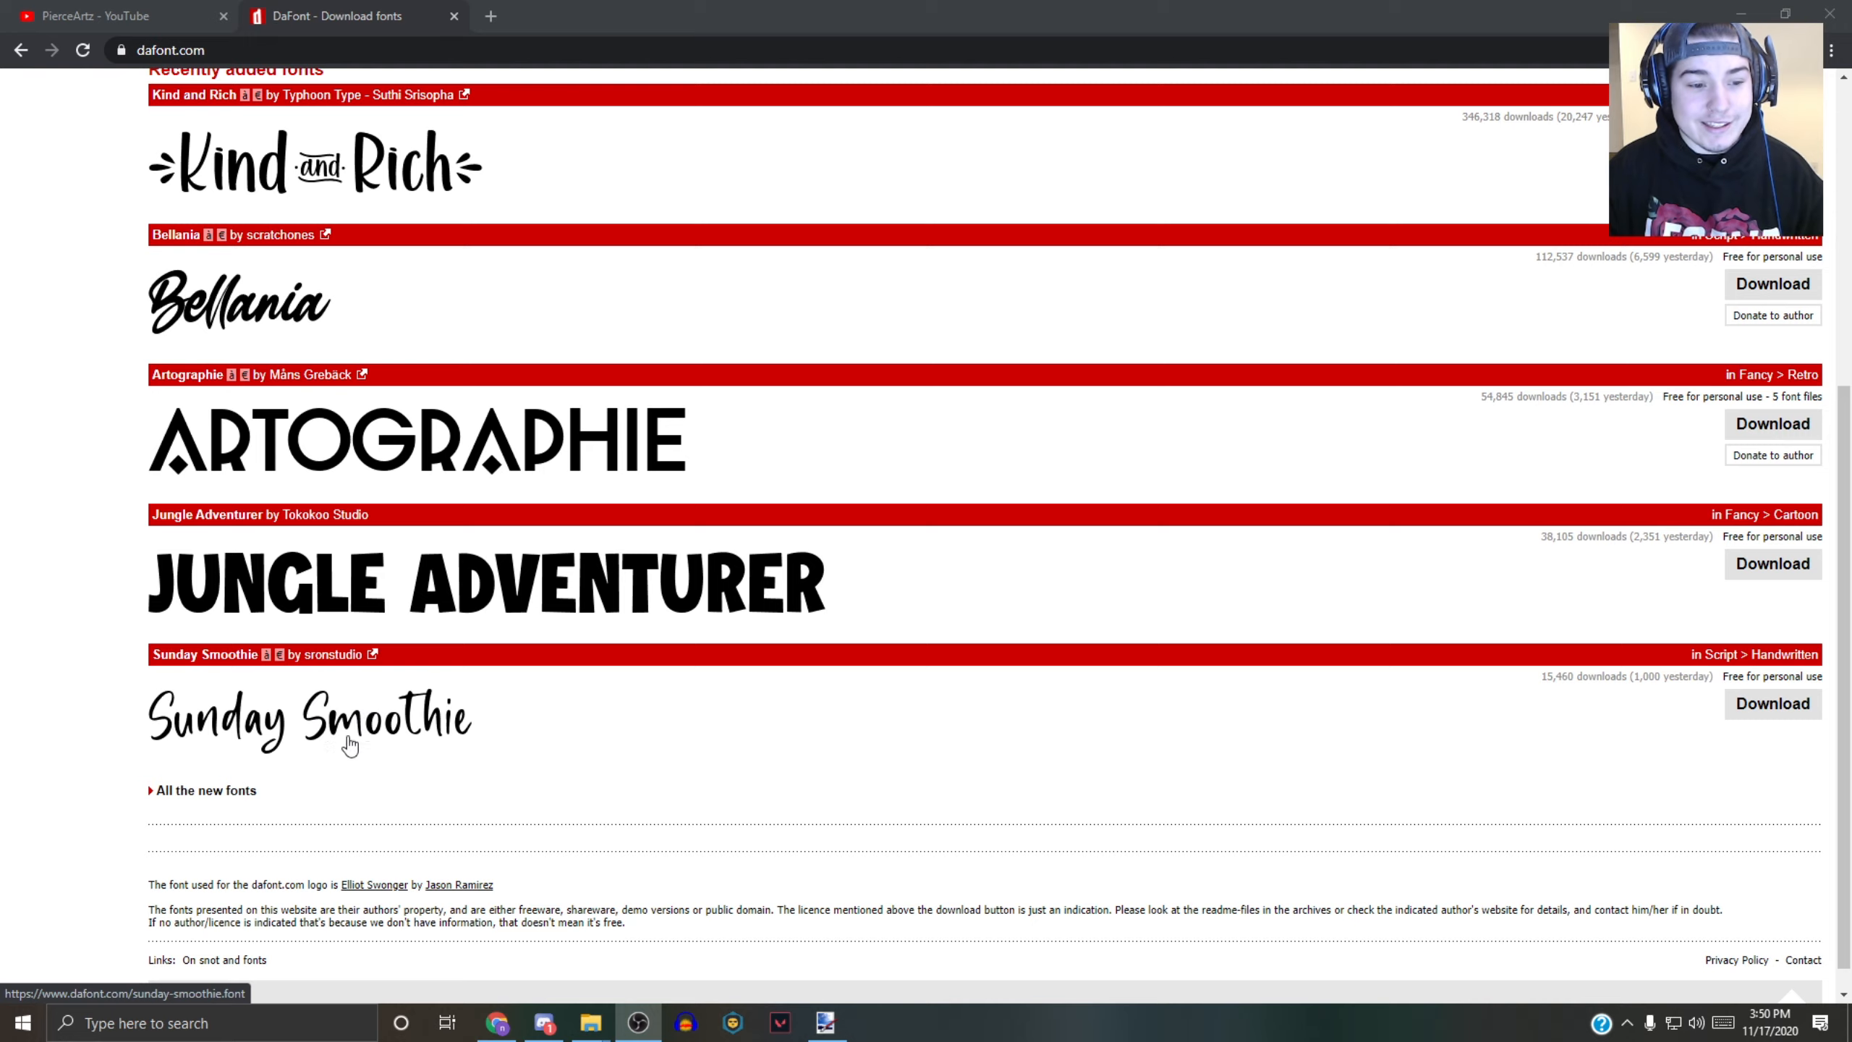
pyautogui.scroll(4, 319, 661)
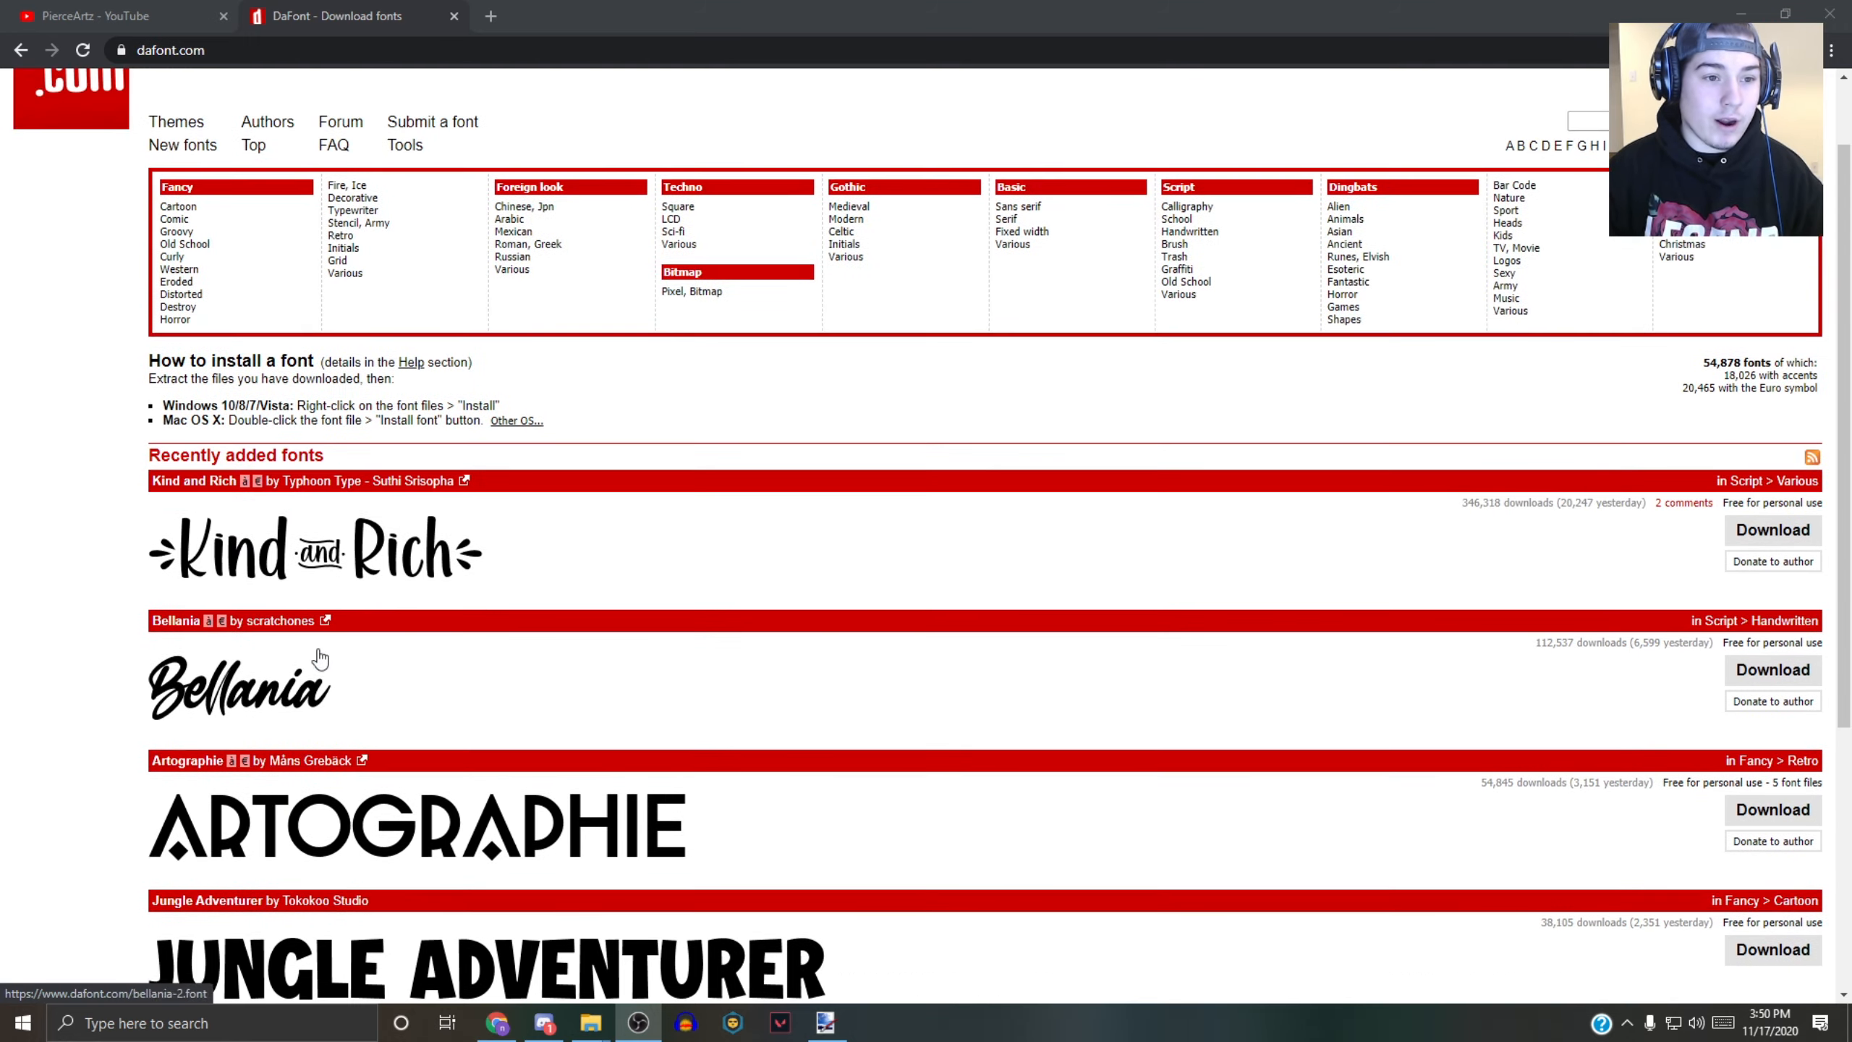
pyautogui.scroll(-2, 358, 322)
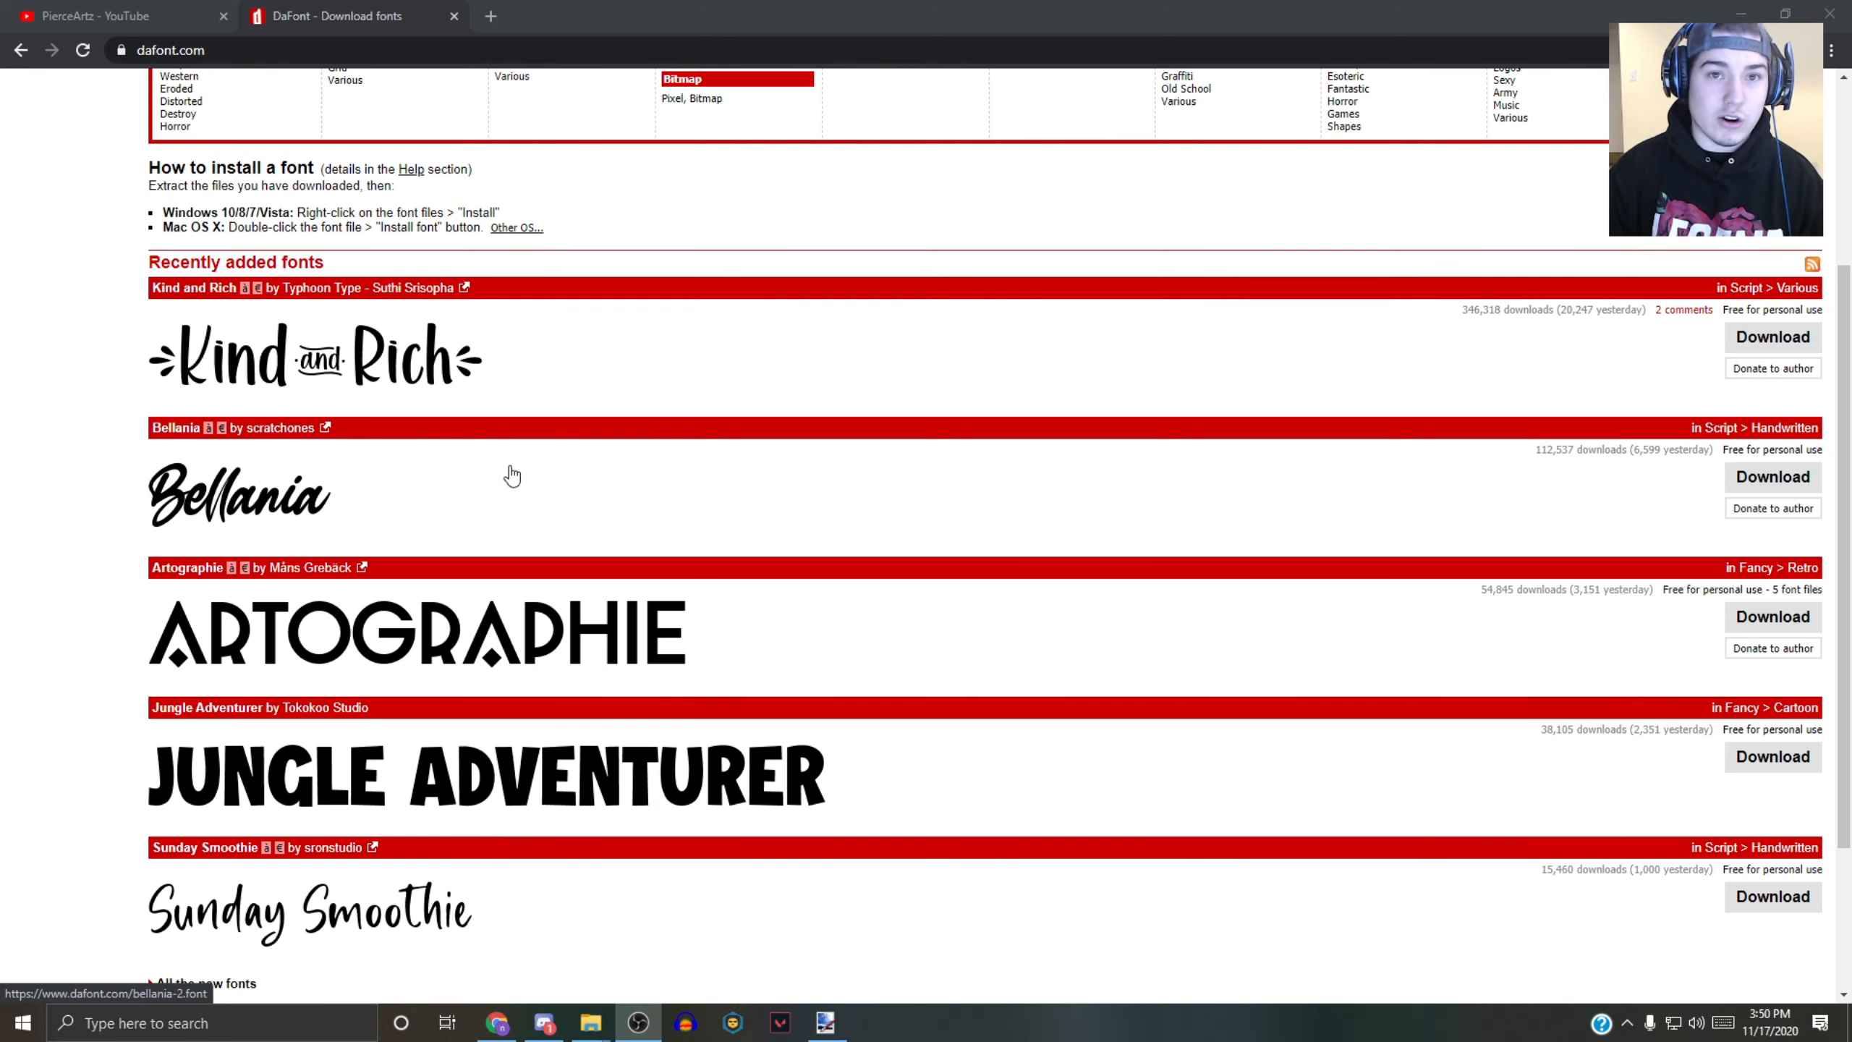
pyautogui.scroll(-1, 488, 501)
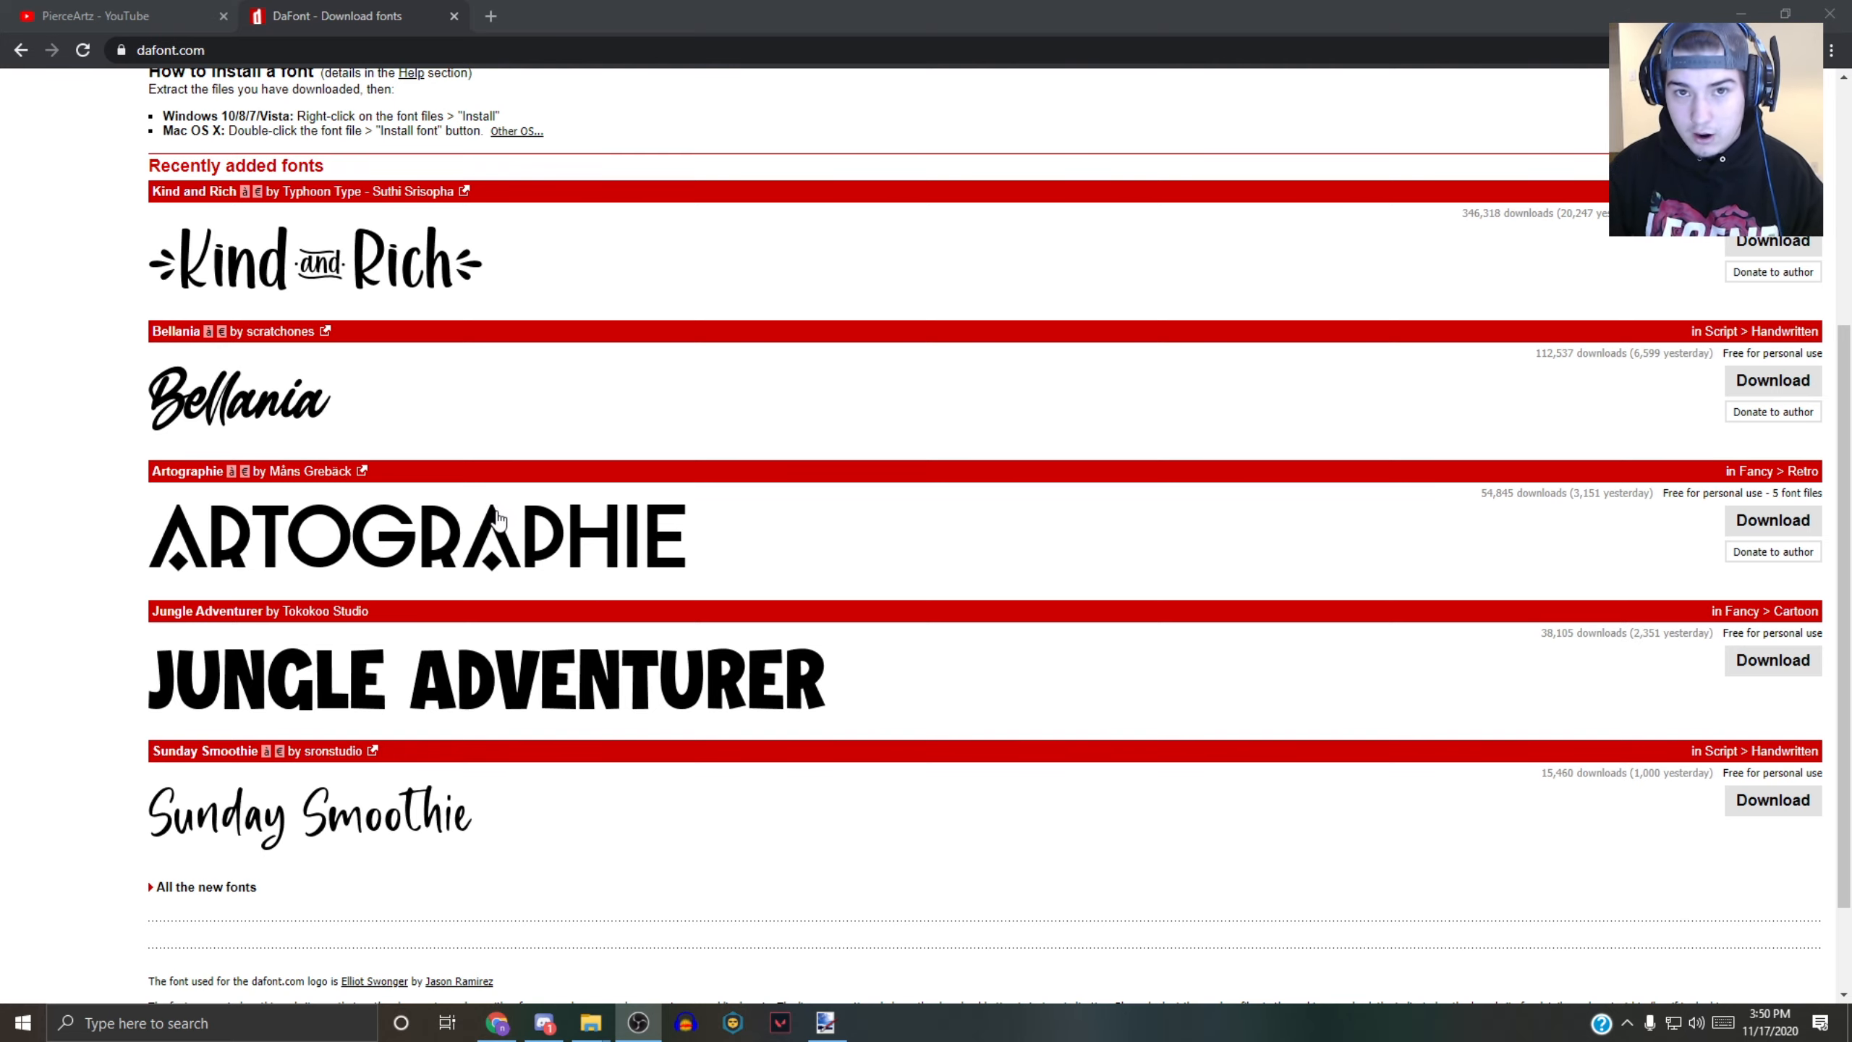
pyautogui.scroll(4, 510, 504)
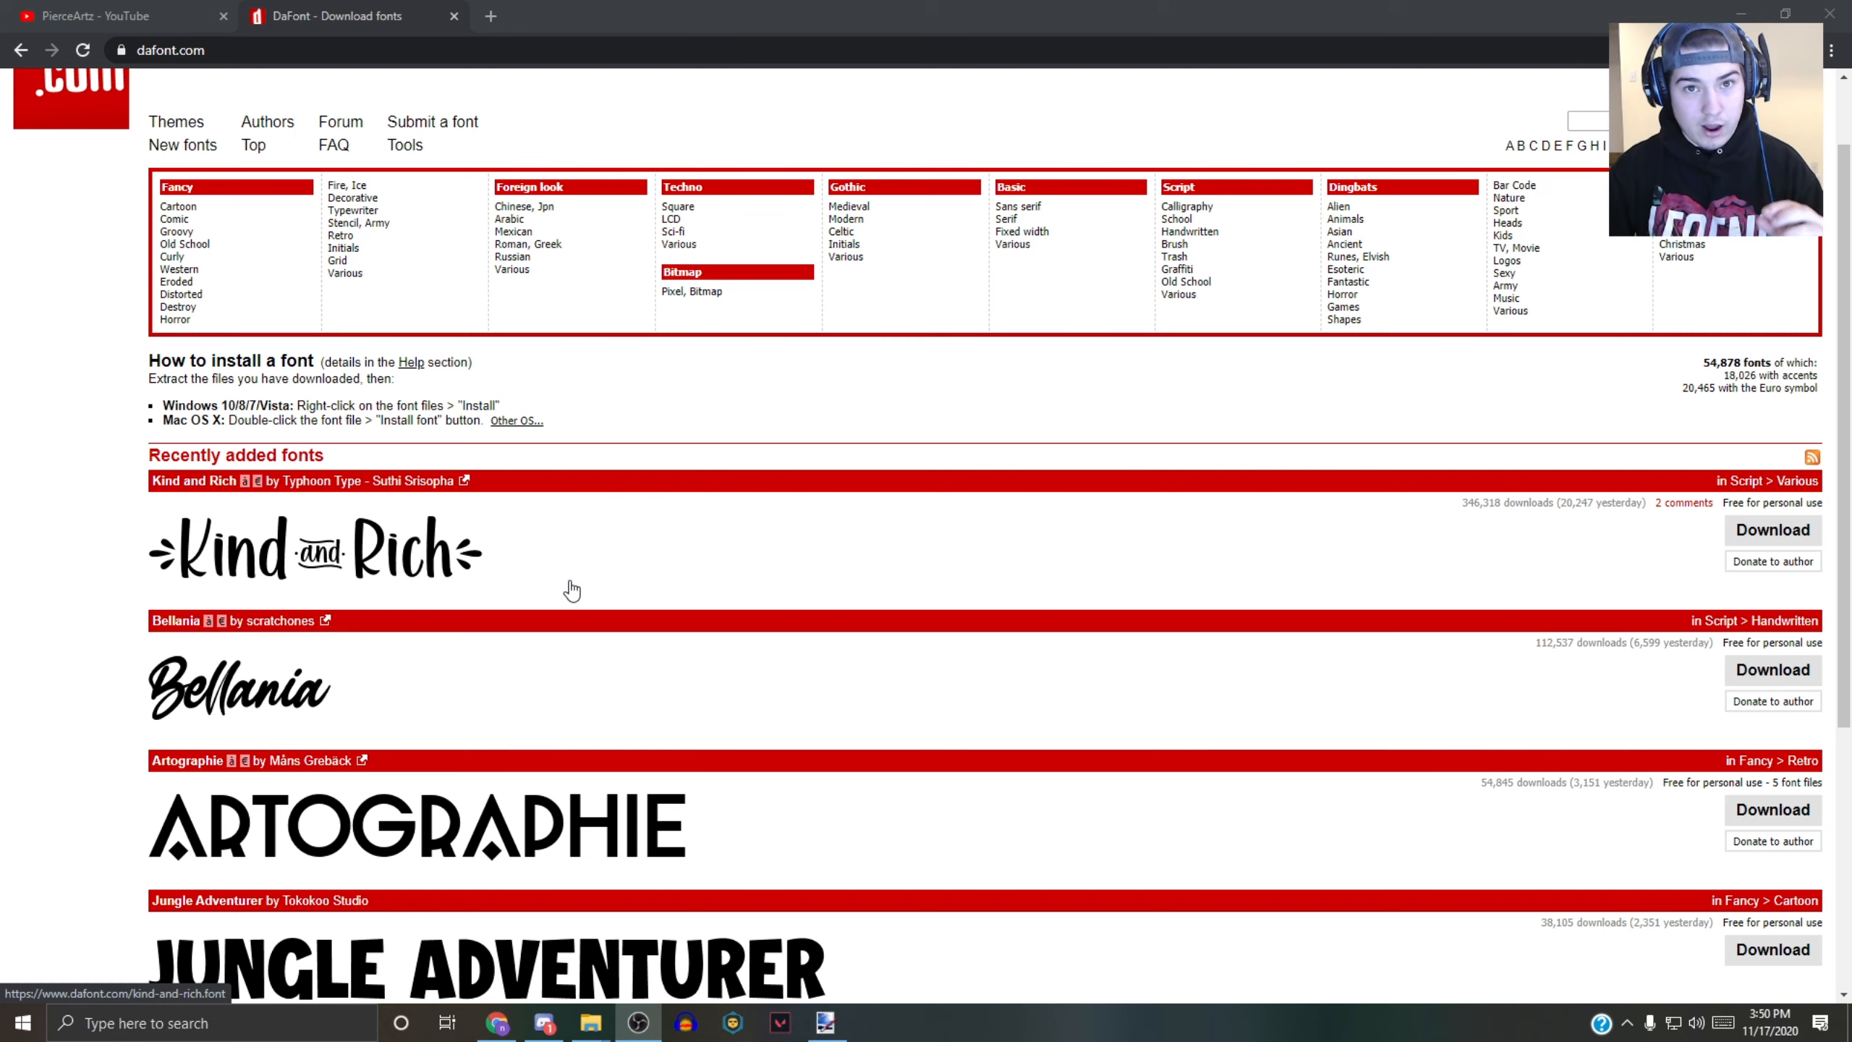
pyautogui.scroll(-4, 292, 649)
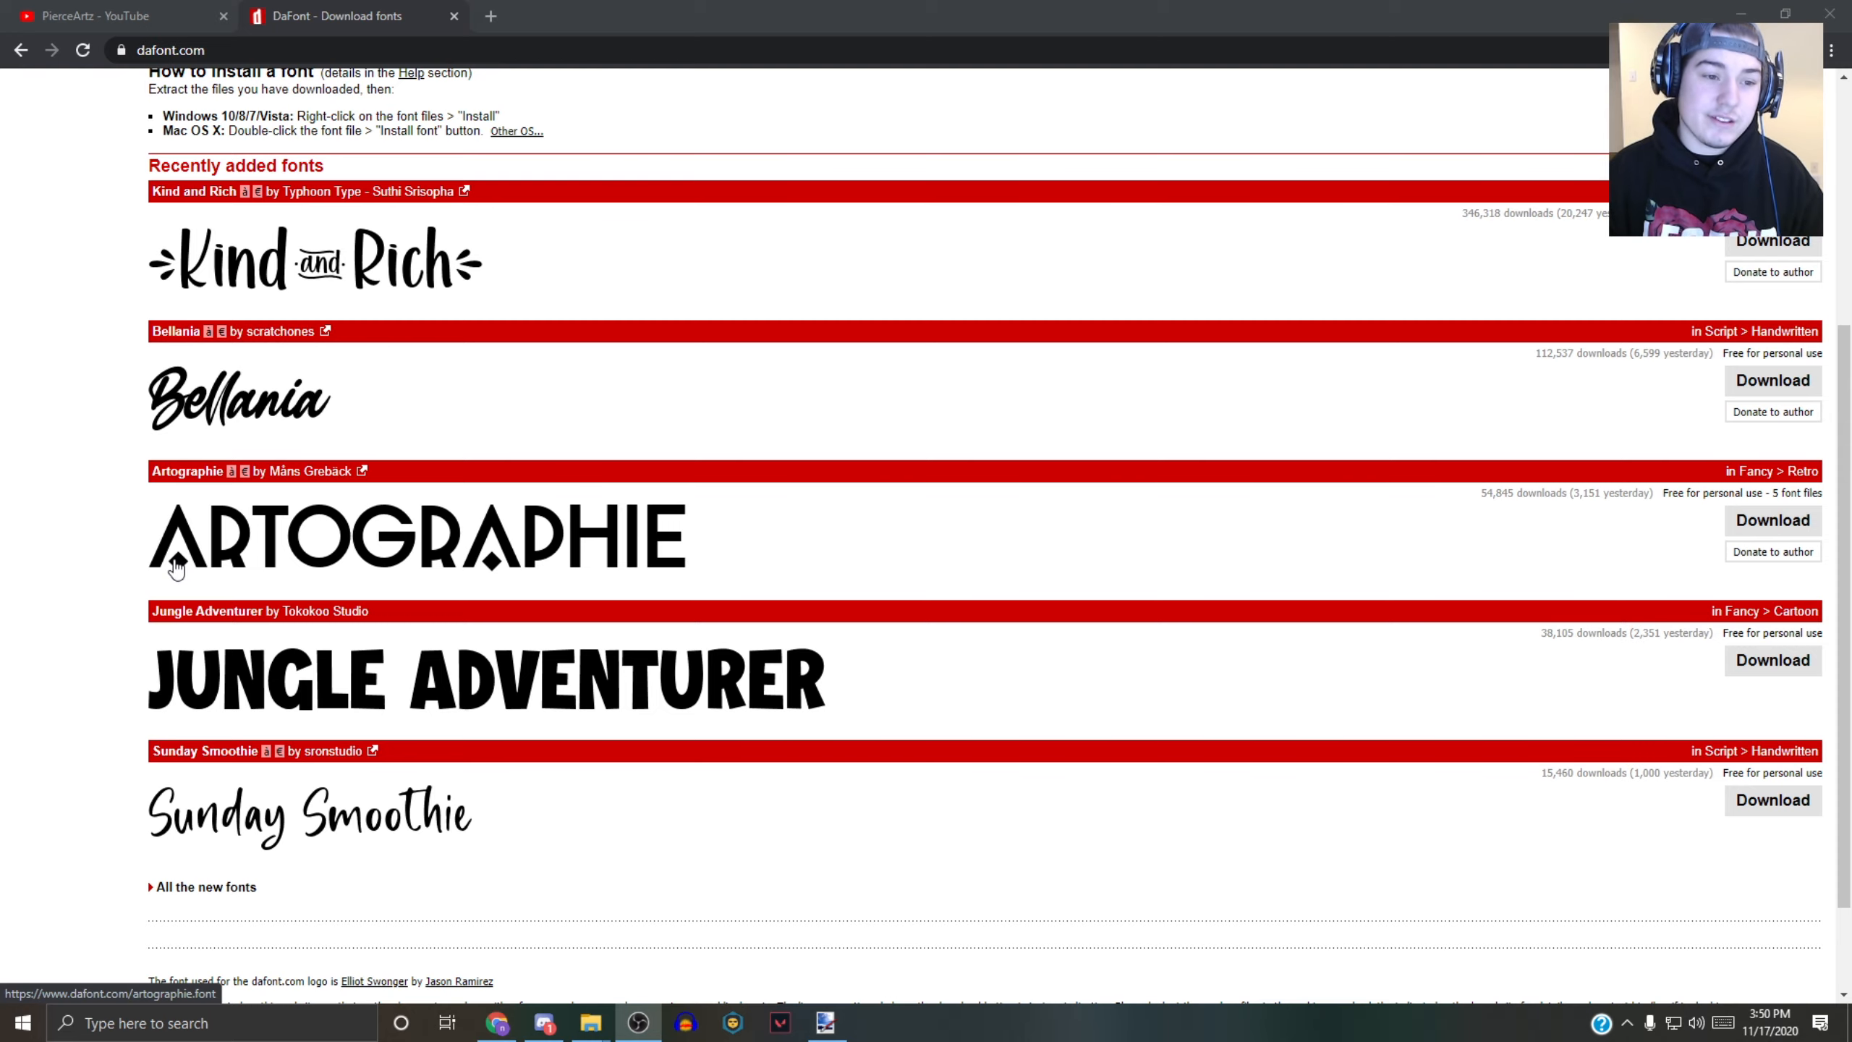
pyautogui.scroll(3, 177, 568)
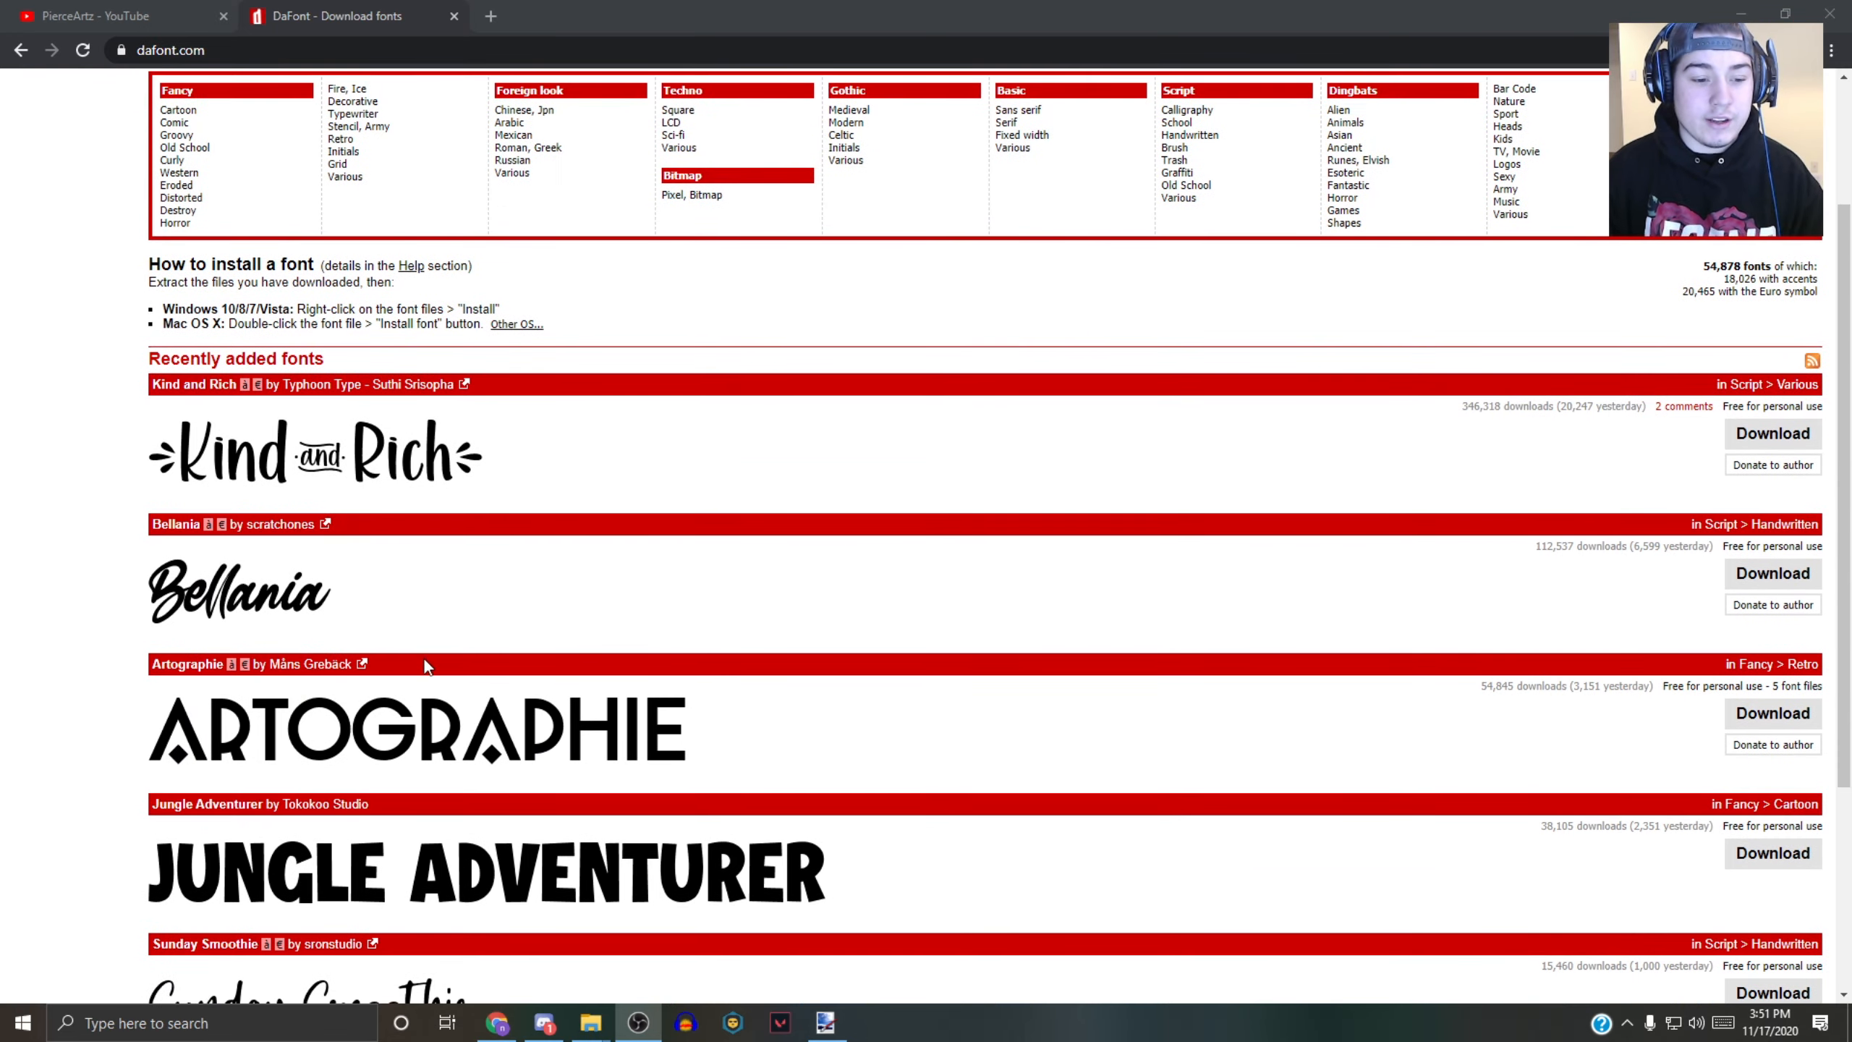
pyautogui.scroll(-3, 424, 659)
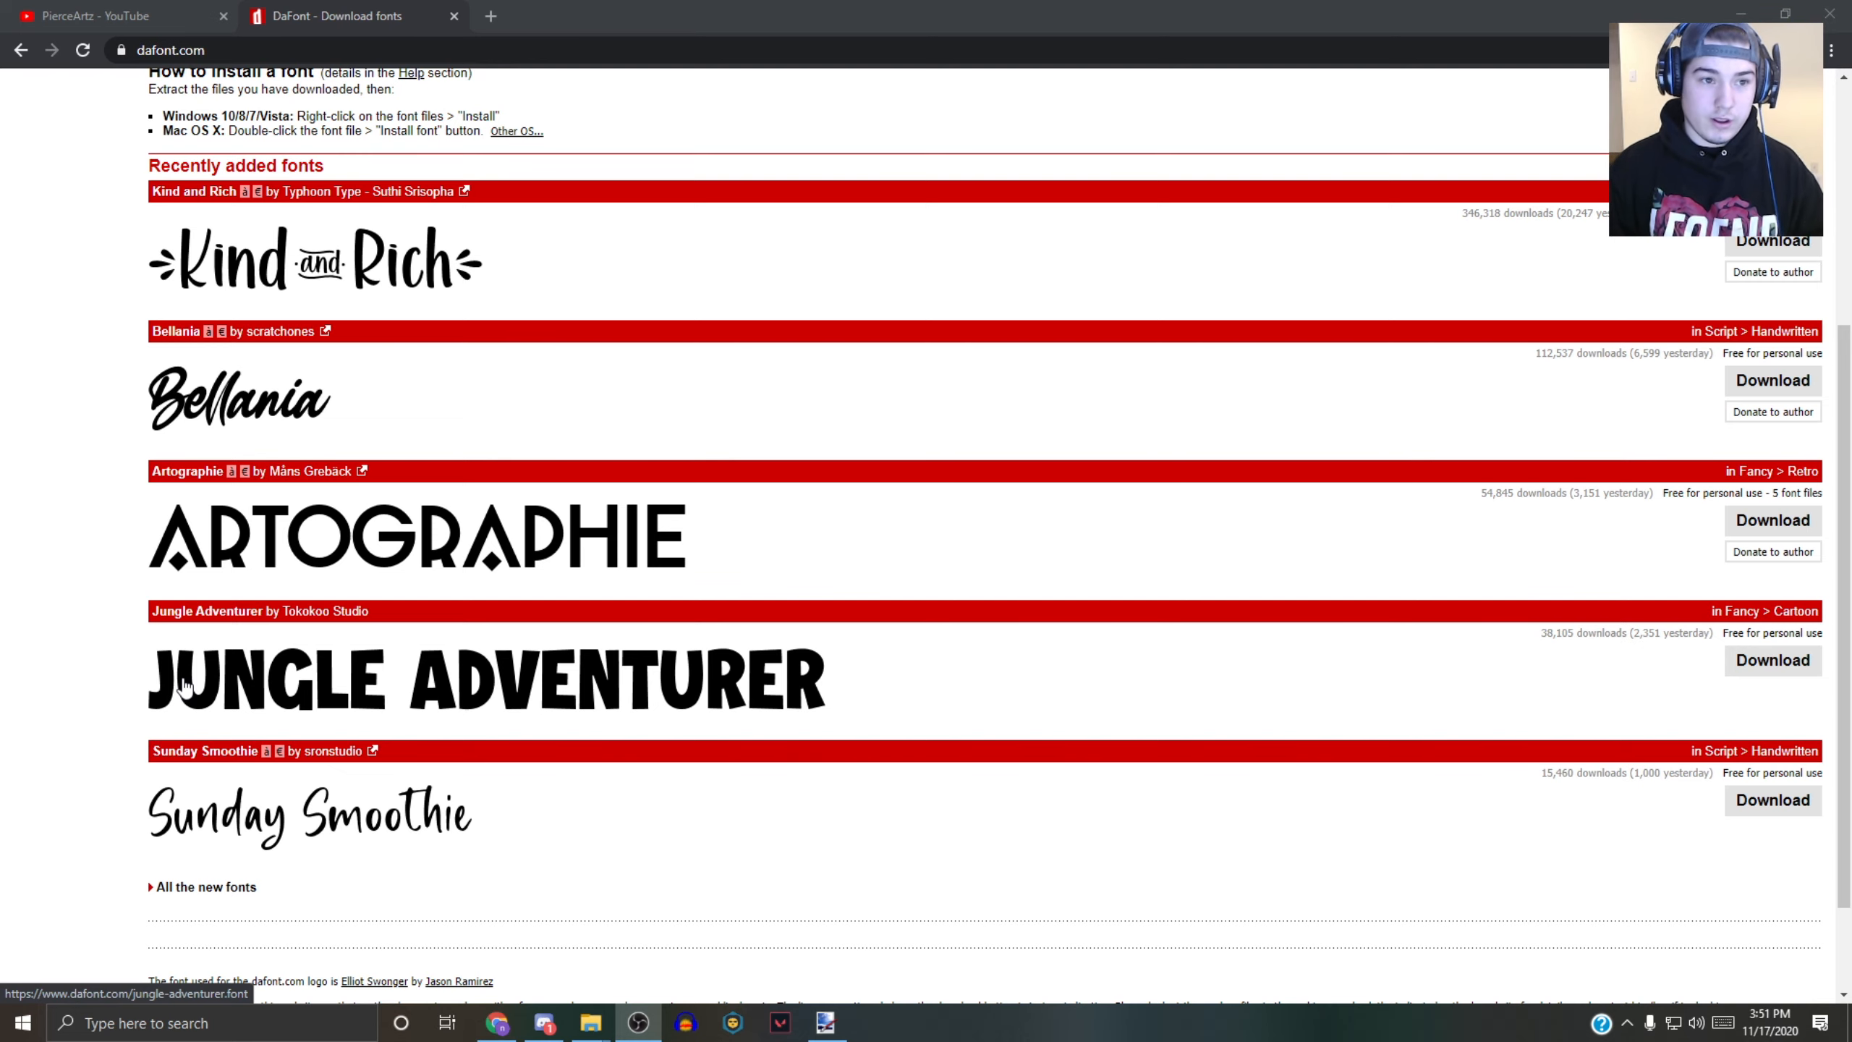
pyautogui.scroll(5, 184, 683)
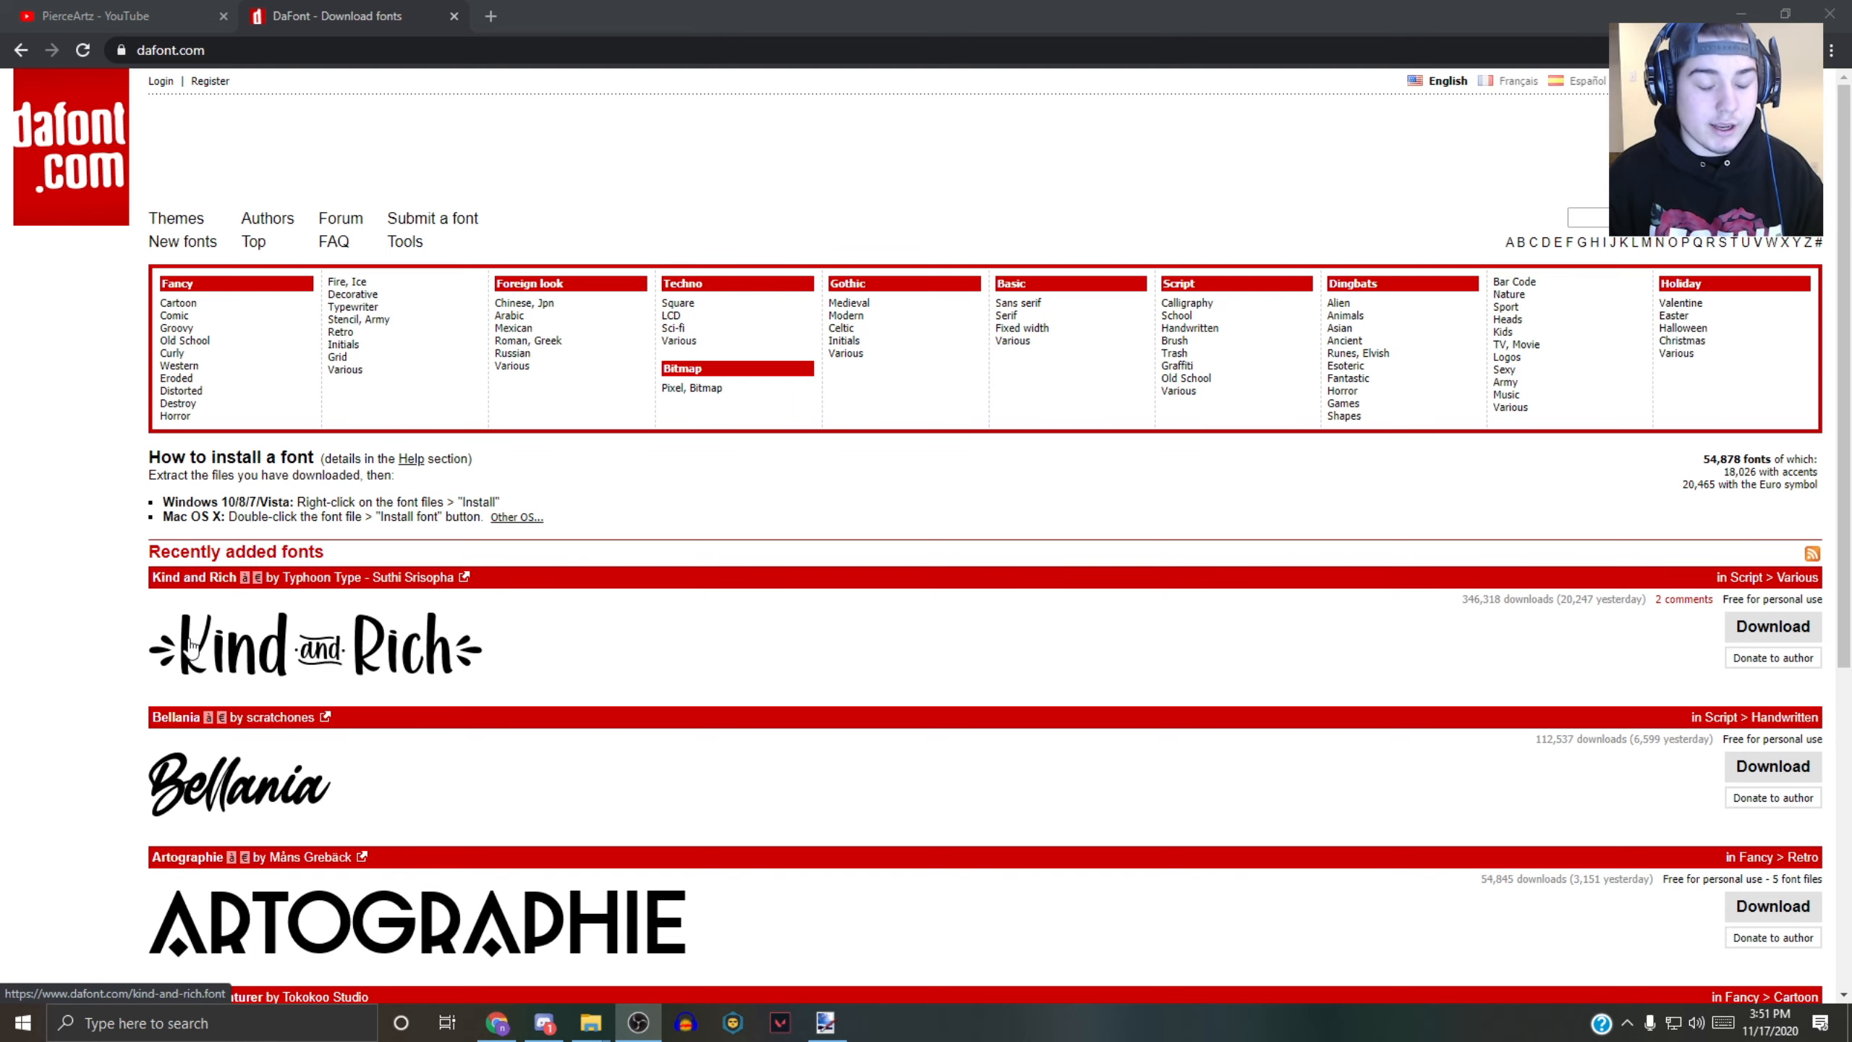
pyautogui.scroll(-1, 219, 646)
pyautogui.scroll(1, 310, 647)
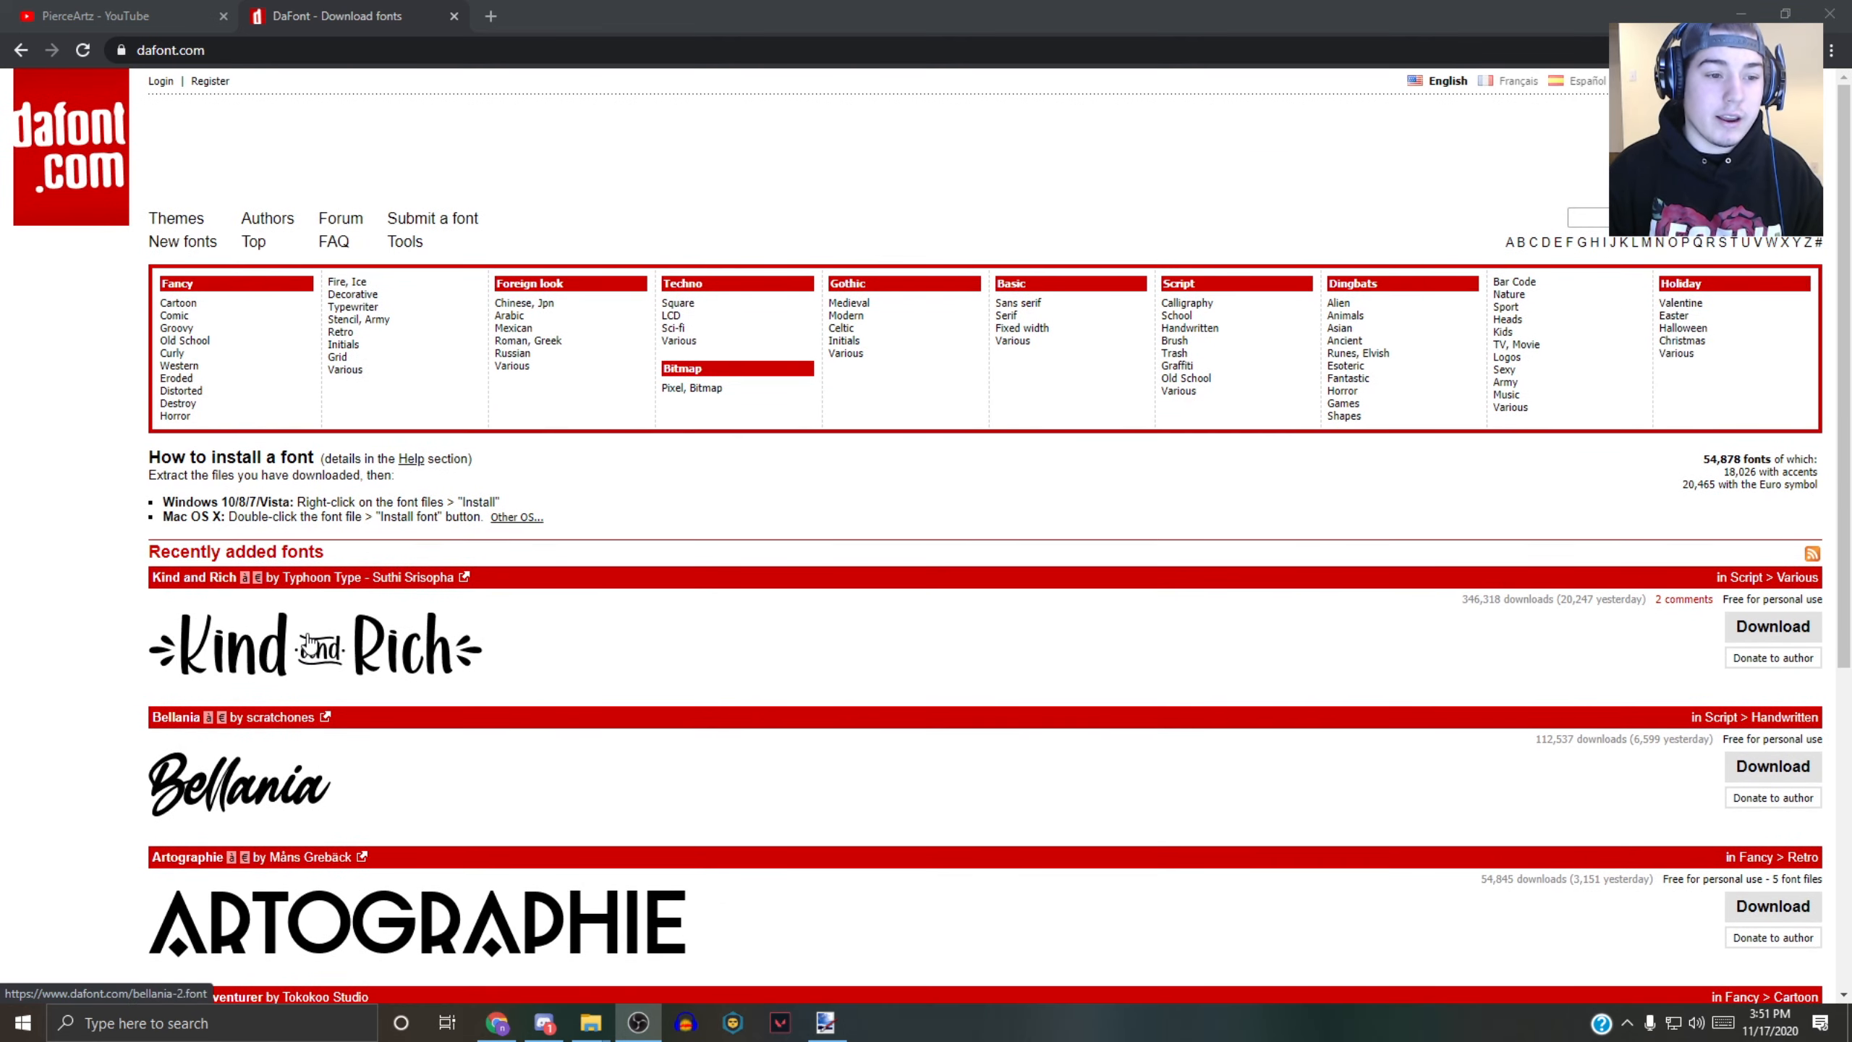
# - Open the Fancy > Cartoon category and look through the styles of its listed fonts
pyautogui.click(178, 302)
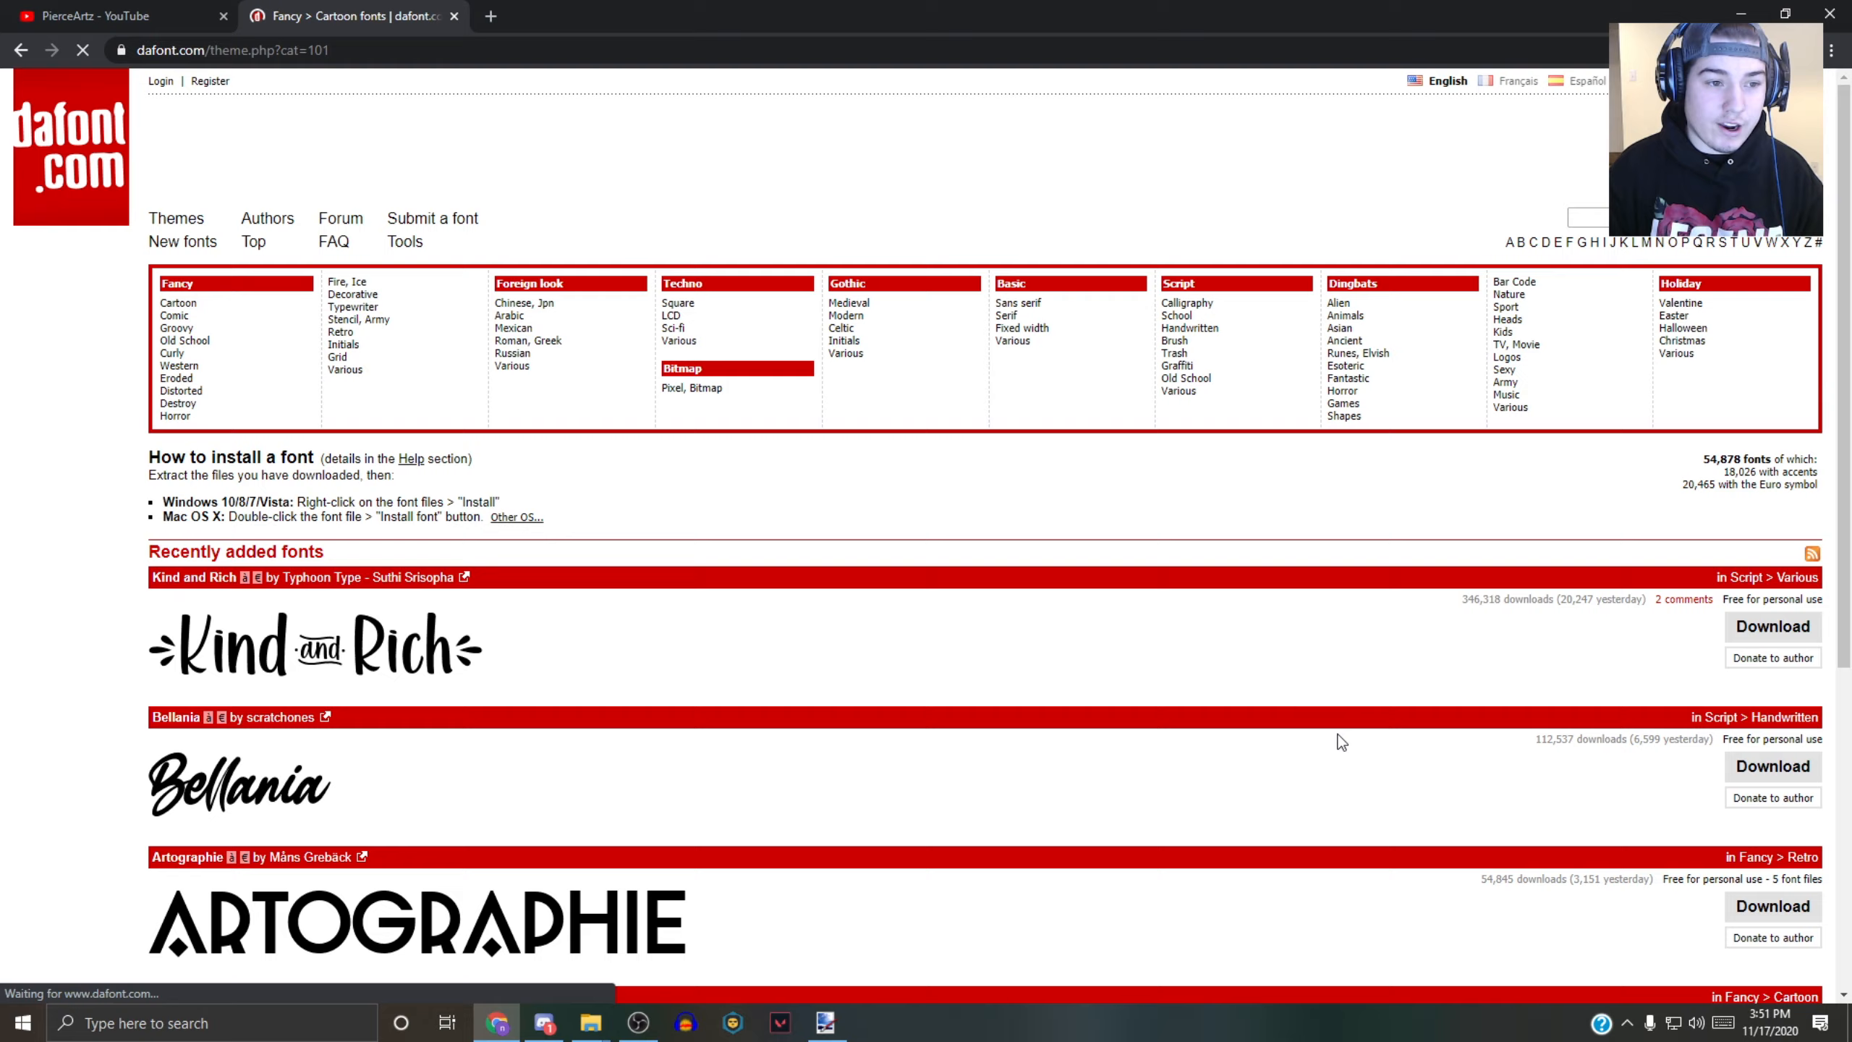
pyautogui.scroll(-4, 513, 451)
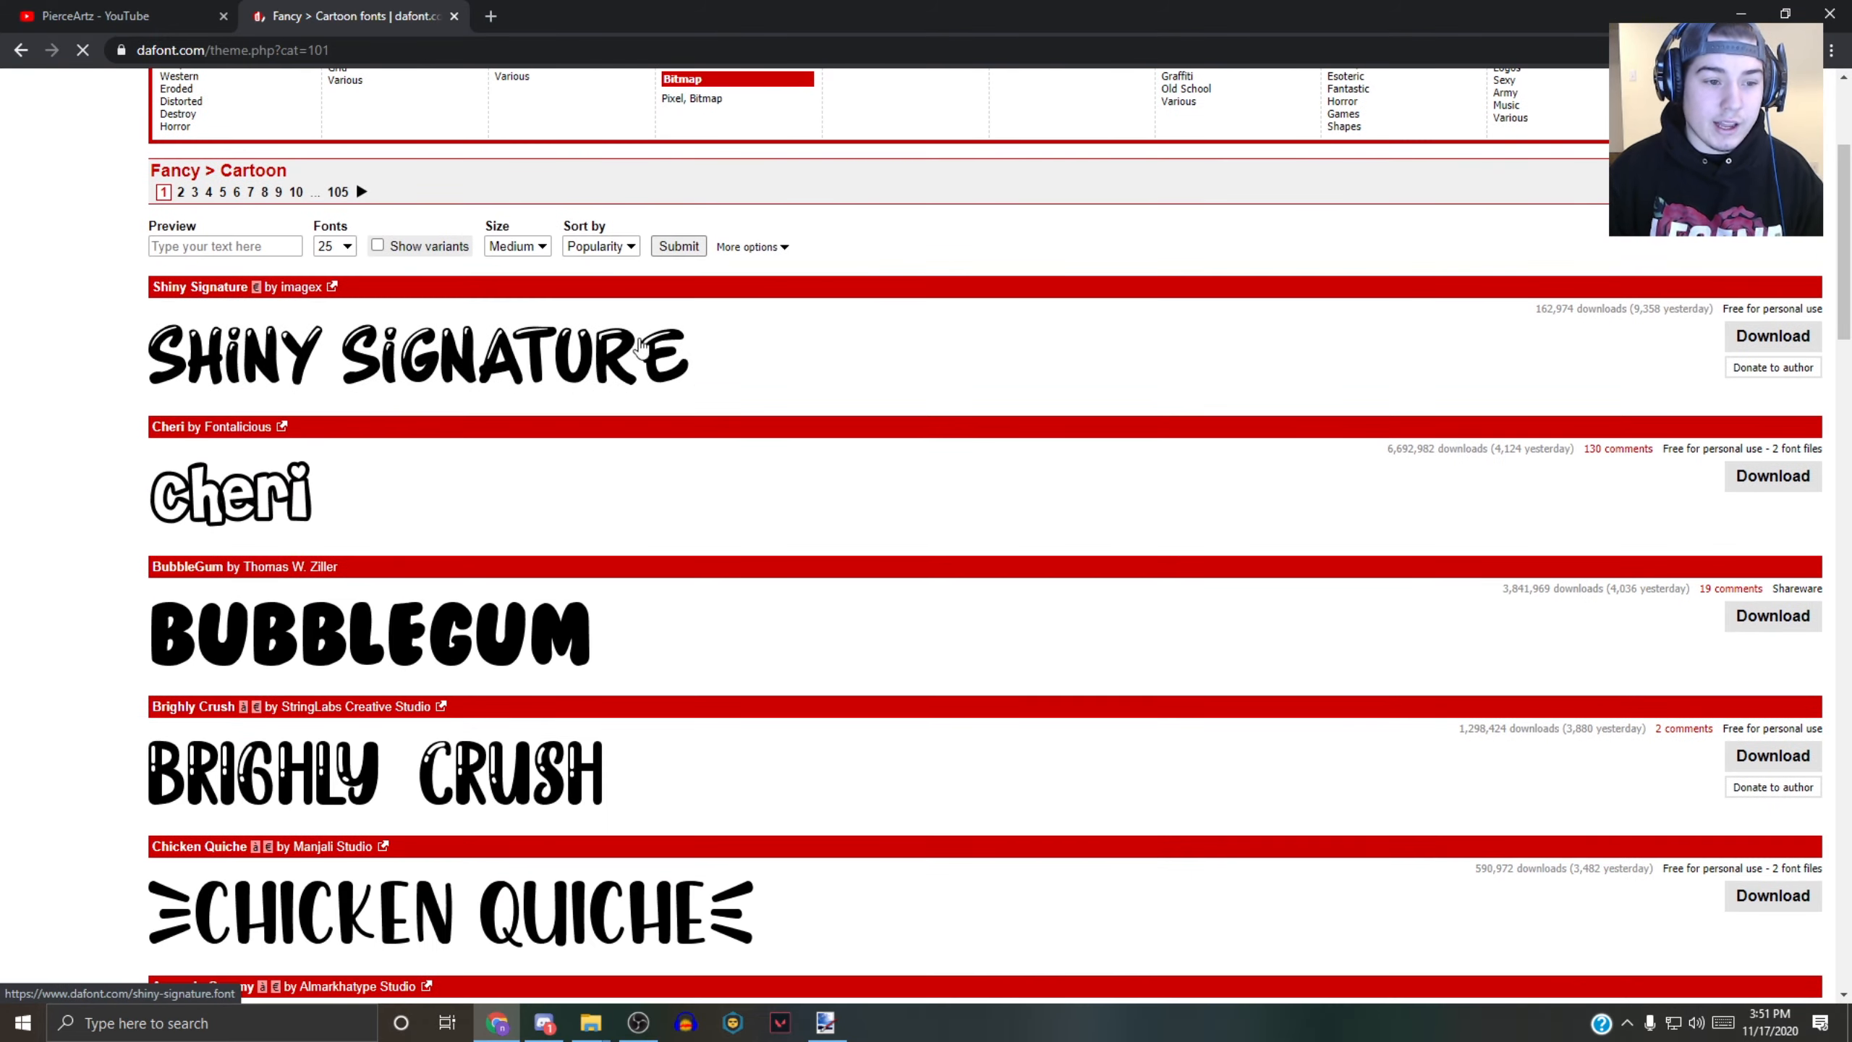
pyautogui.scroll(-5, 538, 434)
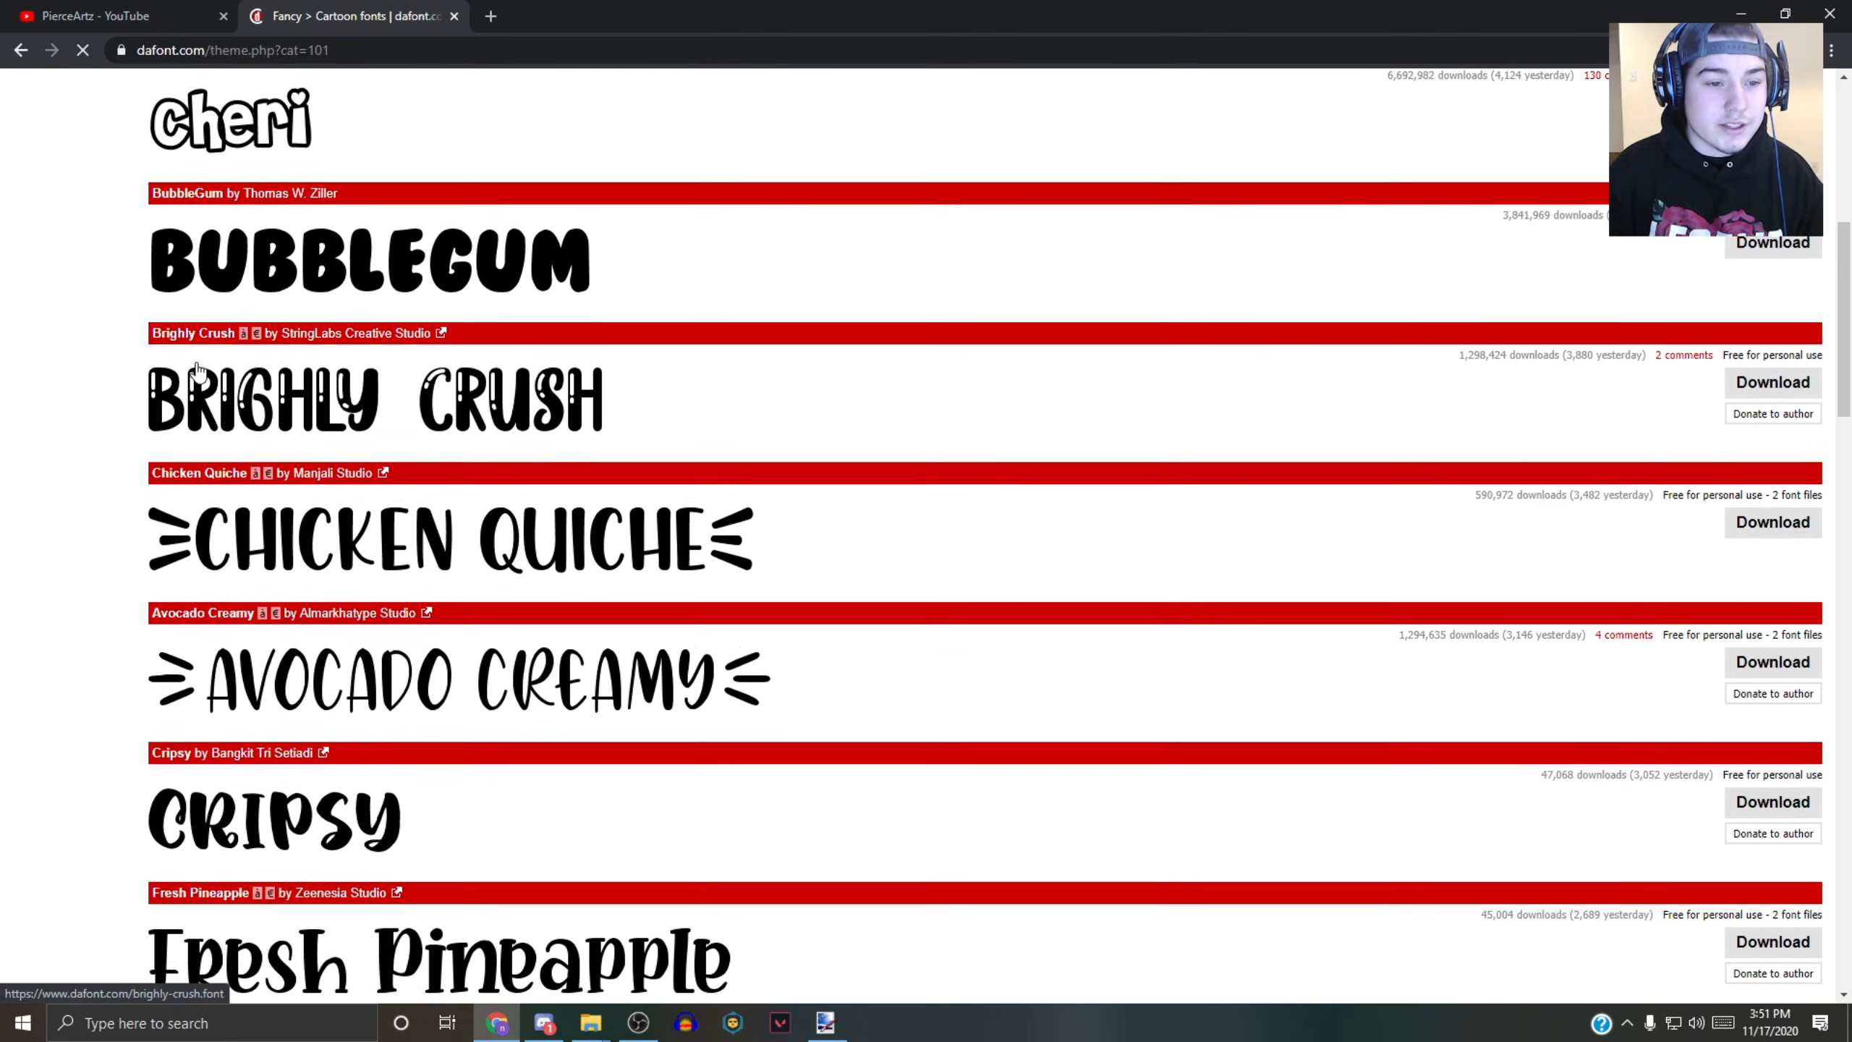
pyautogui.scroll(-3, 157, 556)
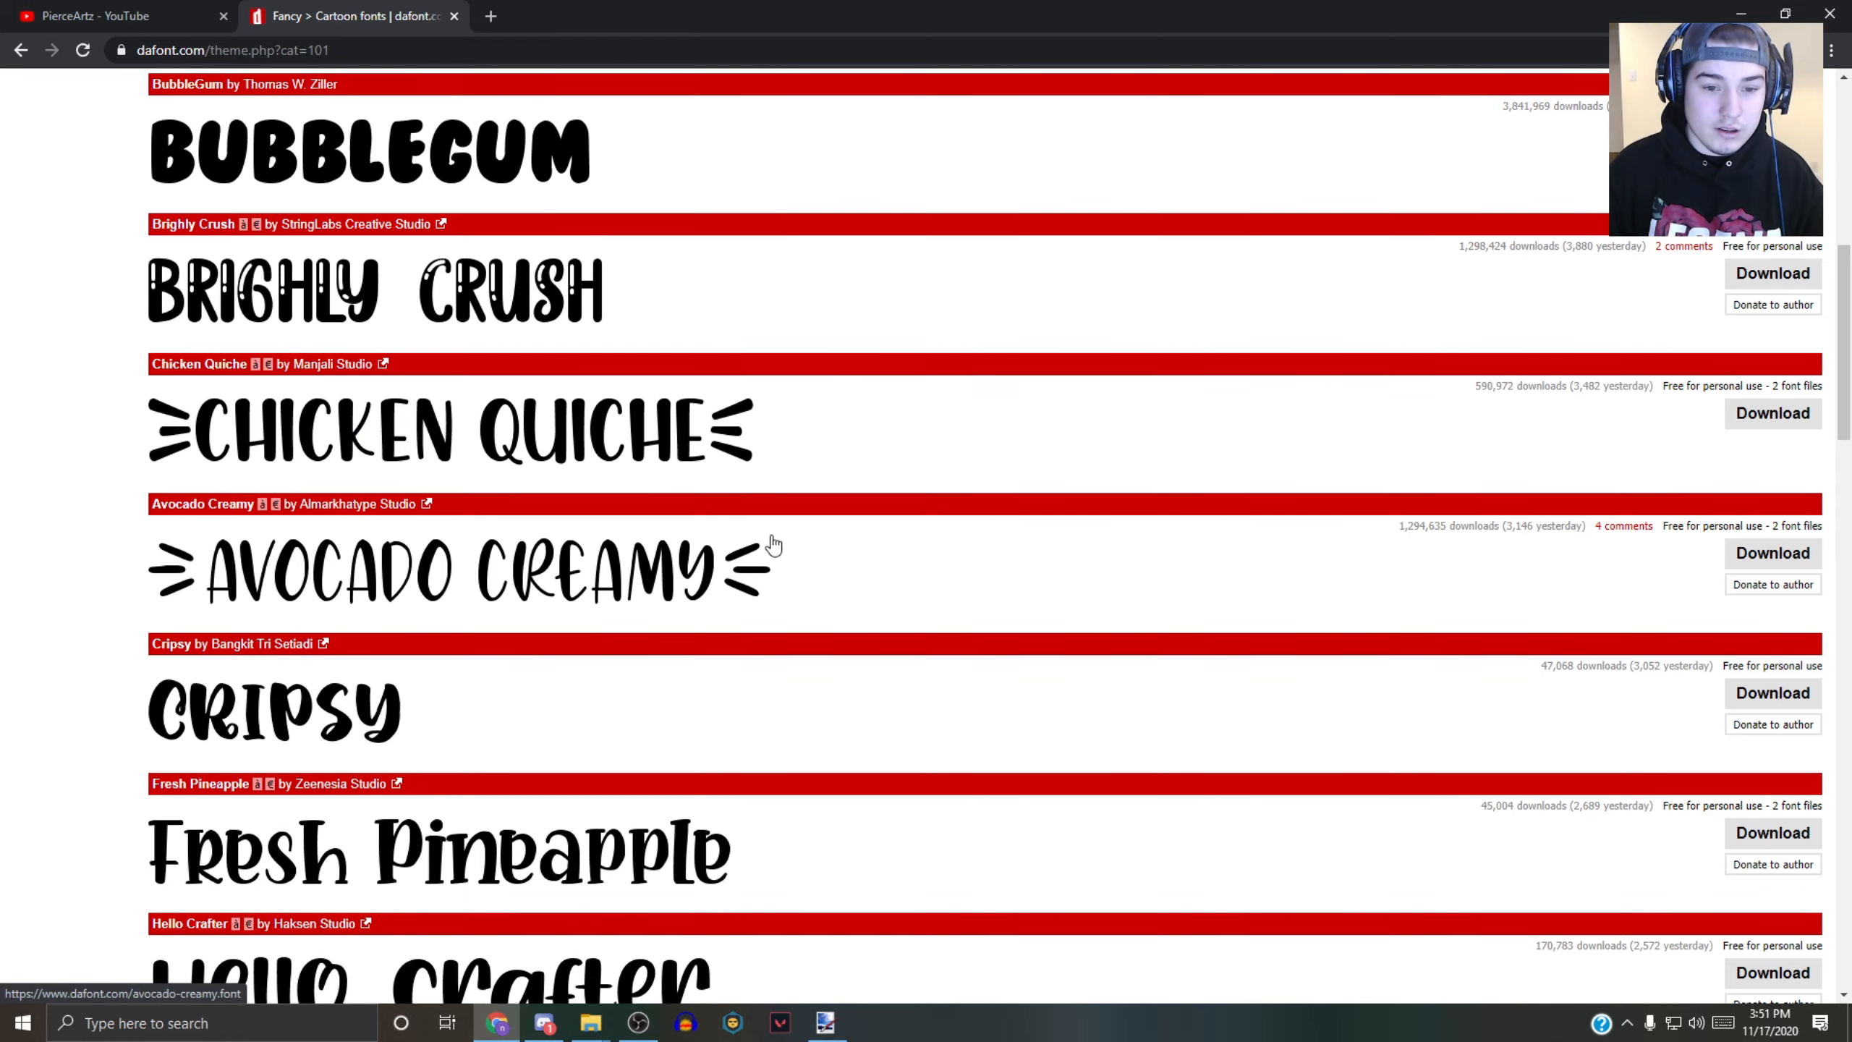
pyautogui.scroll(-1, 640, 535)
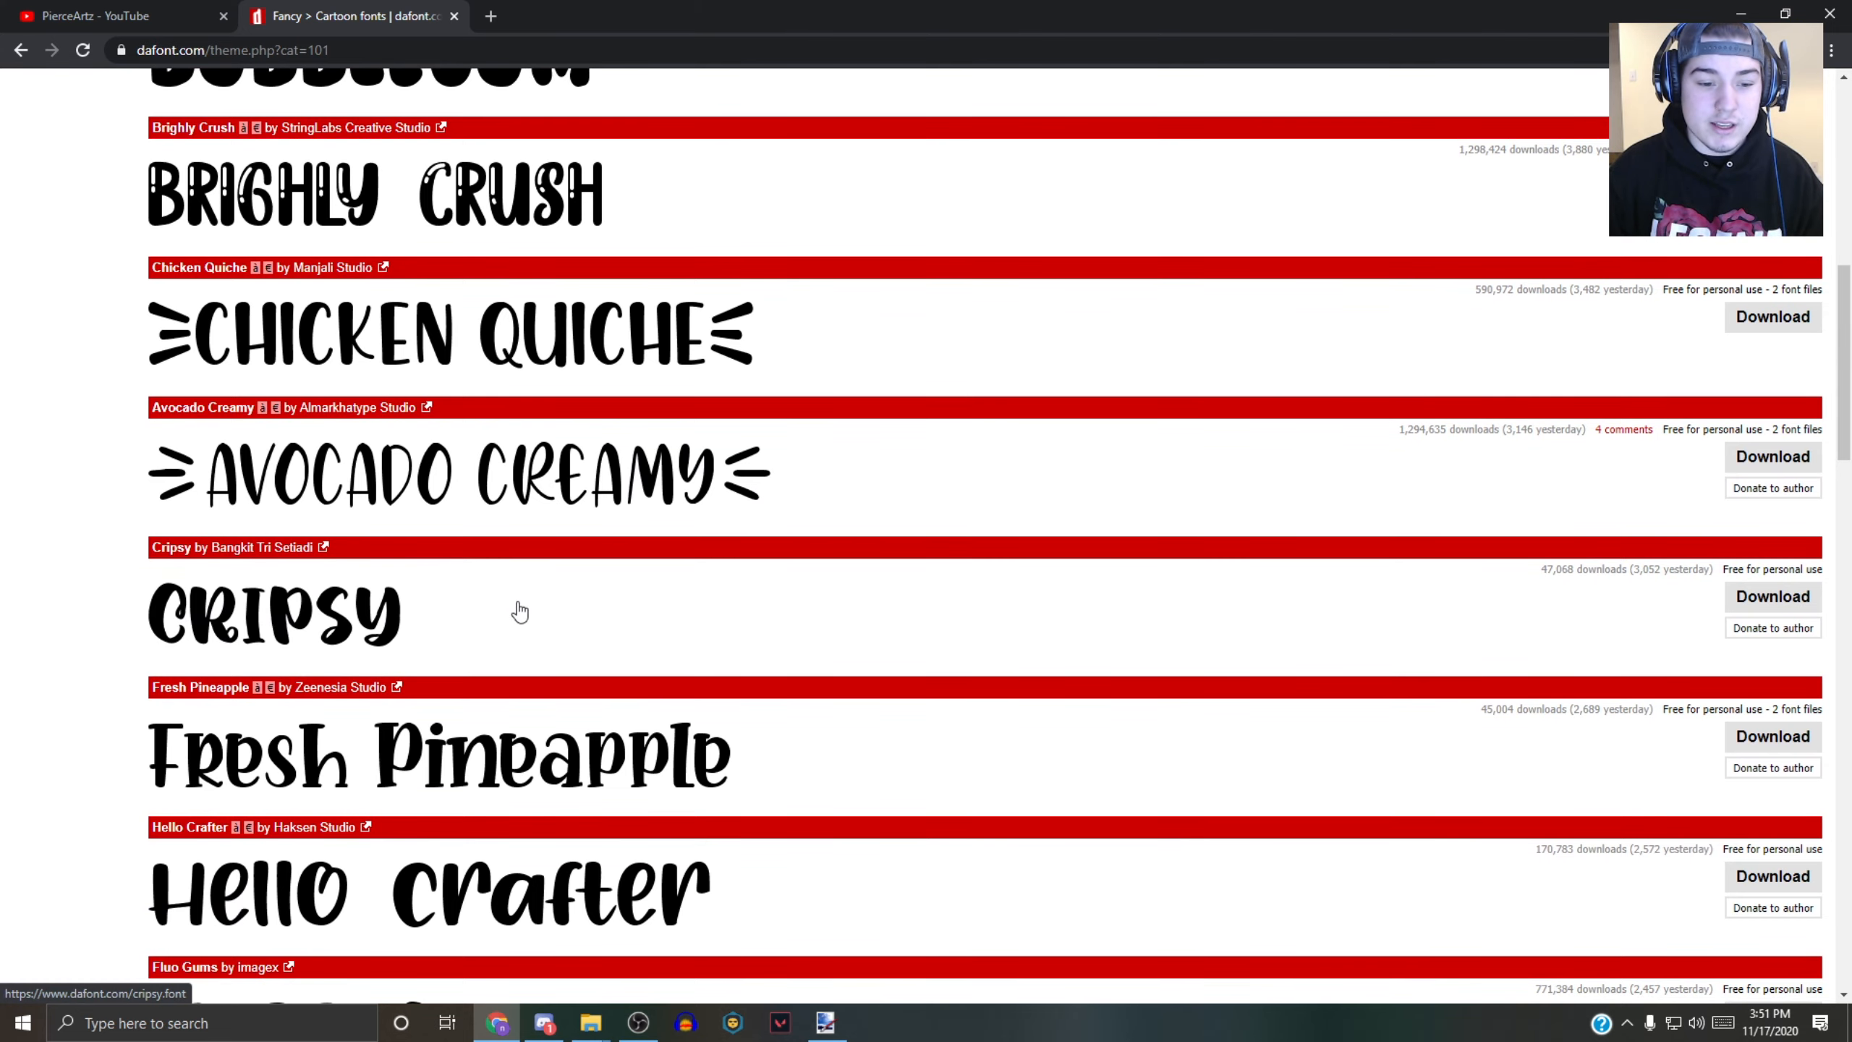
pyautogui.scroll(-2, 561, 623)
pyautogui.scroll(-2, 437, 620)
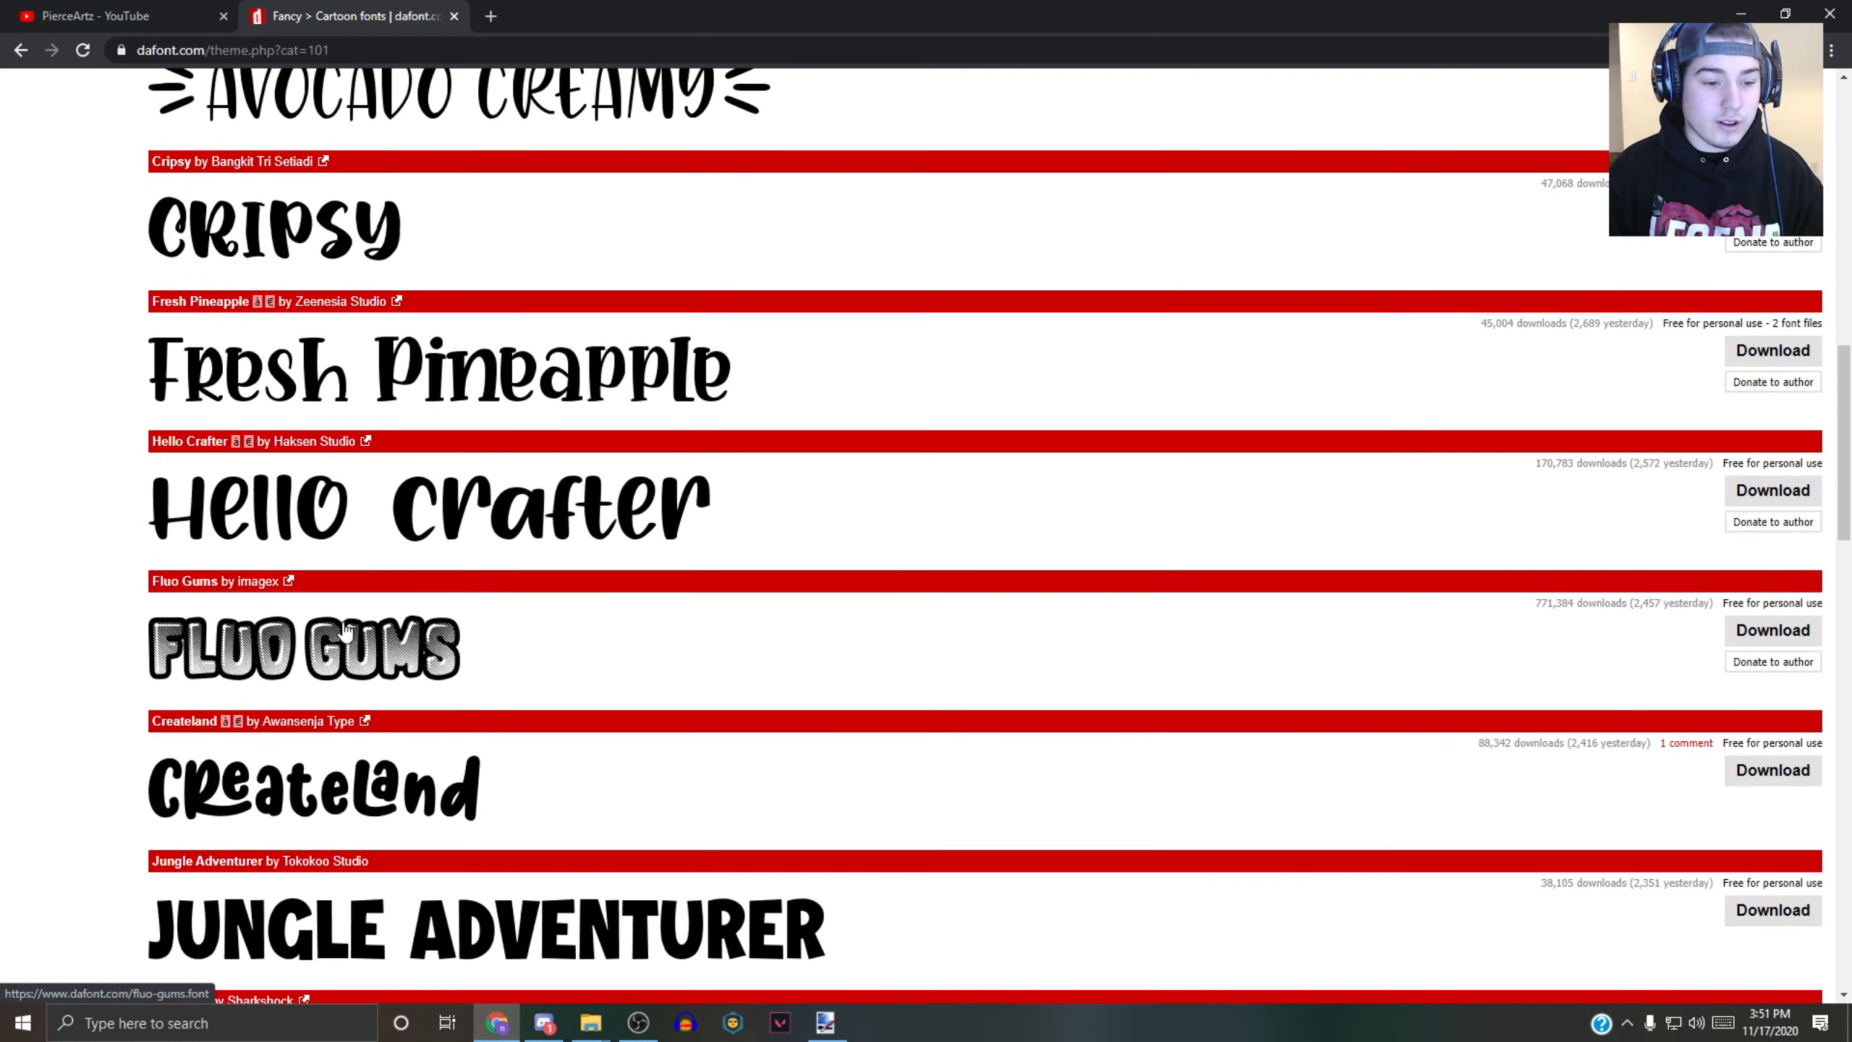
pyautogui.scroll(-2, 153, 592)
pyautogui.scroll(-1, 396, 600)
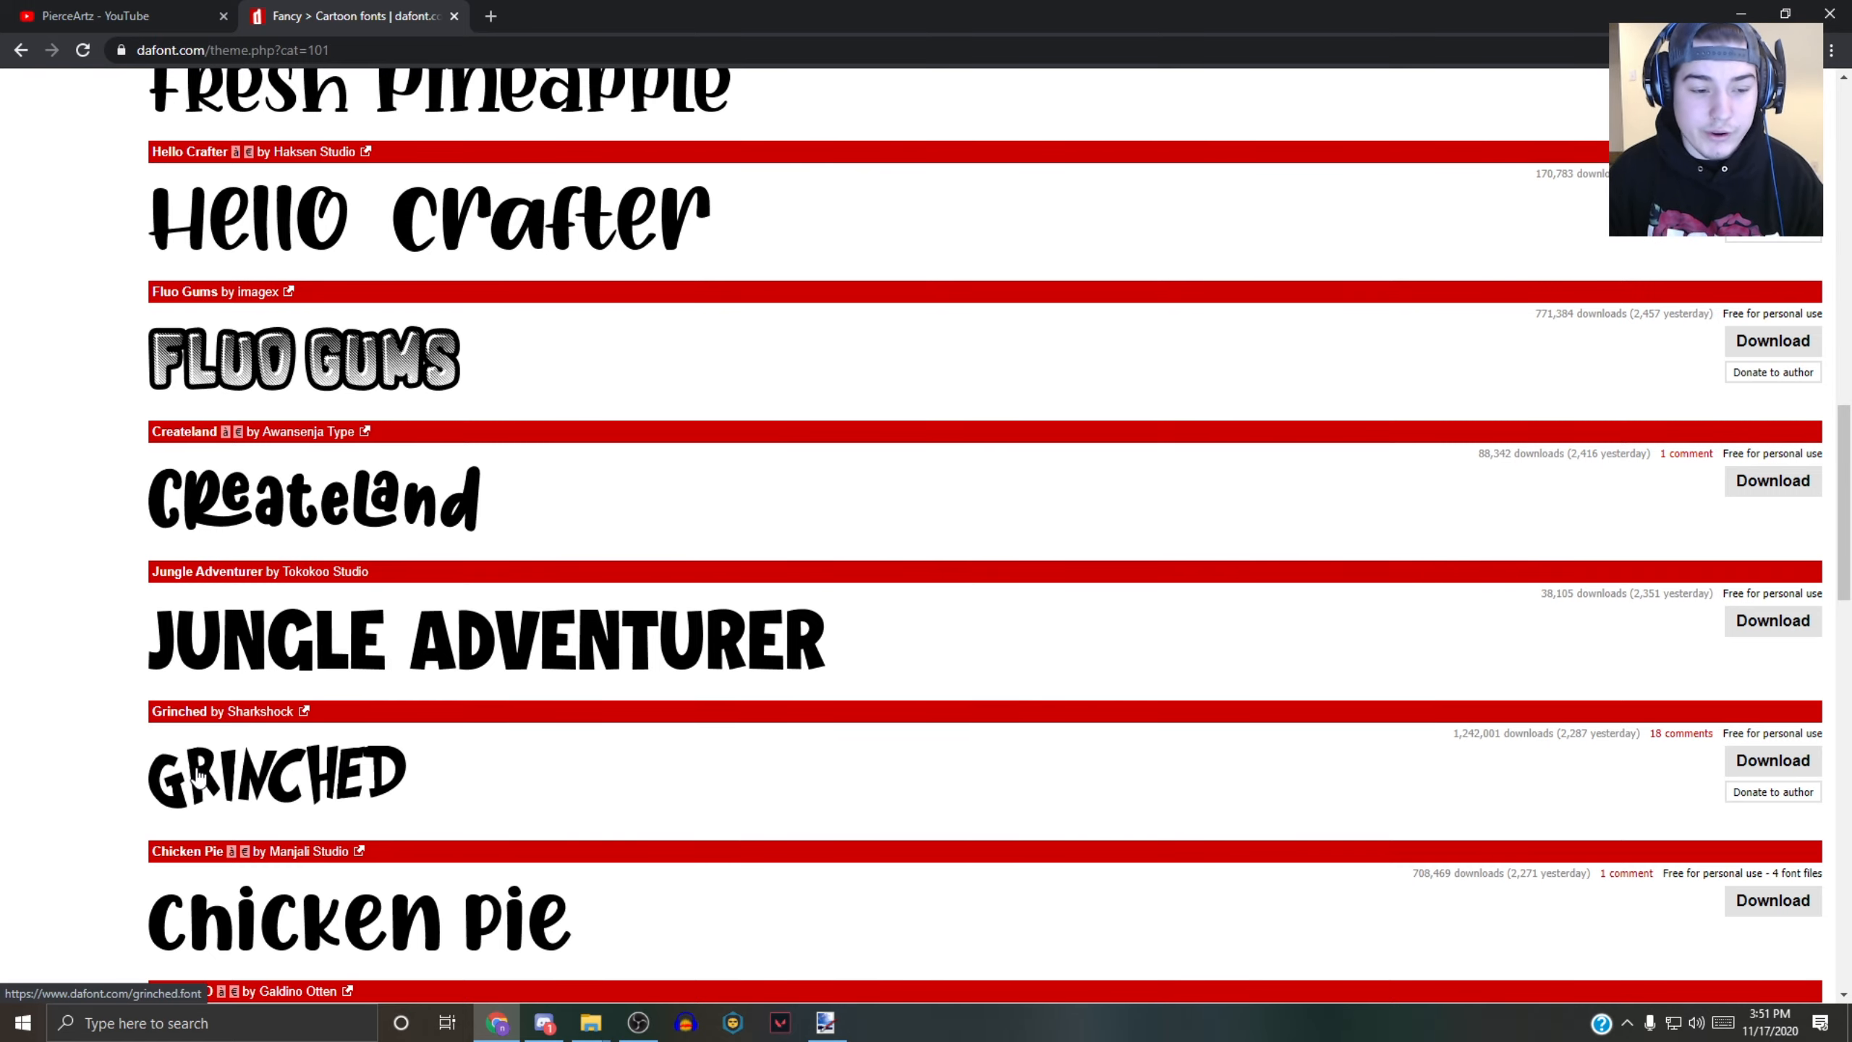
pyautogui.scroll(-8, 252, 802)
pyautogui.scroll(-2, 315, 783)
pyautogui.scroll(-8, 379, 736)
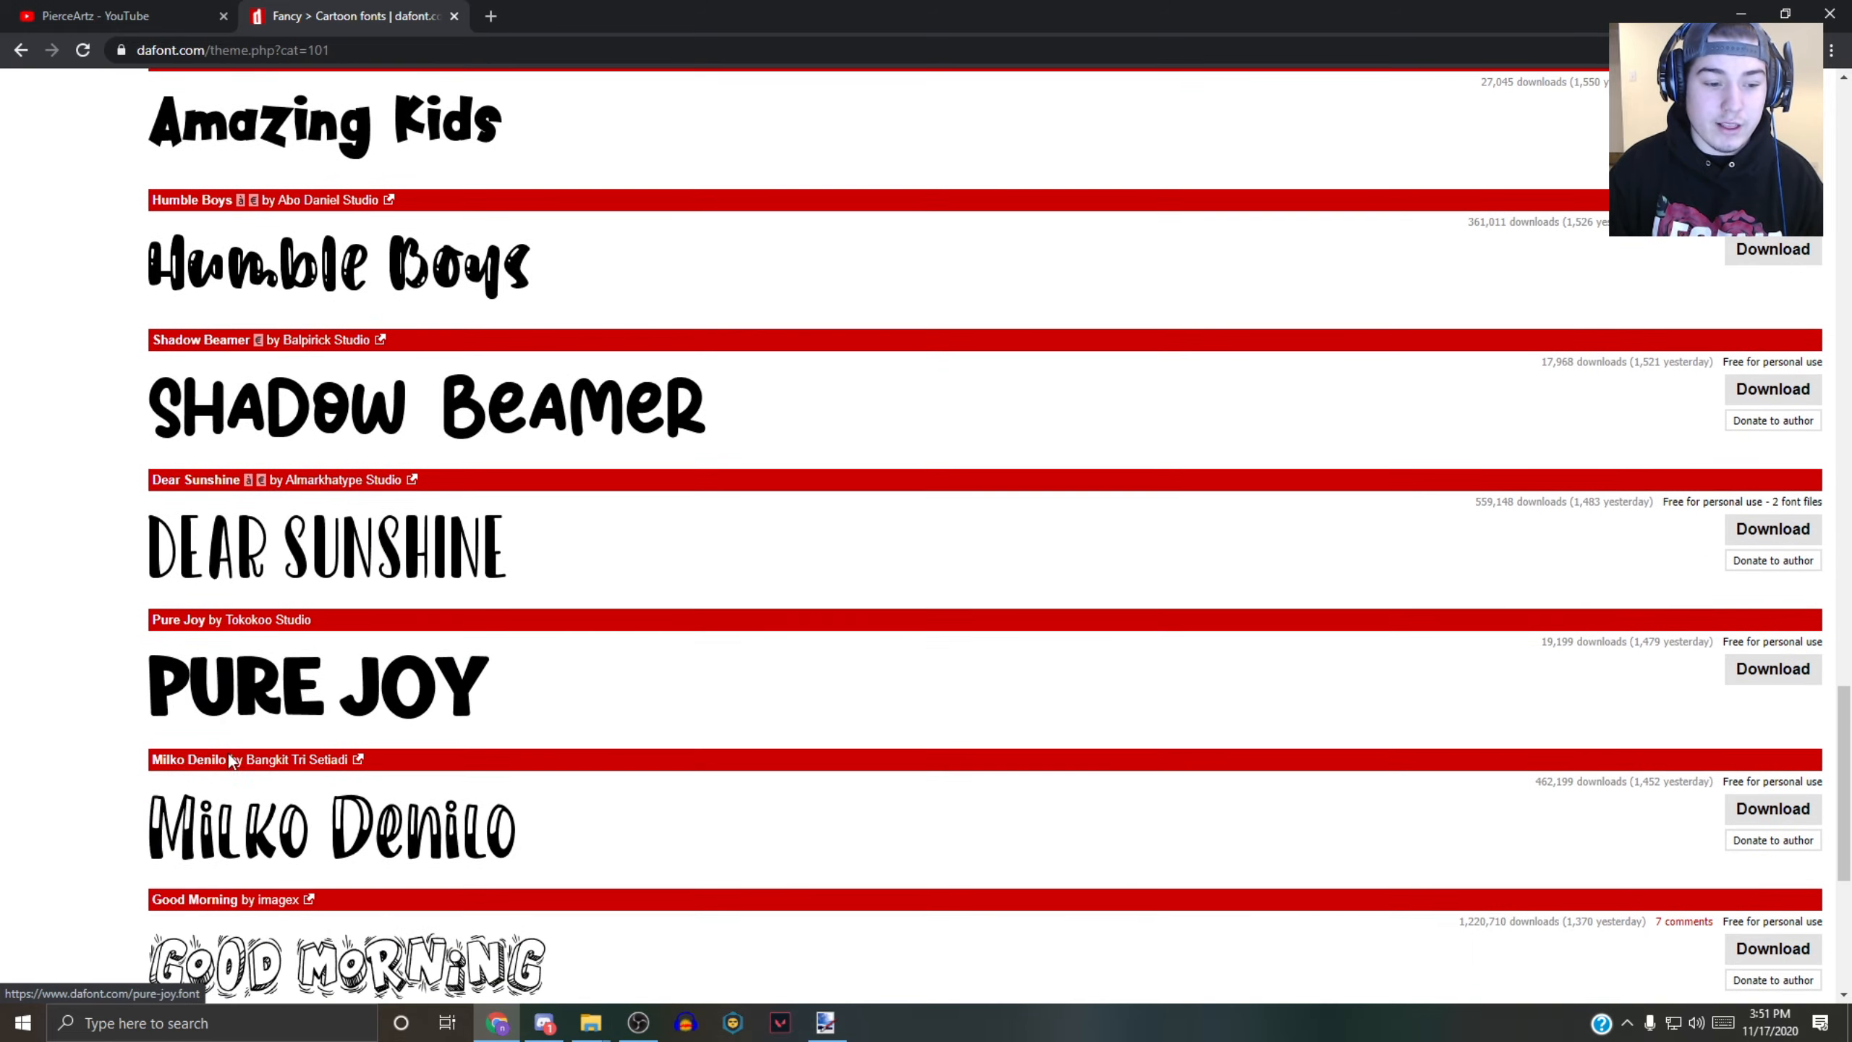
pyautogui.scroll(-7, 338, 759)
# - Open the Techno > Sci-fi category and browse its fonts for a suitable style
pyautogui.scroll(20, 365, 730)
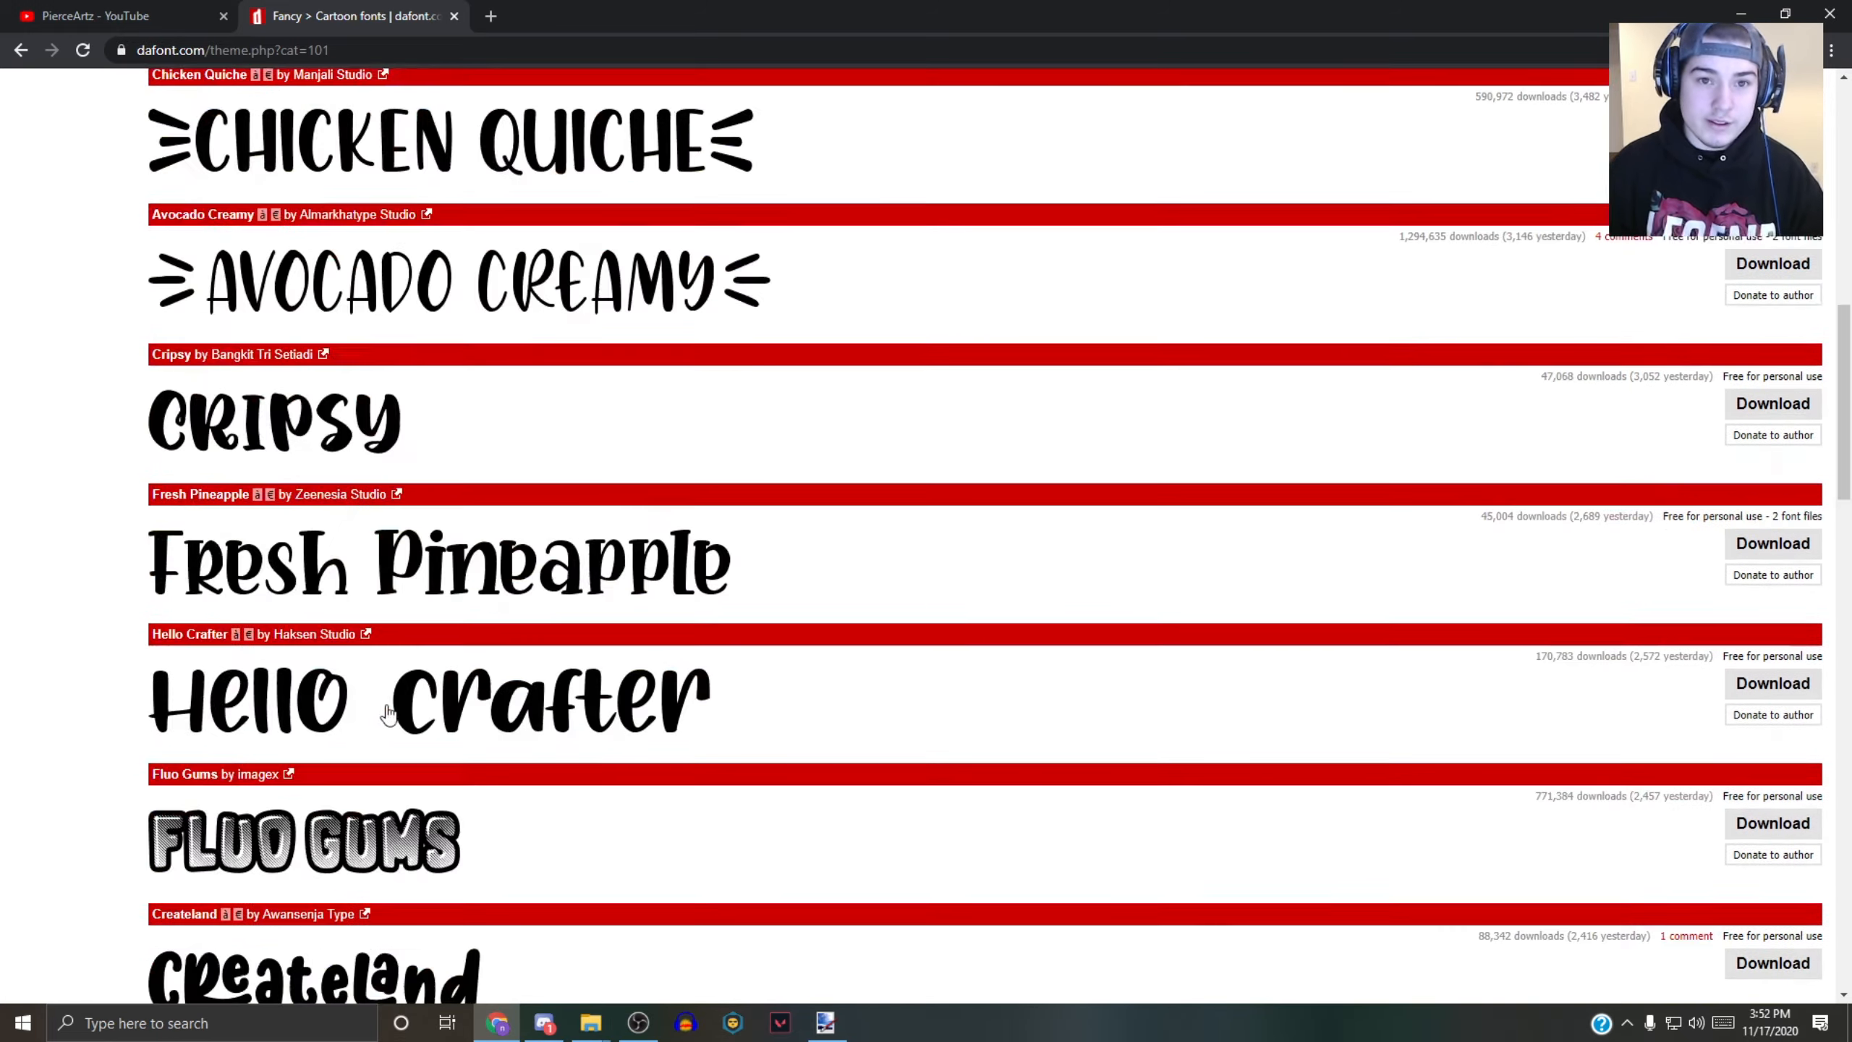
pyautogui.scroll(20, 386, 713)
pyautogui.click(686, 329)
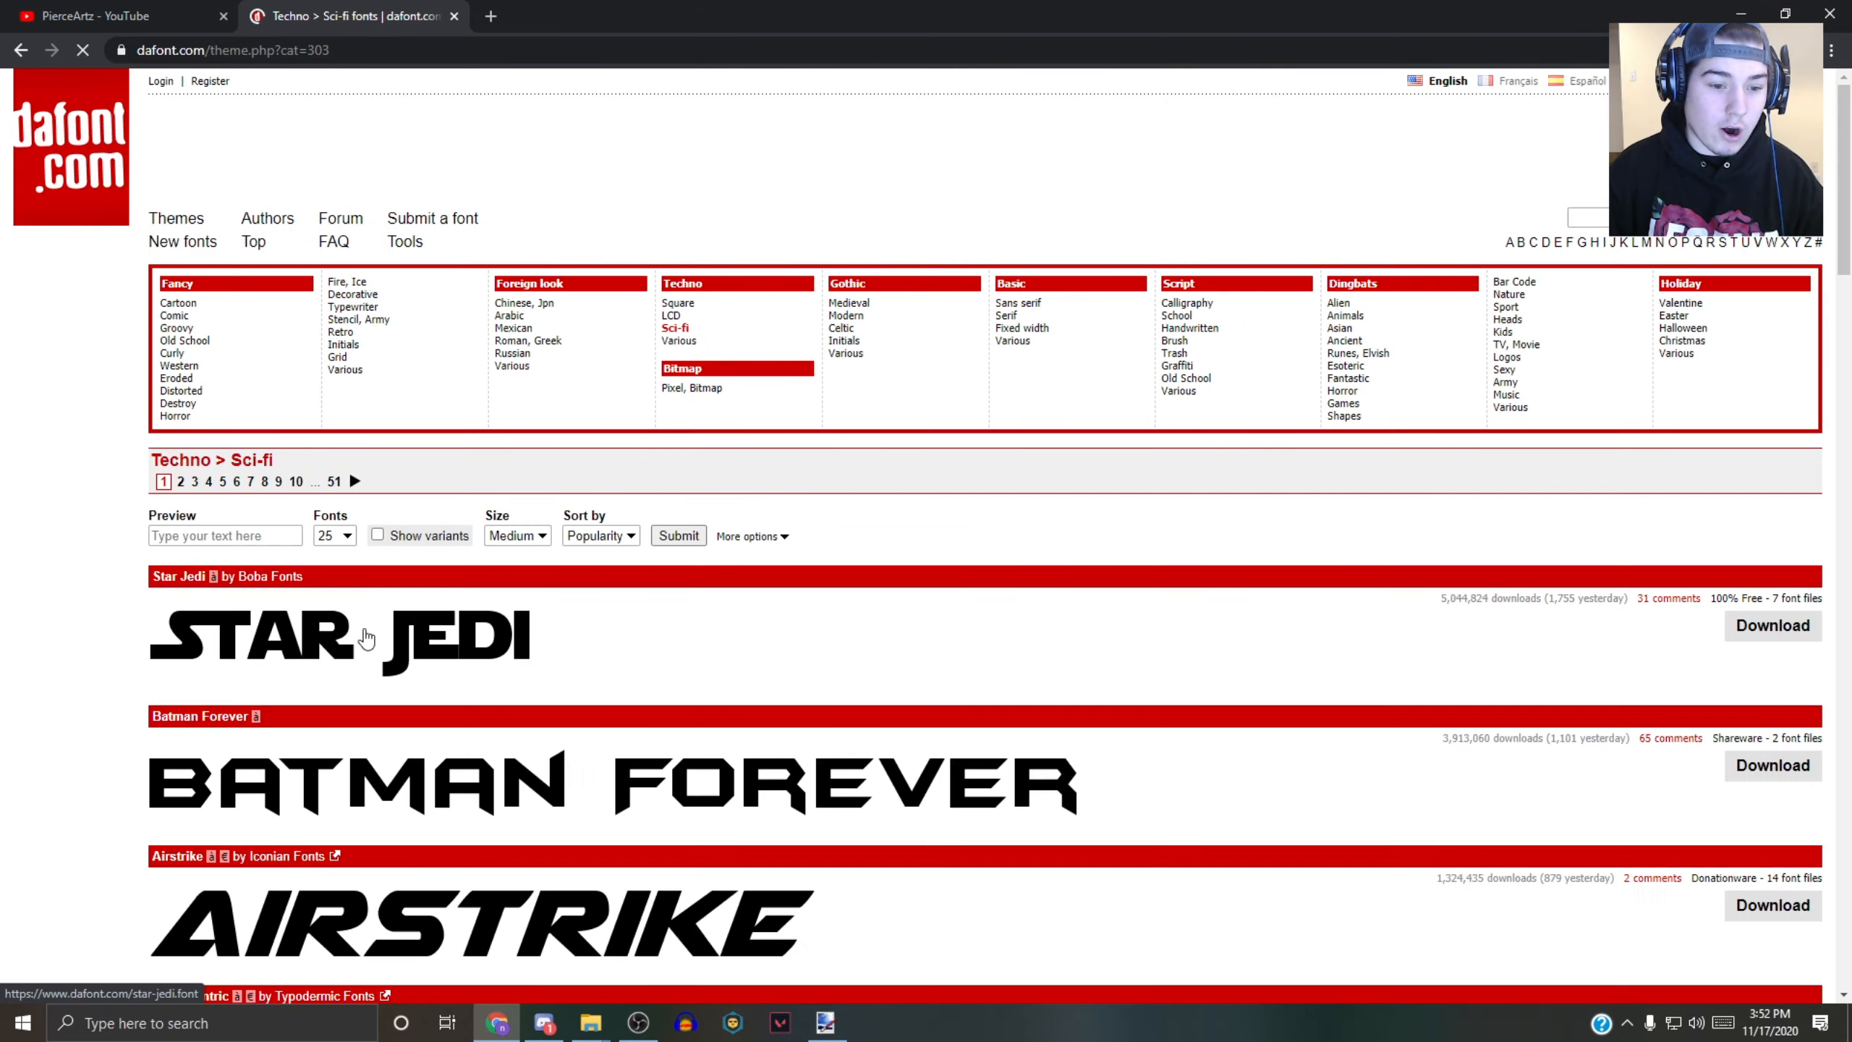
pyautogui.scroll(-10, 366, 639)
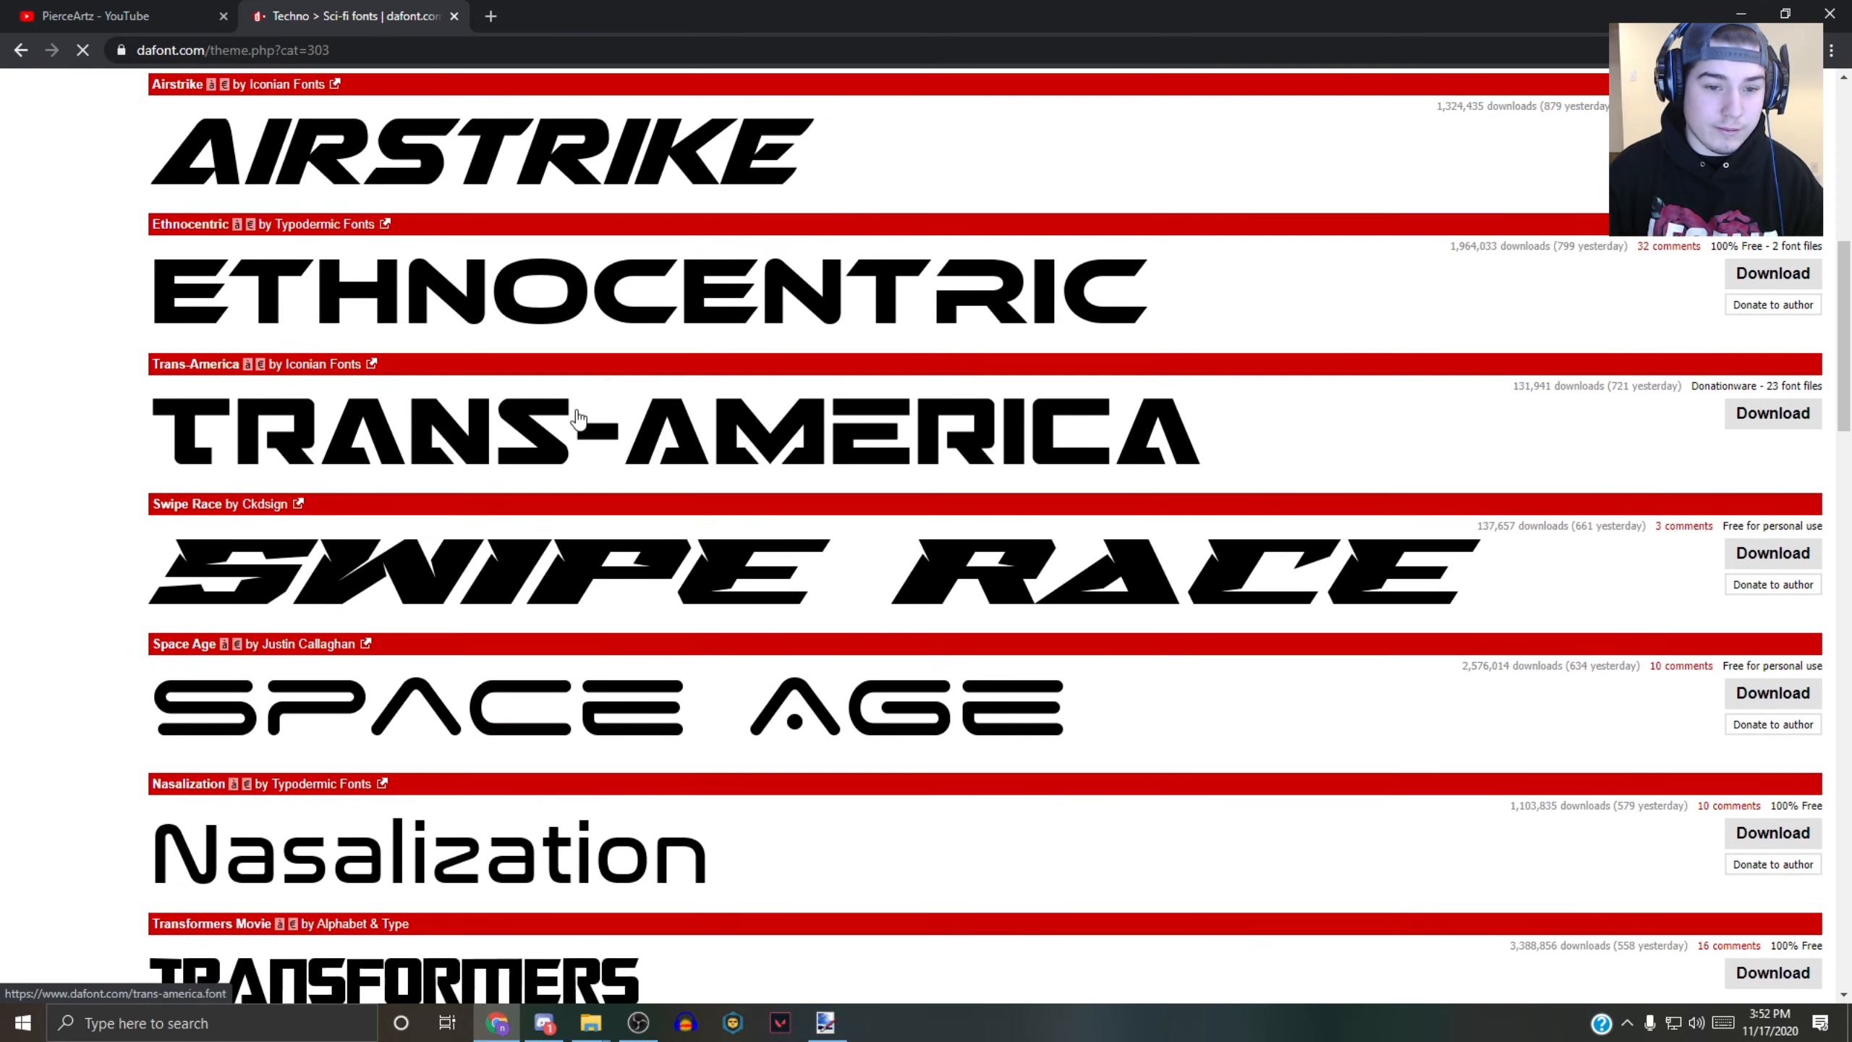
pyautogui.scroll(-4, 663, 601)
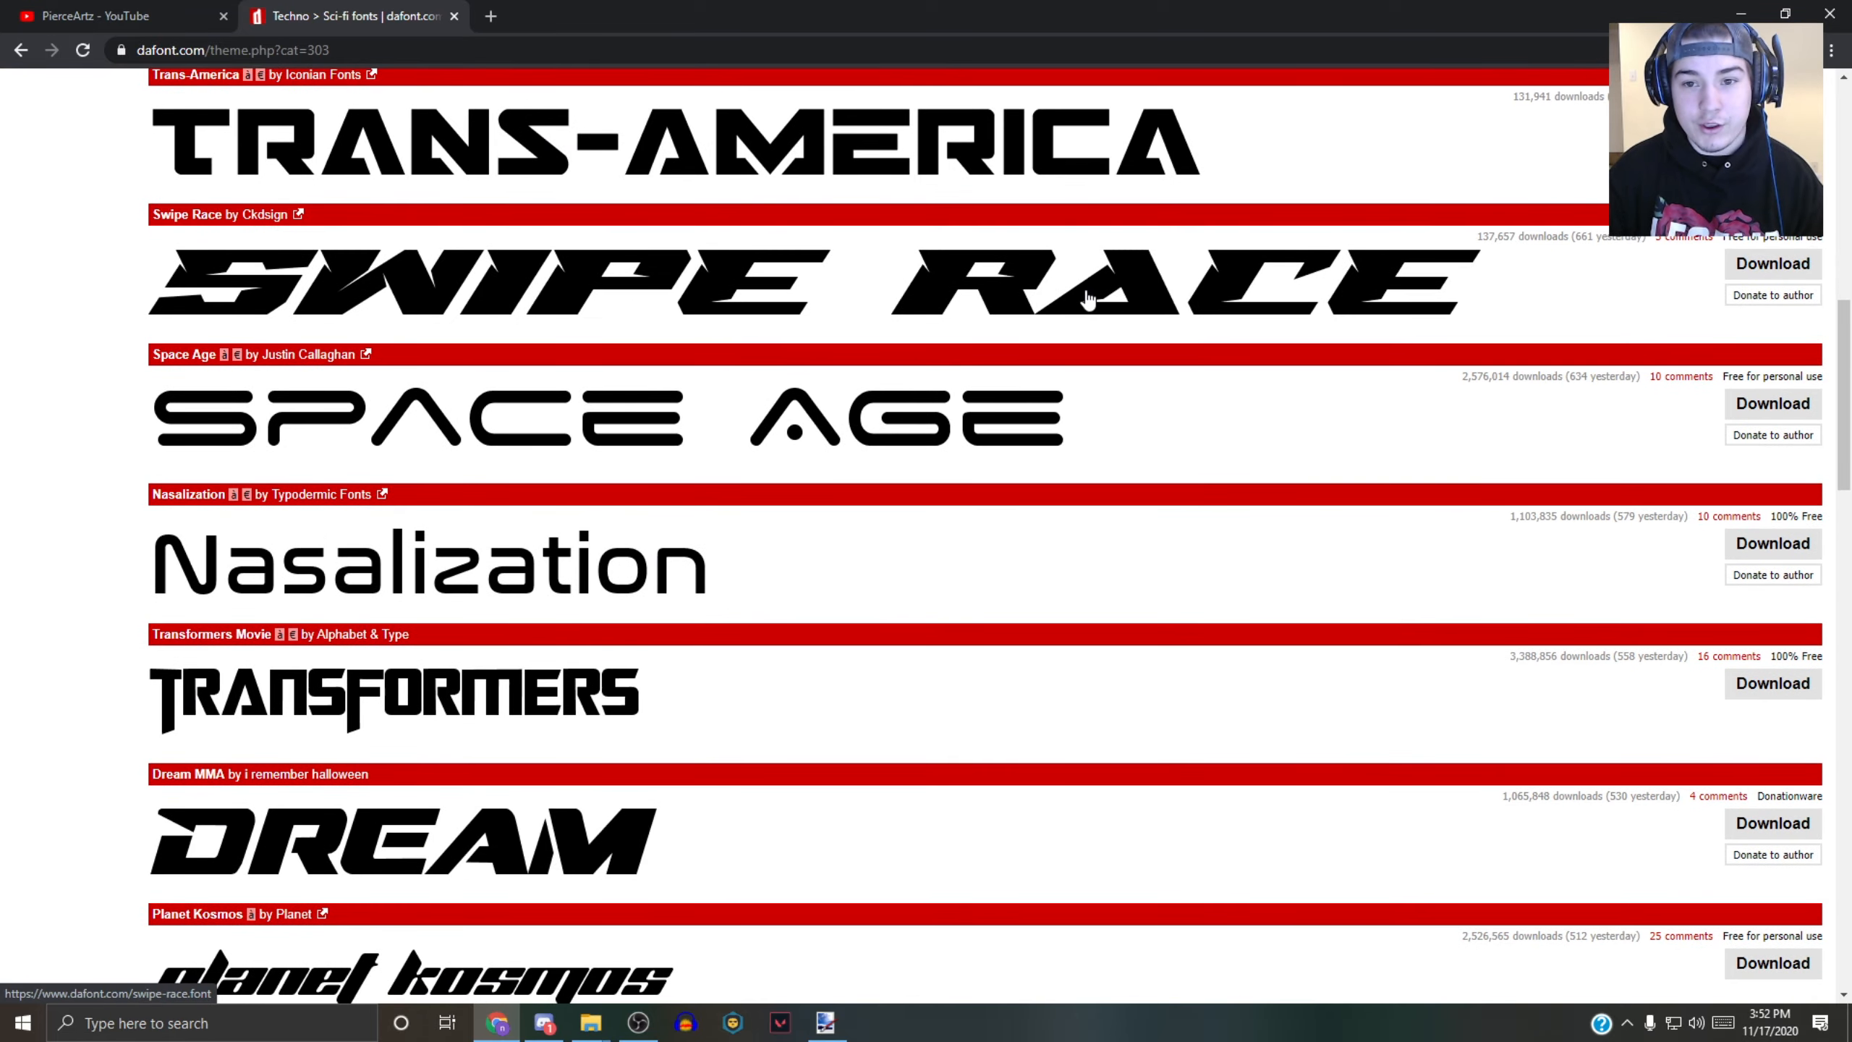
pyautogui.scroll(-1, 541, 634)
pyautogui.scroll(-8, 542, 634)
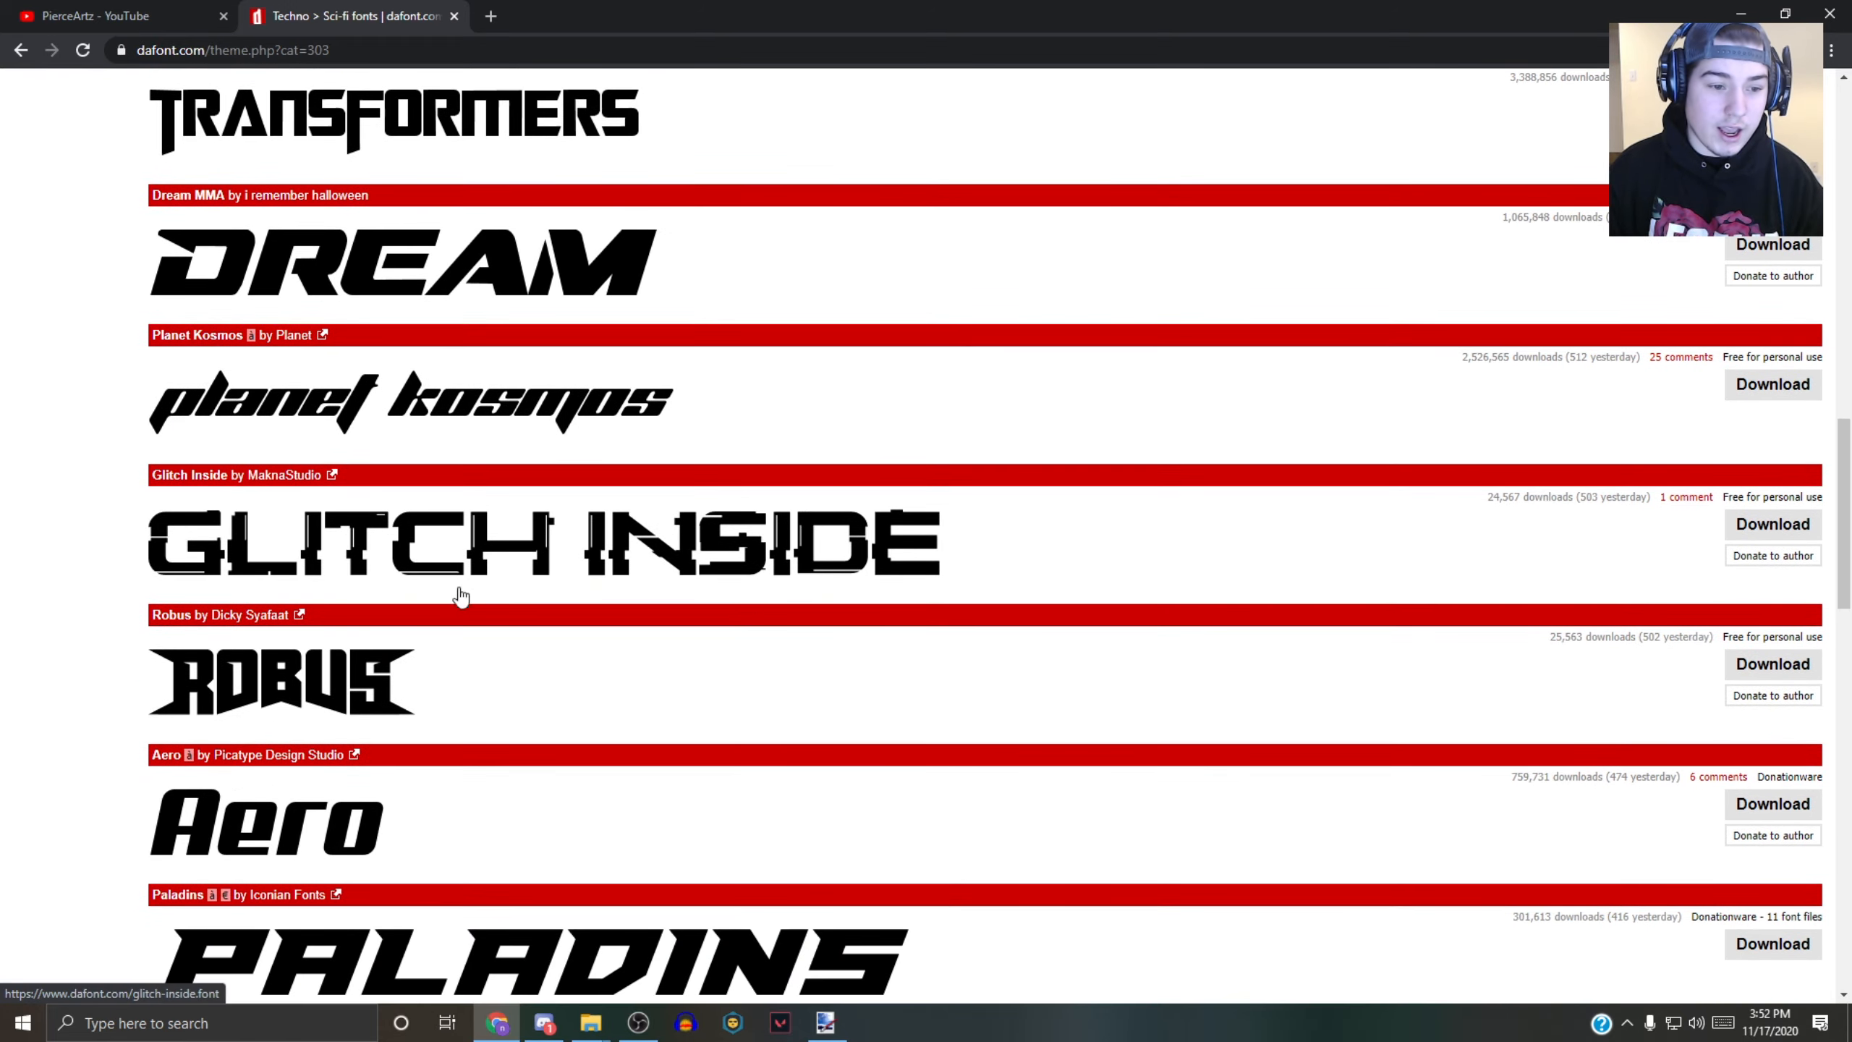
pyautogui.scroll(-7, 480, 589)
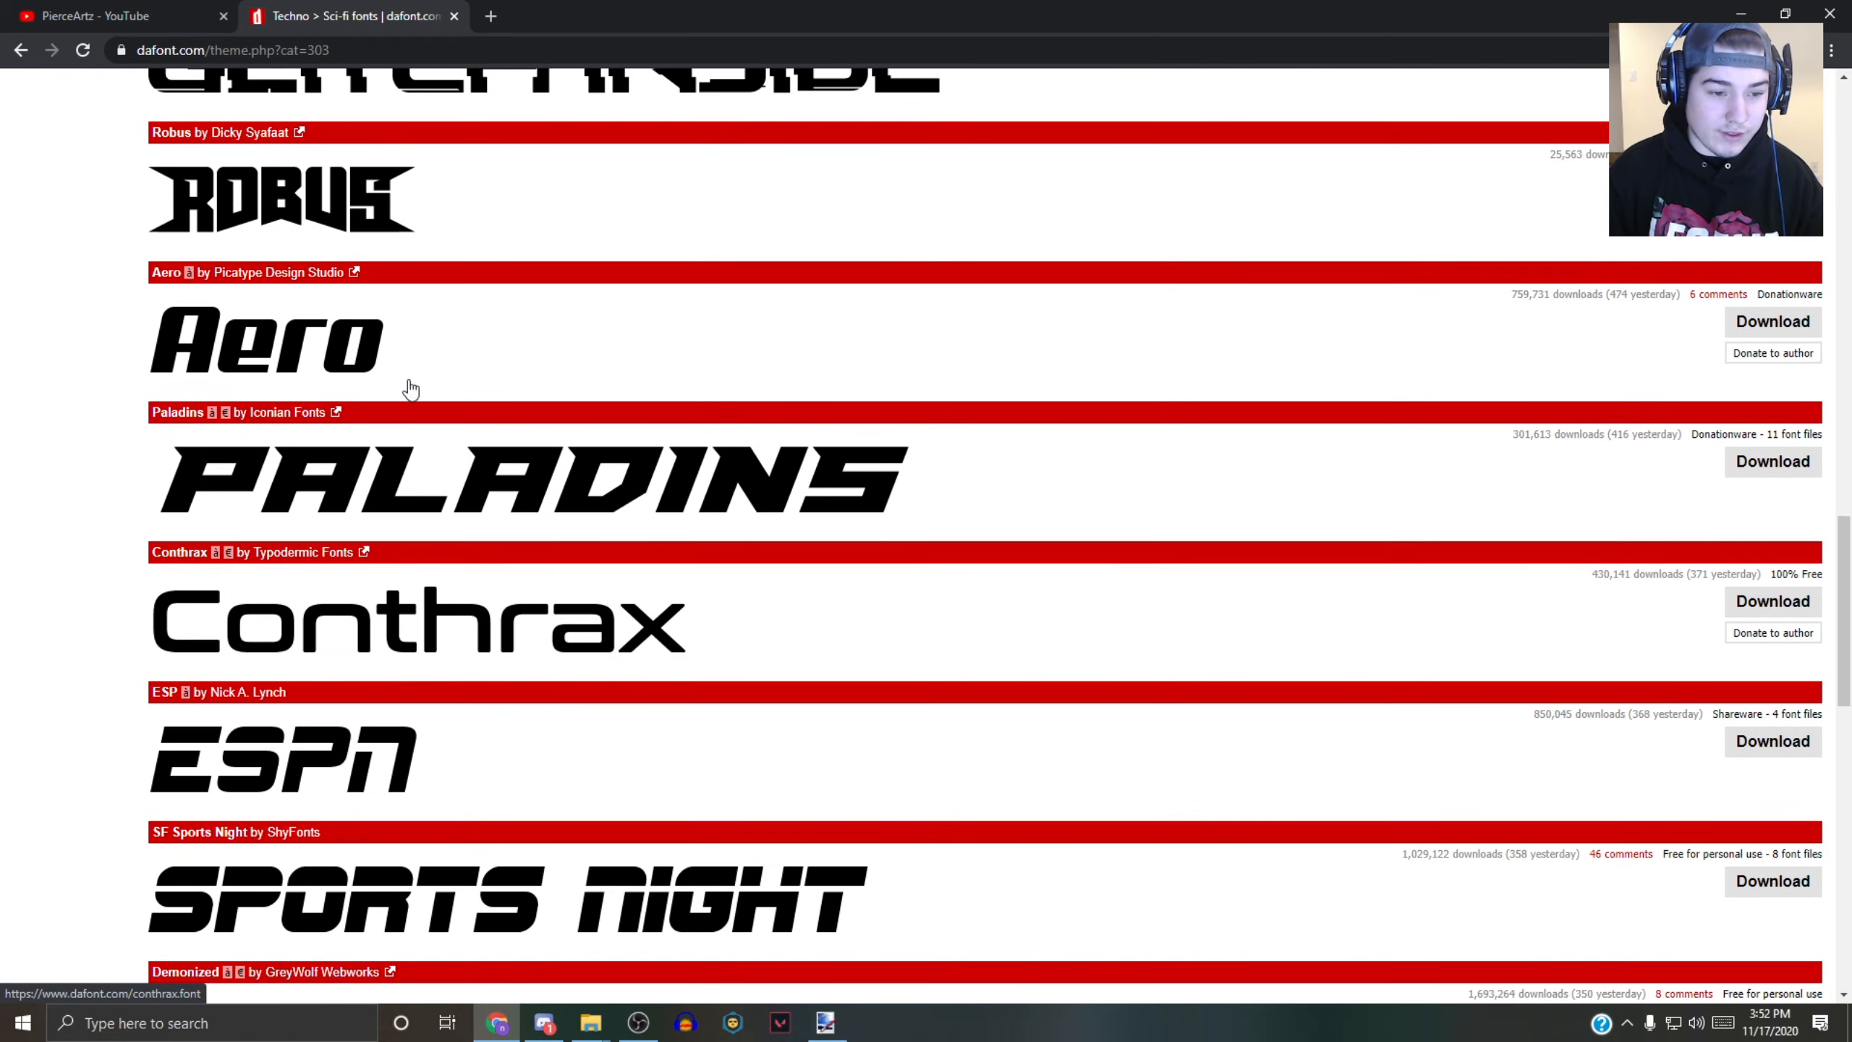
# - Find the Mandalore font by Iconian Fonts in the Sci-fi list and download it
pyautogui.scroll(-1, 382, 661)
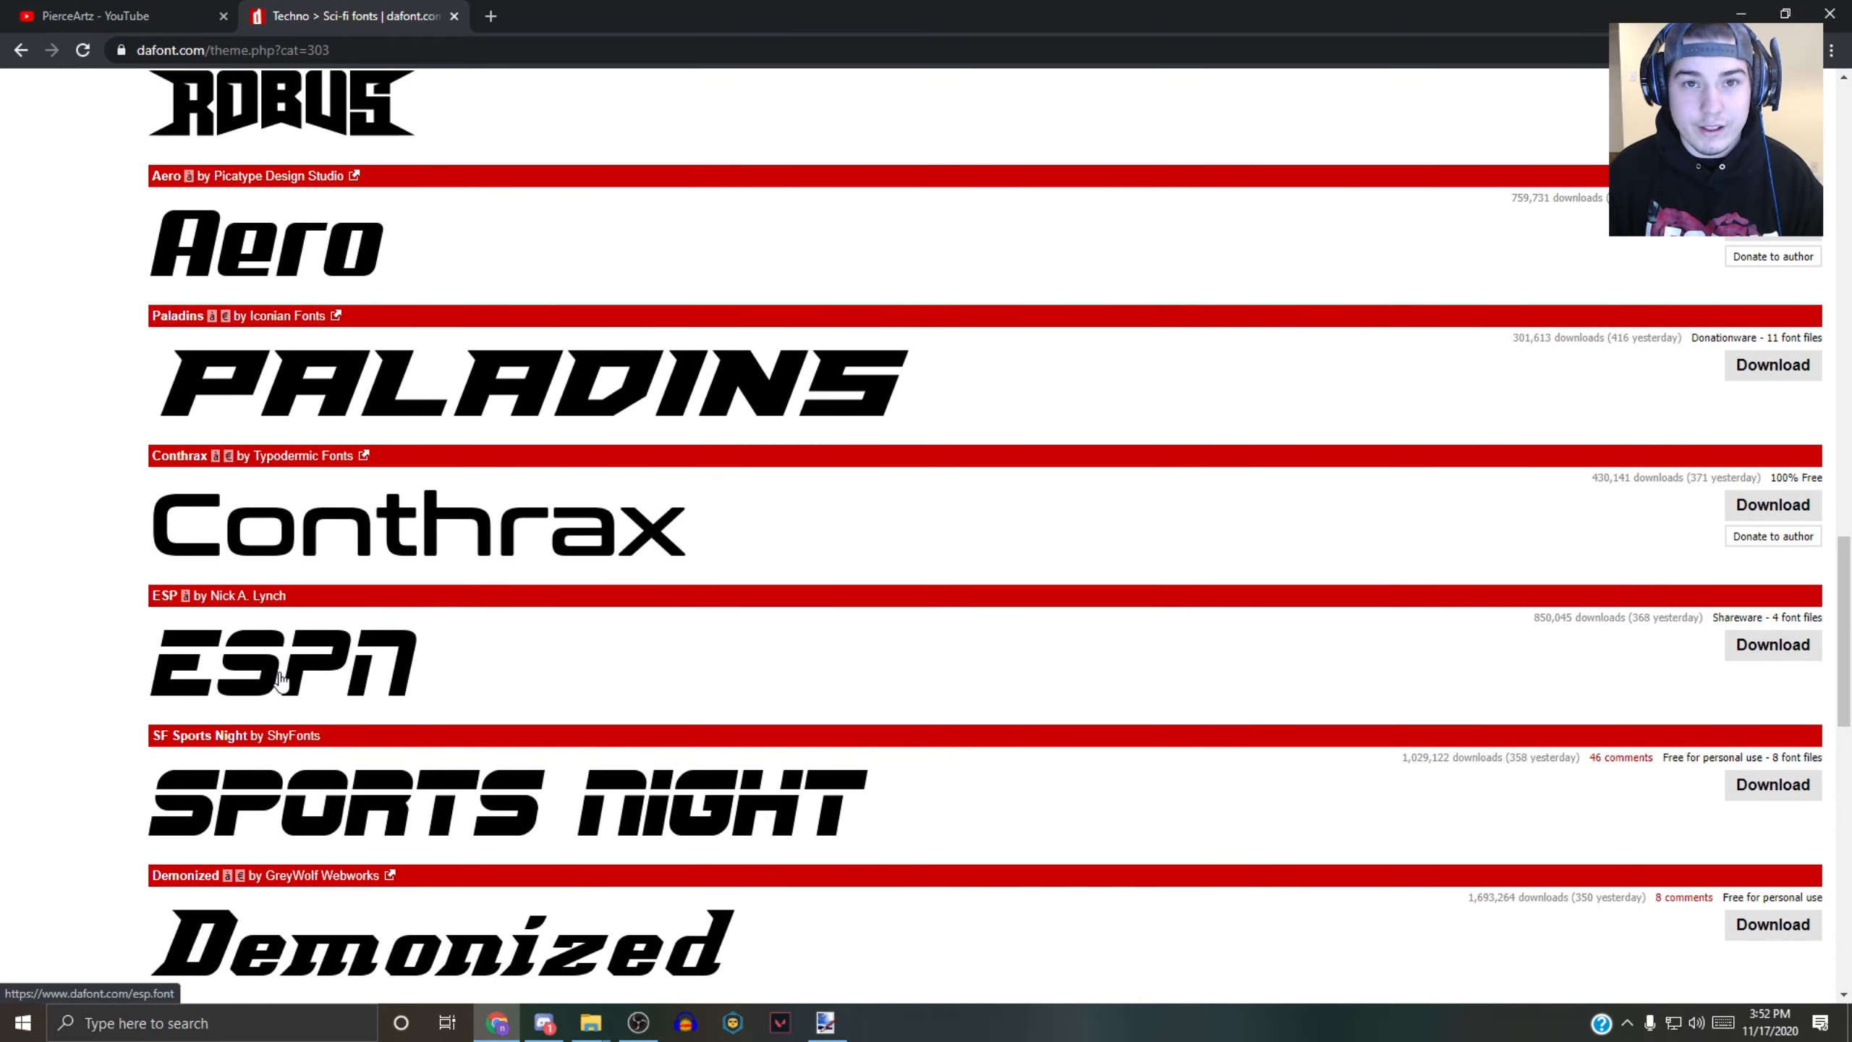
pyautogui.scroll(-3, 281, 681)
pyautogui.scroll(-2, 194, 522)
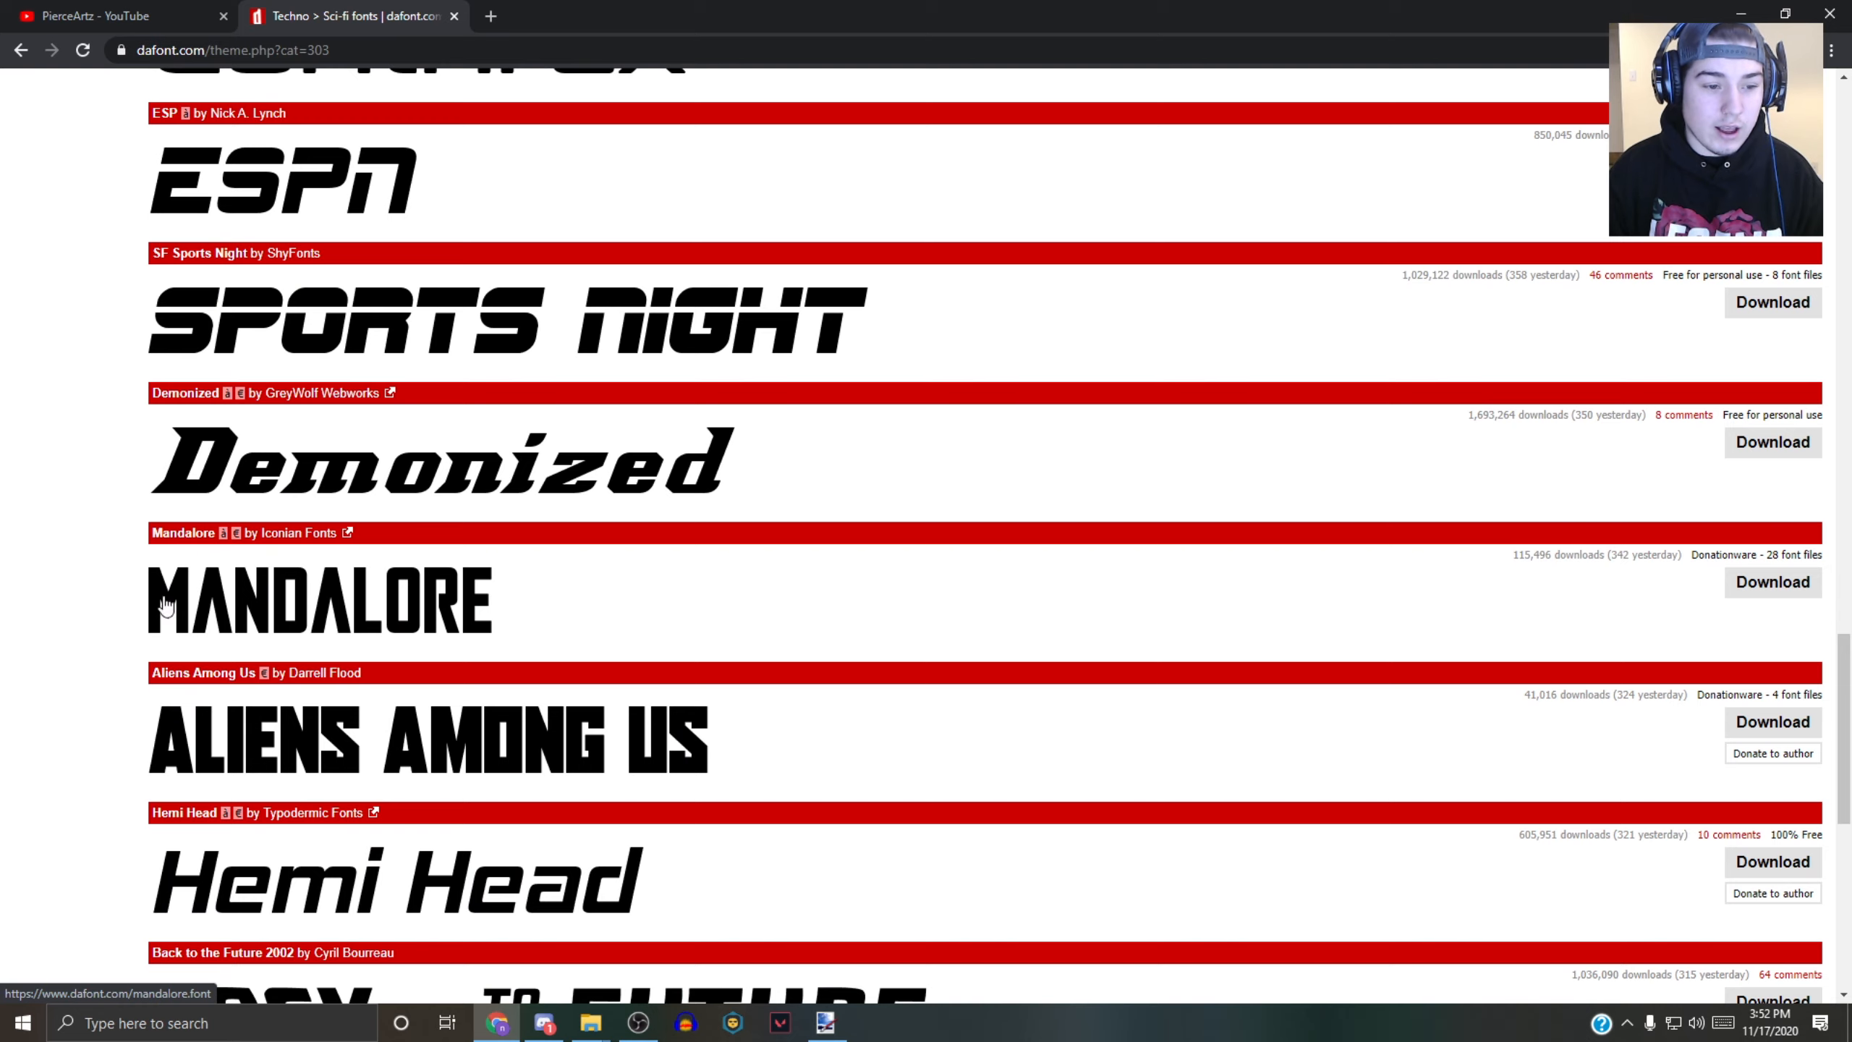
pyautogui.click(1773, 582)
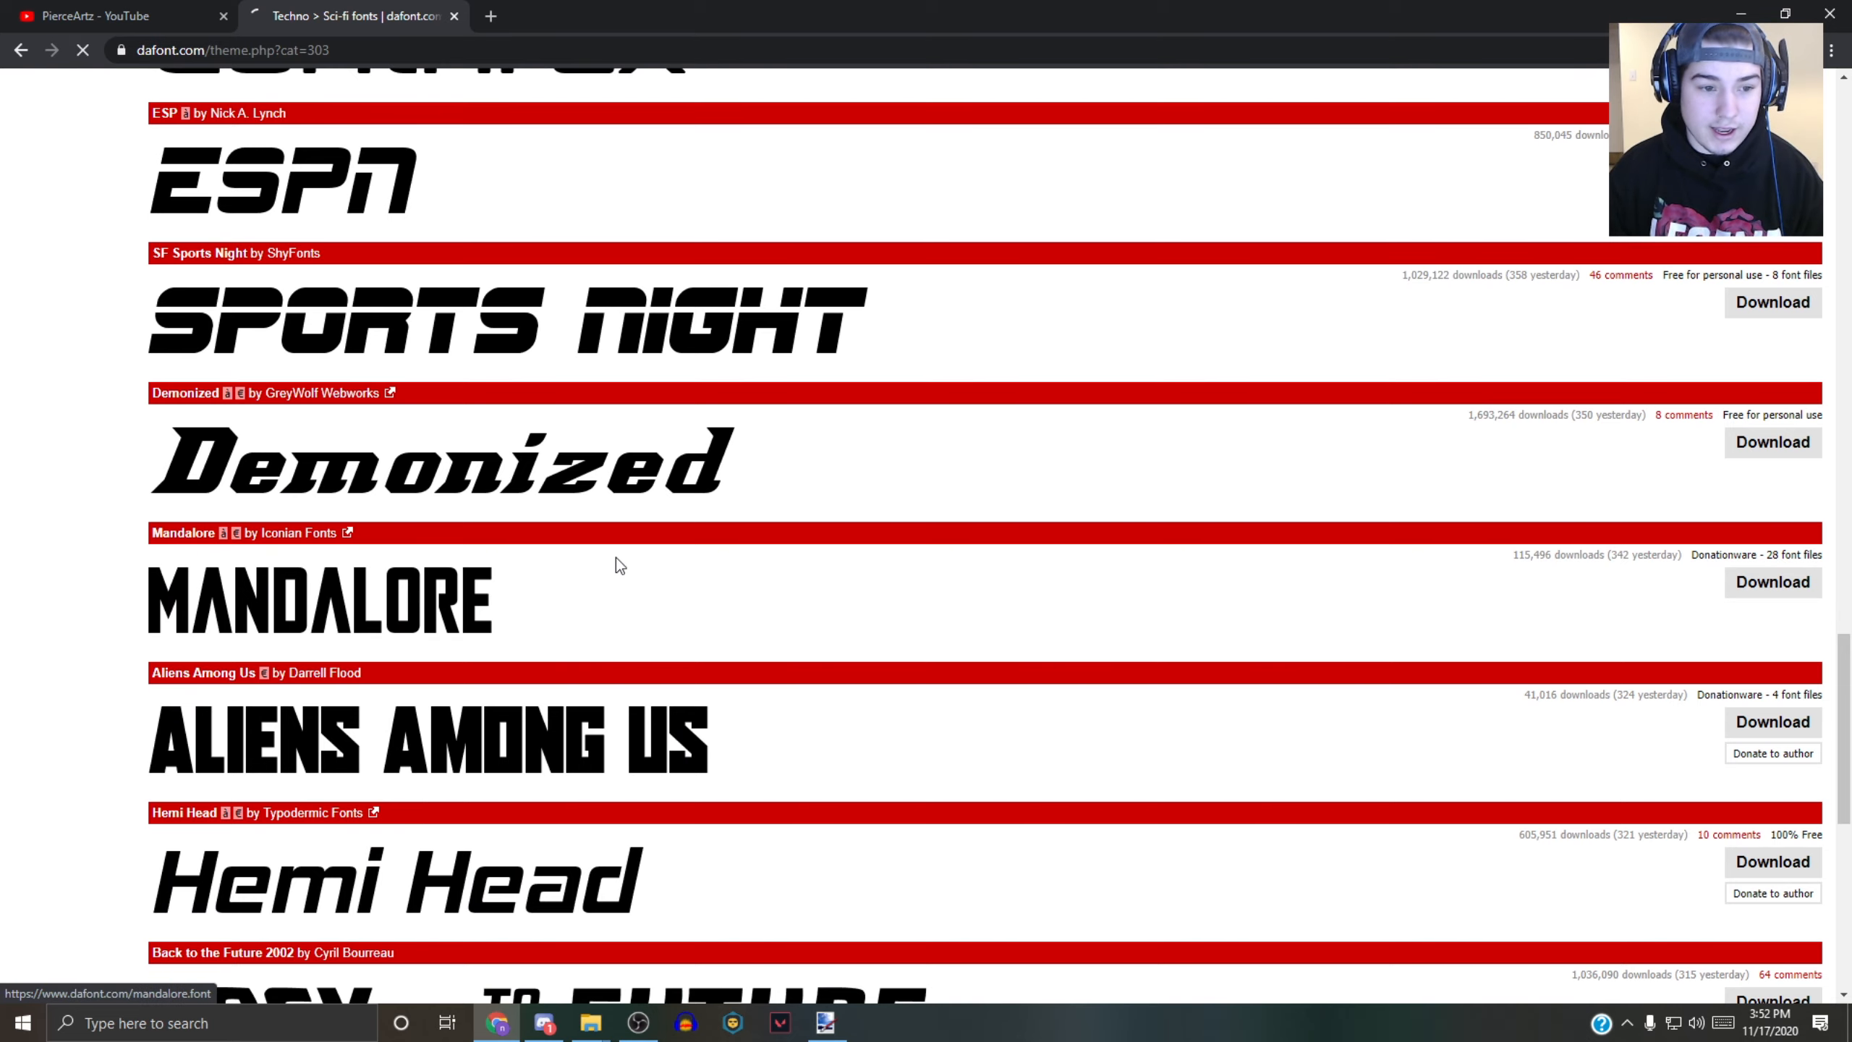
# - Examine the rest of the Sci-fi list and compare other fonts with Mandalore
pyautogui.scroll(-1, 616, 559)
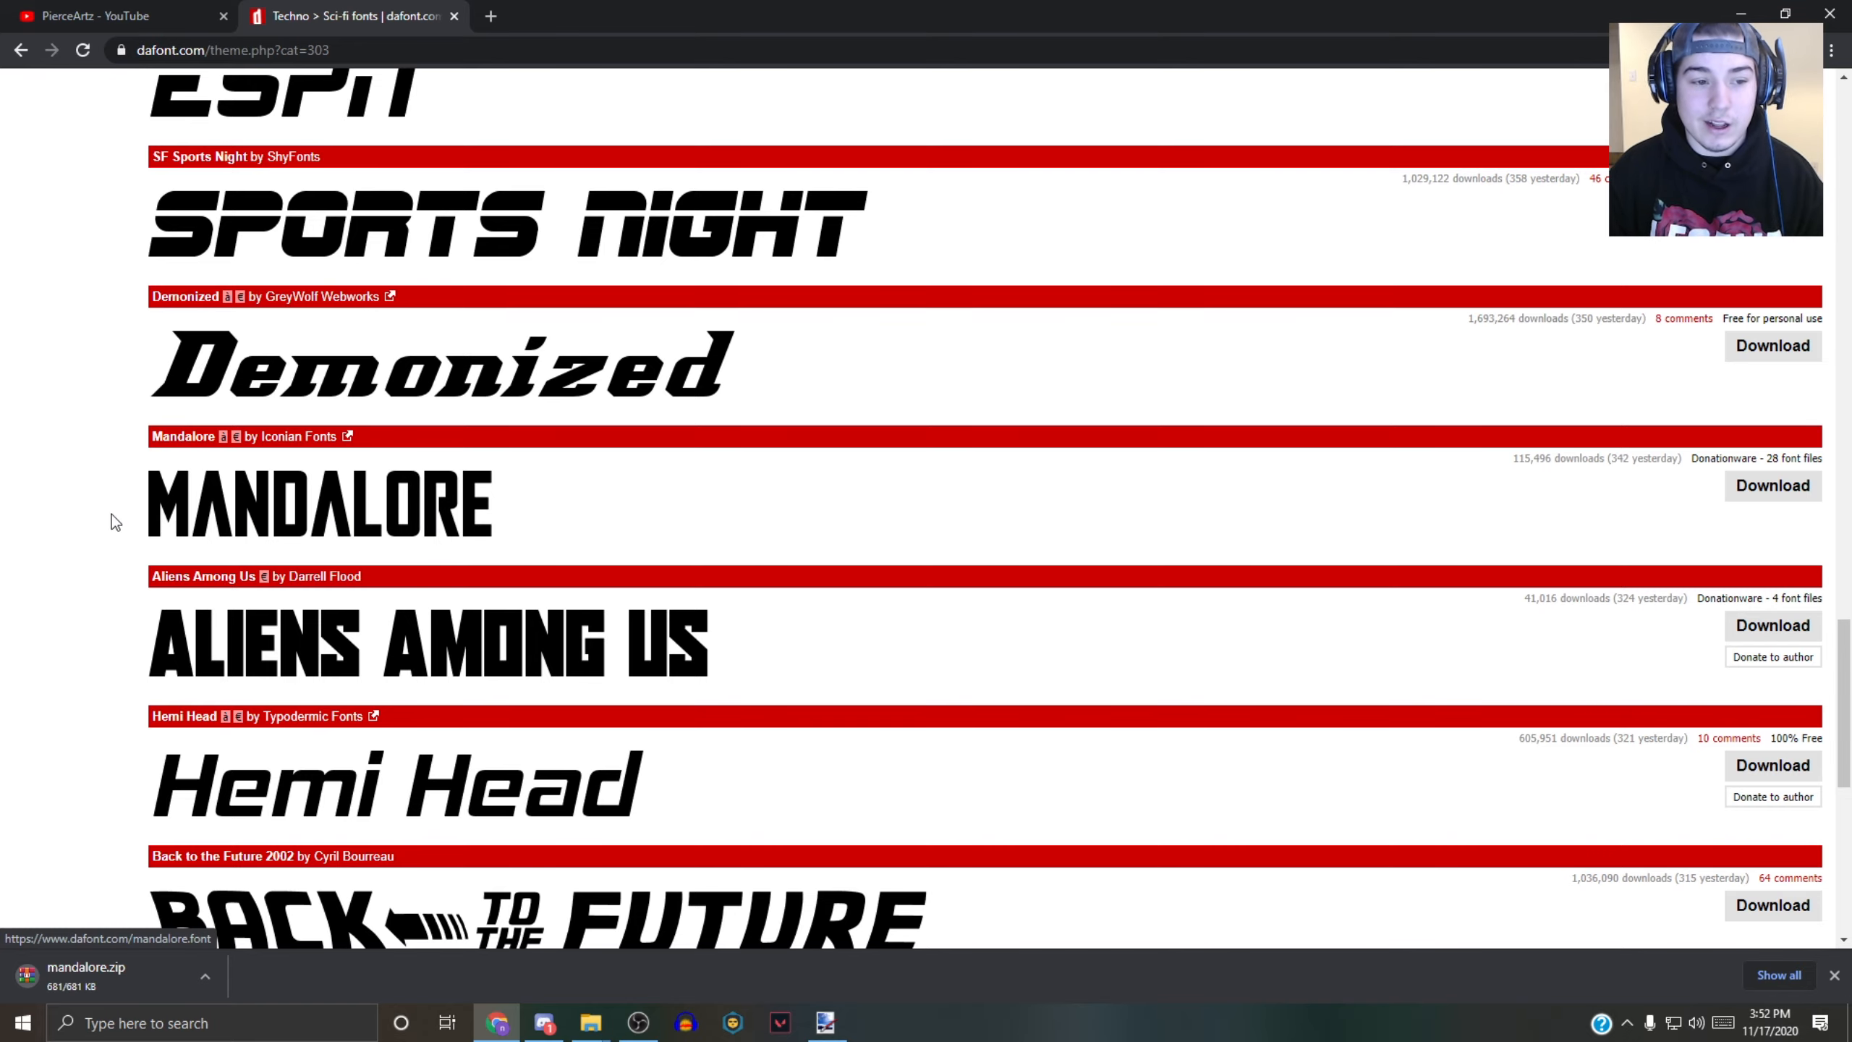
pyautogui.scroll(-1, 583, 540)
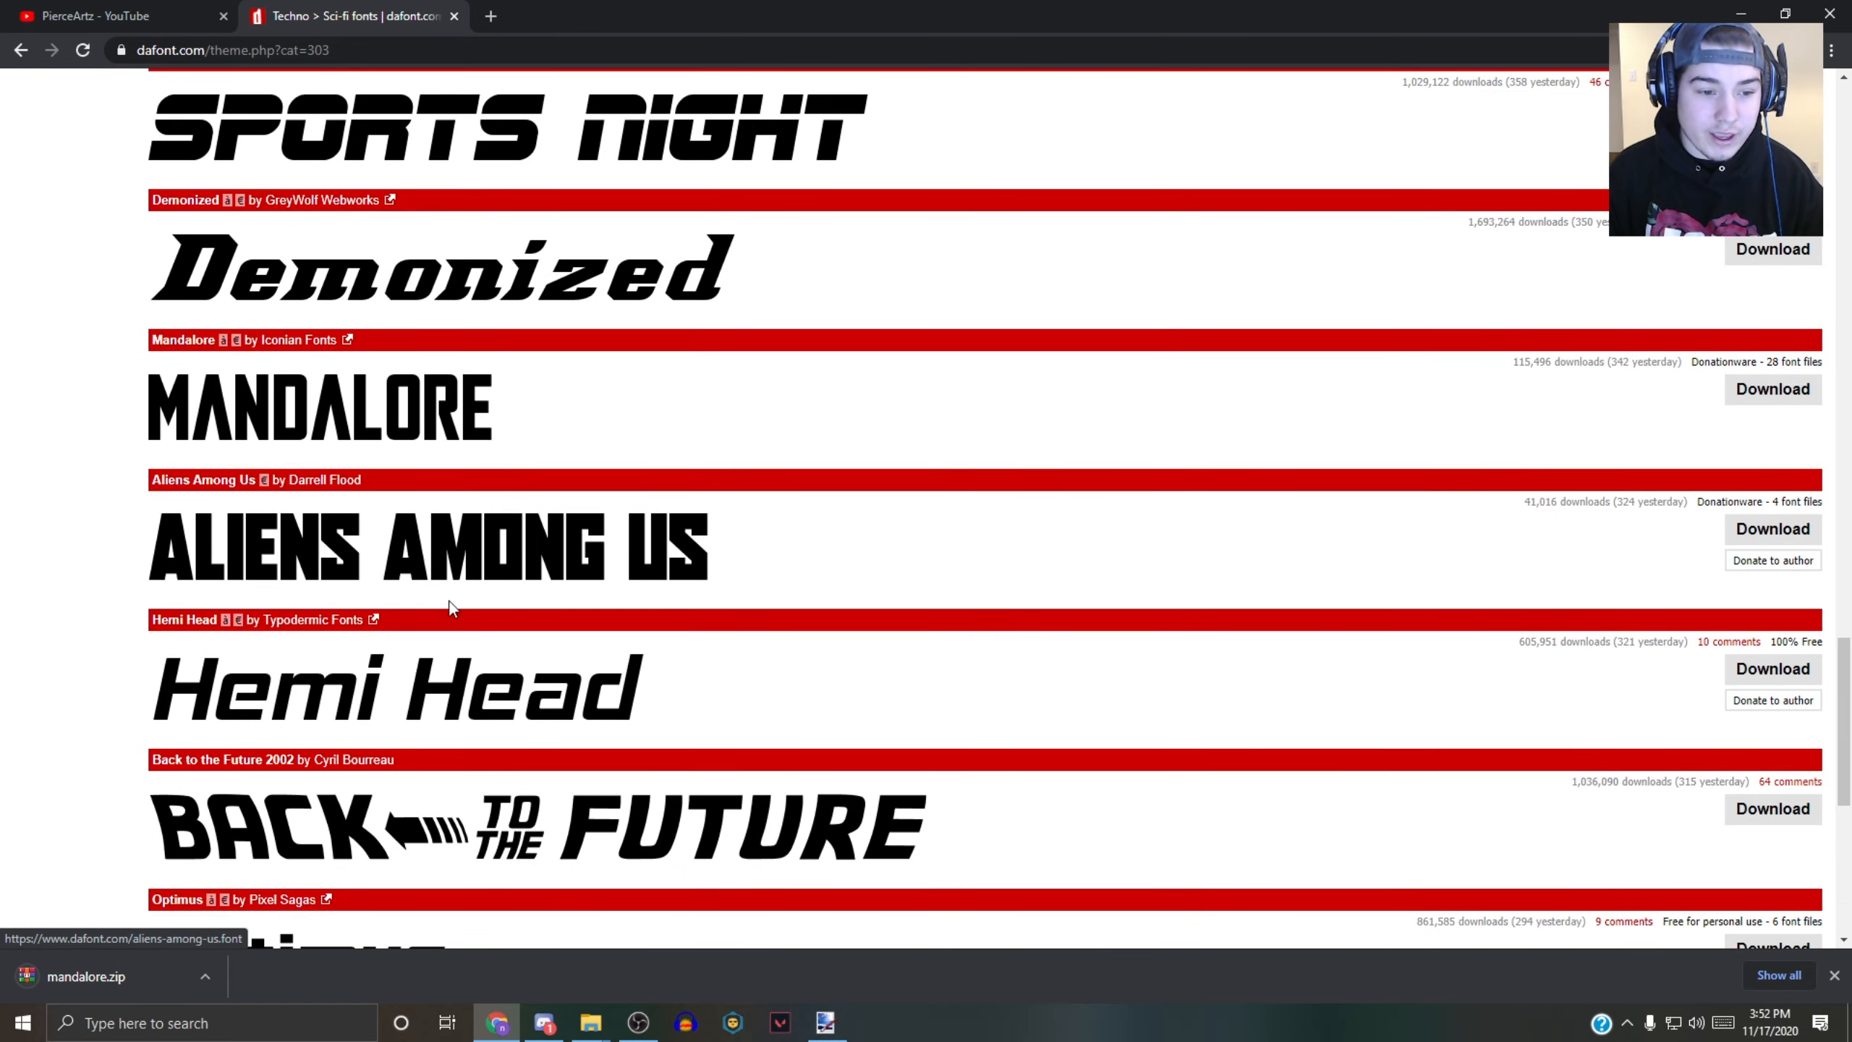
pyautogui.scroll(-4, 450, 607)
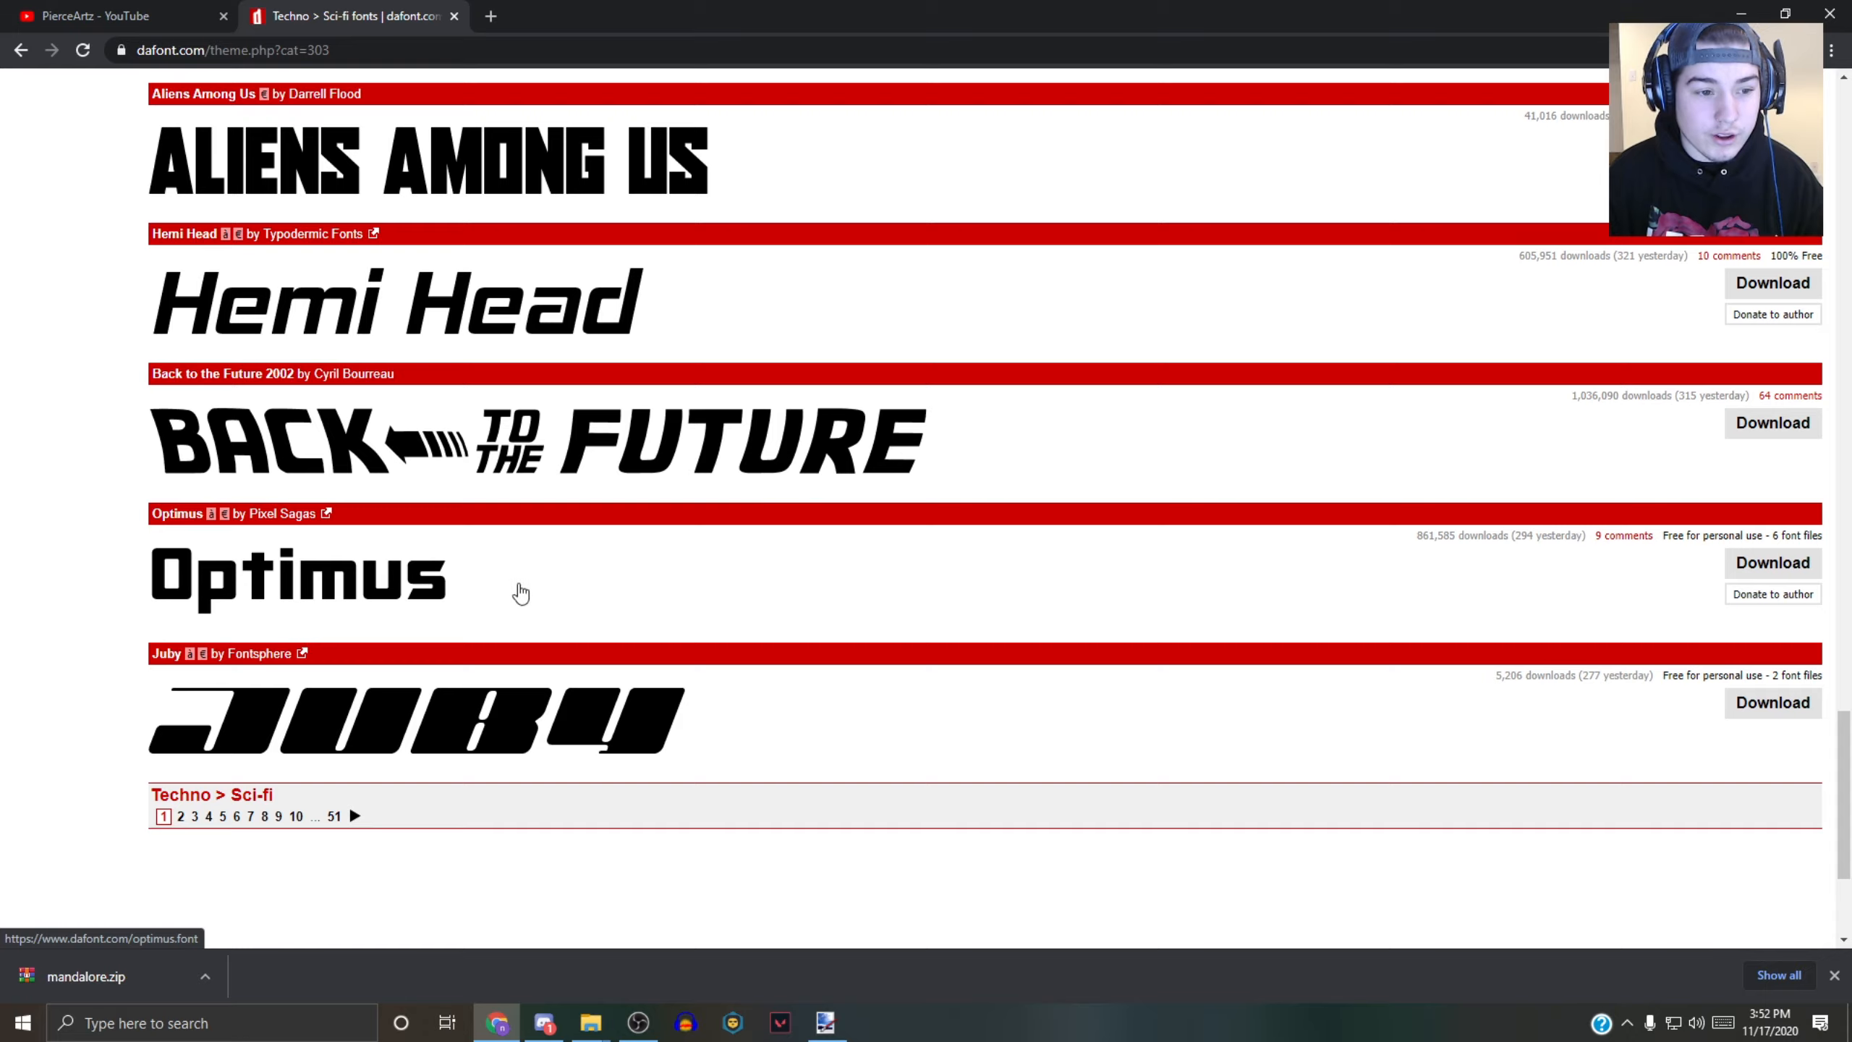
pyautogui.scroll(17, 351, 630)
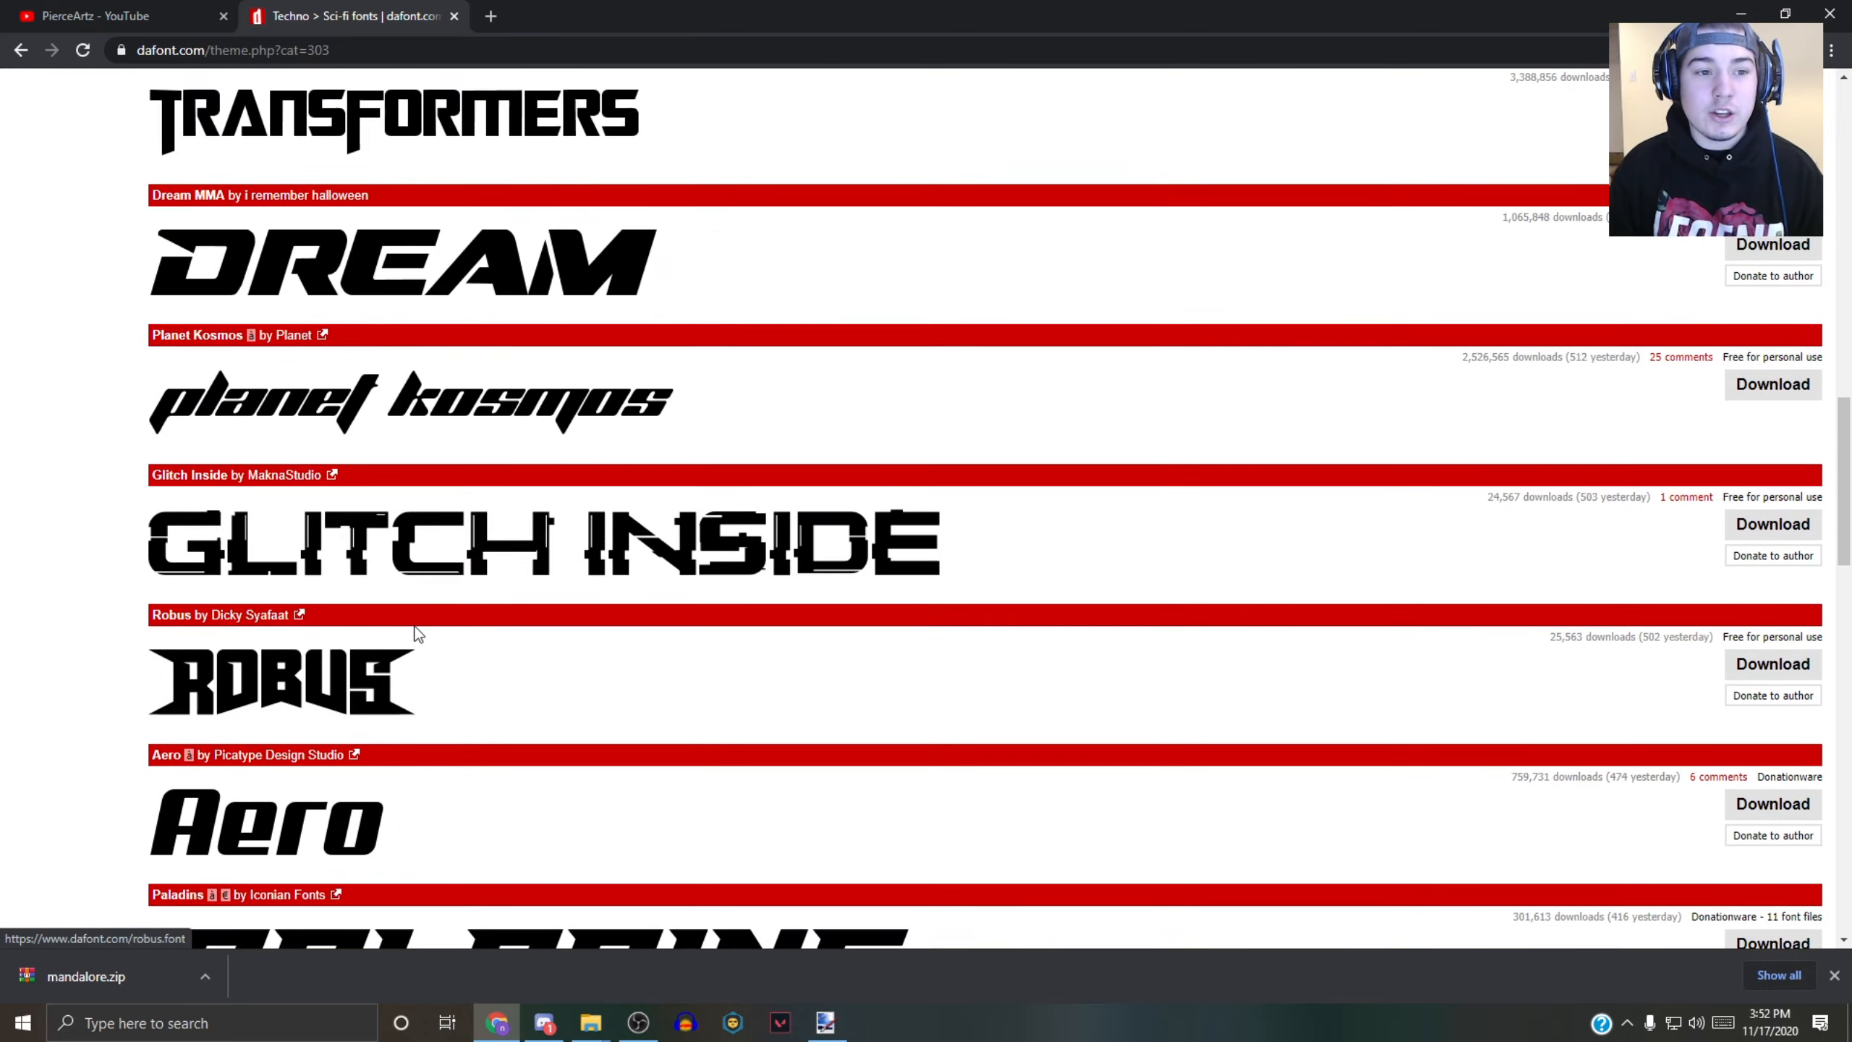
pyautogui.scroll(2, 408, 625)
pyautogui.scroll(-5, 365, 629)
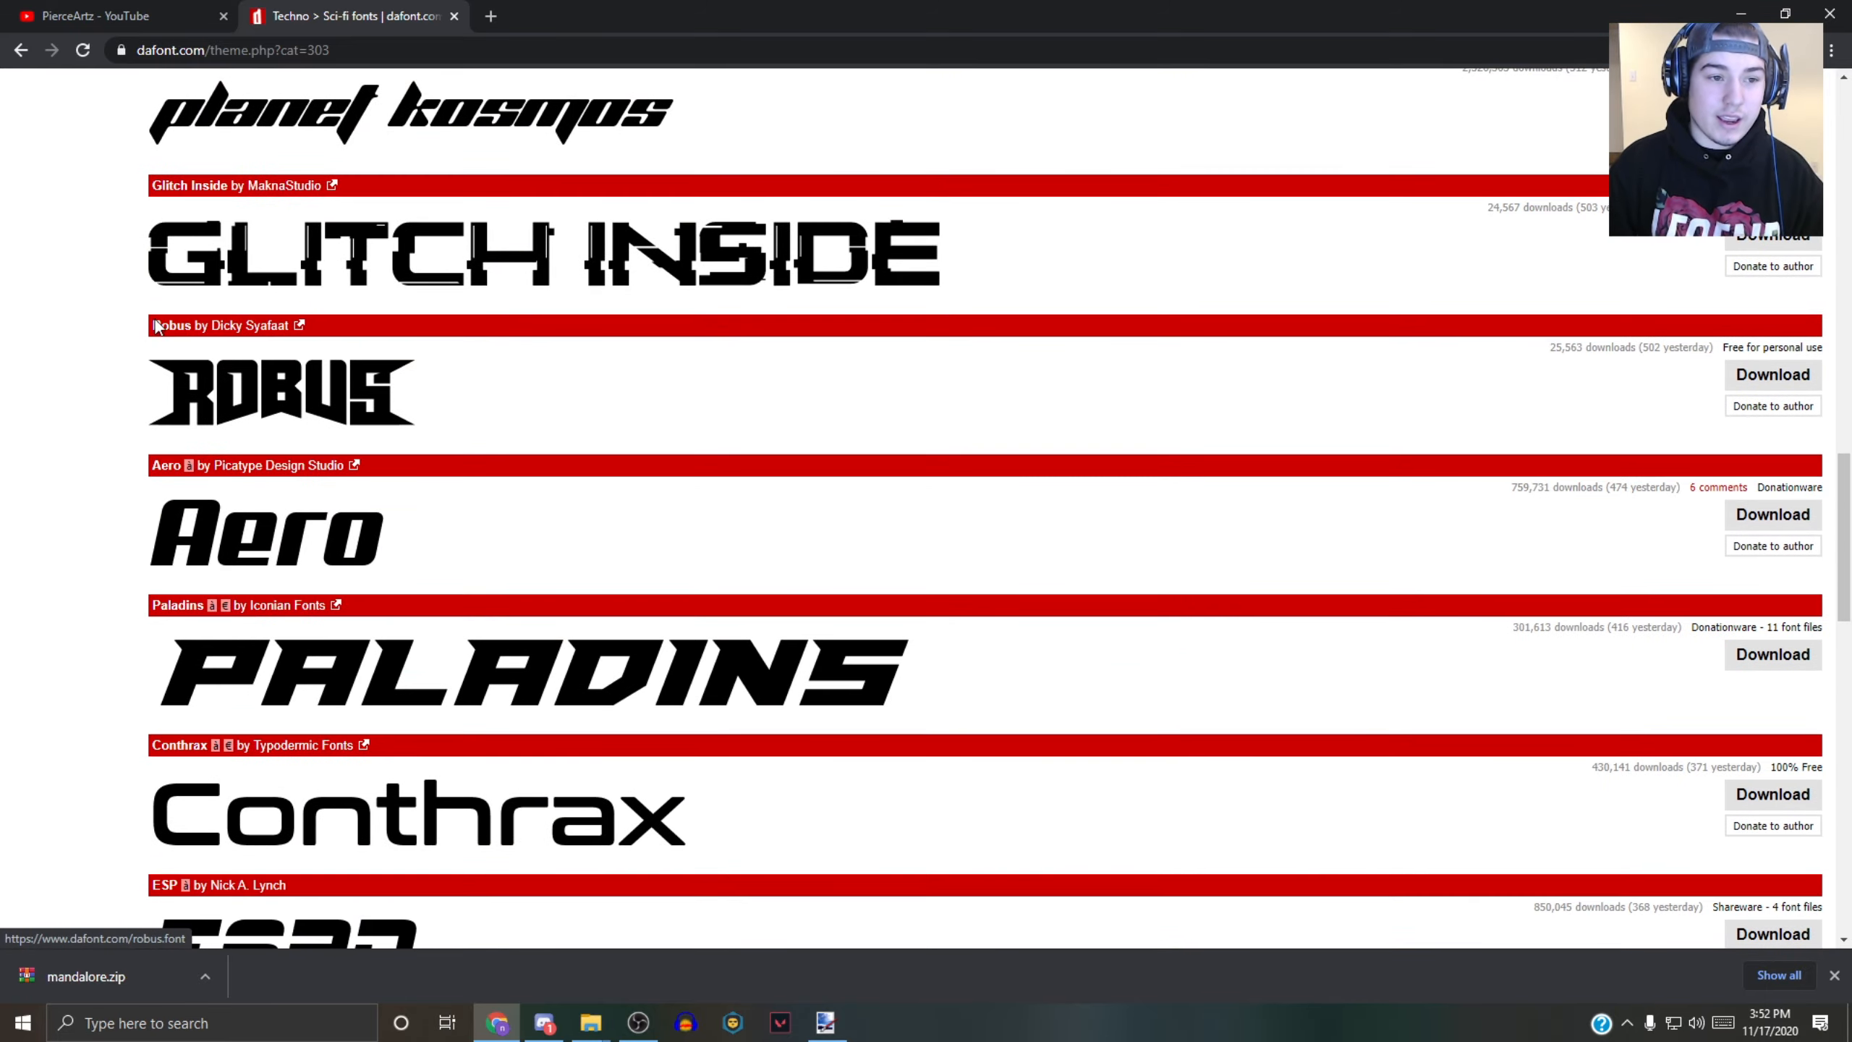
pyautogui.scroll(-6, 157, 327)
pyautogui.scroll(-1, 382, 386)
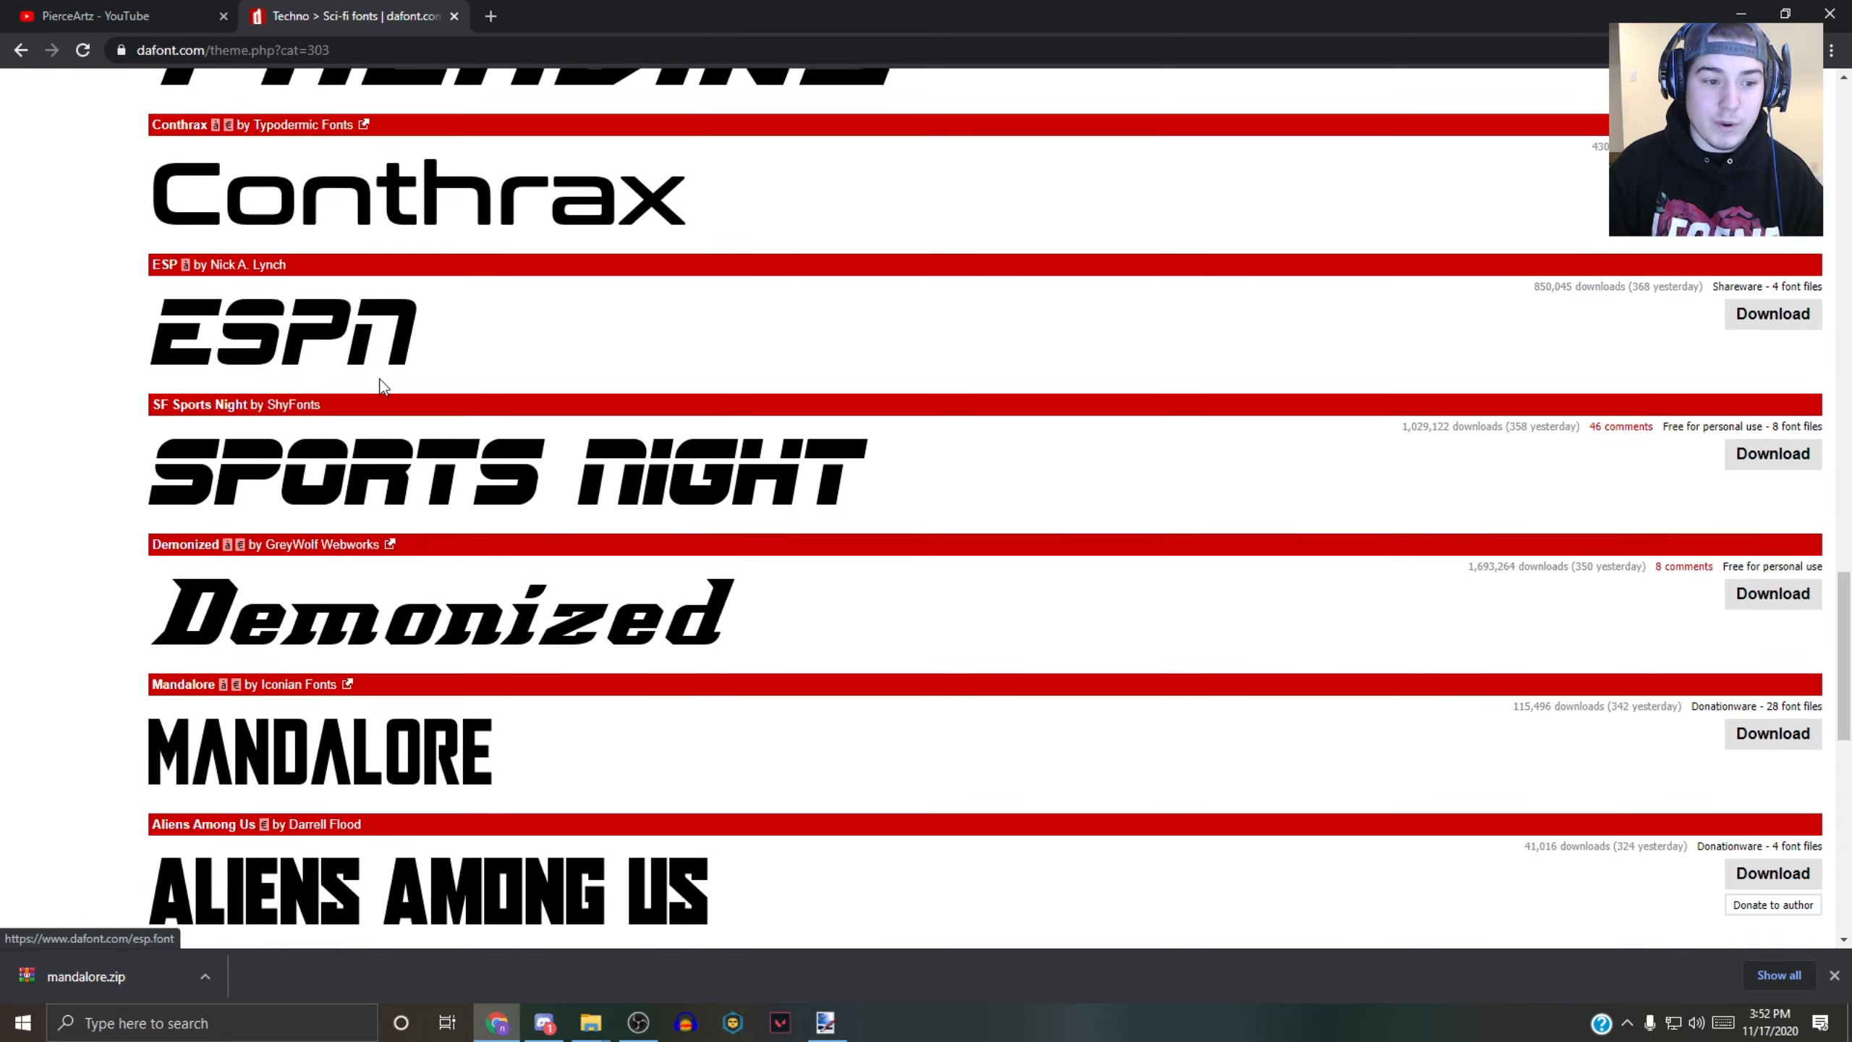
pyautogui.scroll(-3, 382, 386)
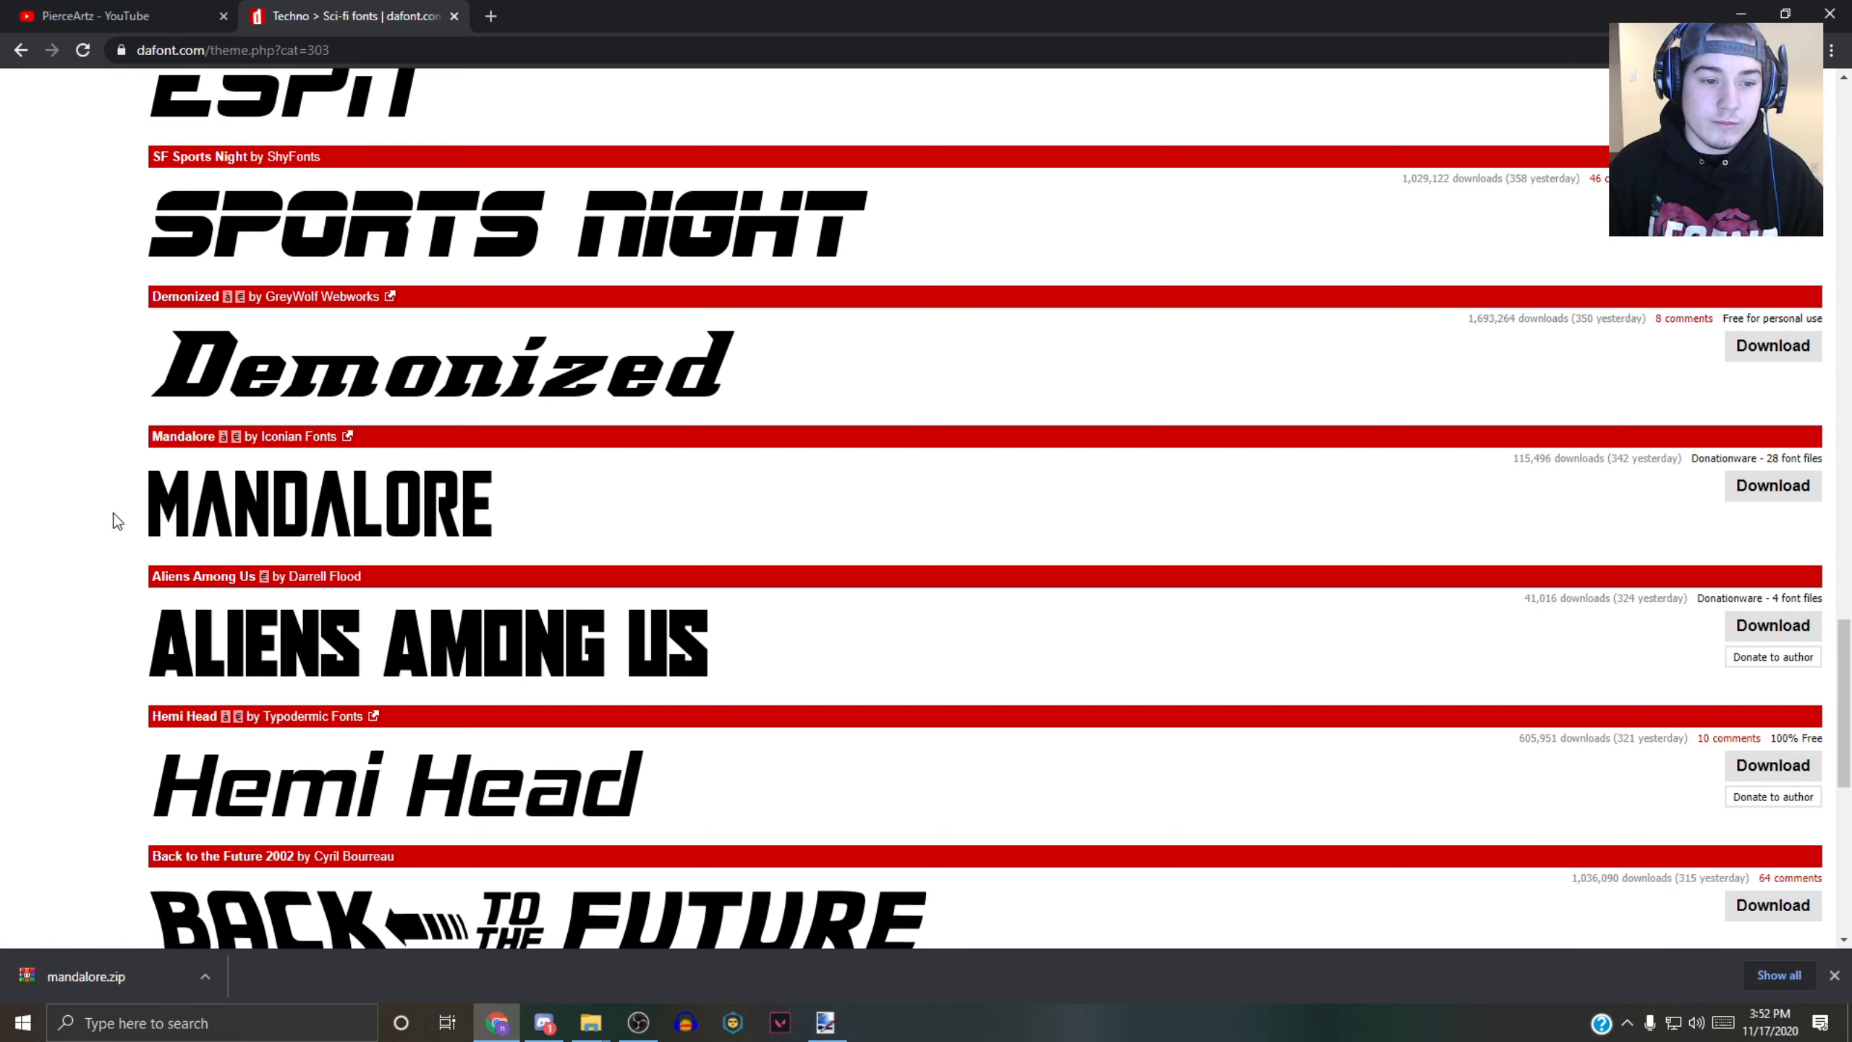
# - Review the Mandalore entry and its neighbouring fonts, going back to the start of the Sci-fi list
pyautogui.moveTo(116, 517); pyautogui.dragTo(511, 508)
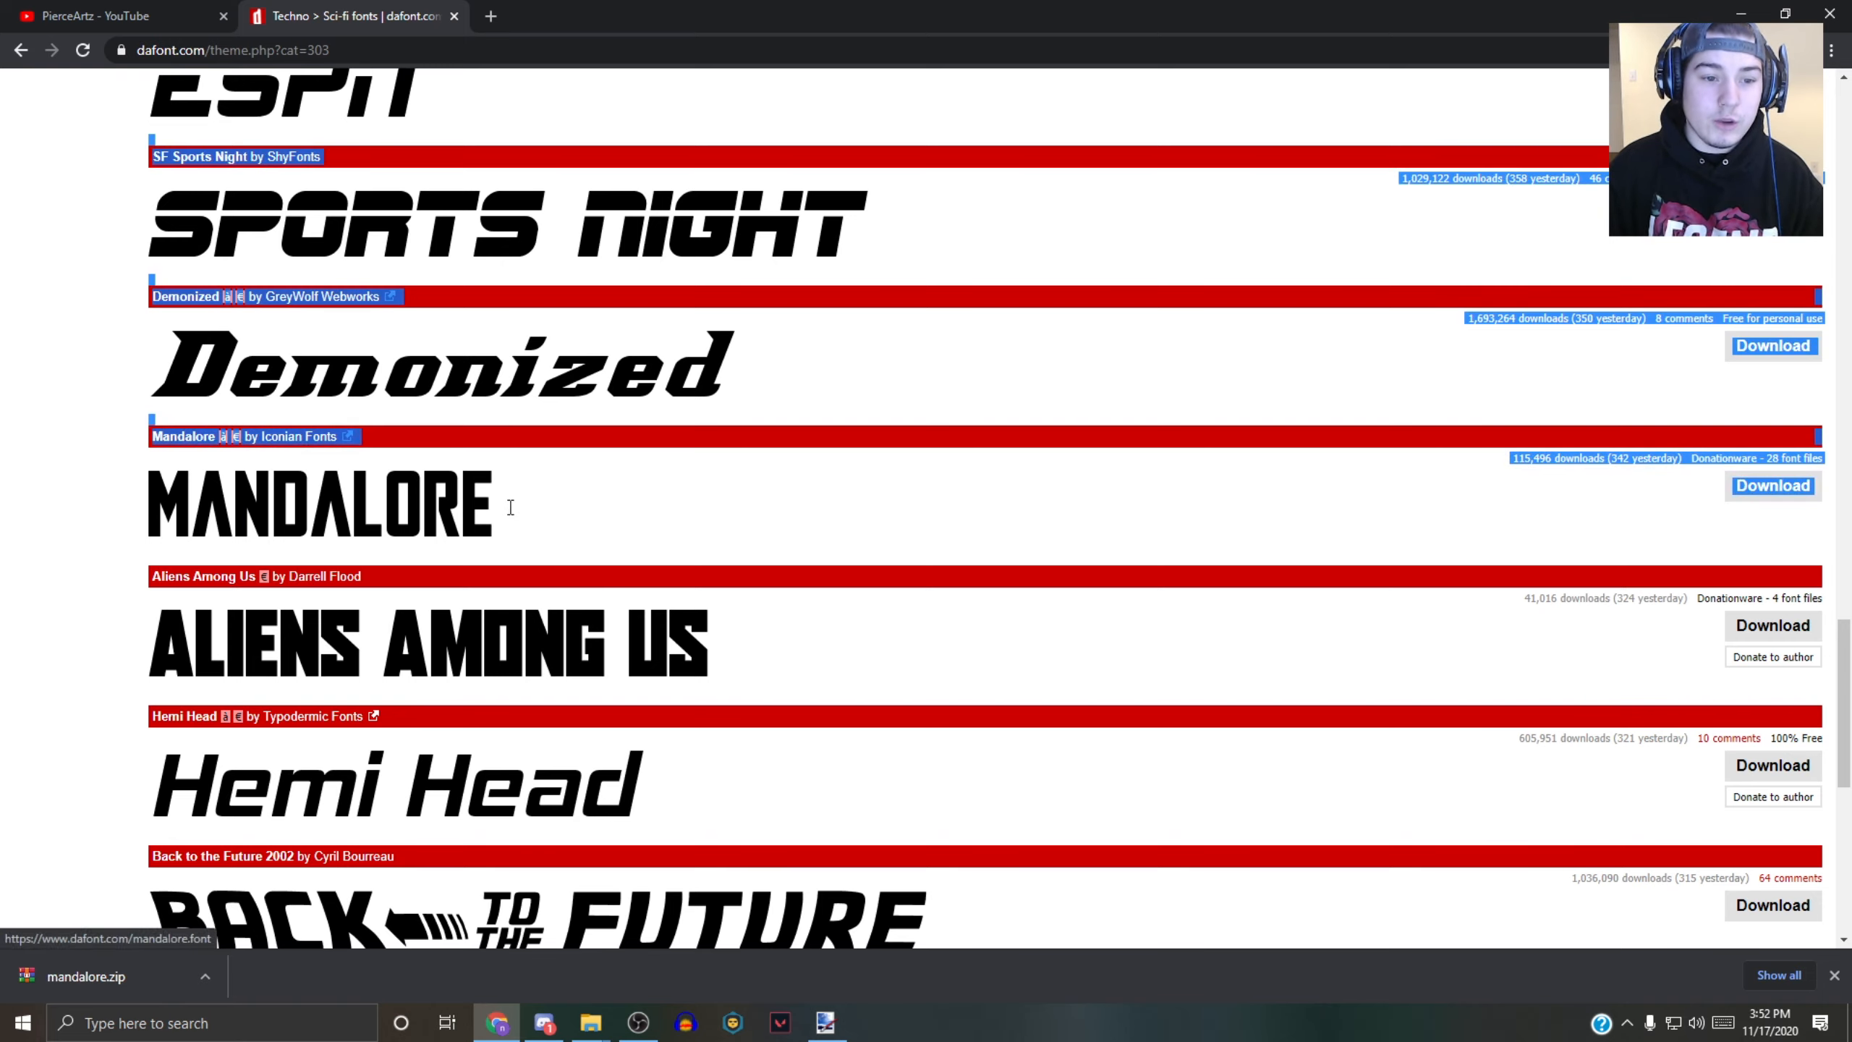
pyautogui.click(53, 479)
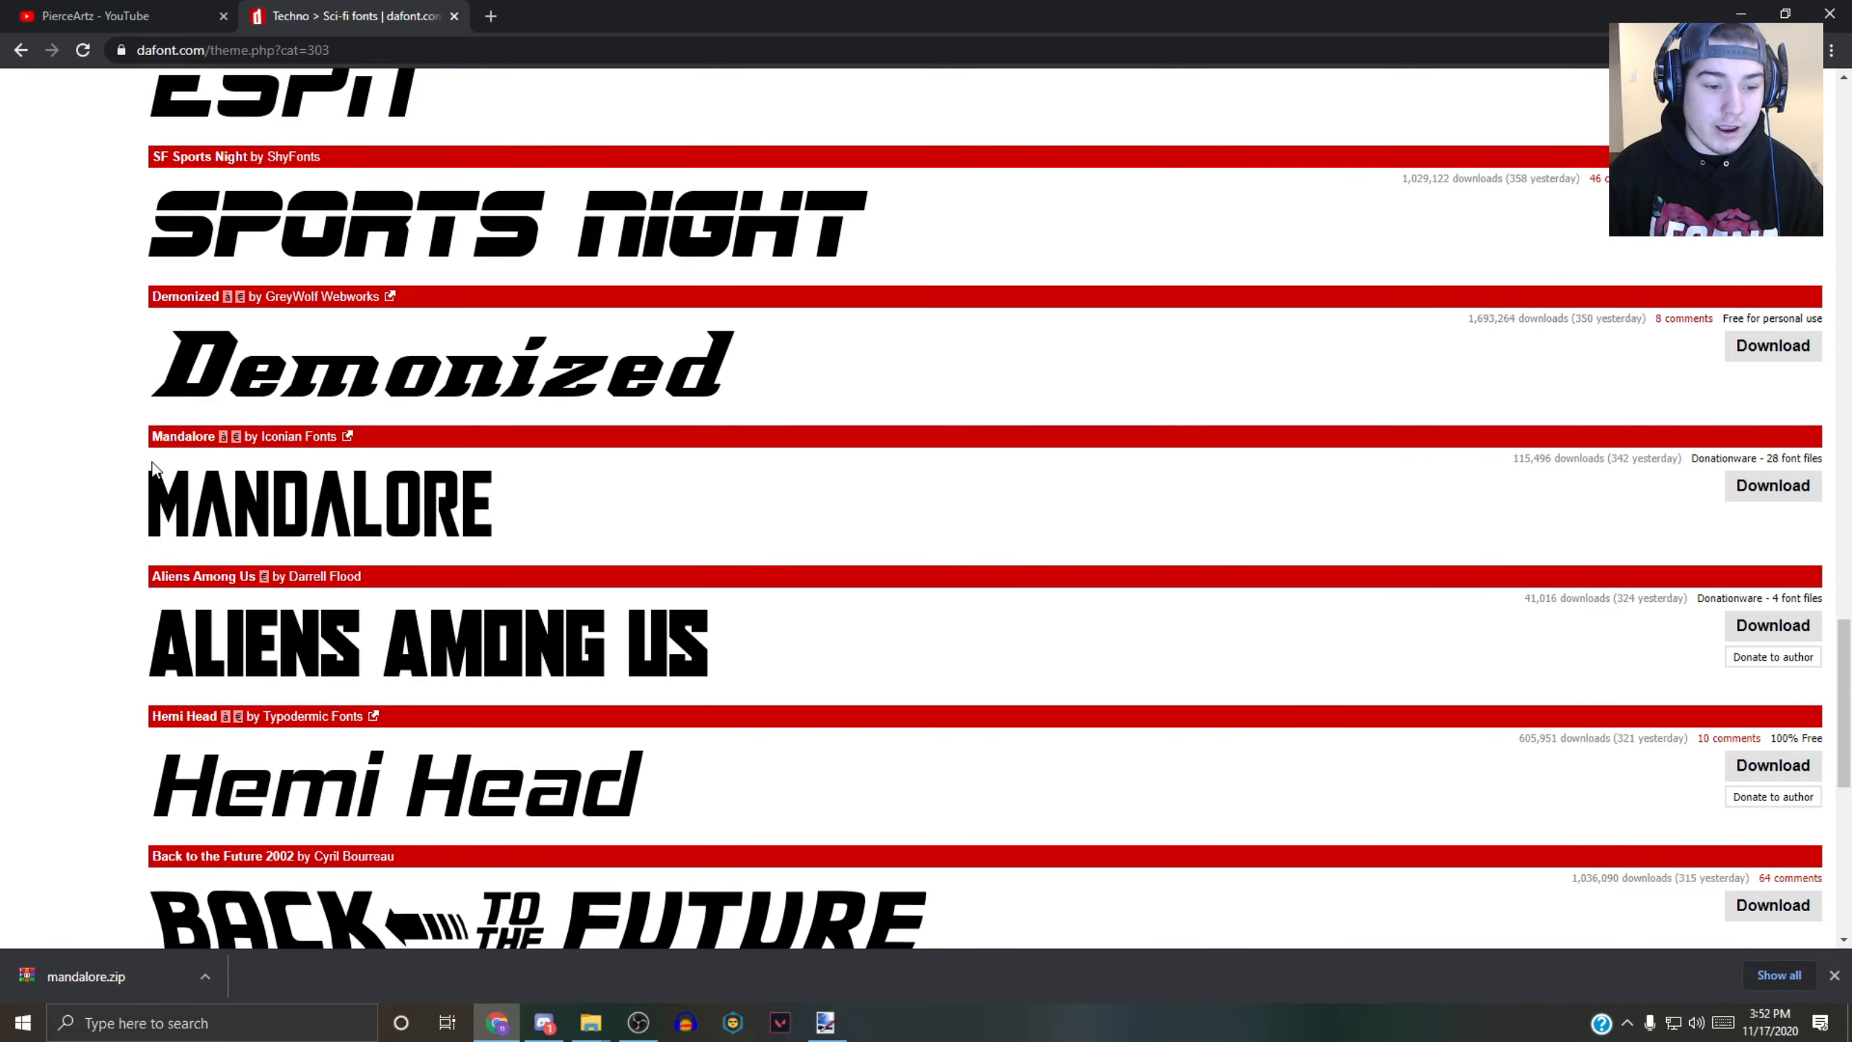
pyautogui.scroll(-5, 131, 489)
pyautogui.scroll(11, 438, 533)
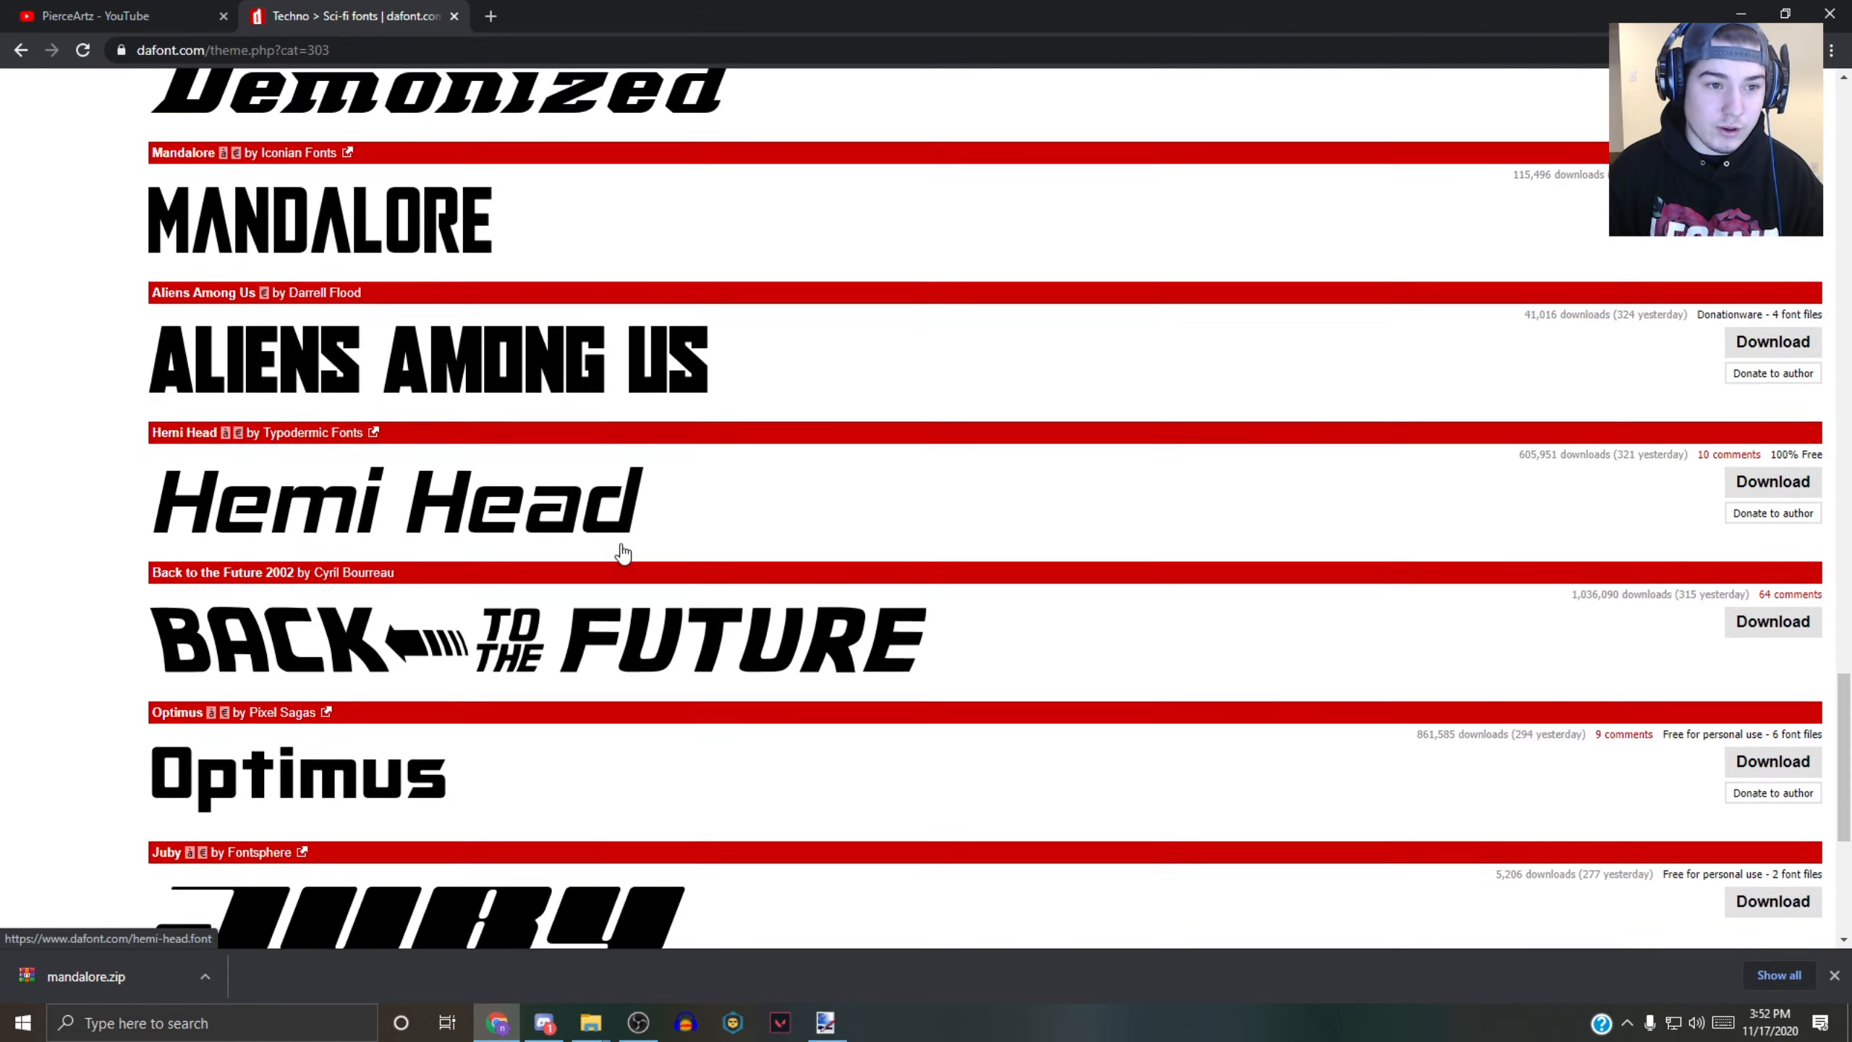
pyautogui.scroll(14, 441, 532)
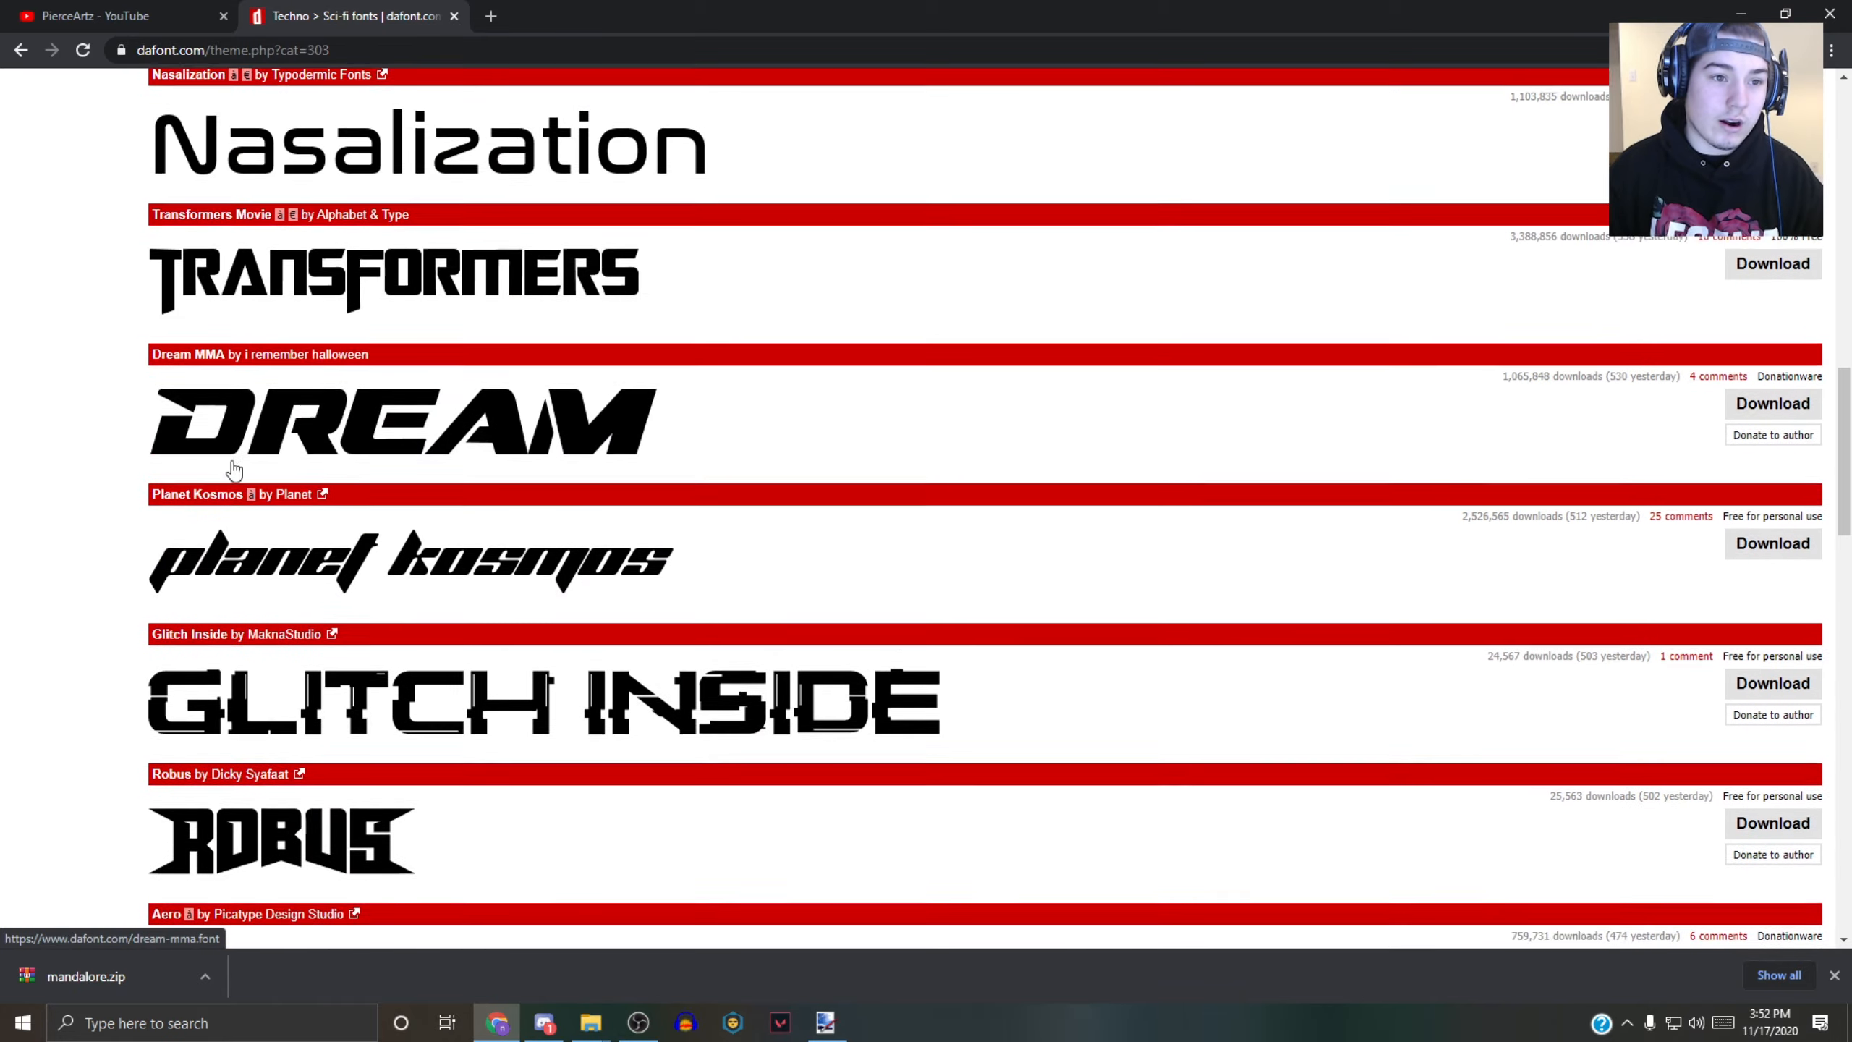
pyautogui.scroll(10, 362, 452)
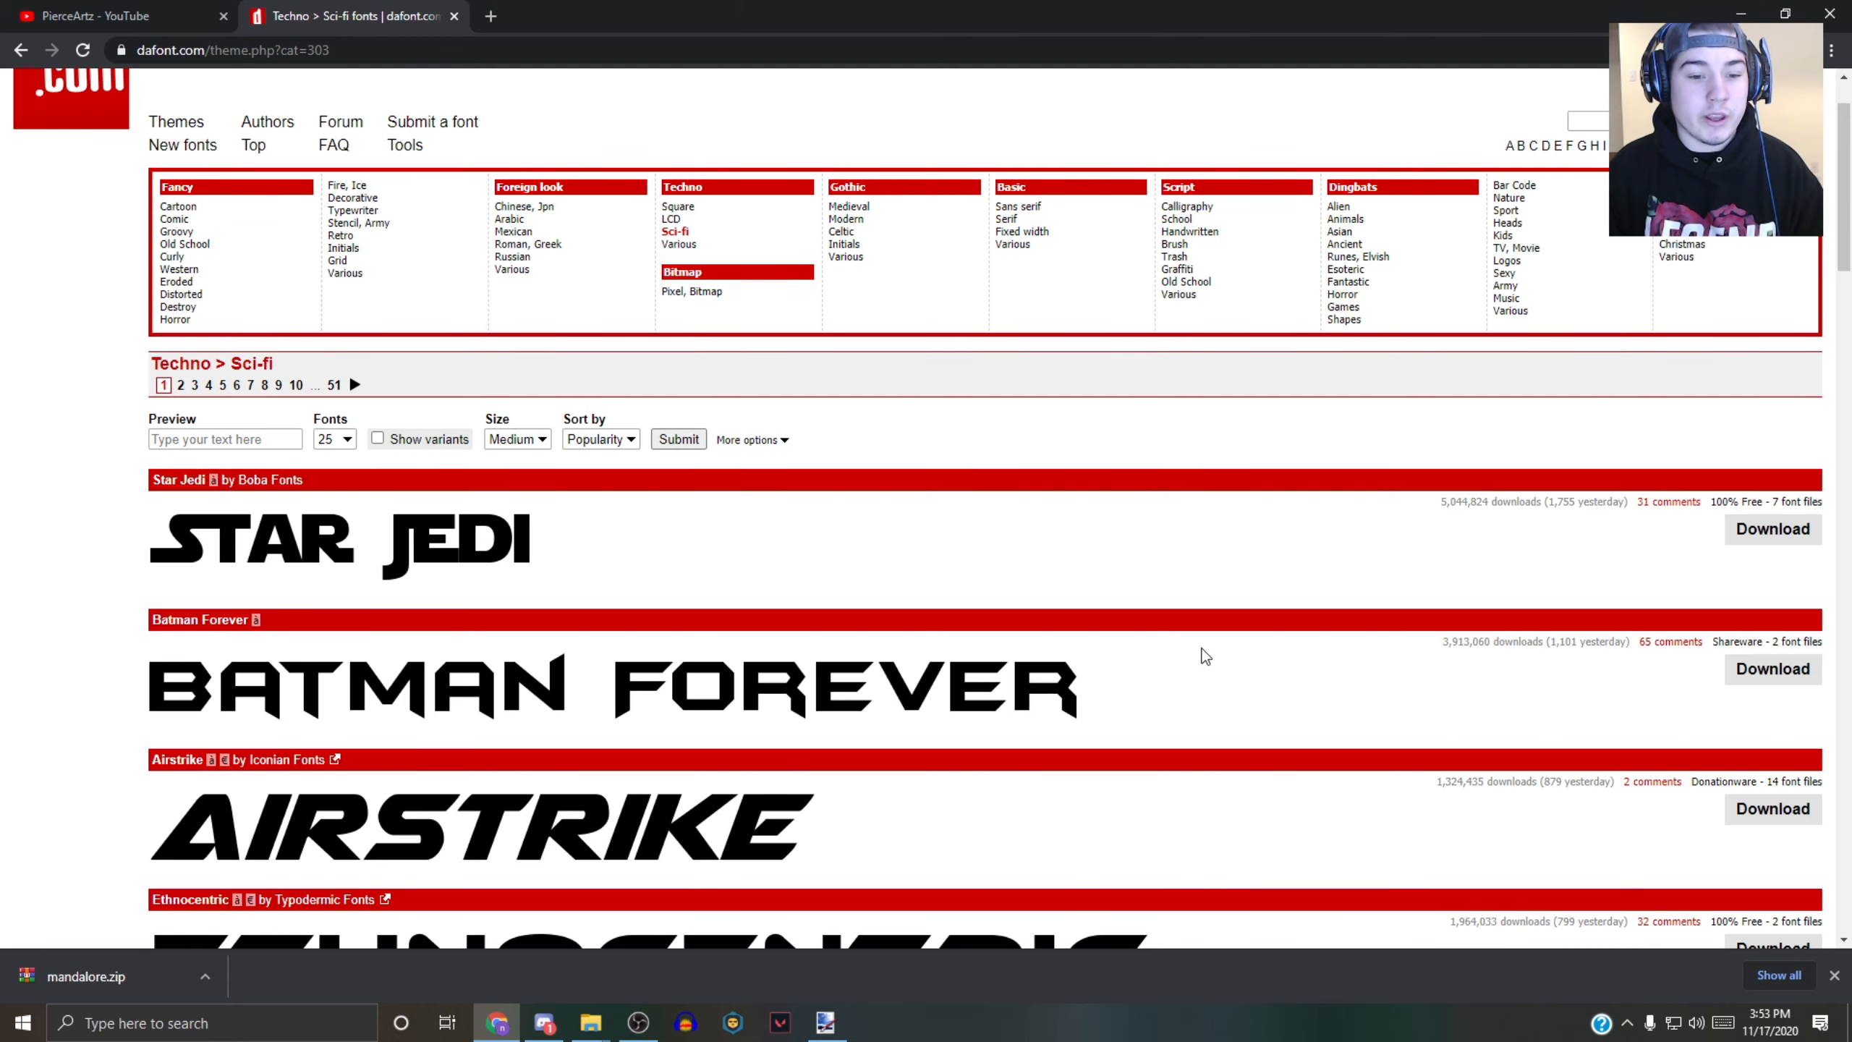
pyautogui.scroll(1, 583, 573)
pyautogui.scroll(2, 583, 573)
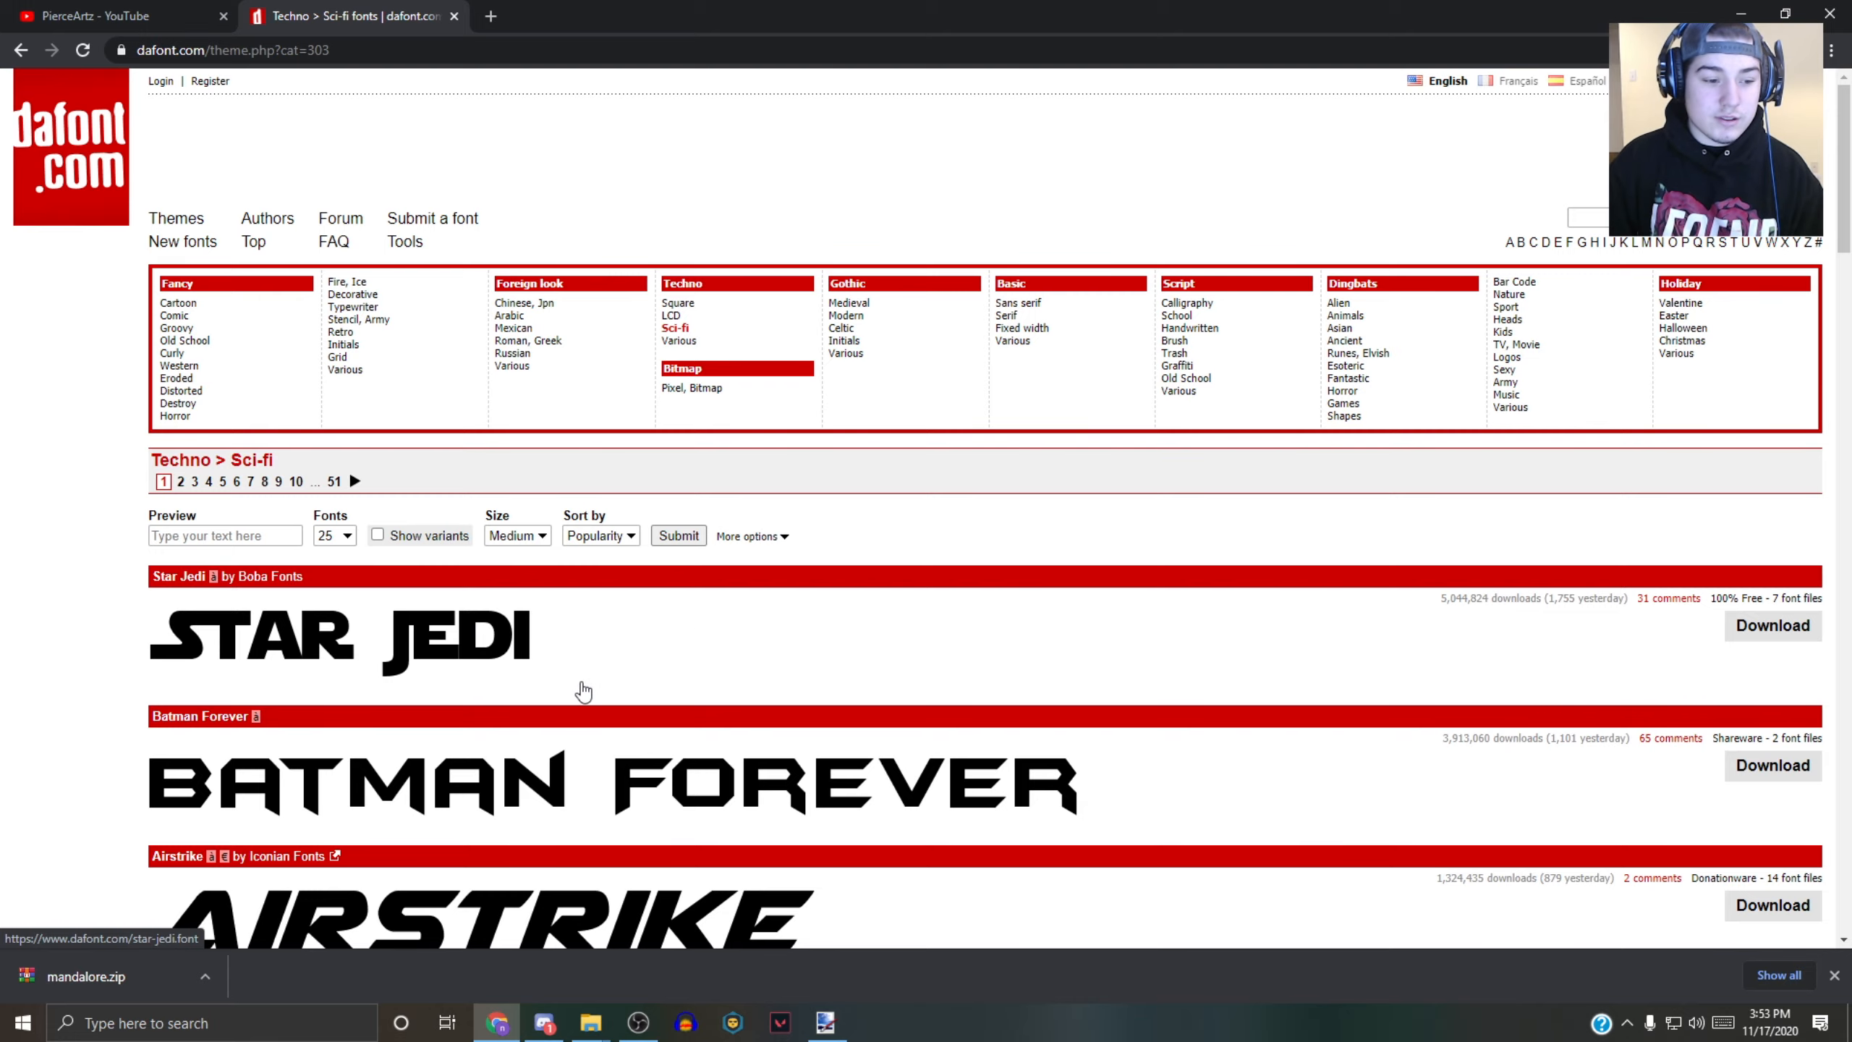
# - Compare the Sci-fi font styles once more, from Star Jedi through to ESP, SF Sports Night and Mandalore
pyautogui.scroll(-4, 642, 496)
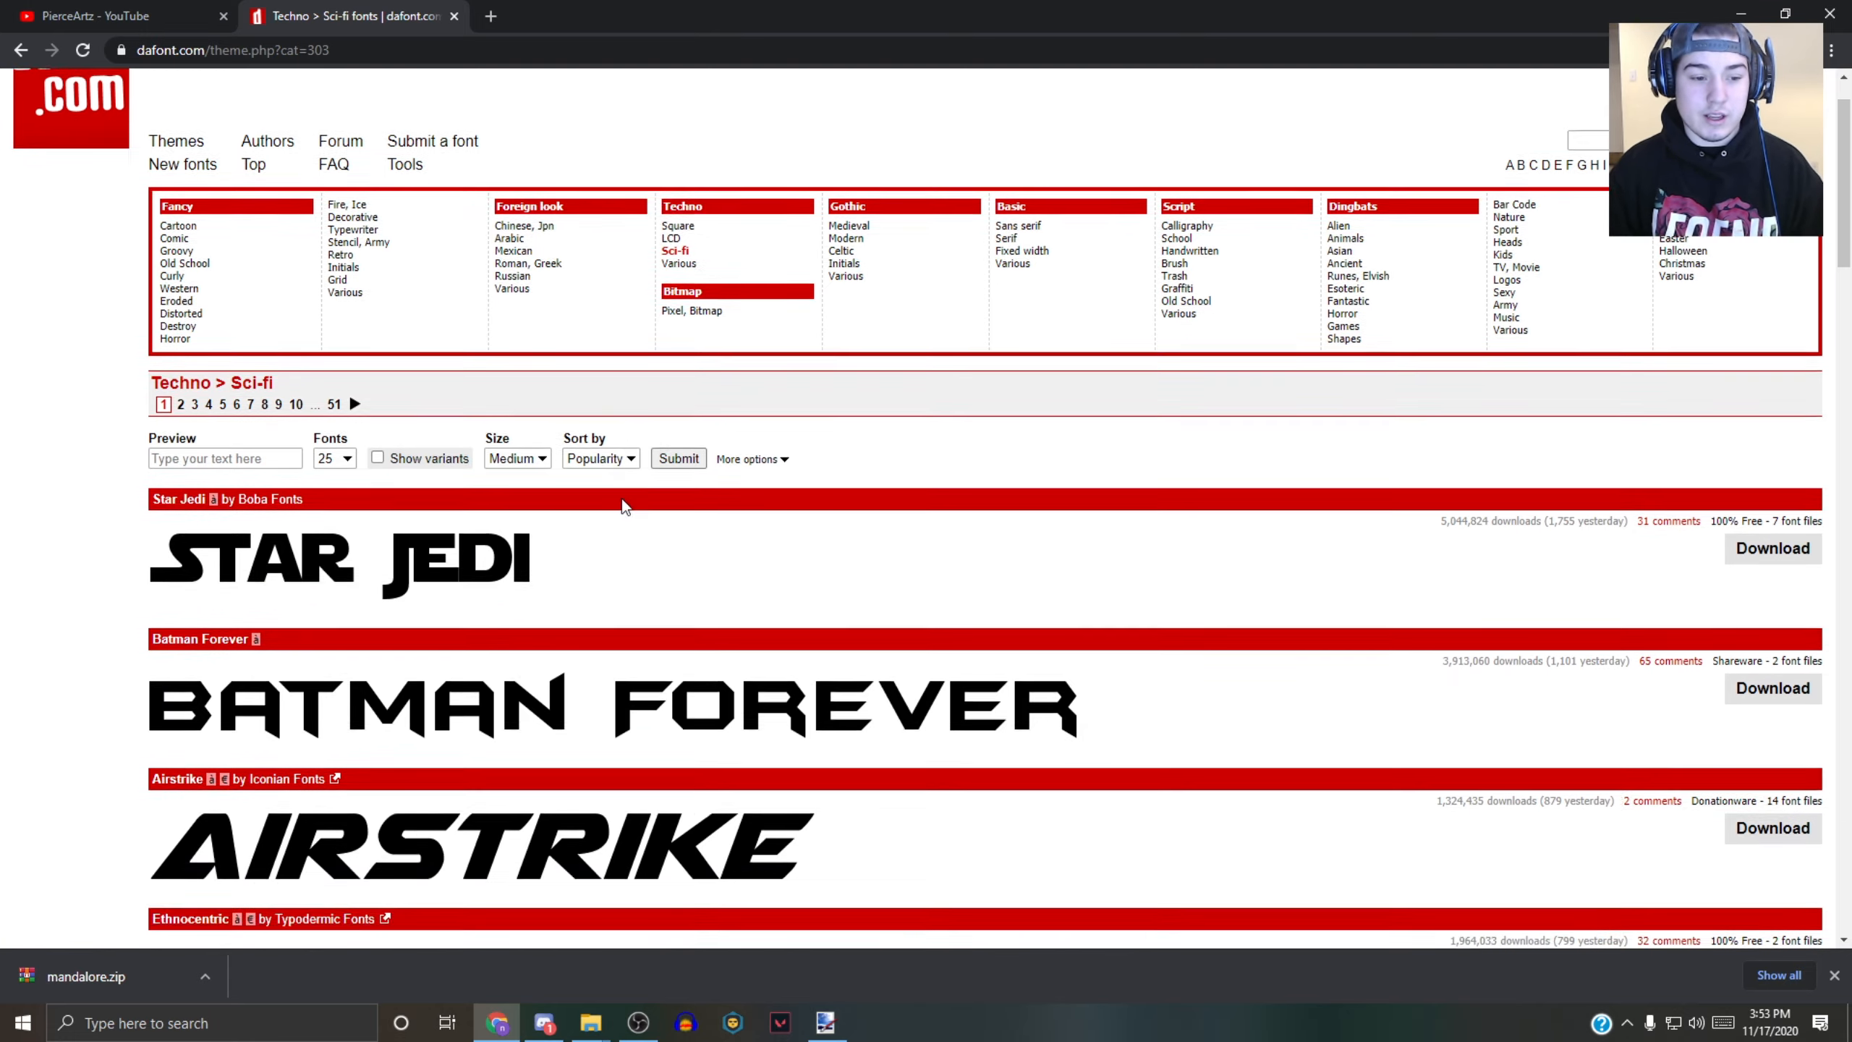
pyautogui.scroll(-5, 634, 517)
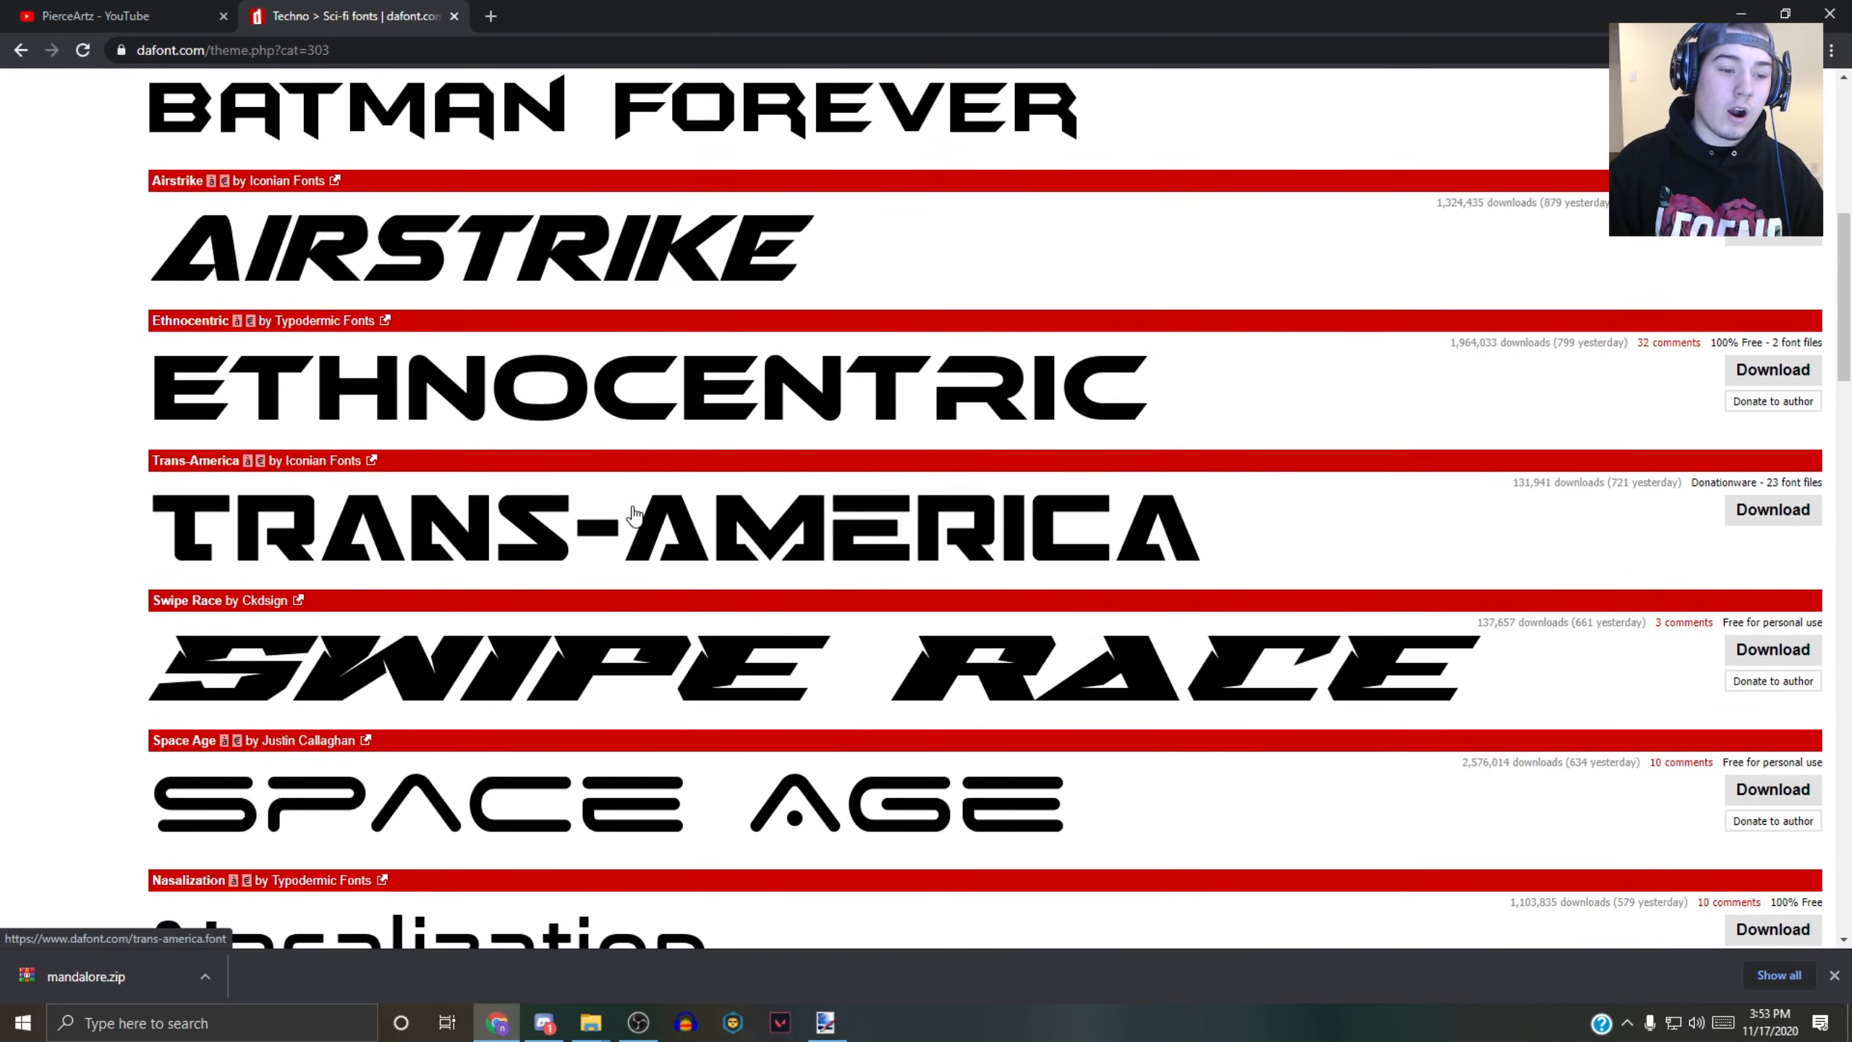
pyautogui.scroll(-5, 627, 514)
pyautogui.scroll(-4, 624, 511)
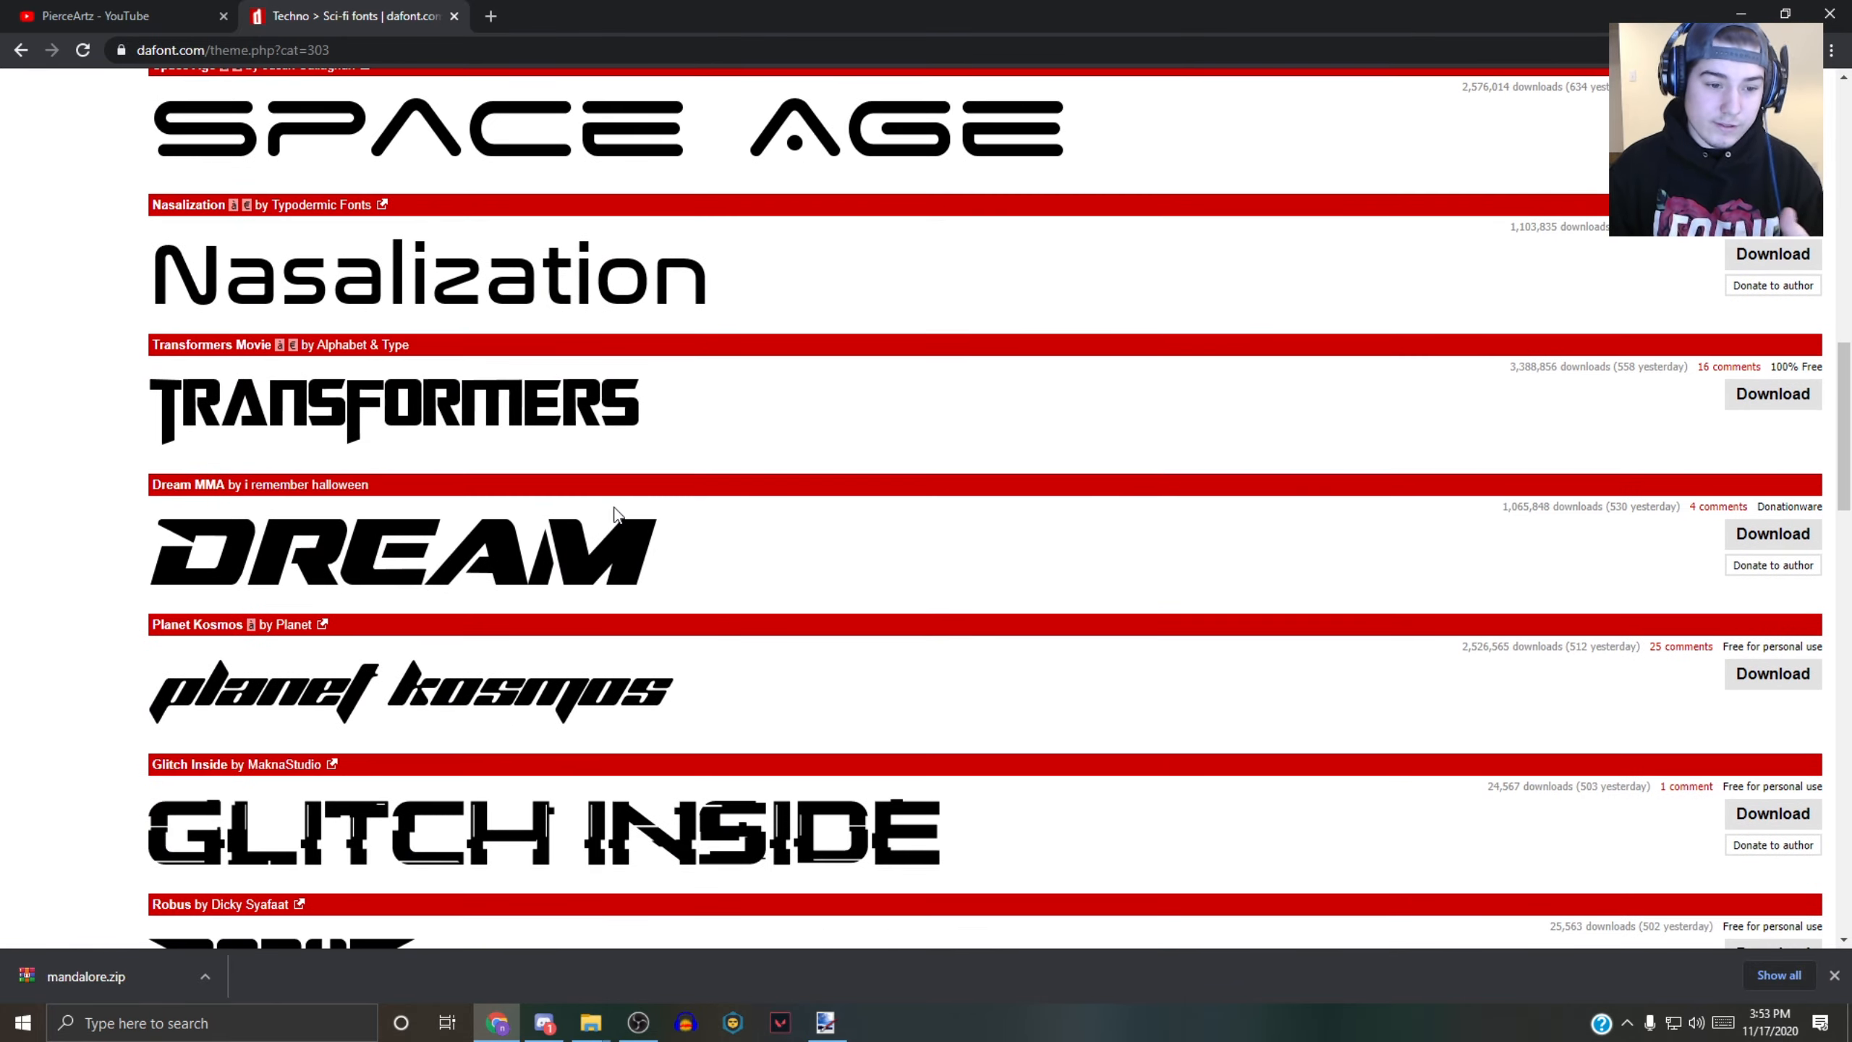
pyautogui.scroll(3, 623, 515)
pyautogui.scroll(-5, 620, 518)
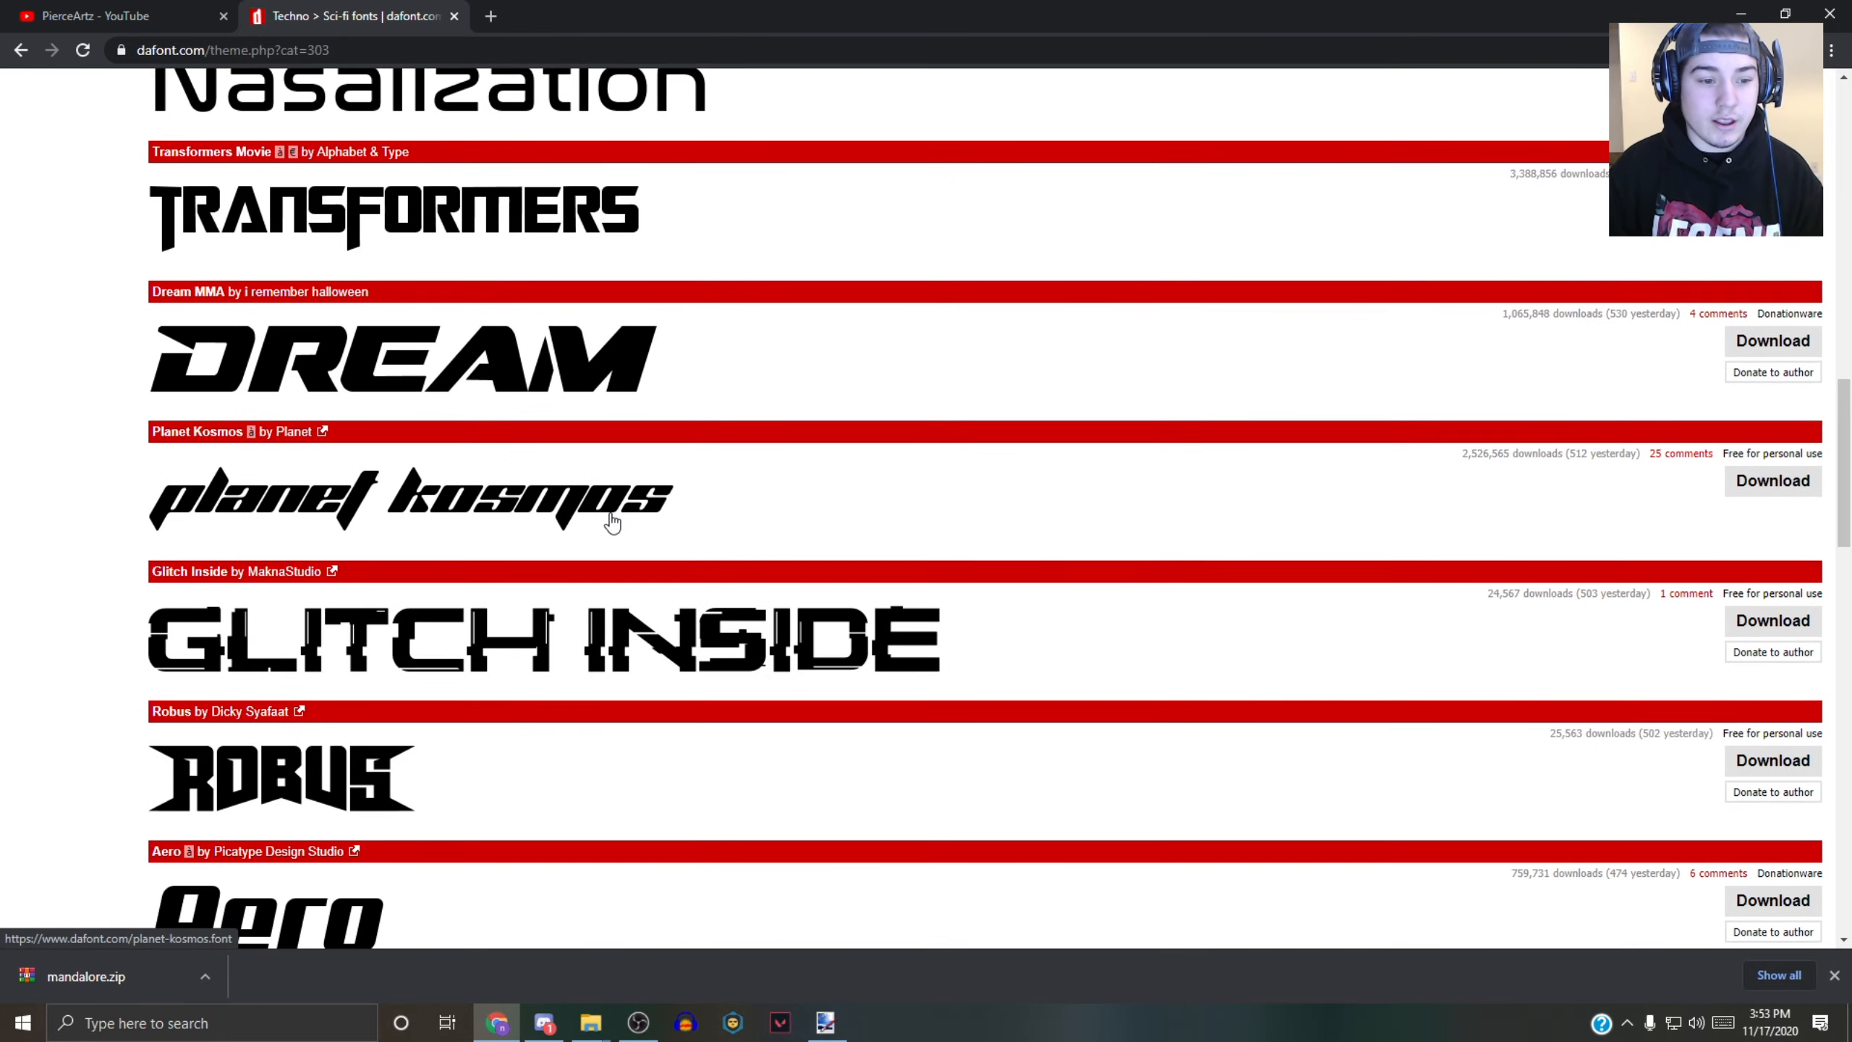
pyautogui.scroll(4, 617, 521)
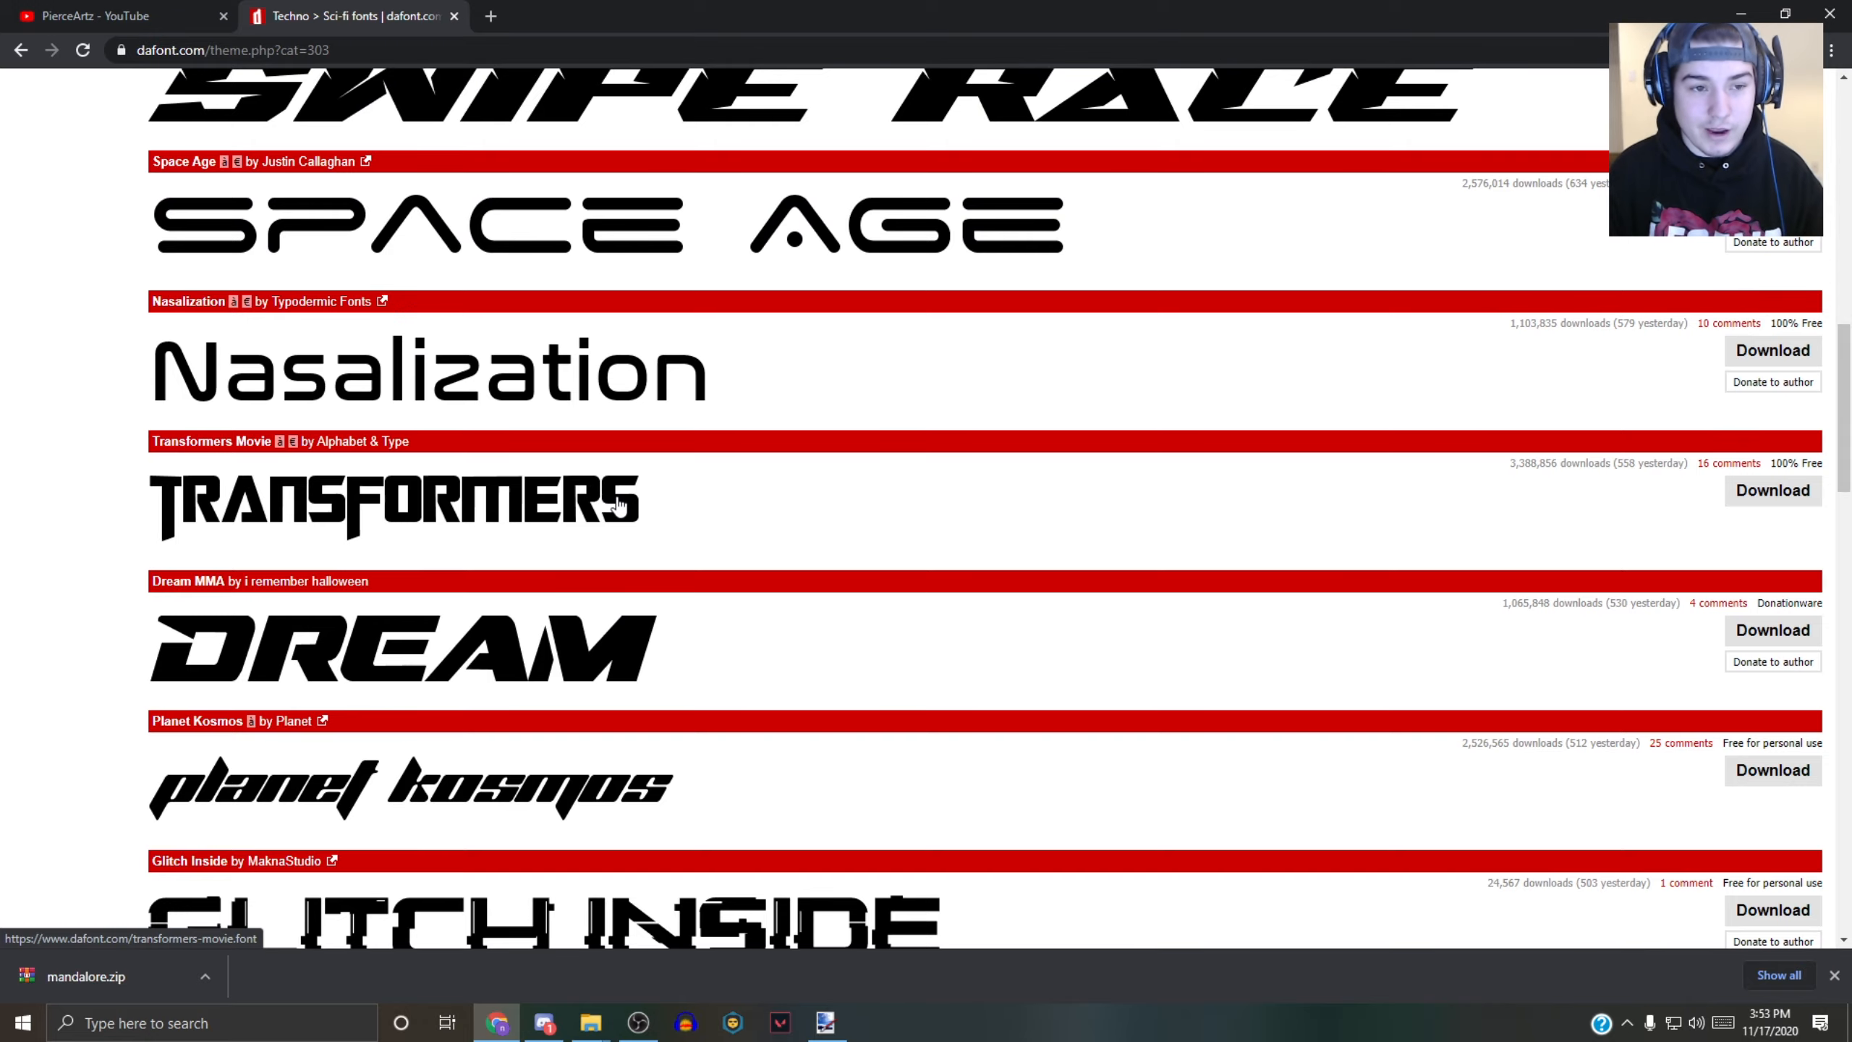
pyautogui.scroll(-3, 627, 511)
pyautogui.scroll(-6, 624, 515)
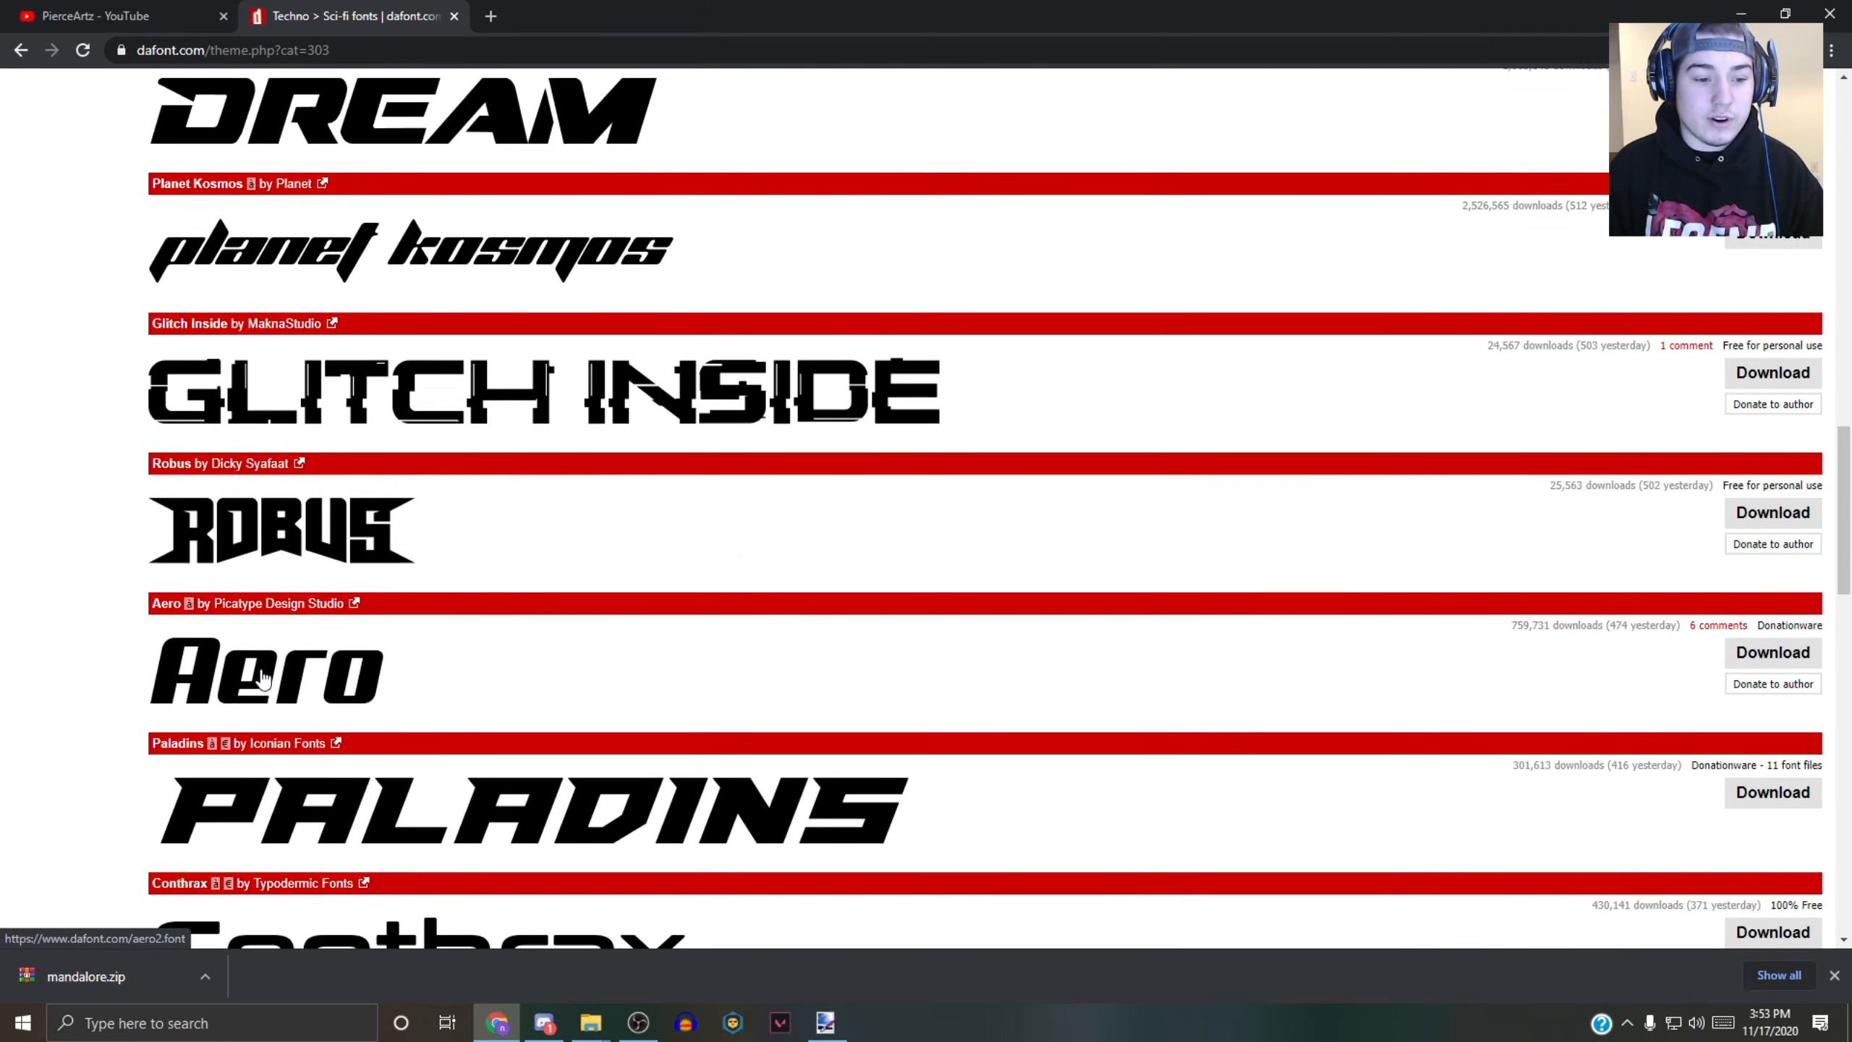
pyautogui.scroll(-5, 481, 639)
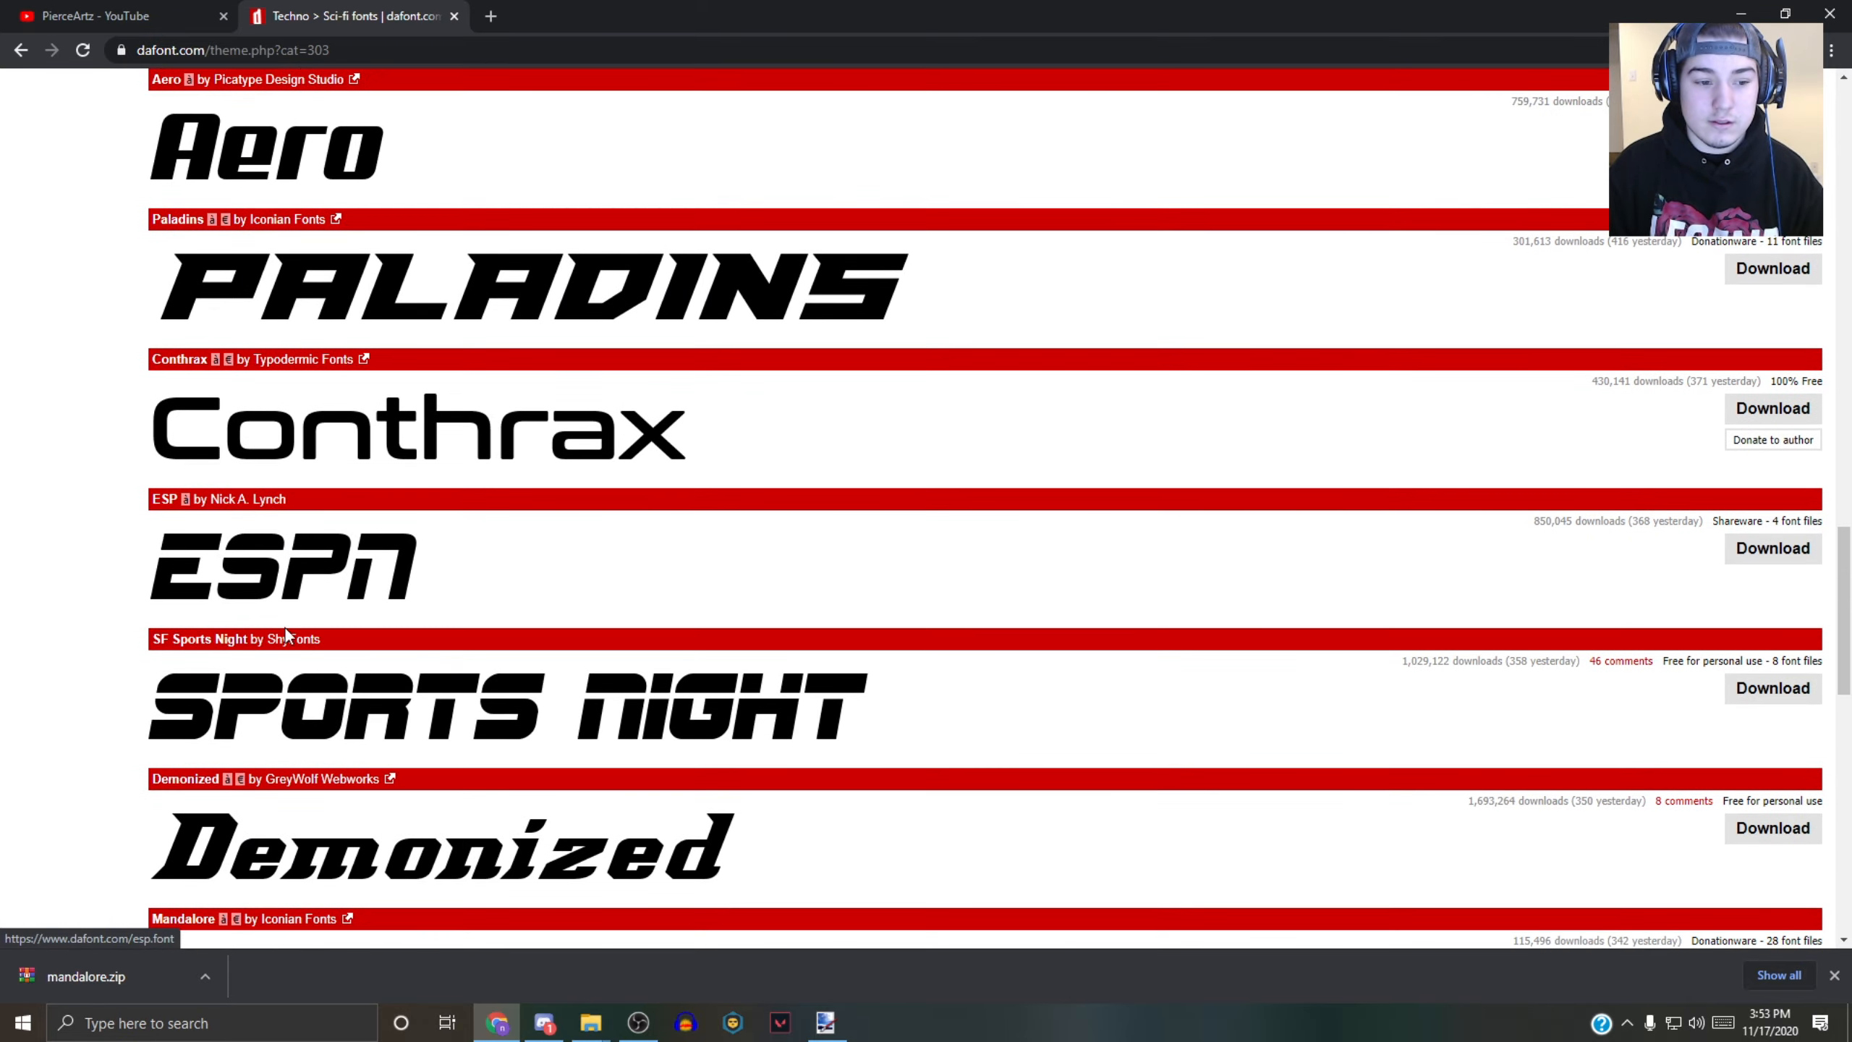
pyautogui.scroll(-3, 289, 529)
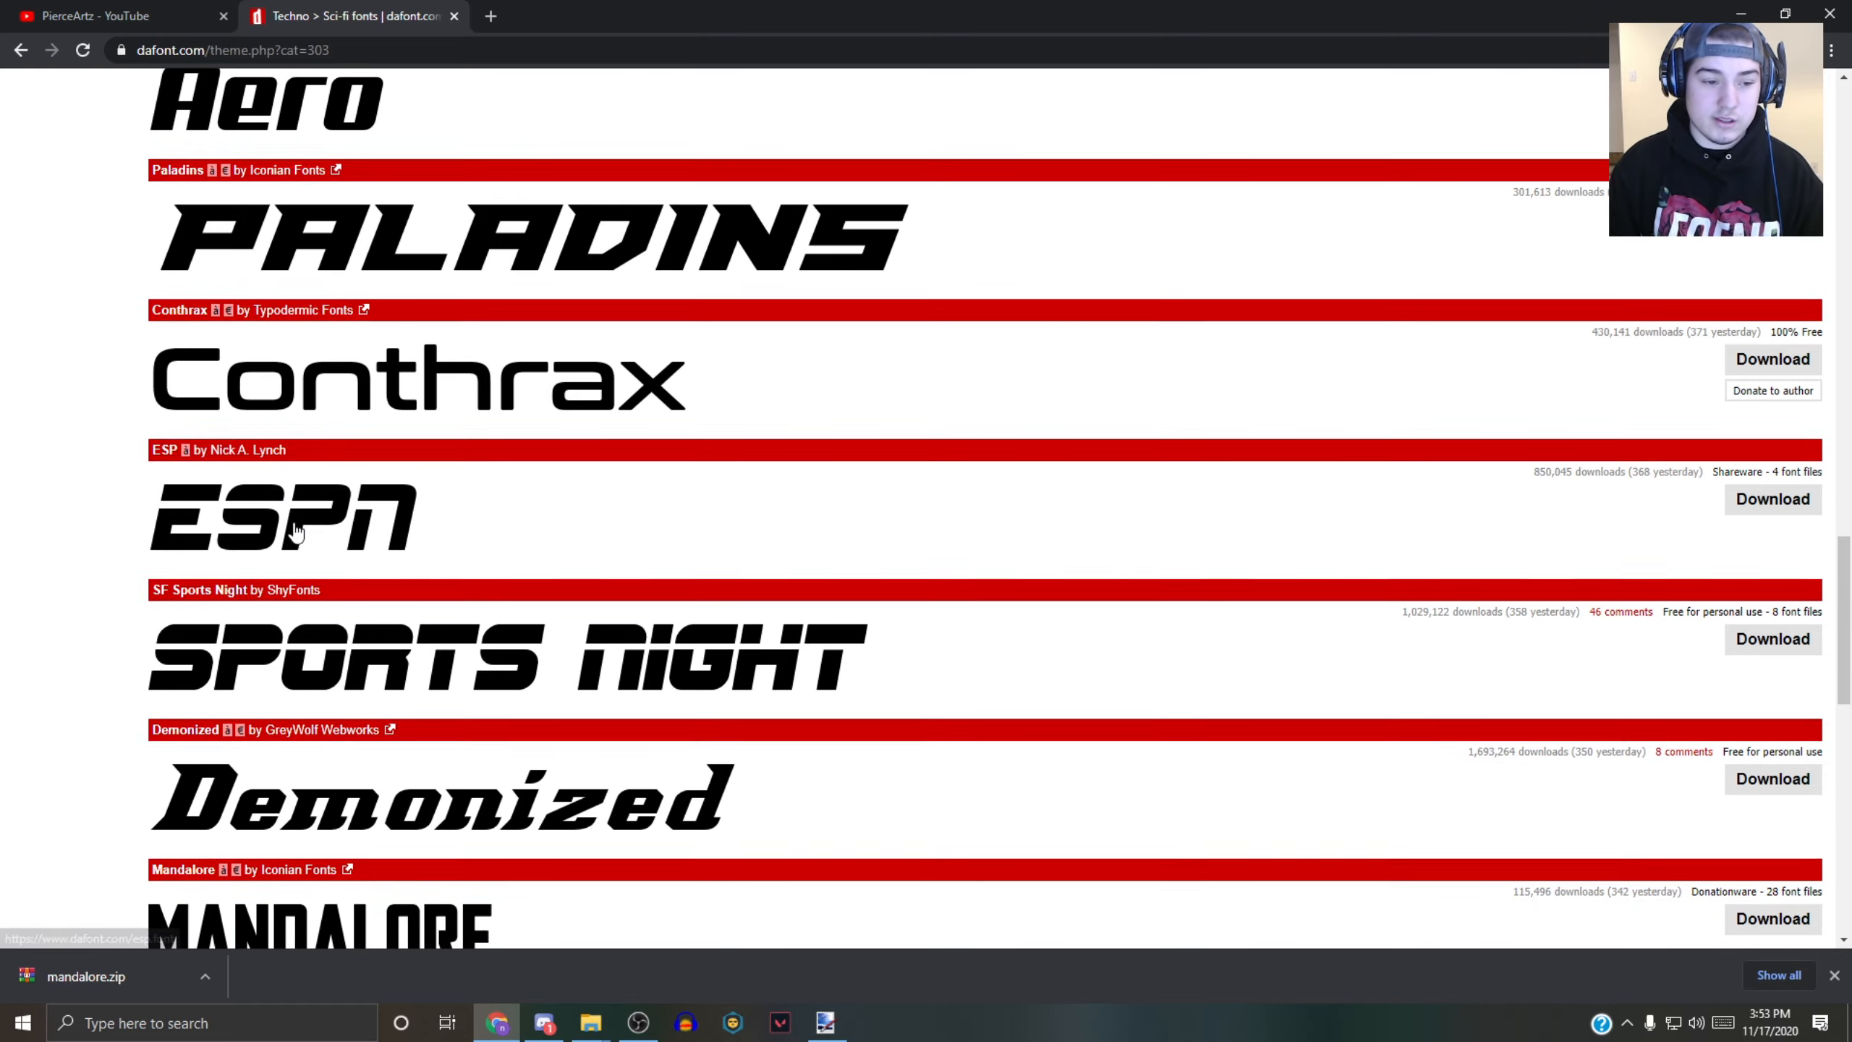
pyautogui.scroll(-1, 400, 431)
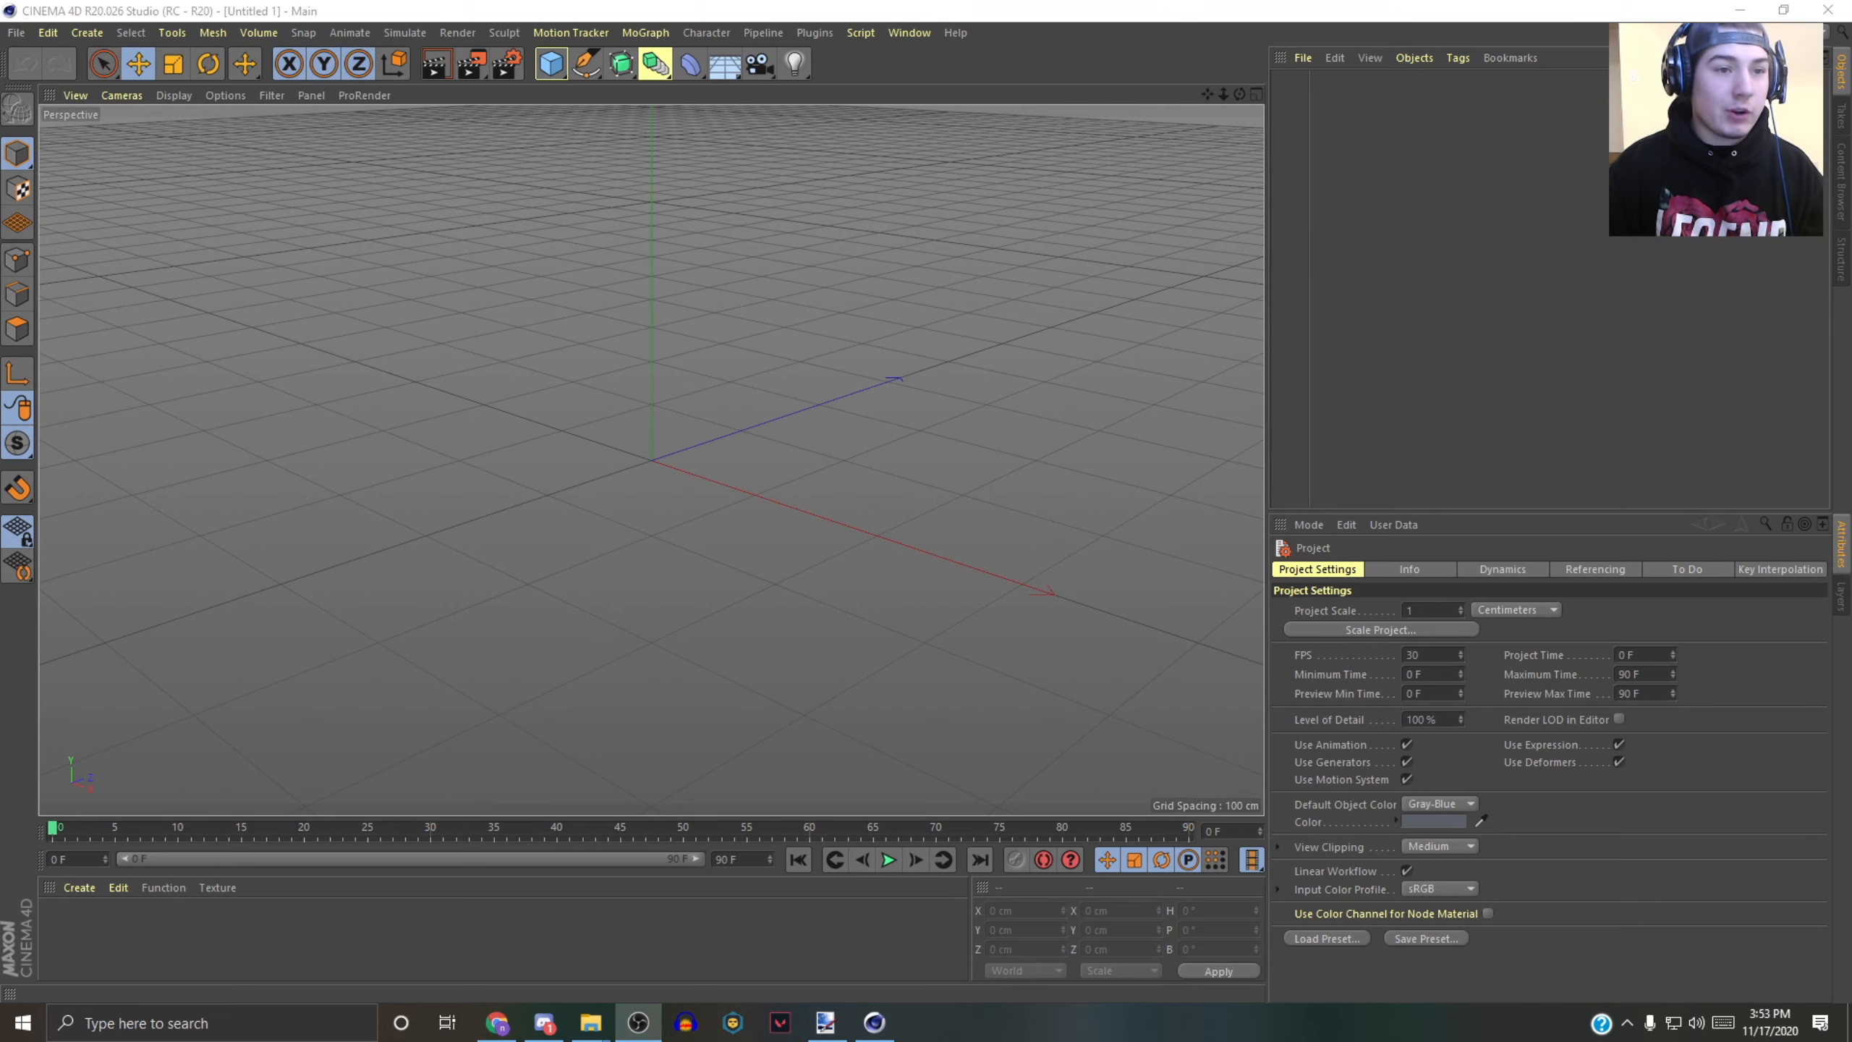
# - In Cinema 4D, add a MoText object to the empty scene
pyautogui.moveTo(1239, 94); pyautogui.dragTo(1238, 161)
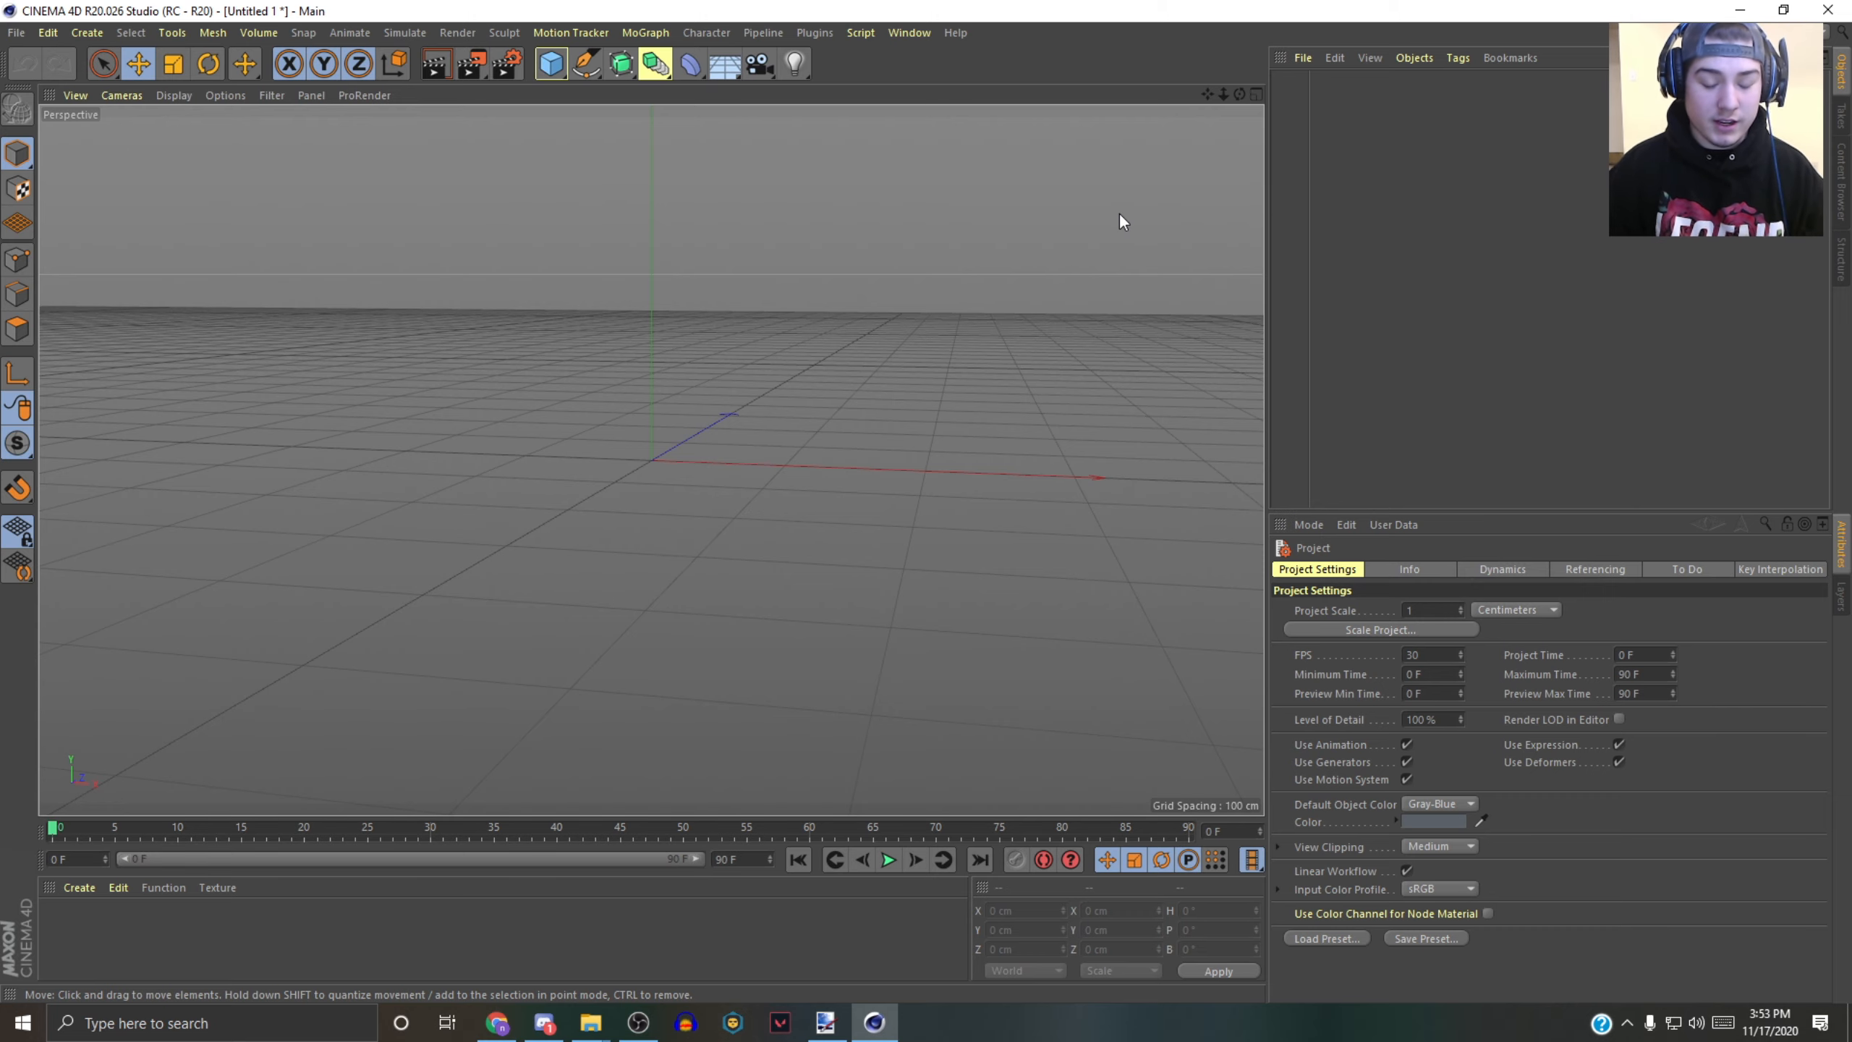
pyautogui.moveTo(1241, 95)
pyautogui.mouseDown()
pyautogui.moveTo(1241, 55)
pyautogui.moveTo(1250, 99)
pyautogui.moveTo(1241, 81)
pyautogui.mouseUp()
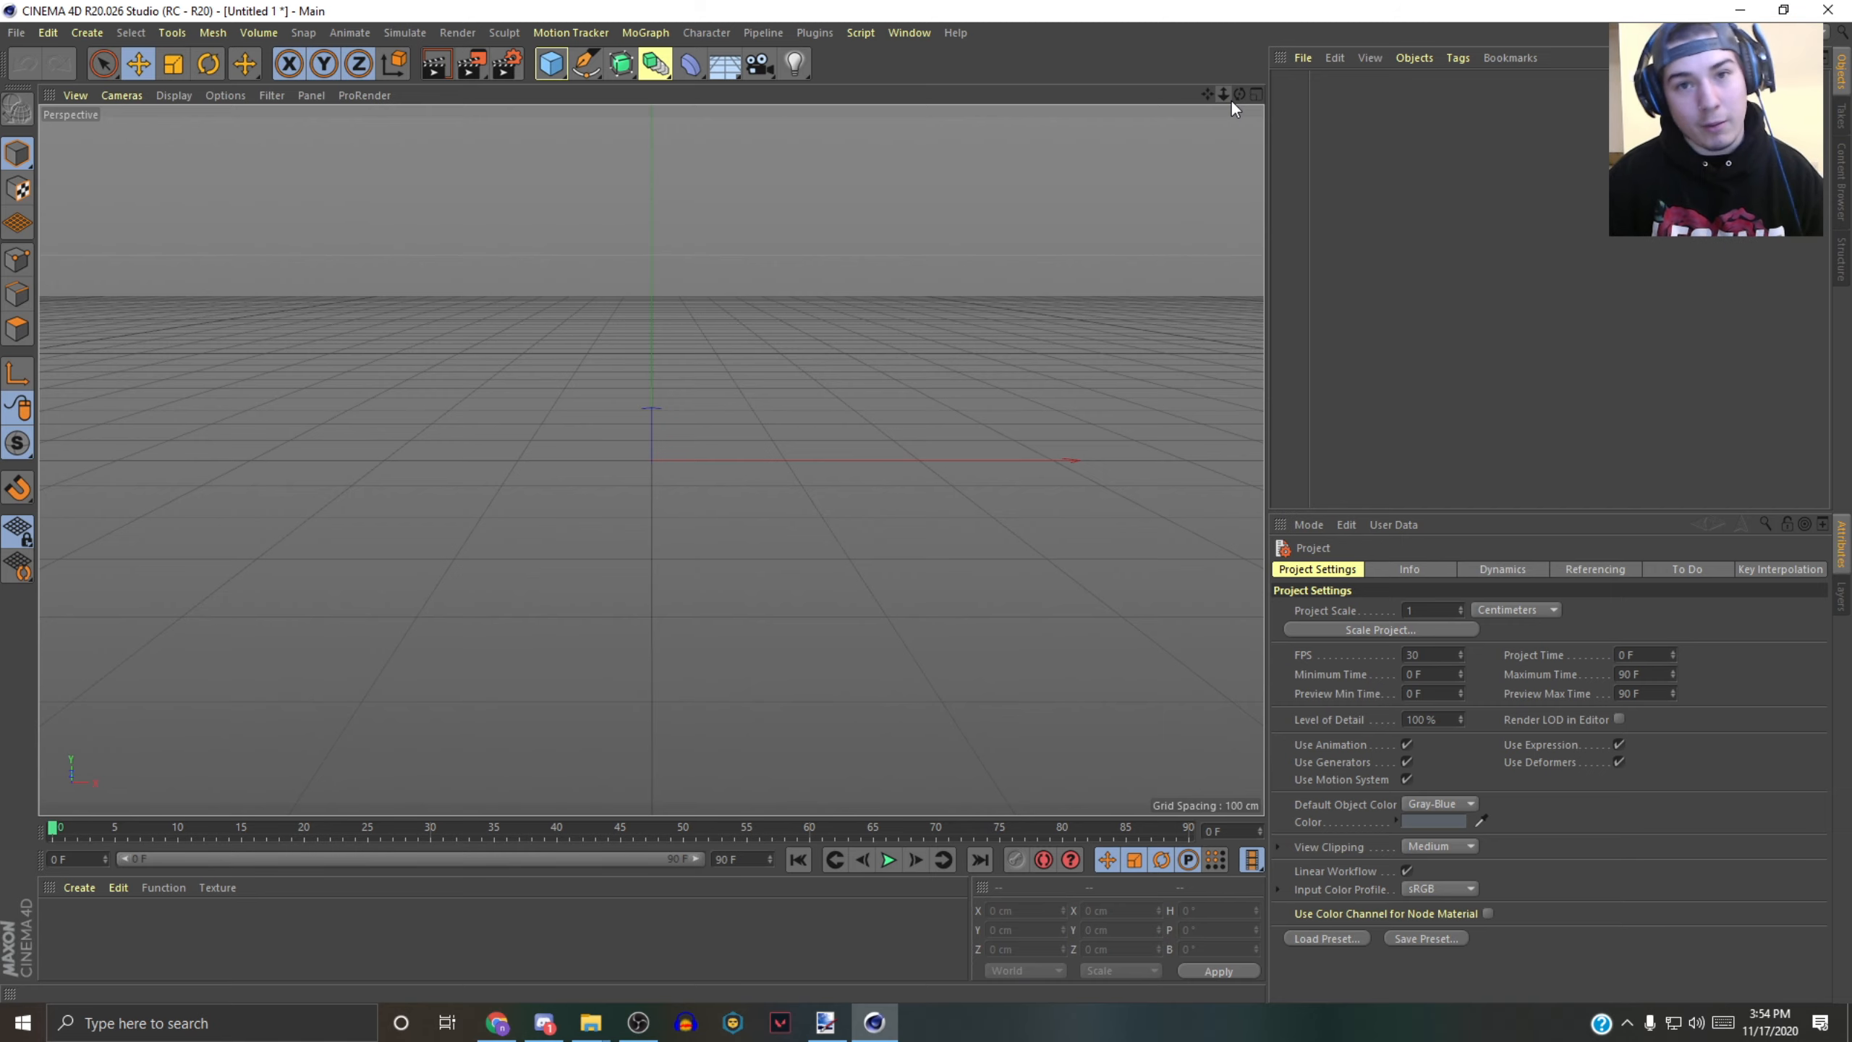
pyautogui.moveTo(1242, 92); pyautogui.dragTo(1240, 92)
pyautogui.click(636, 33)
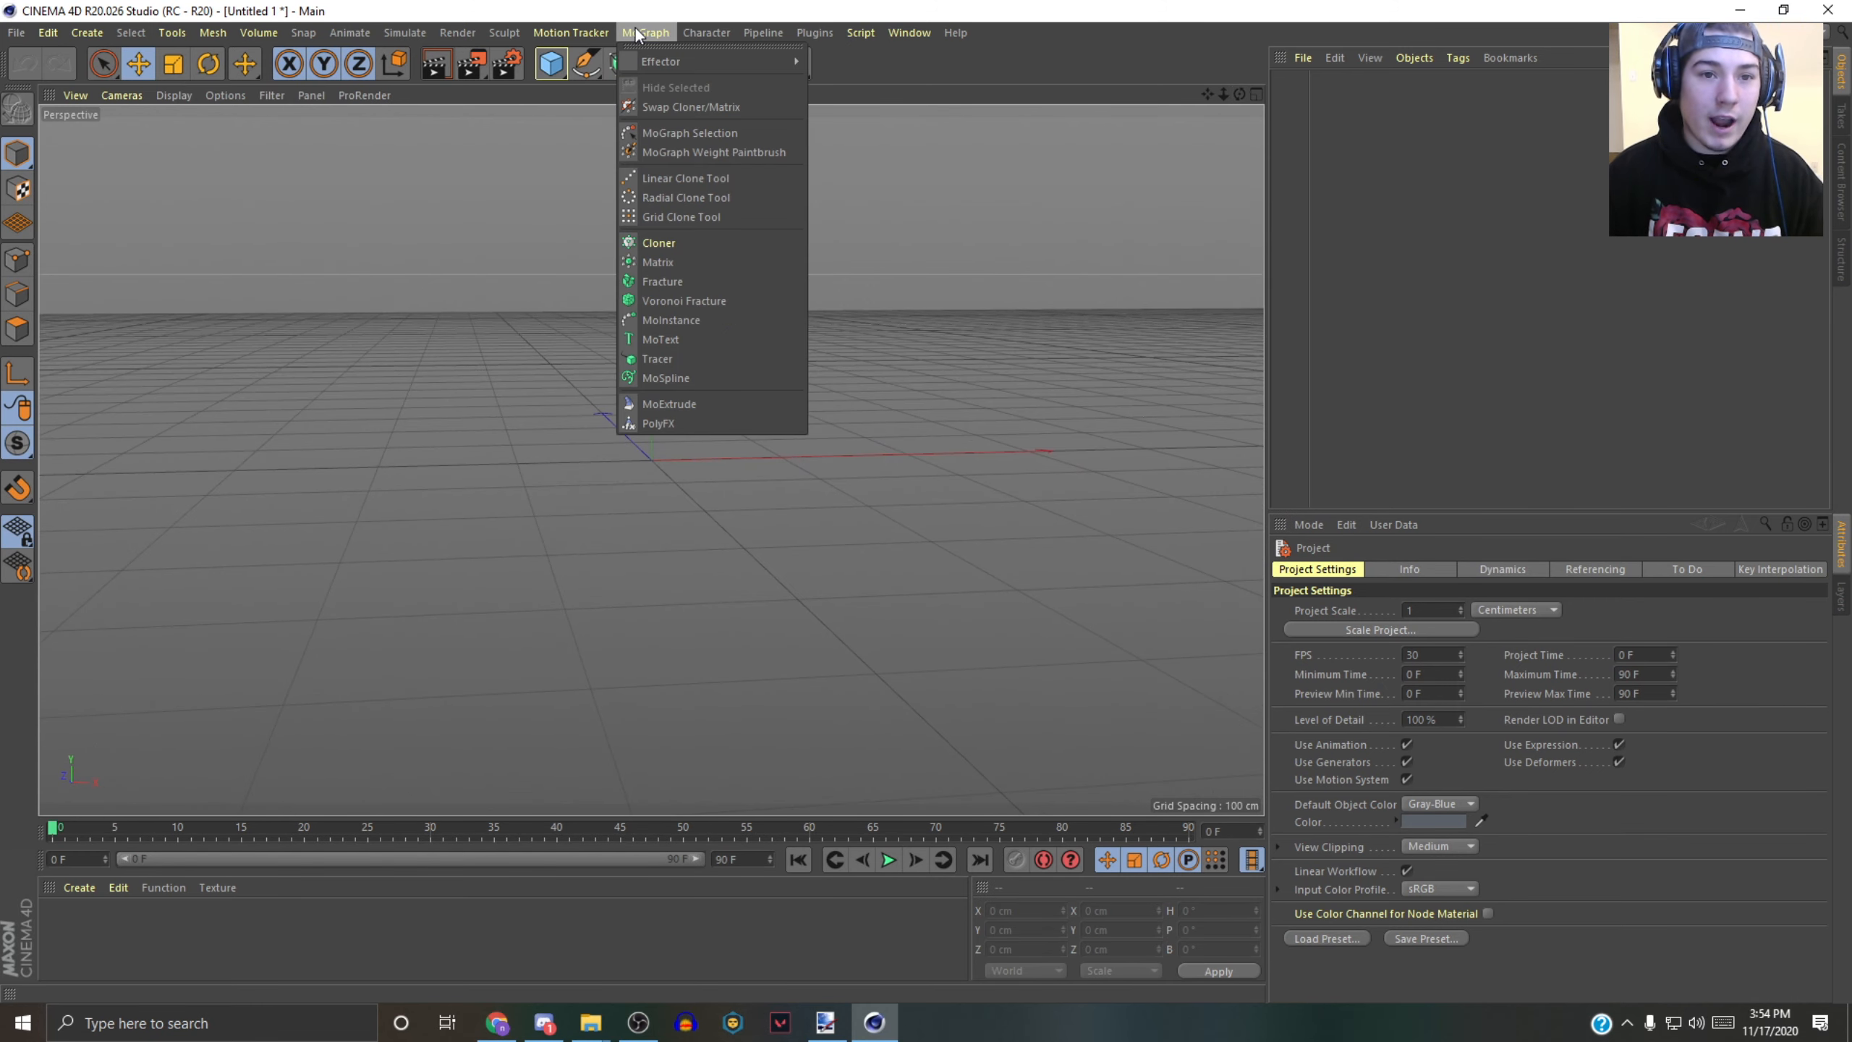
pyautogui.click(661, 340)
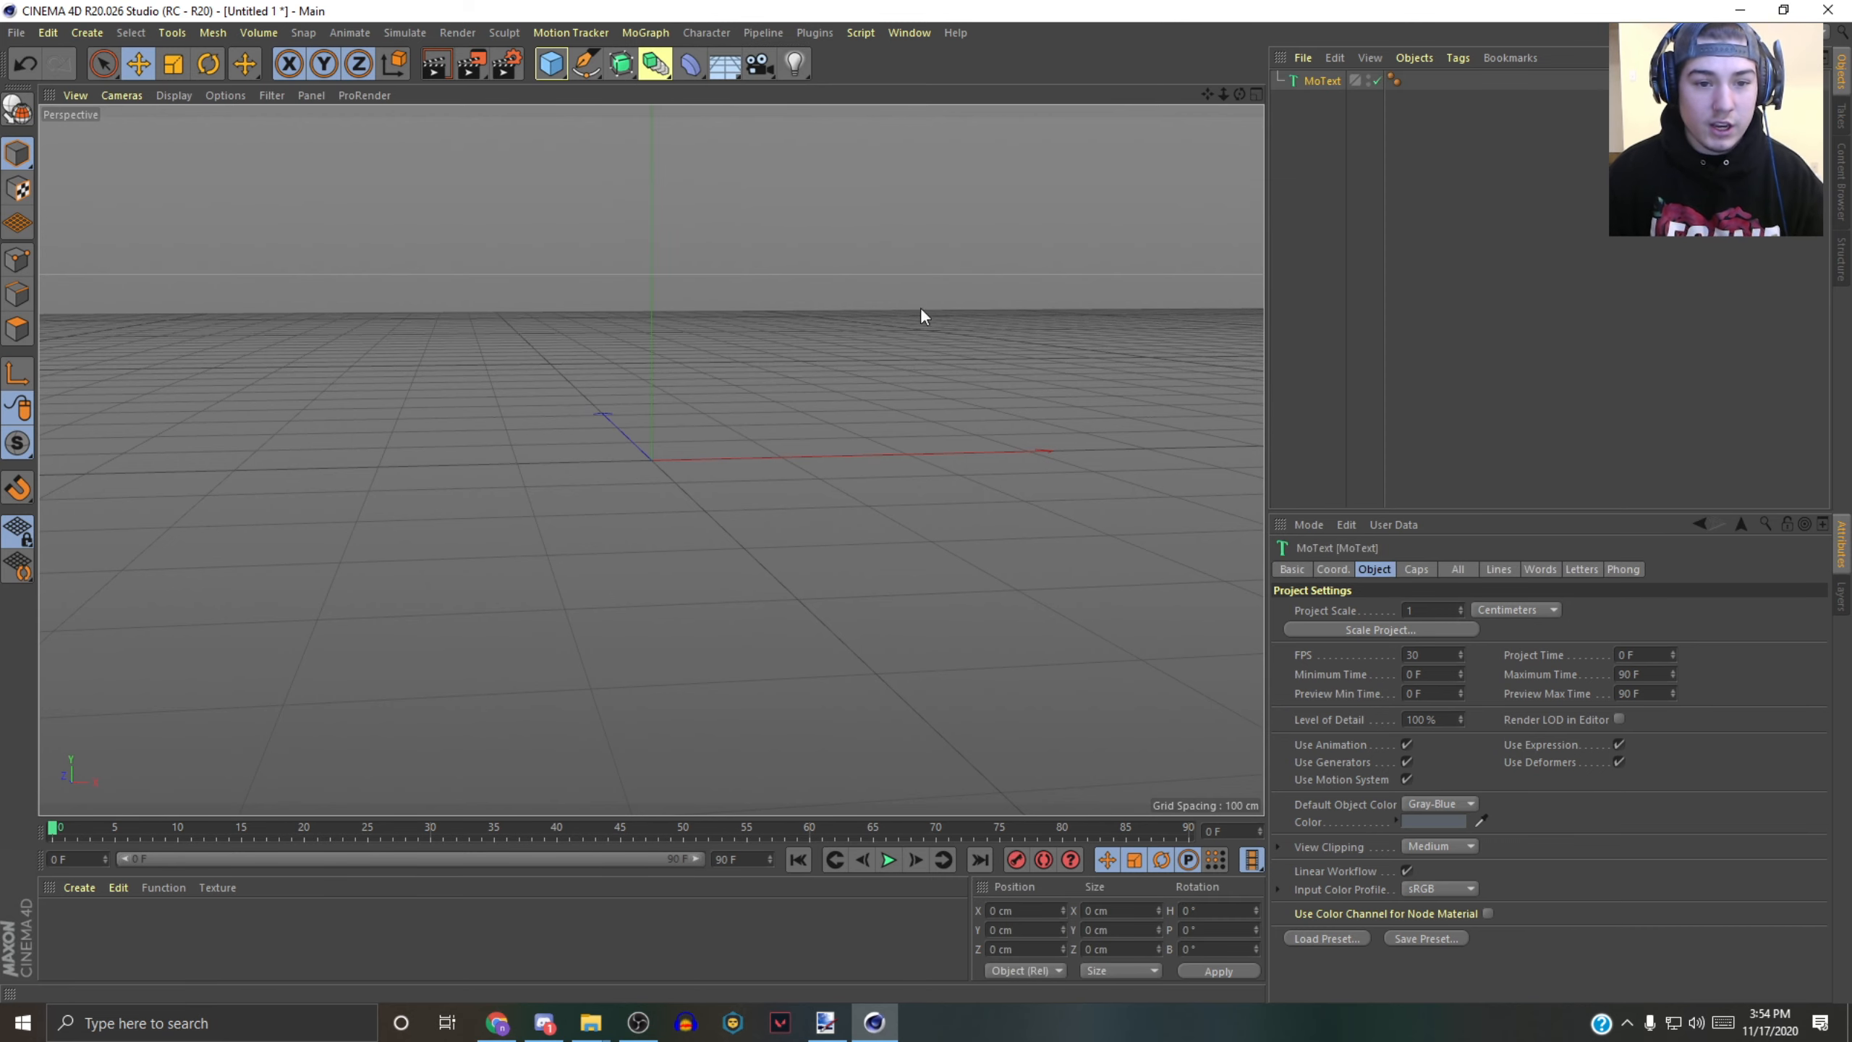
pyautogui.click(645, 33)
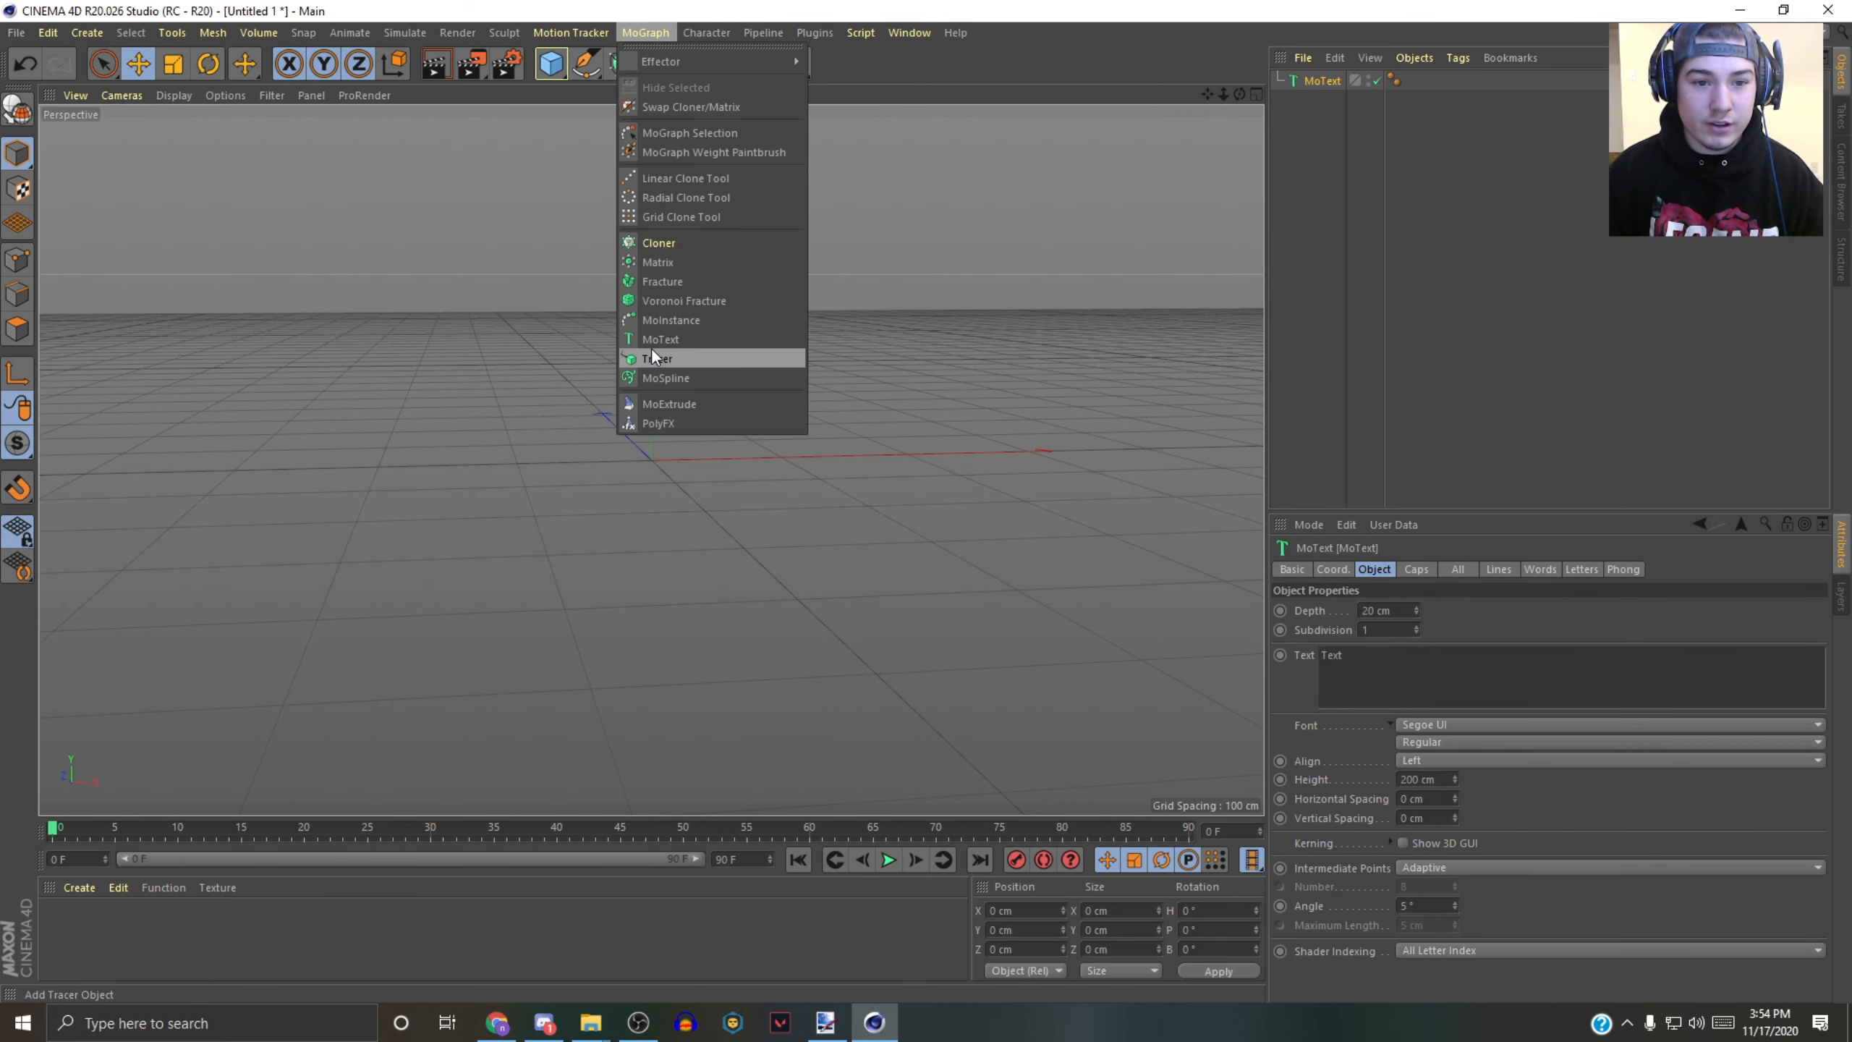
pyautogui.click(615, 6)
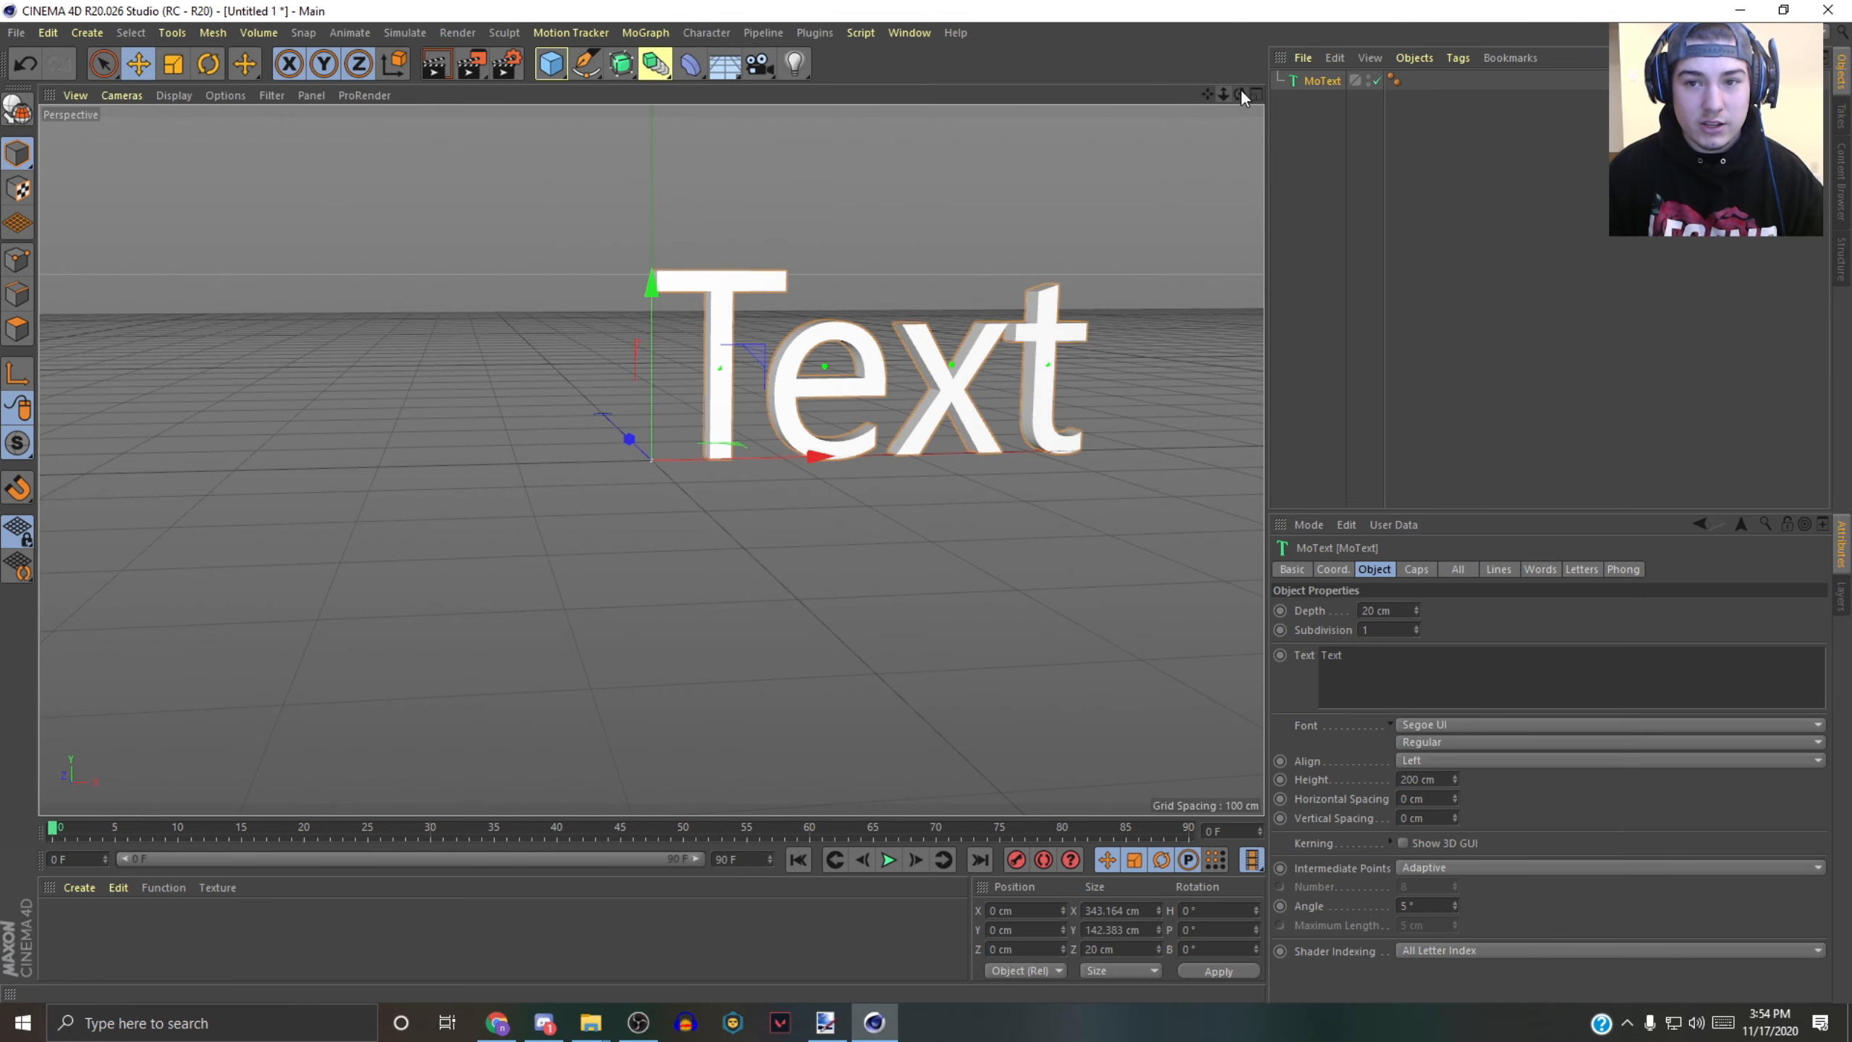
# - Set the MoText object's alignment to Middle and keep it near the origin along the X axis
pyautogui.moveTo(1240, 95); pyautogui.dragTo(1248, 95)
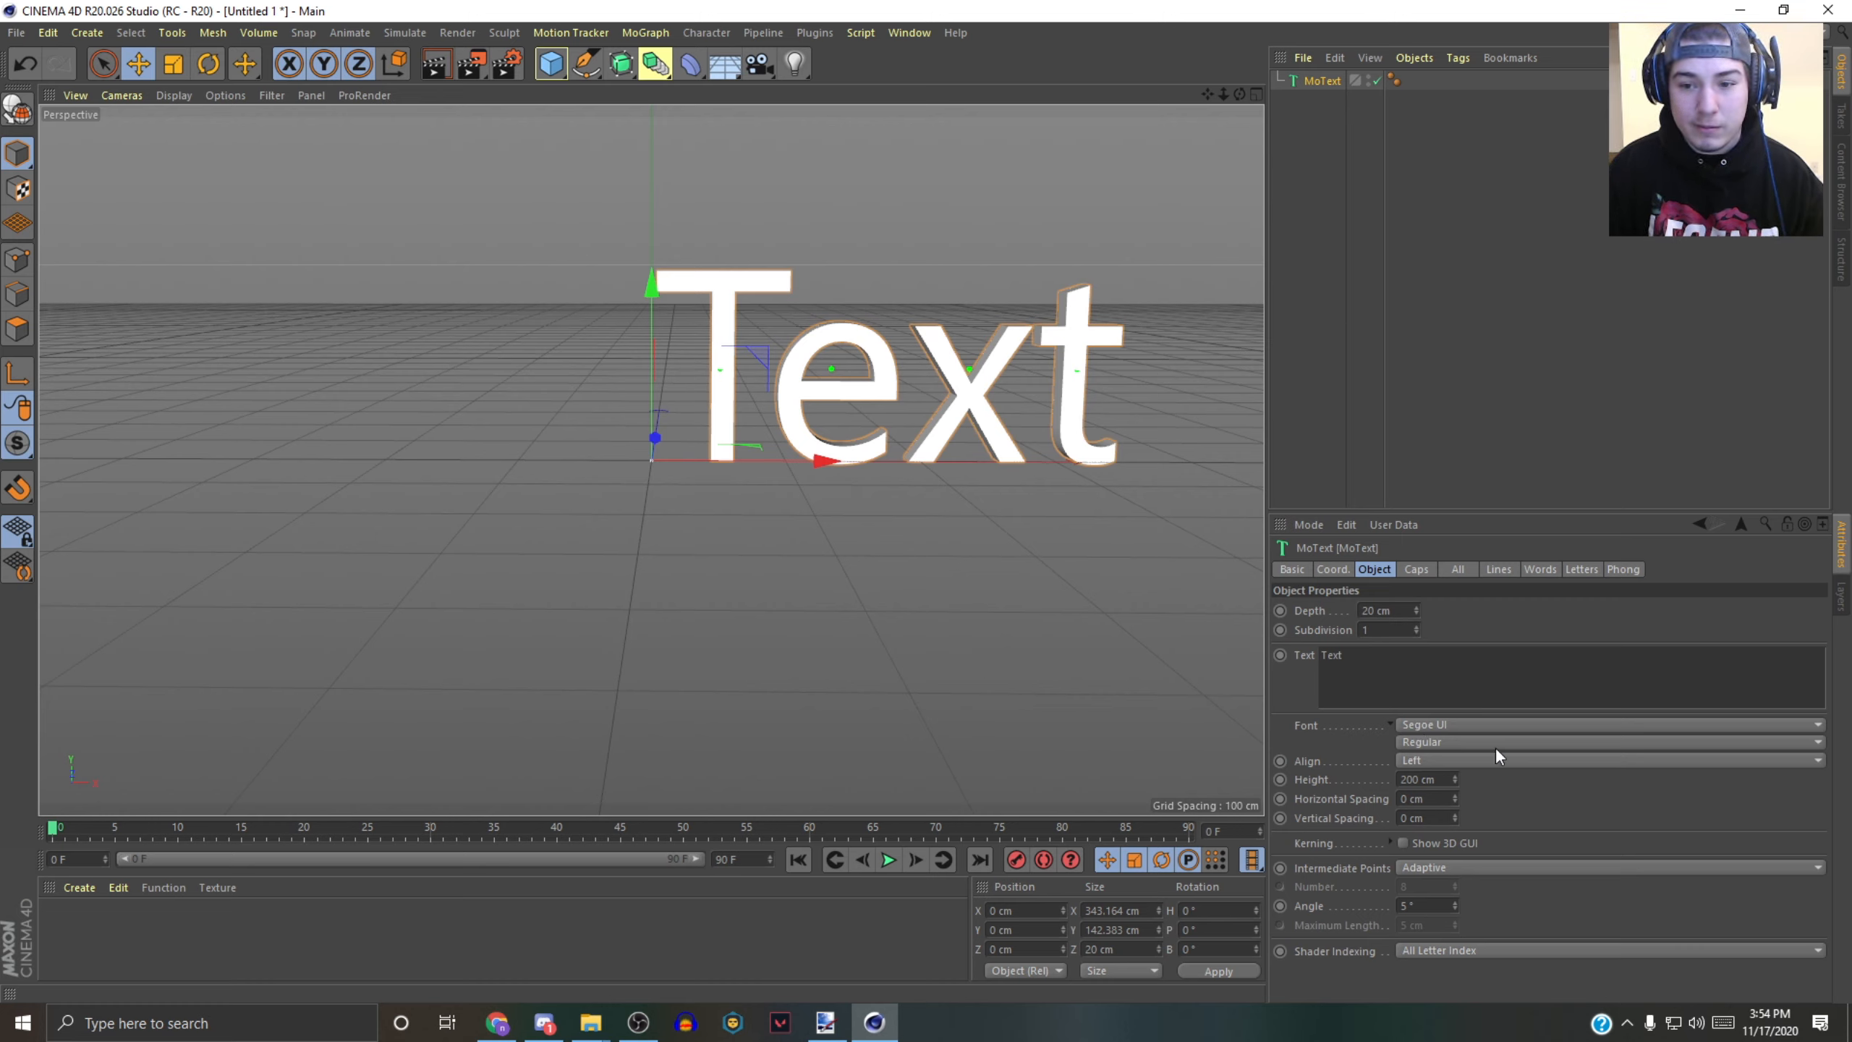
pyautogui.click(1305, 94)
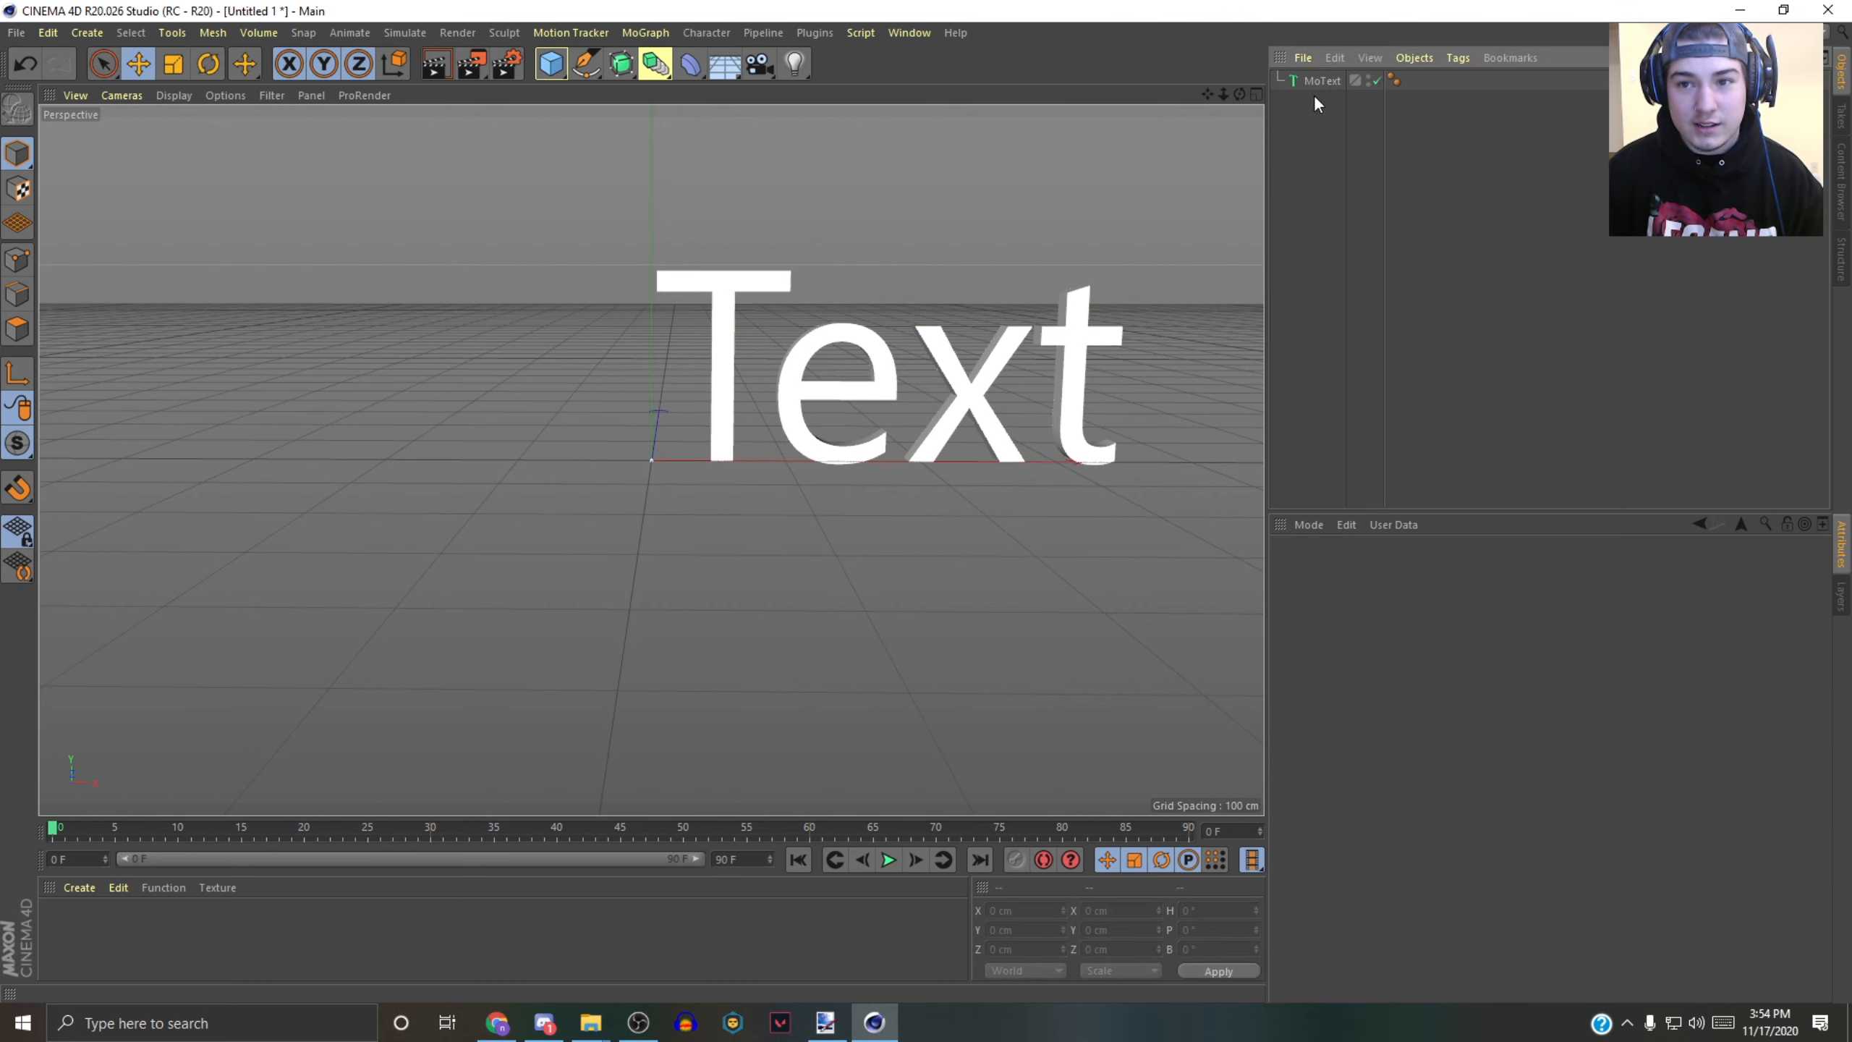
pyautogui.click(1311, 79)
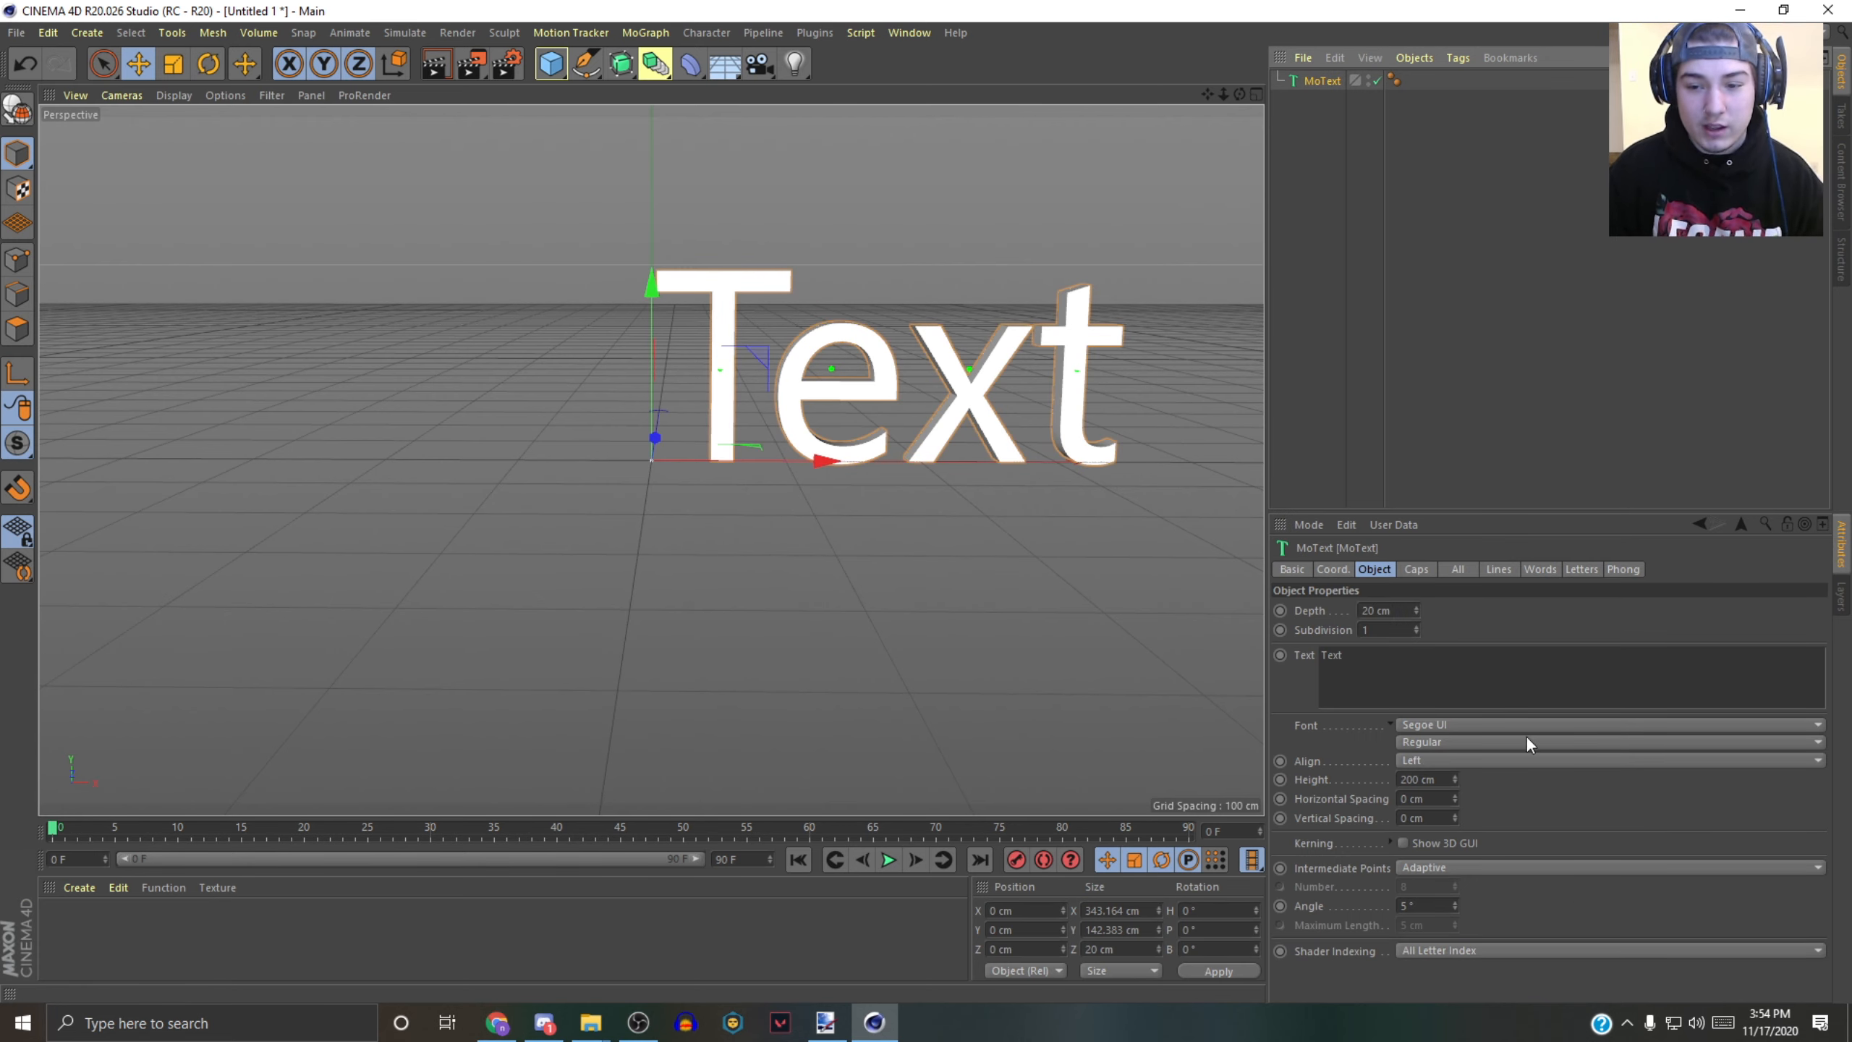
pyautogui.moveTo(1392, 662); pyautogui.dragTo(1240, 654)
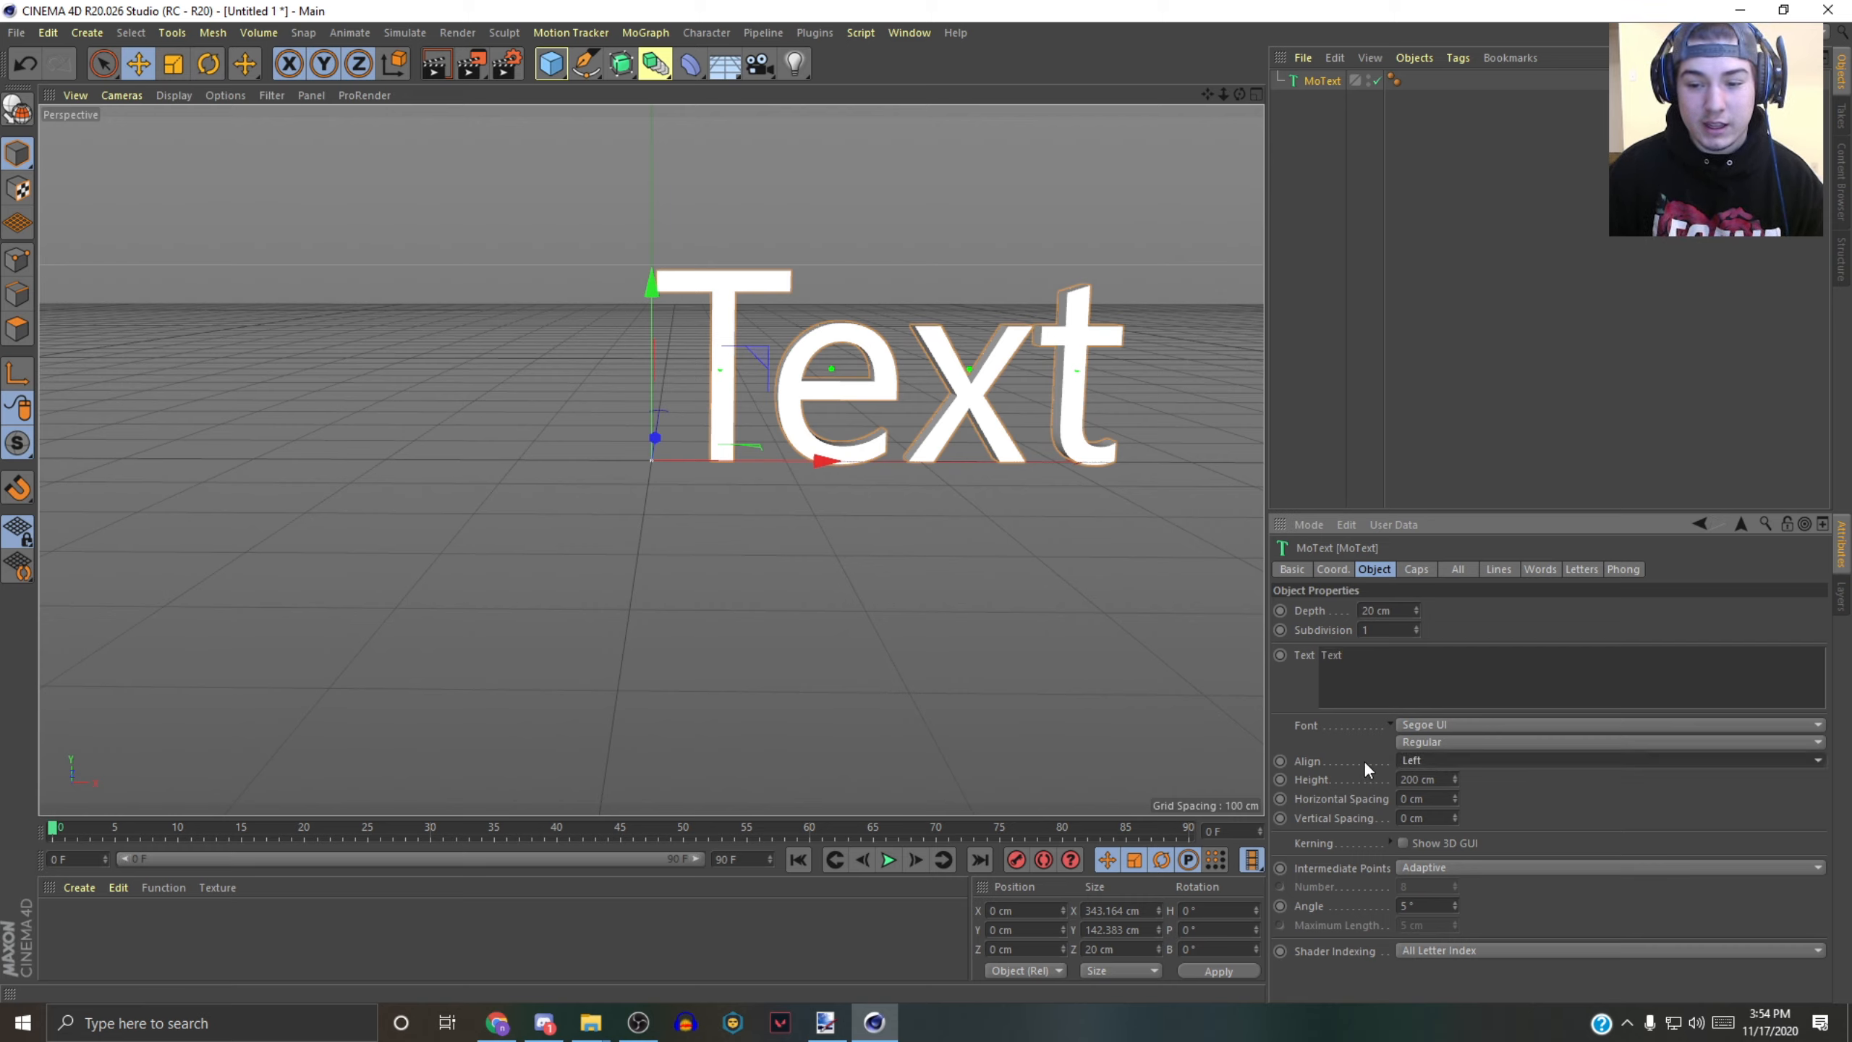
pyautogui.click(1415, 761)
pyautogui.click(1424, 799)
pyautogui.moveTo(819, 468); pyautogui.dragTo(755, 460)
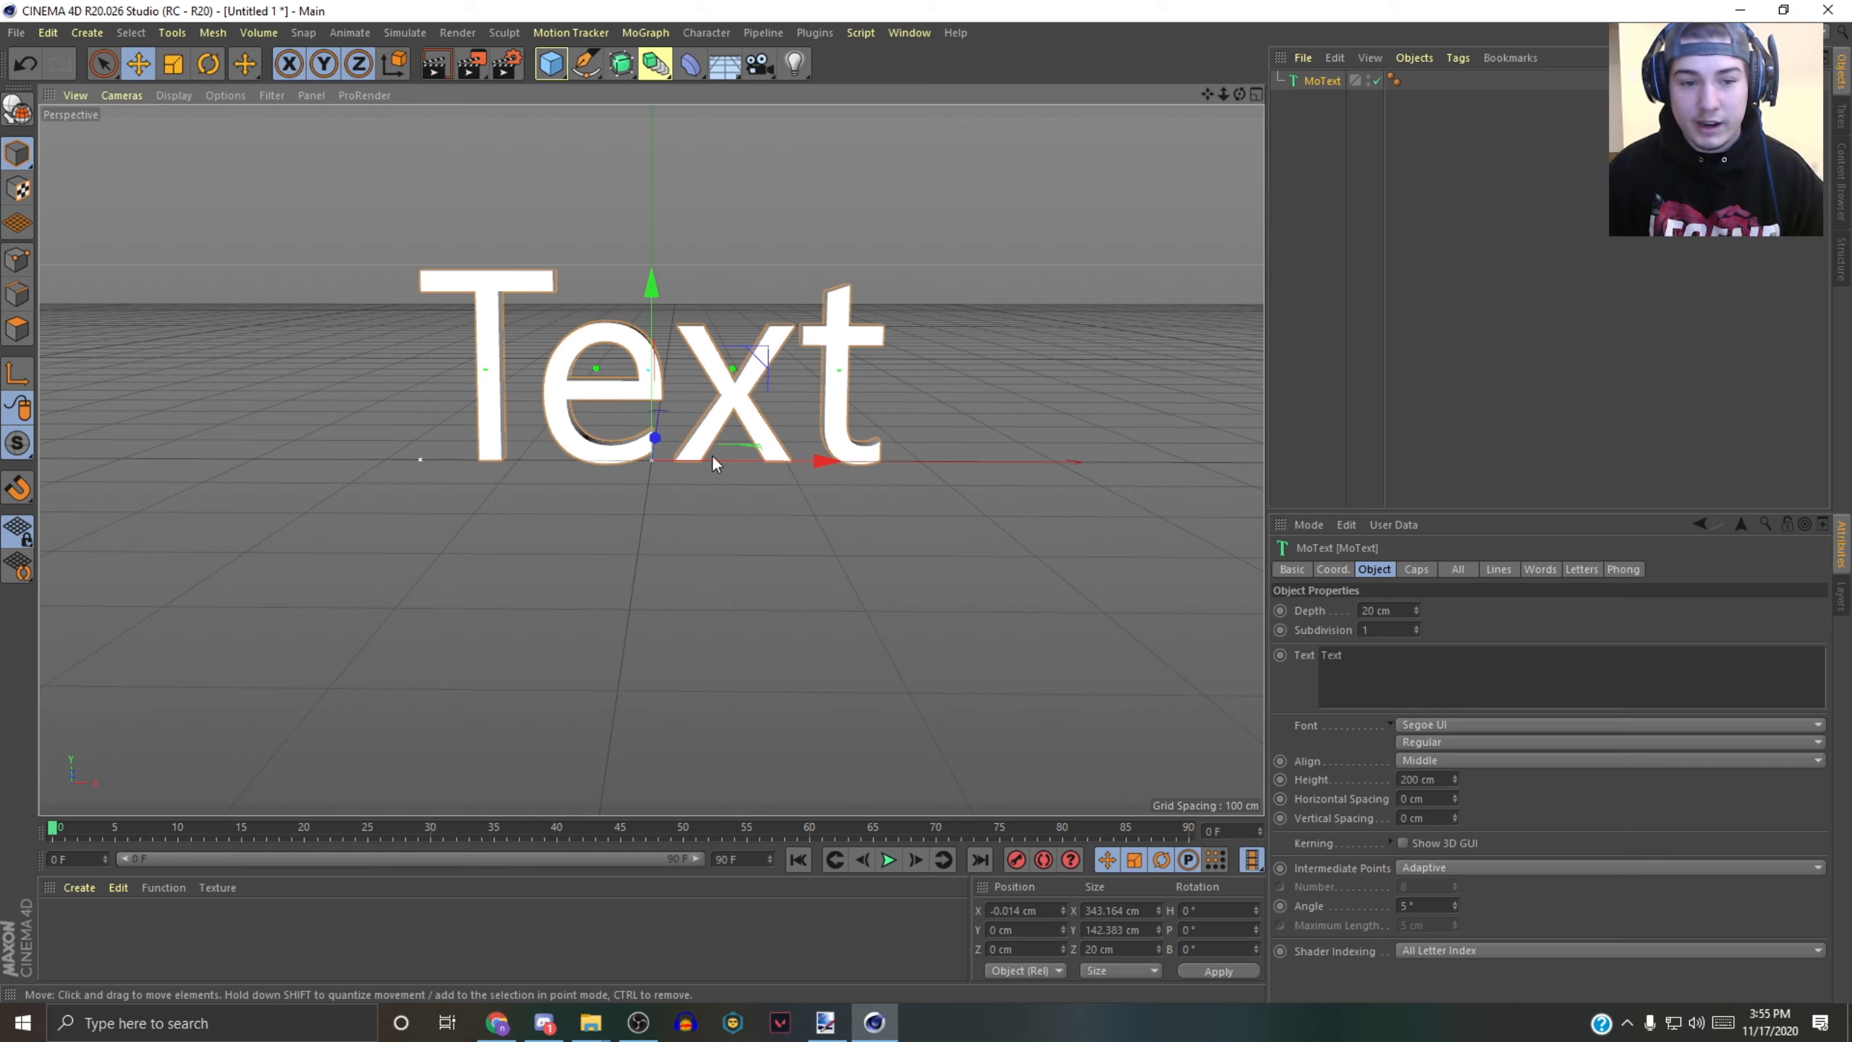
# - Replace the MoText's default text with the creator's first name and set its depth to 50 cm
pyautogui.doubleClick(1325, 656)
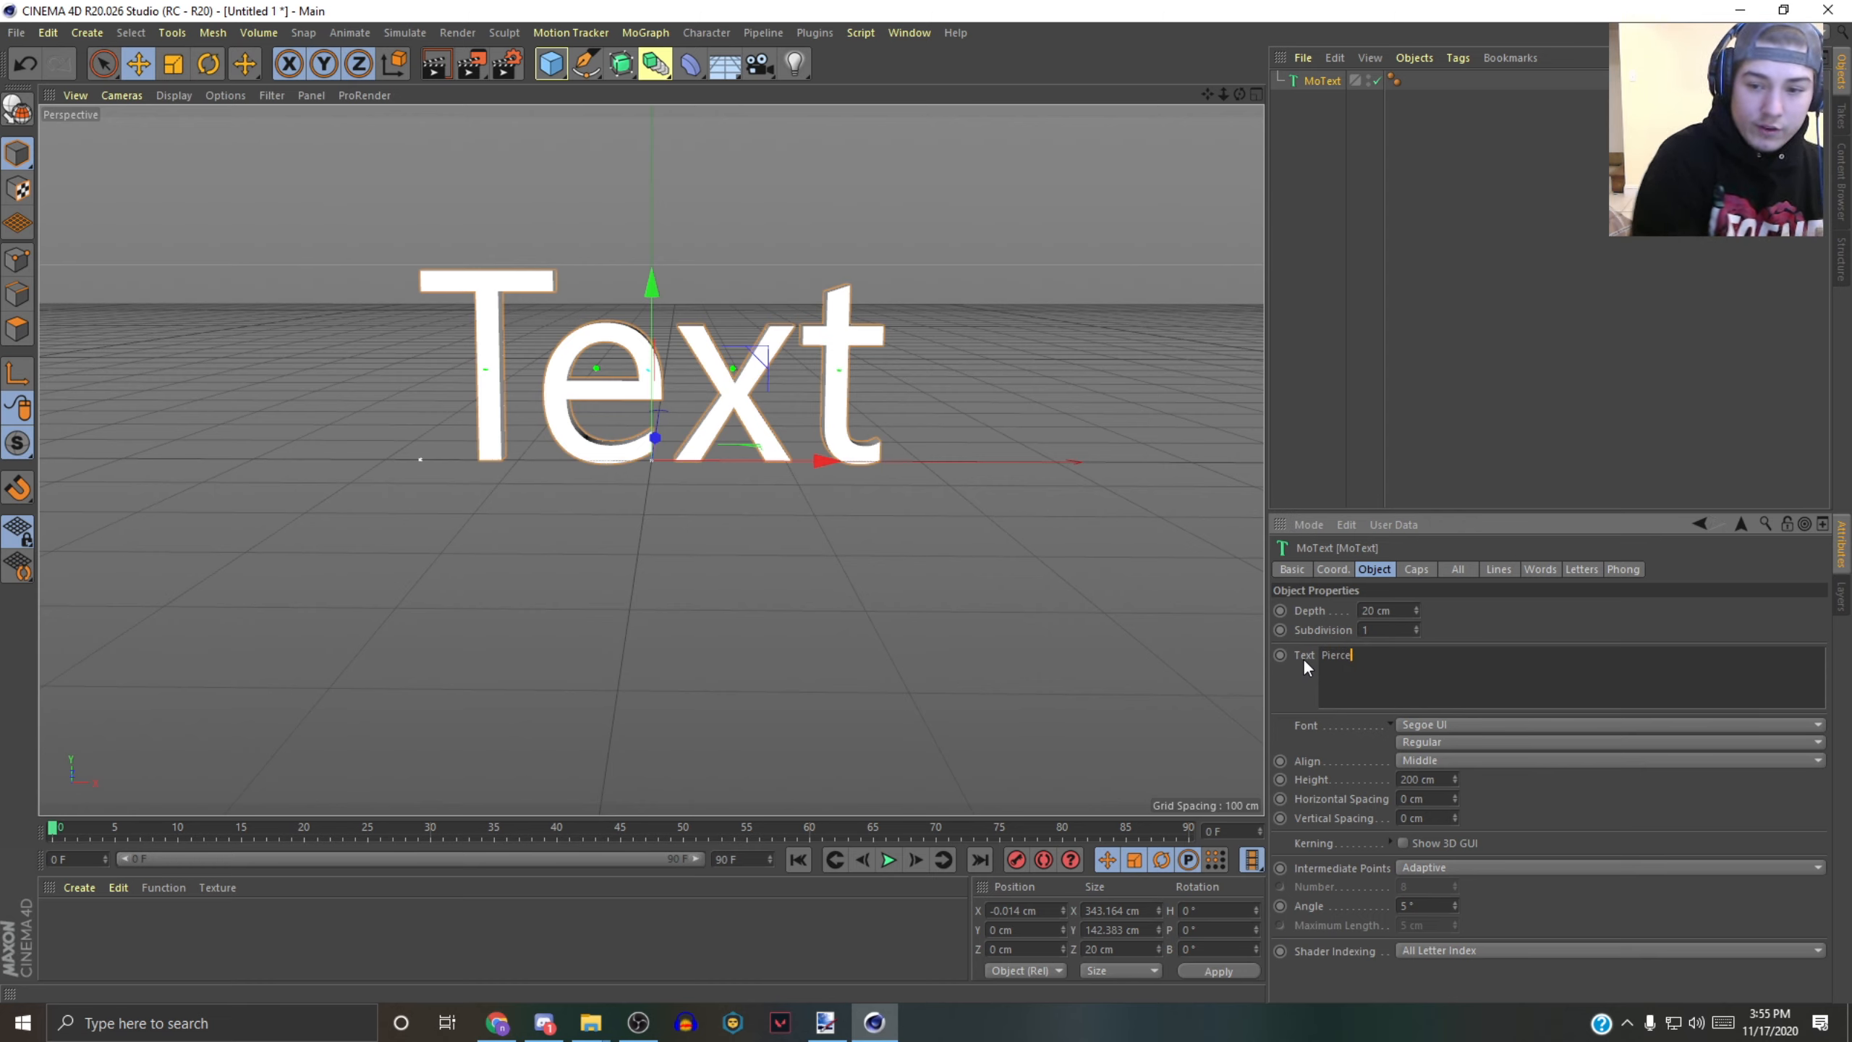
pyautogui.click(1294, 680)
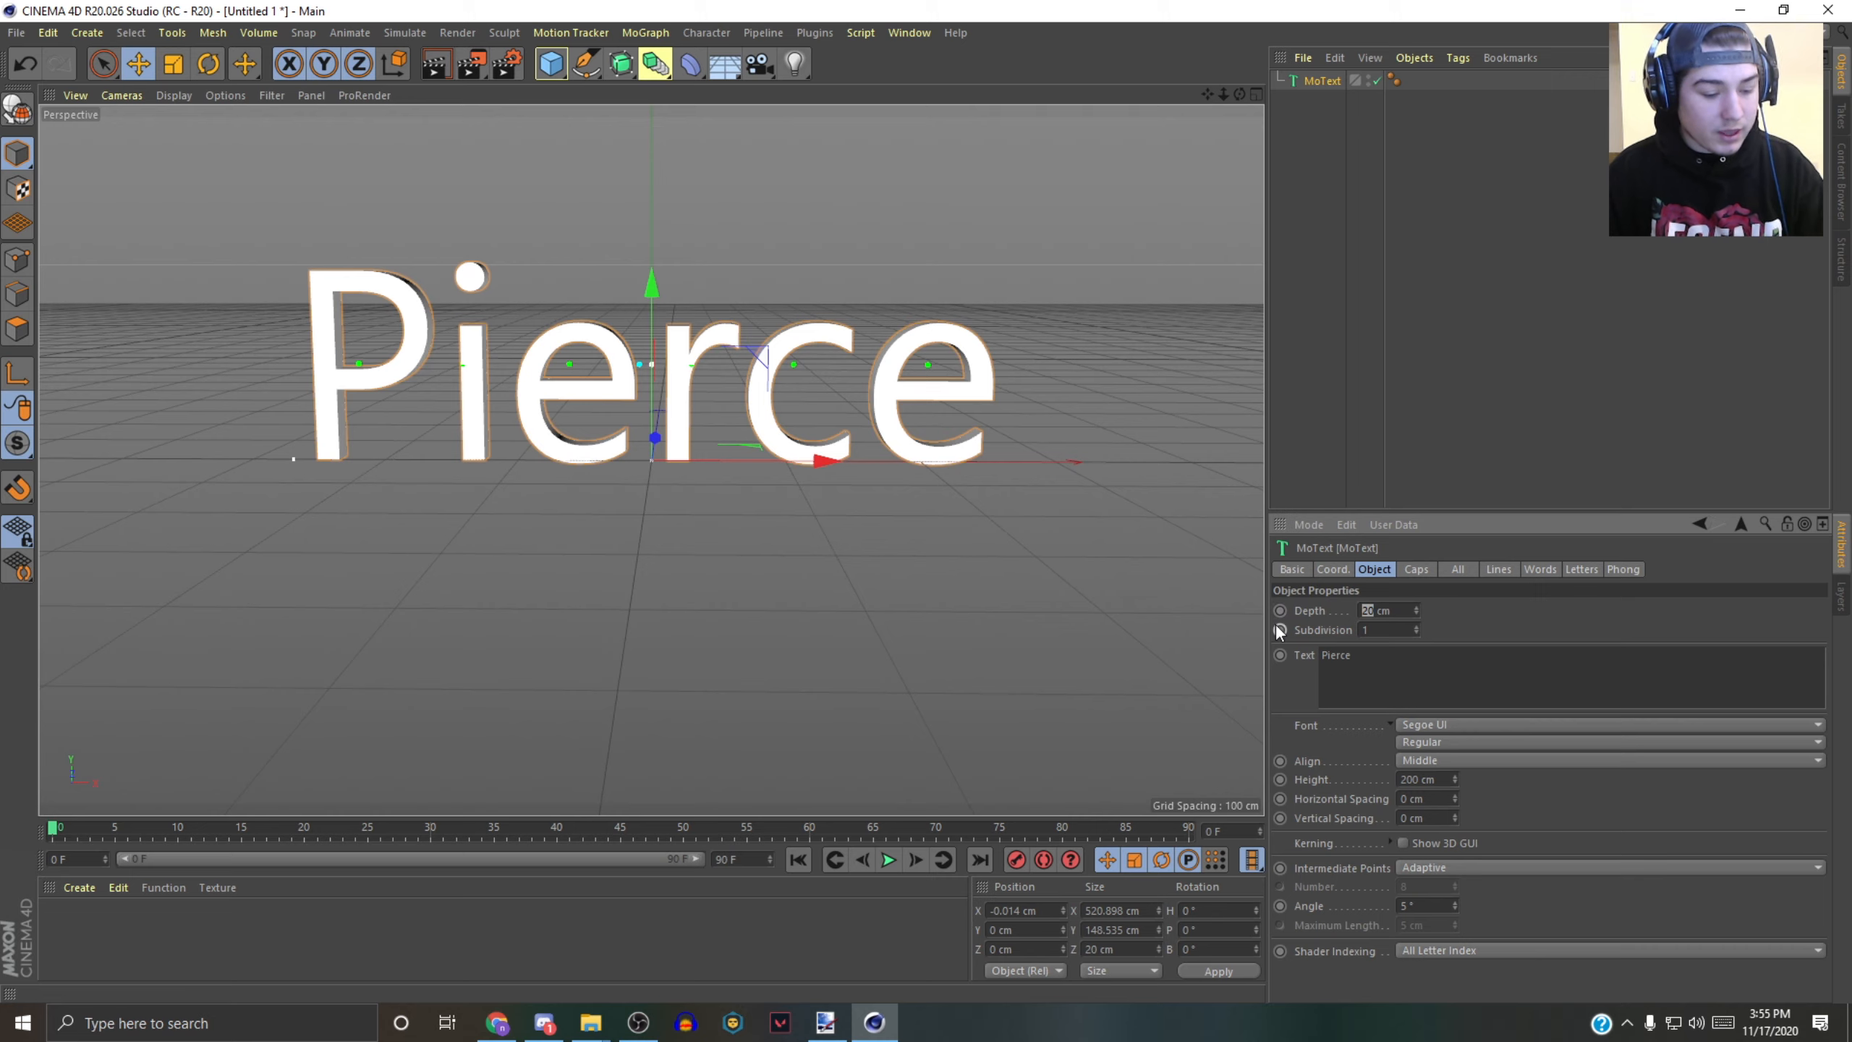
pyautogui.write('50')
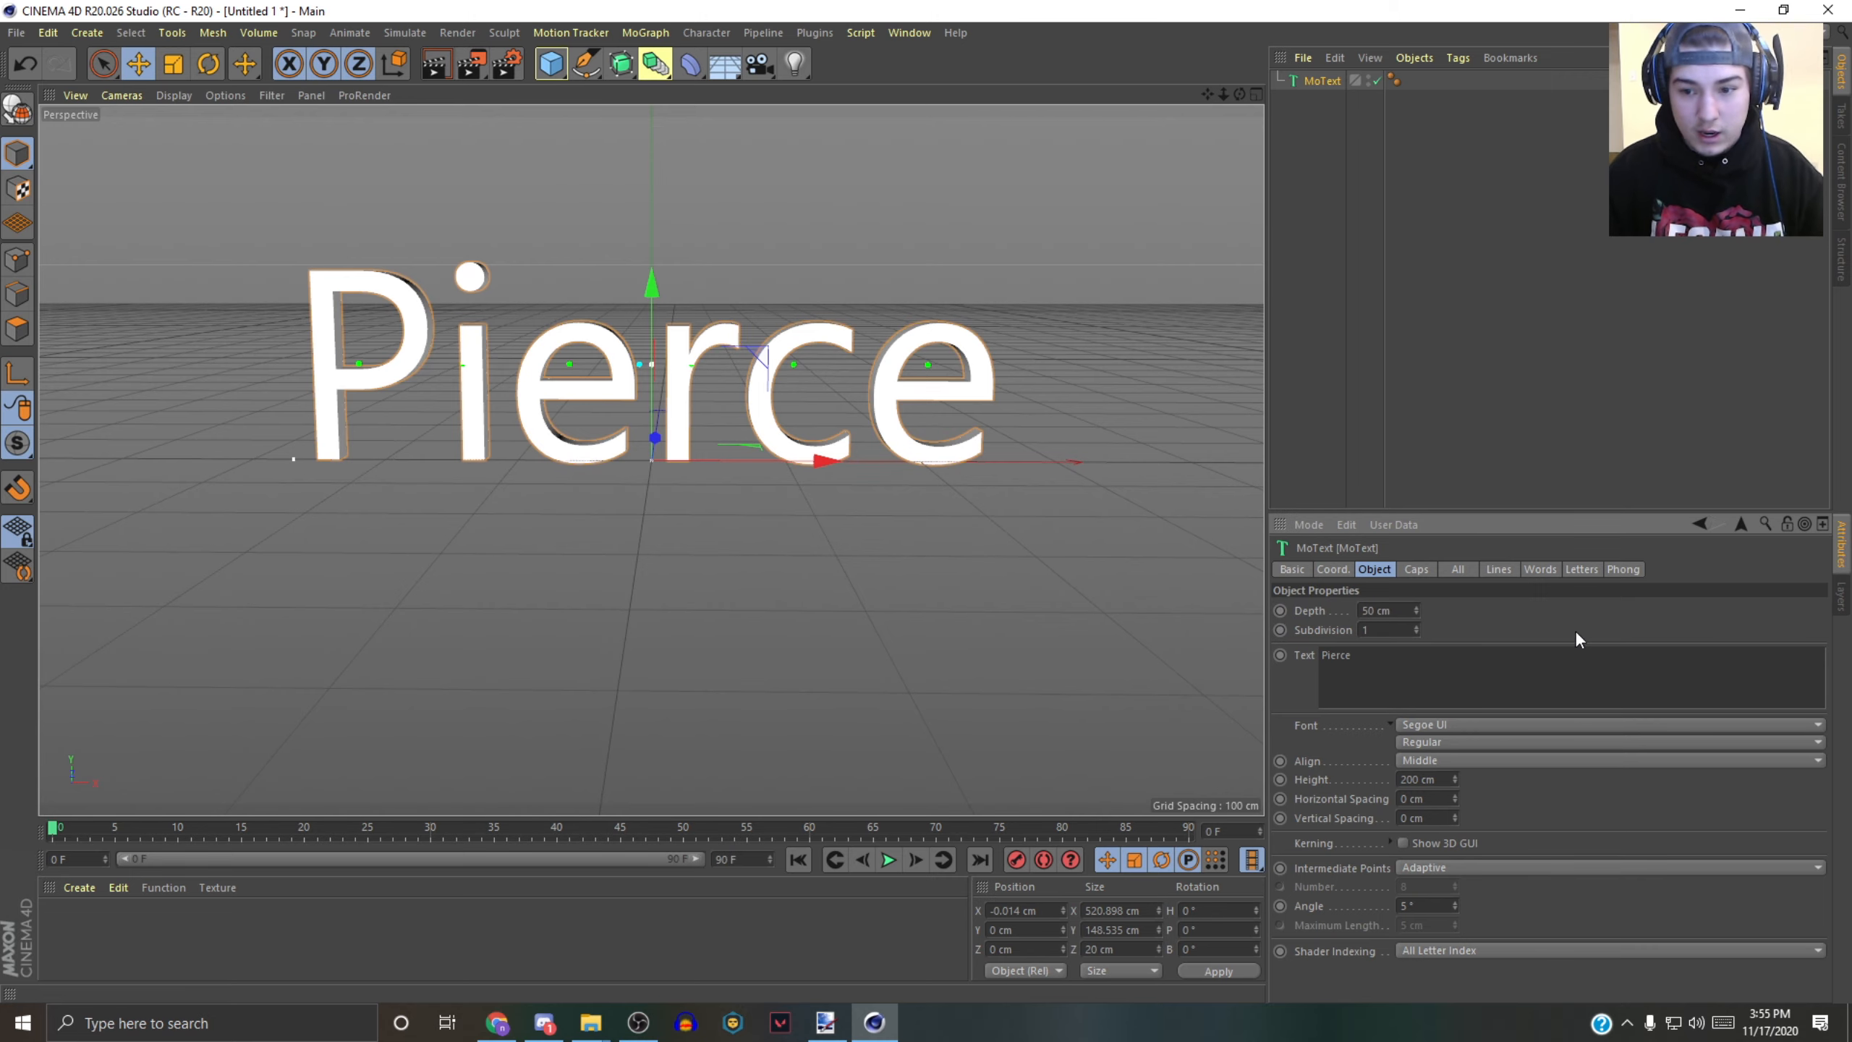
pyautogui.press('Return')
pyautogui.moveTo(1239, 94)
pyautogui.mouseDown()
pyautogui.moveTo(1312, 97)
pyautogui.moveTo(1223, 86)
pyautogui.mouseUp()
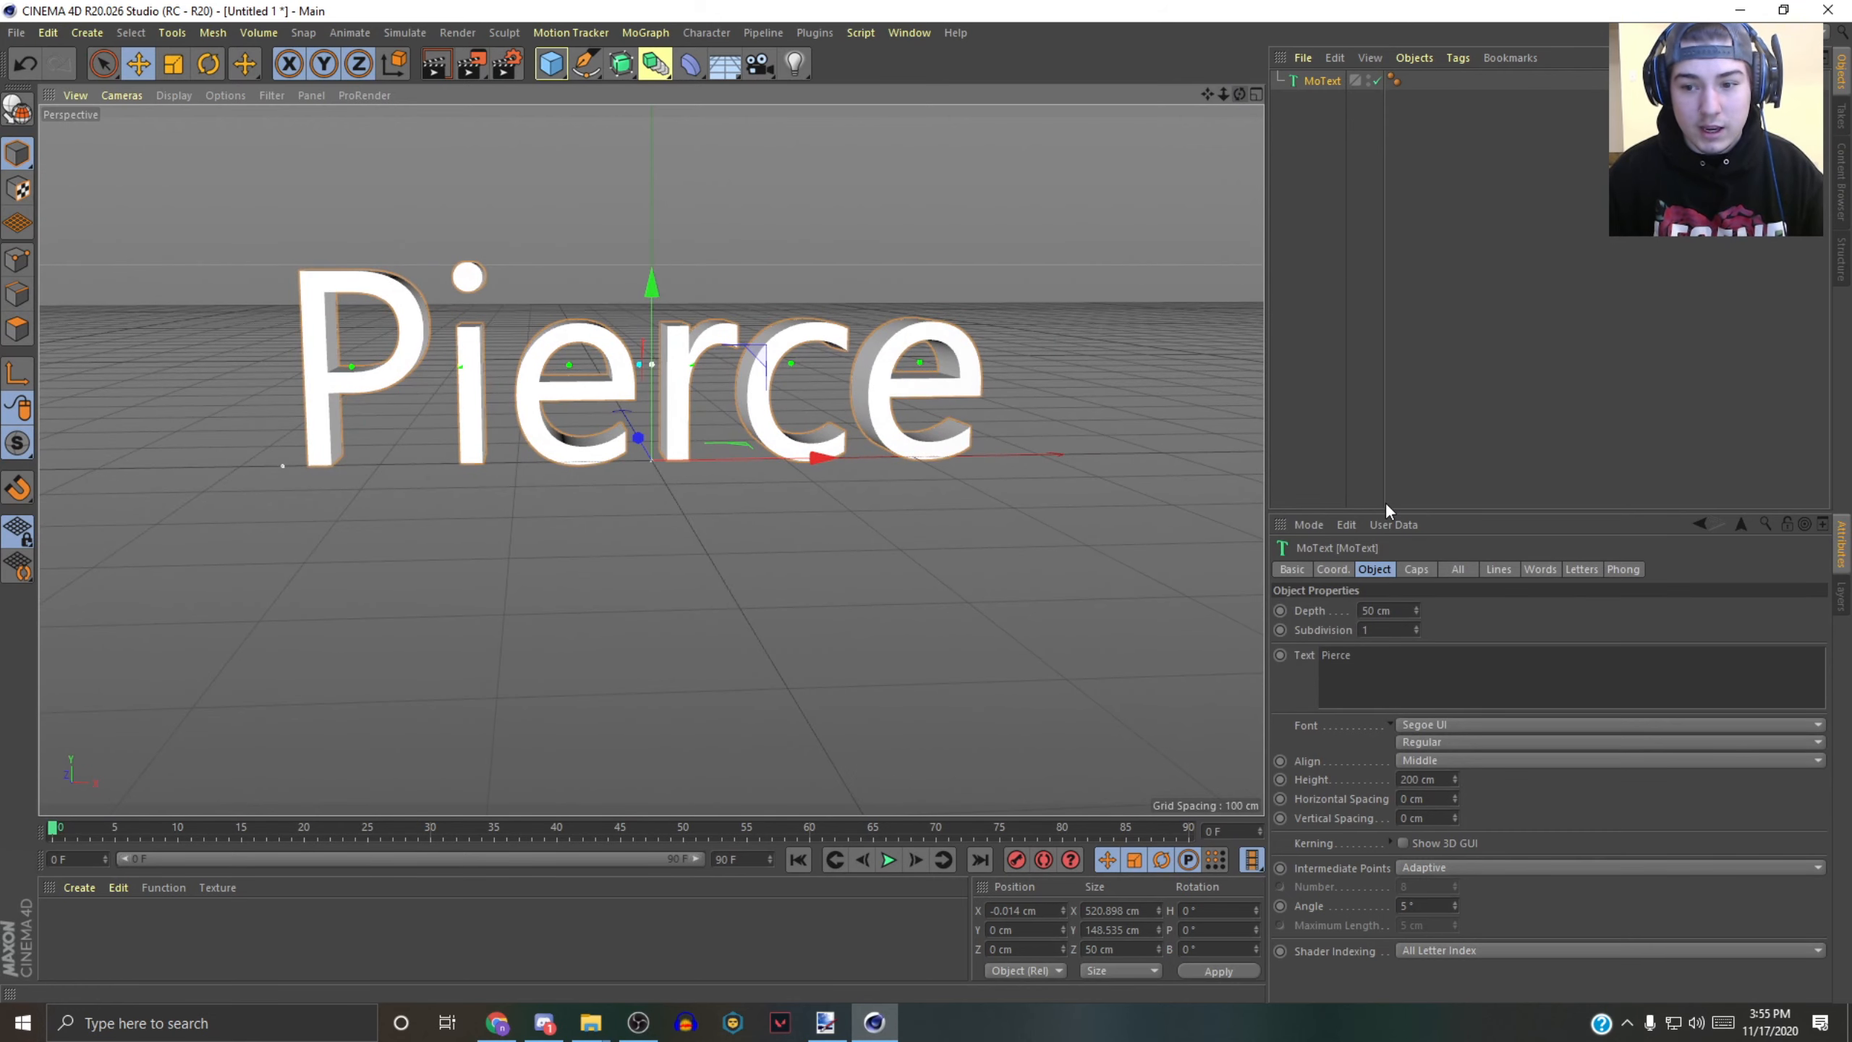
# - Set the MoText object's font to American Captain
pyautogui.click(1430, 725)
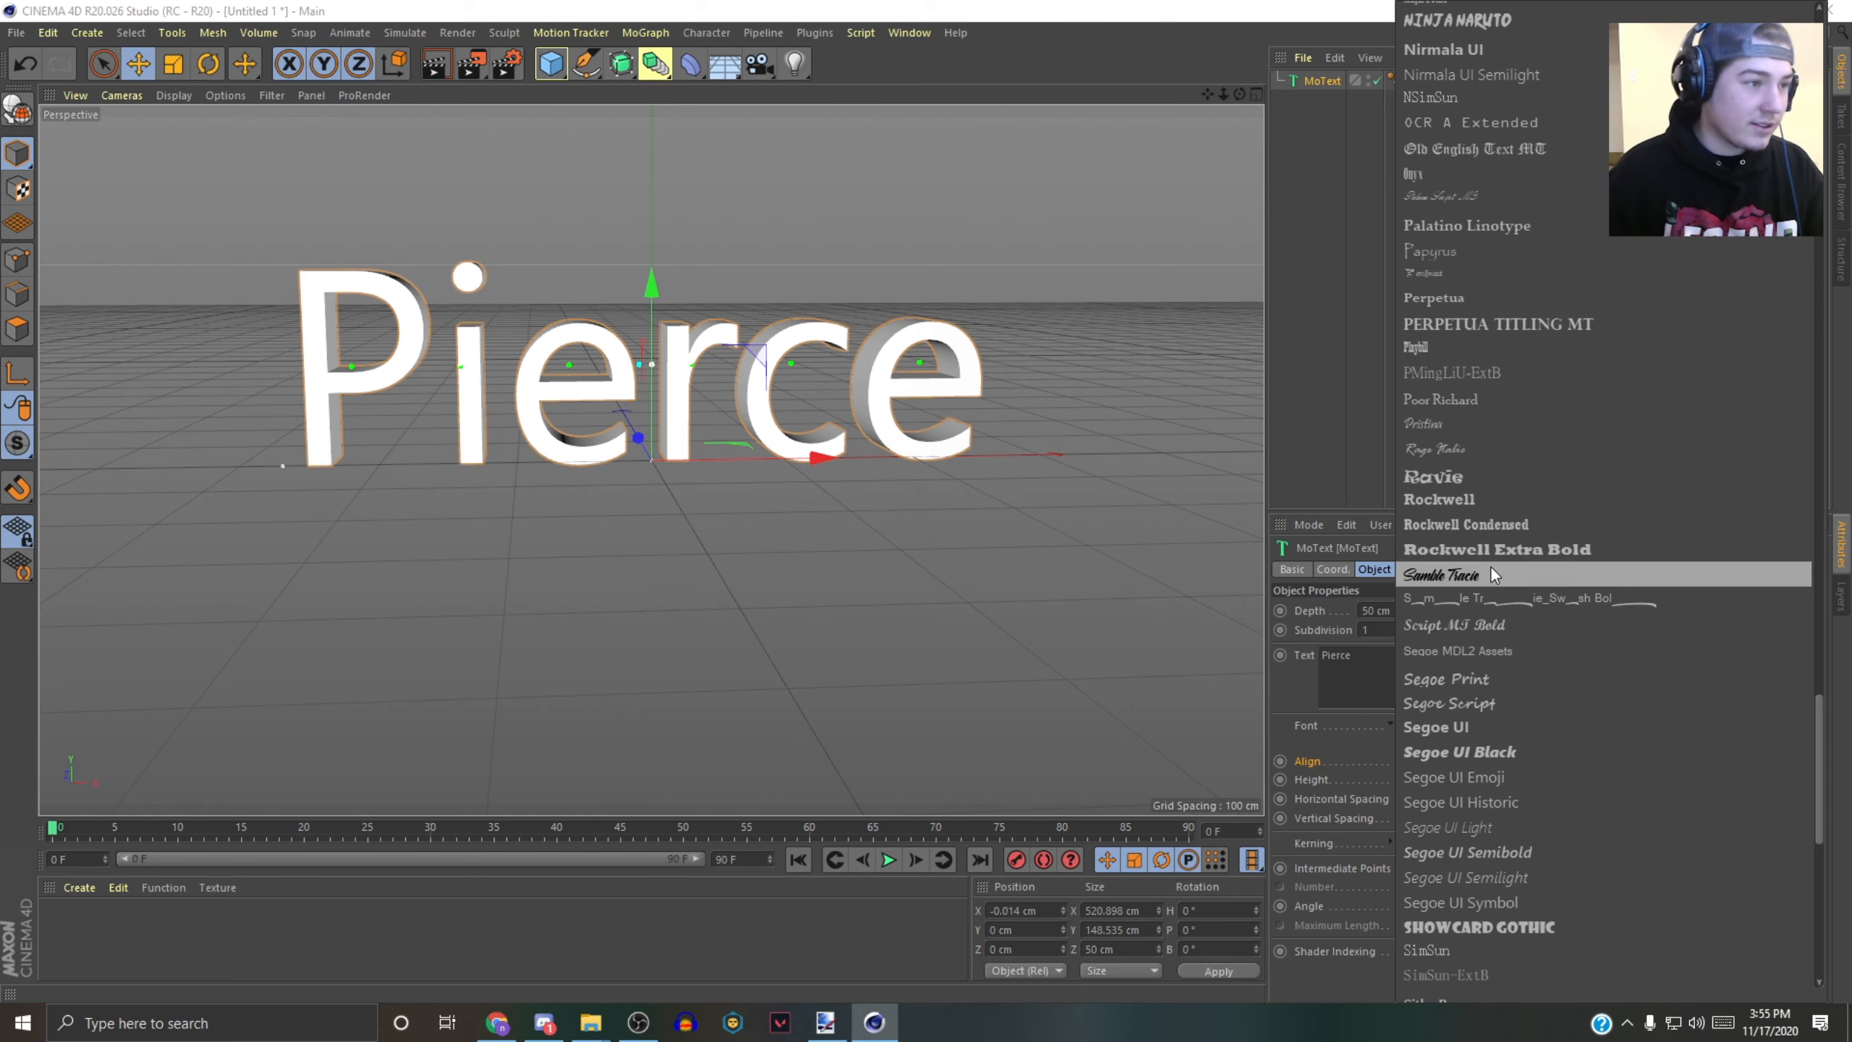
pyautogui.scroll(12, 1478, 593)
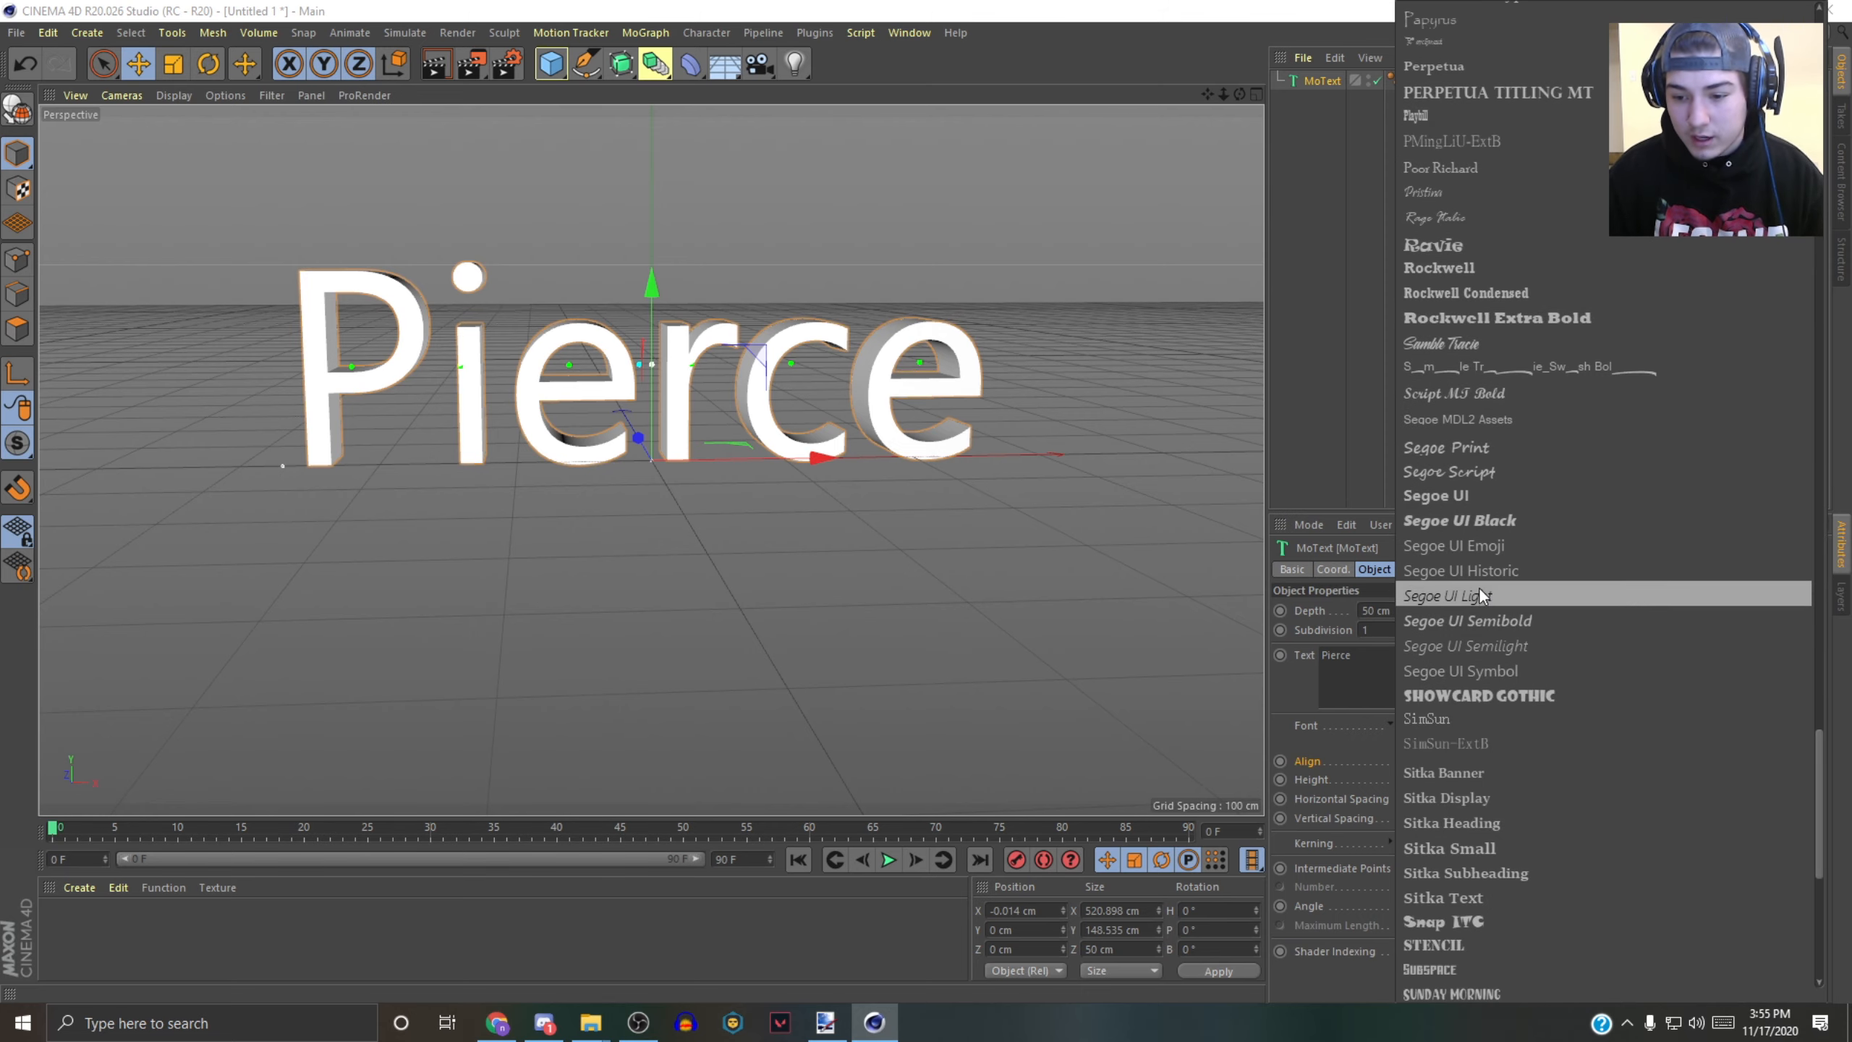
pyautogui.scroll(15, 1480, 575)
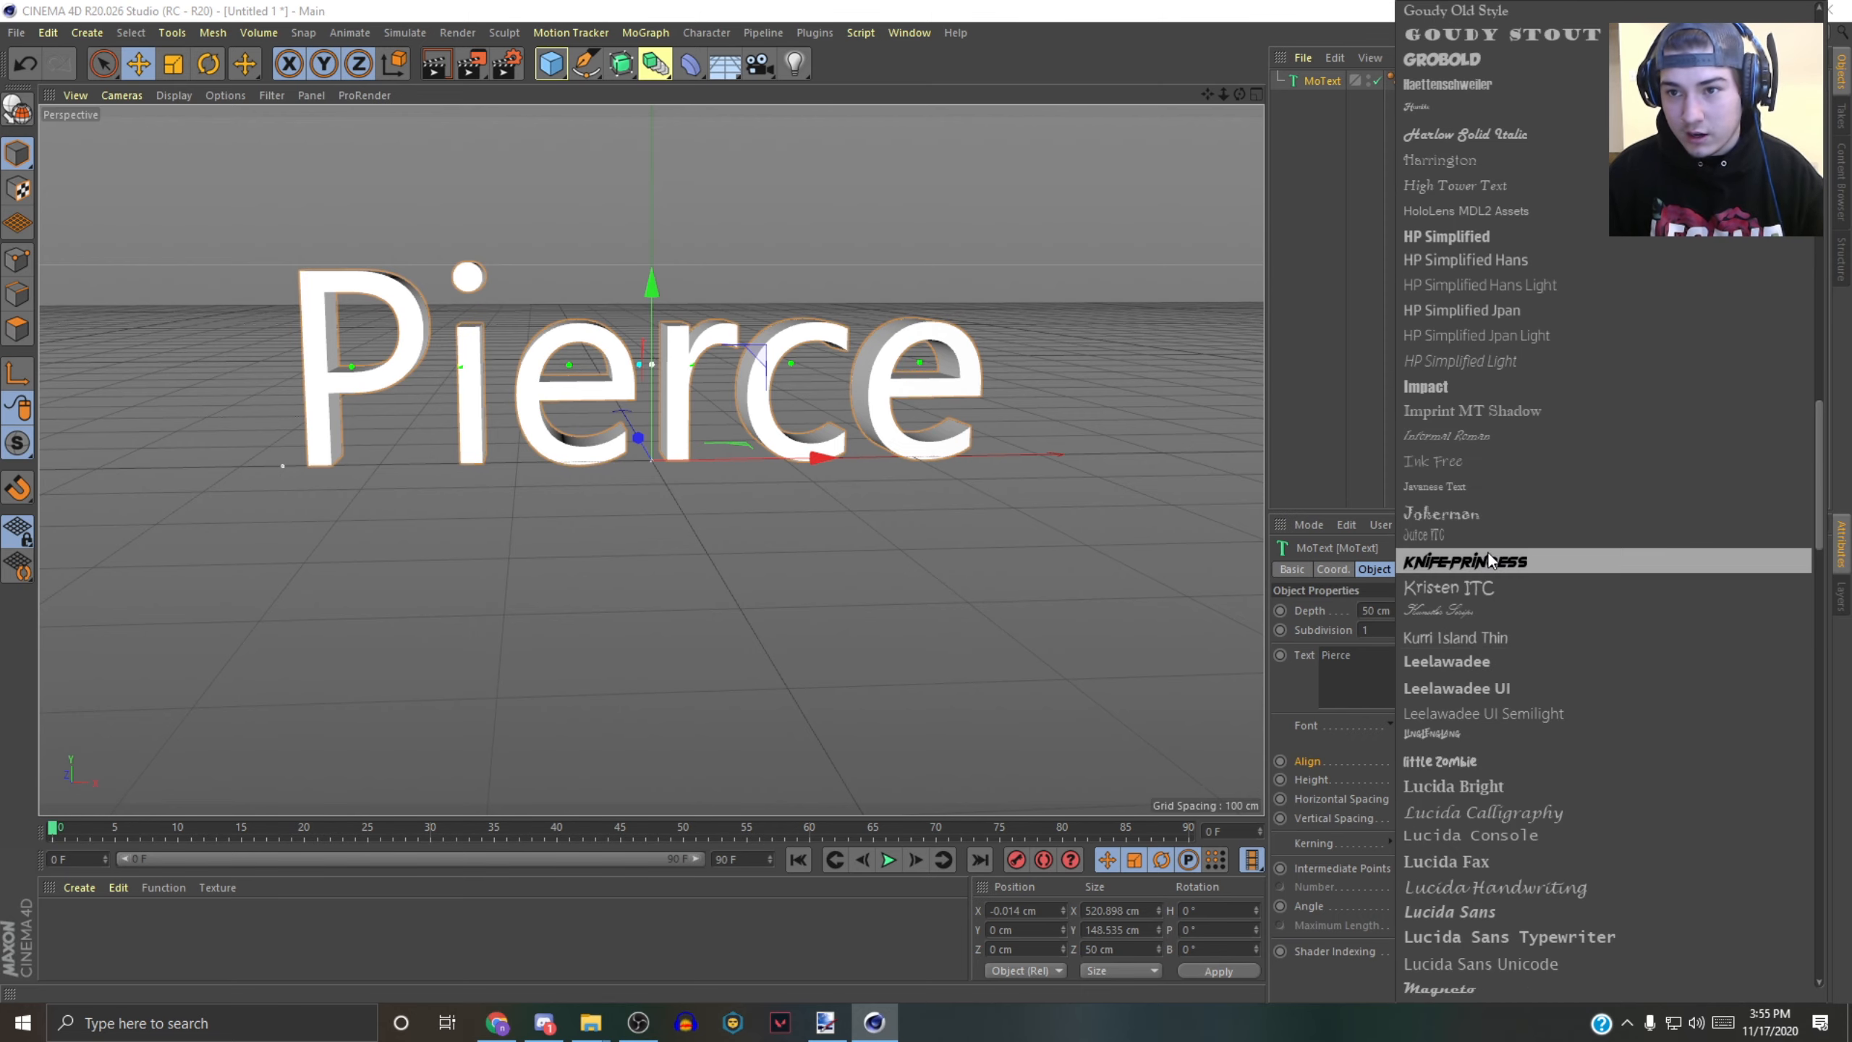
pyautogui.scroll(15, 1506, 569)
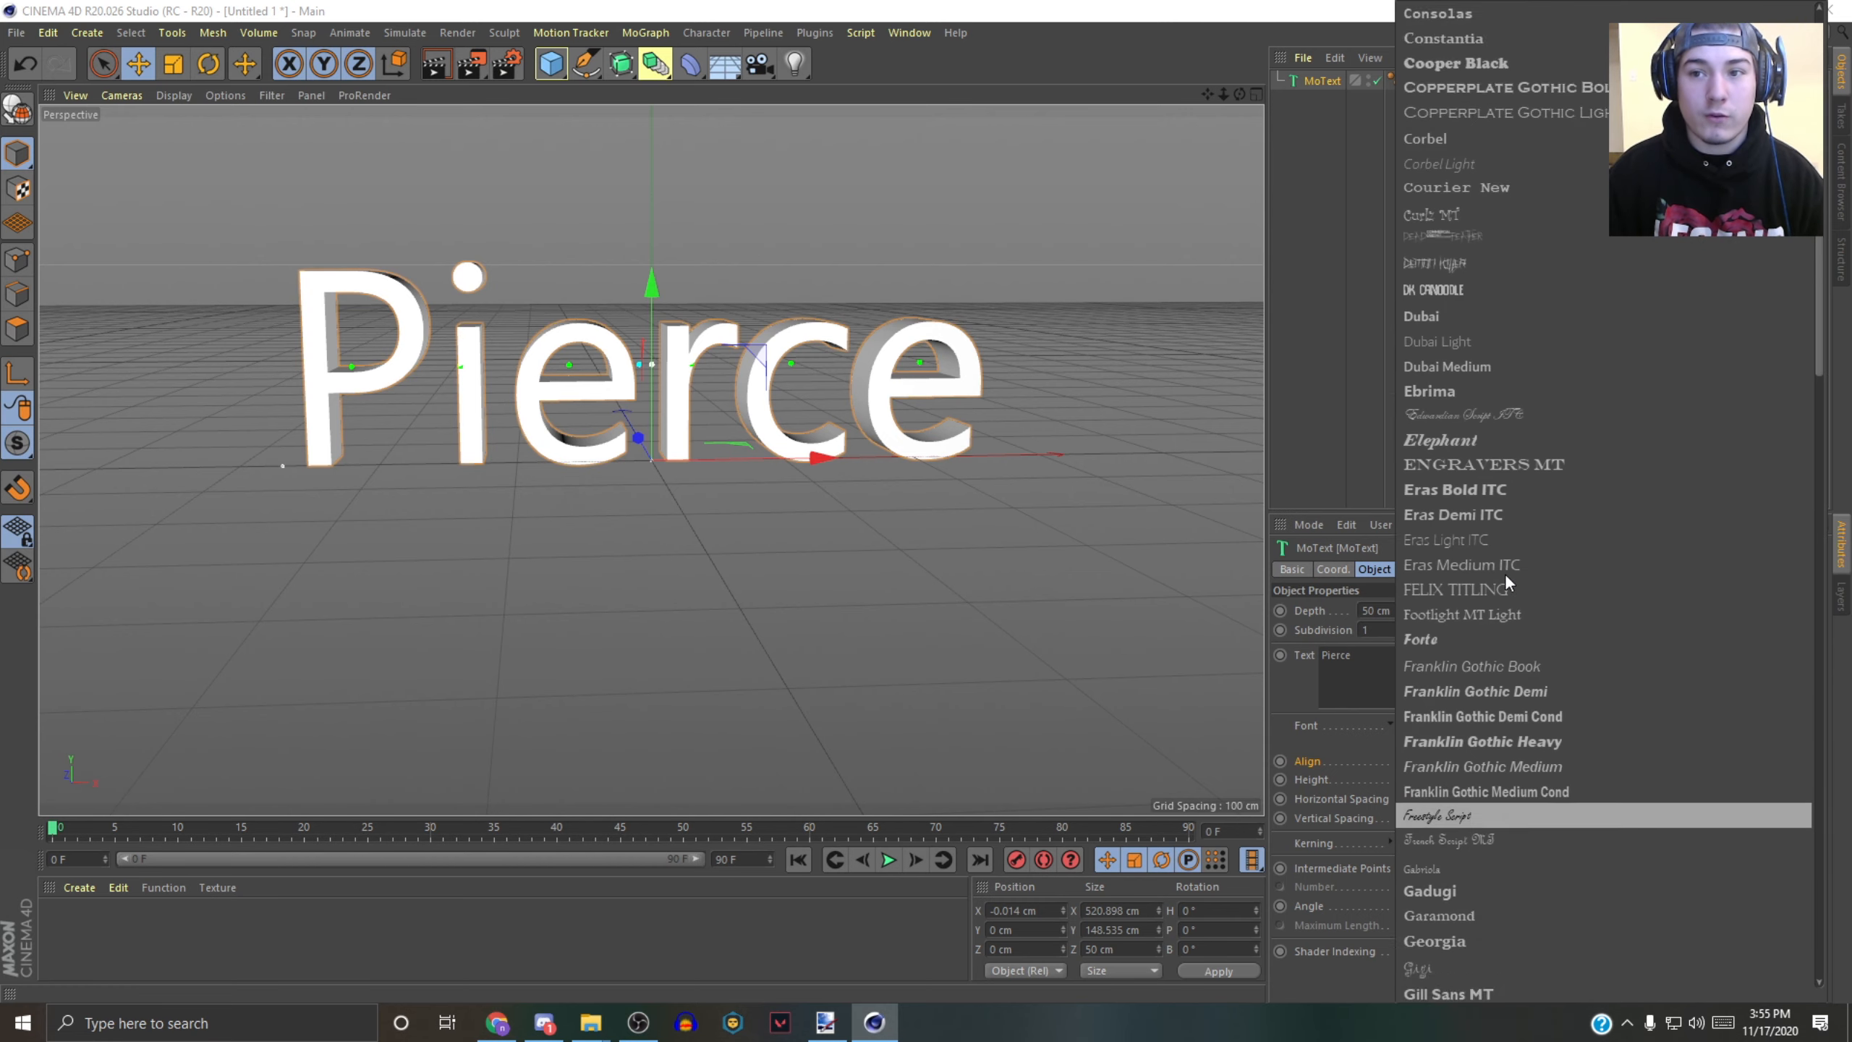
pyautogui.scroll(7, 1517, 568)
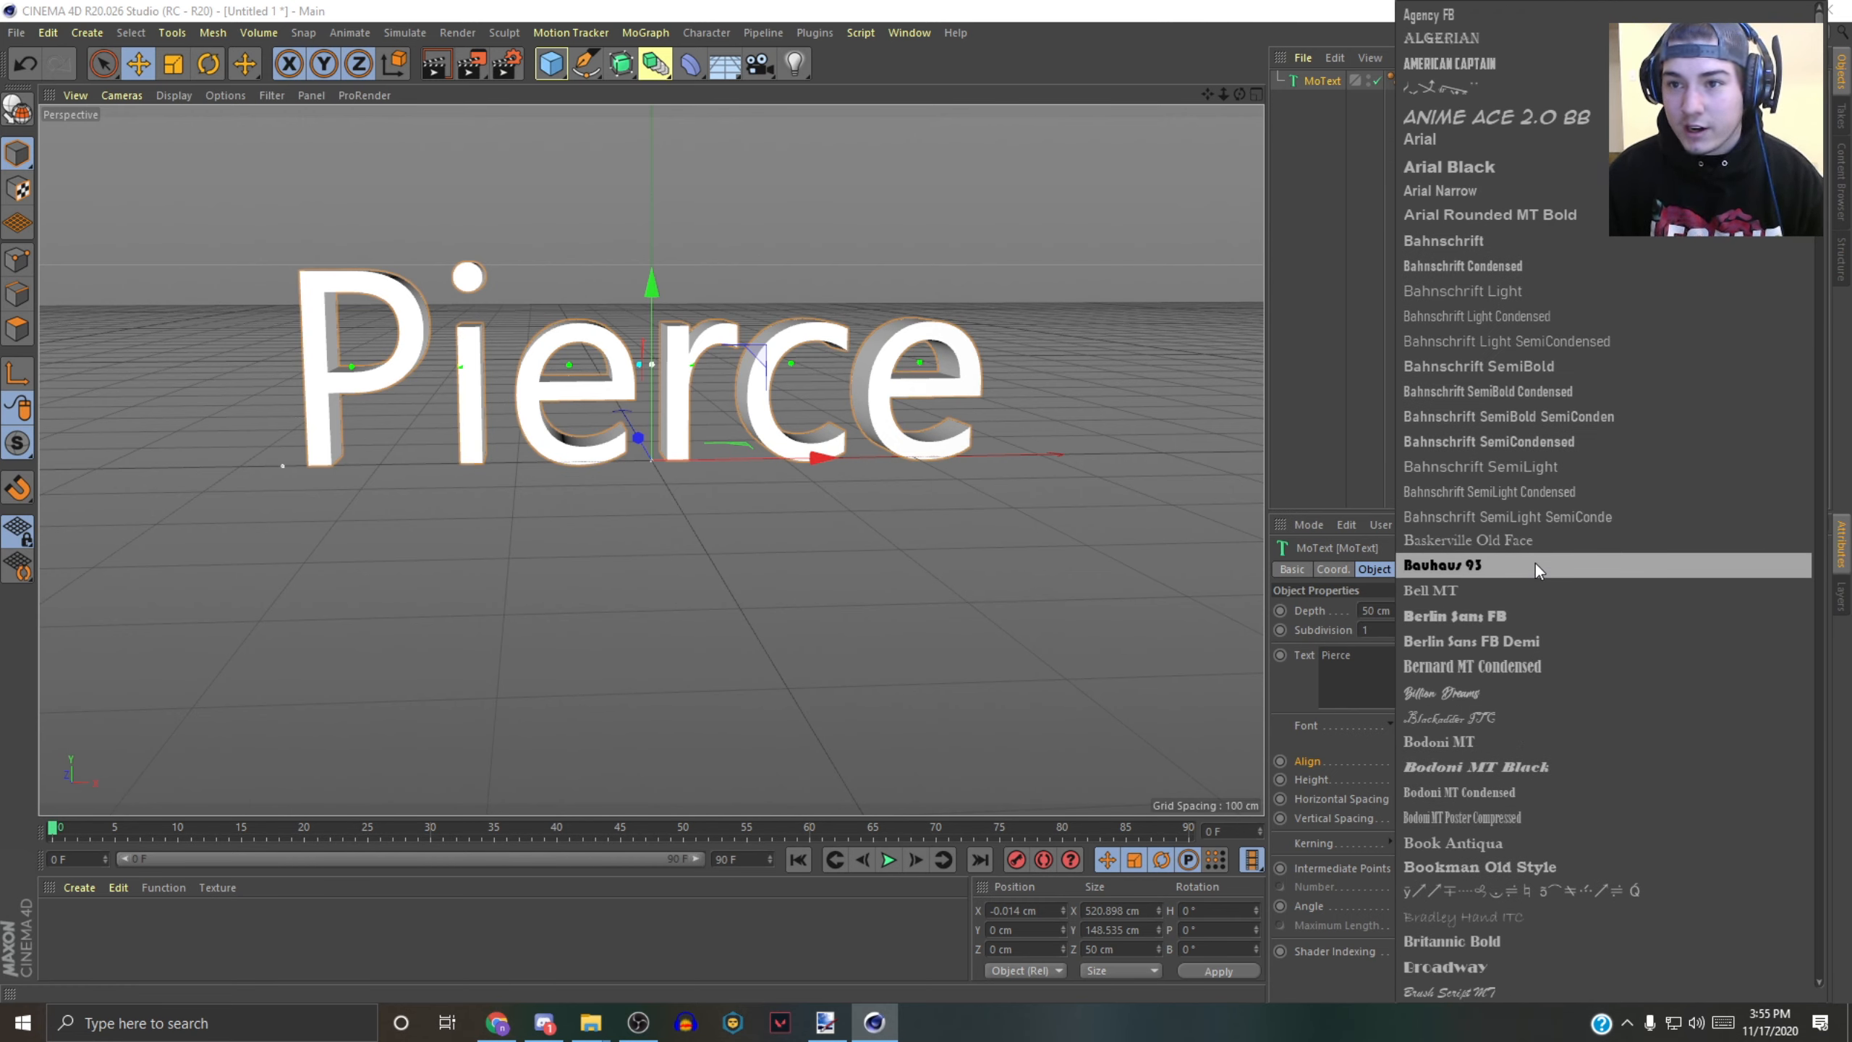
pyautogui.click(1473, 71)
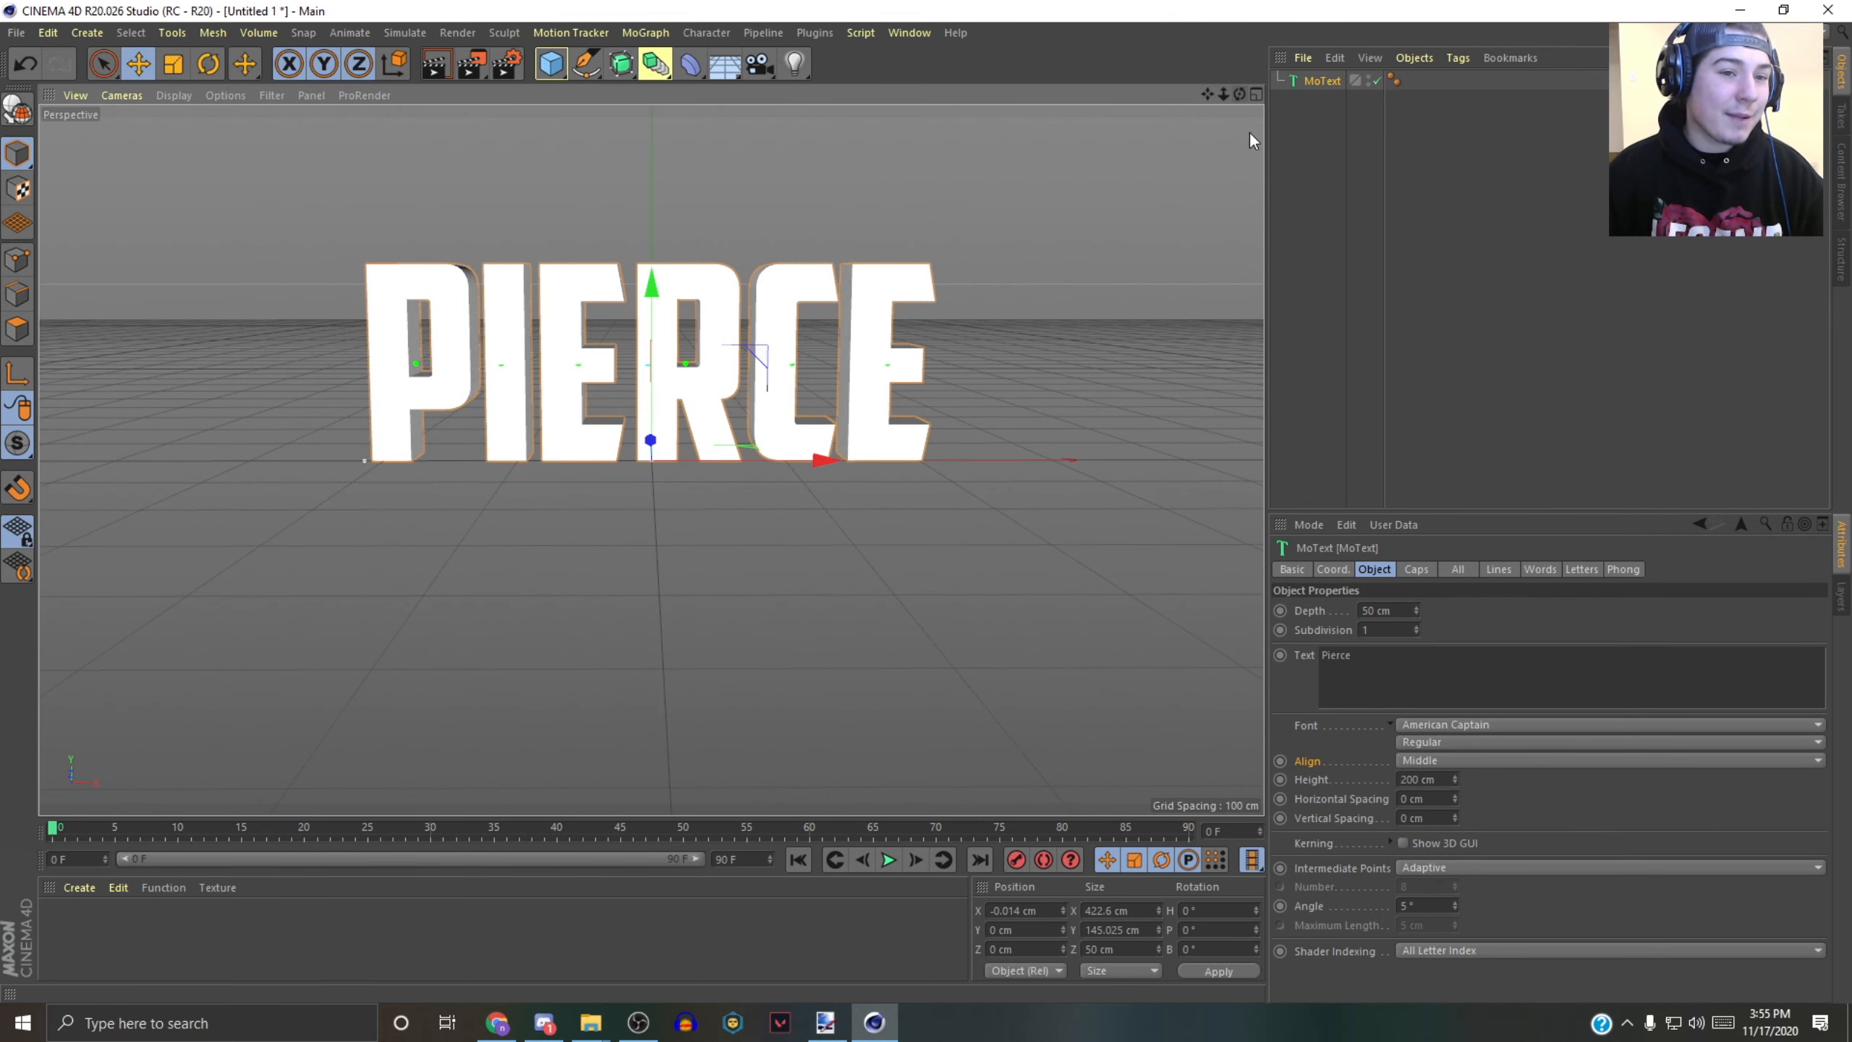
# - Duplicate the MoText object in place
pyautogui.moveTo(1209, 94); pyautogui.dragTo(1257, 111)
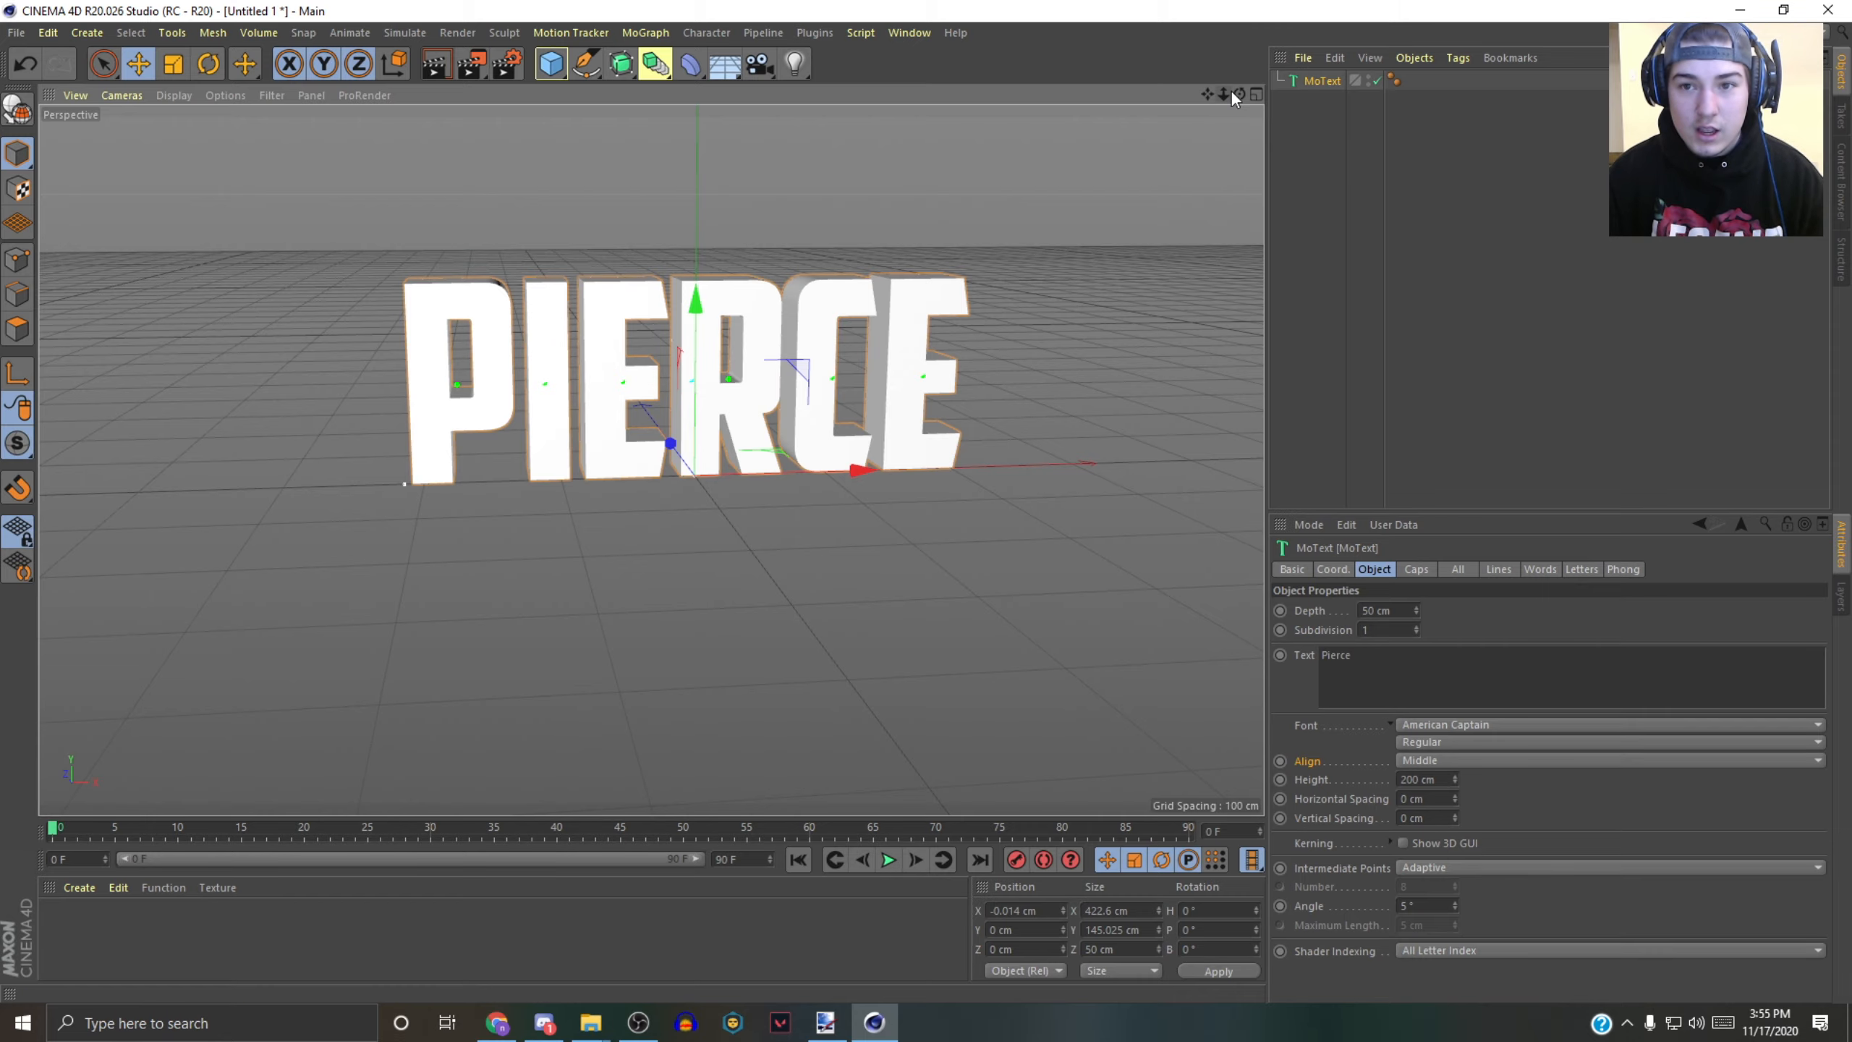
pyautogui.moveTo(1239, 94)
pyautogui.mouseDown()
pyautogui.moveTo(1273, 102)
pyautogui.moveTo(1219, 92)
pyautogui.moveTo(1272, 102)
pyautogui.moveTo(1287, 84)
pyautogui.moveTo(1240, 95)
pyautogui.mouseUp()
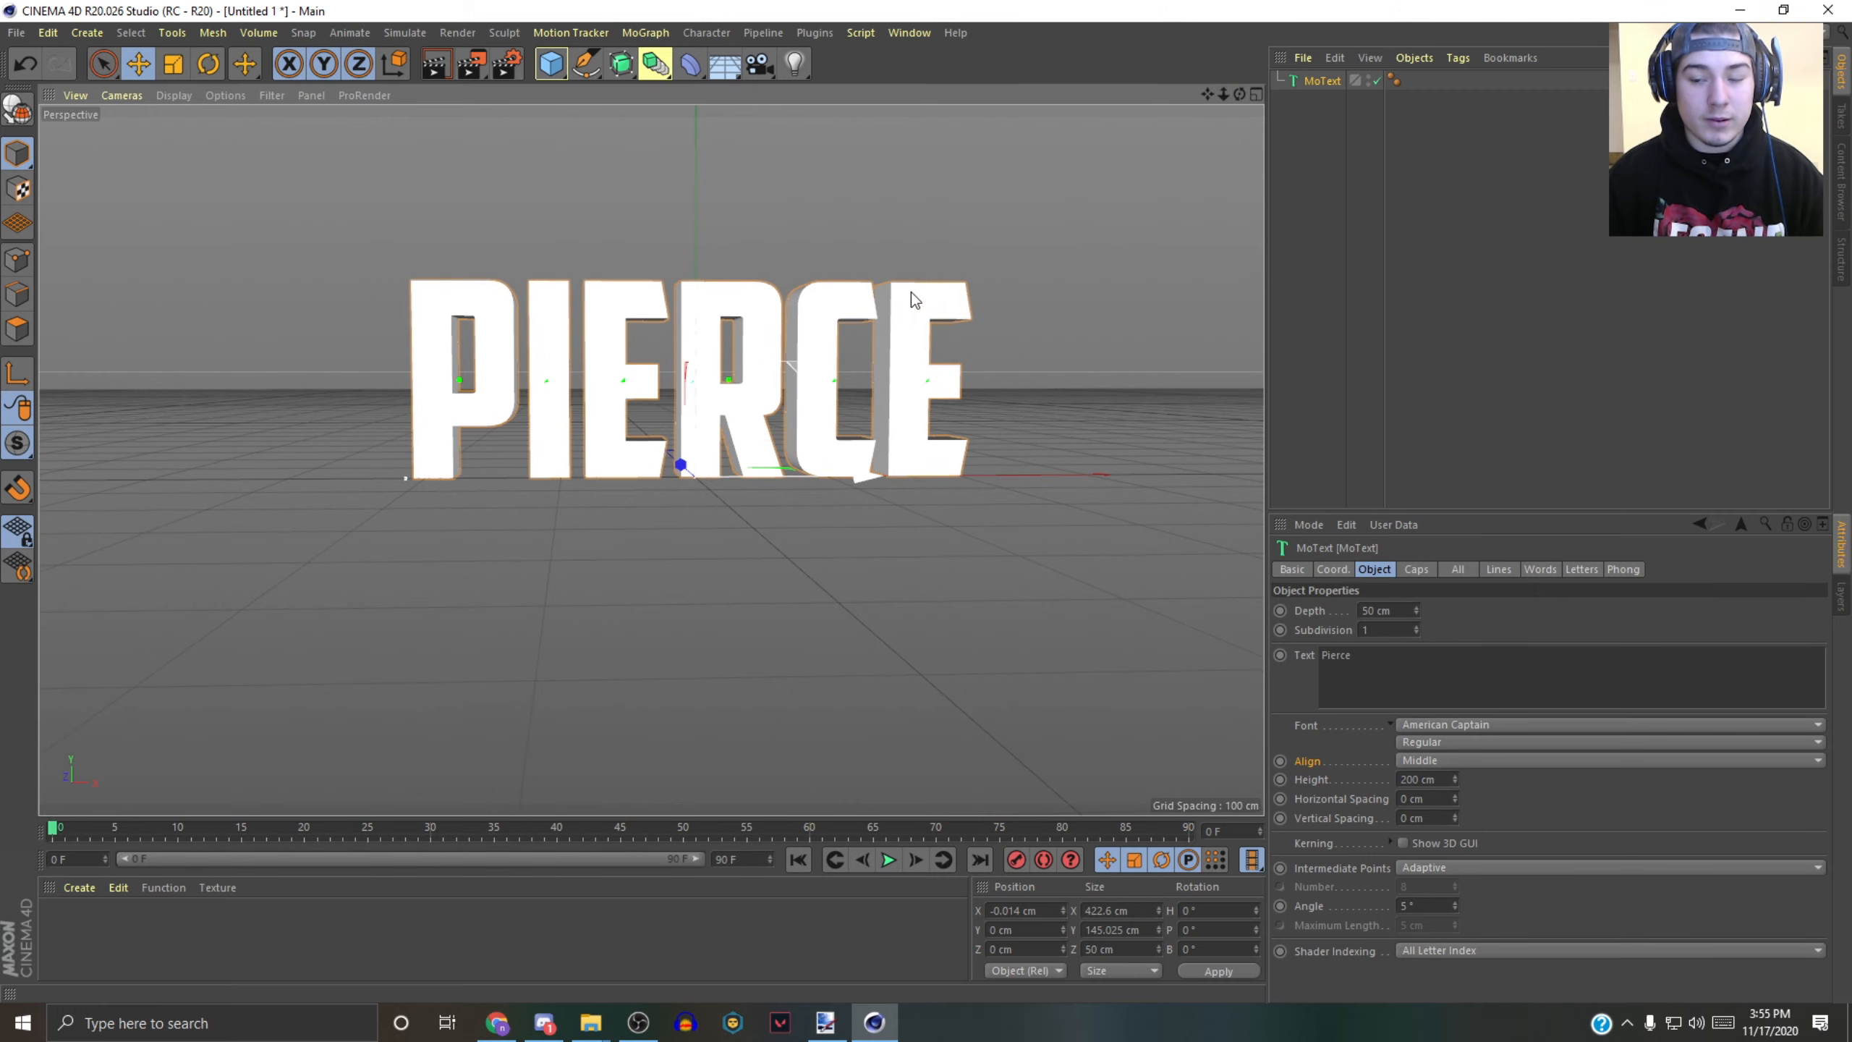
pyautogui.moveTo(1240, 92)
pyautogui.mouseDown()
pyautogui.moveTo(1241, 115)
pyautogui.moveTo(1240, 92)
pyautogui.mouseUp()
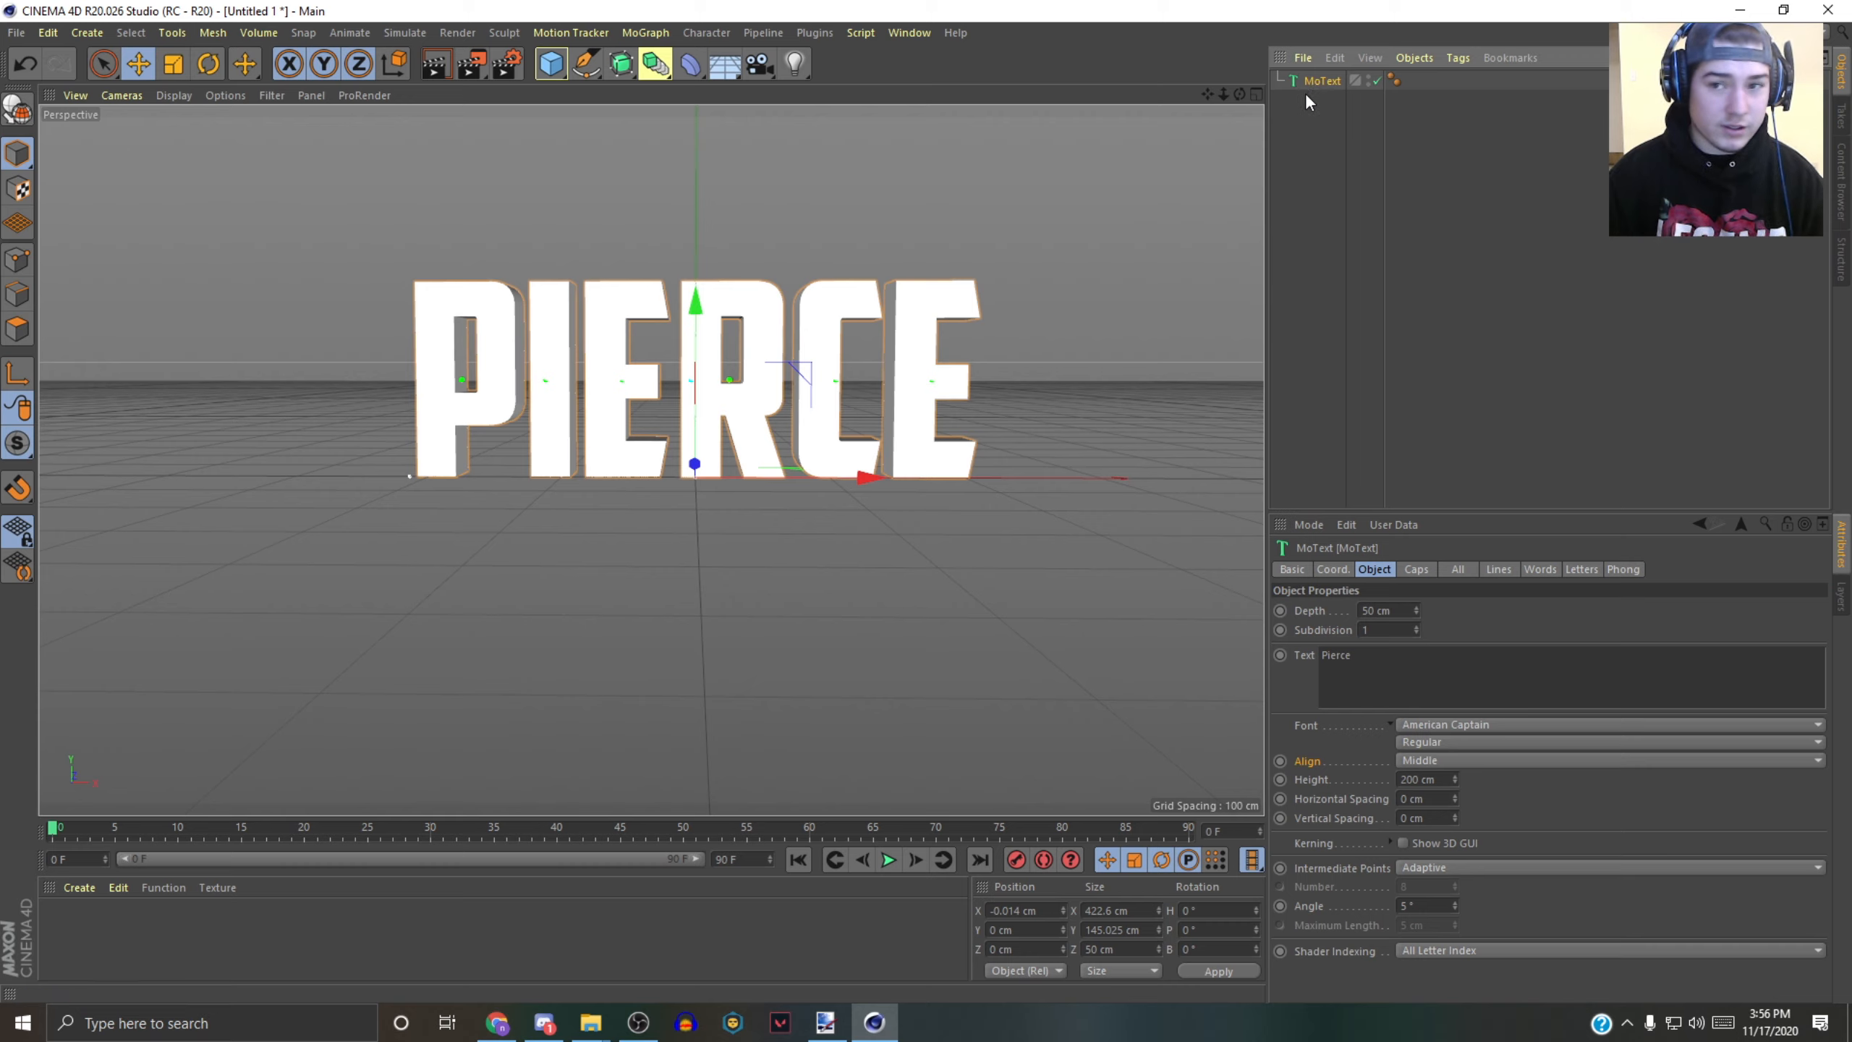
pyautogui.hotkey('ctrl', 'c')
pyautogui.hotkey('ctrl', 'v')
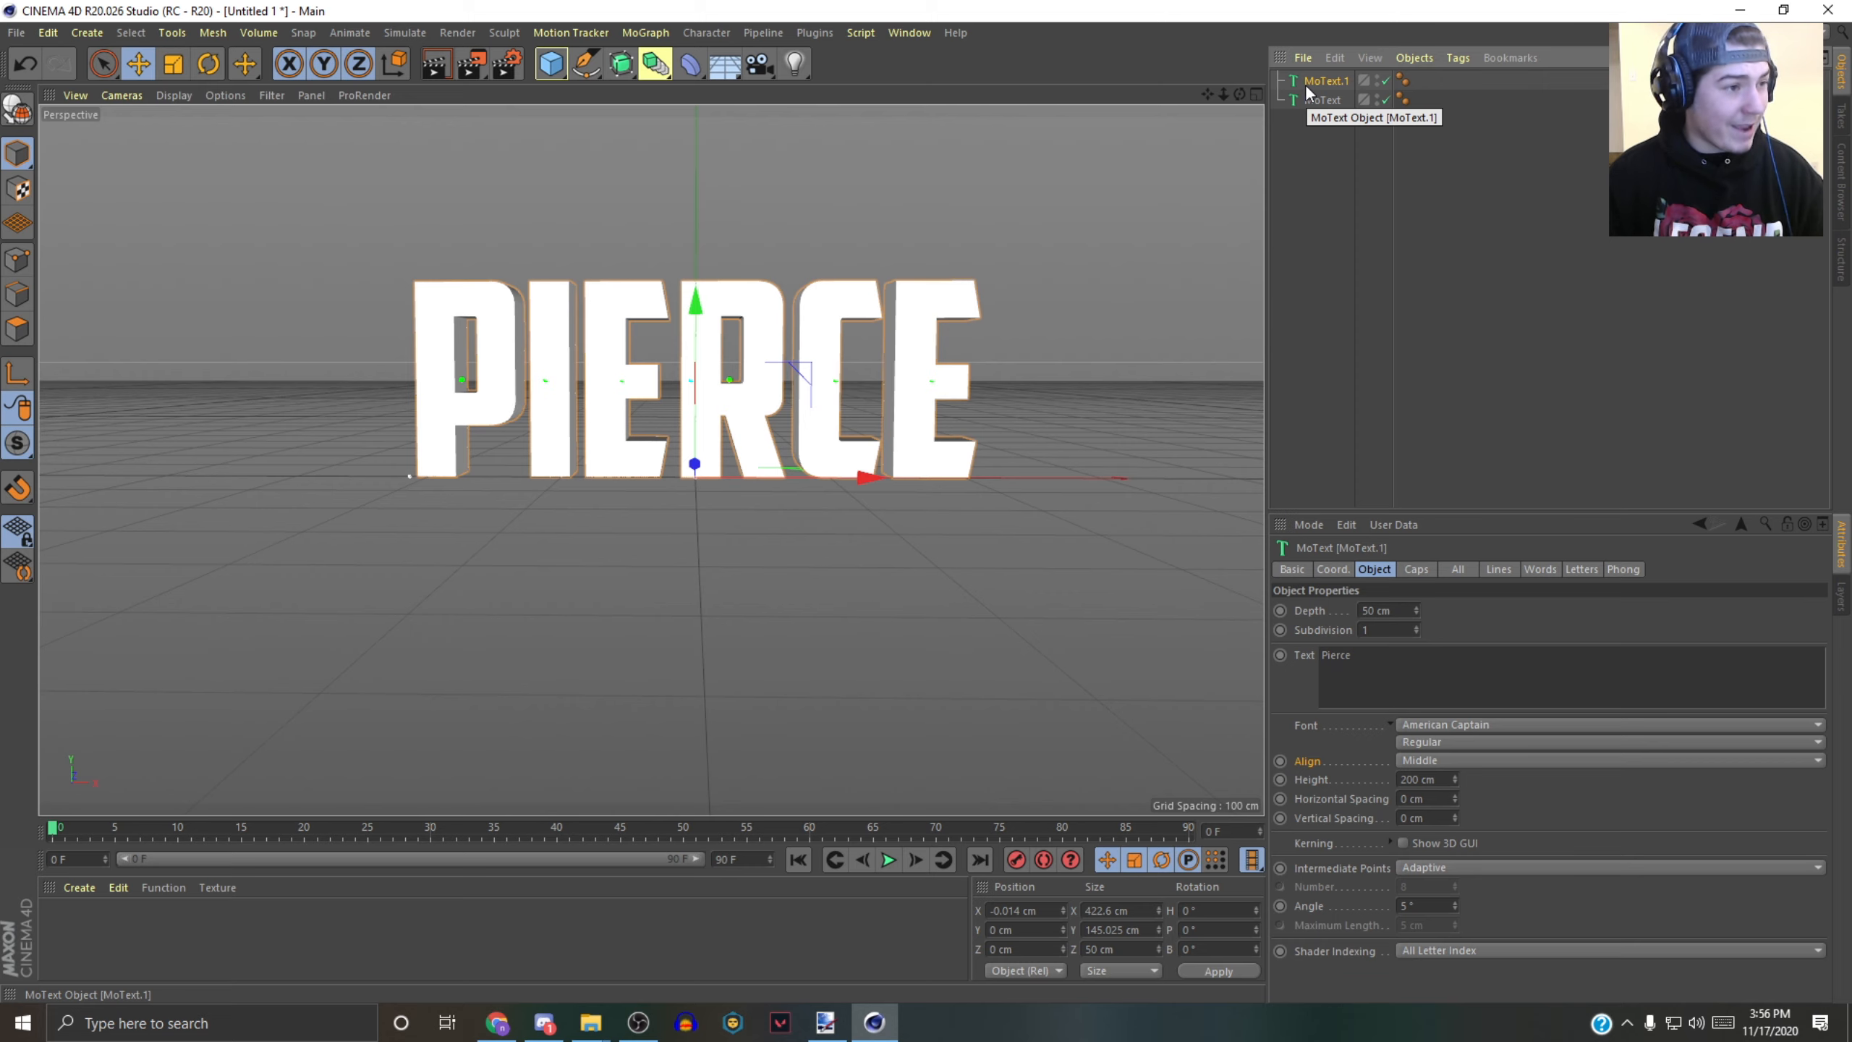
# - Set the depth of the duplicated MoText object to 30 cm
pyautogui.moveTo(1243, 94); pyautogui.dragTo(1240, 82)
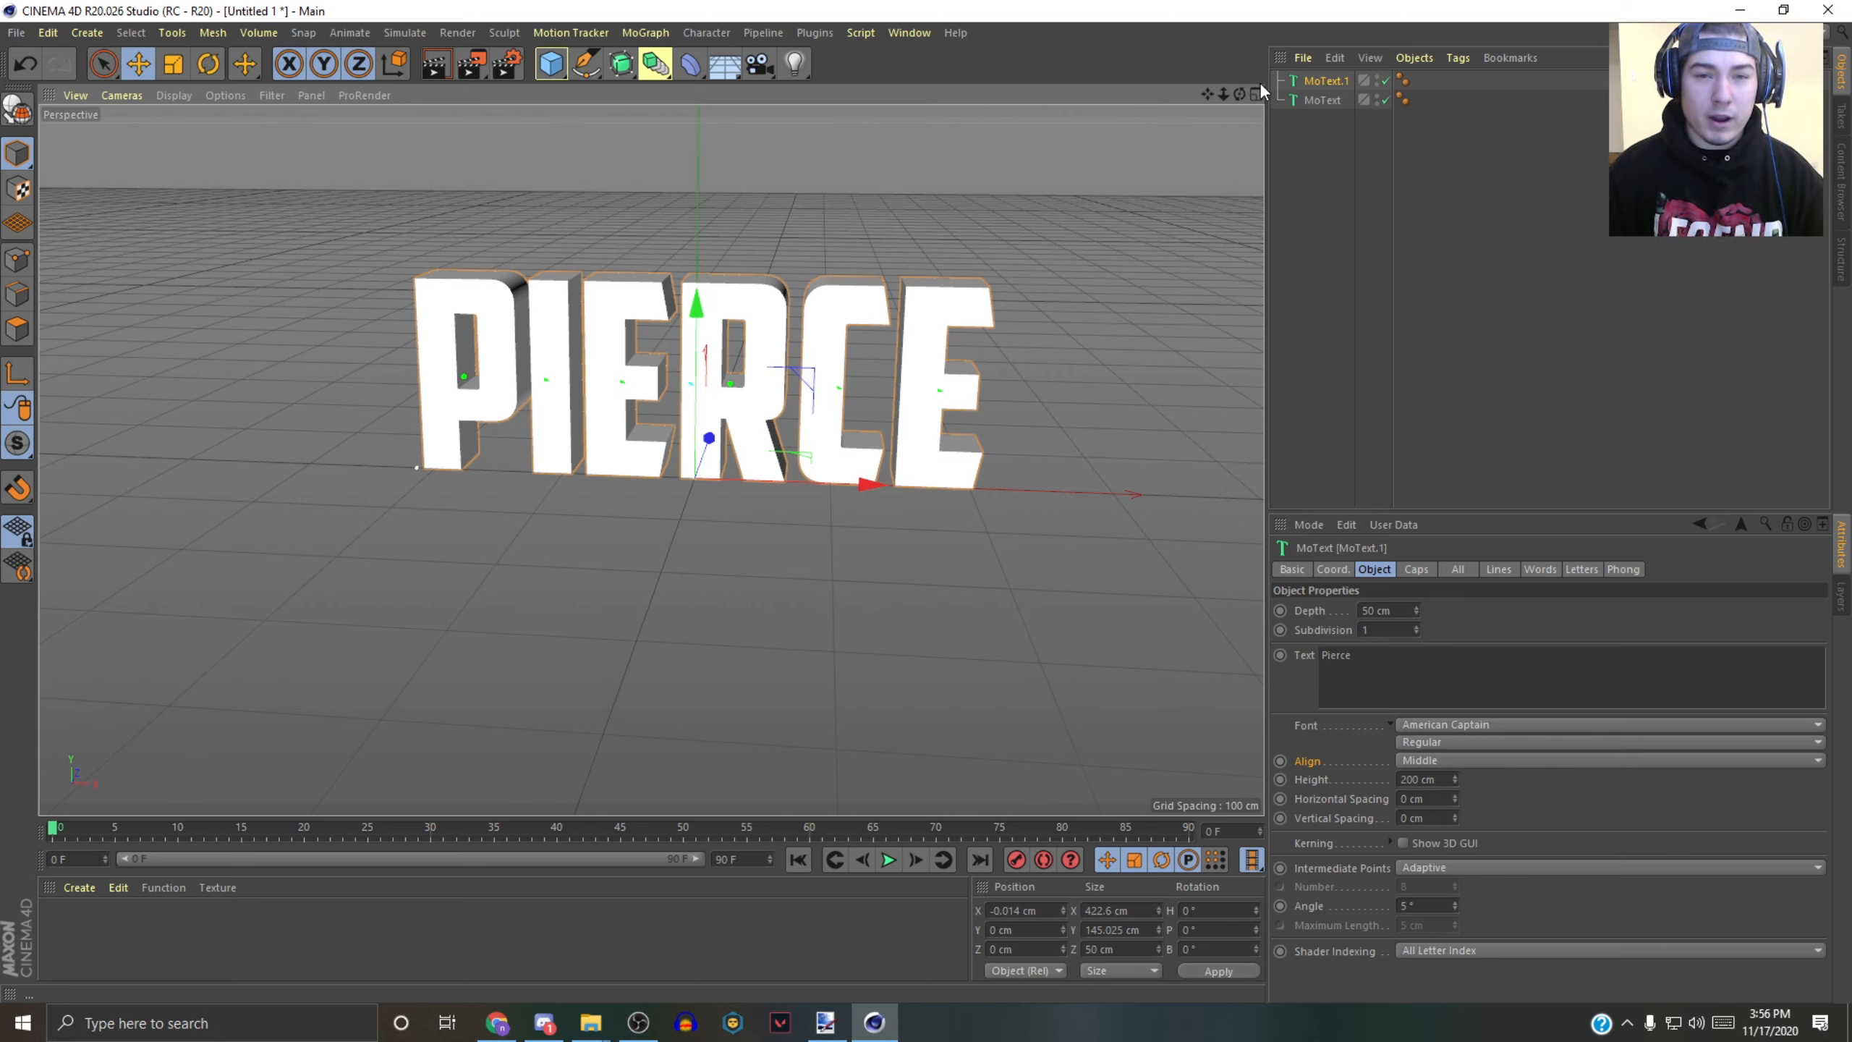
pyautogui.click(1348, 136)
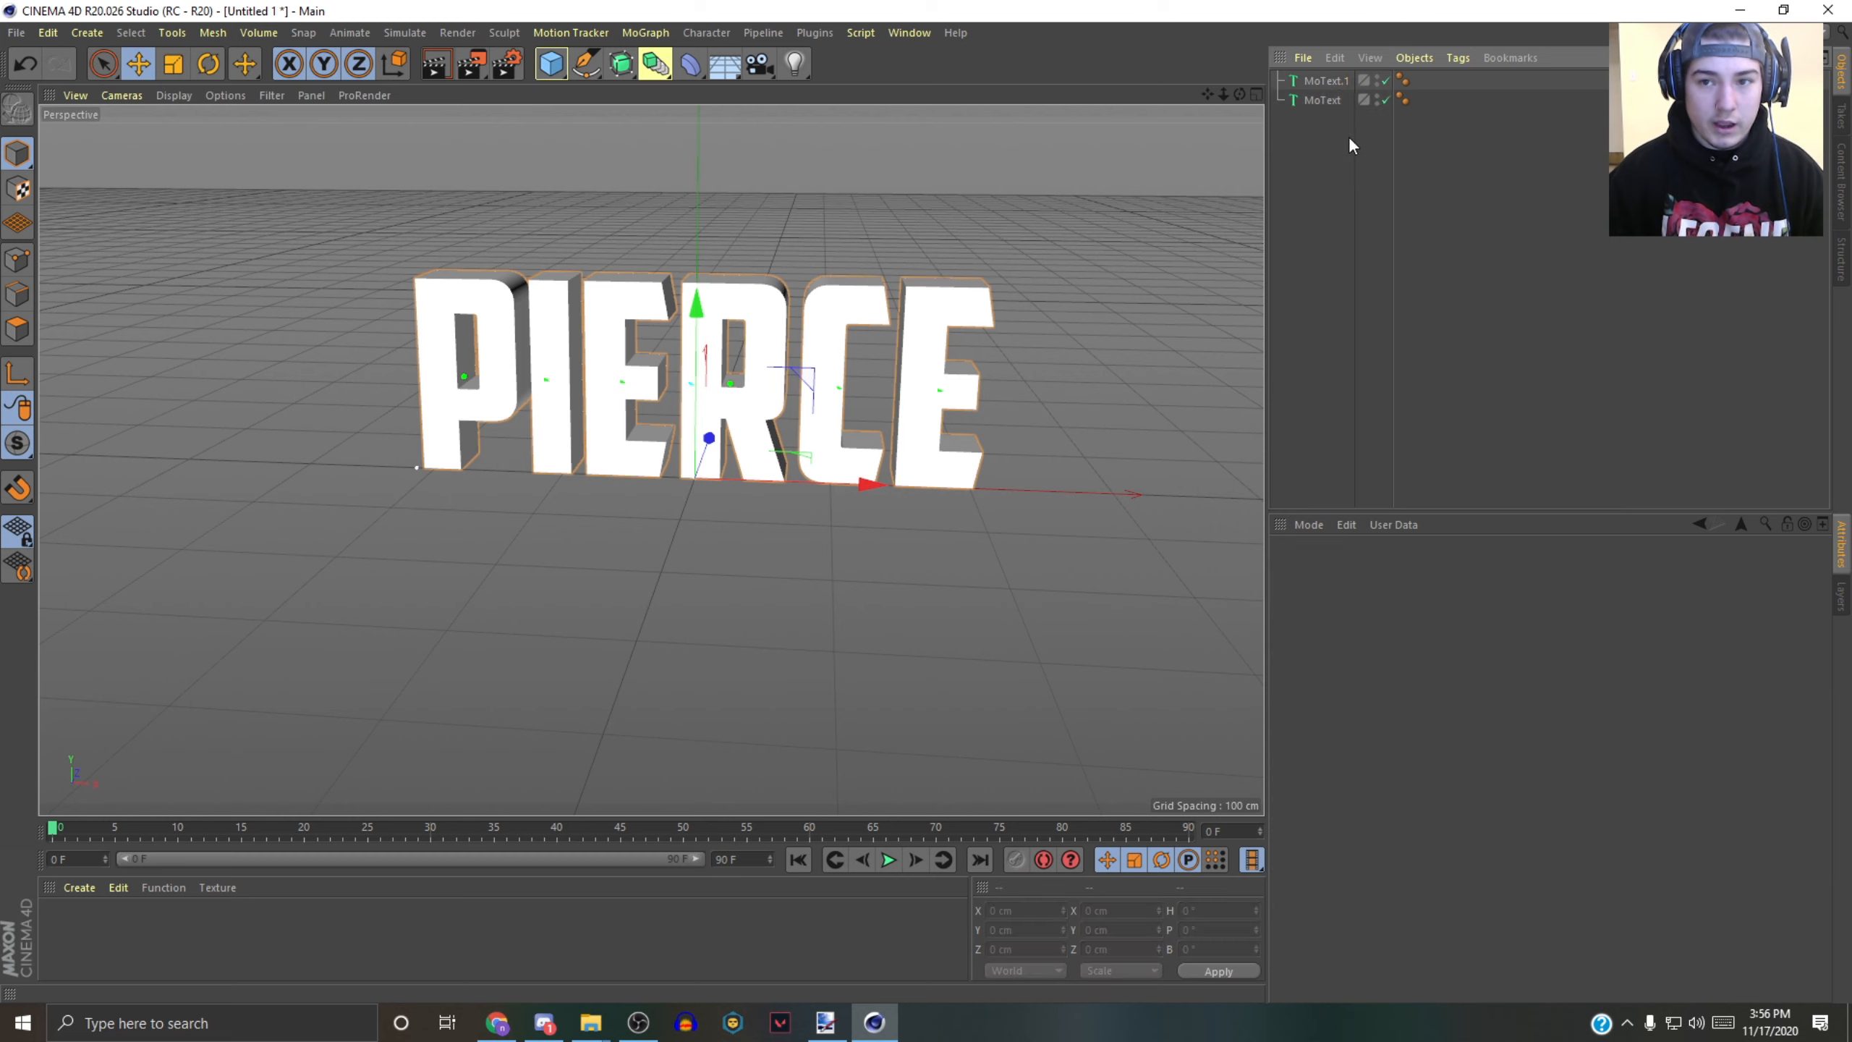
pyautogui.click(1328, 80)
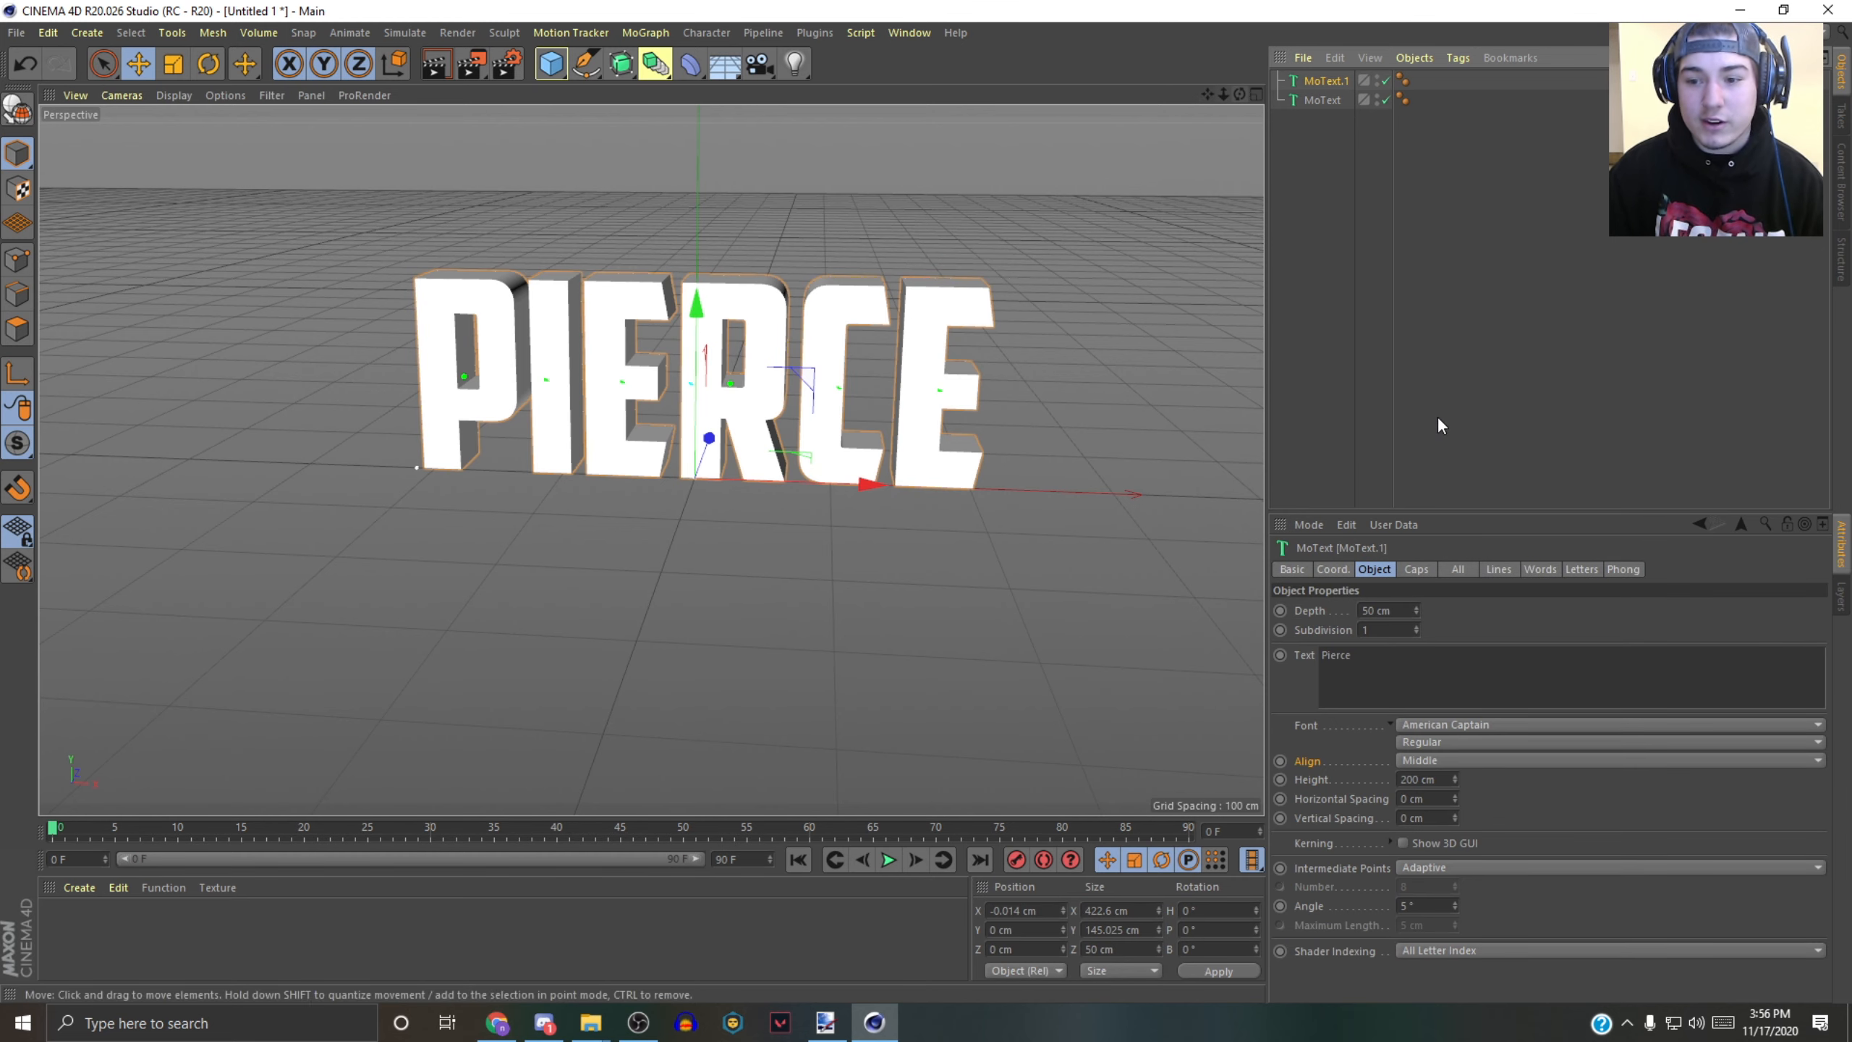
pyautogui.click(1377, 609)
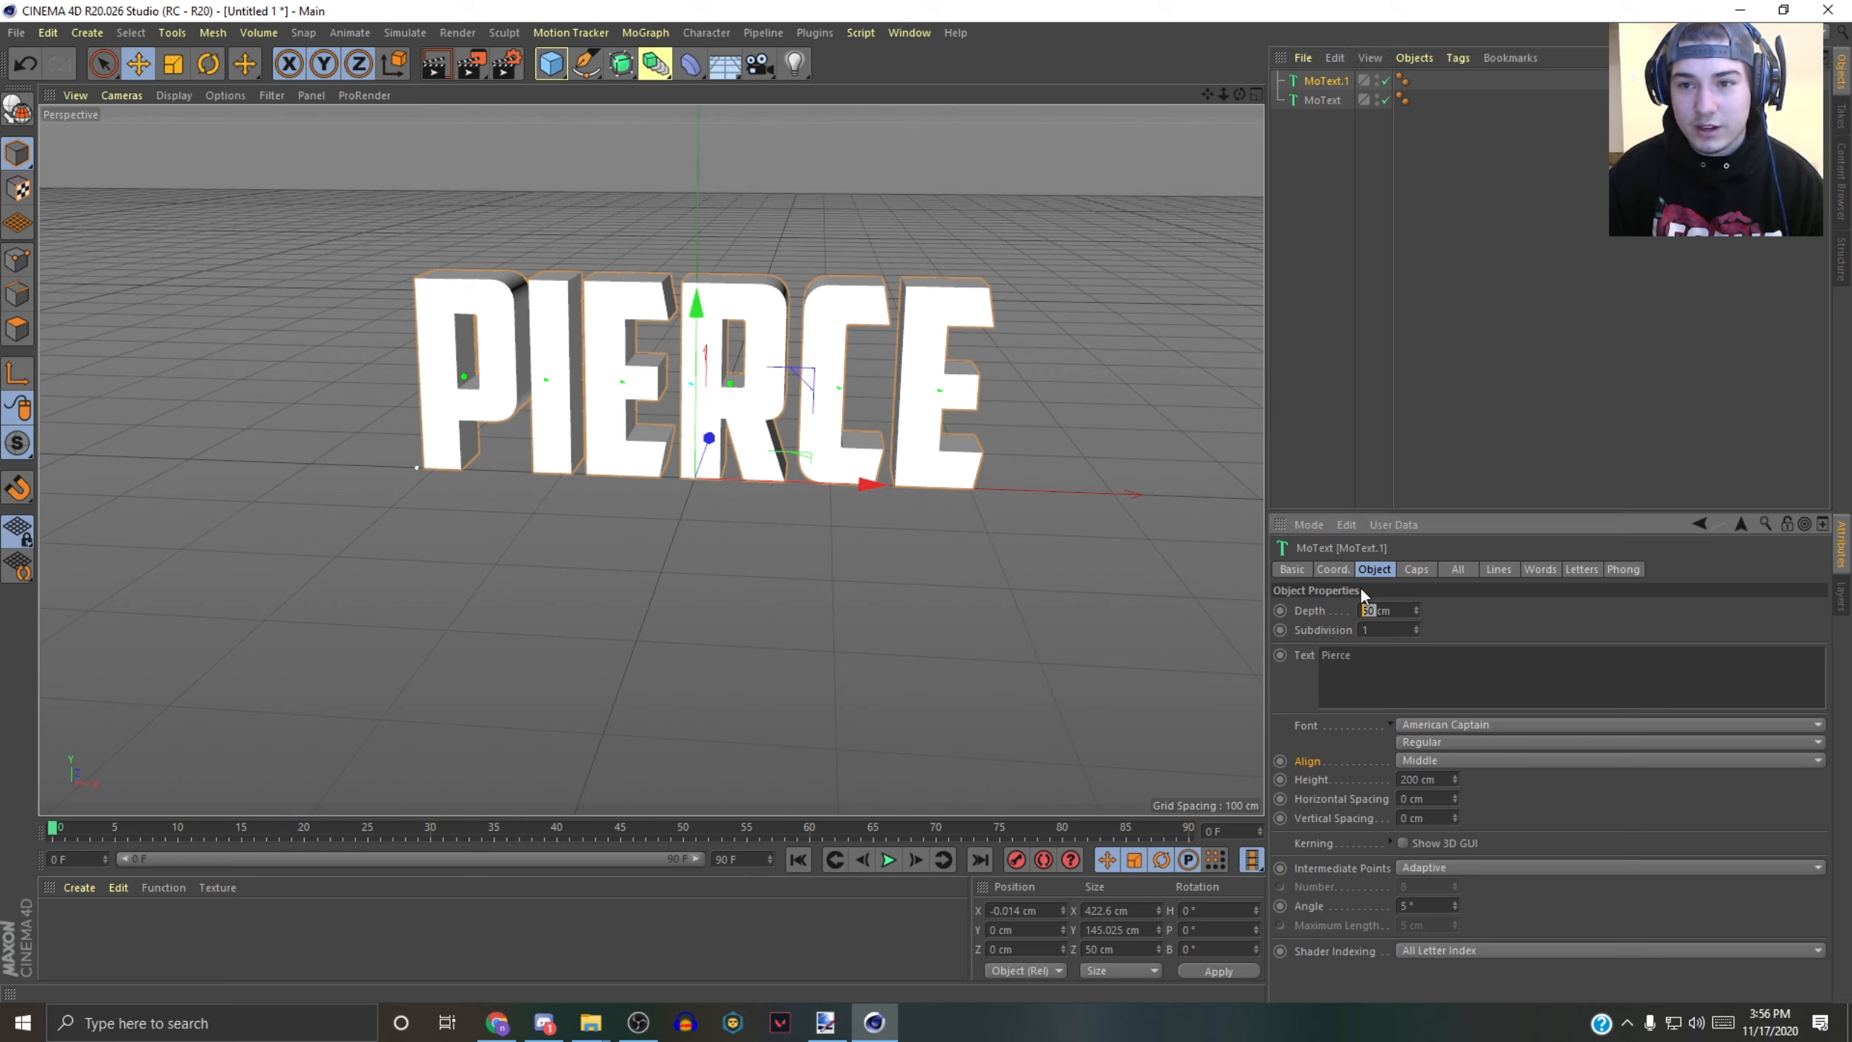
pyautogui.click(1328, 80)
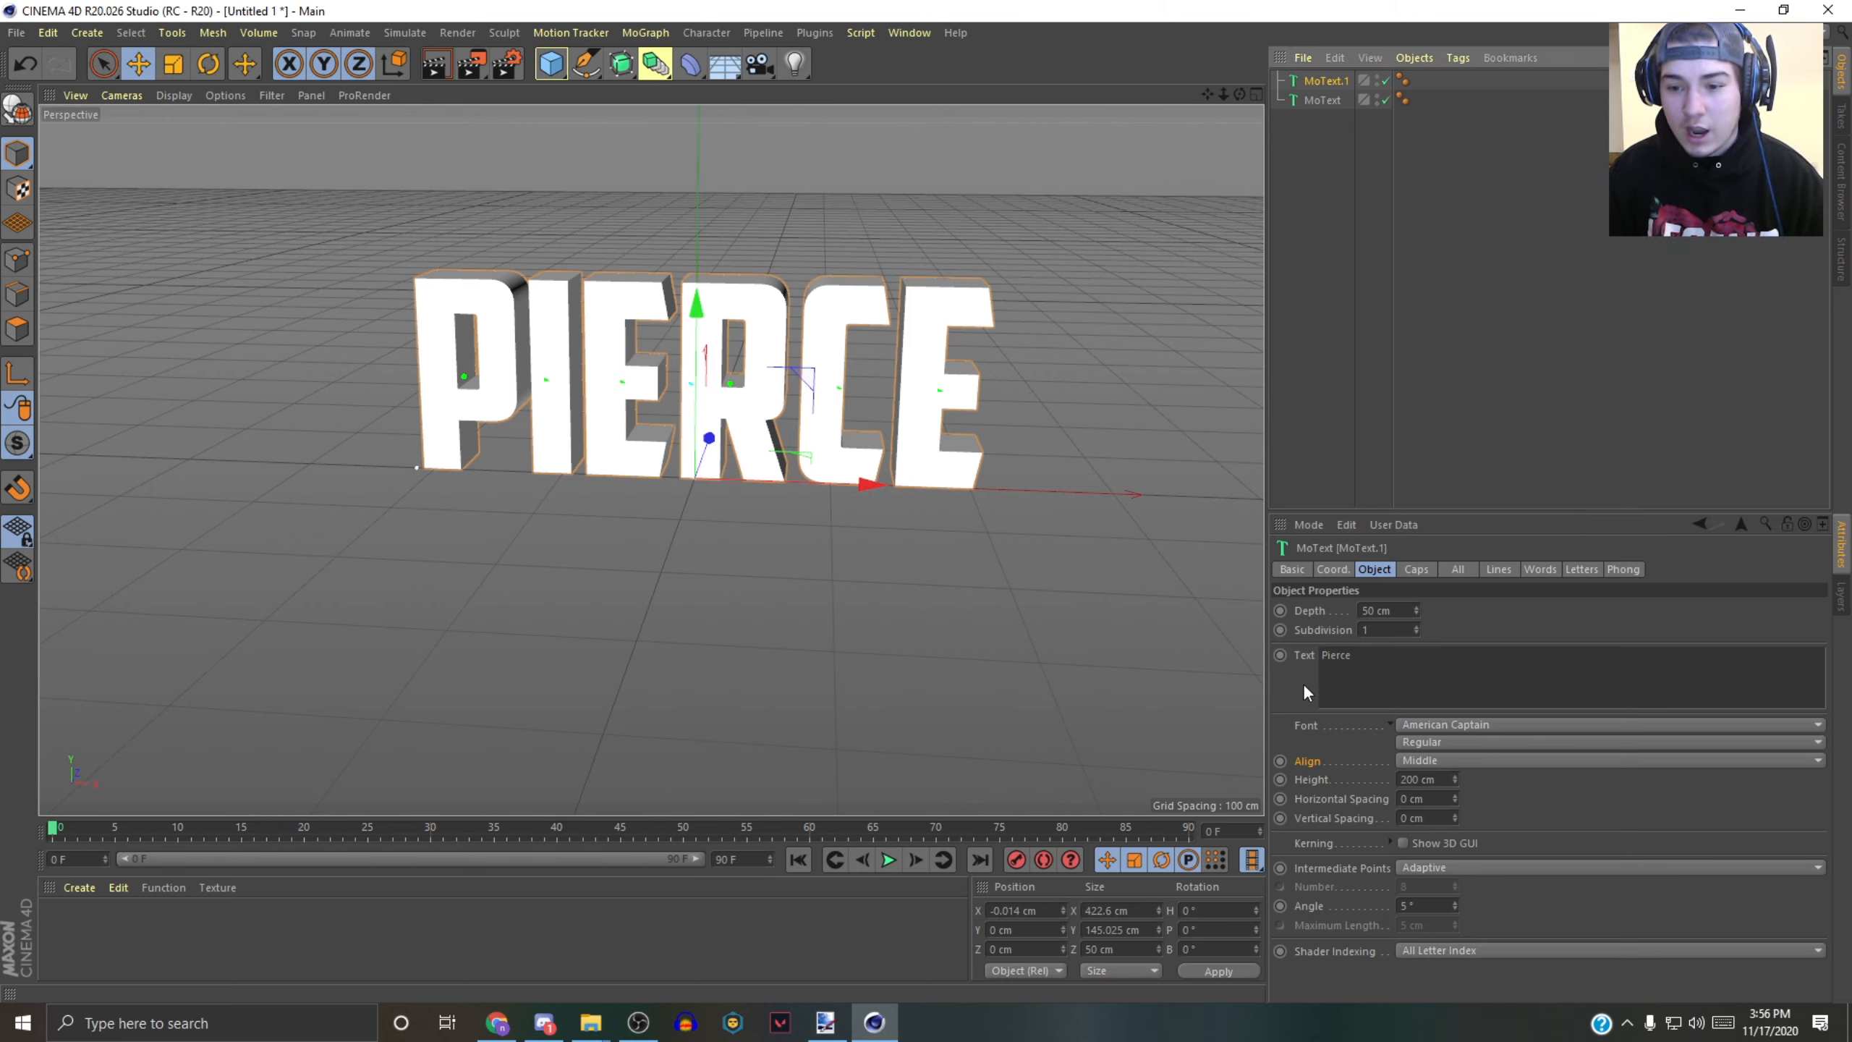
pyautogui.doubleClick(1376, 608)
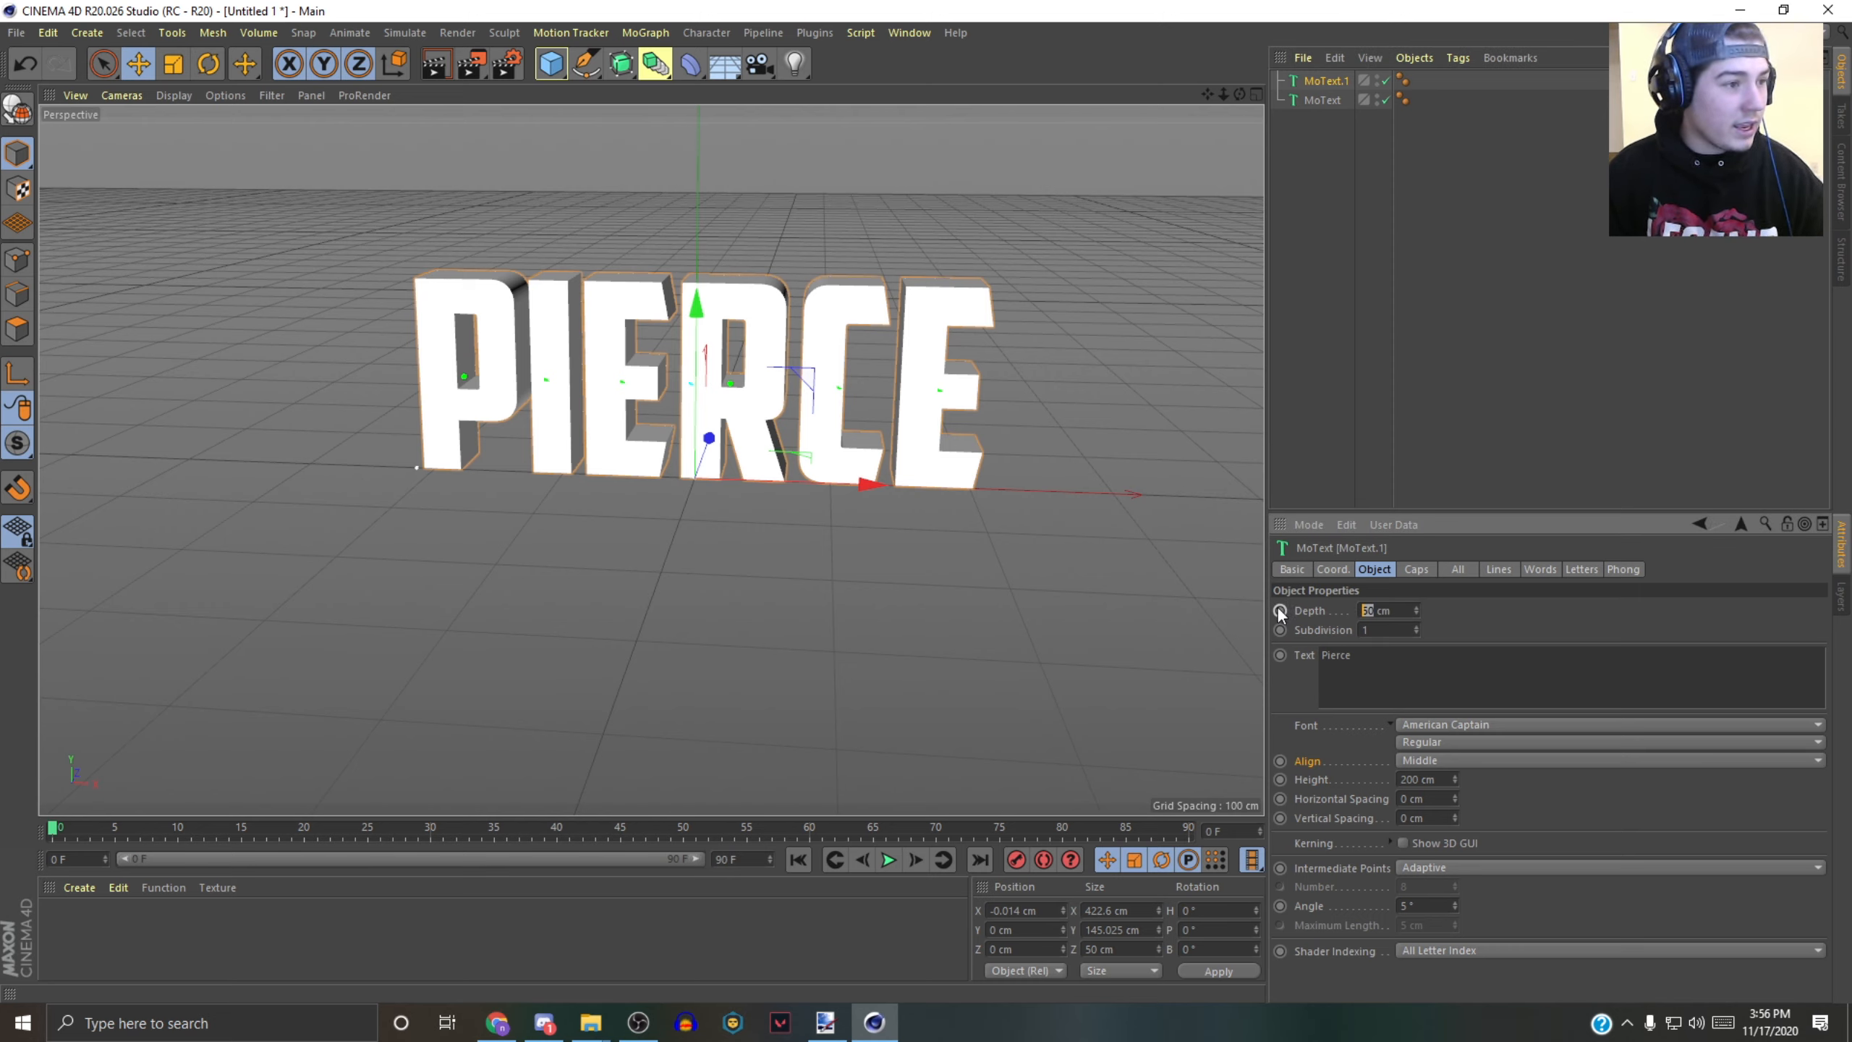
pyautogui.write('30')
pyautogui.press('Return')
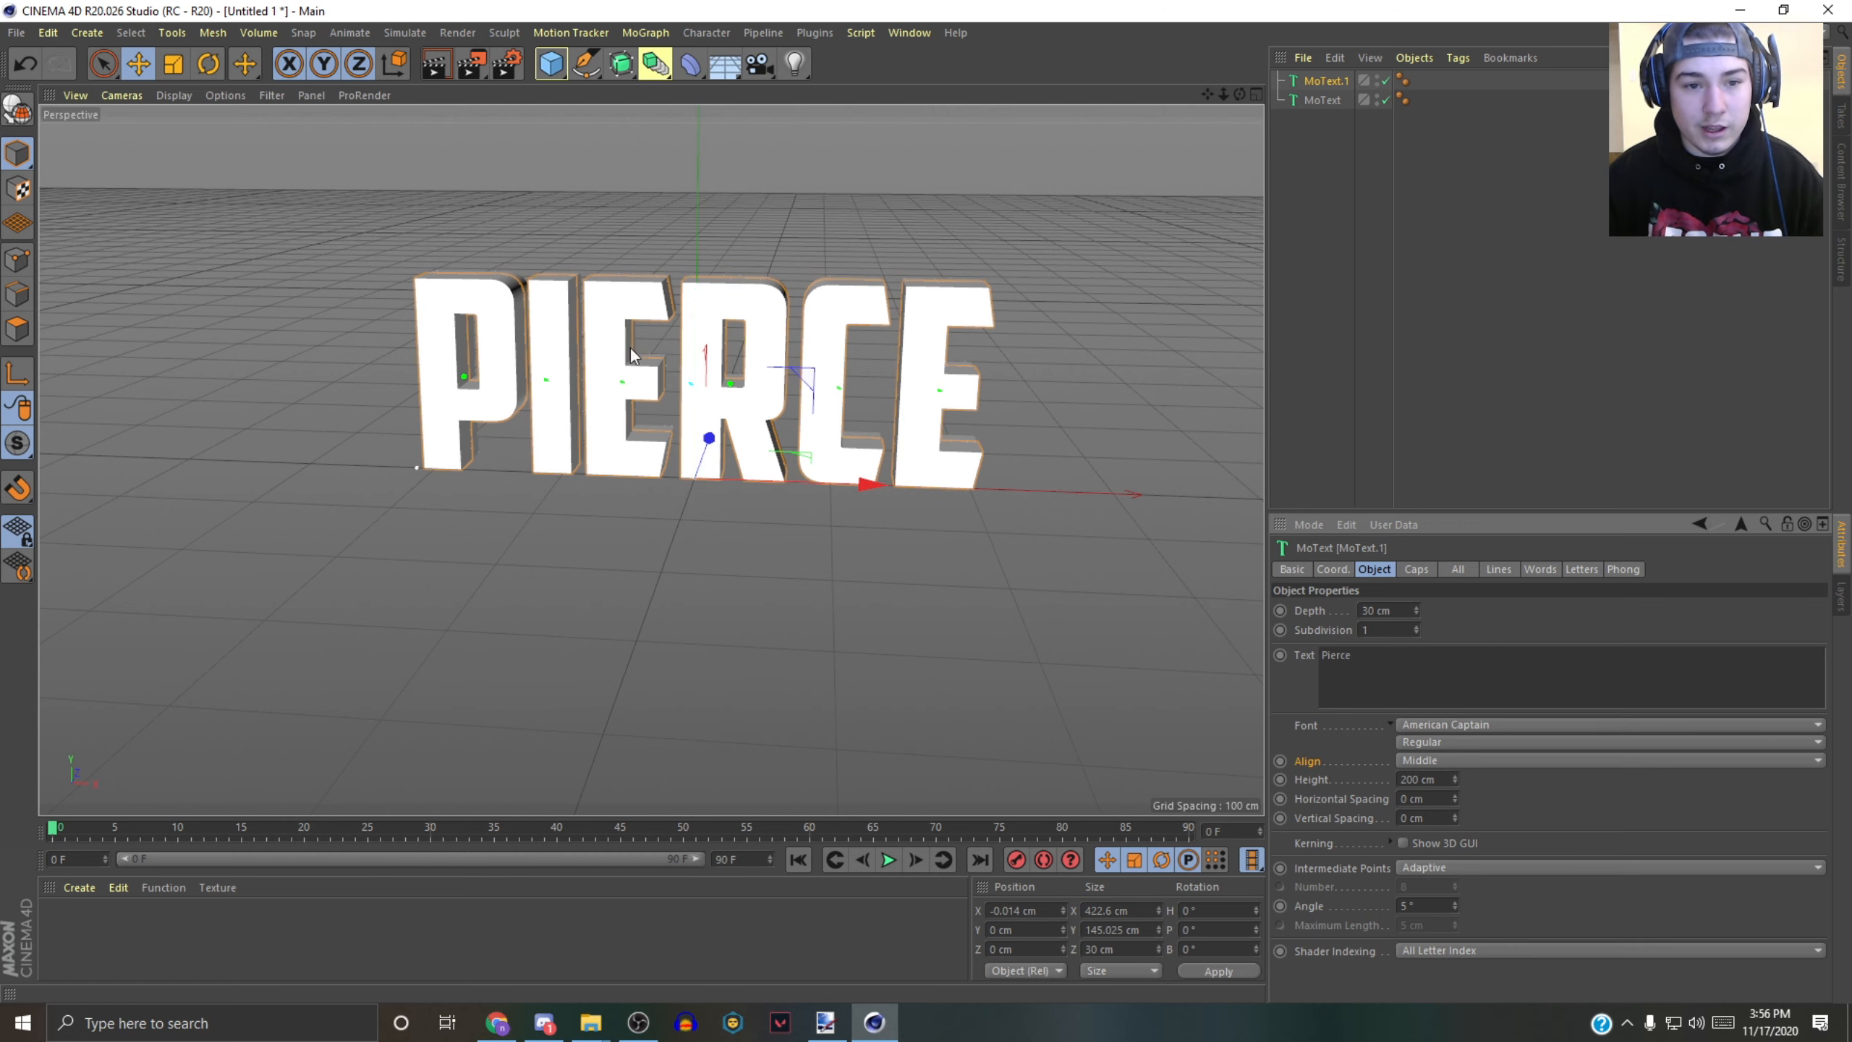
# - Change both the start and end caps of the duplicated MoText to Fillet Cap
pyautogui.click(1418, 568)
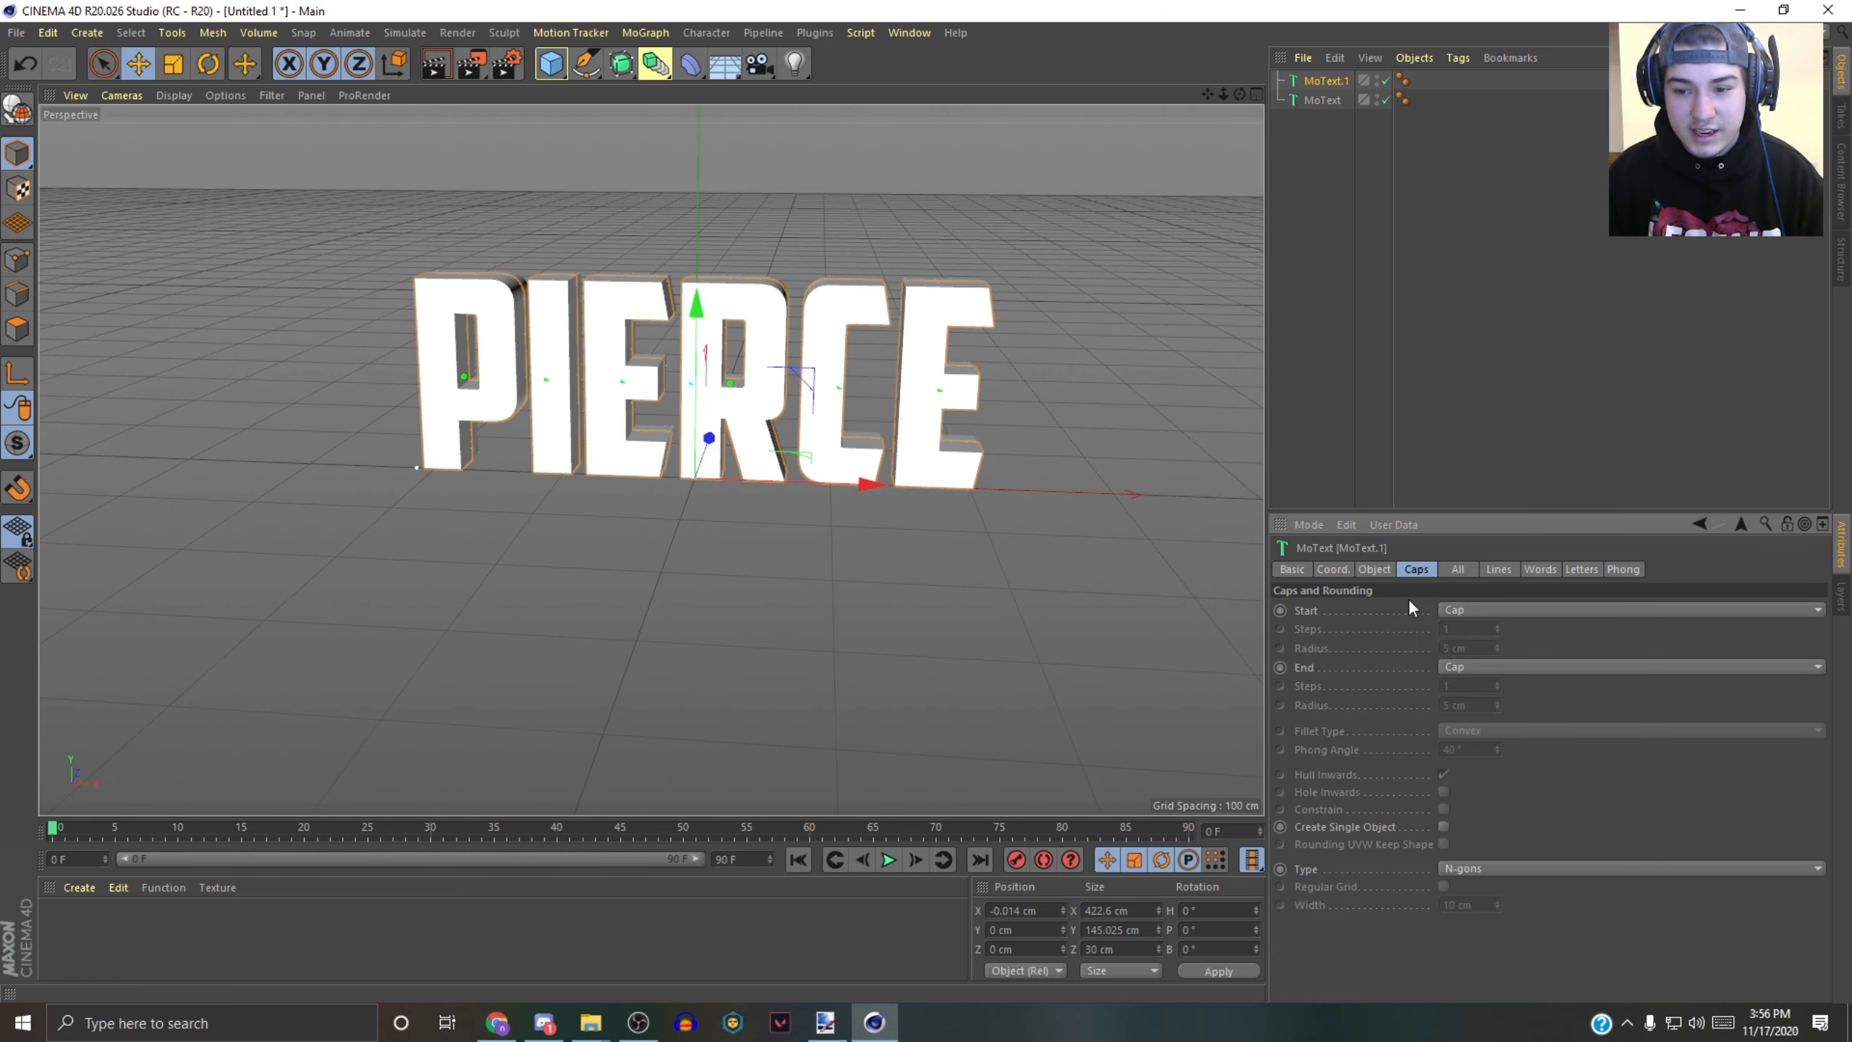
pyautogui.click(1492, 609)
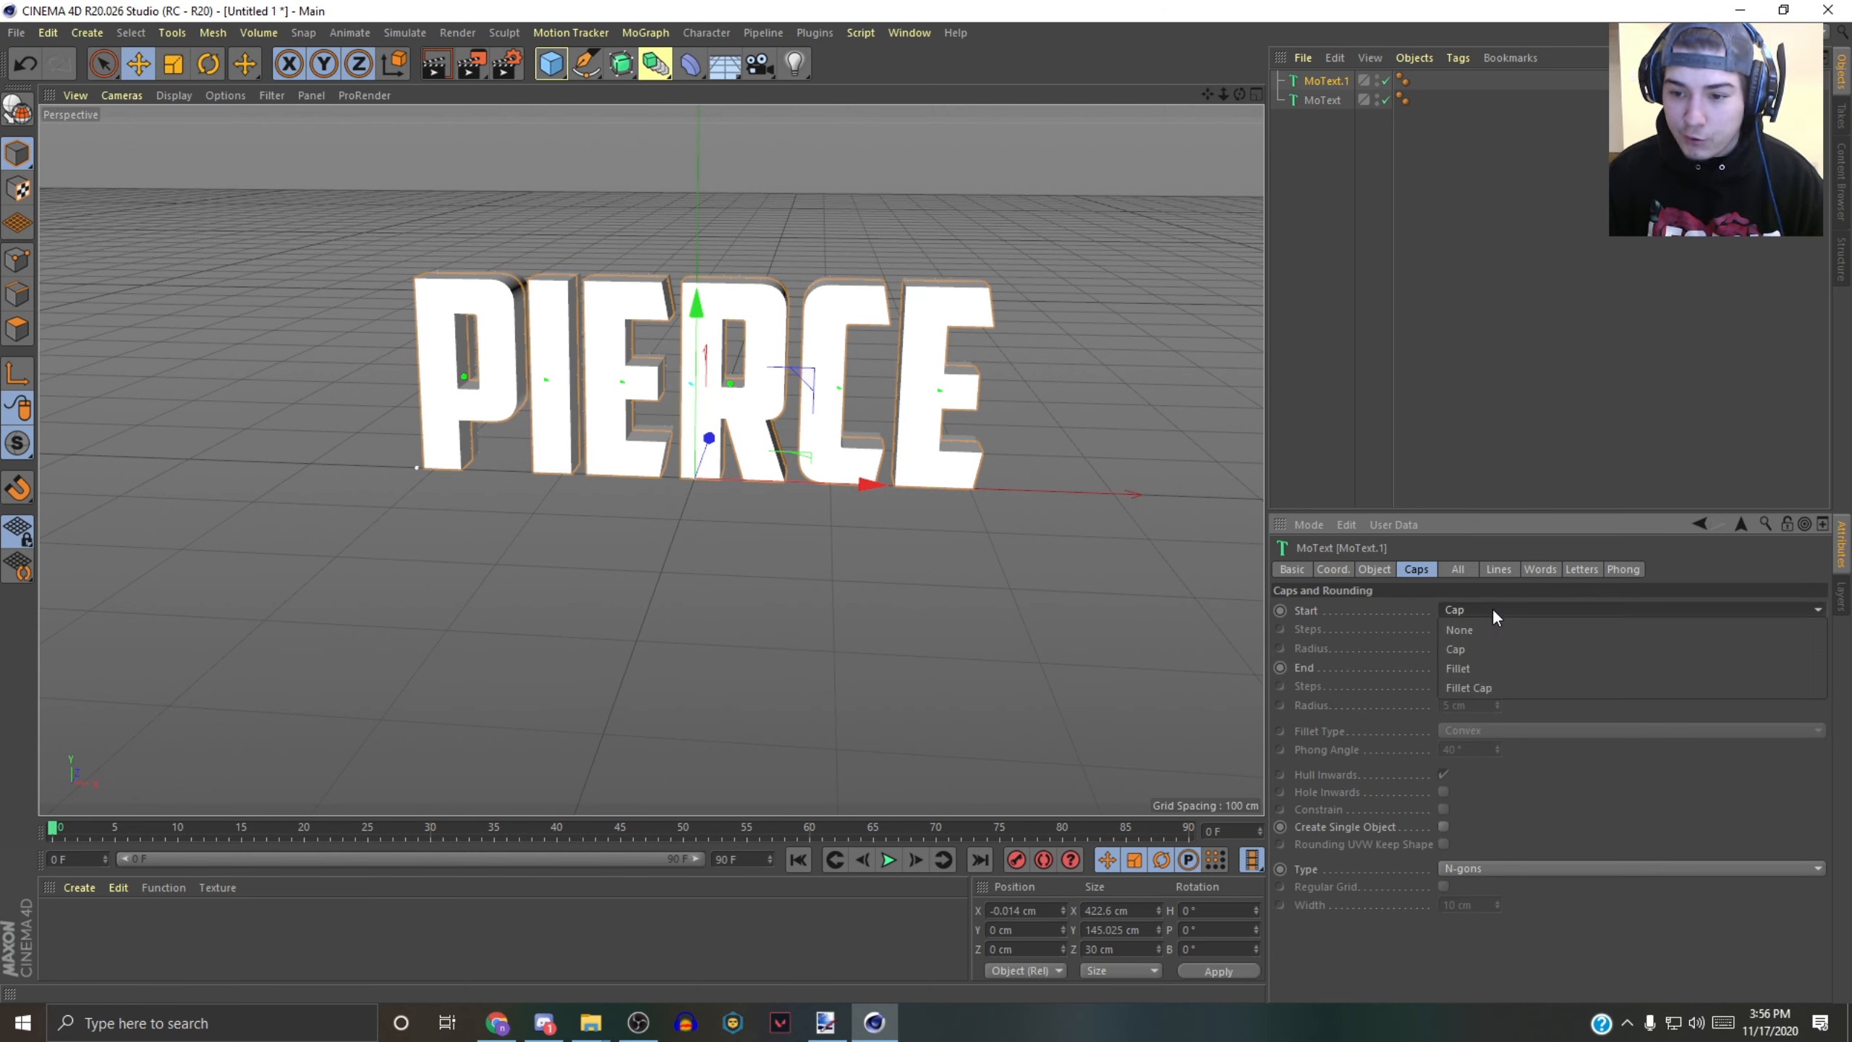
pyautogui.click(1474, 689)
pyautogui.click(1490, 666)
pyautogui.click(1469, 745)
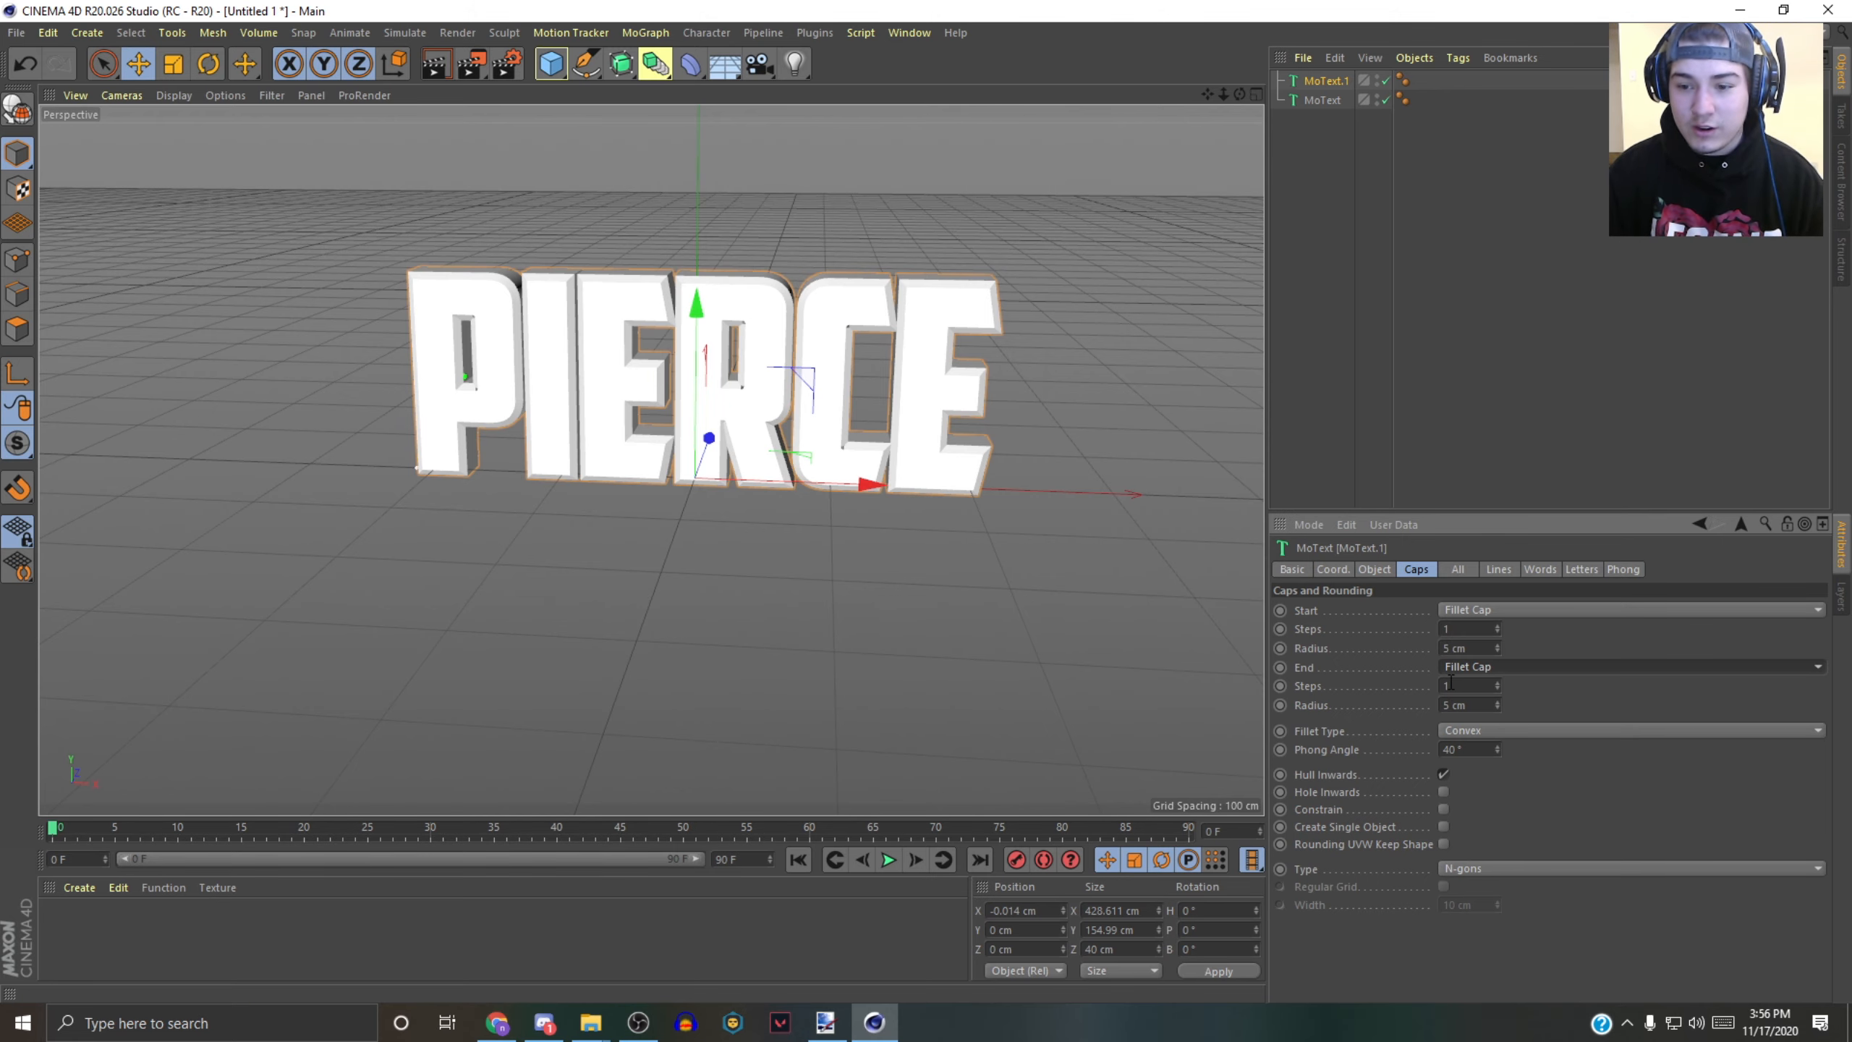
# - Inspect the two overlapping text objects and the bevelled outline from several angles, undoing any accidental movement
pyautogui.moveTo(1239, 95); pyautogui.dragTo(1005, 339)
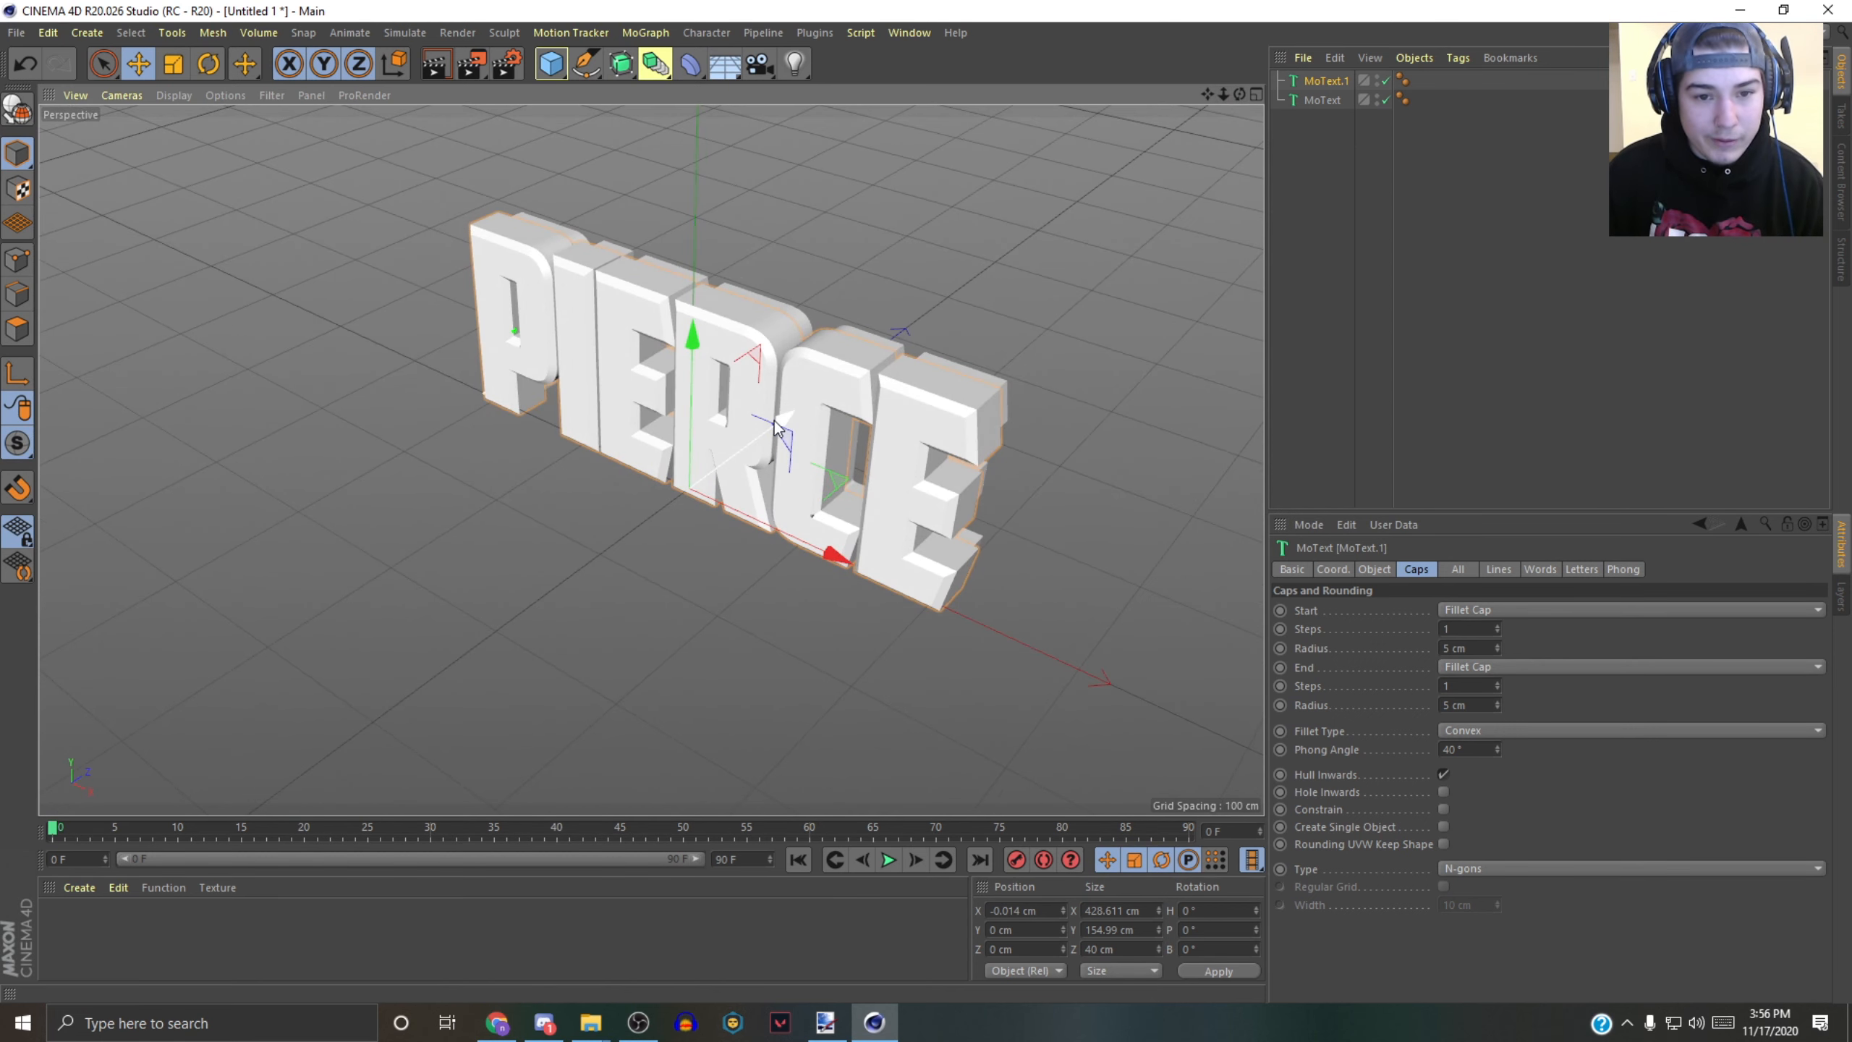
pyautogui.moveTo(779, 428); pyautogui.dragTo(776, 429)
pyautogui.hotkey('ctrl', 'z')
pyautogui.moveTo(1238, 94); pyautogui.dragTo(1049, 109)
pyautogui.moveTo(749, 513); pyautogui.dragTo(752, 508)
pyautogui.click(1193, 190)
pyautogui.moveTo(1238, 94); pyautogui.dragTo(1452, 29)
pyautogui.moveTo(1207, 94); pyautogui.dragTo(1346, 1)
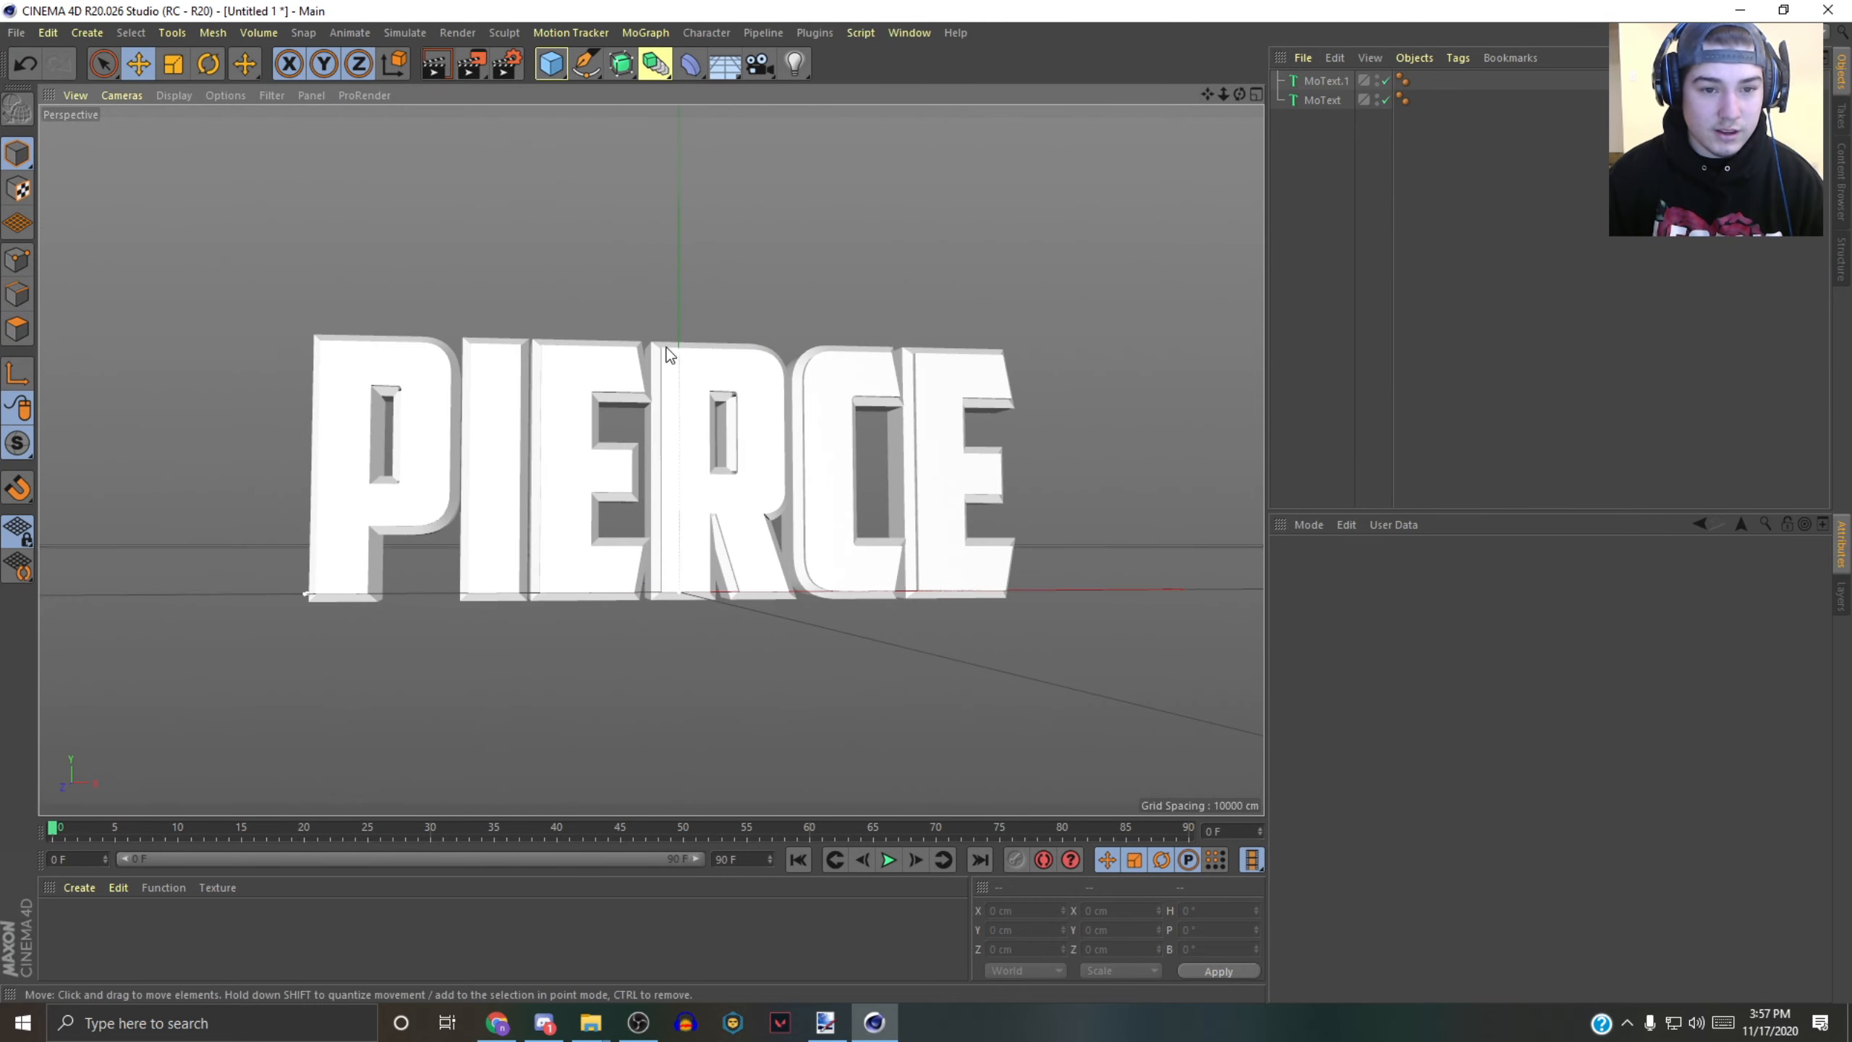
pyautogui.moveTo(1238, 95); pyautogui.dragTo(1235, 42)
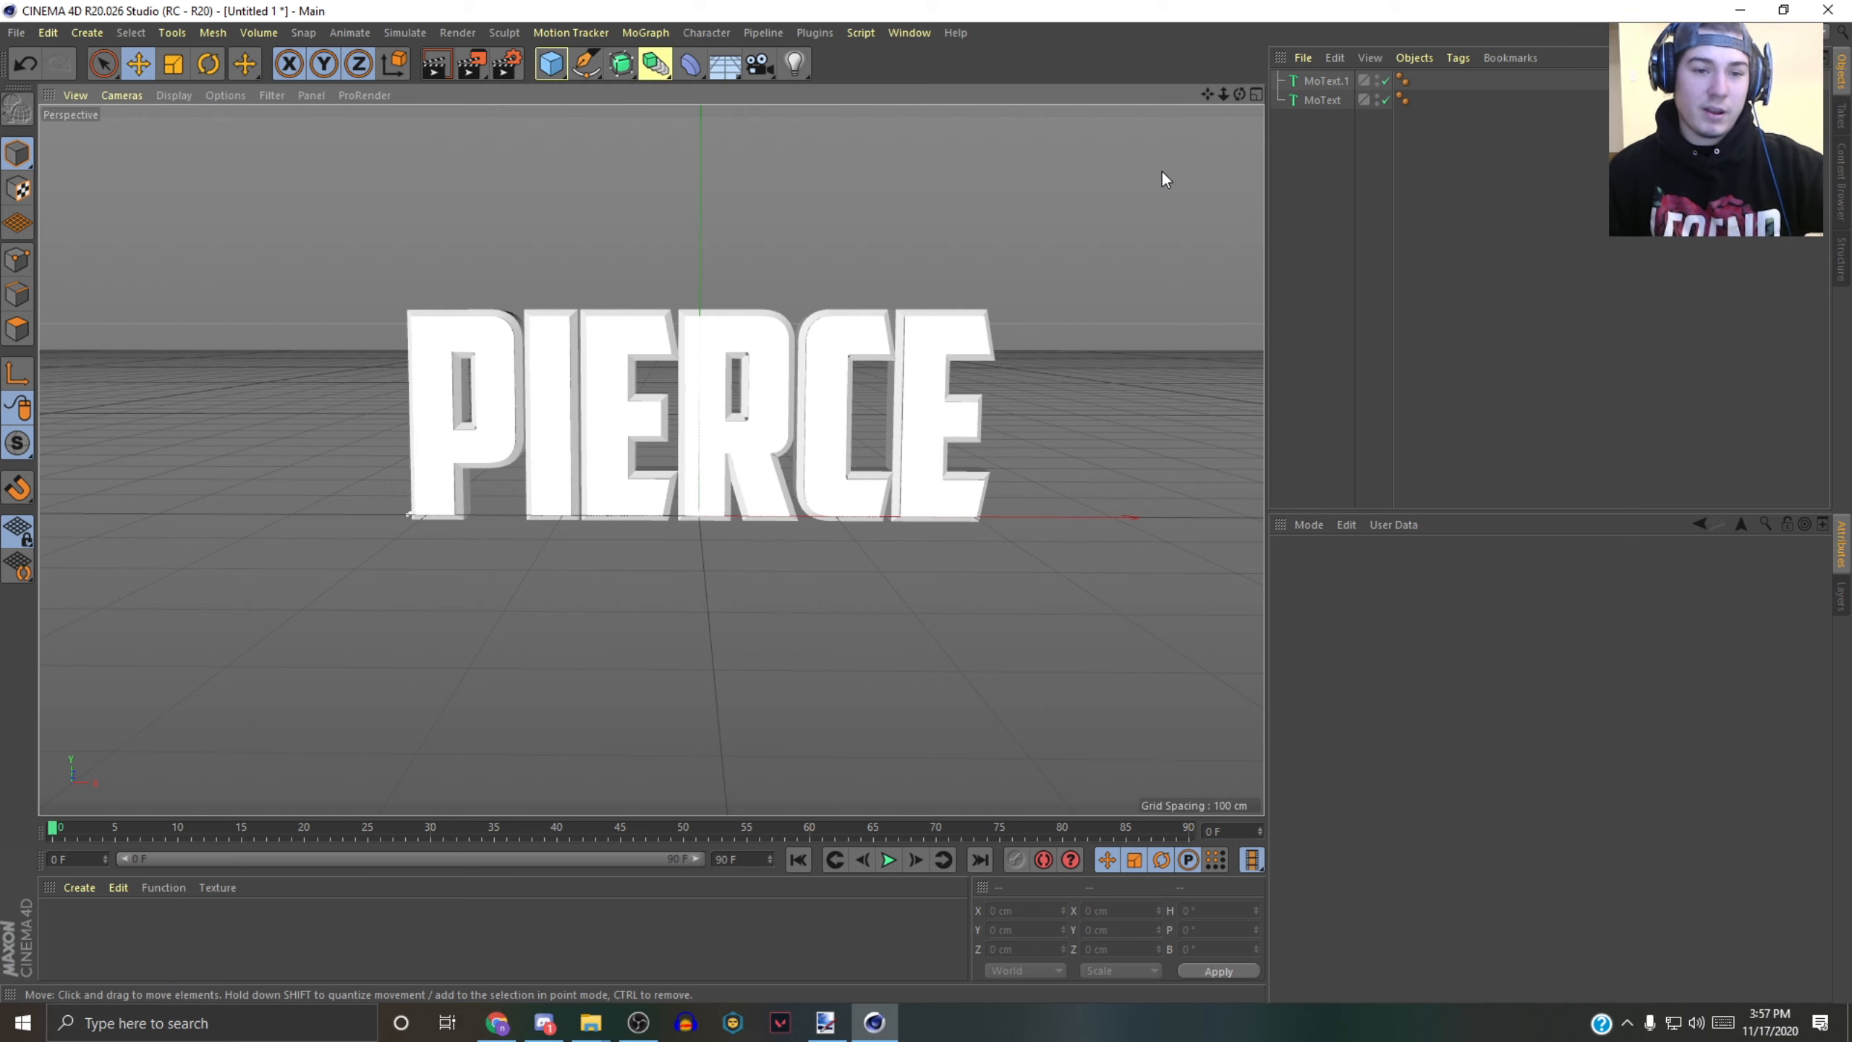
pyautogui.click(1325, 80)
pyautogui.keyDown('shift'); pyautogui.click(1316, 101); pyautogui.keyUp('shift')
pyautogui.click(1333, 170)
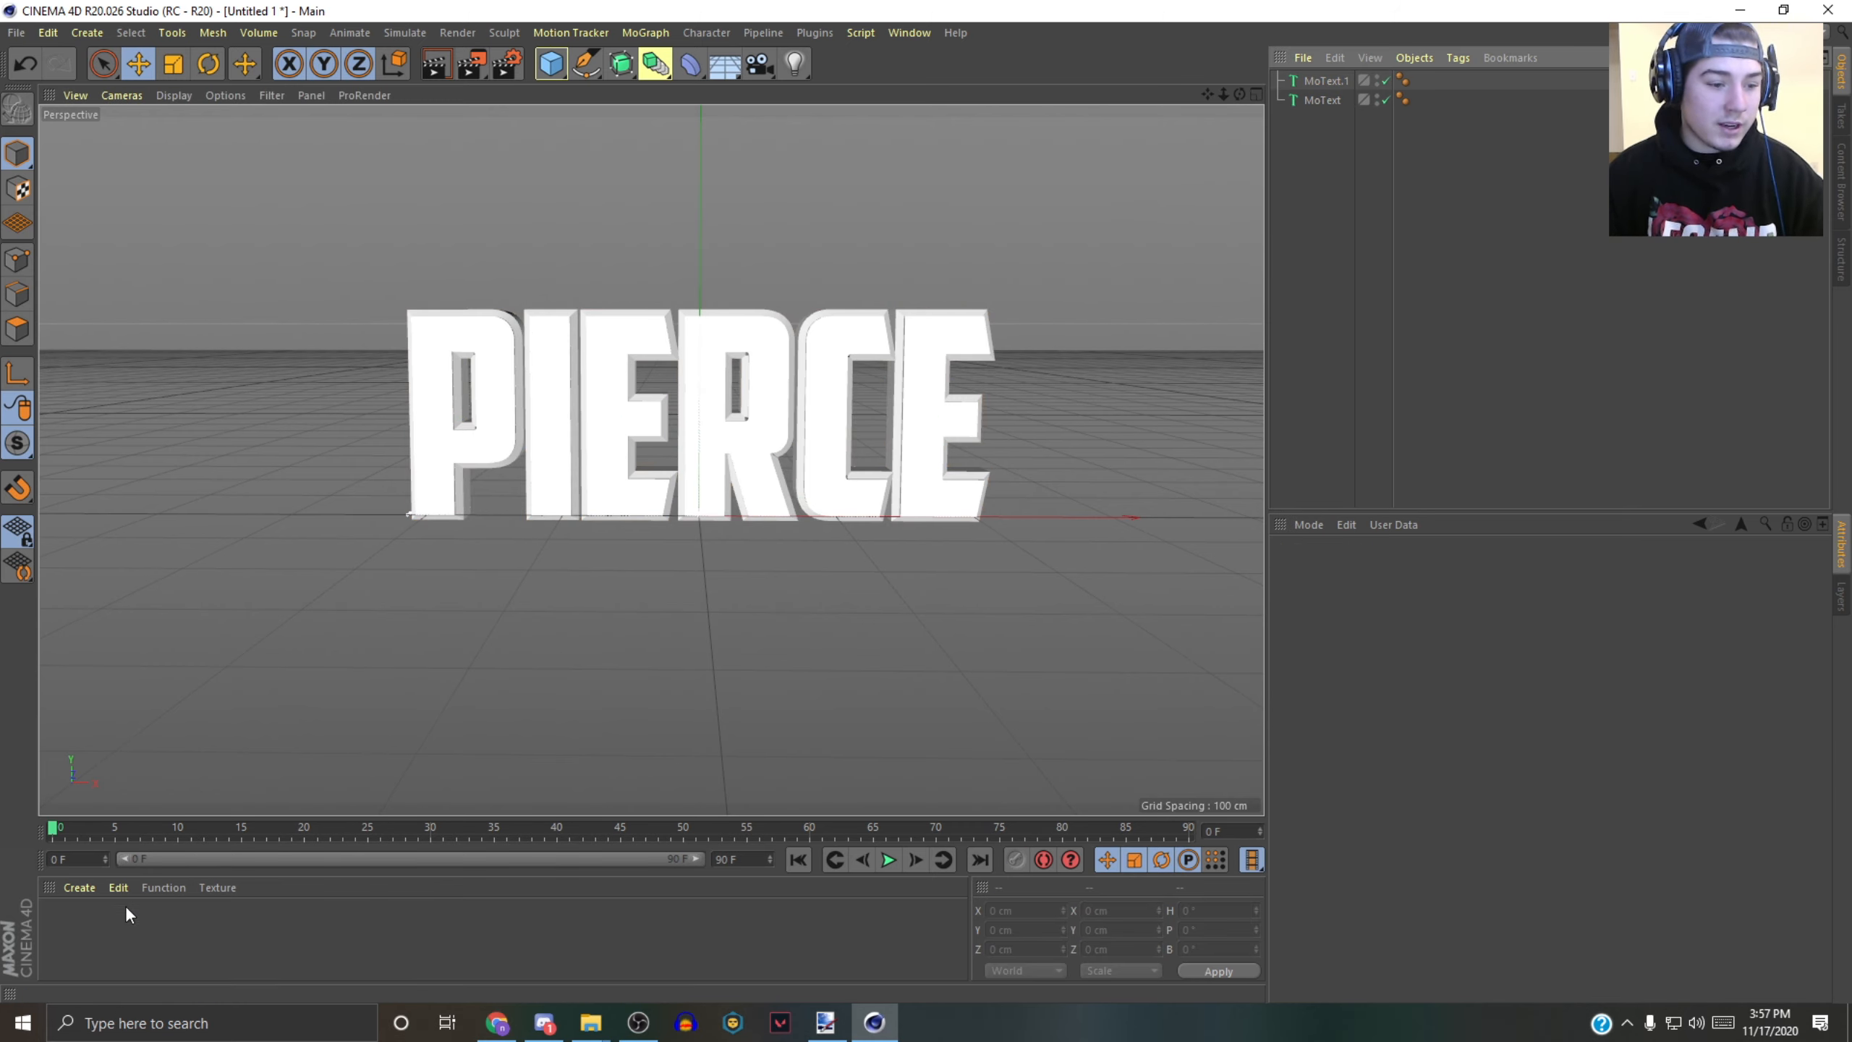
# - Create two new standard materials for the two text objects
pyautogui.click(71, 887)
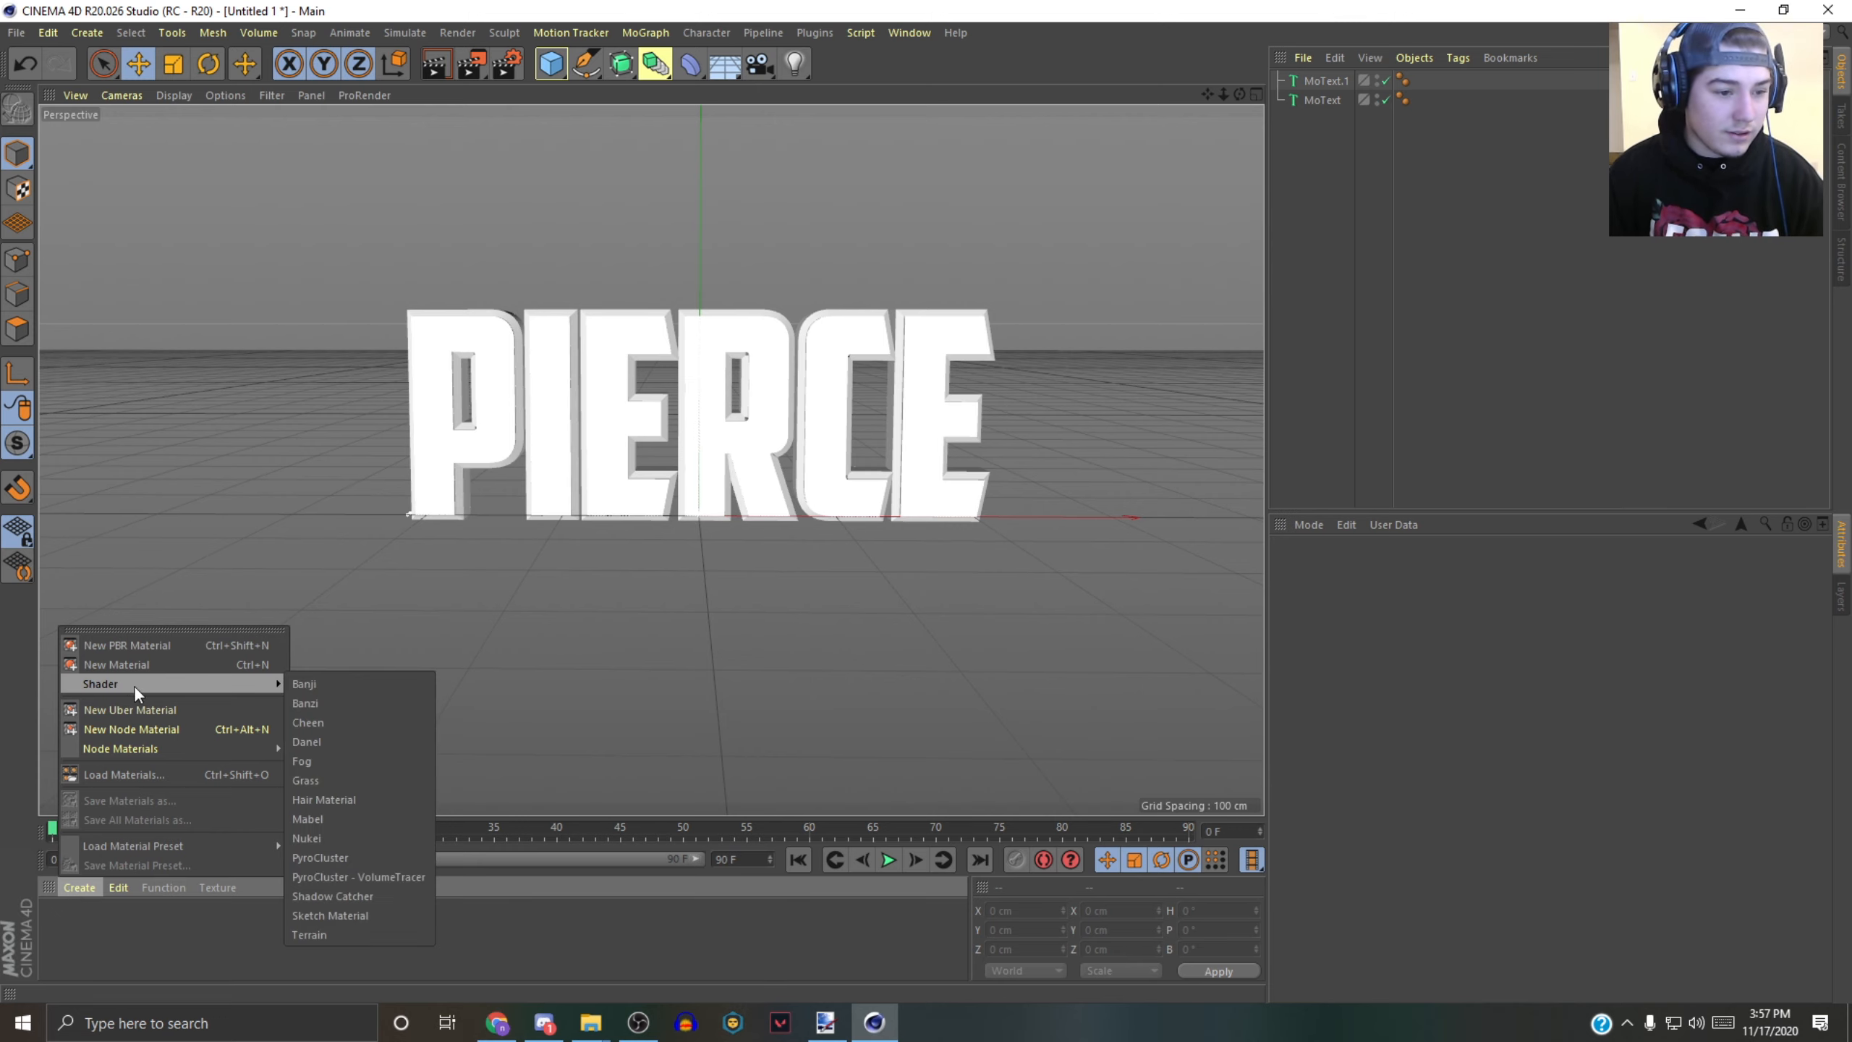
pyautogui.click(120, 664)
pyautogui.click(78, 888)
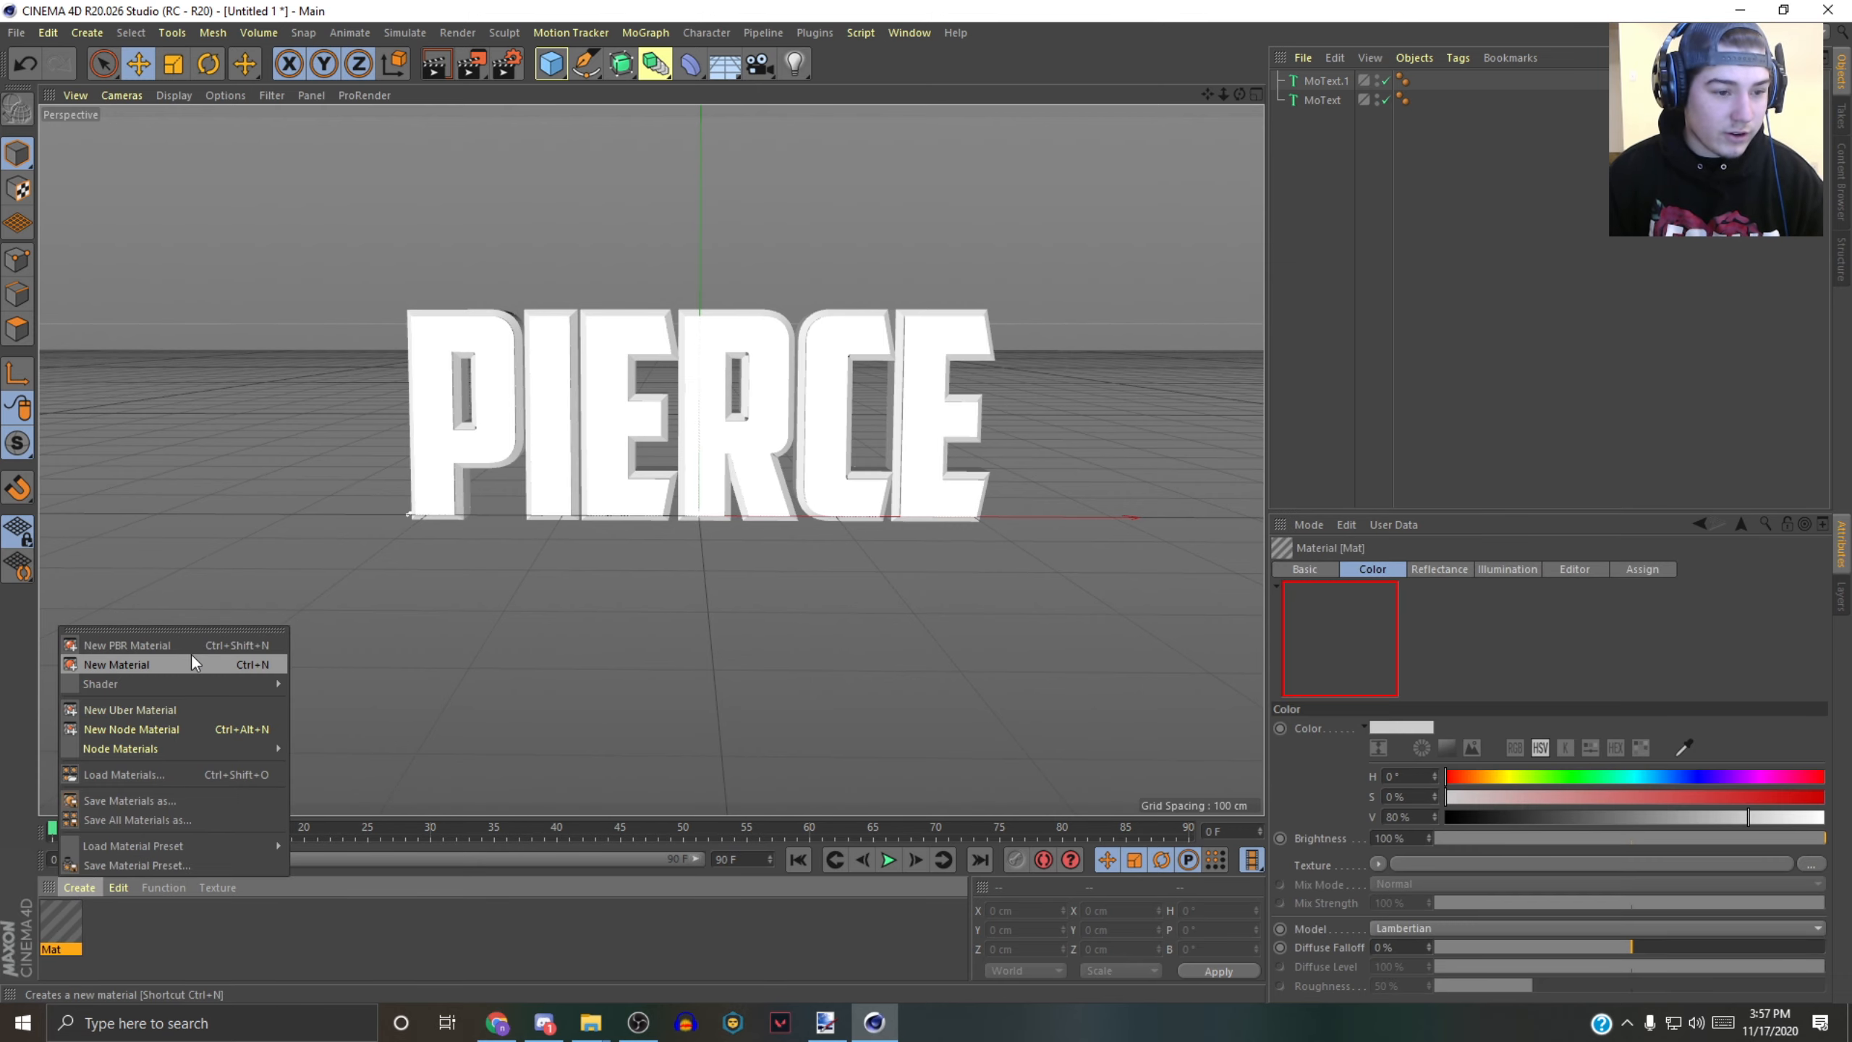
pyautogui.click(116, 664)
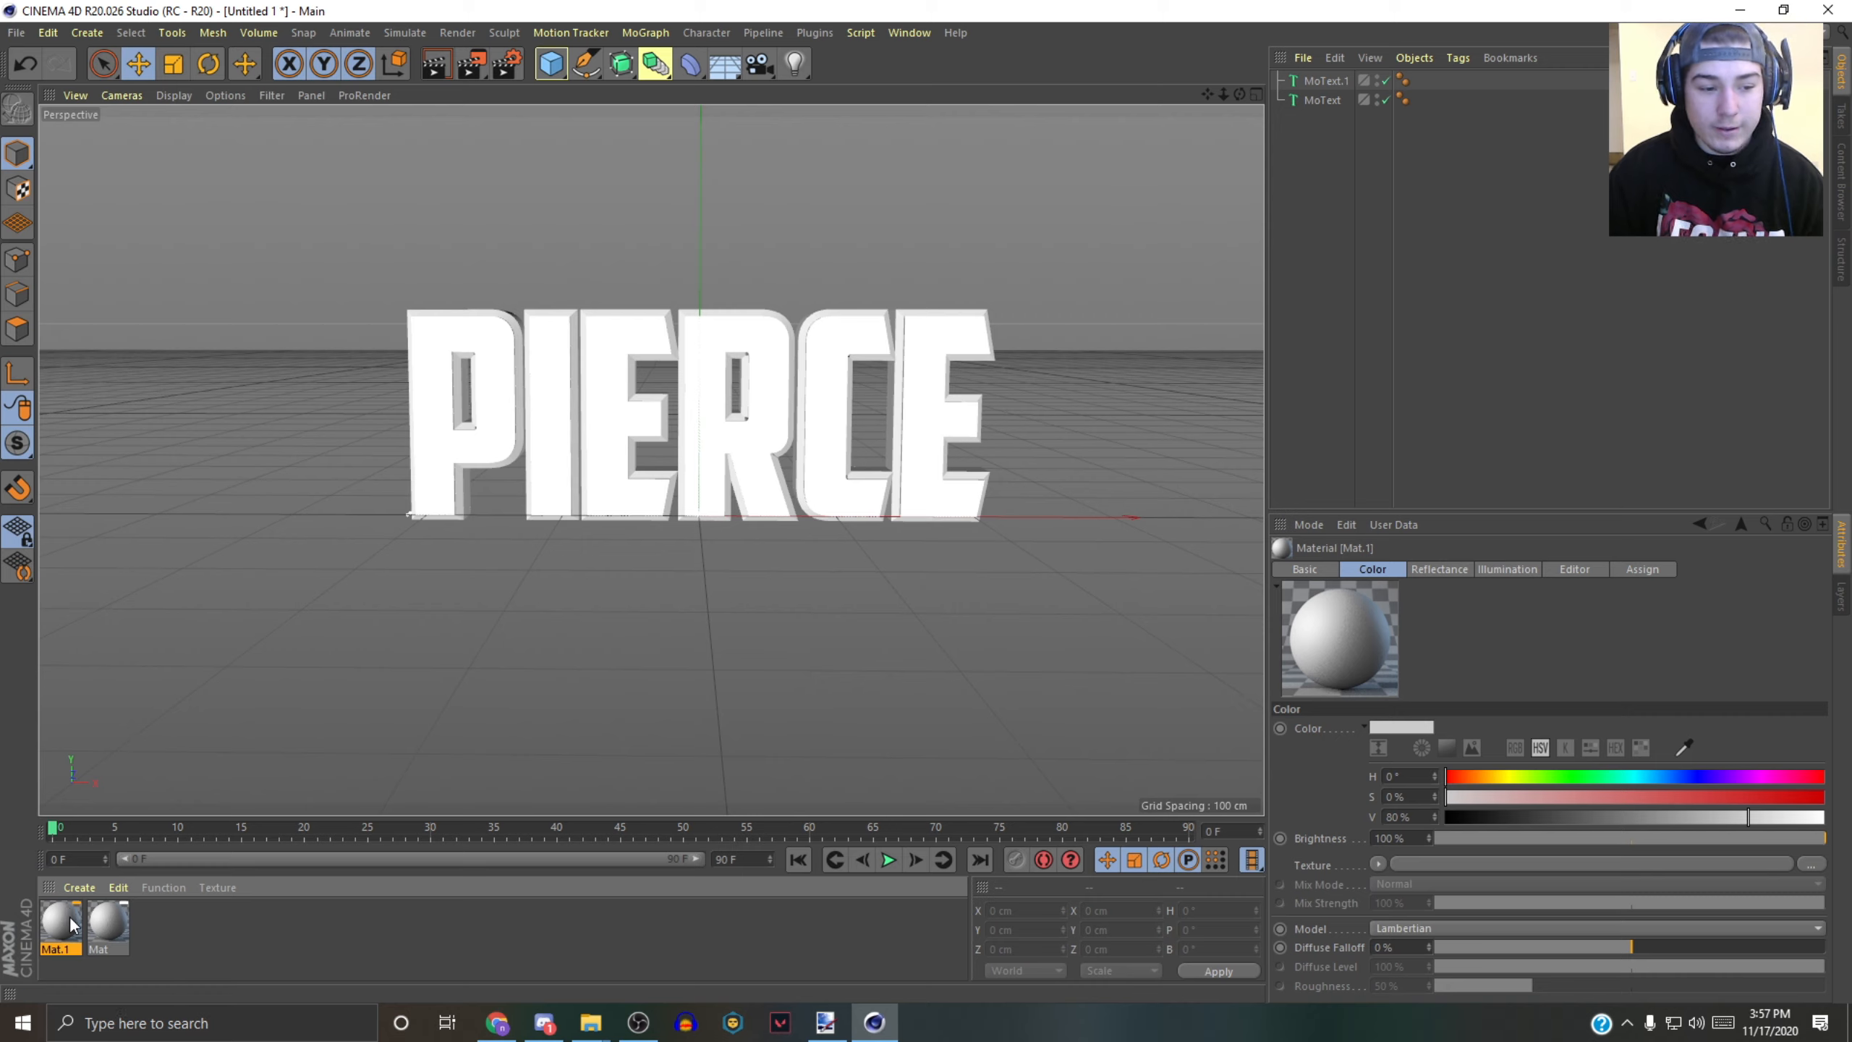
# - Set the first material's colour to cyan with hue 187°, saturation 99% and value 91%
pyautogui.click(112, 926)
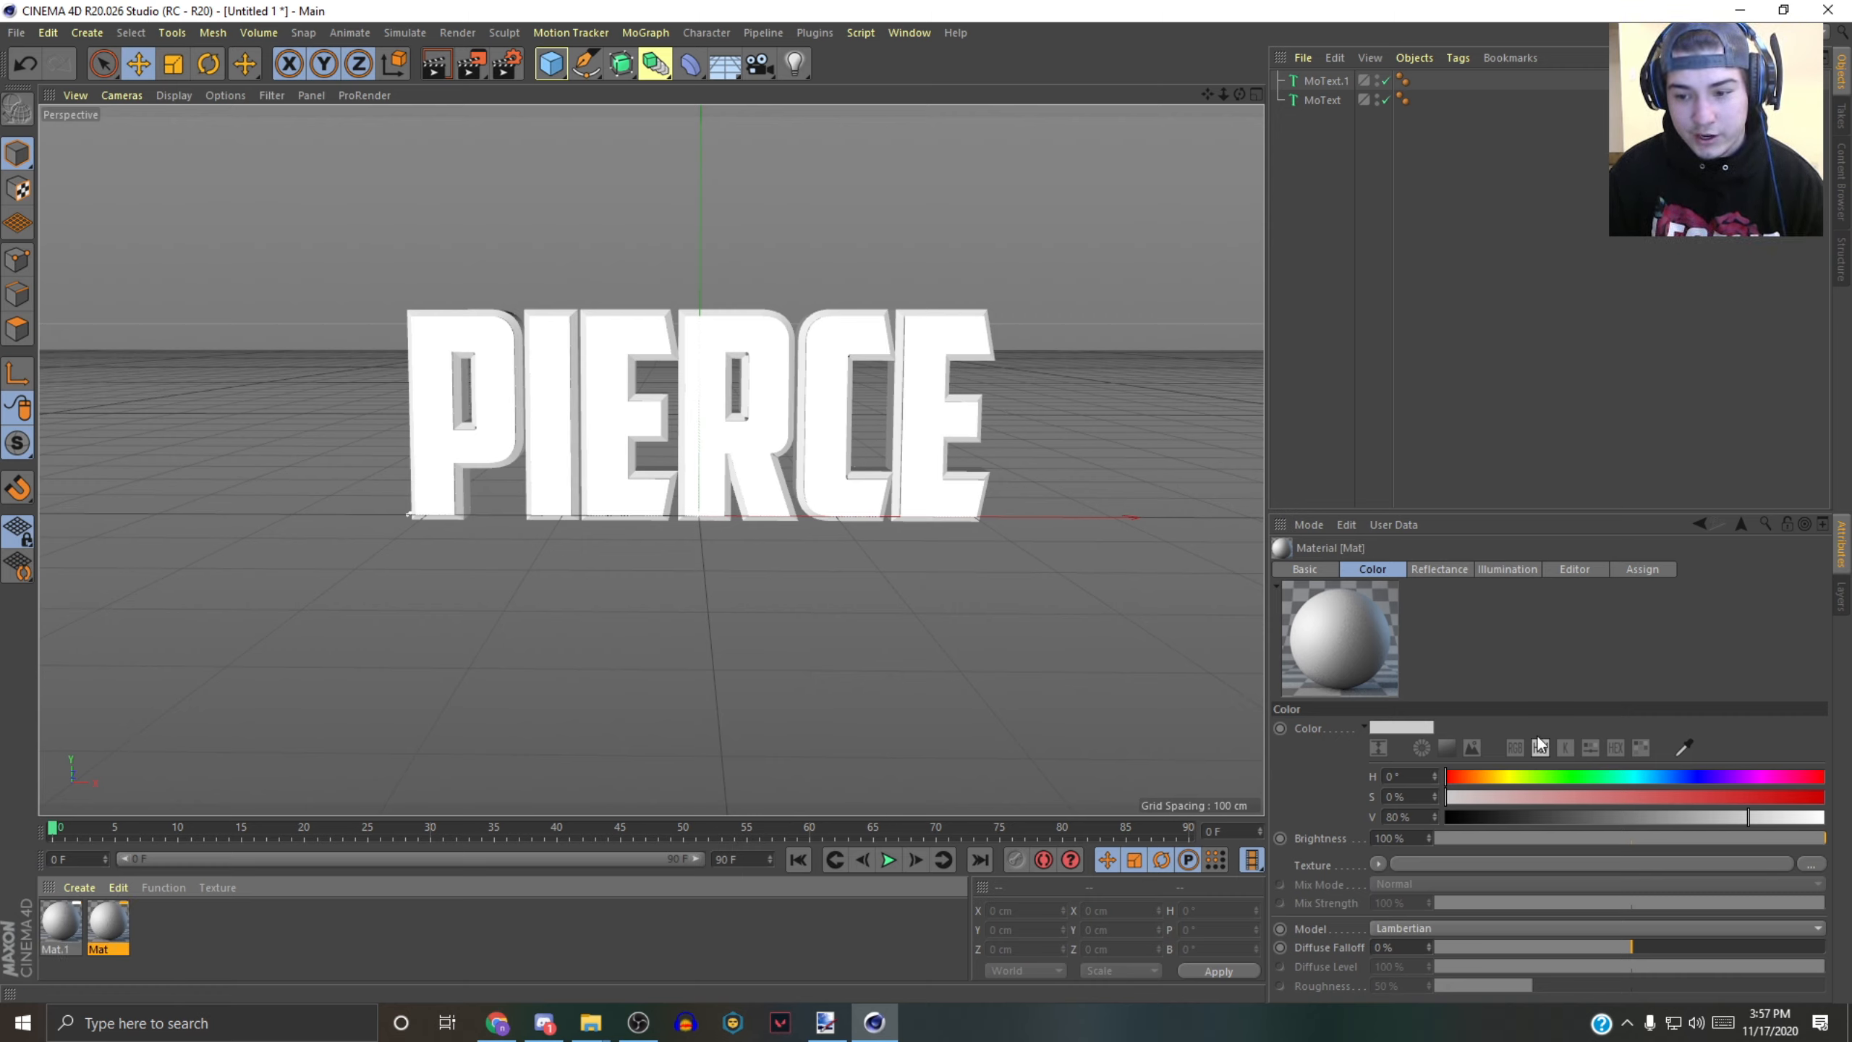
pyautogui.moveTo(1532, 774); pyautogui.dragTo(1786, 816)
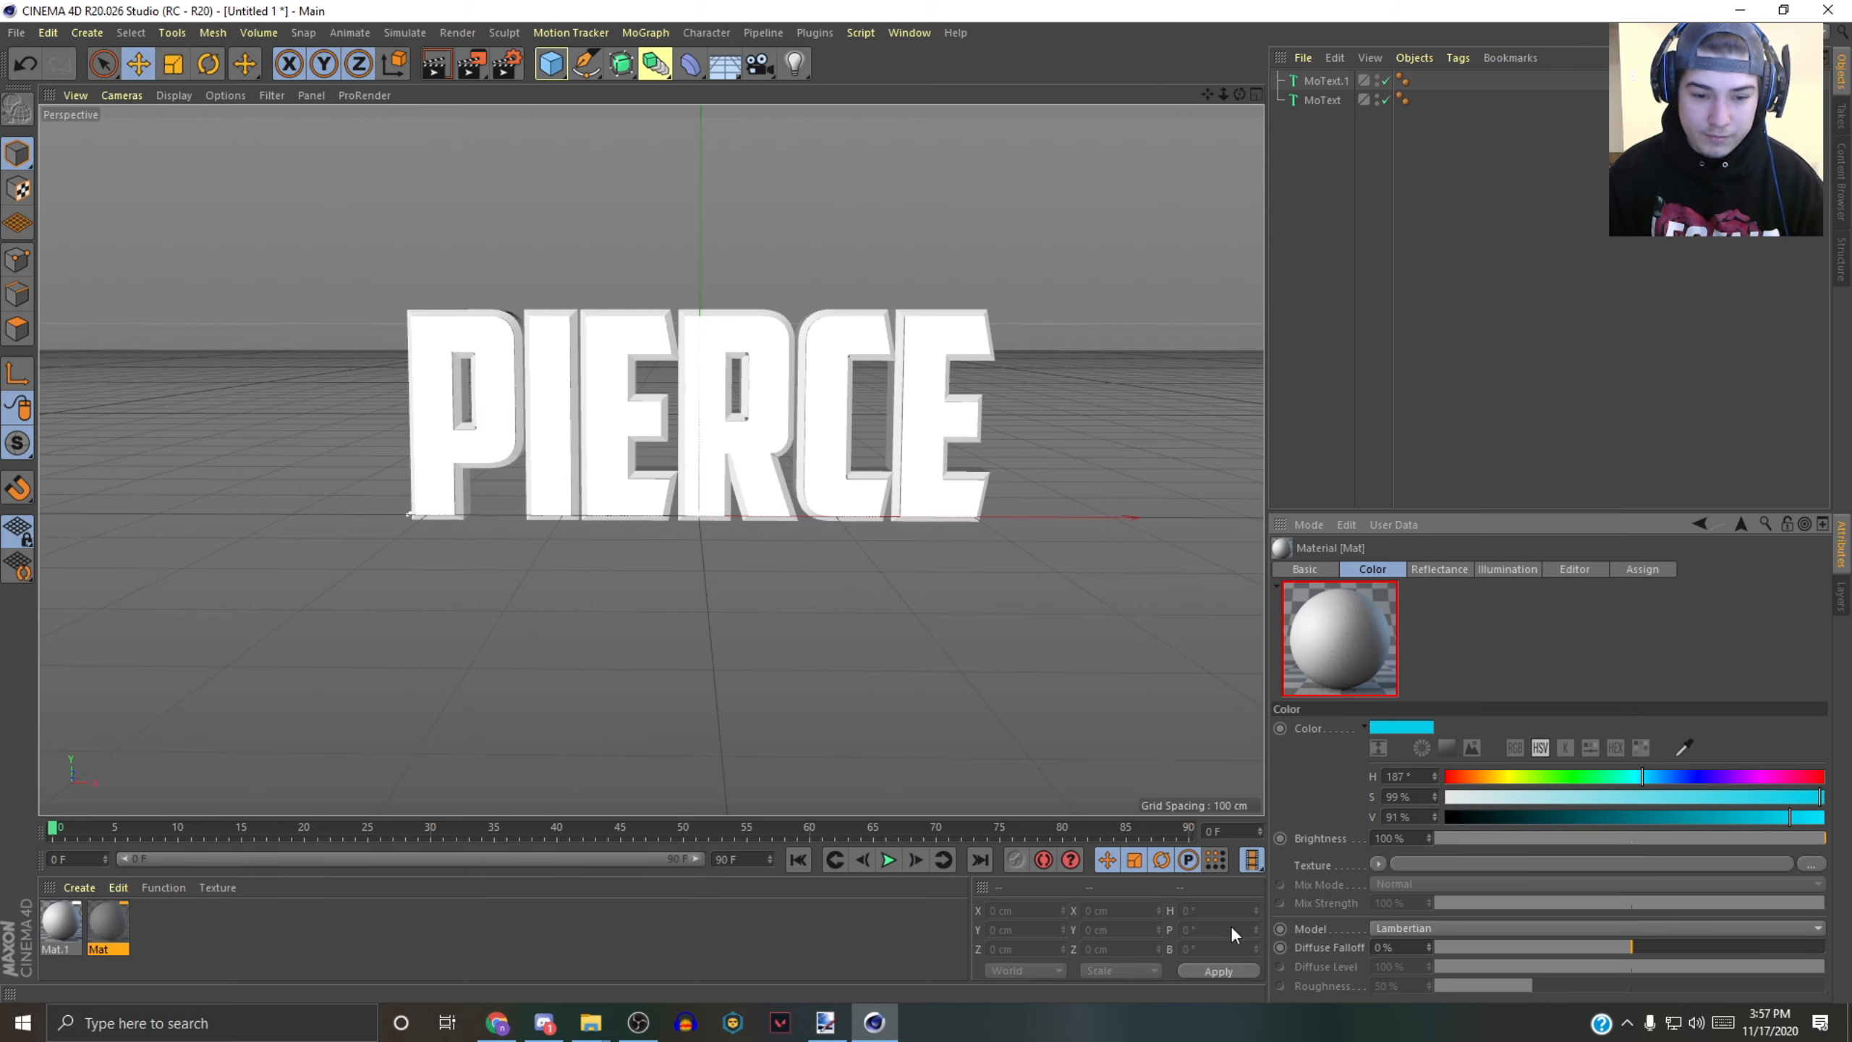
pyautogui.rightClick(1345, 627)
pyautogui.click(1328, 618)
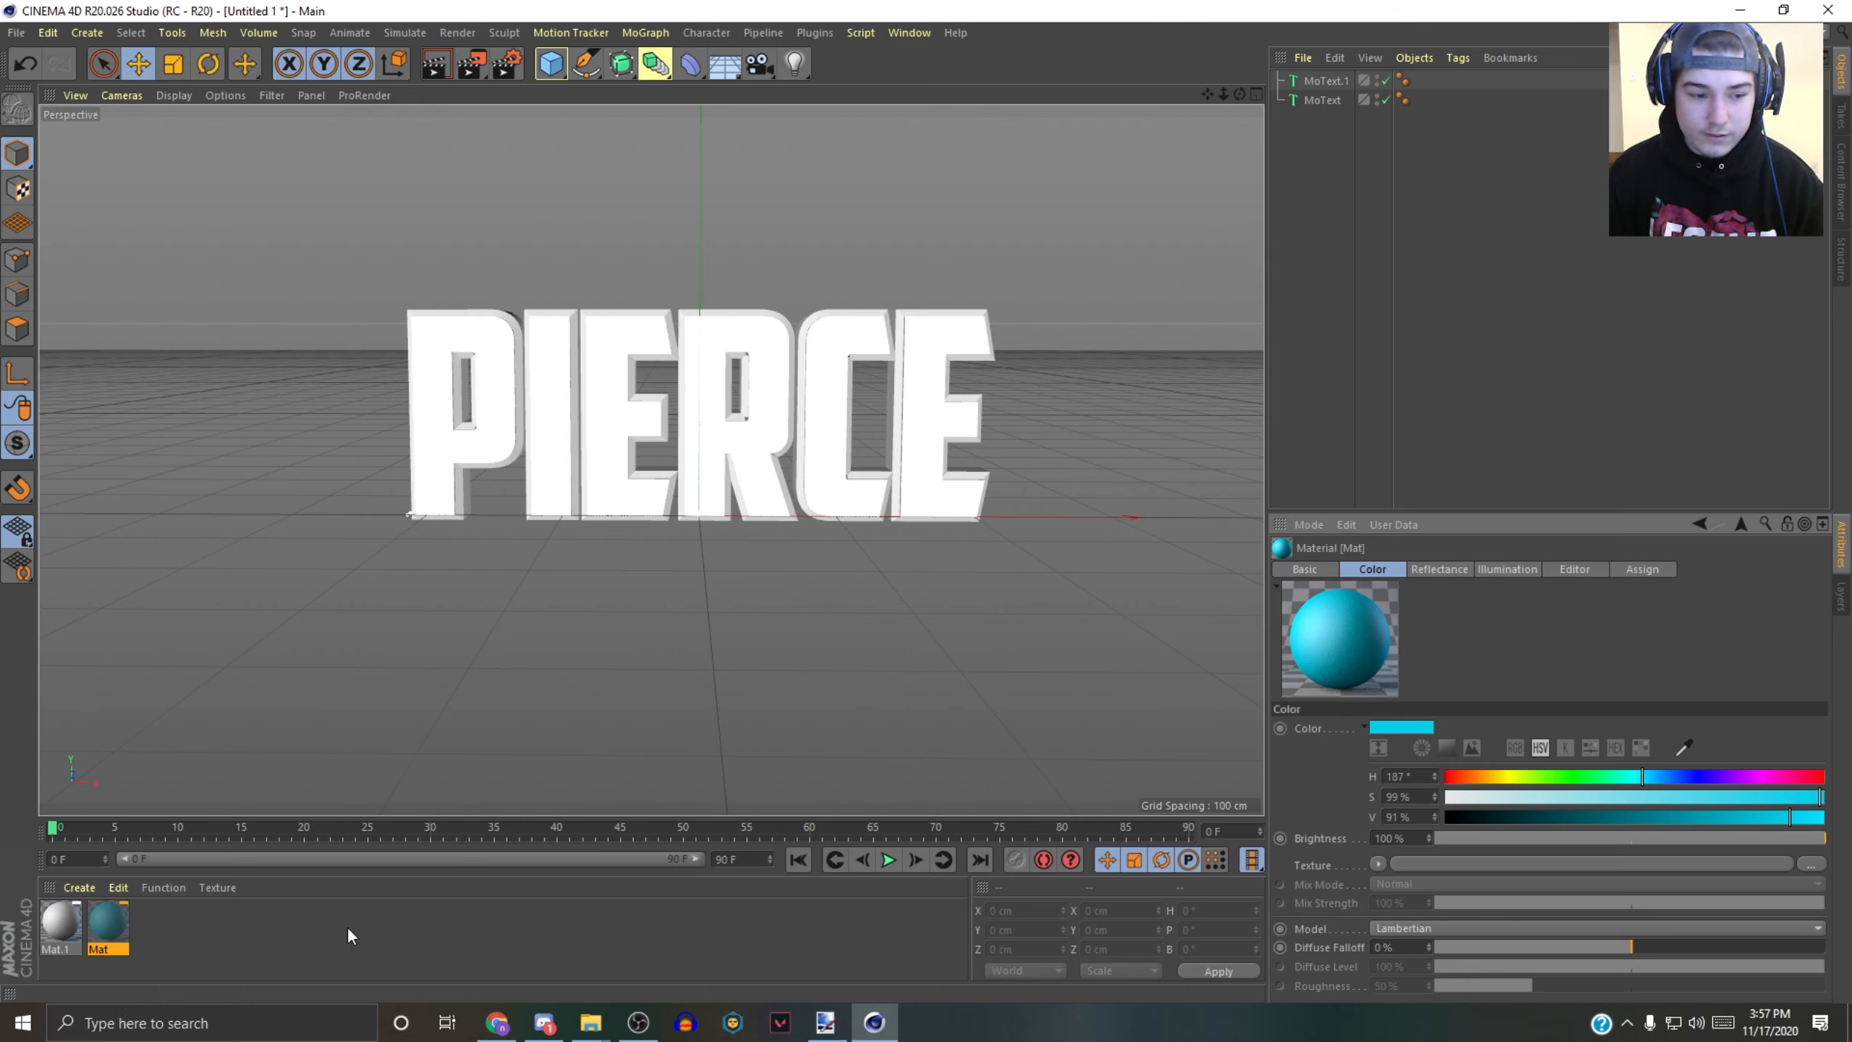
# - Open the cyan material in the Material Editor and apply it to the original MoText object
pyautogui.rightClick(107, 922)
pyautogui.click(104, 923)
pyautogui.doubleClick(105, 923)
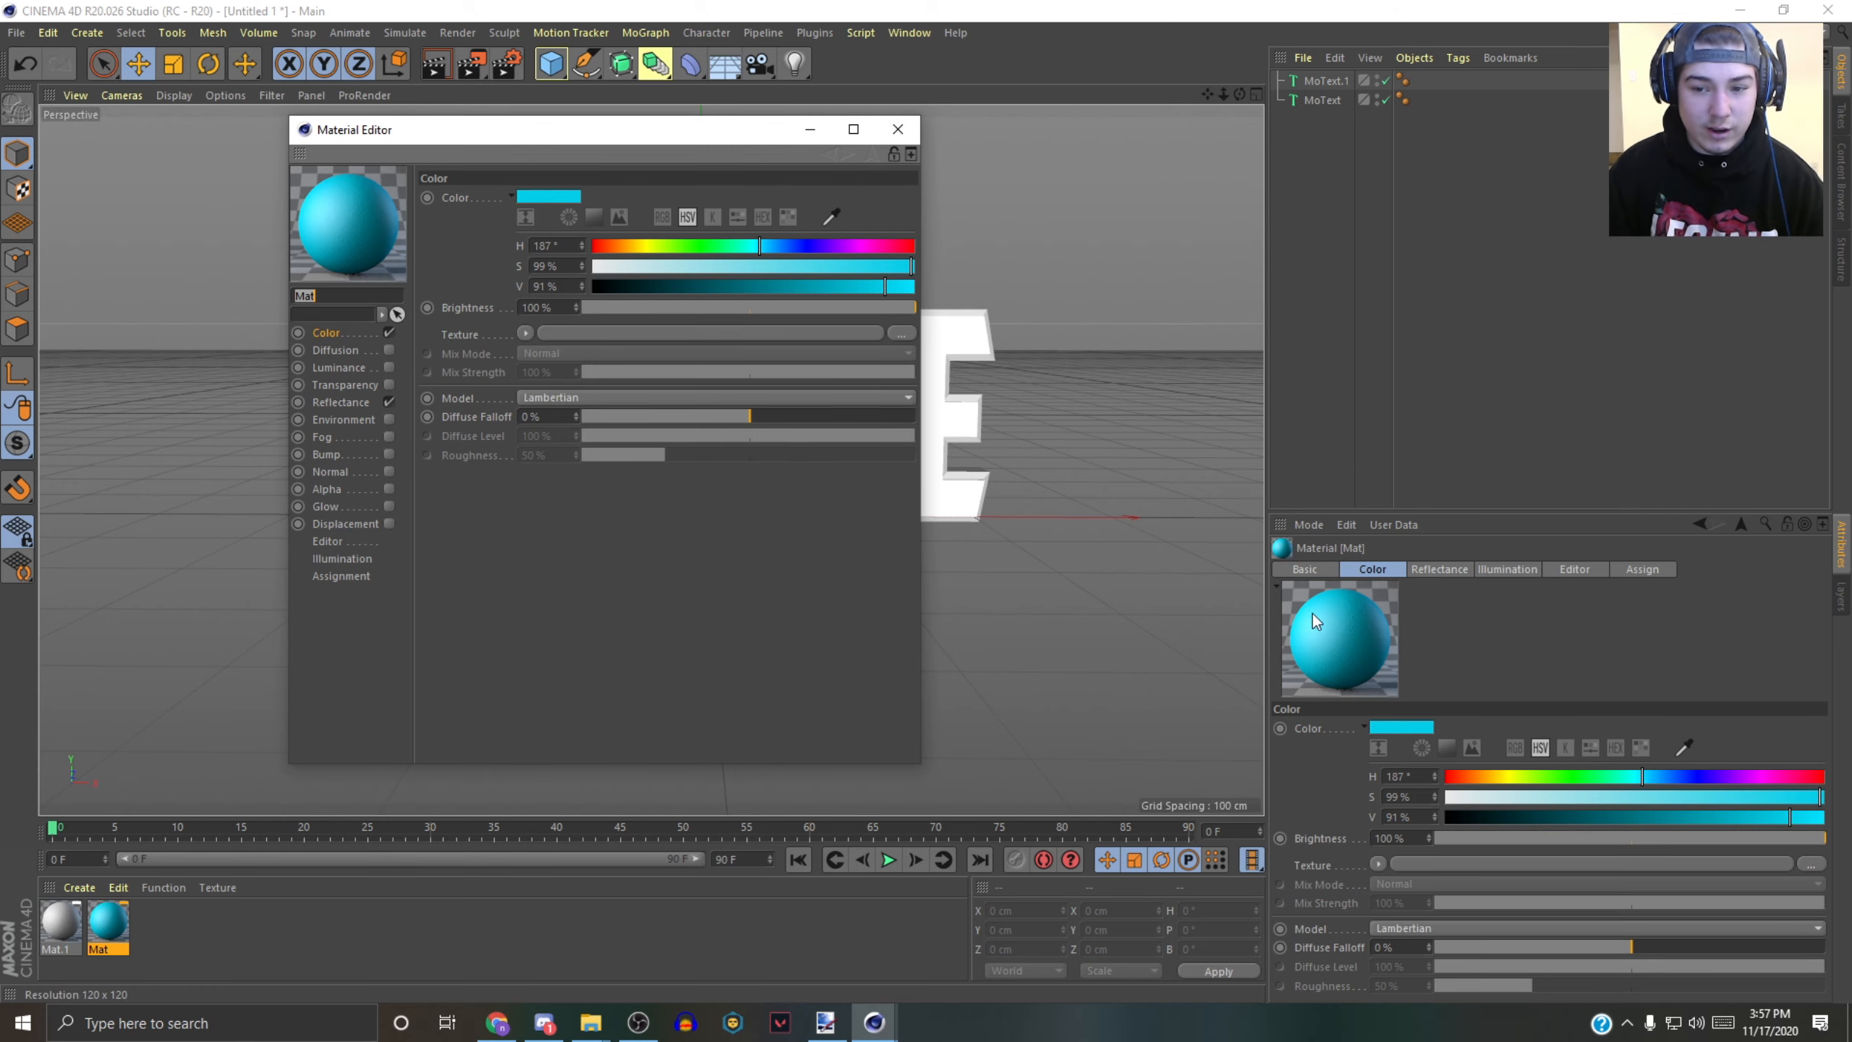
pyautogui.moveTo(427, 139); pyautogui.dragTo(1025, 125)
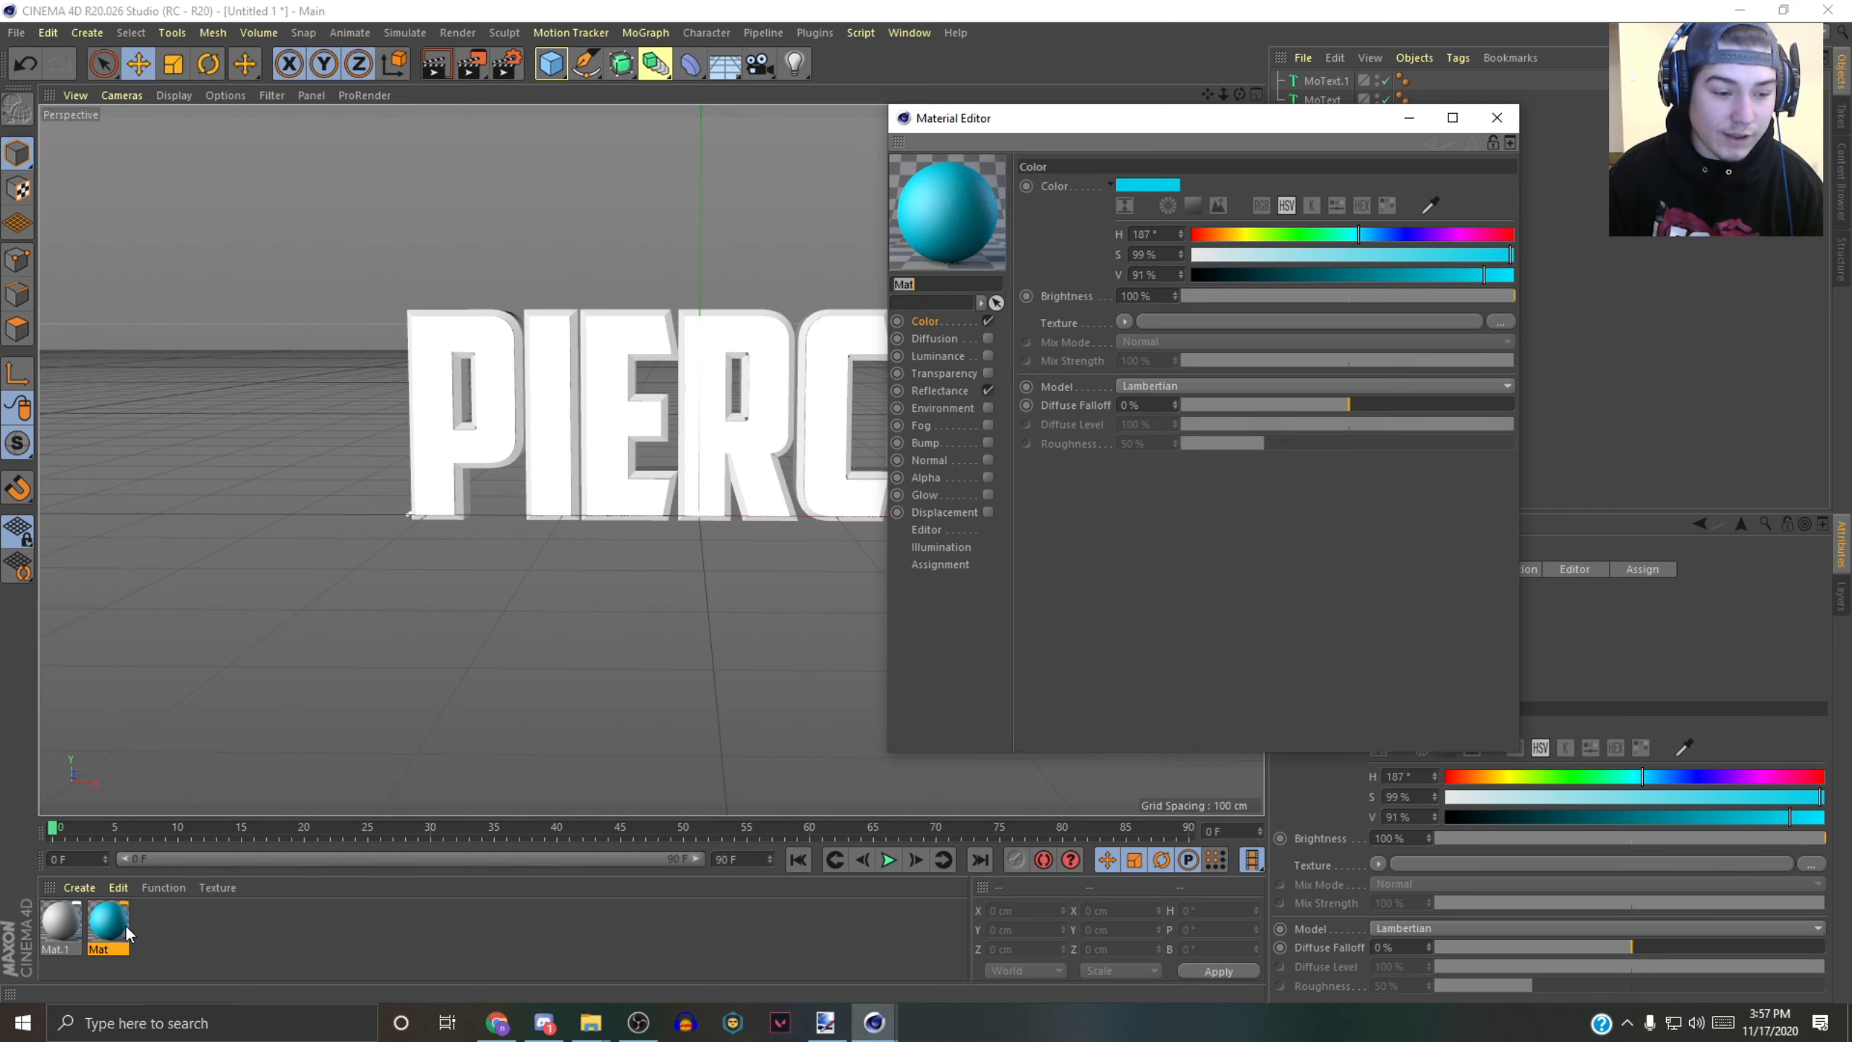
pyautogui.moveTo(105, 924); pyautogui.dragTo(1326, 95)
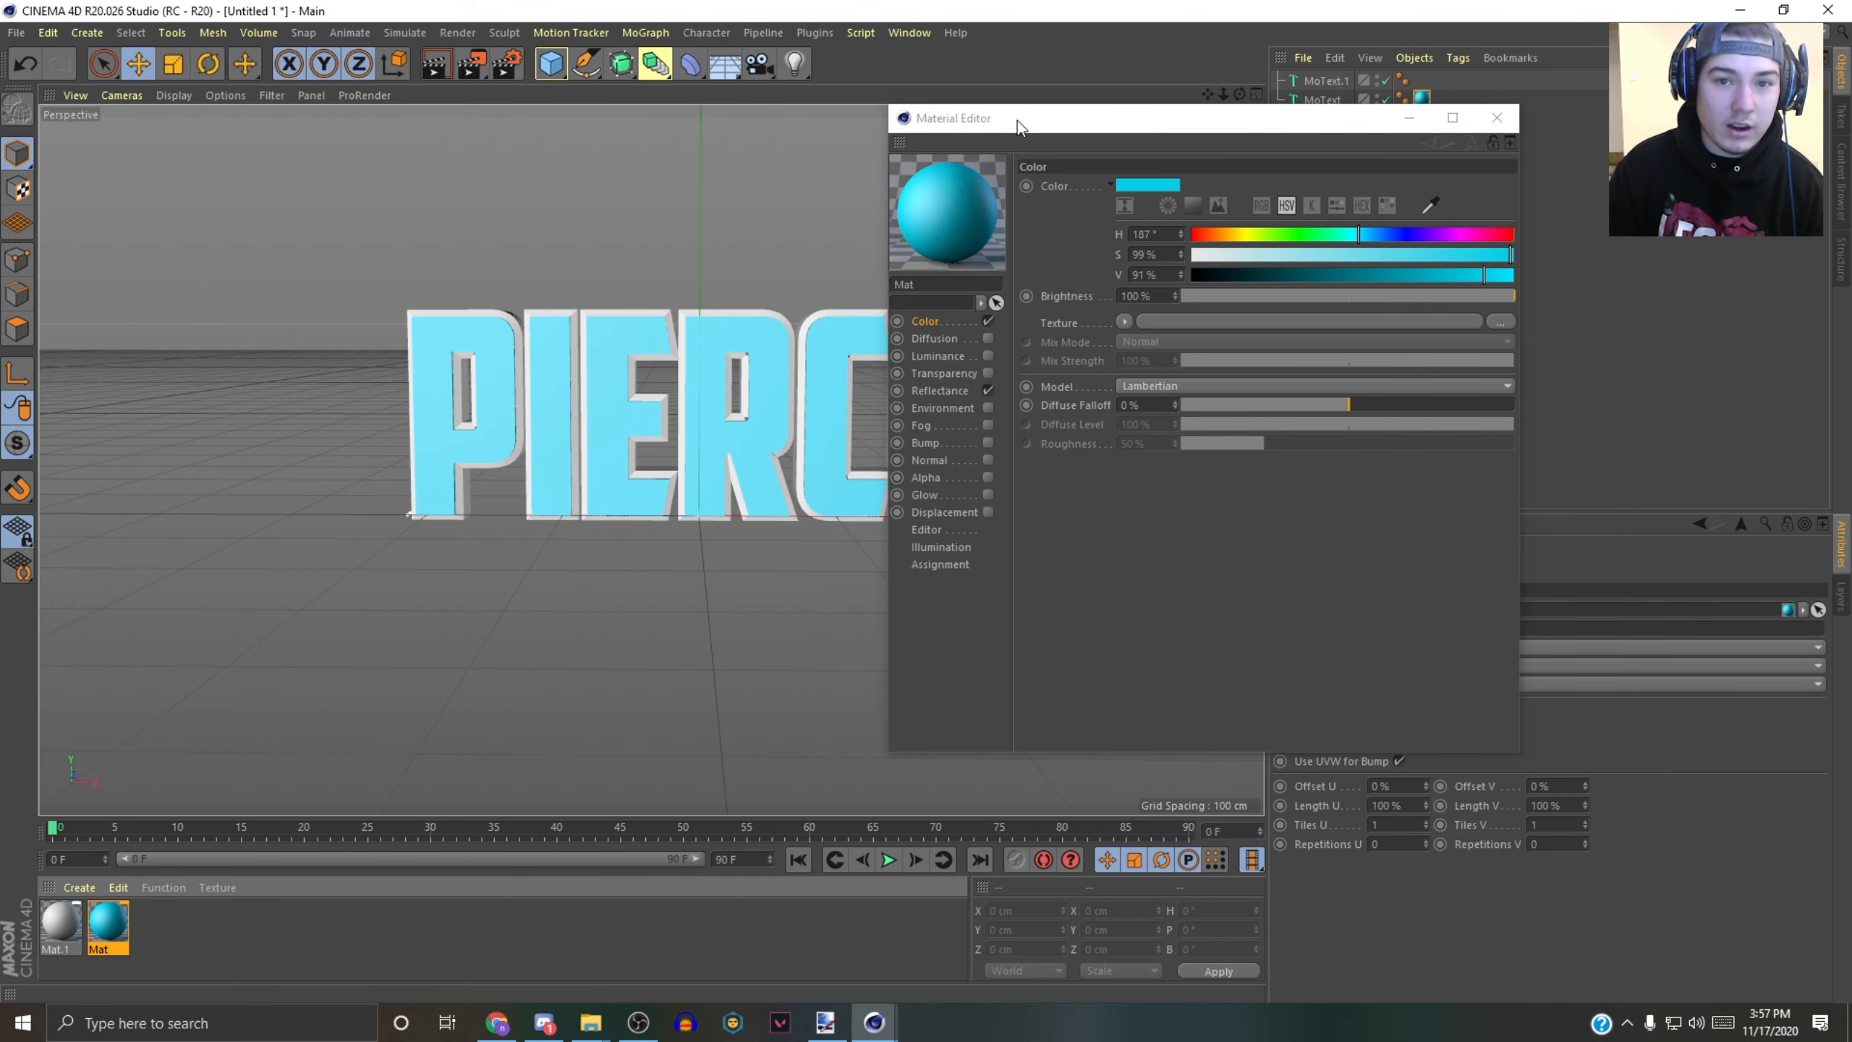
# - Enable the Glow channel on the cyan material
pyautogui.moveTo(1115, 120); pyautogui.dragTo(1346, 201)
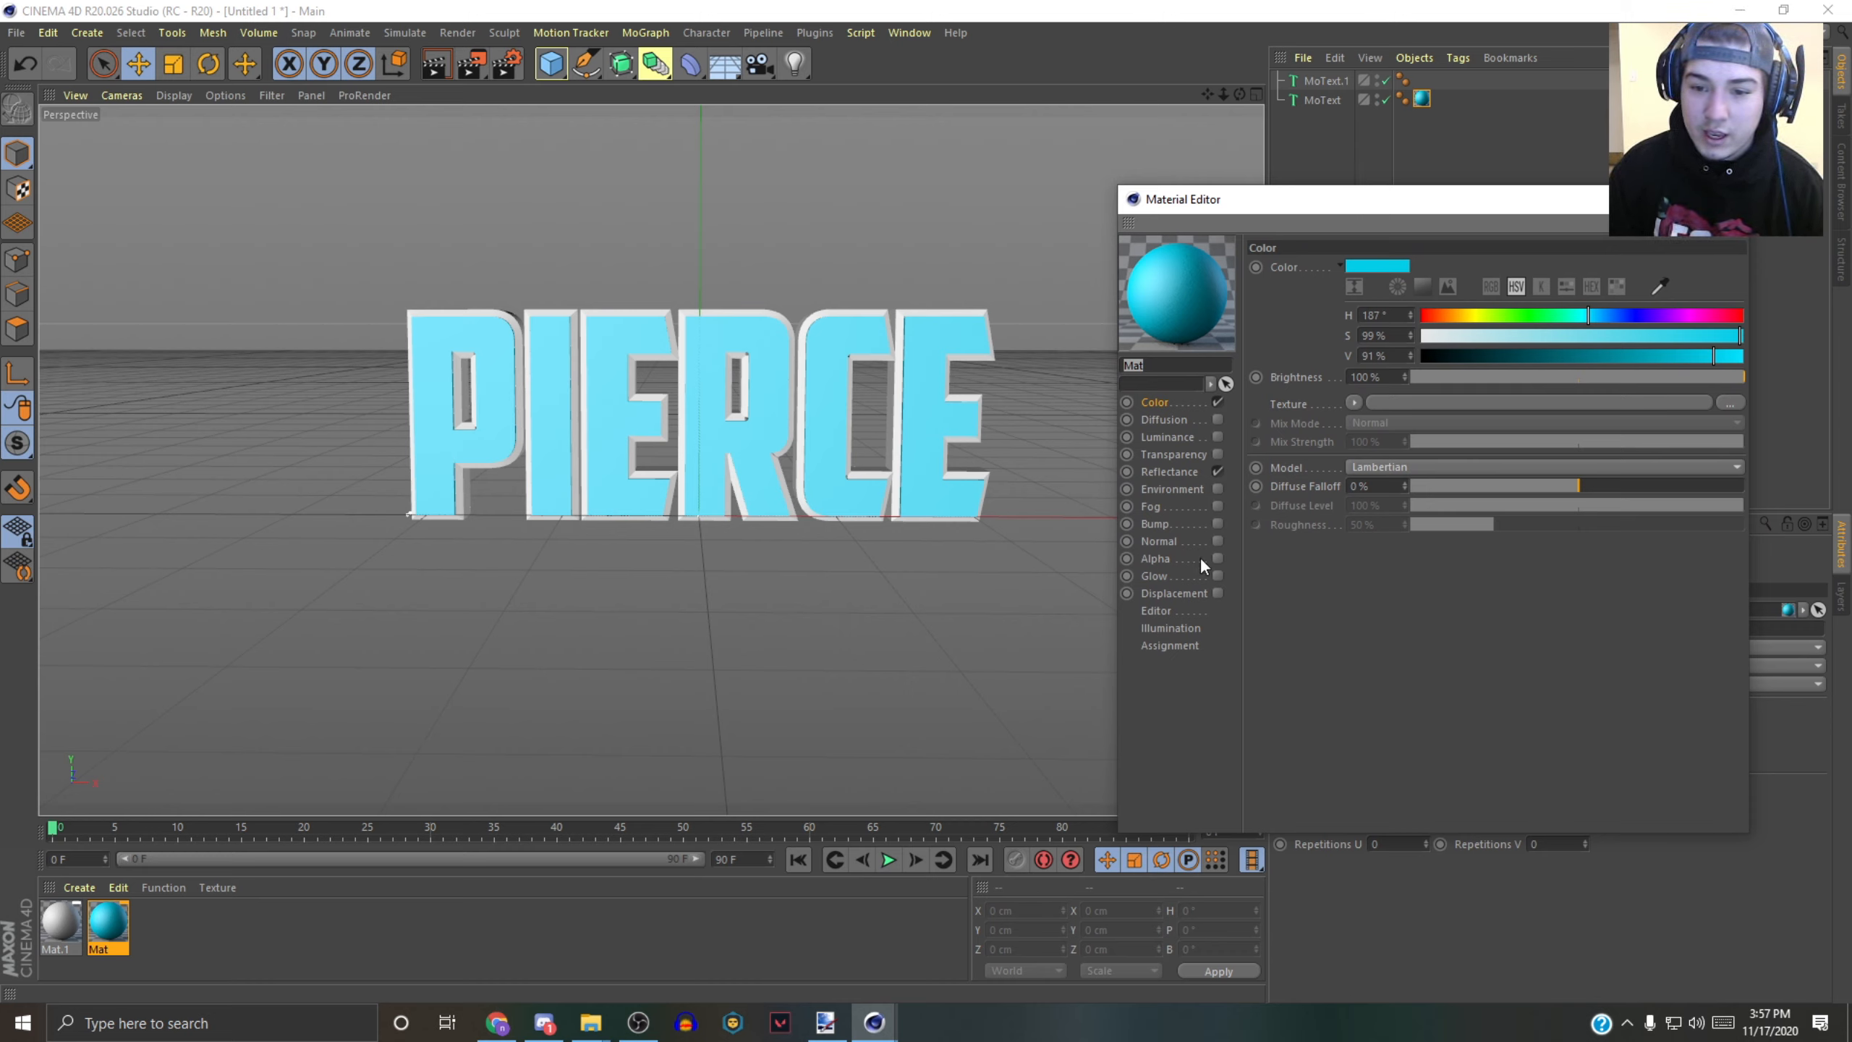
pyautogui.click(1217, 576)
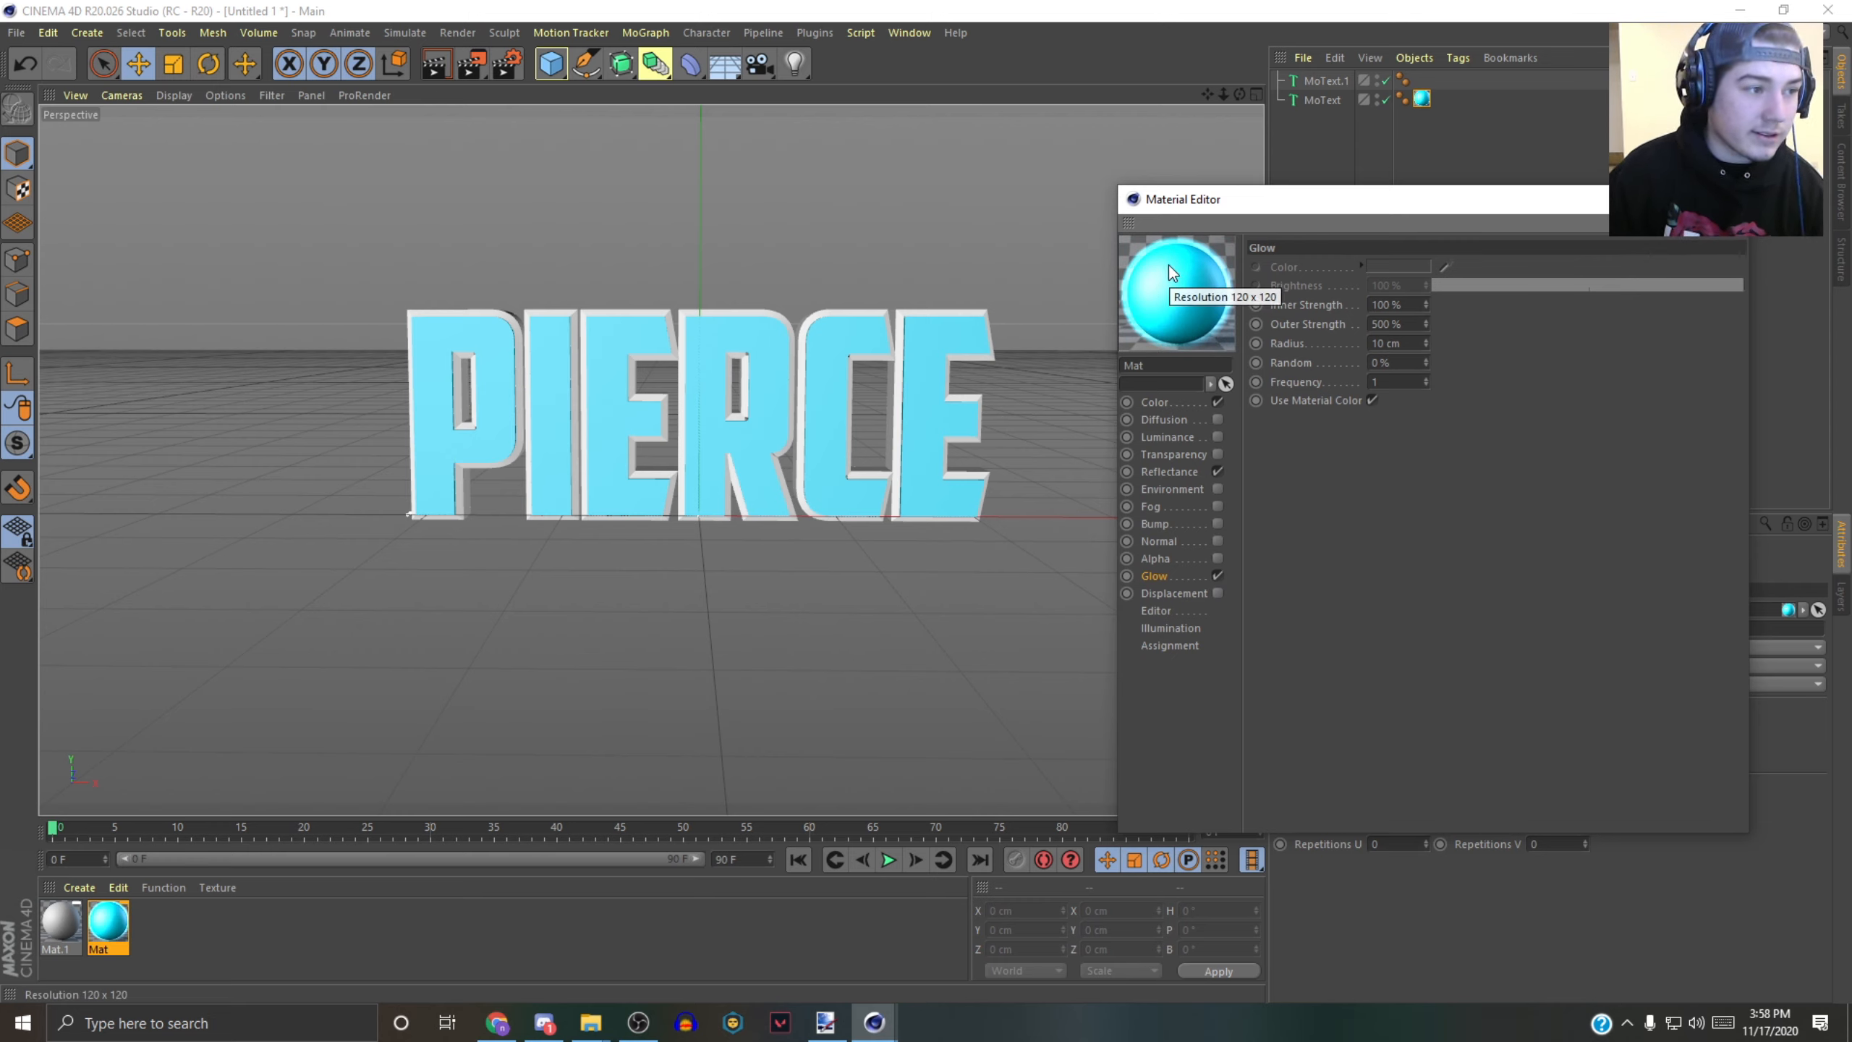
# - Set the cyan material's glow to 100% outer strength and 30% inner strength
pyautogui.doubleClick(1382, 324)
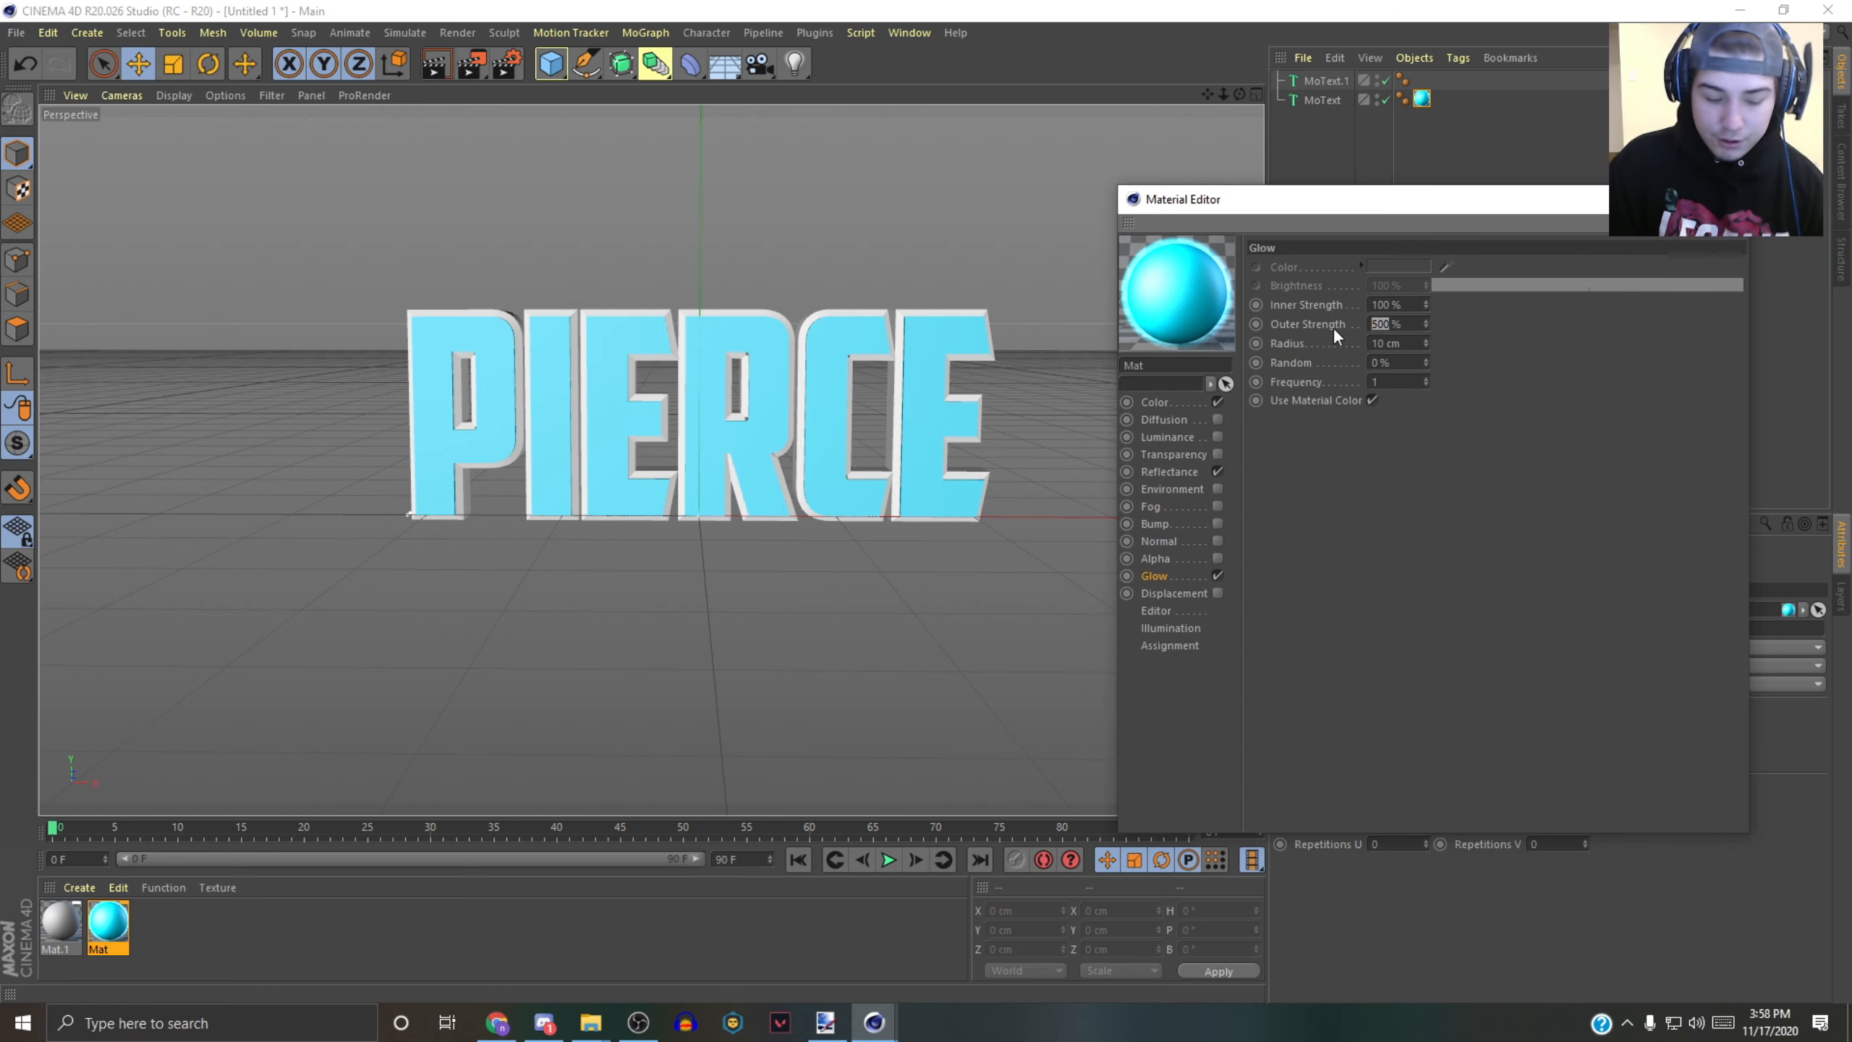
pyautogui.write('10')
pyautogui.write('0')
pyautogui.press('Return')
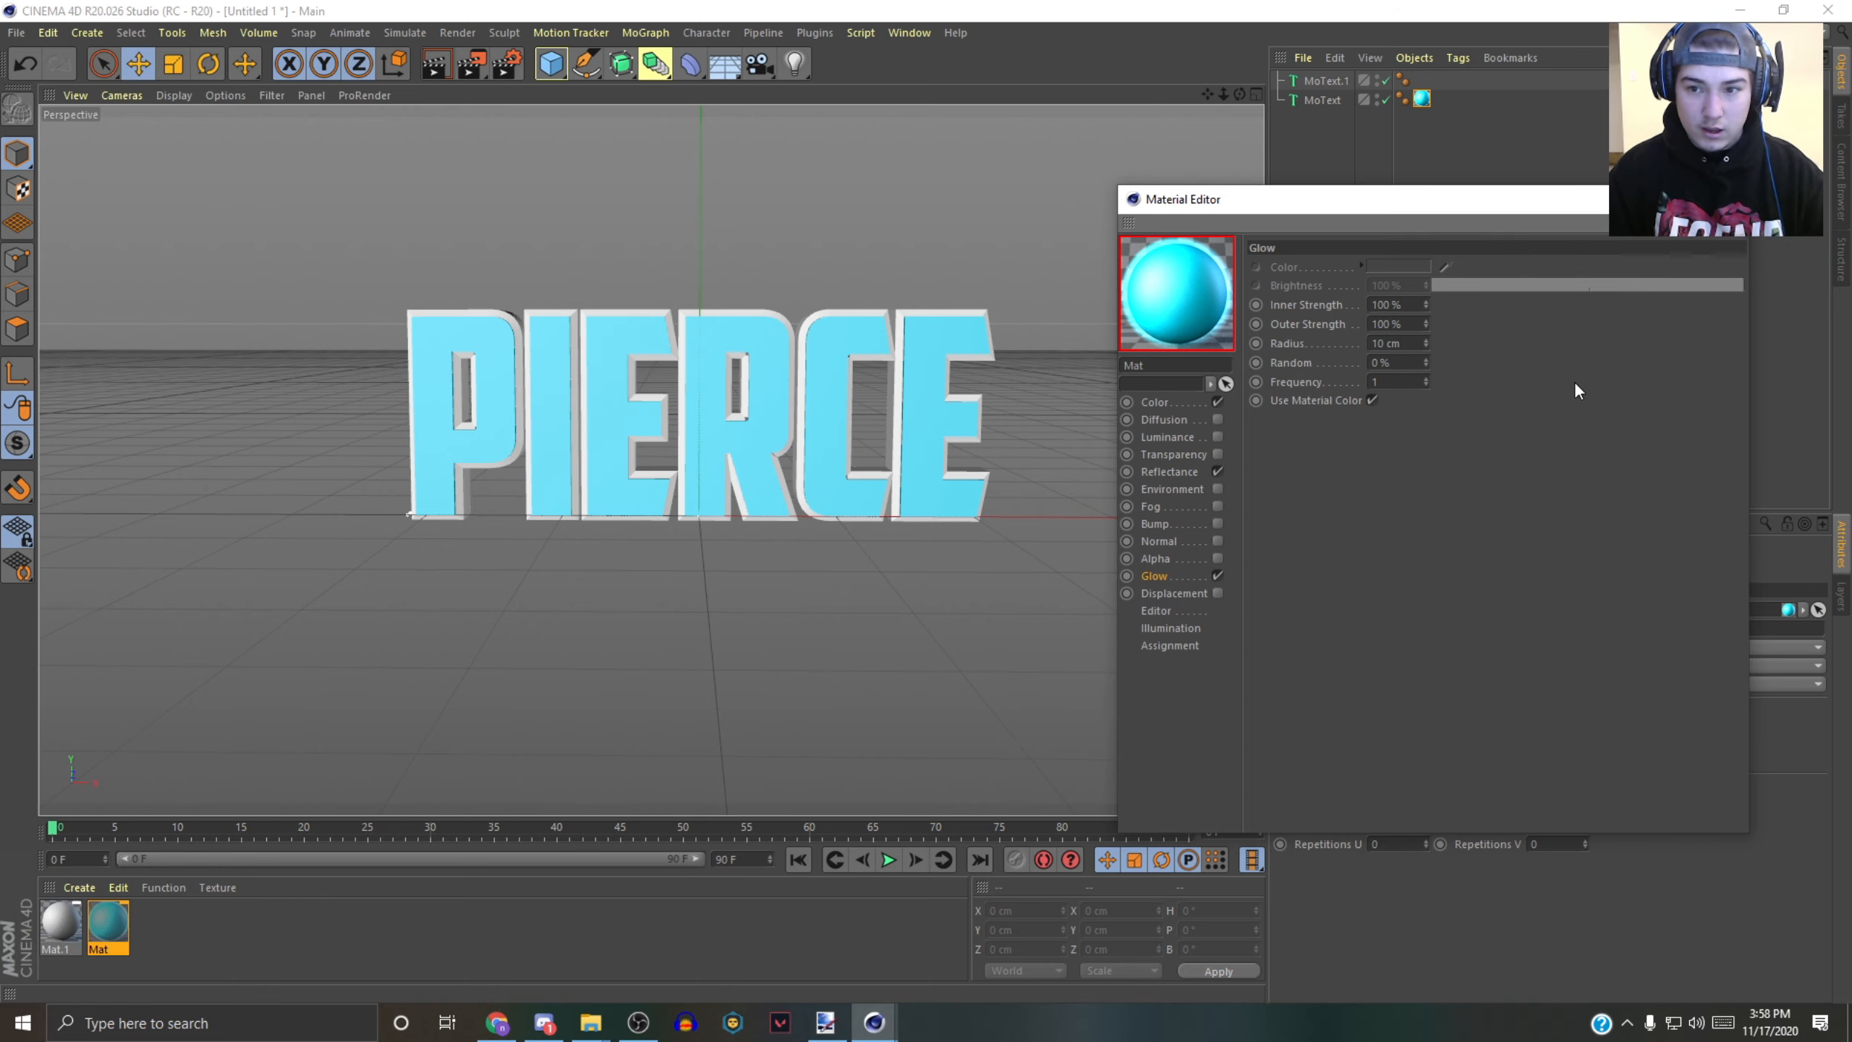
pyautogui.doubleClick(1385, 305)
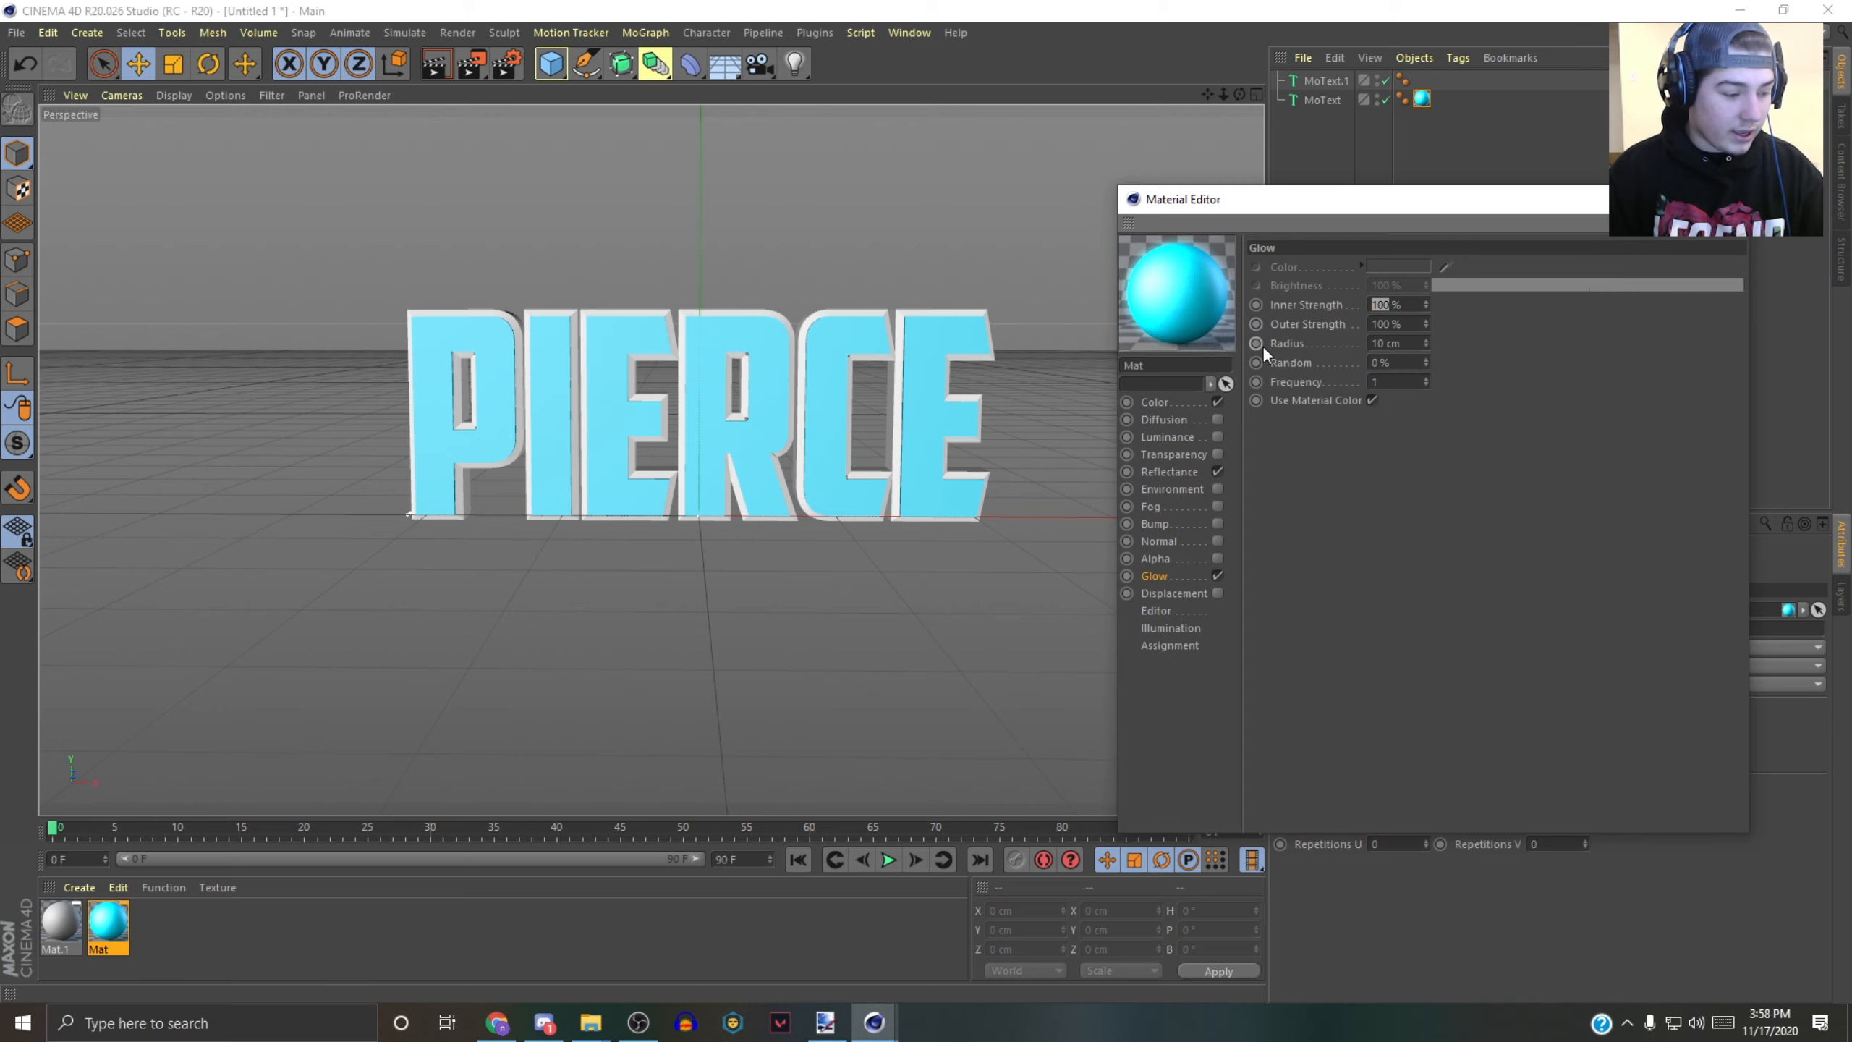
pyautogui.write('30')
pyautogui.press('Return')
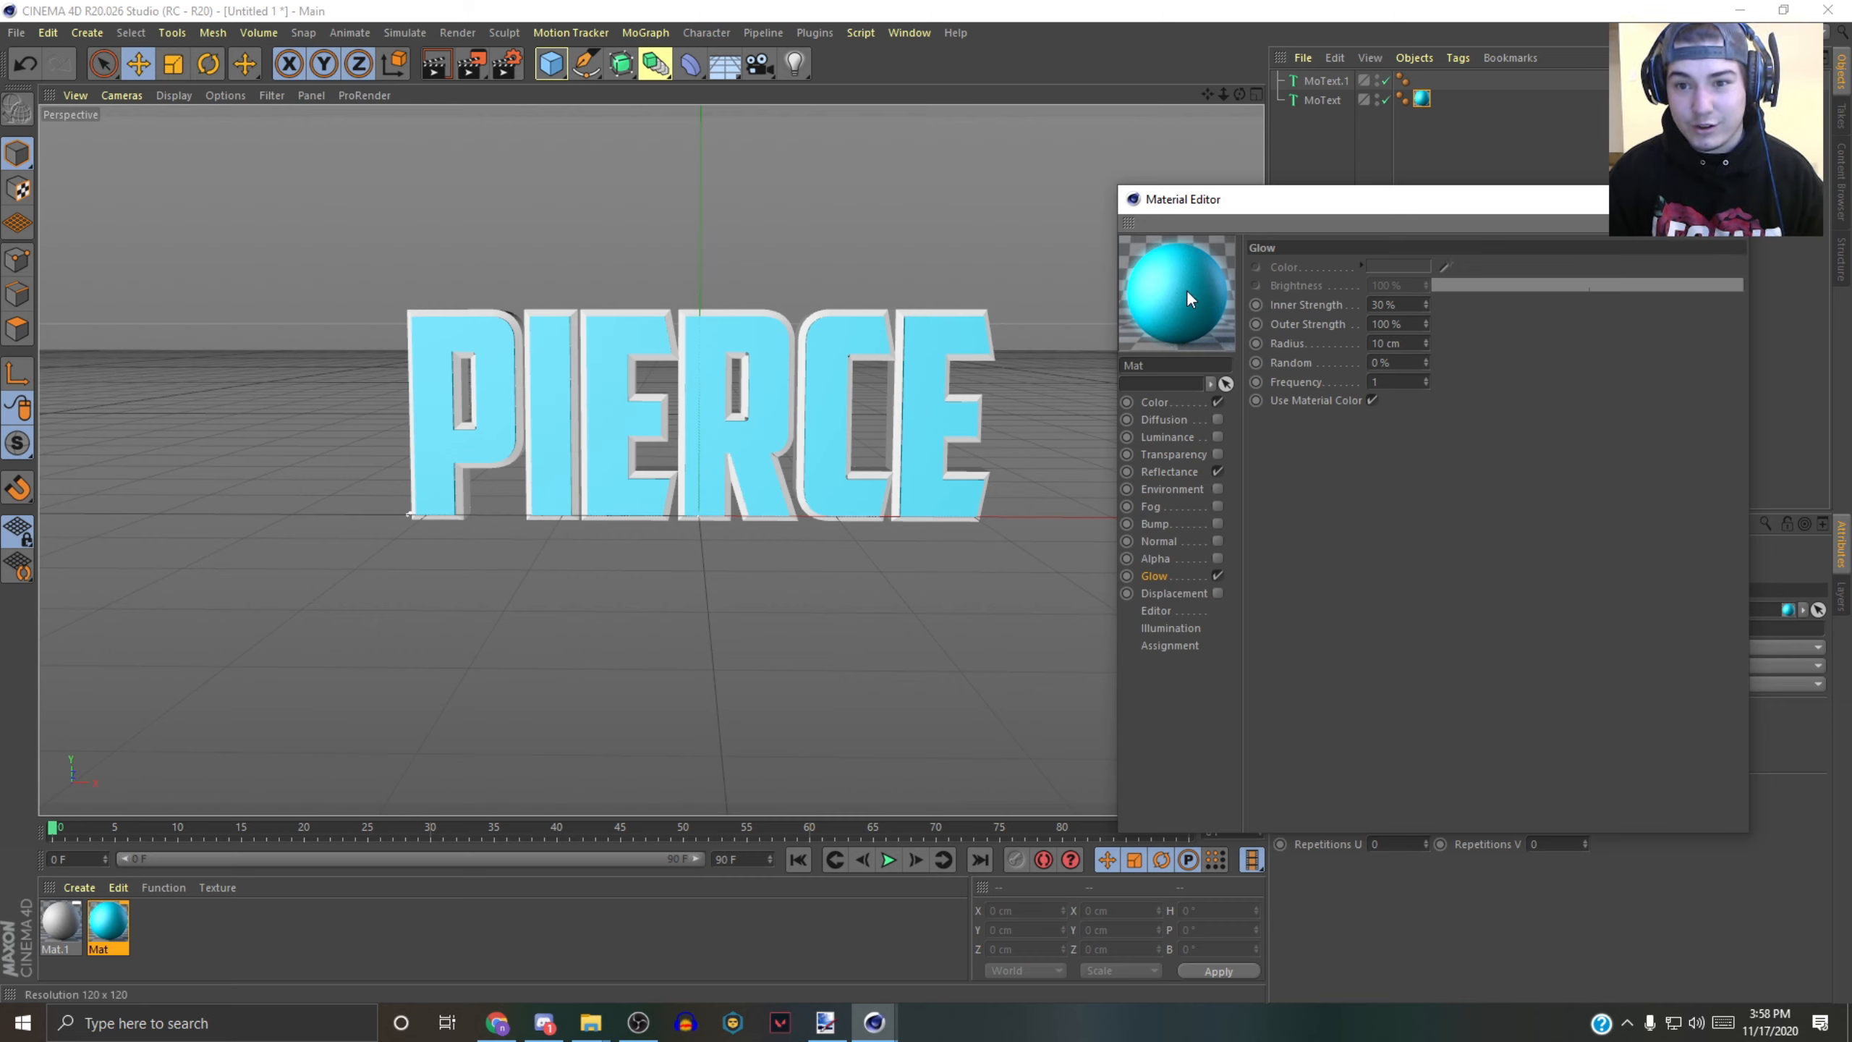
pyautogui.click(1727, 199)
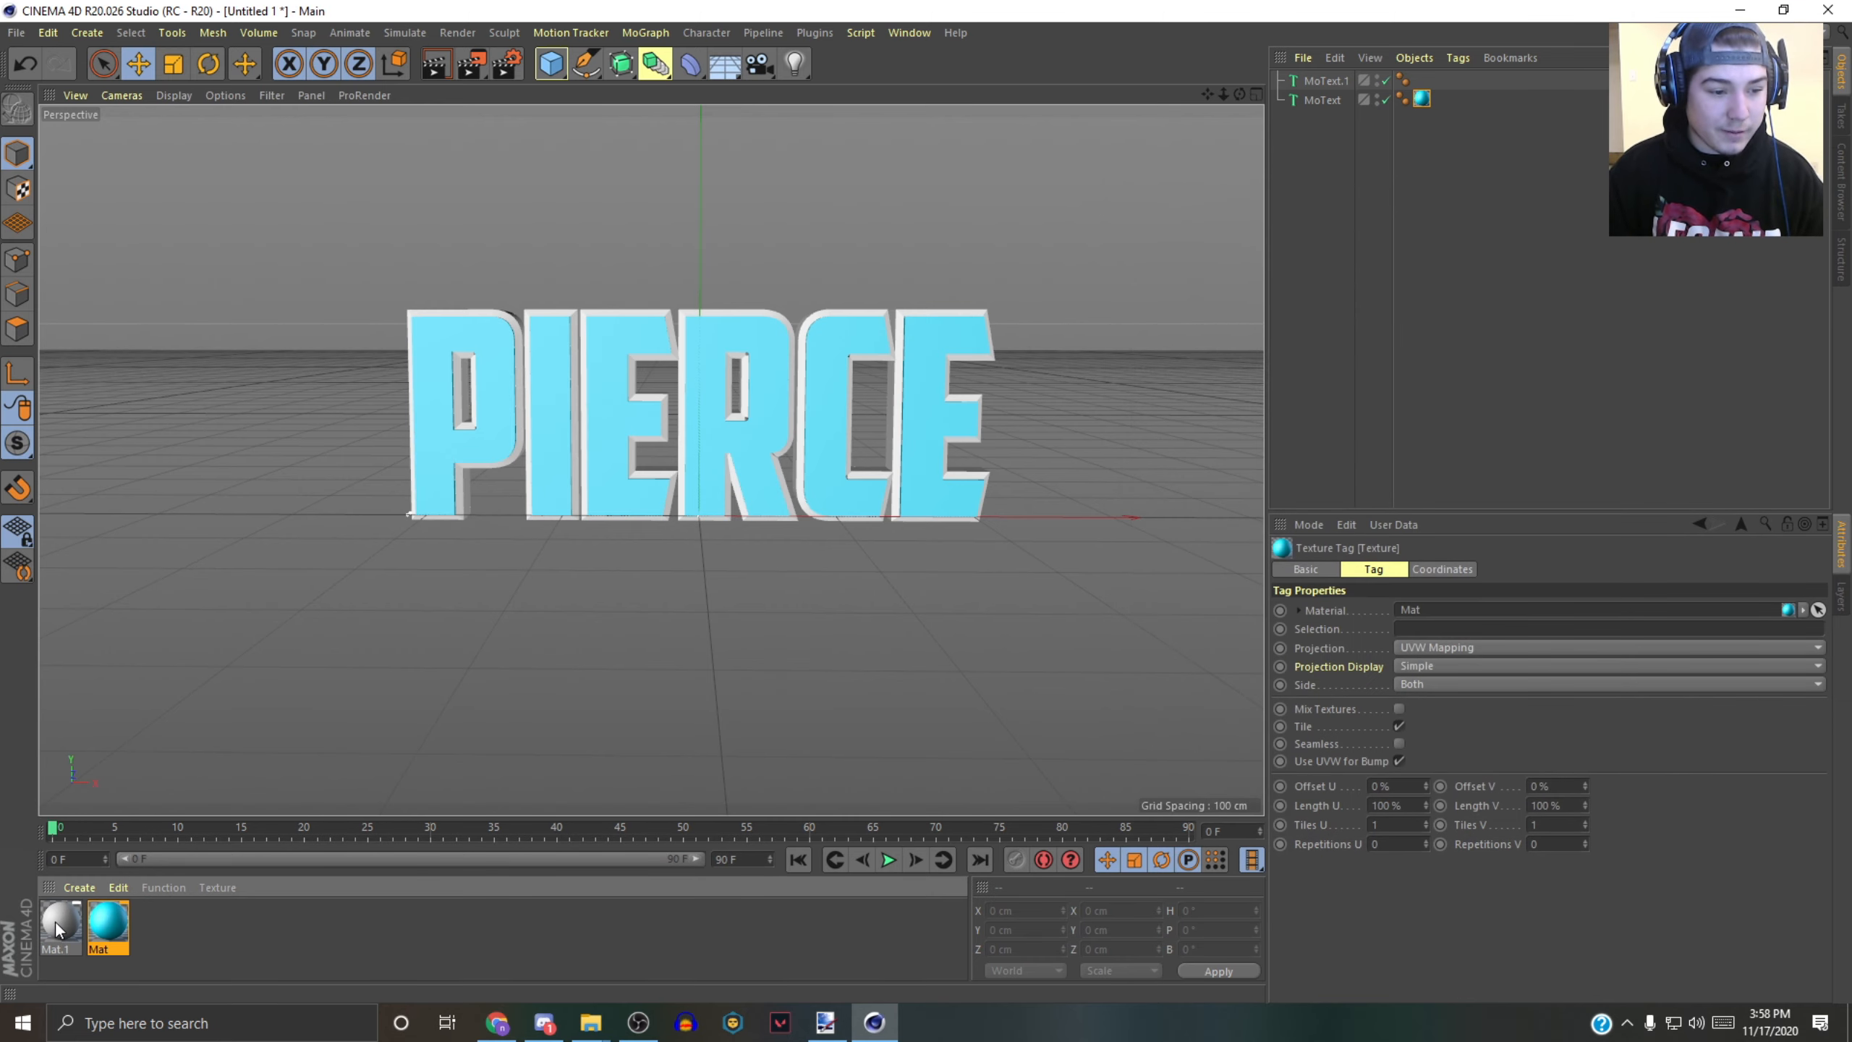
# - Set the second material's colour to blue with hue 212°, saturation 100% and value 86%
pyautogui.click(53, 925)
pyautogui.click(1702, 775)
pyautogui.moveTo(1702, 795); pyautogui.dragTo(1823, 795)
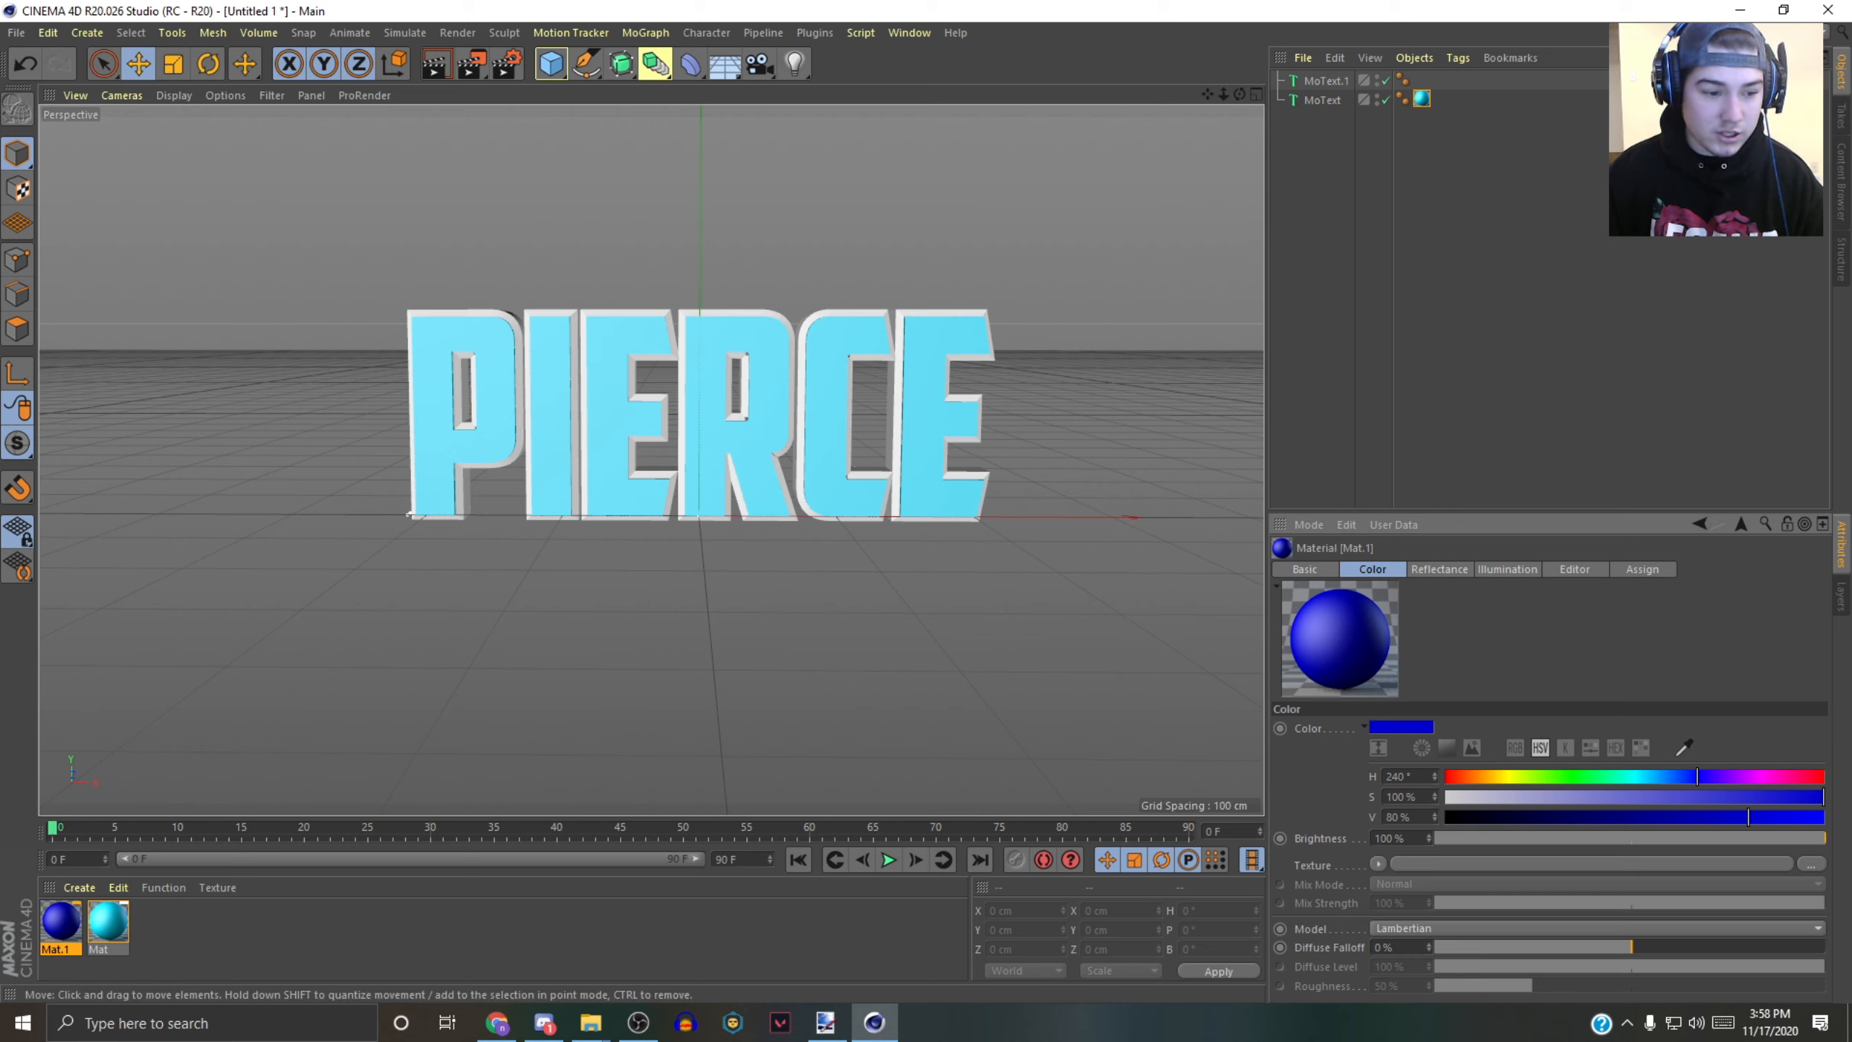
pyautogui.moveTo(1687, 777); pyautogui.dragTo(1669, 775)
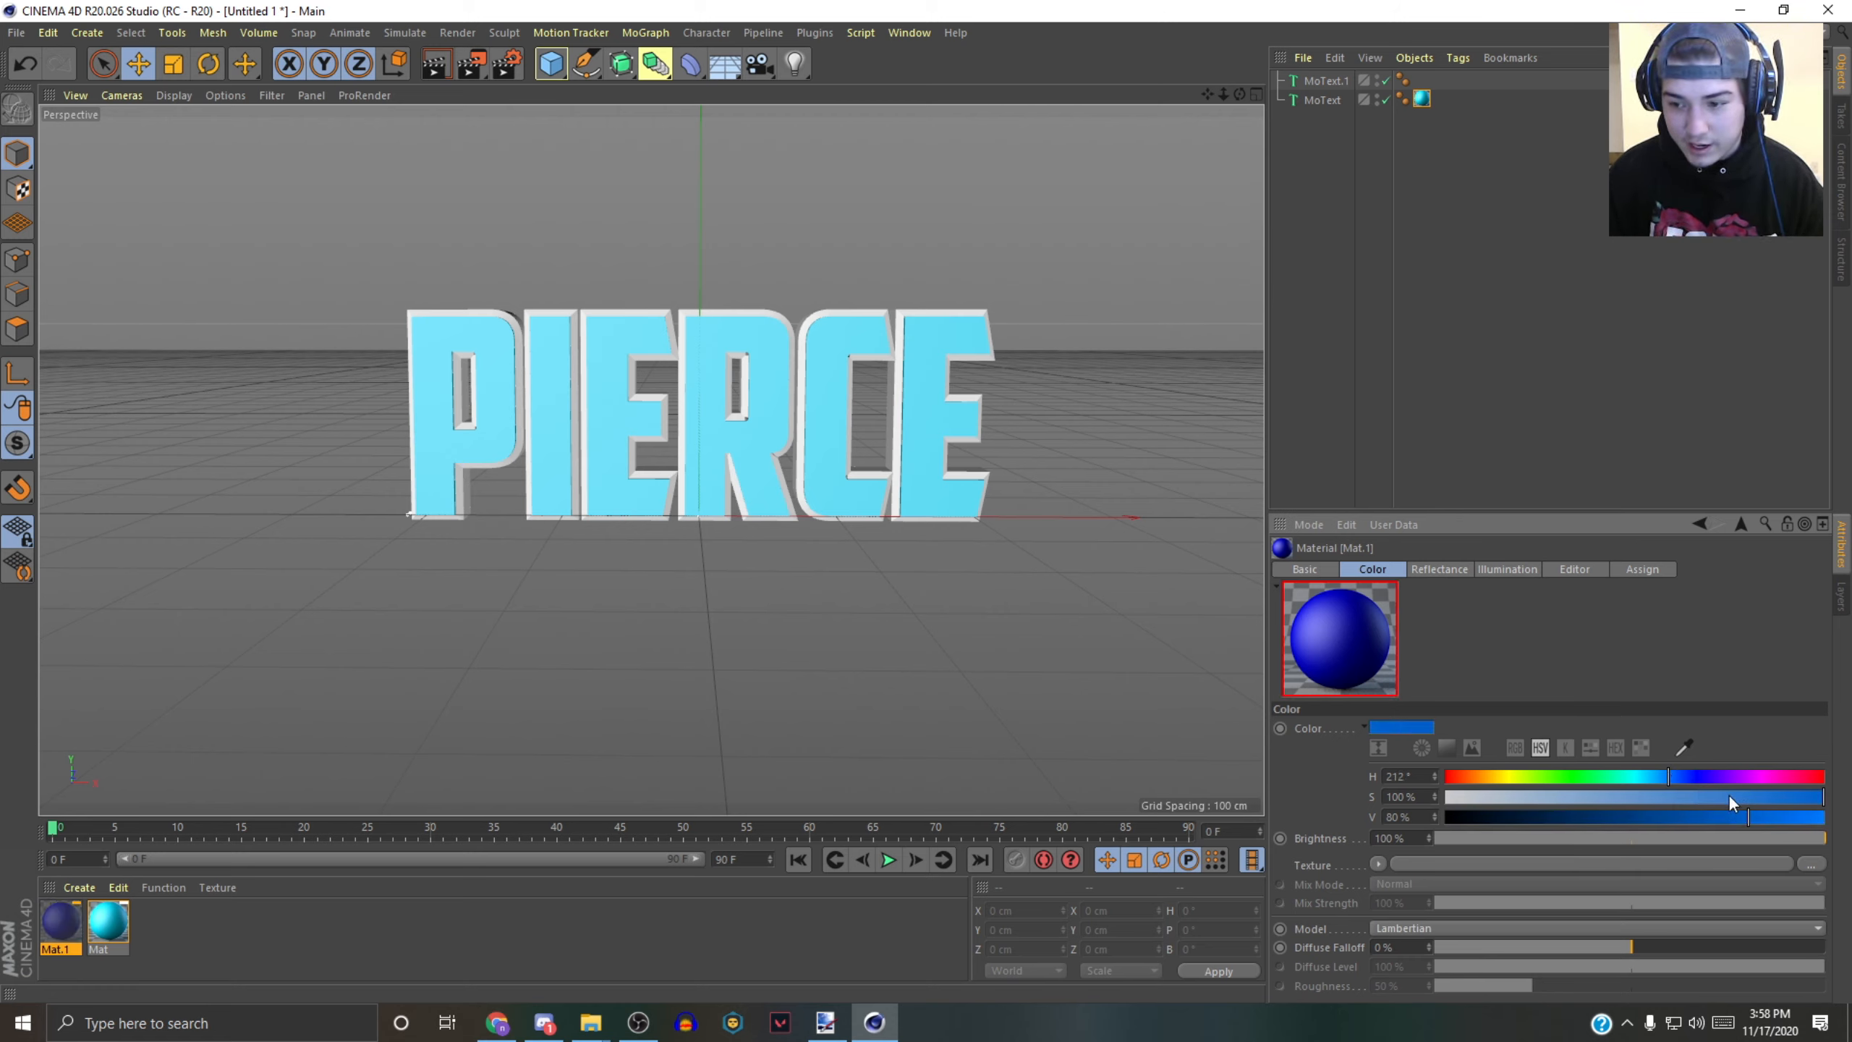
pyautogui.click(1770, 817)
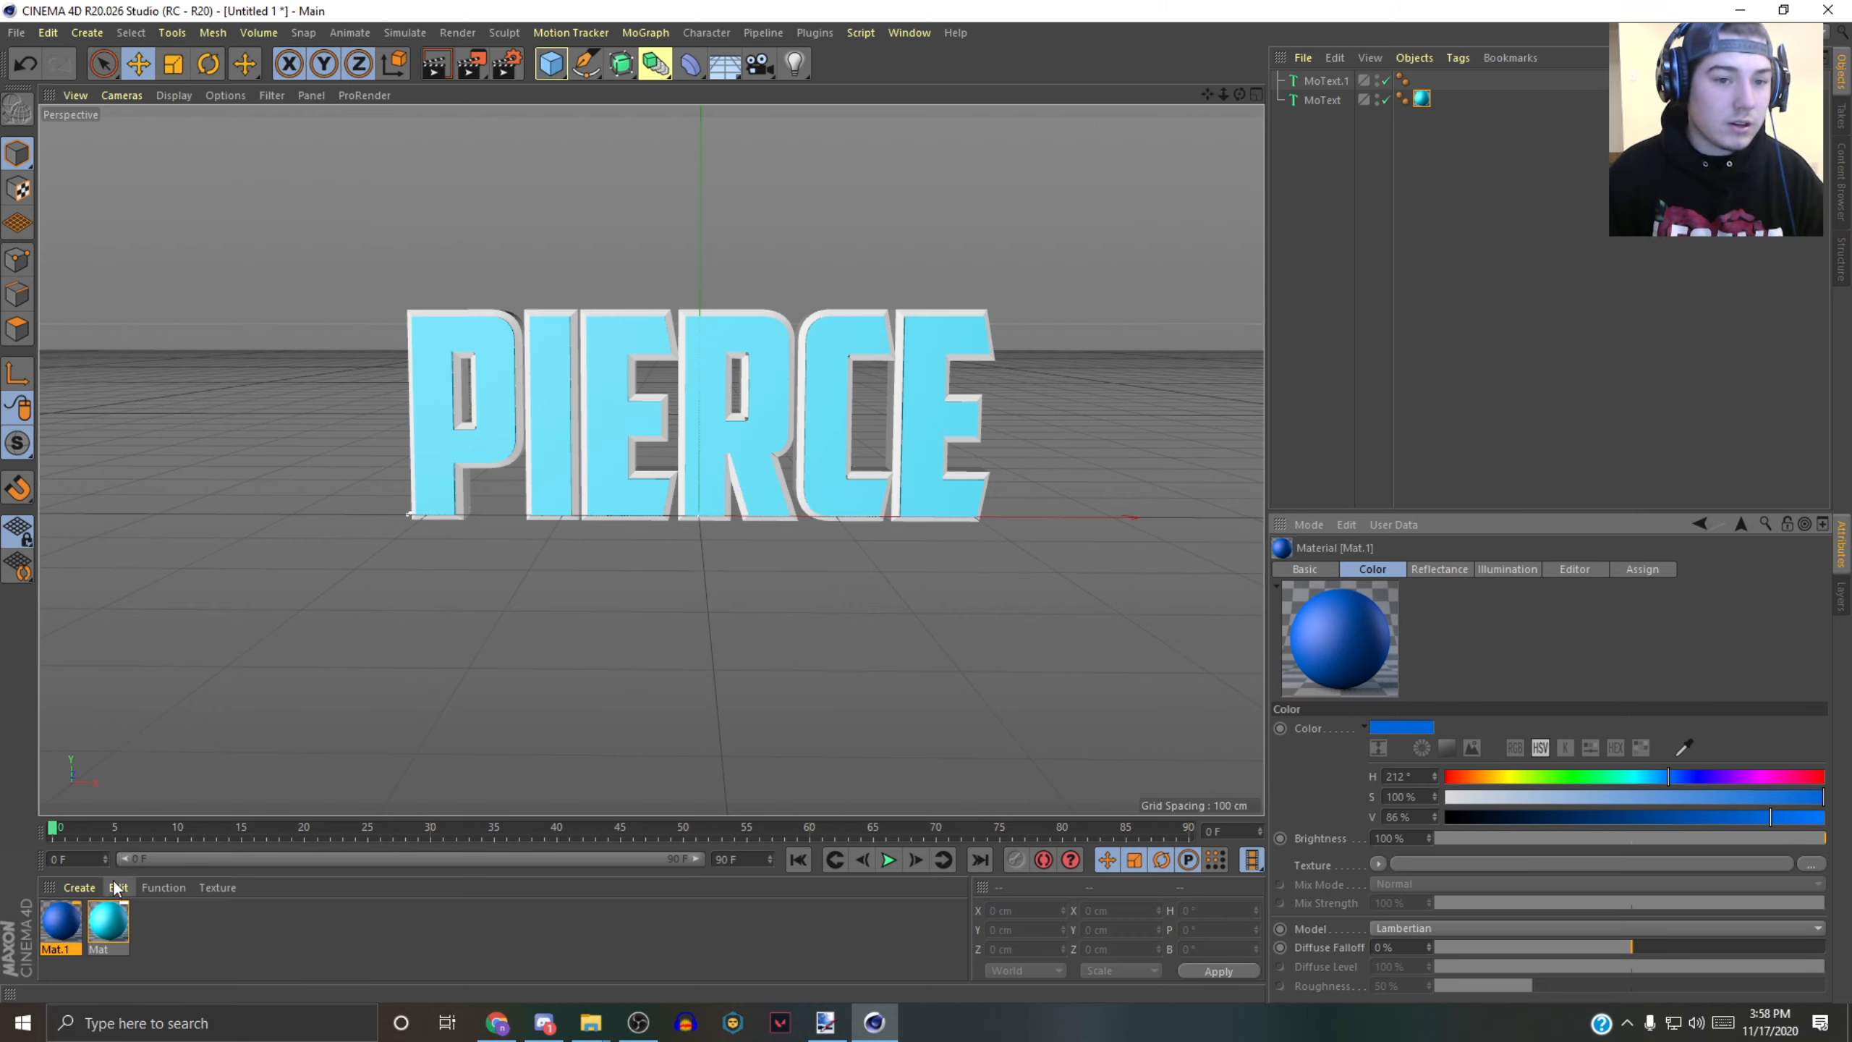
# - Enable Glow on the blue material with 30% inner and 100% outer strength, and apply the material to MoText.1
pyautogui.doubleClick(62, 922)
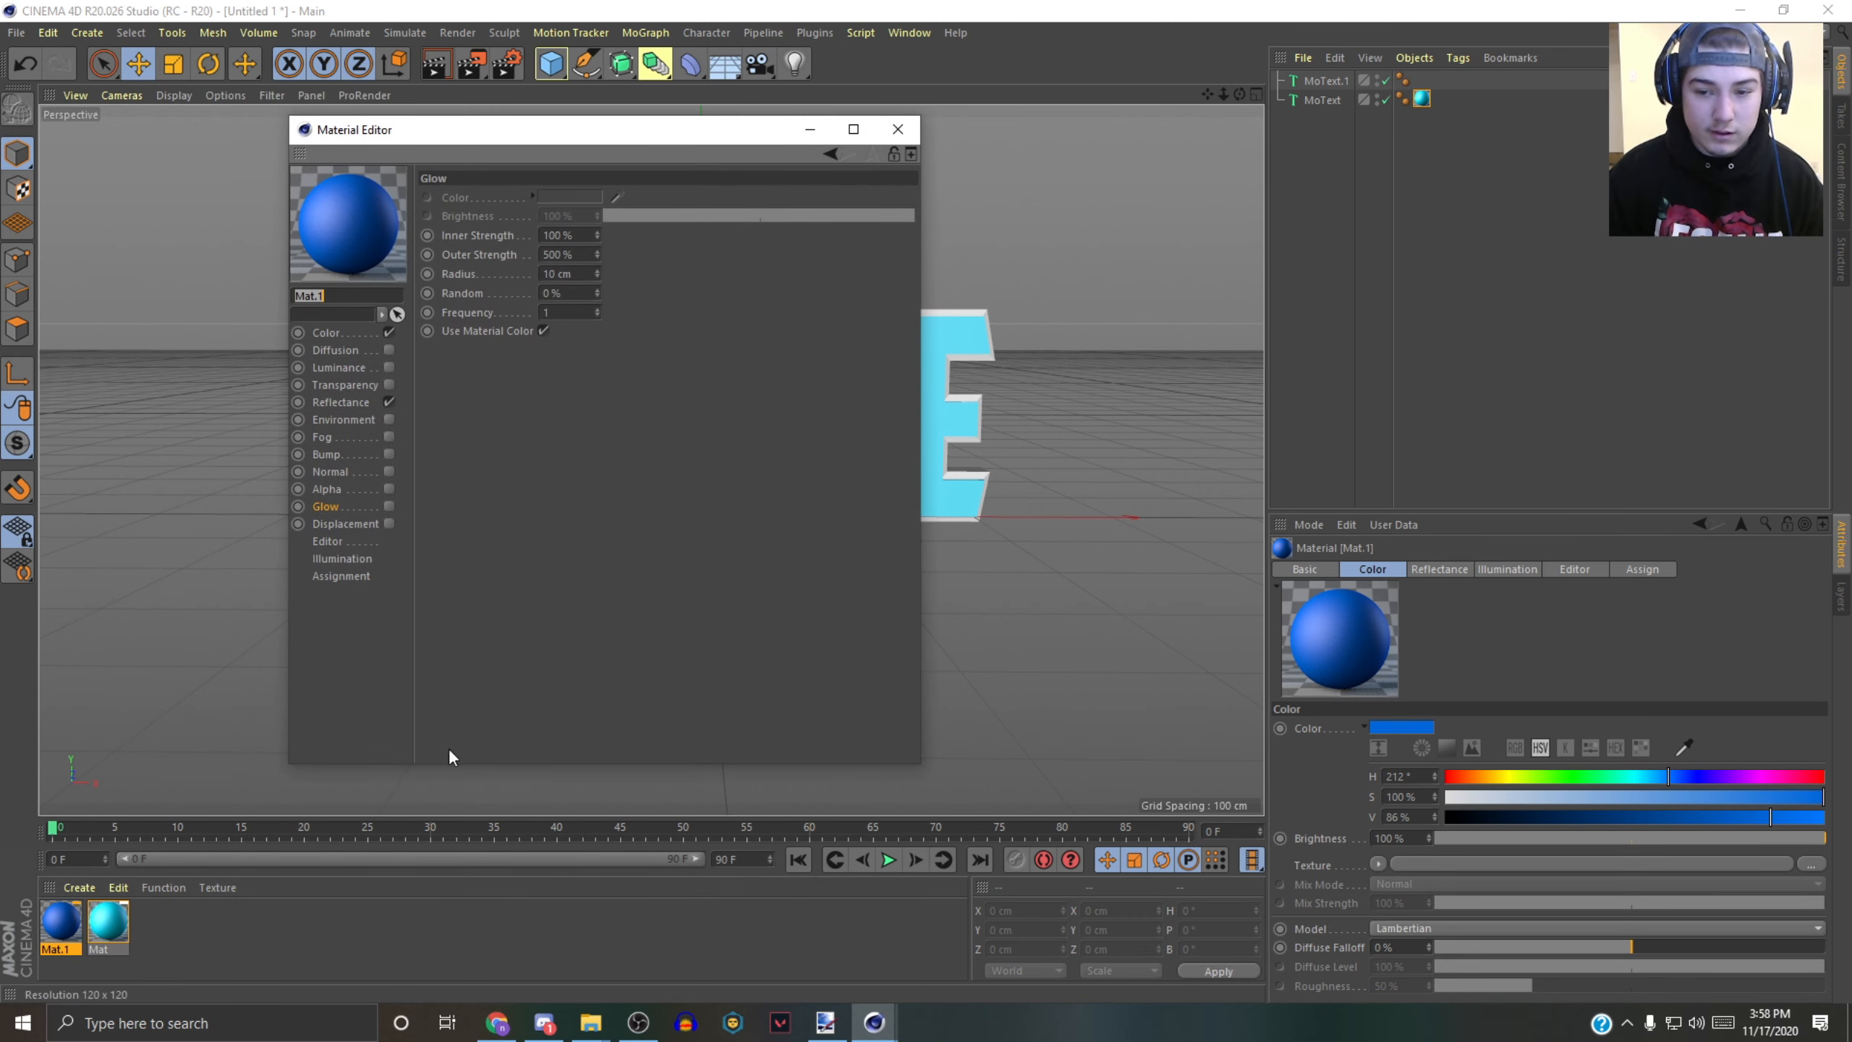
pyautogui.click(389, 506)
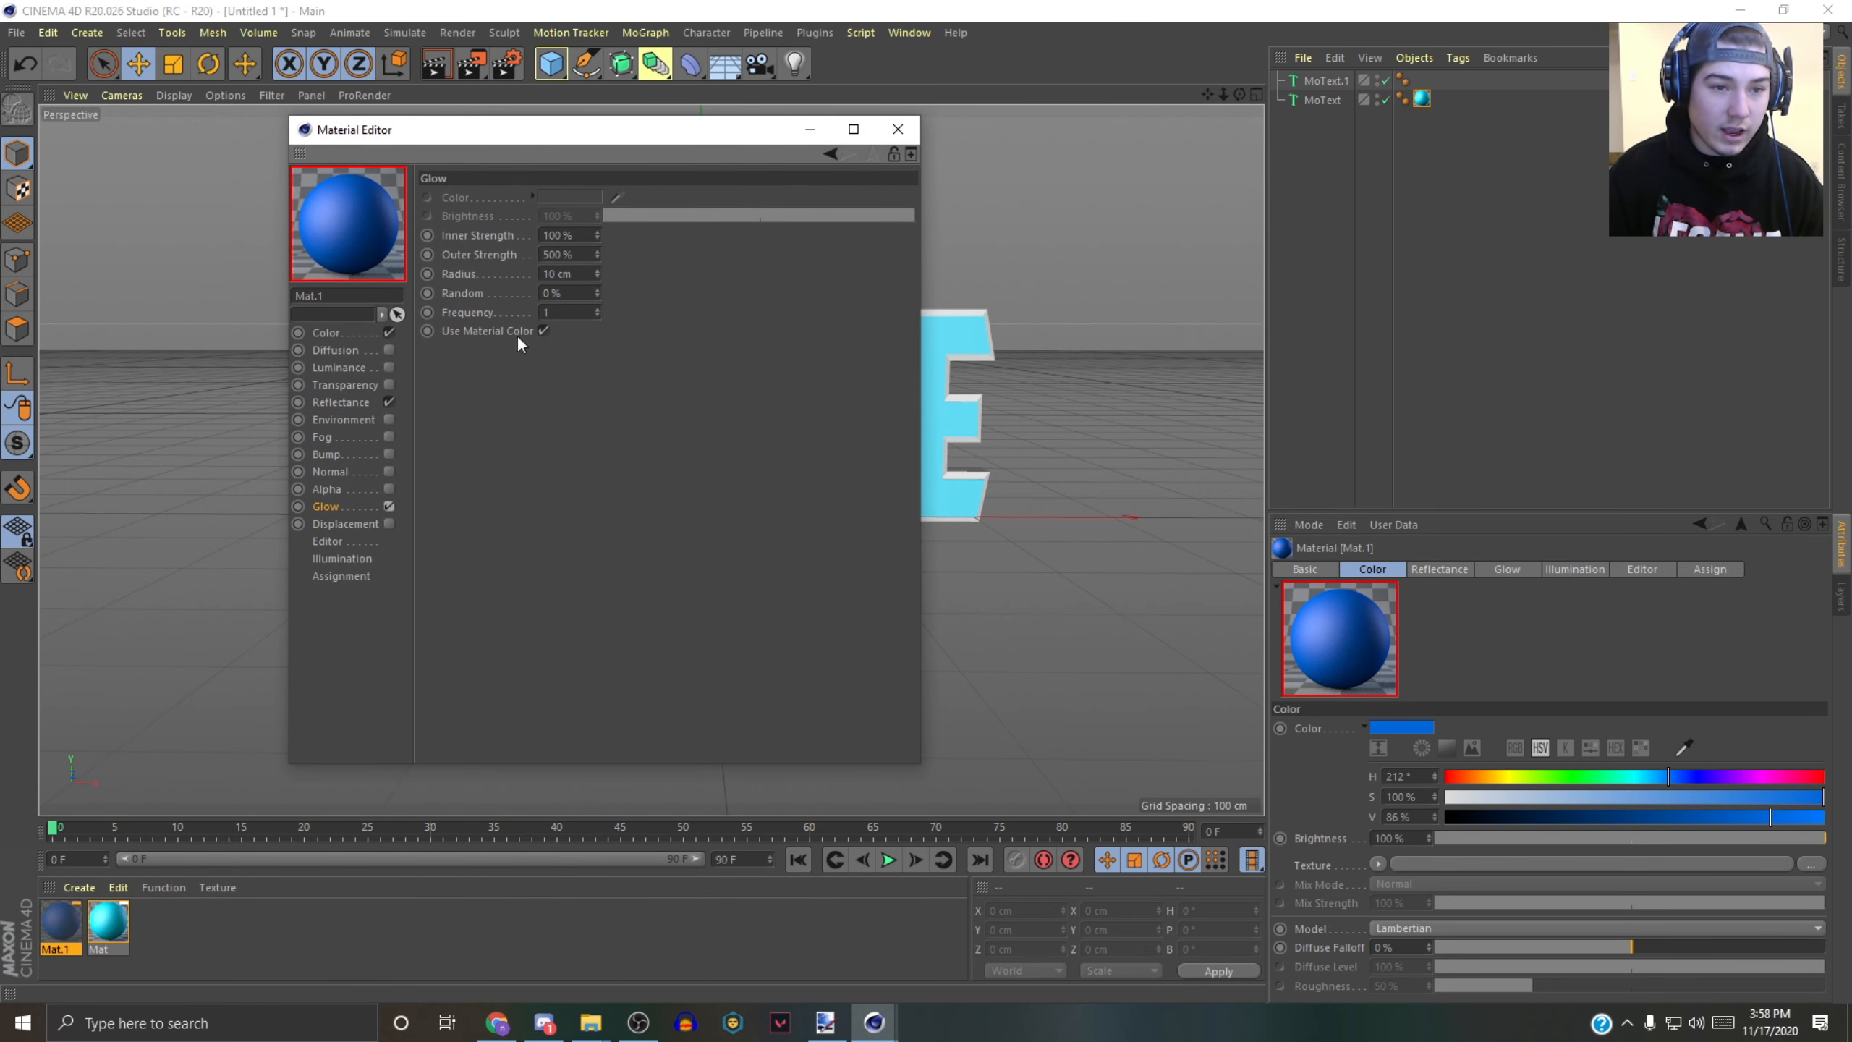
pyautogui.click(553, 235)
pyautogui.write('30')
pyautogui.press('Tab')
pyautogui.write('100')
pyautogui.press('Return')
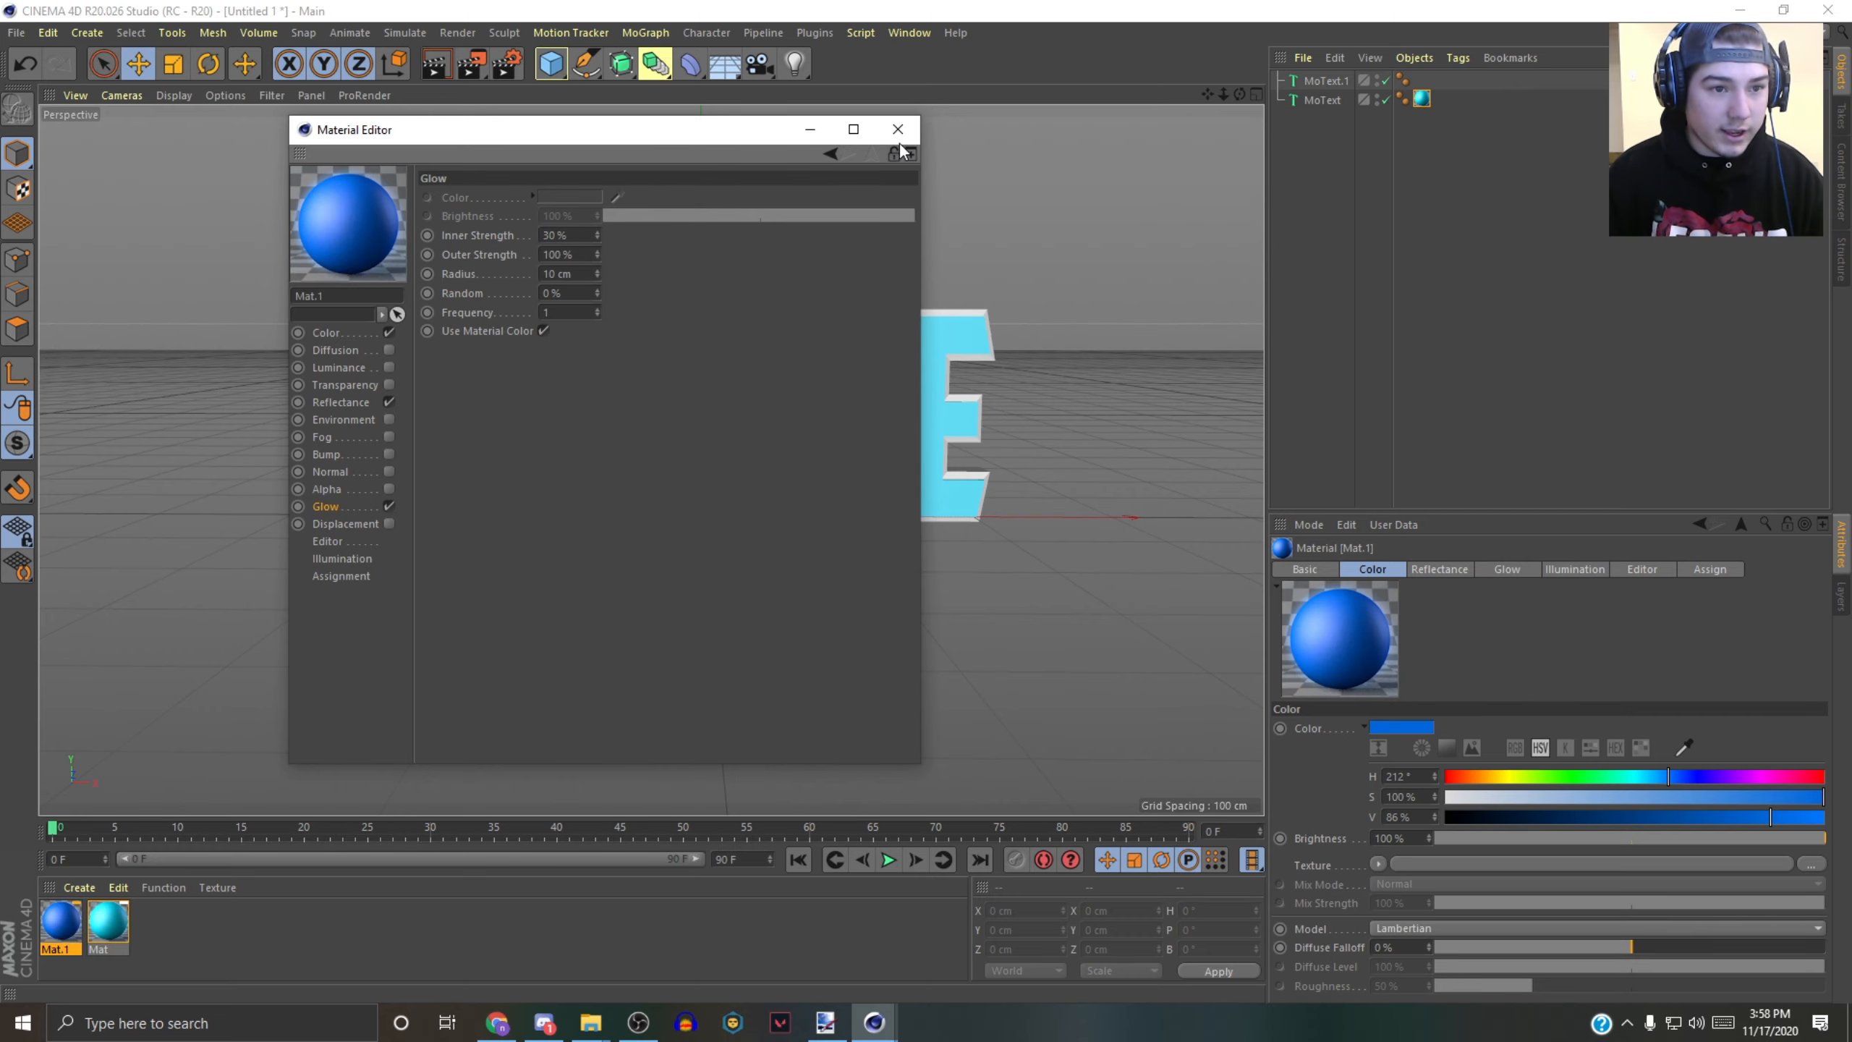
pyautogui.click(899, 129)
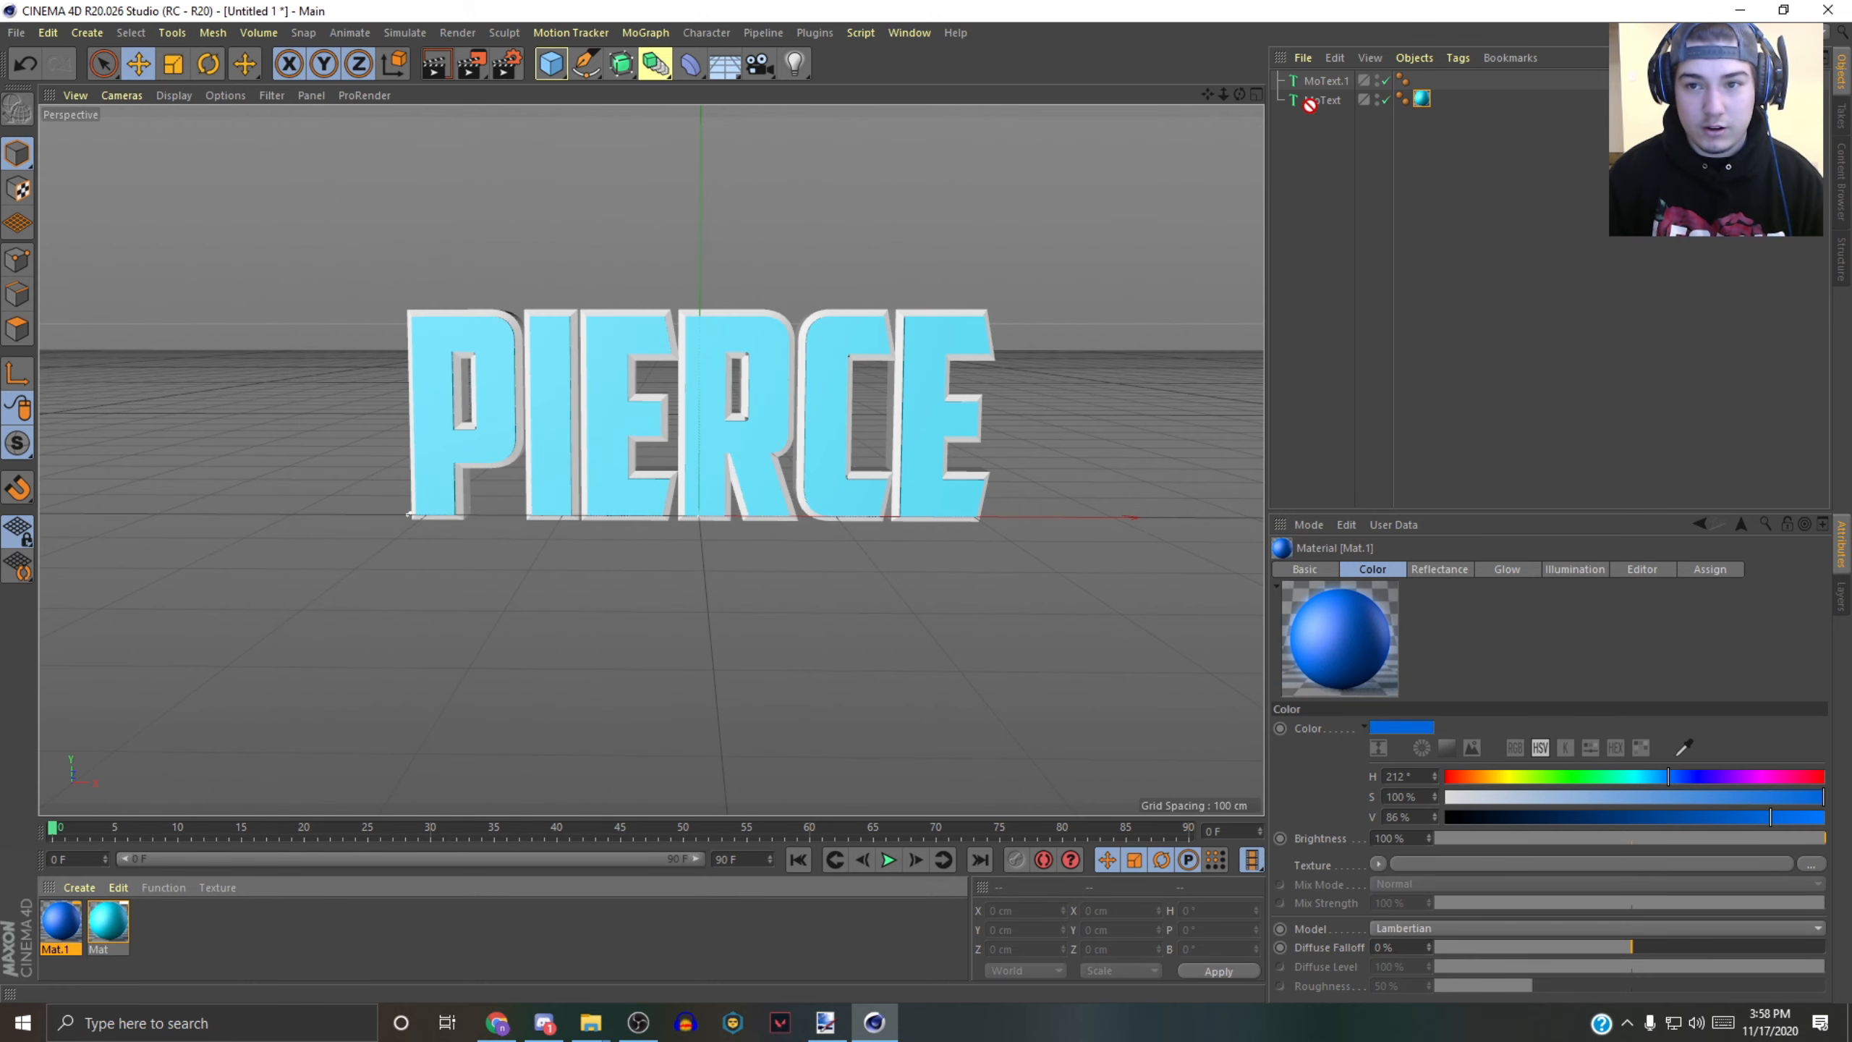
pyautogui.moveTo(1323, 79); pyautogui.dragTo(1325, 80)
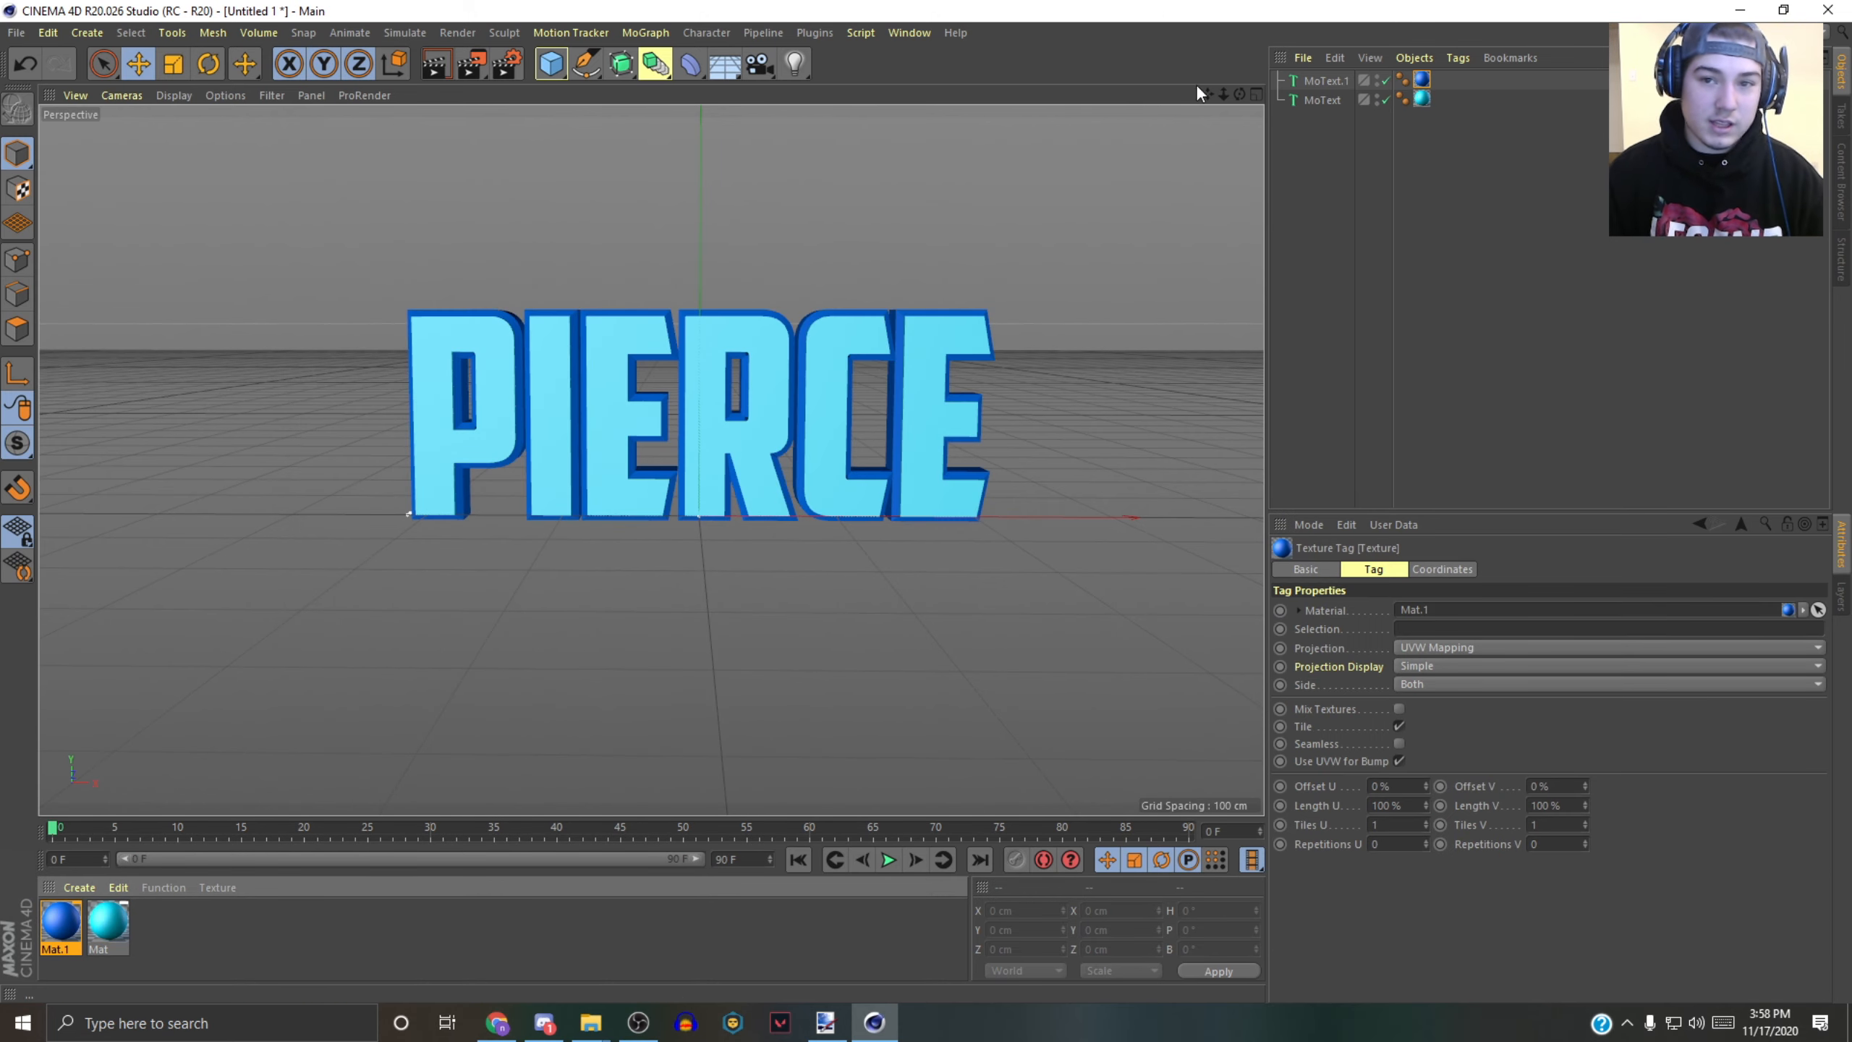
# - Group the MoText and MoText.1 objects under one null
pyautogui.click(1314, 81)
pyautogui.keyDown('shift'); pyautogui.click(1319, 97); pyautogui.keyUp('shift')
pyautogui.rightClick(1319, 97)
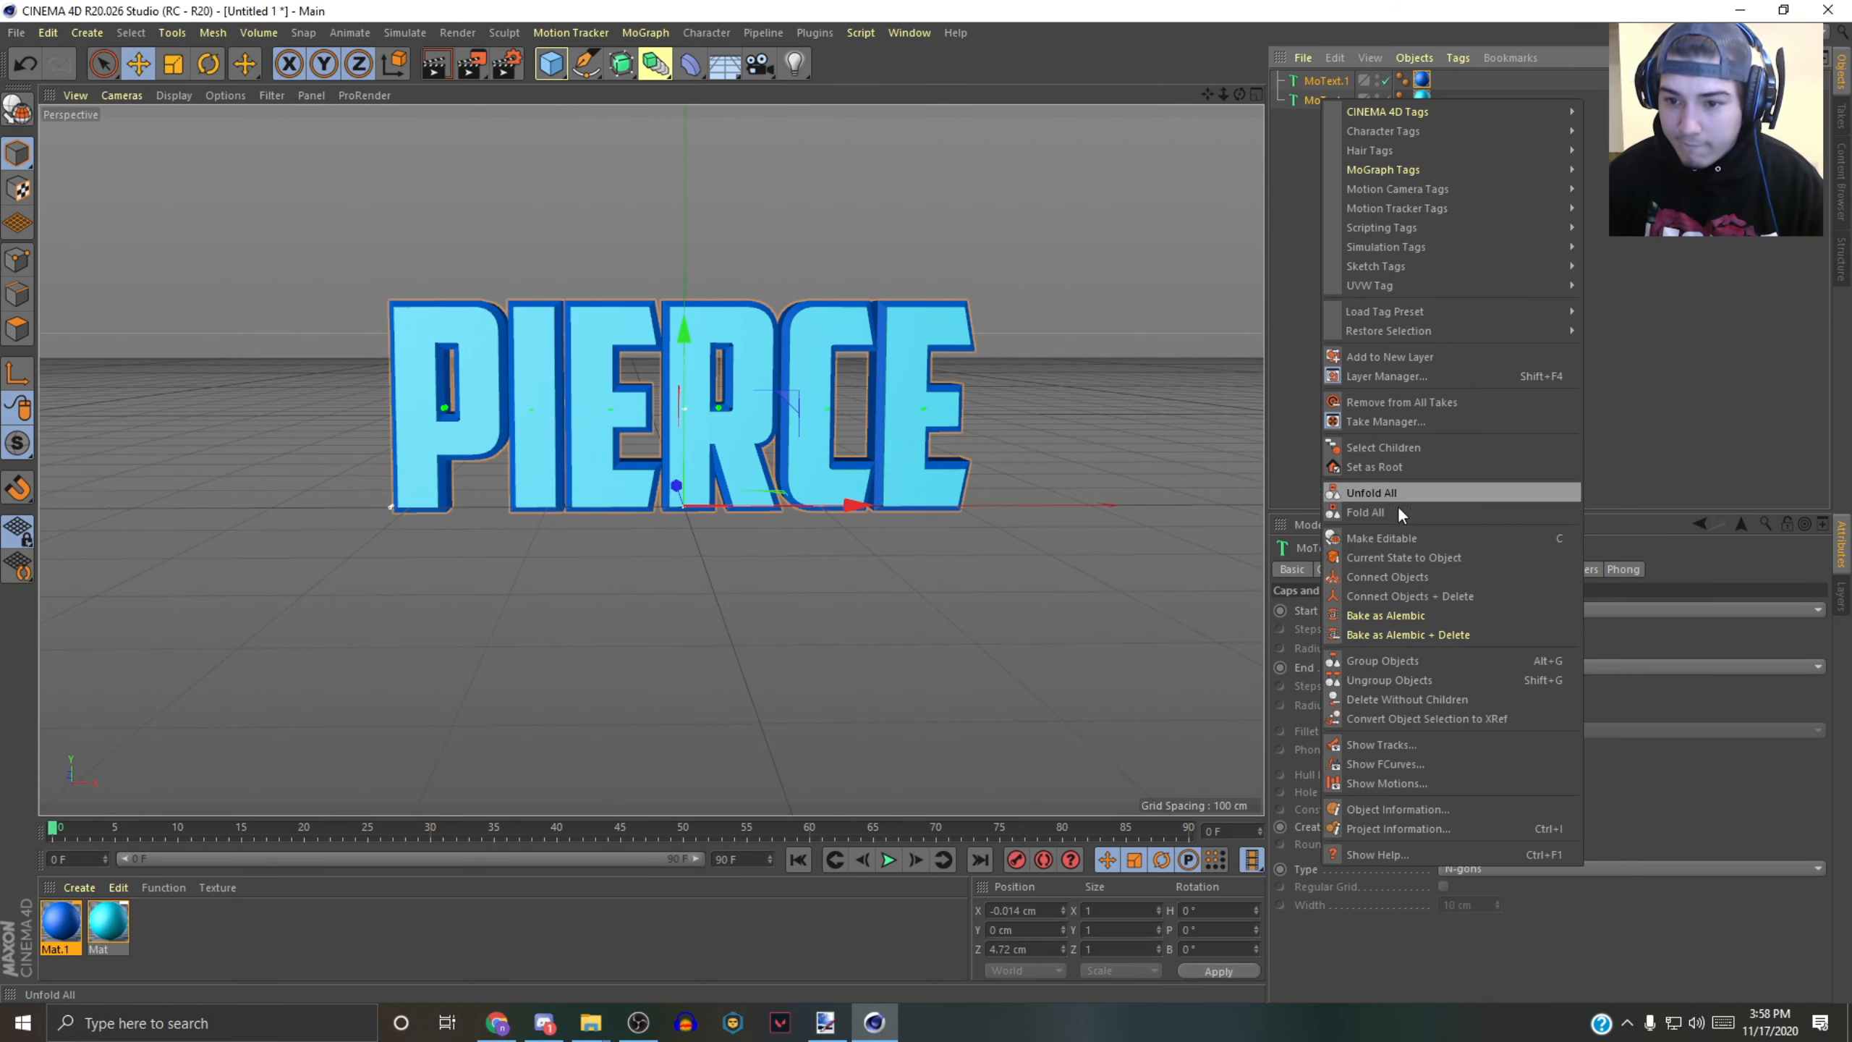
pyautogui.click(1374, 662)
# - Add a Wrap deformer and make it a child of the null so it bends both text objects
pyautogui.moveTo(1239, 94)
pyautogui.mouseDown()
pyautogui.moveTo(1228, 135)
pyautogui.moveTo(1210, 96)
pyautogui.moveTo(1231, 104)
pyautogui.mouseUp()
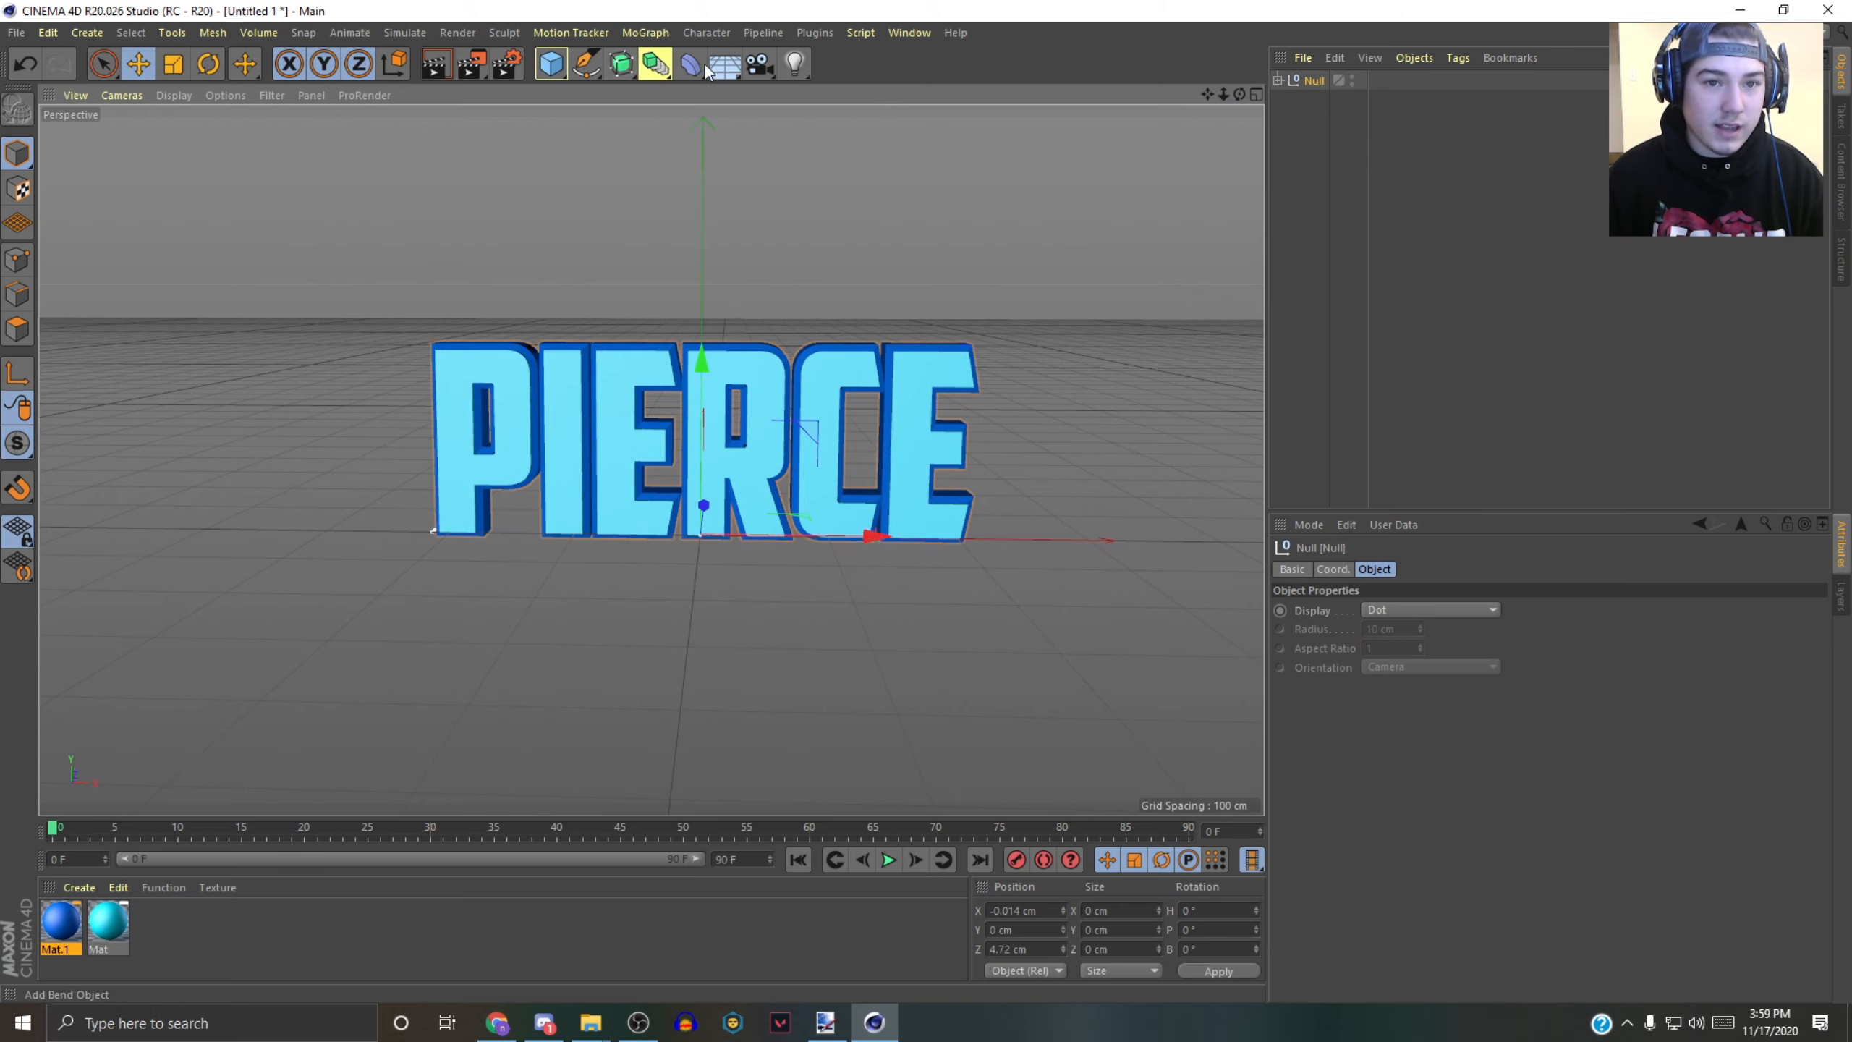
pyautogui.click(720, 70)
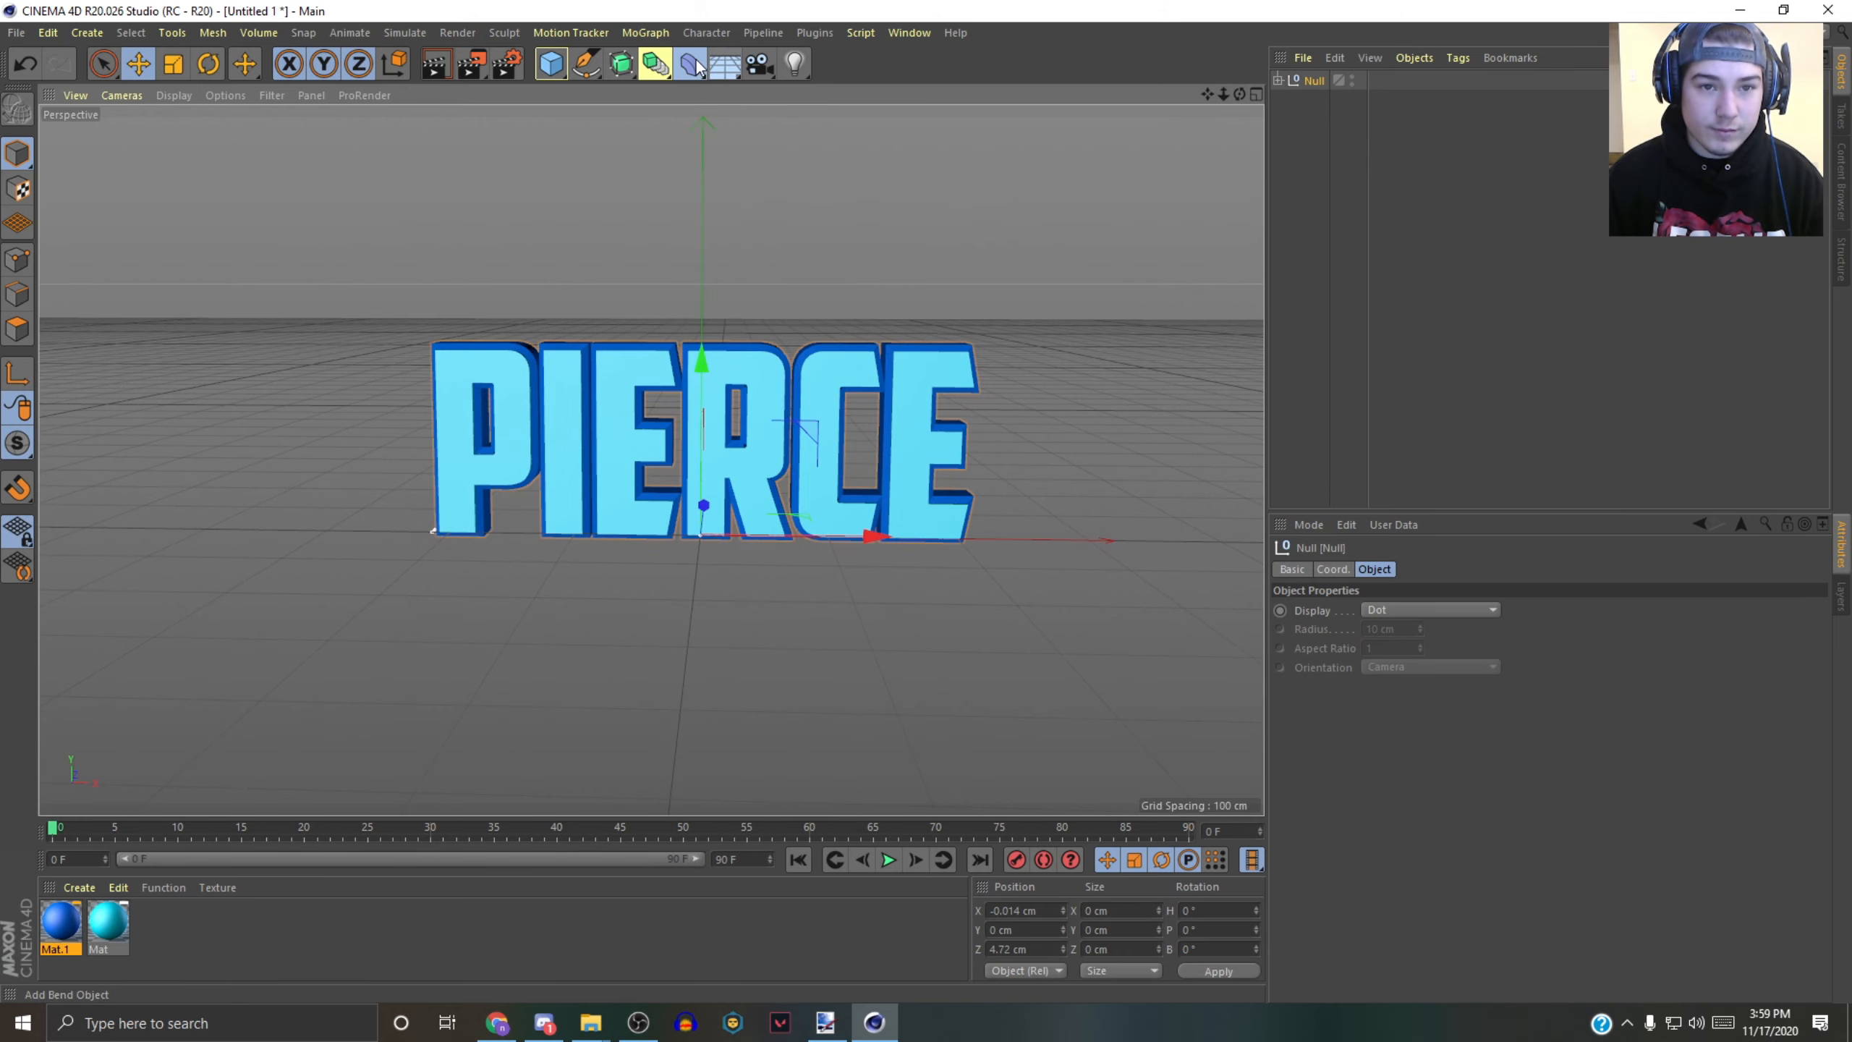
pyautogui.click(692, 64)
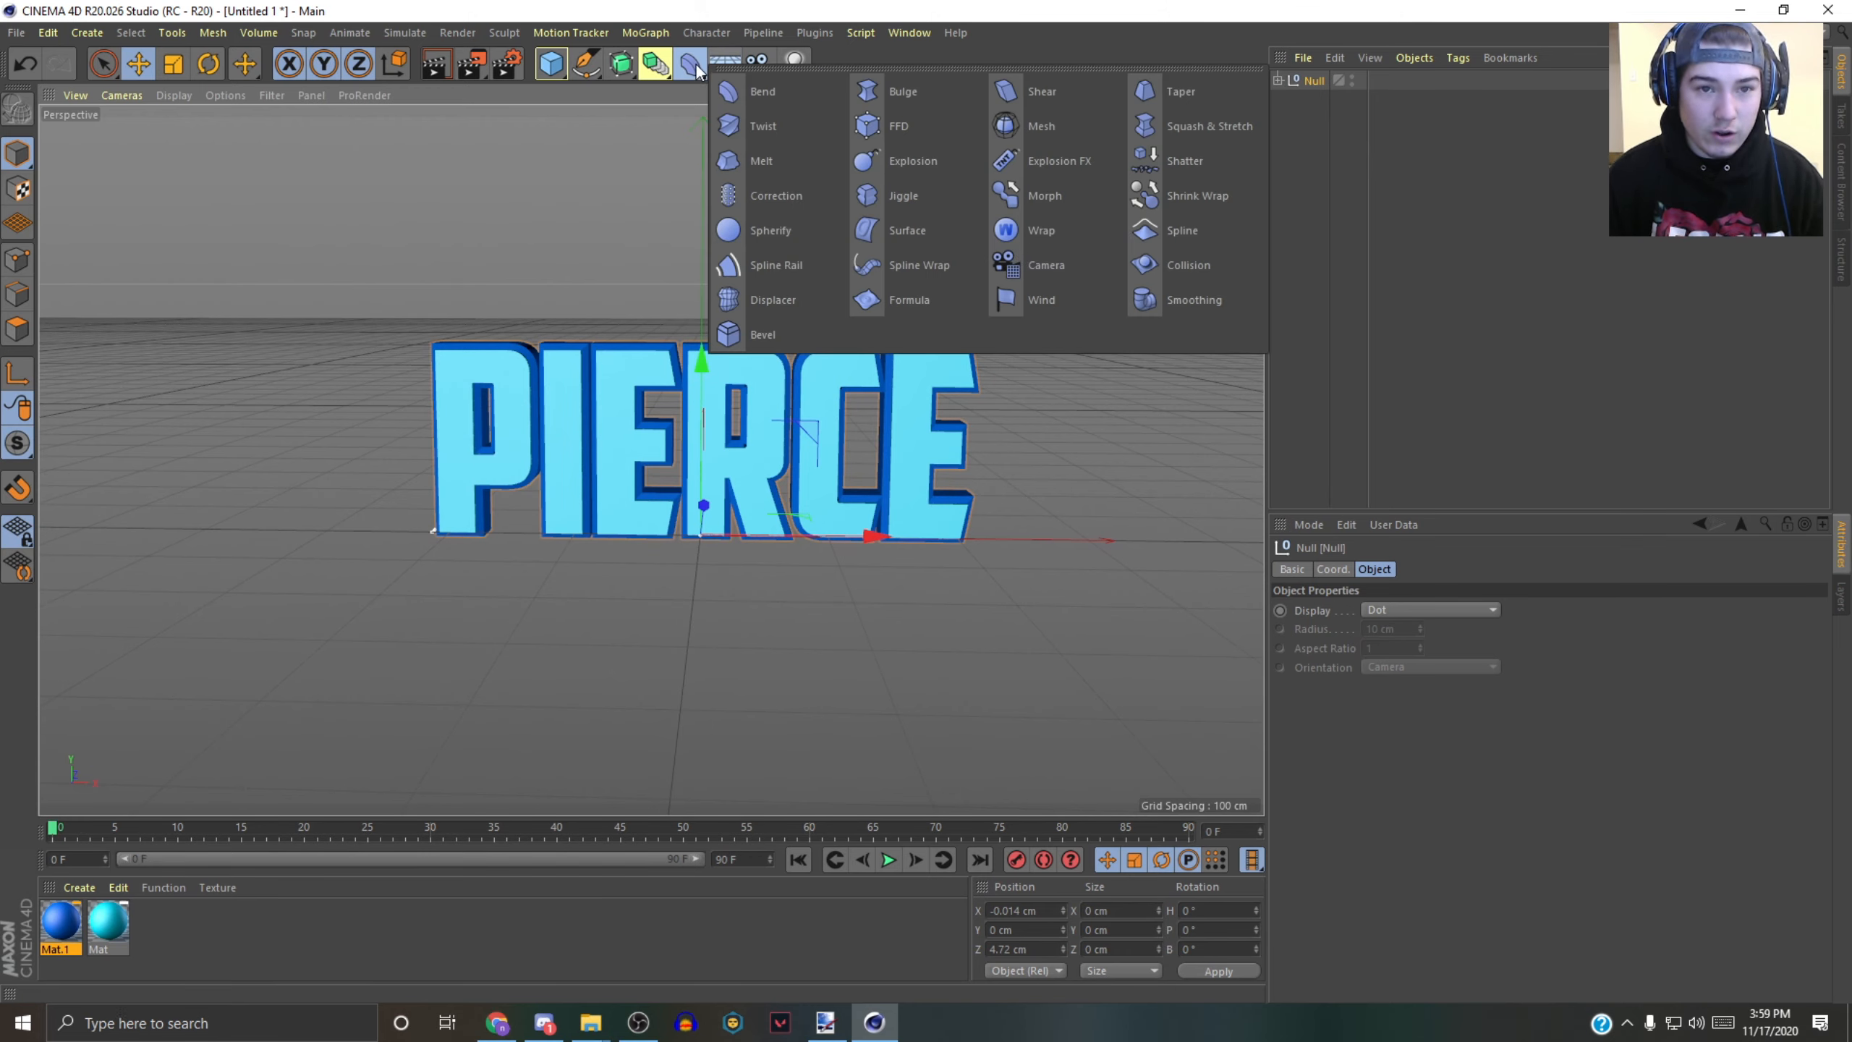
pyautogui.click(1026, 233)
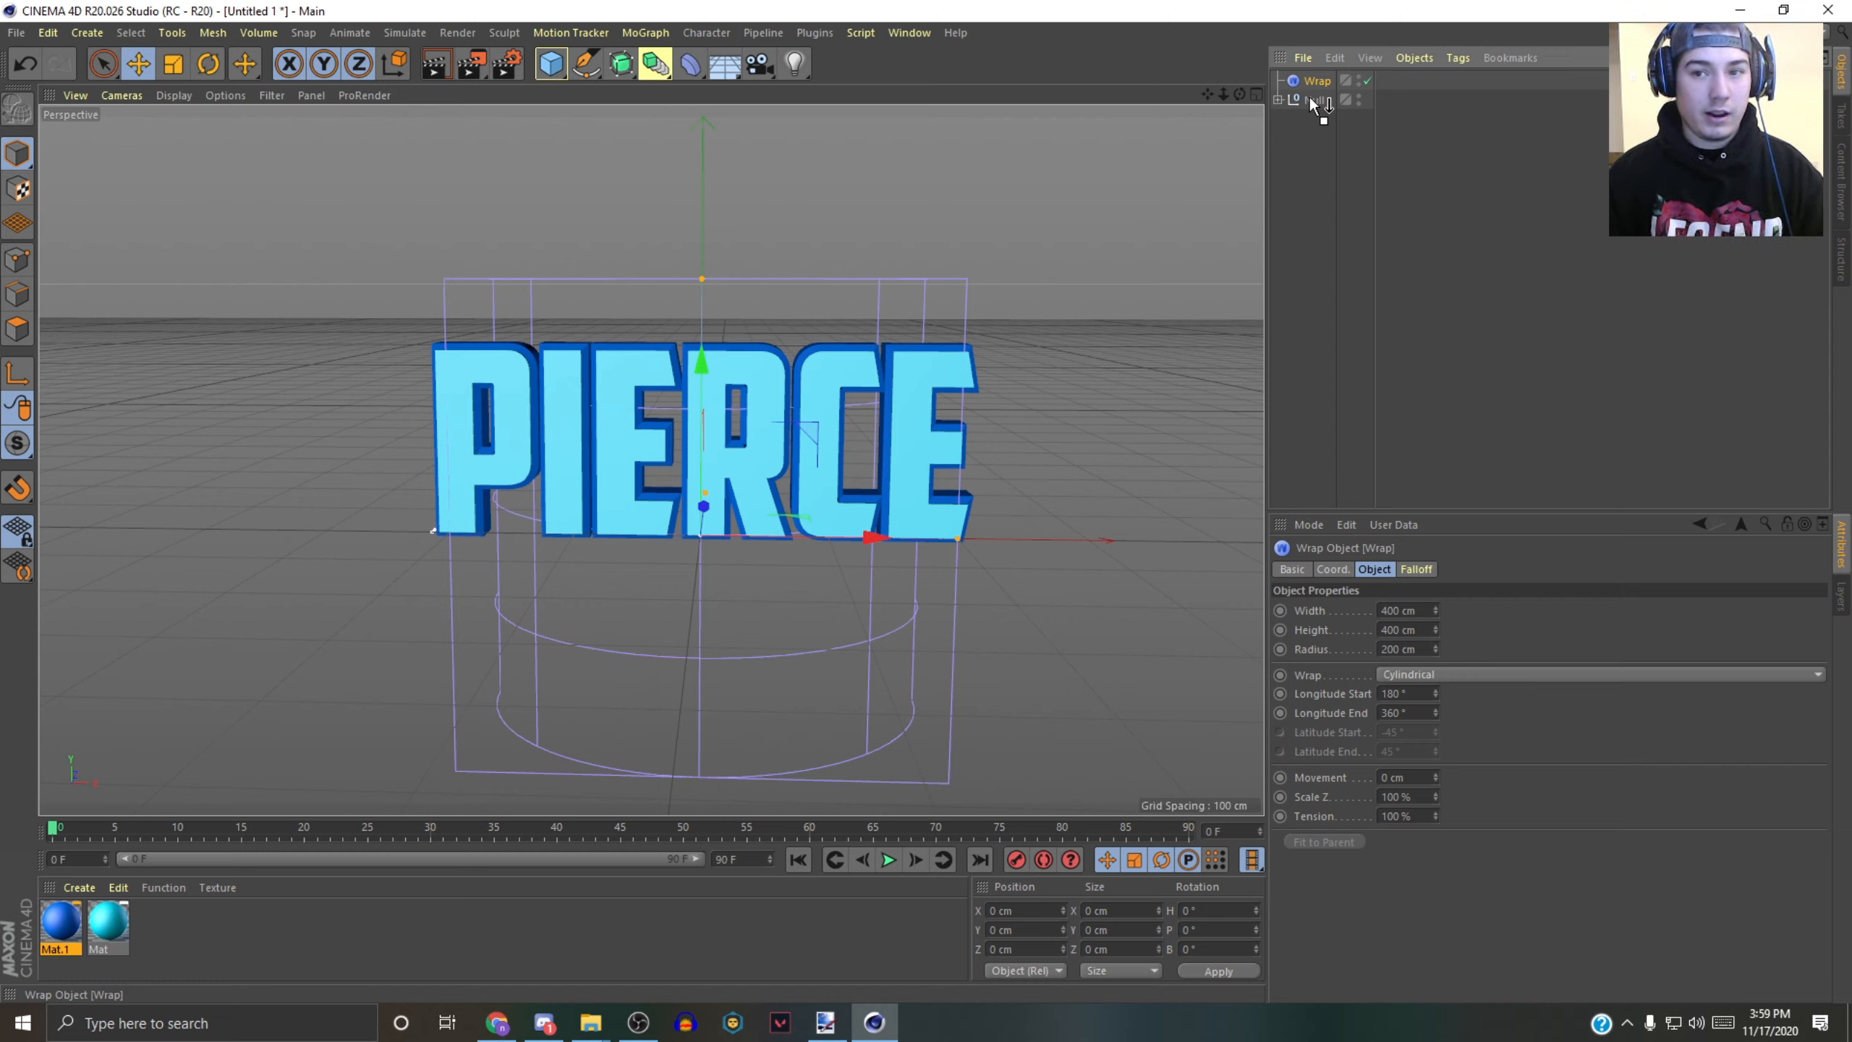
pyautogui.moveTo(1308, 97); pyautogui.dragTo(1309, 102)
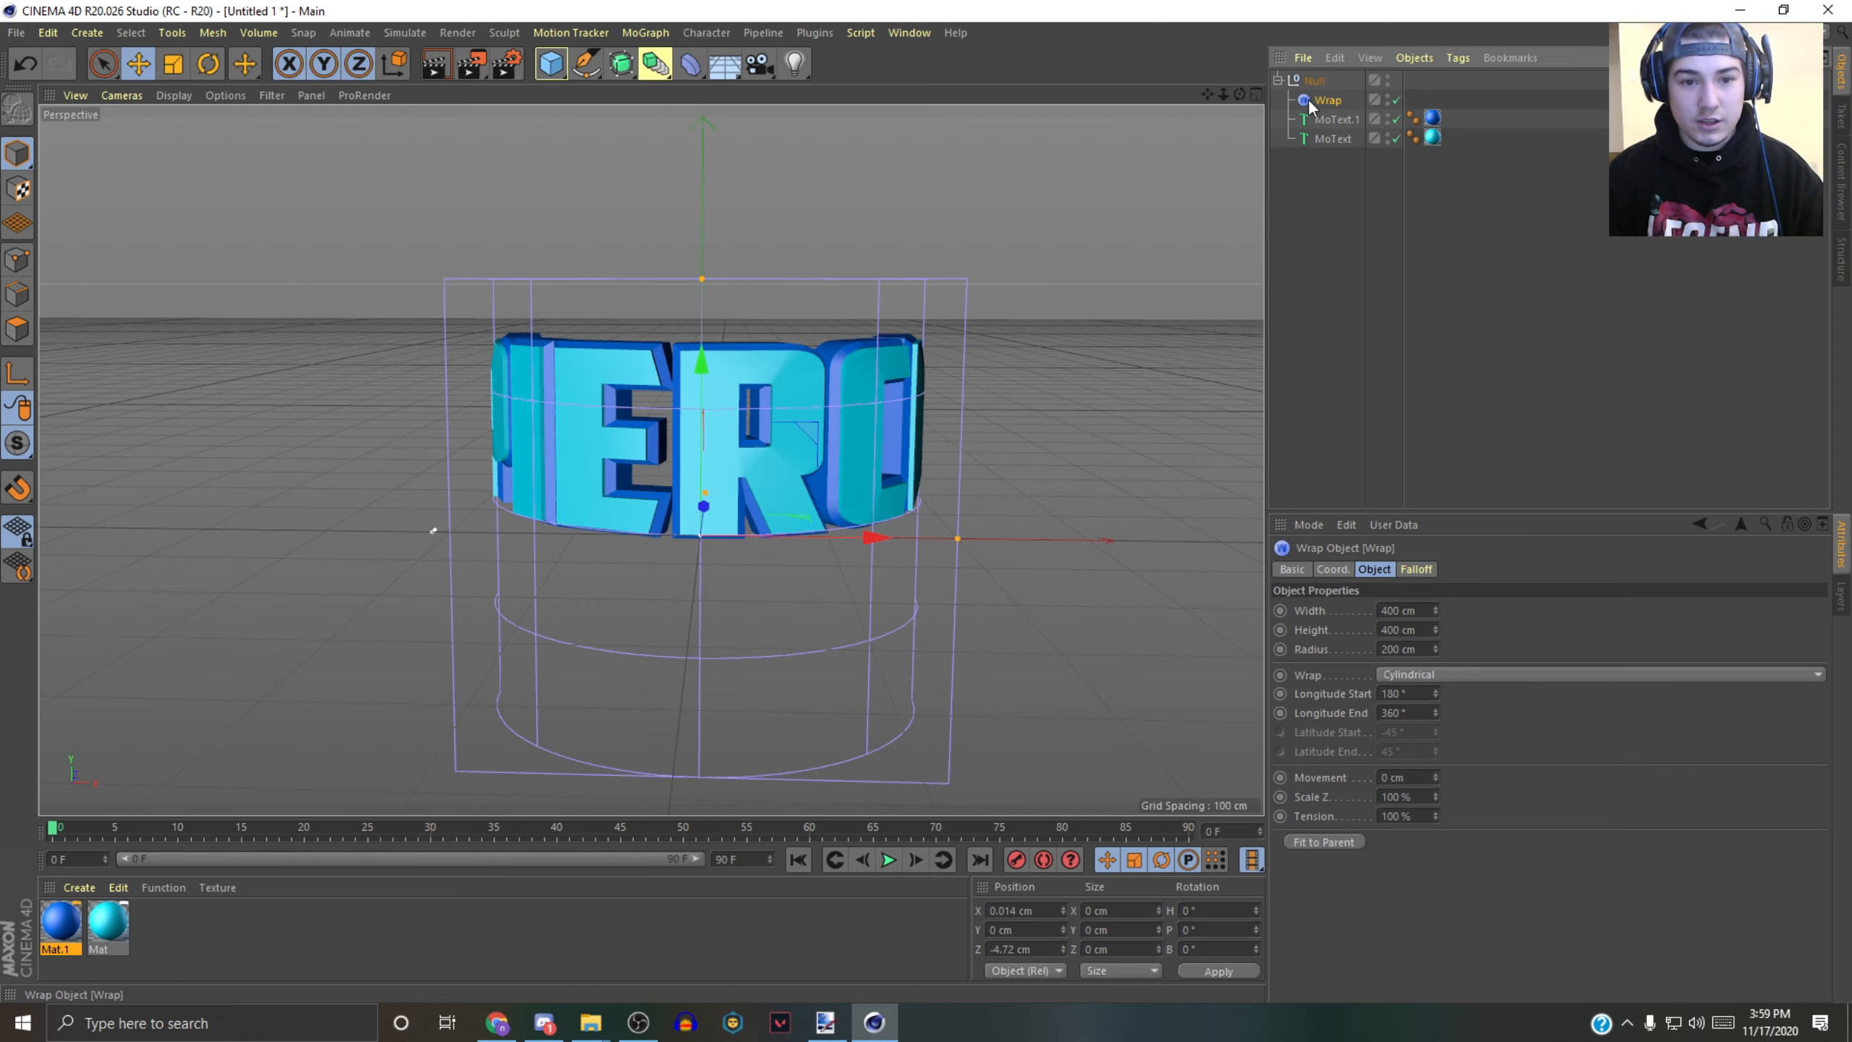
# - Raise the Wrap deformer to about 55 cm in Y and widen it to about 830 cm
pyautogui.moveTo(708, 430); pyautogui.dragTo(718, 362)
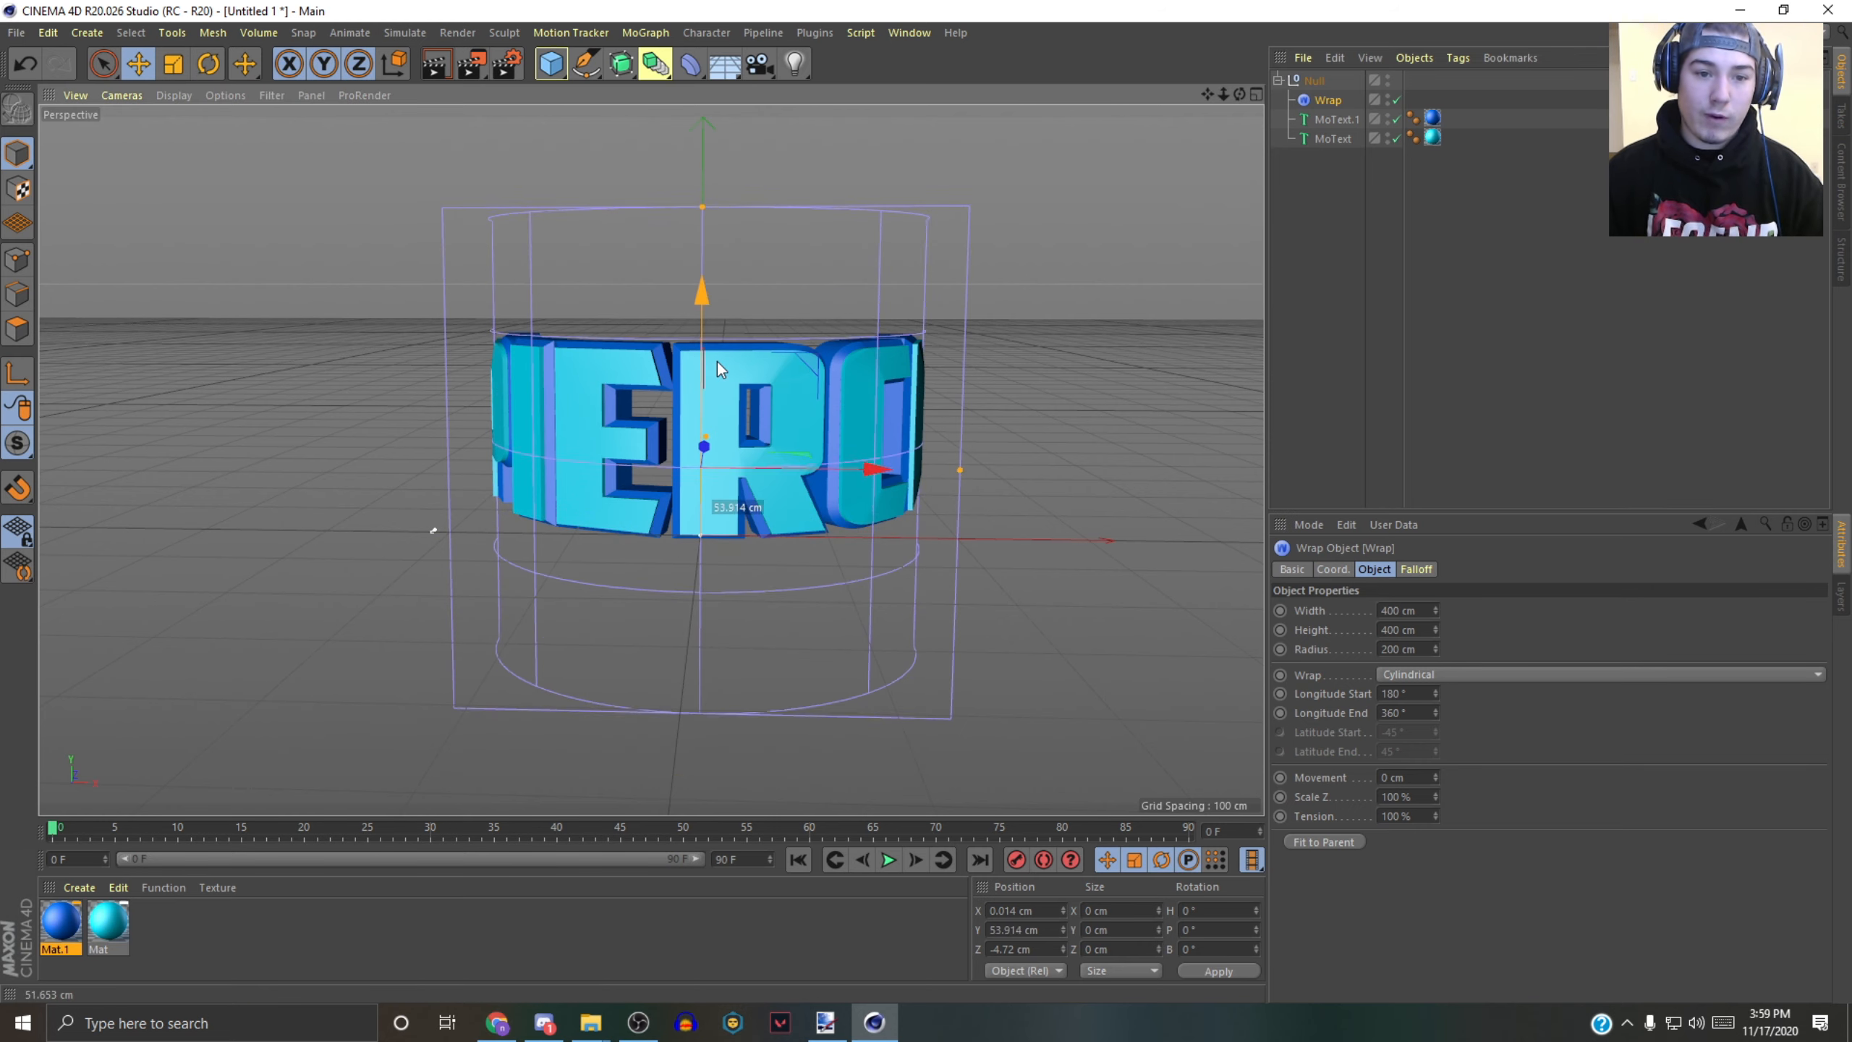
pyautogui.moveTo(961, 467); pyautogui.dragTo(1059, 469)
pyautogui.press('t')
pyautogui.moveTo(318, 175); pyautogui.dragTo(431, 183)
pyautogui.hotkey('ctrl', 'z')
pyautogui.click(139, 65)
pyautogui.moveTo(1056, 467); pyautogui.dragTo(1255, 440)
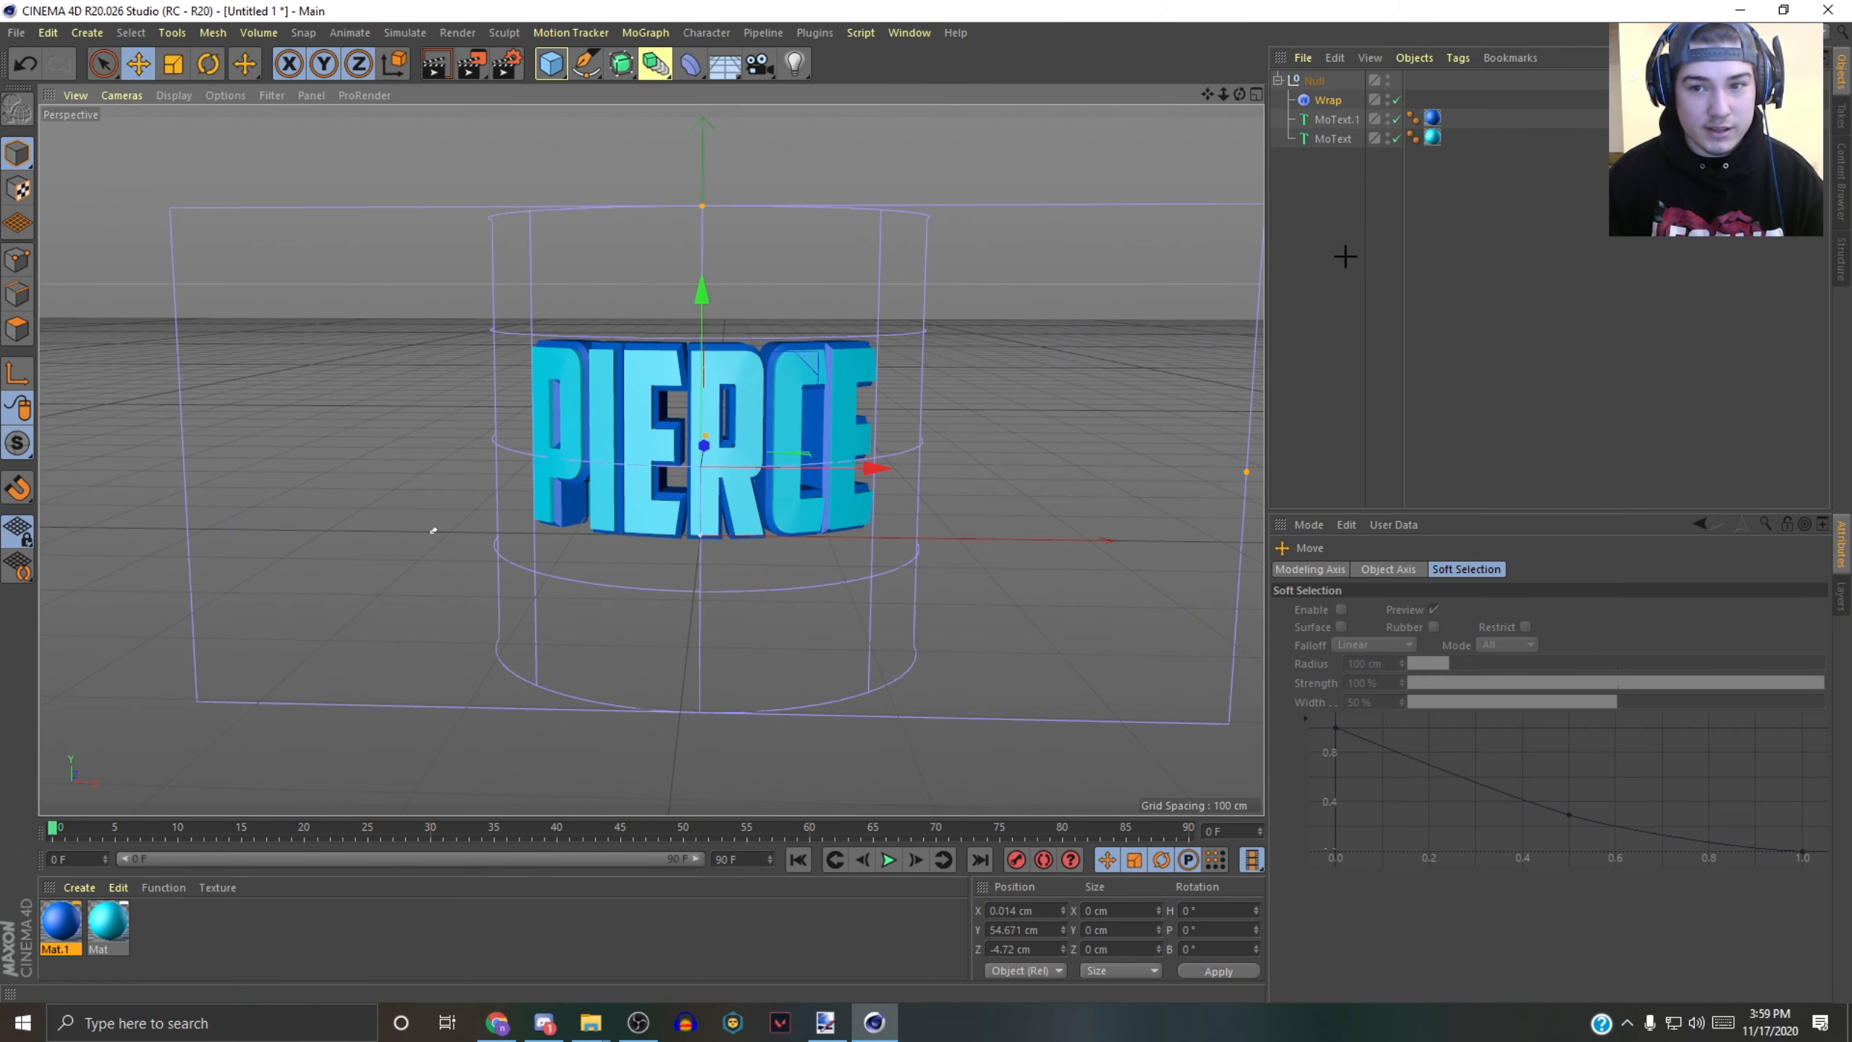
# - Rotate the Wrap deformer slightly so the curved text tilts
pyautogui.click(1232, 146)
pyautogui.press('r')
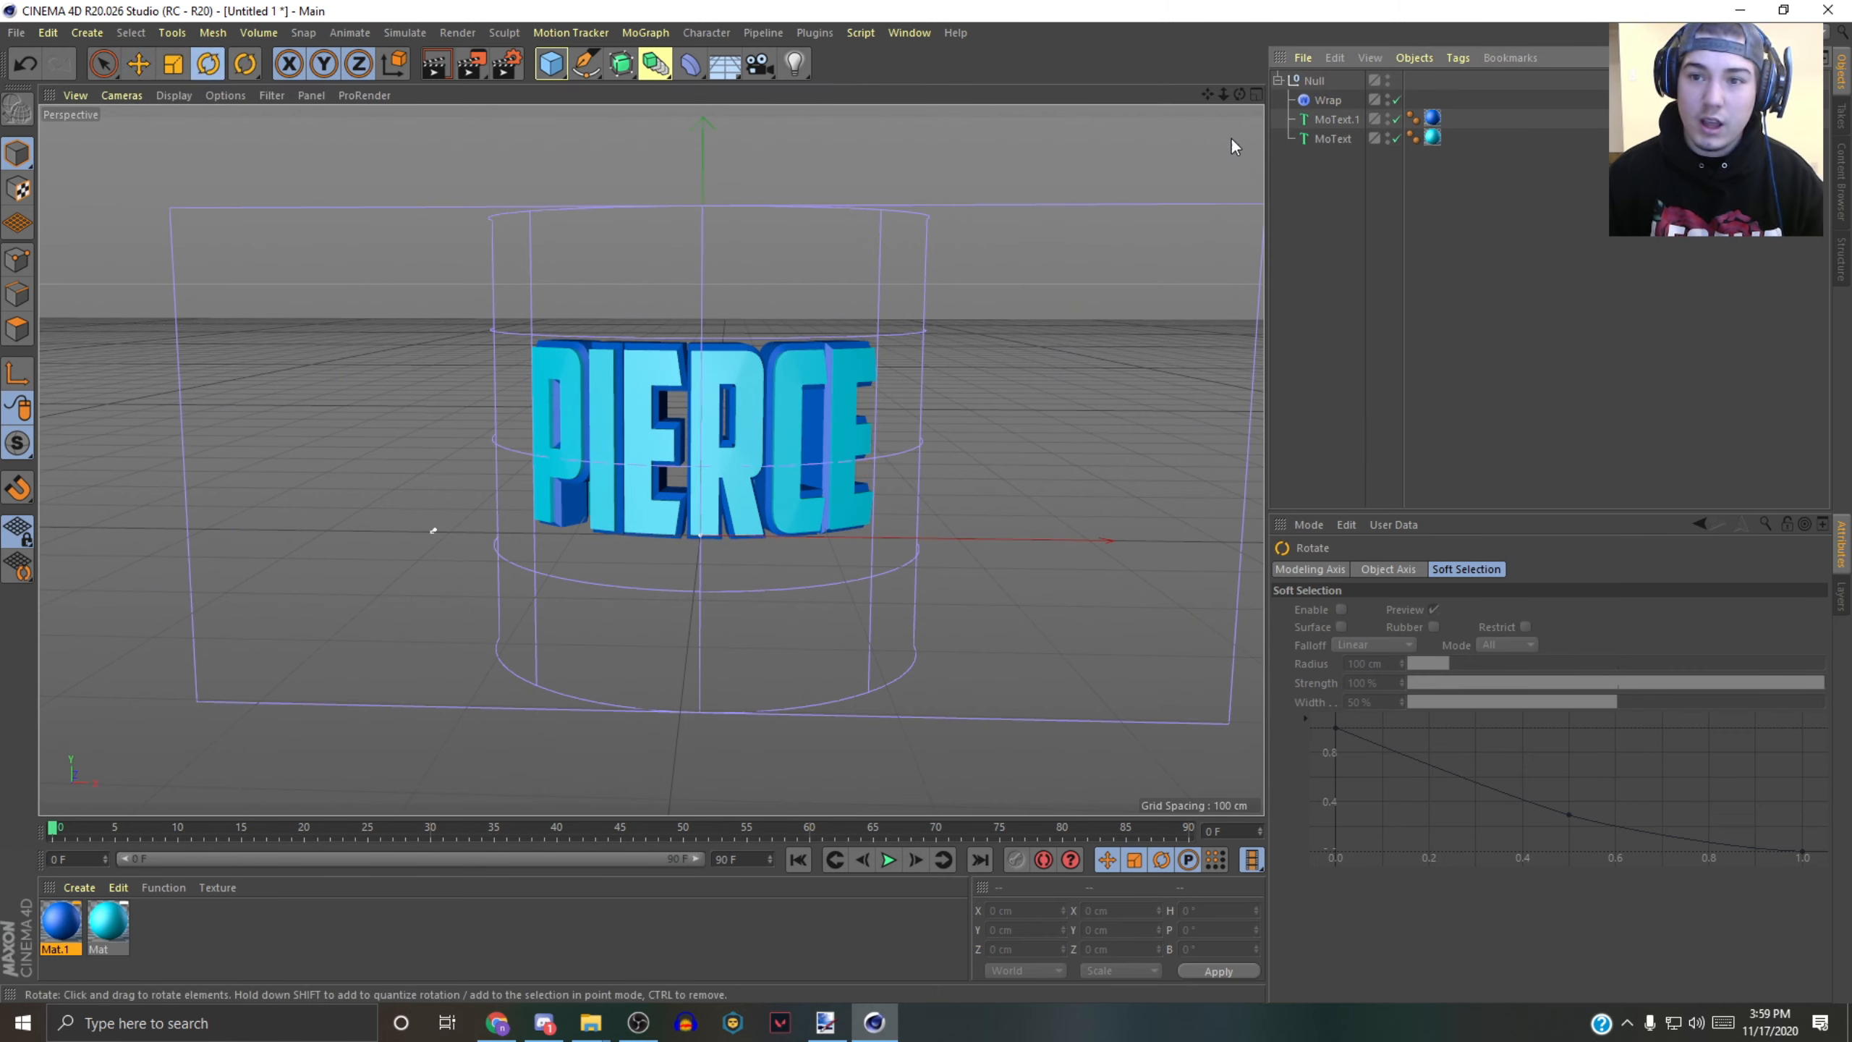
pyautogui.click(1327, 100)
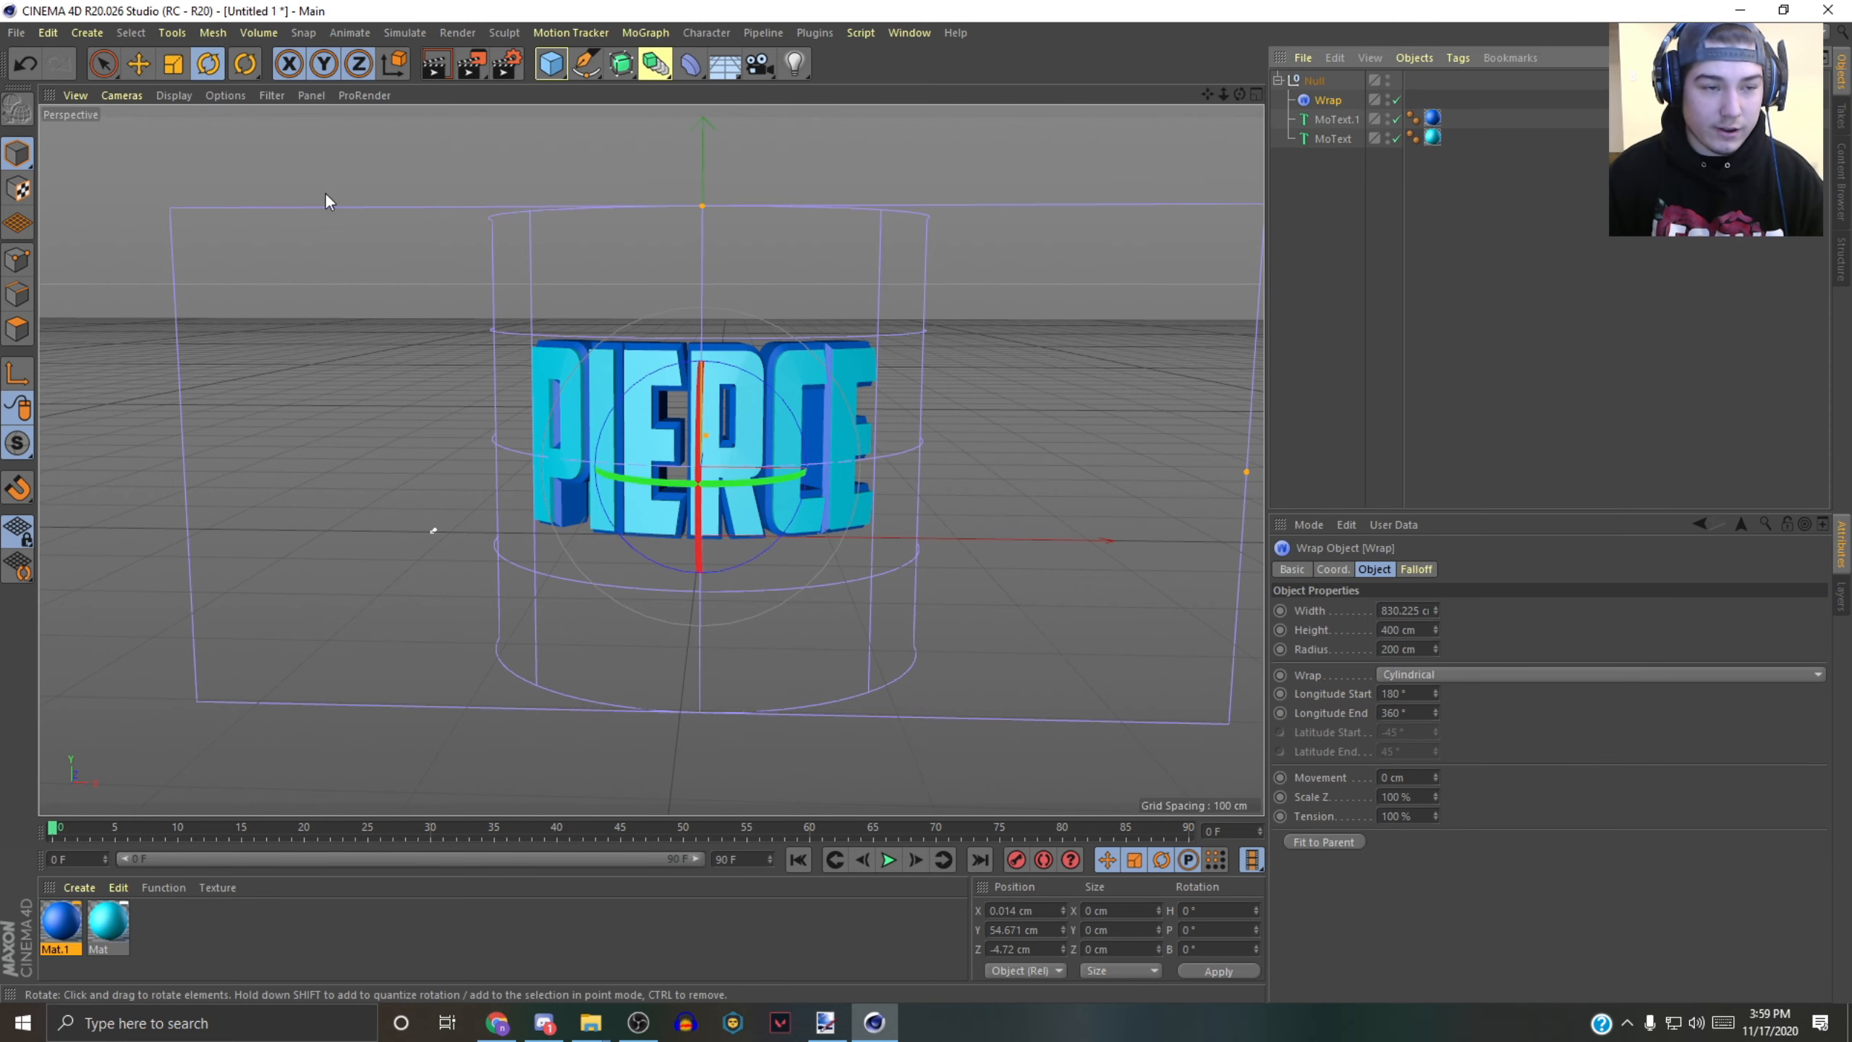
pyautogui.moveTo(724, 524); pyautogui.dragTo(708, 545)
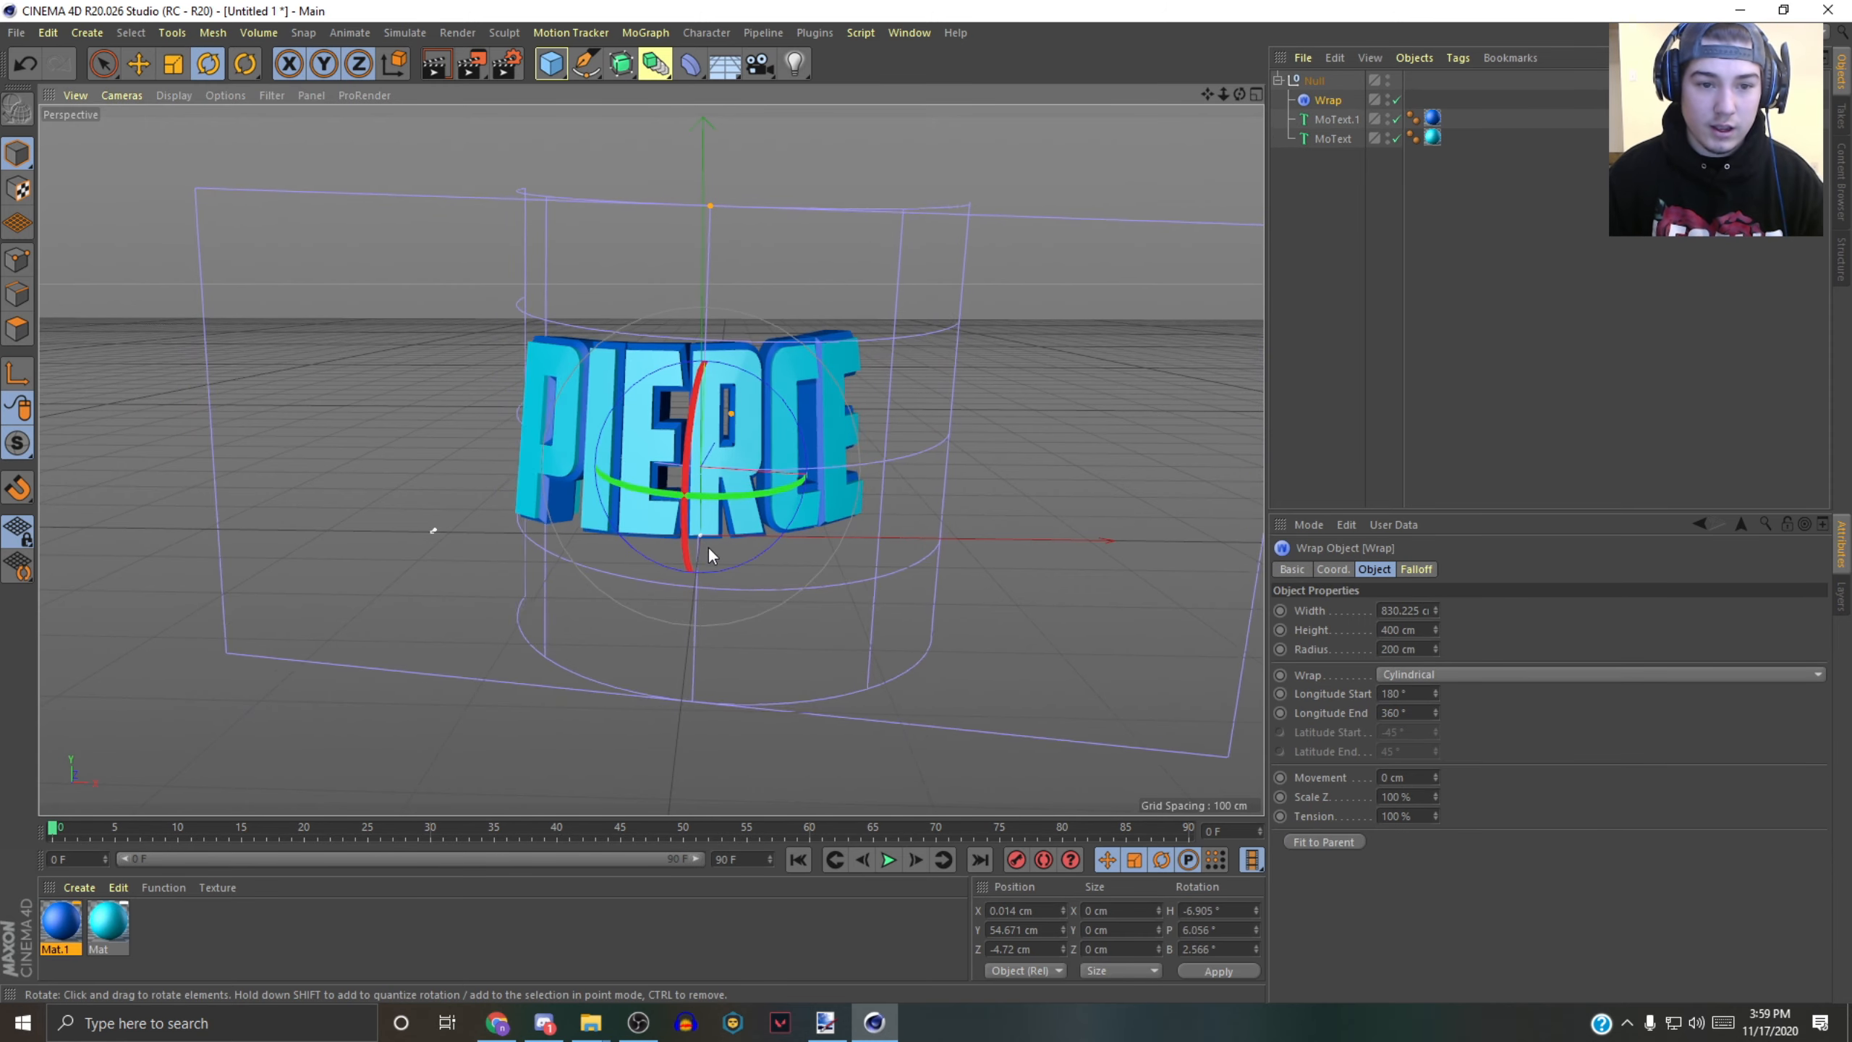
pyautogui.click(1323, 283)
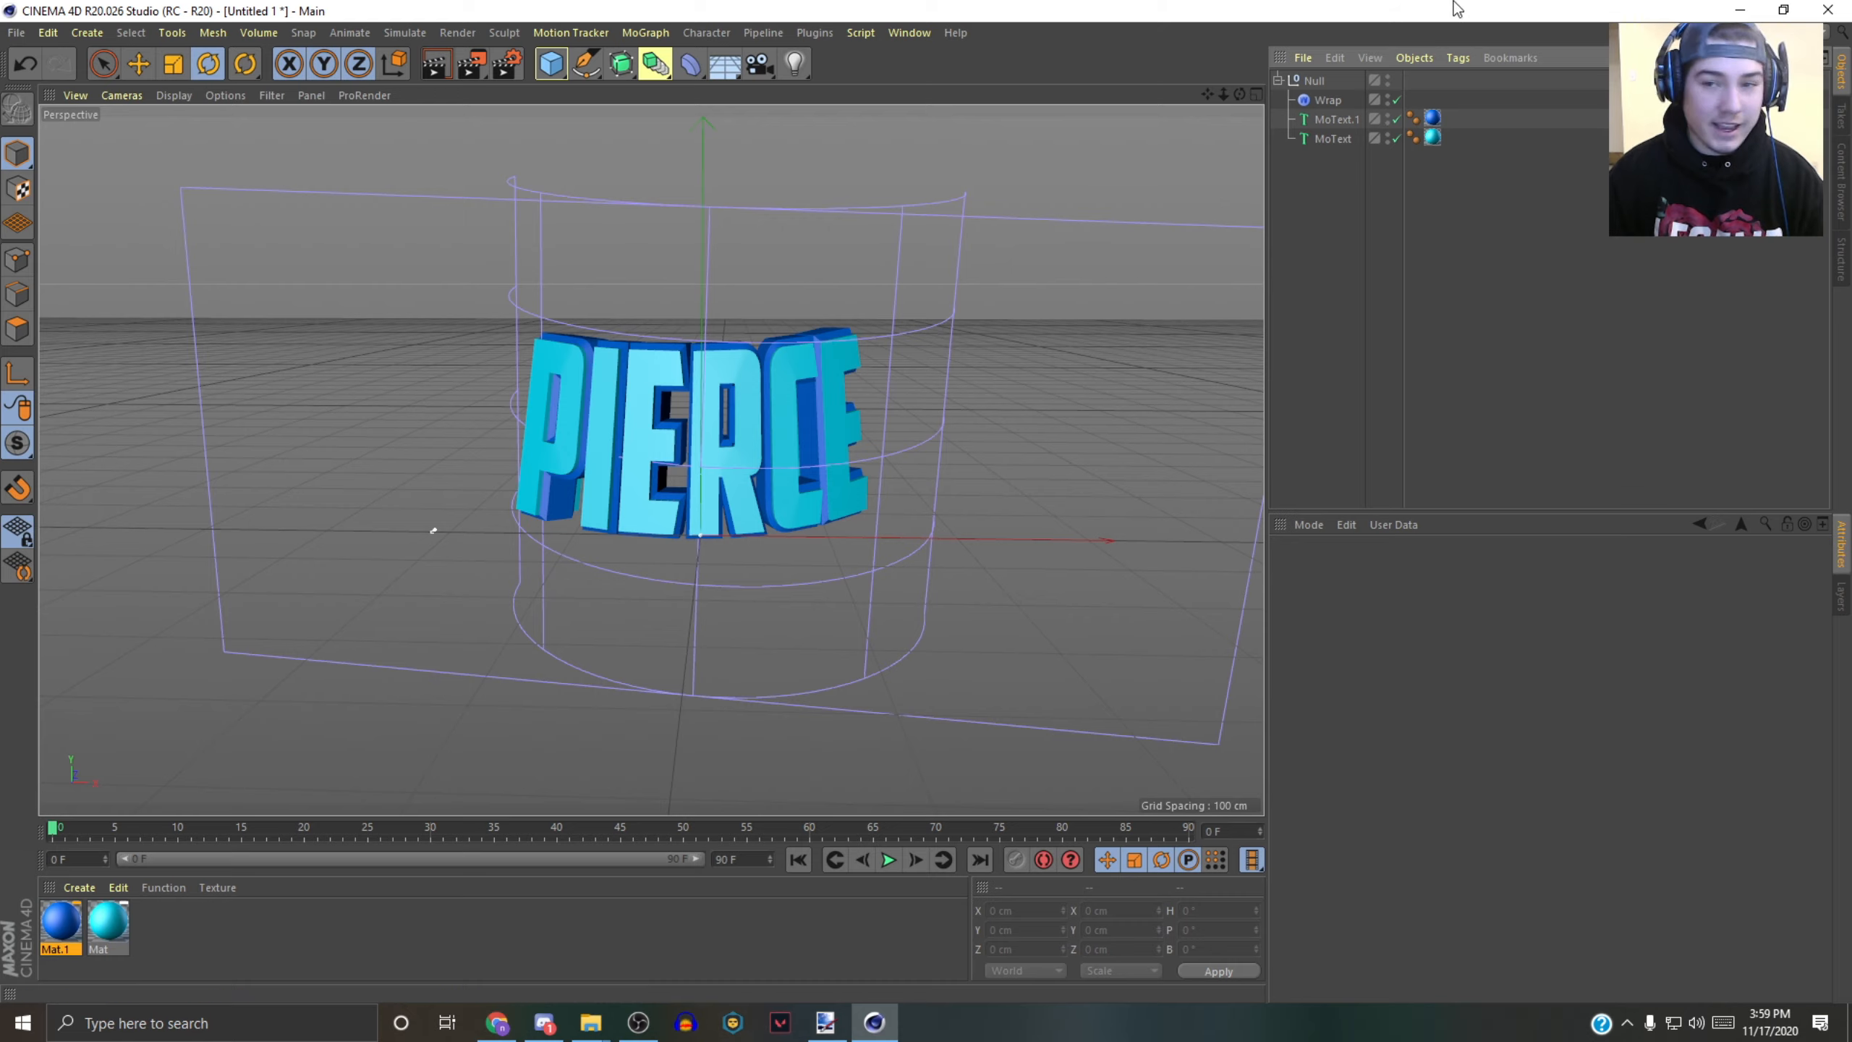
# - Add a camera to the scene and switch the viewport to look through it
pyautogui.moveTo(1239, 94); pyautogui.dragTo(1275, 67)
pyautogui.moveTo(756, 68); pyautogui.dragTo(859, 95)
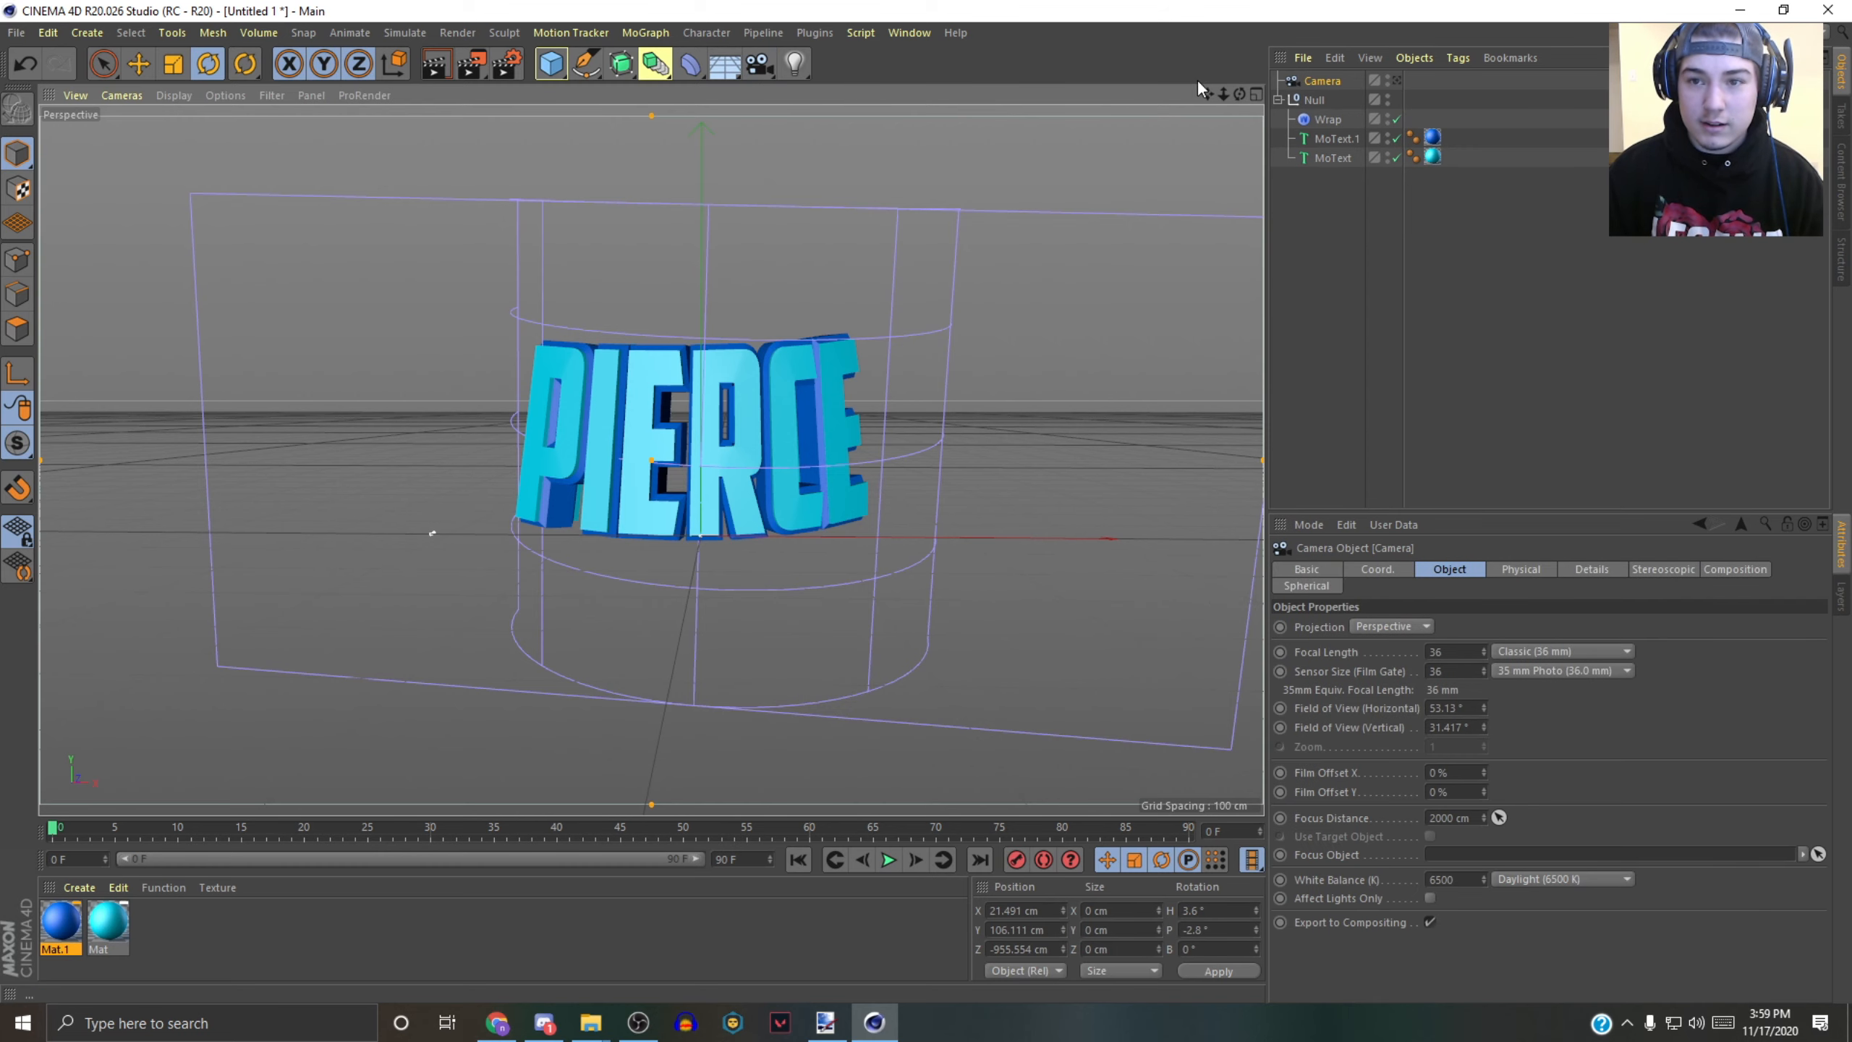
pyautogui.click(1398, 80)
pyautogui.click(1398, 80)
pyautogui.click(1396, 80)
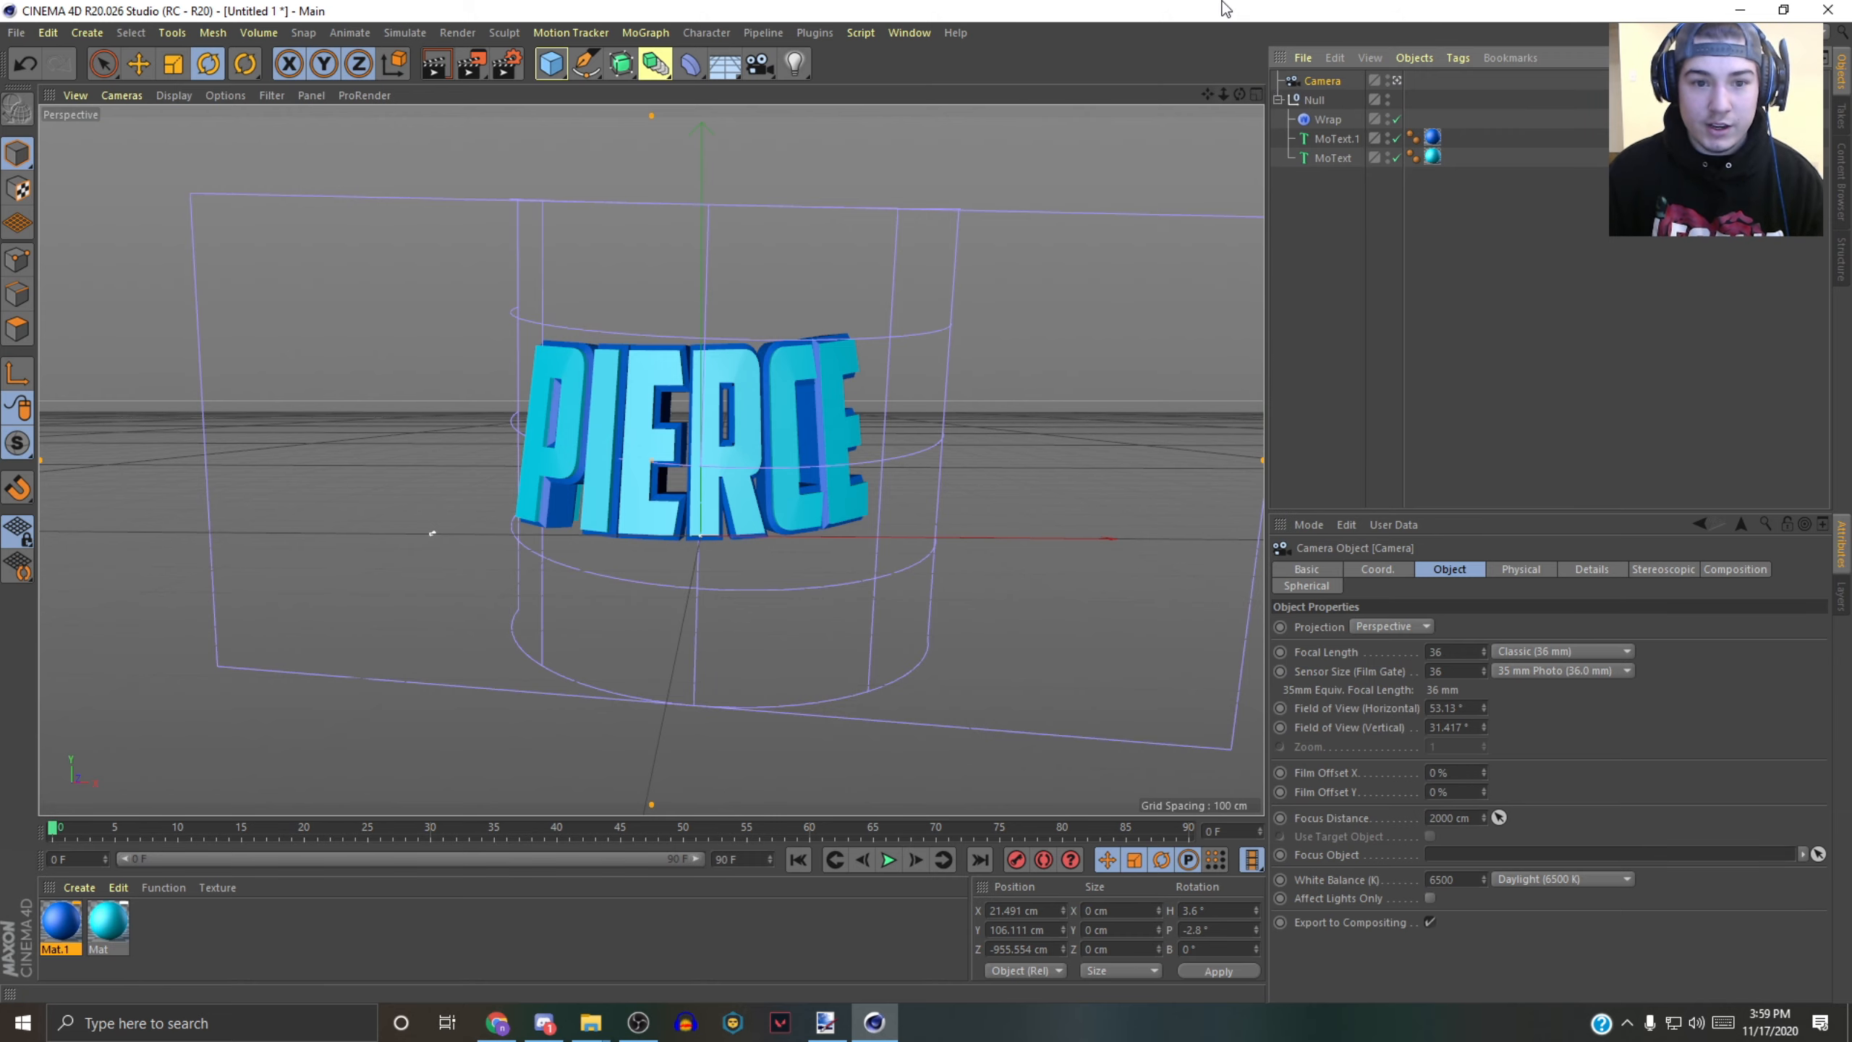
# - Move the camera closer to the text and orbit it to a tilted, angled framing
pyautogui.moveTo(1224, 94)
pyautogui.mouseDown()
pyautogui.moveTo(1266, 94)
pyautogui.moveTo(1172, 99)
pyautogui.moveTo(1239, 88)
pyautogui.mouseUp()
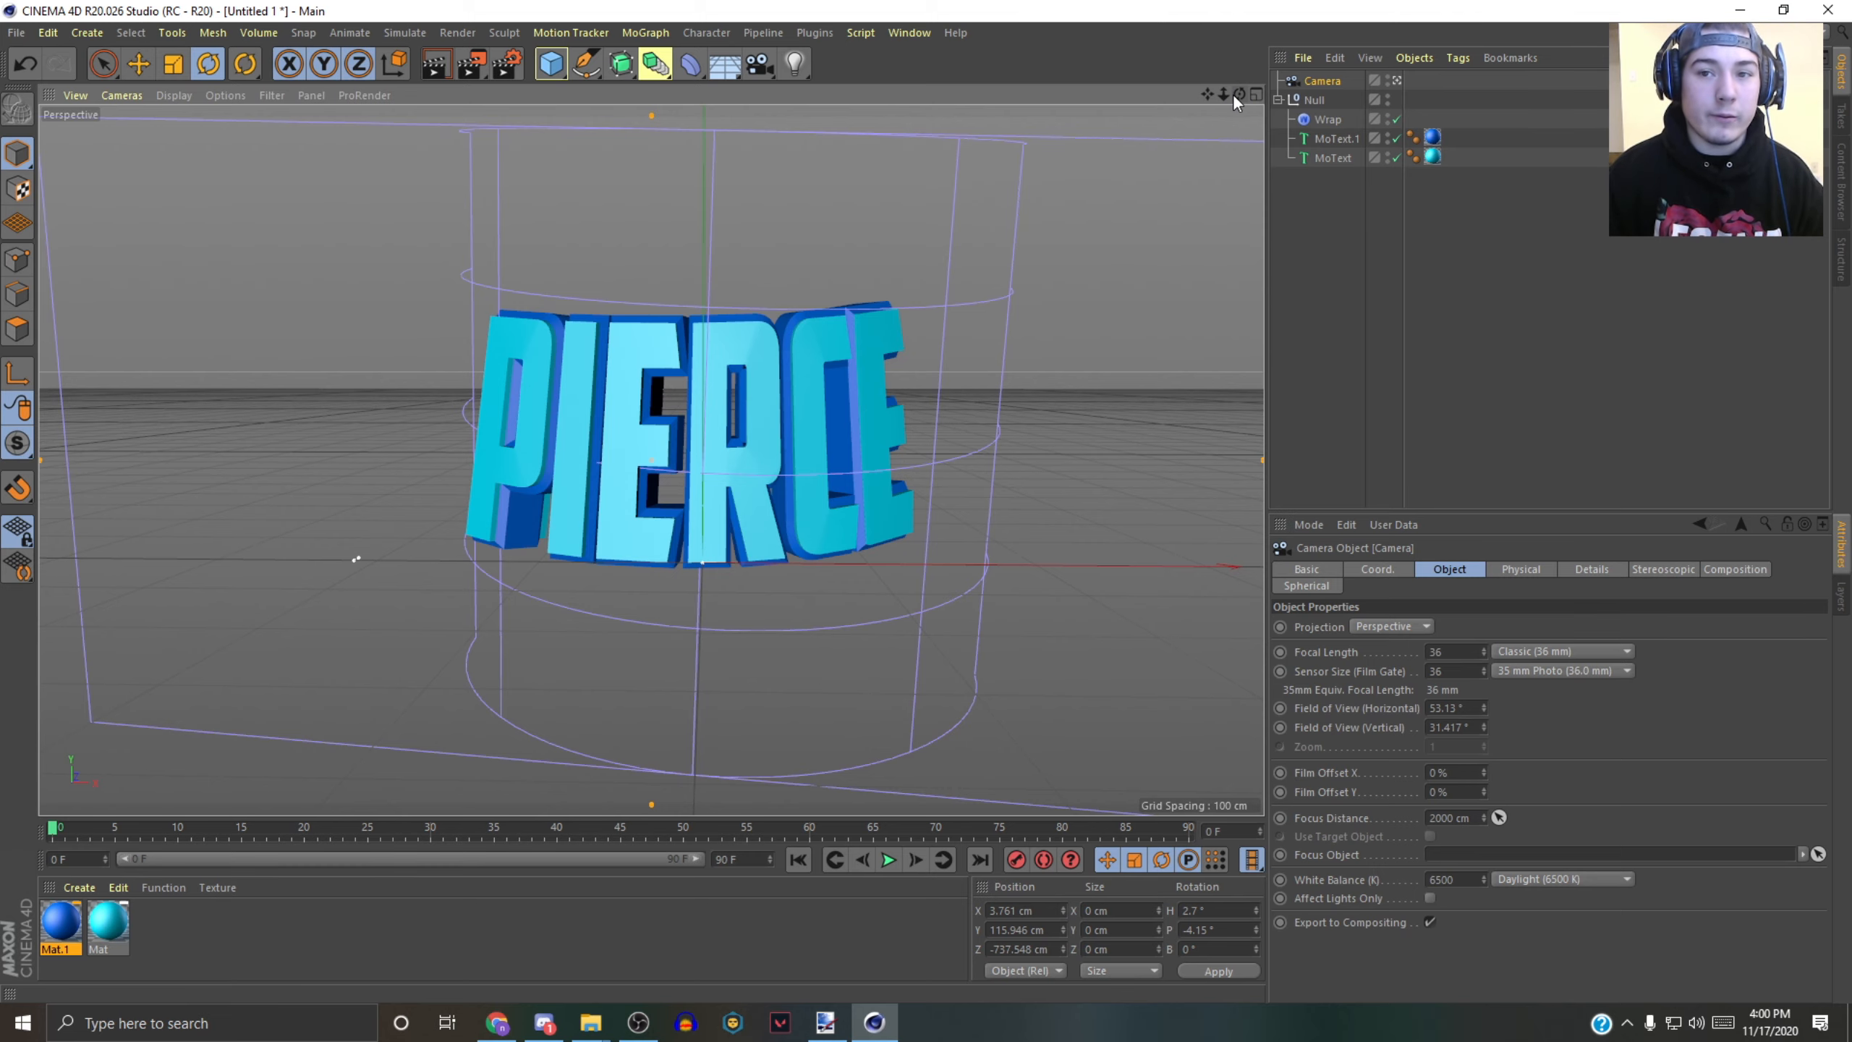
pyautogui.moveTo(1224, 95)
pyautogui.mouseDown(button='right')
pyautogui.moveTo(1203, 95)
pyautogui.moveTo(1263, 95)
pyautogui.moveTo(1185, 94)
pyautogui.moveTo(1256, 94)
pyautogui.mouseUp(button='right')
pyautogui.moveTo(1240, 95); pyautogui.dragTo(1194, 107)
# - Add a light to the scene
pyautogui.click(1349, 332)
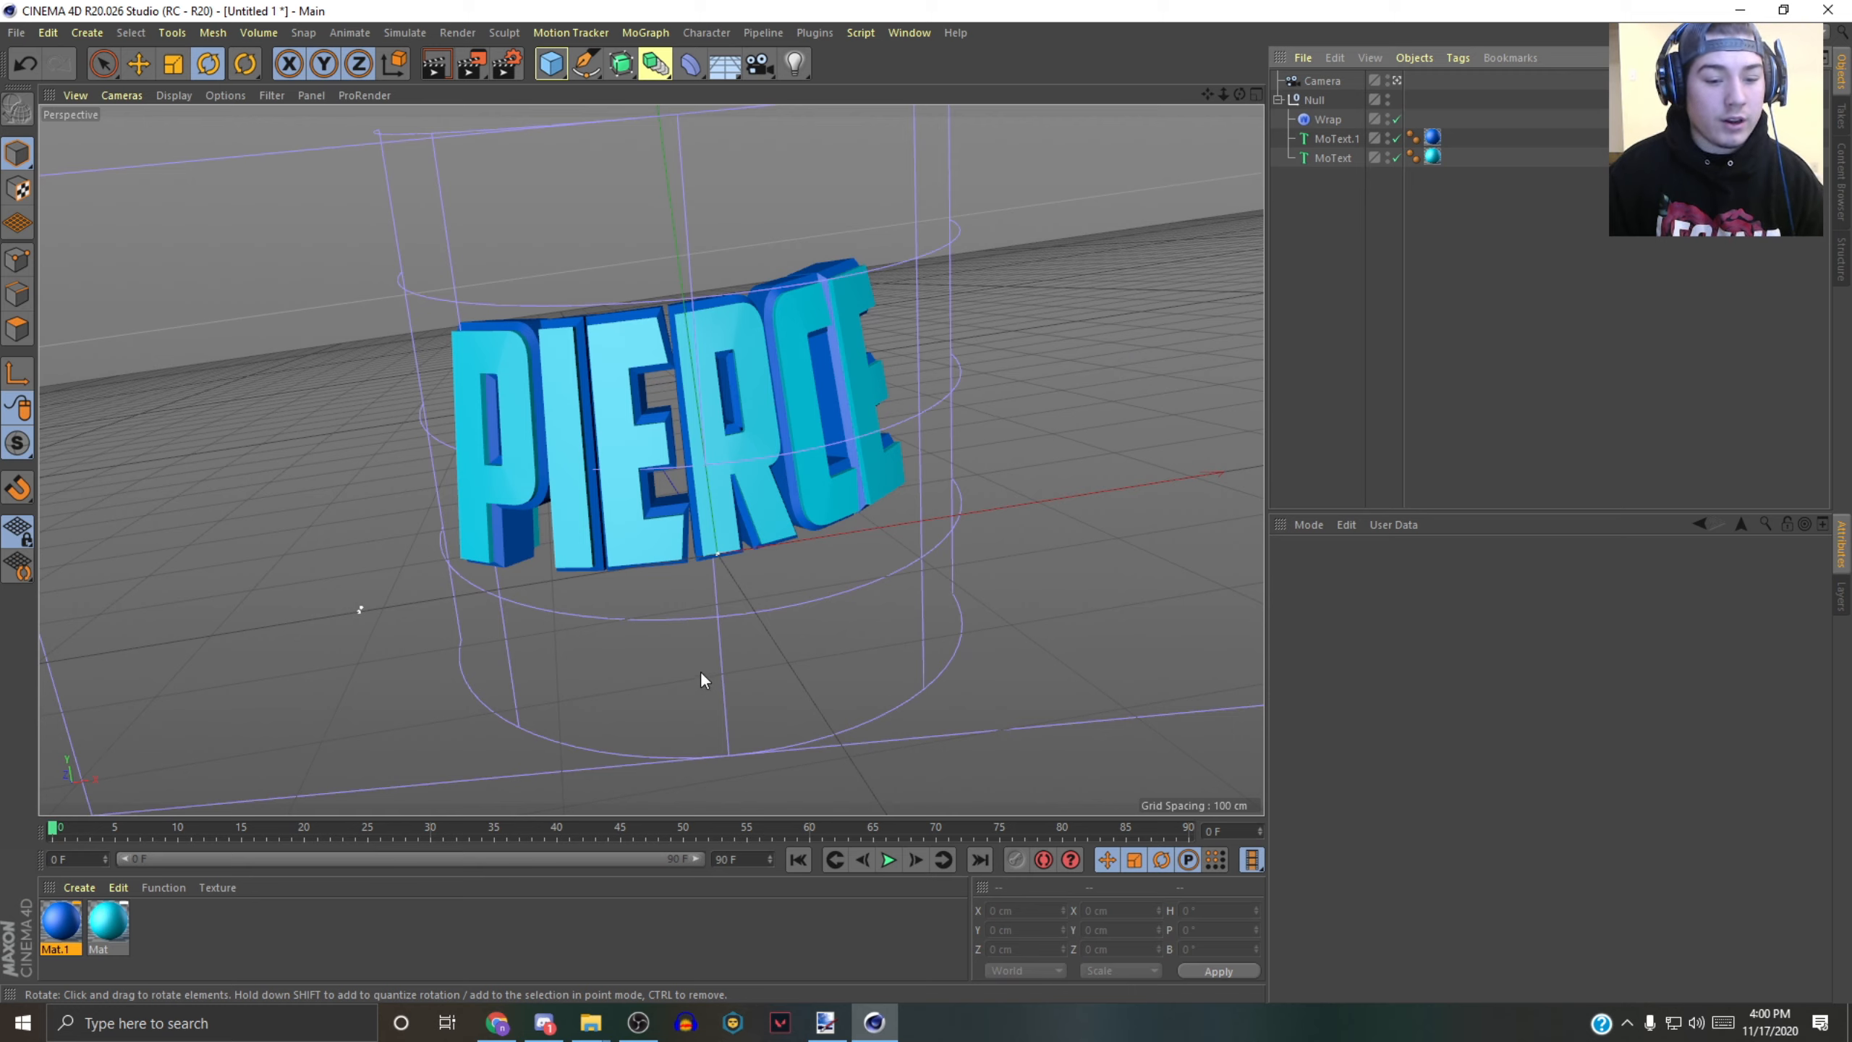
pyautogui.click(795, 64)
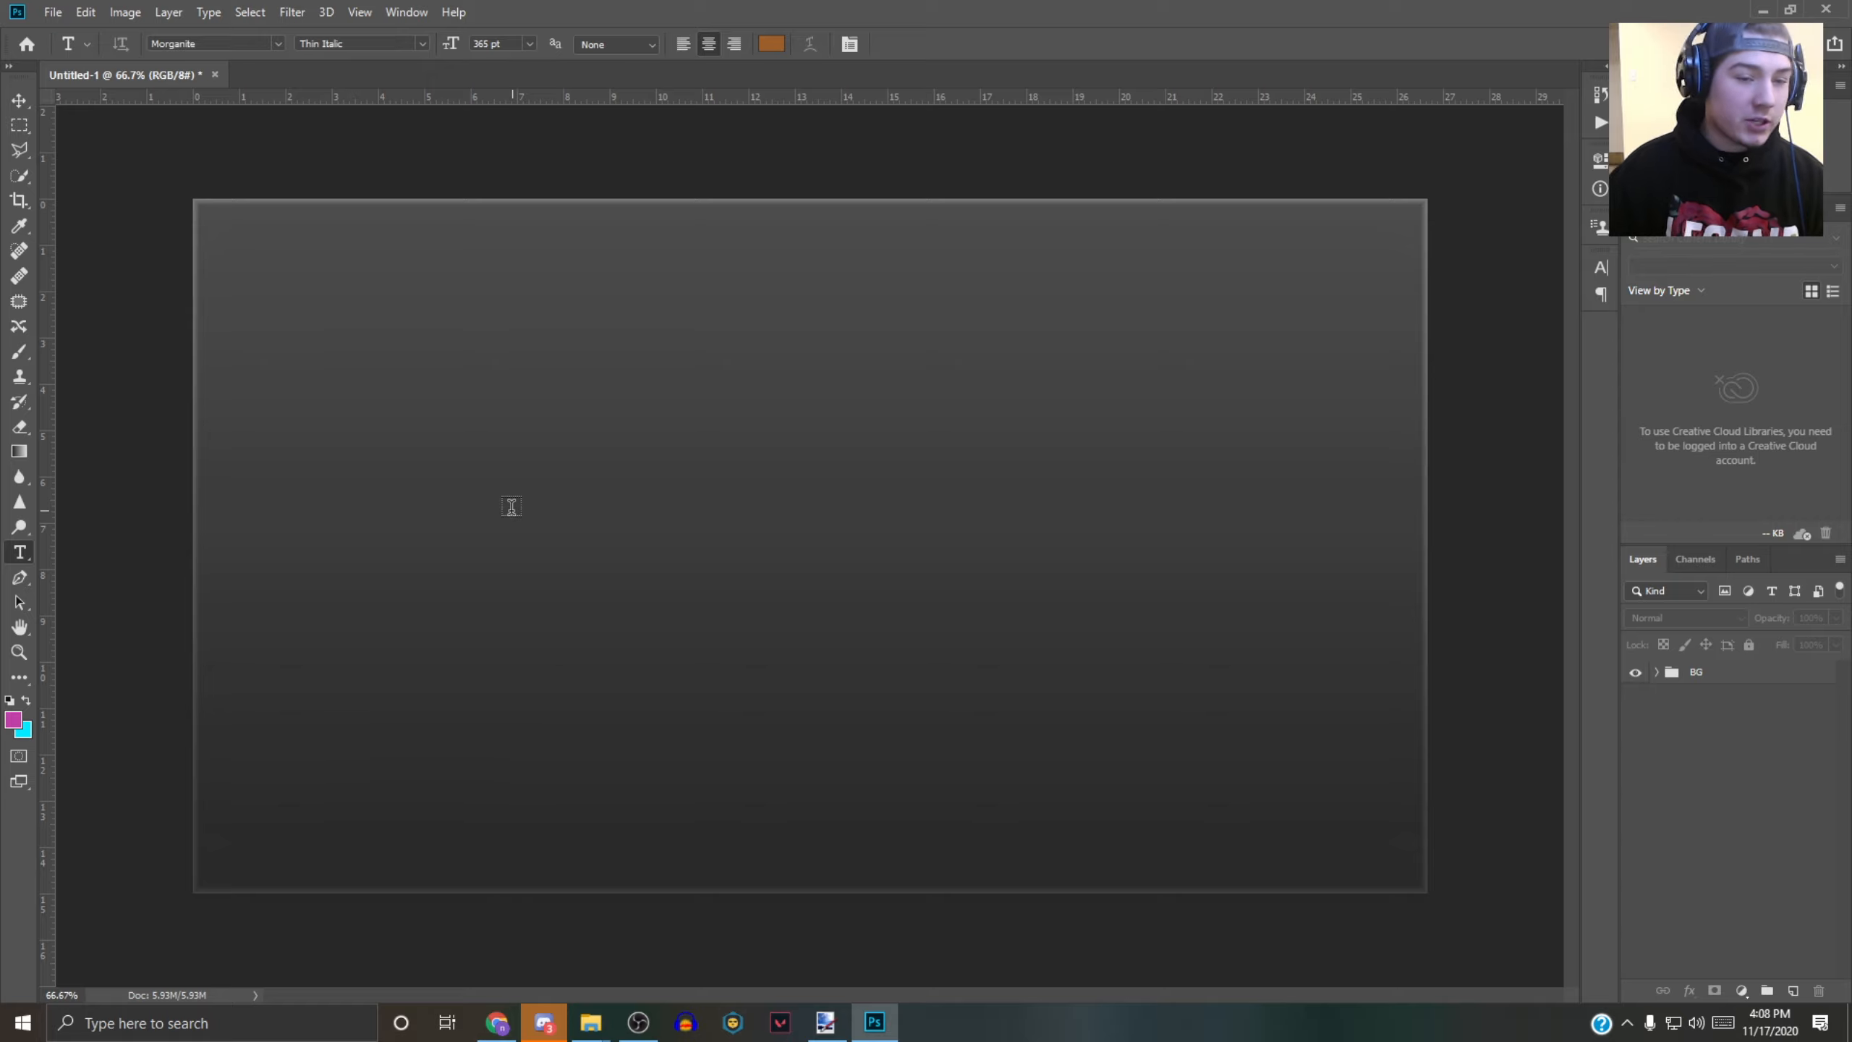
# - In Photoshop, add a text layer with the creator's name and move it to the centre of the canvas
pyautogui.click(511, 505)
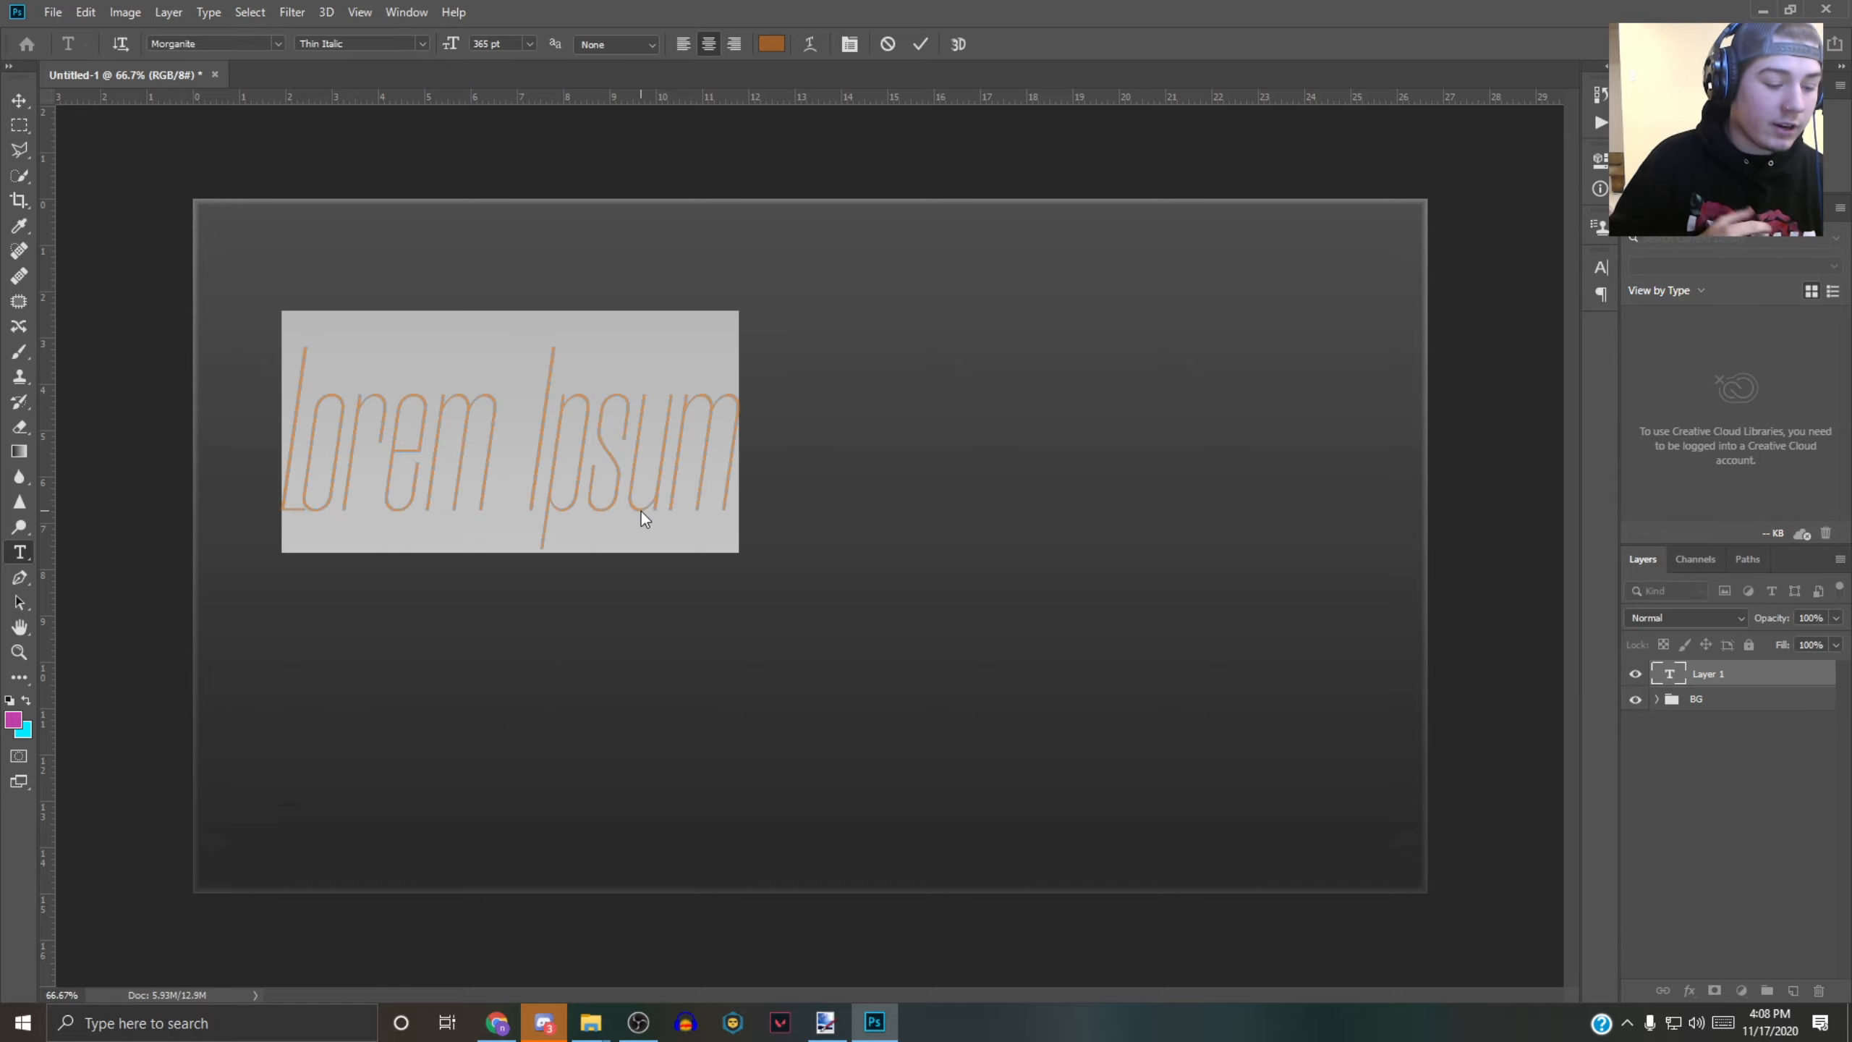
pyautogui.write('Pierce')
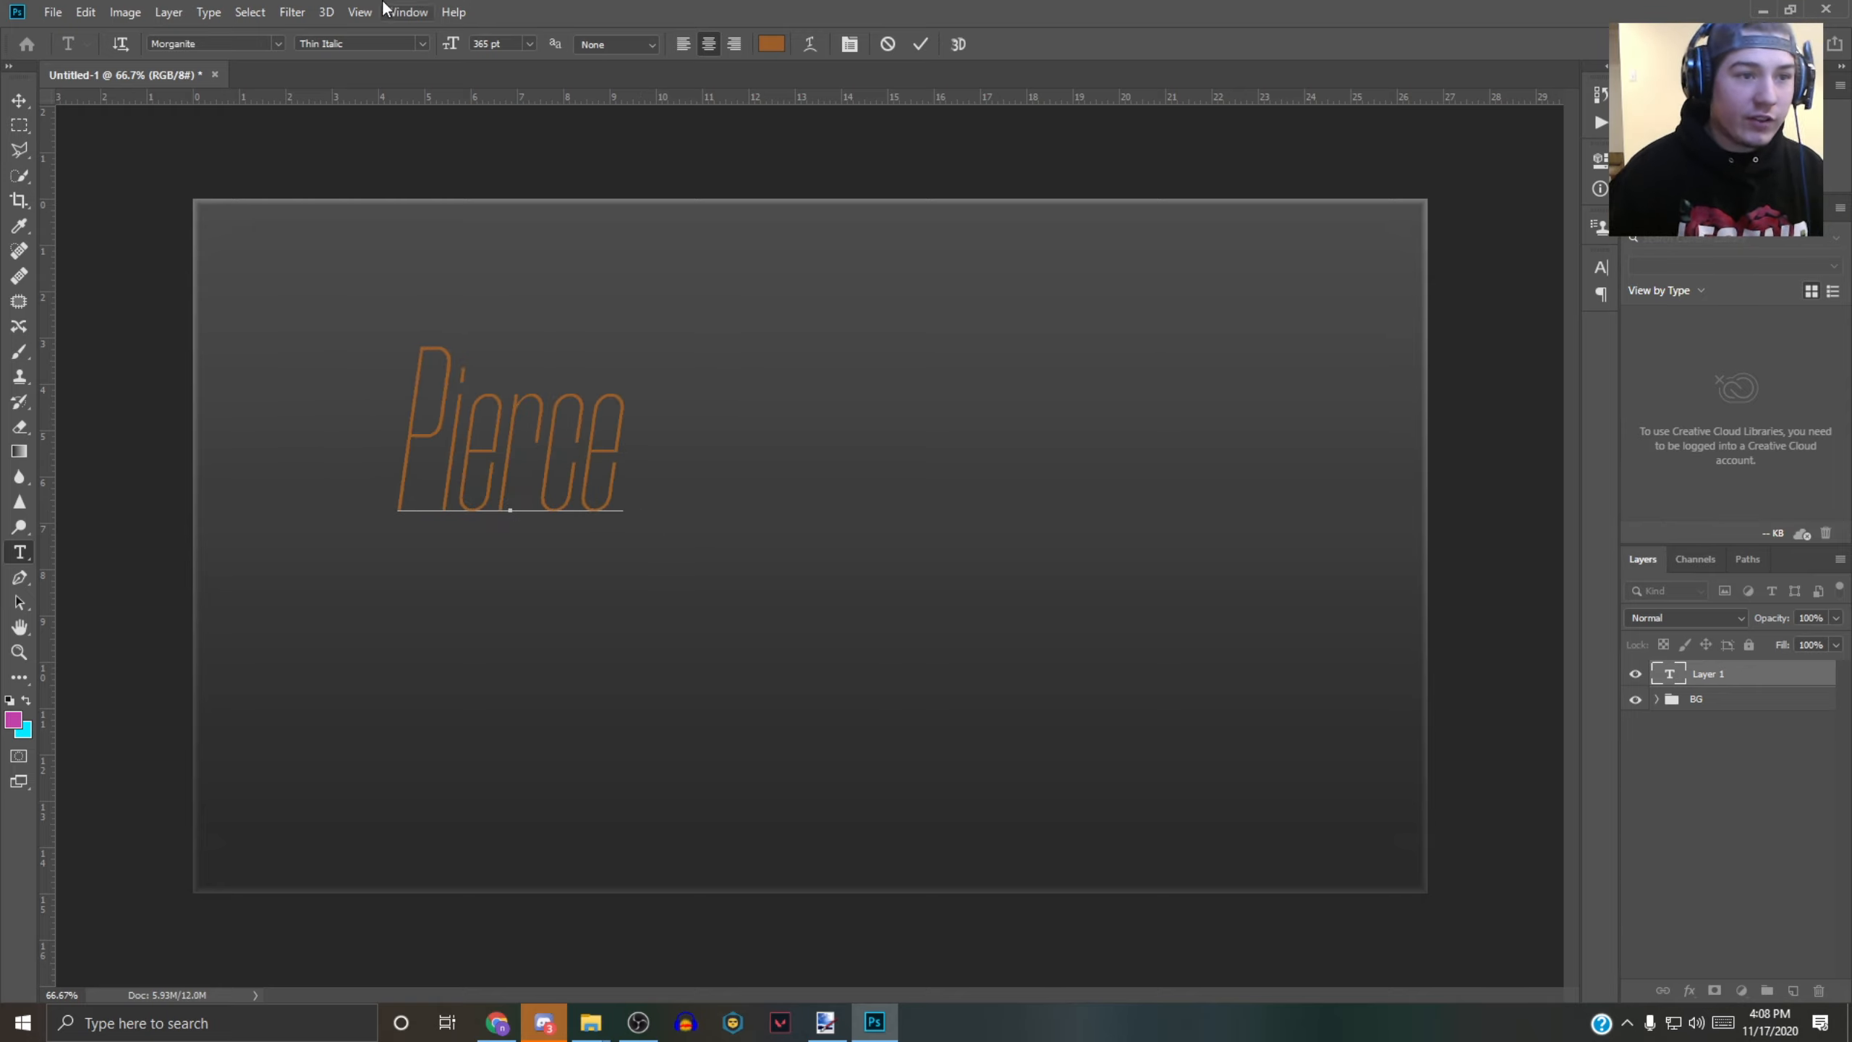
pyautogui.click(222, 46)
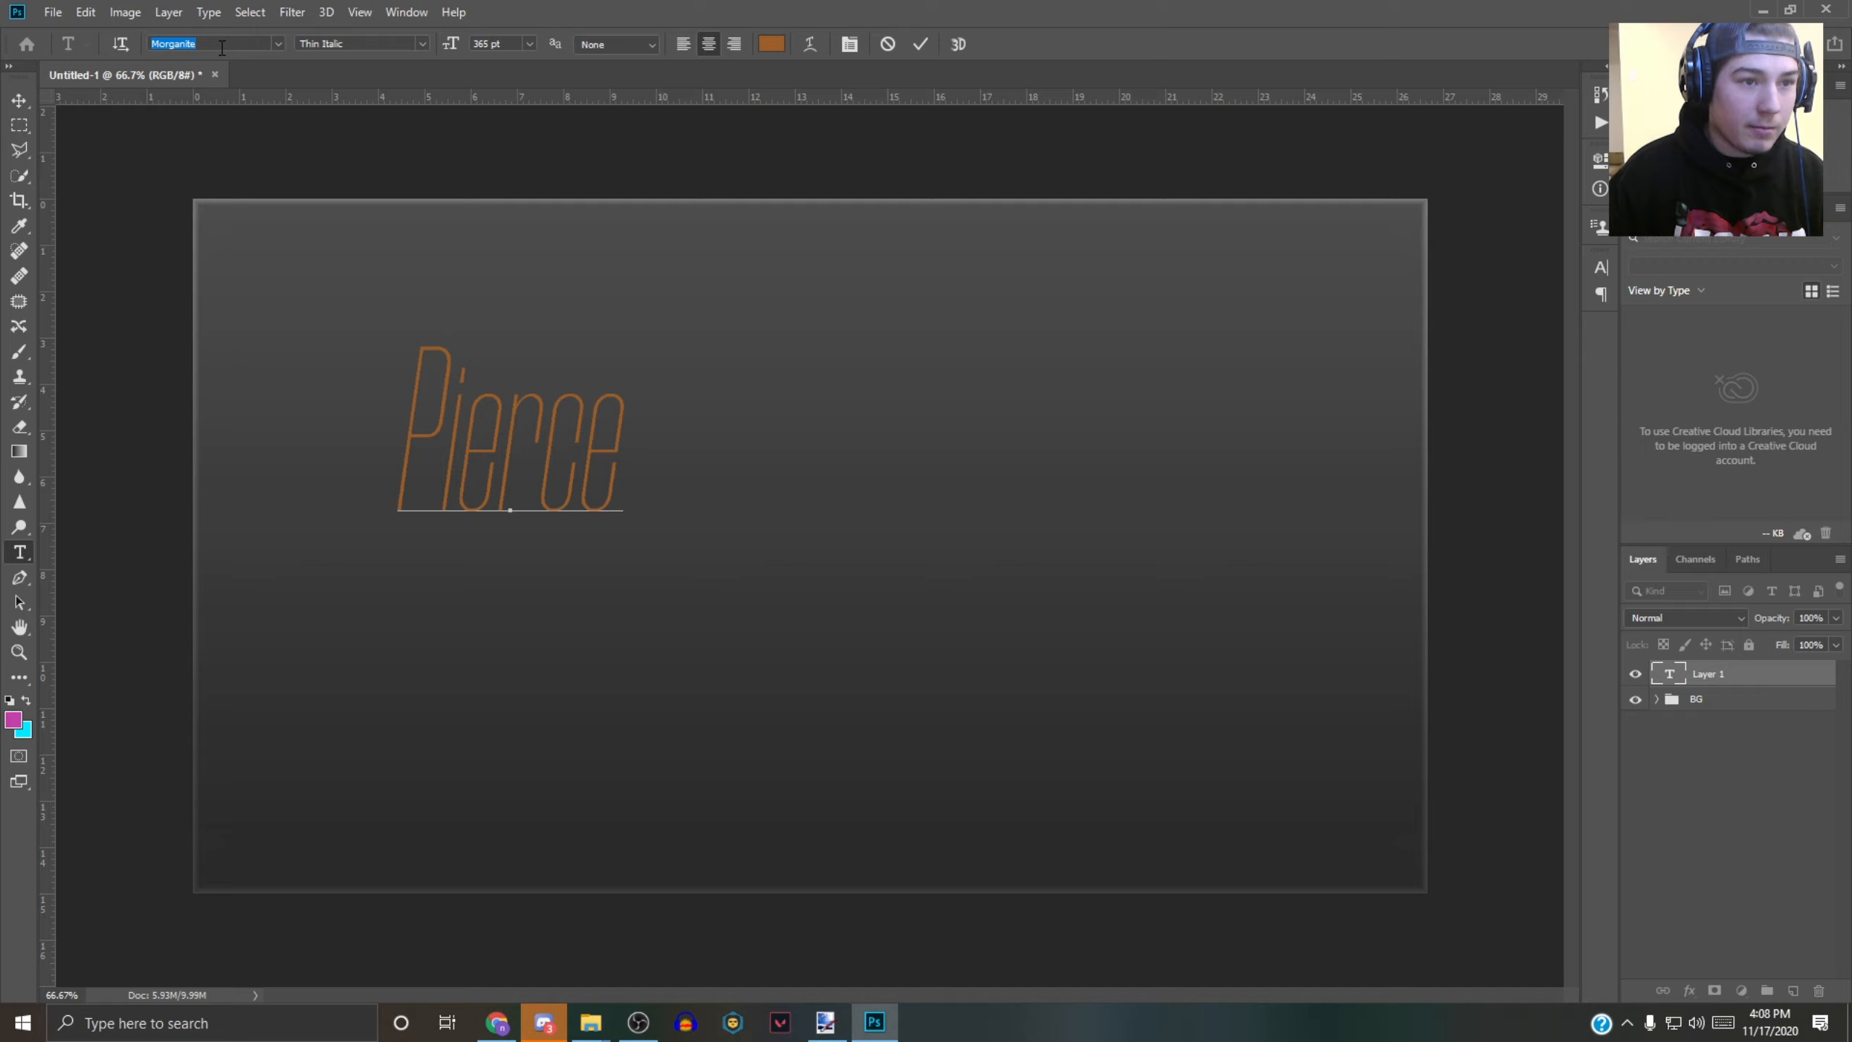
pyautogui.click(20, 100)
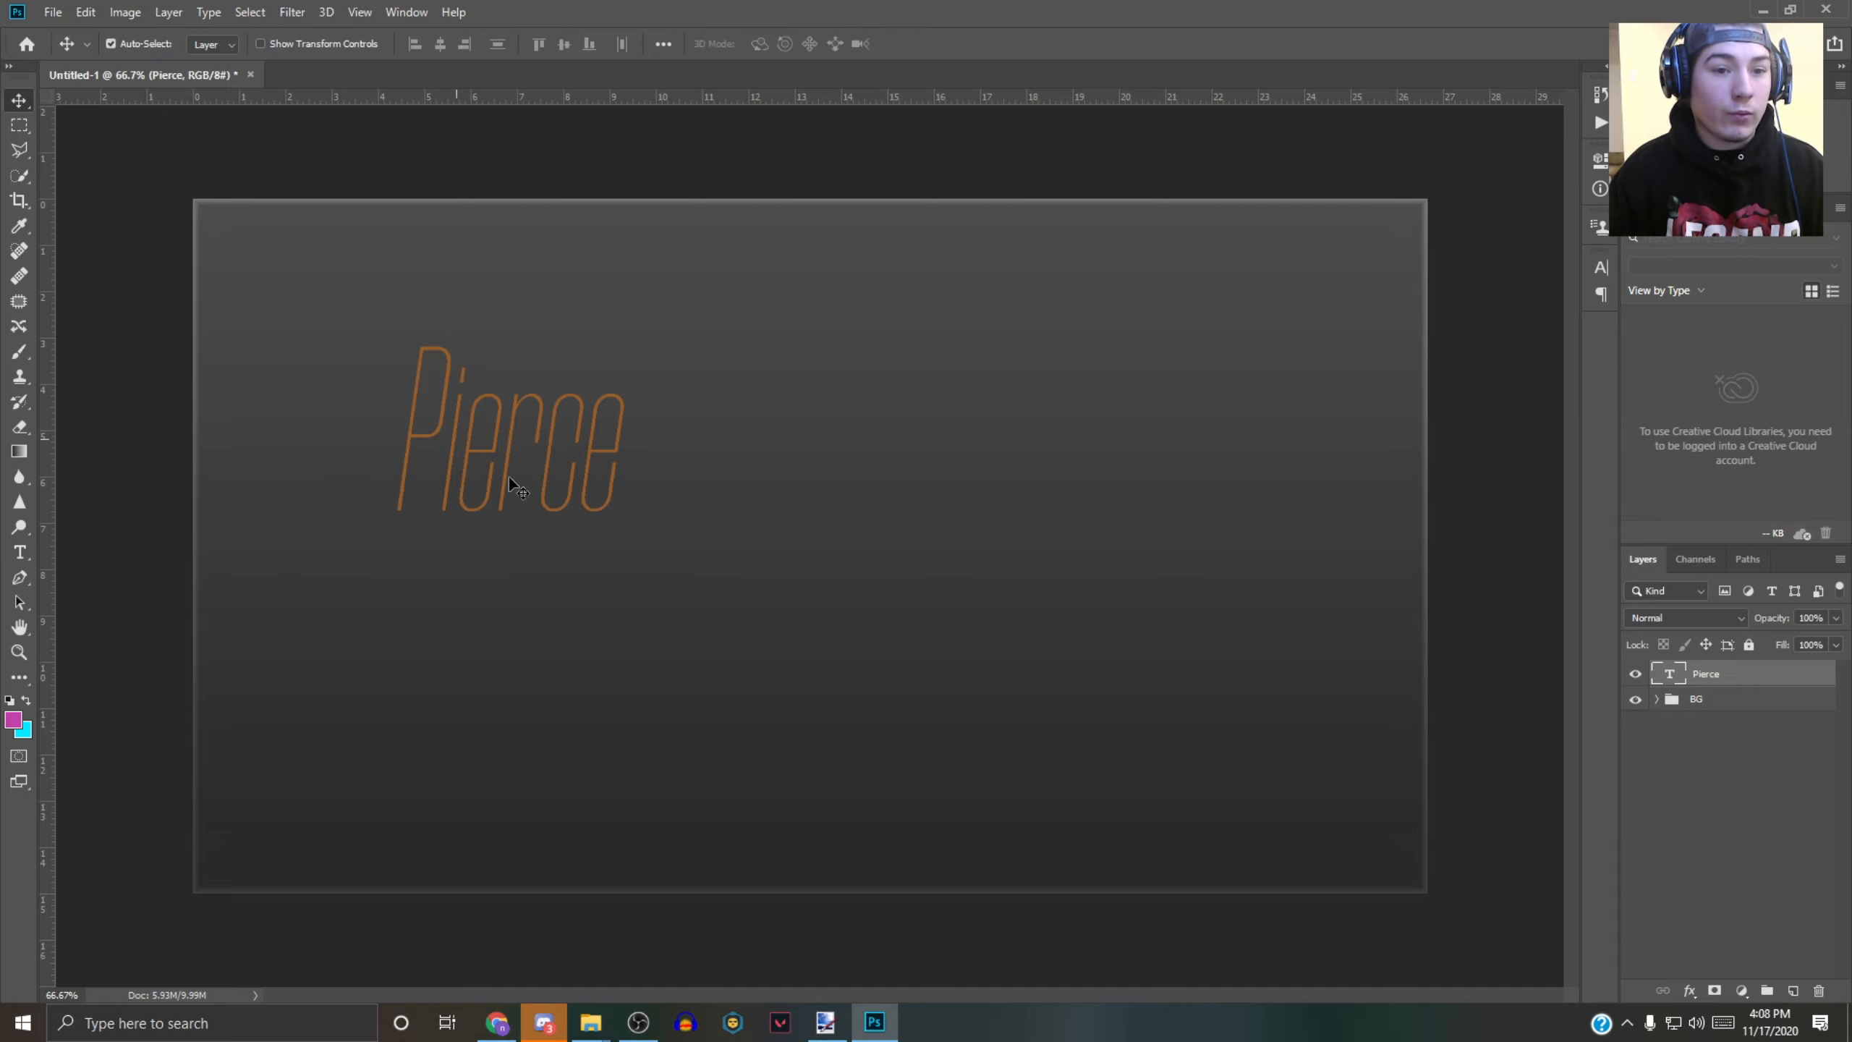
pyautogui.moveTo(488, 447); pyautogui.dragTo(782, 554)
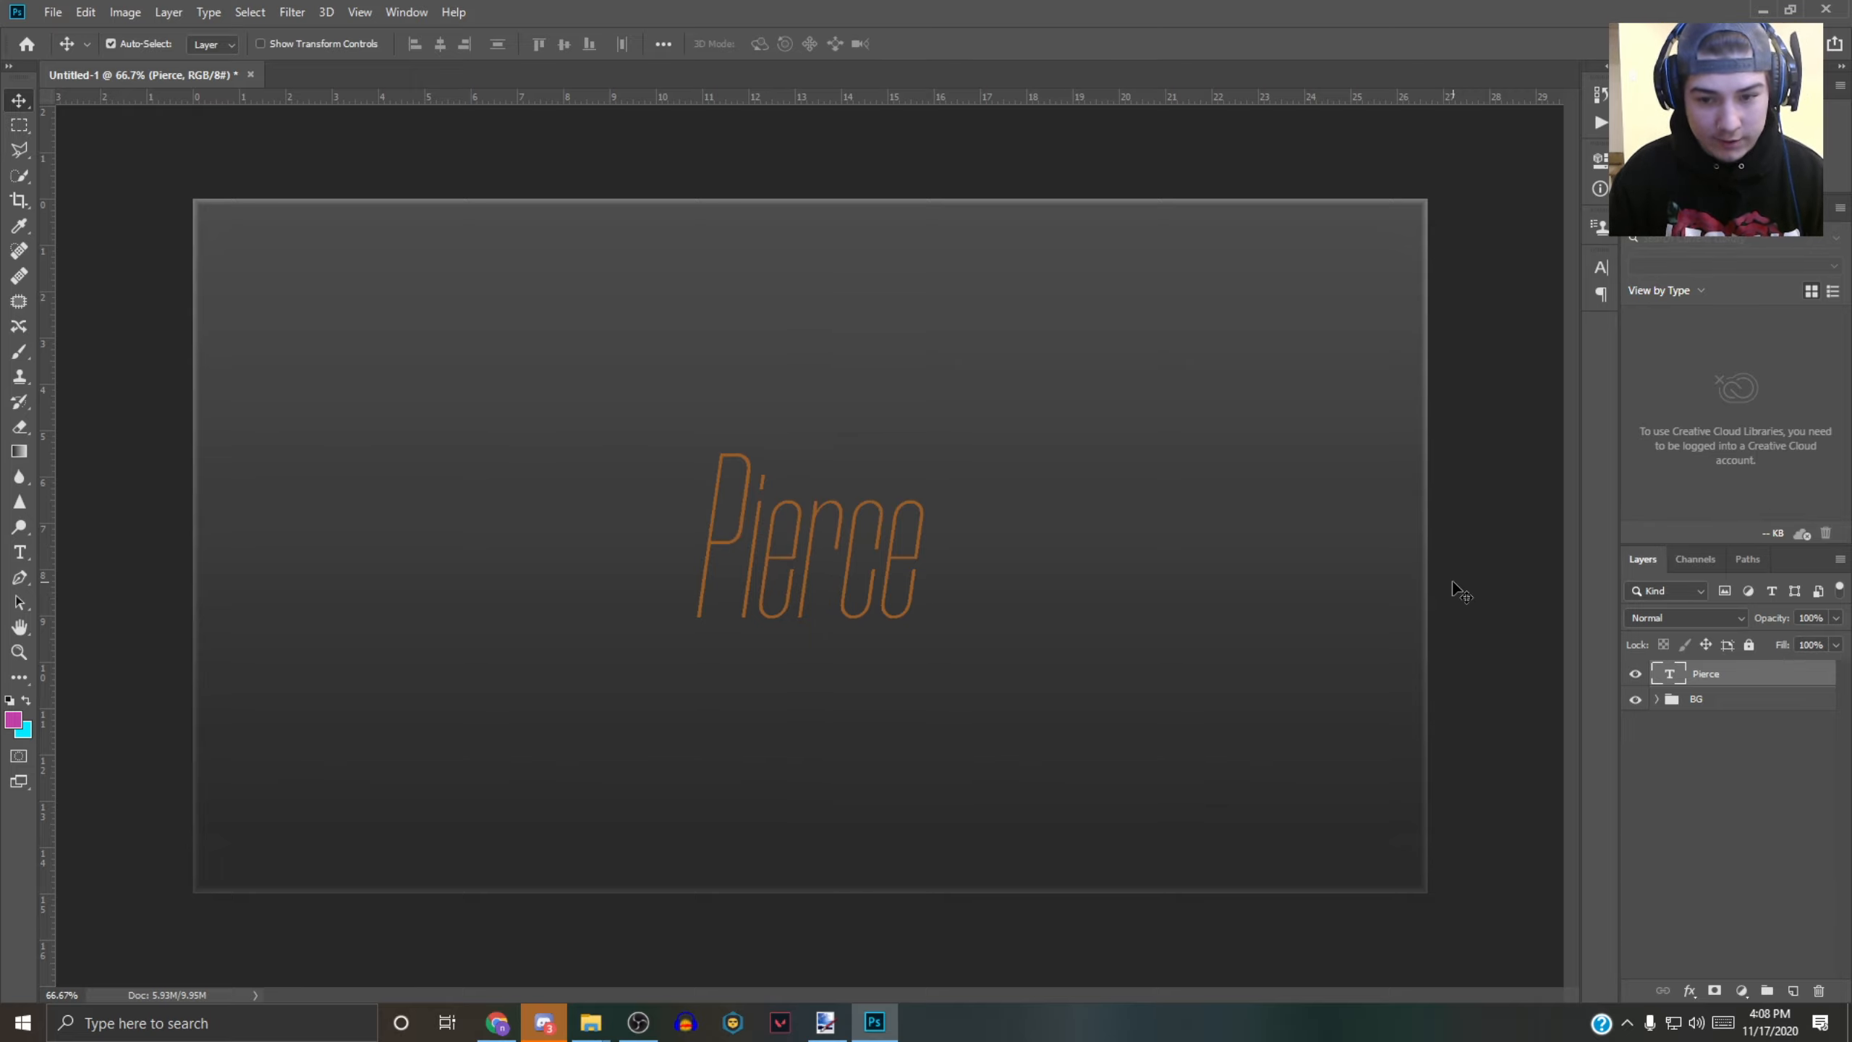
# - Give the text layer an Inner Glow style with Overlay blending, 73% opacity and a size of 2 px
pyautogui.doubleClick(1770, 679)
pyautogui.moveTo(823, 194); pyautogui.dragTo(630, 185)
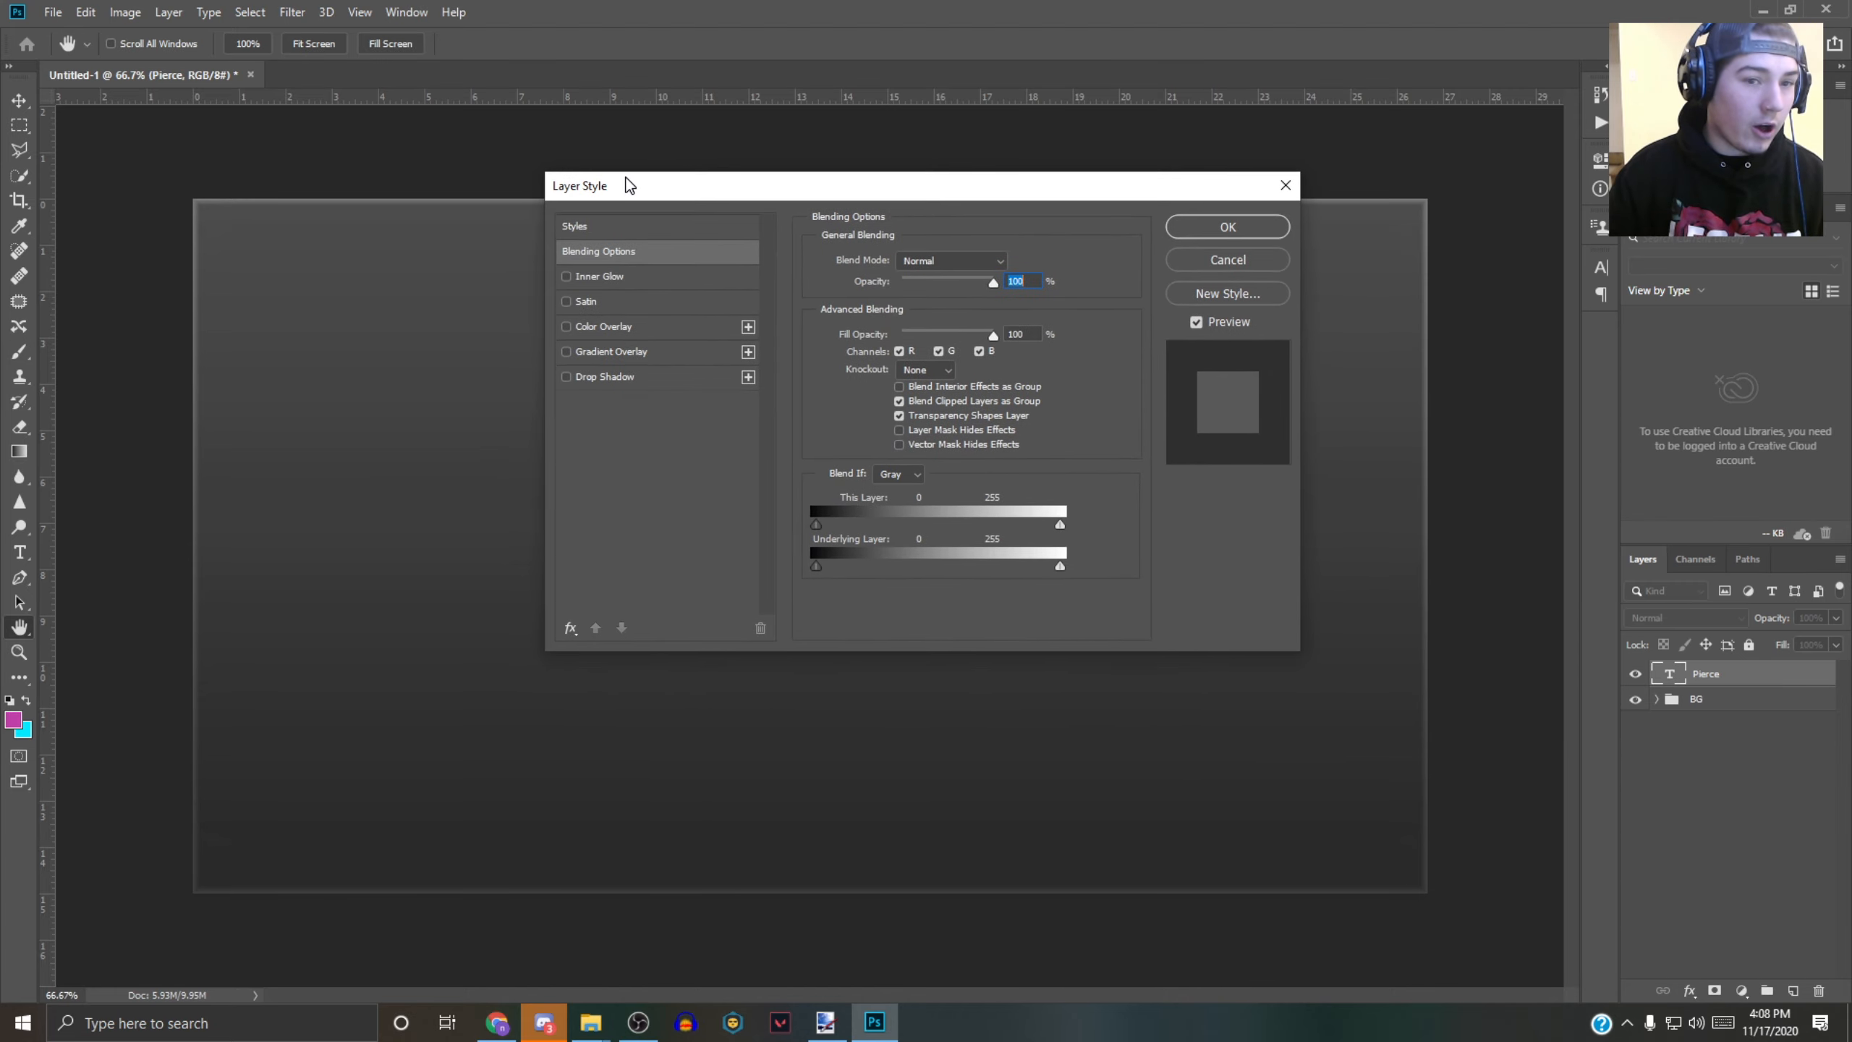
pyautogui.click(633, 1030)
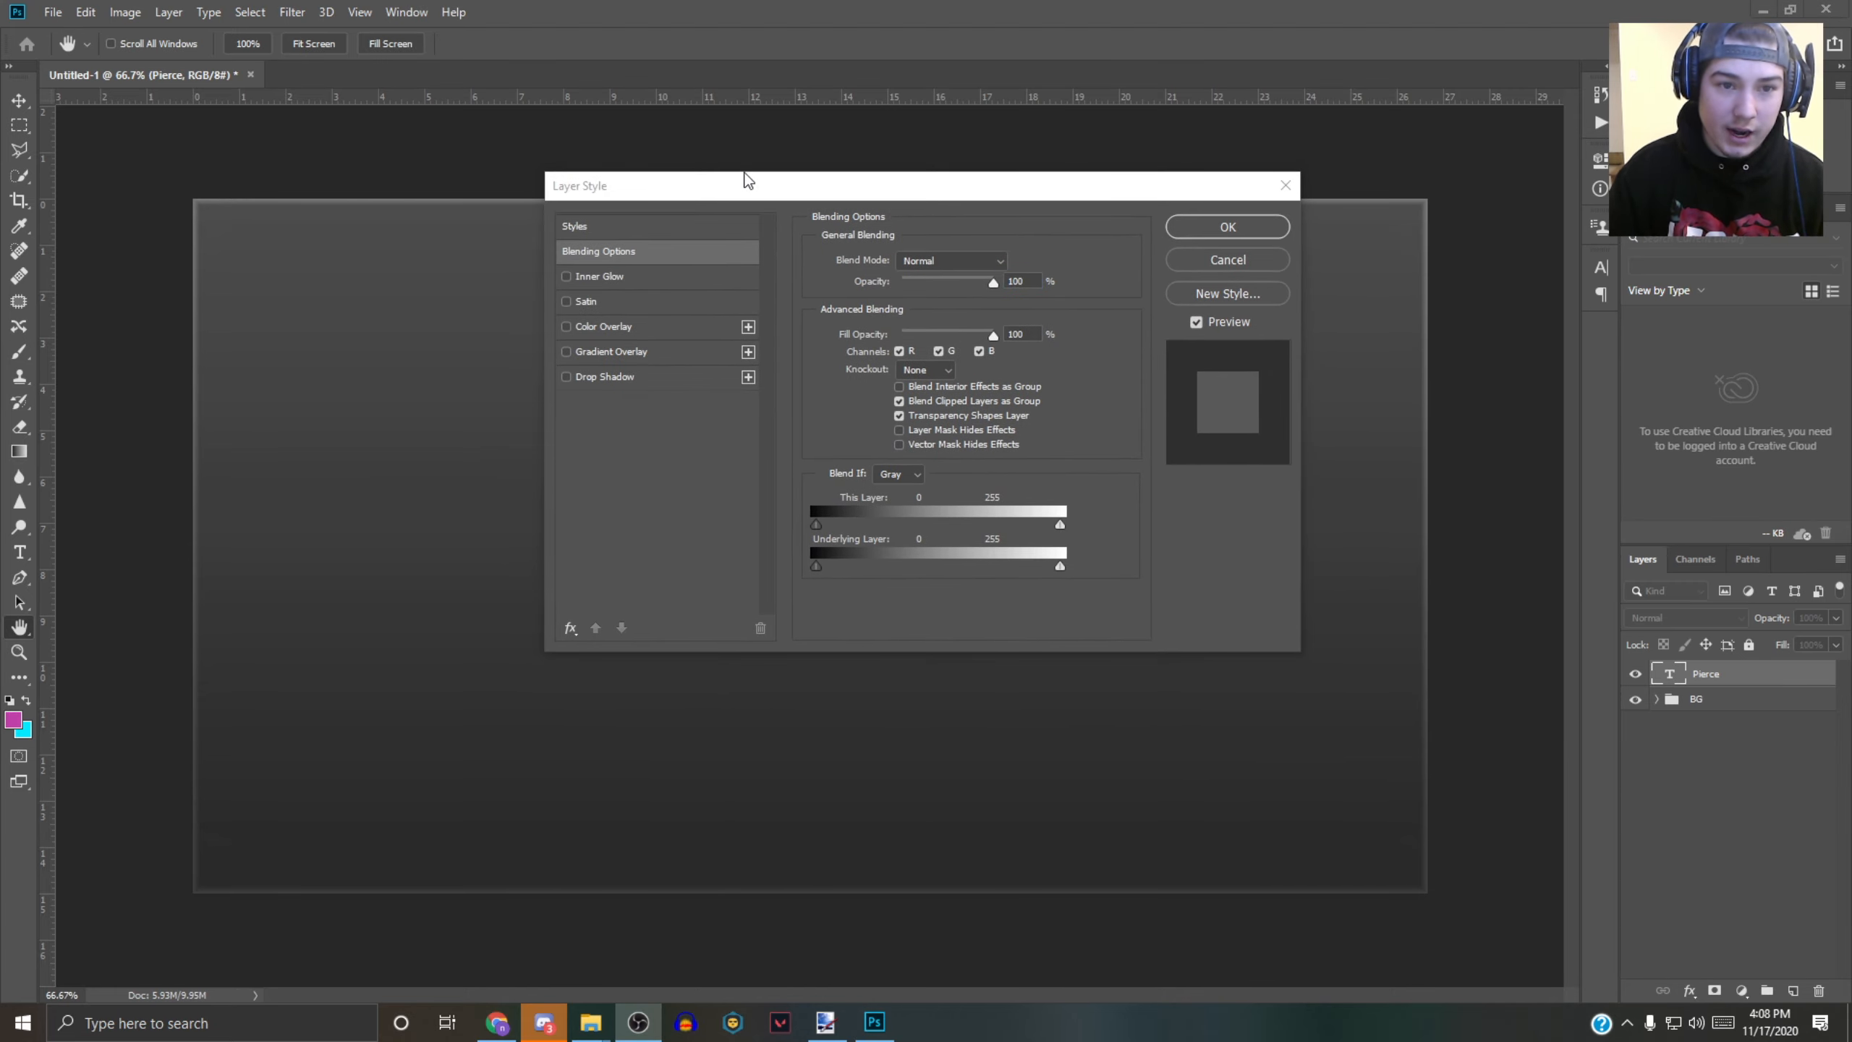
pyautogui.moveTo(747, 181); pyautogui.dragTo(1201, 263)
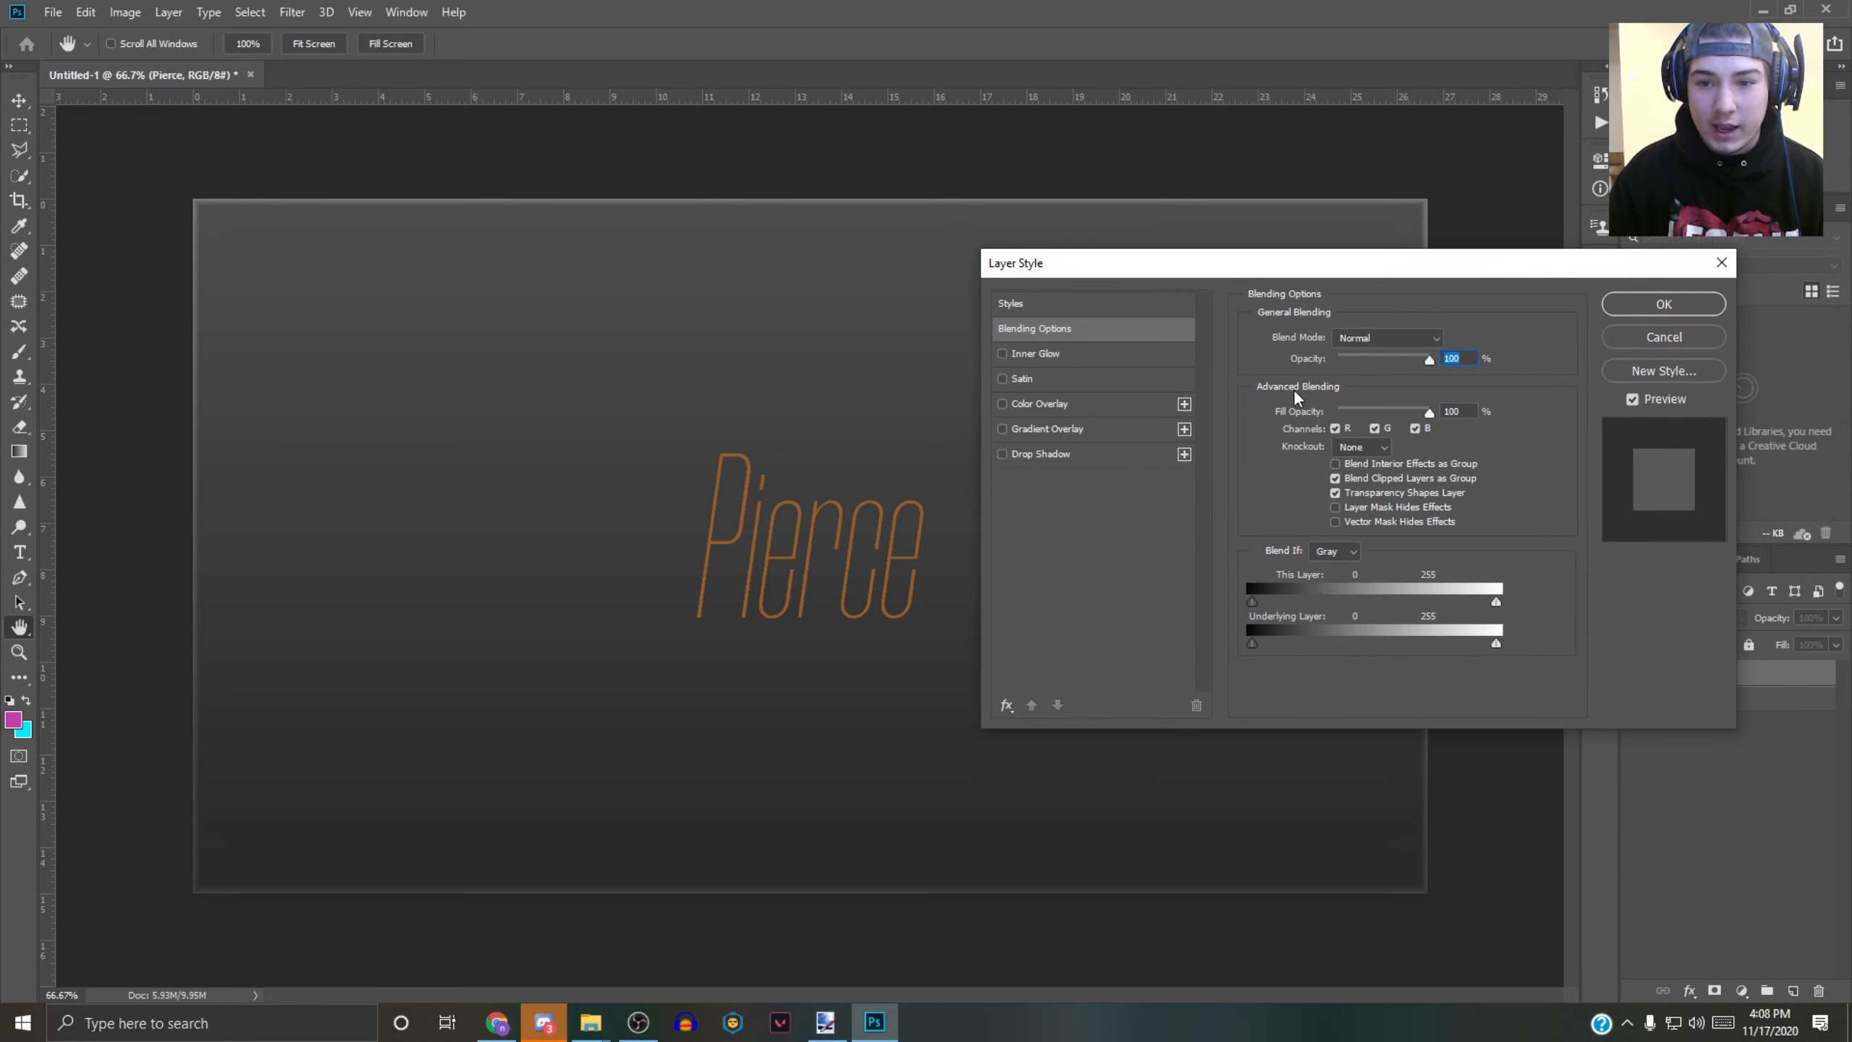
pyautogui.click(1019, 303)
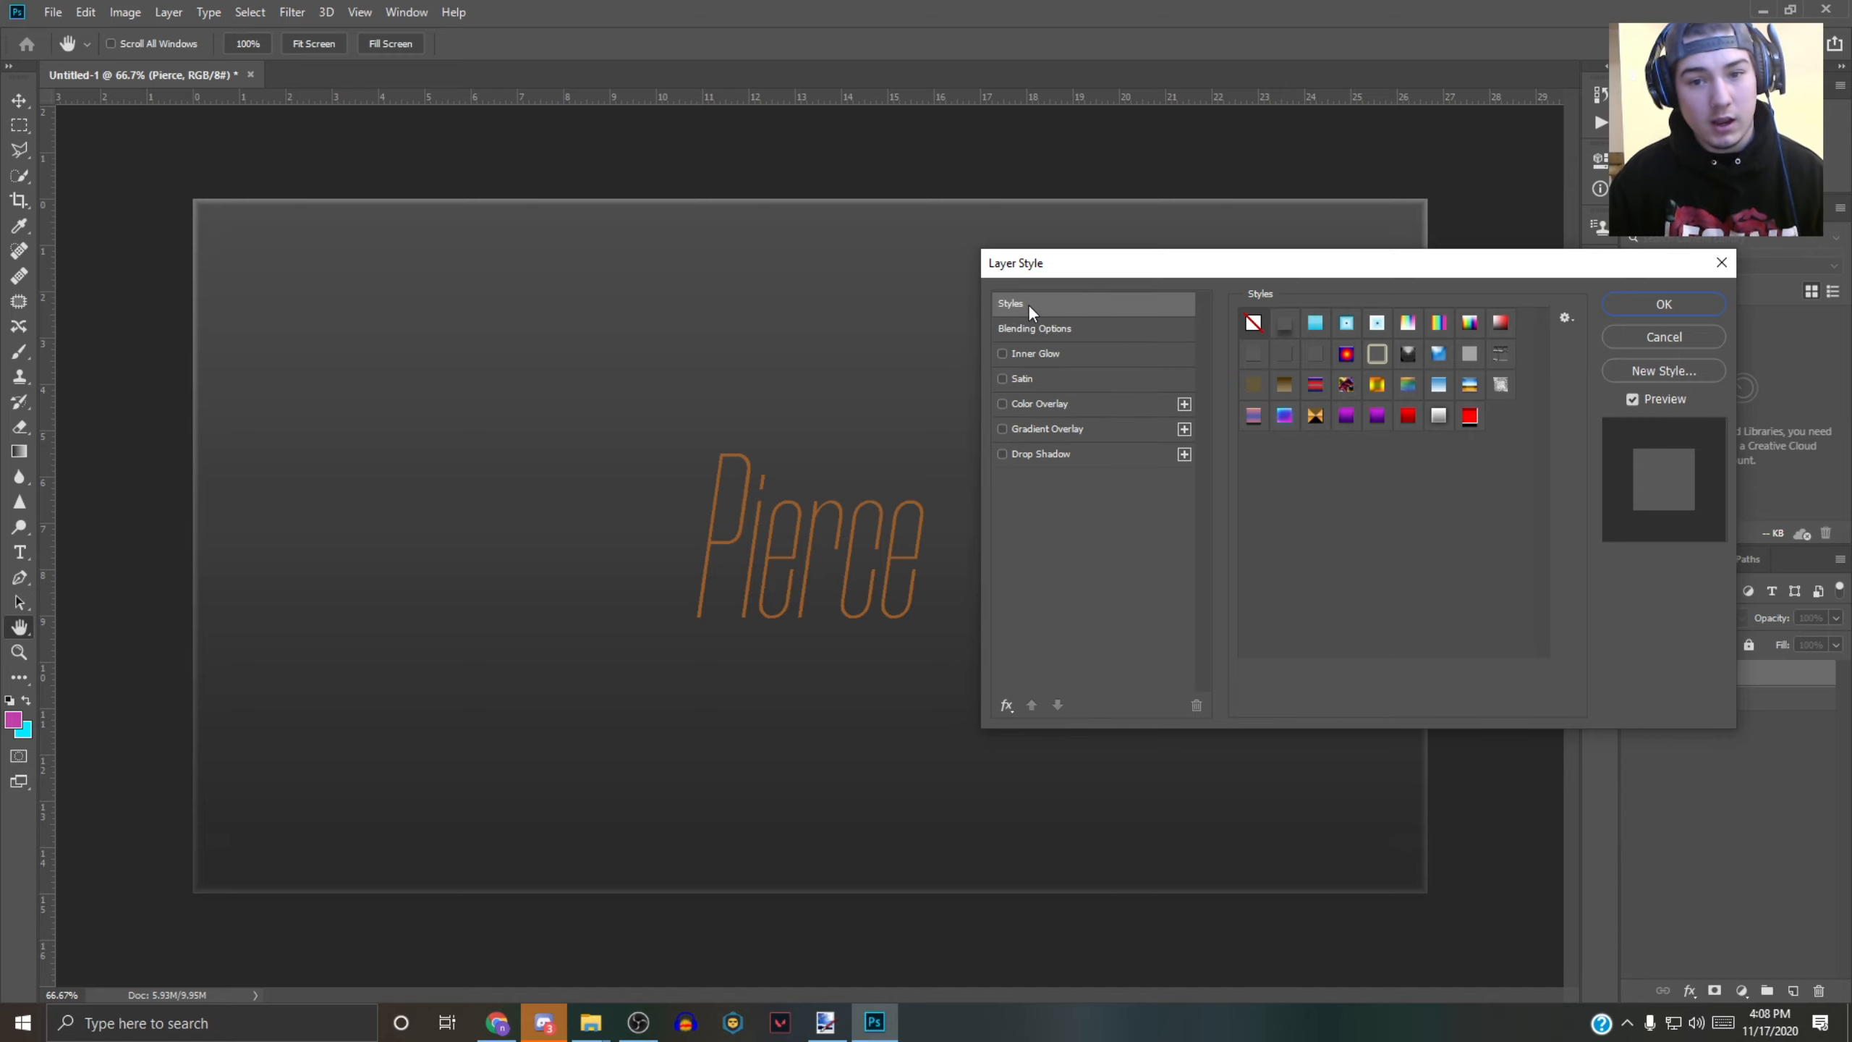
pyautogui.click(1021, 353)
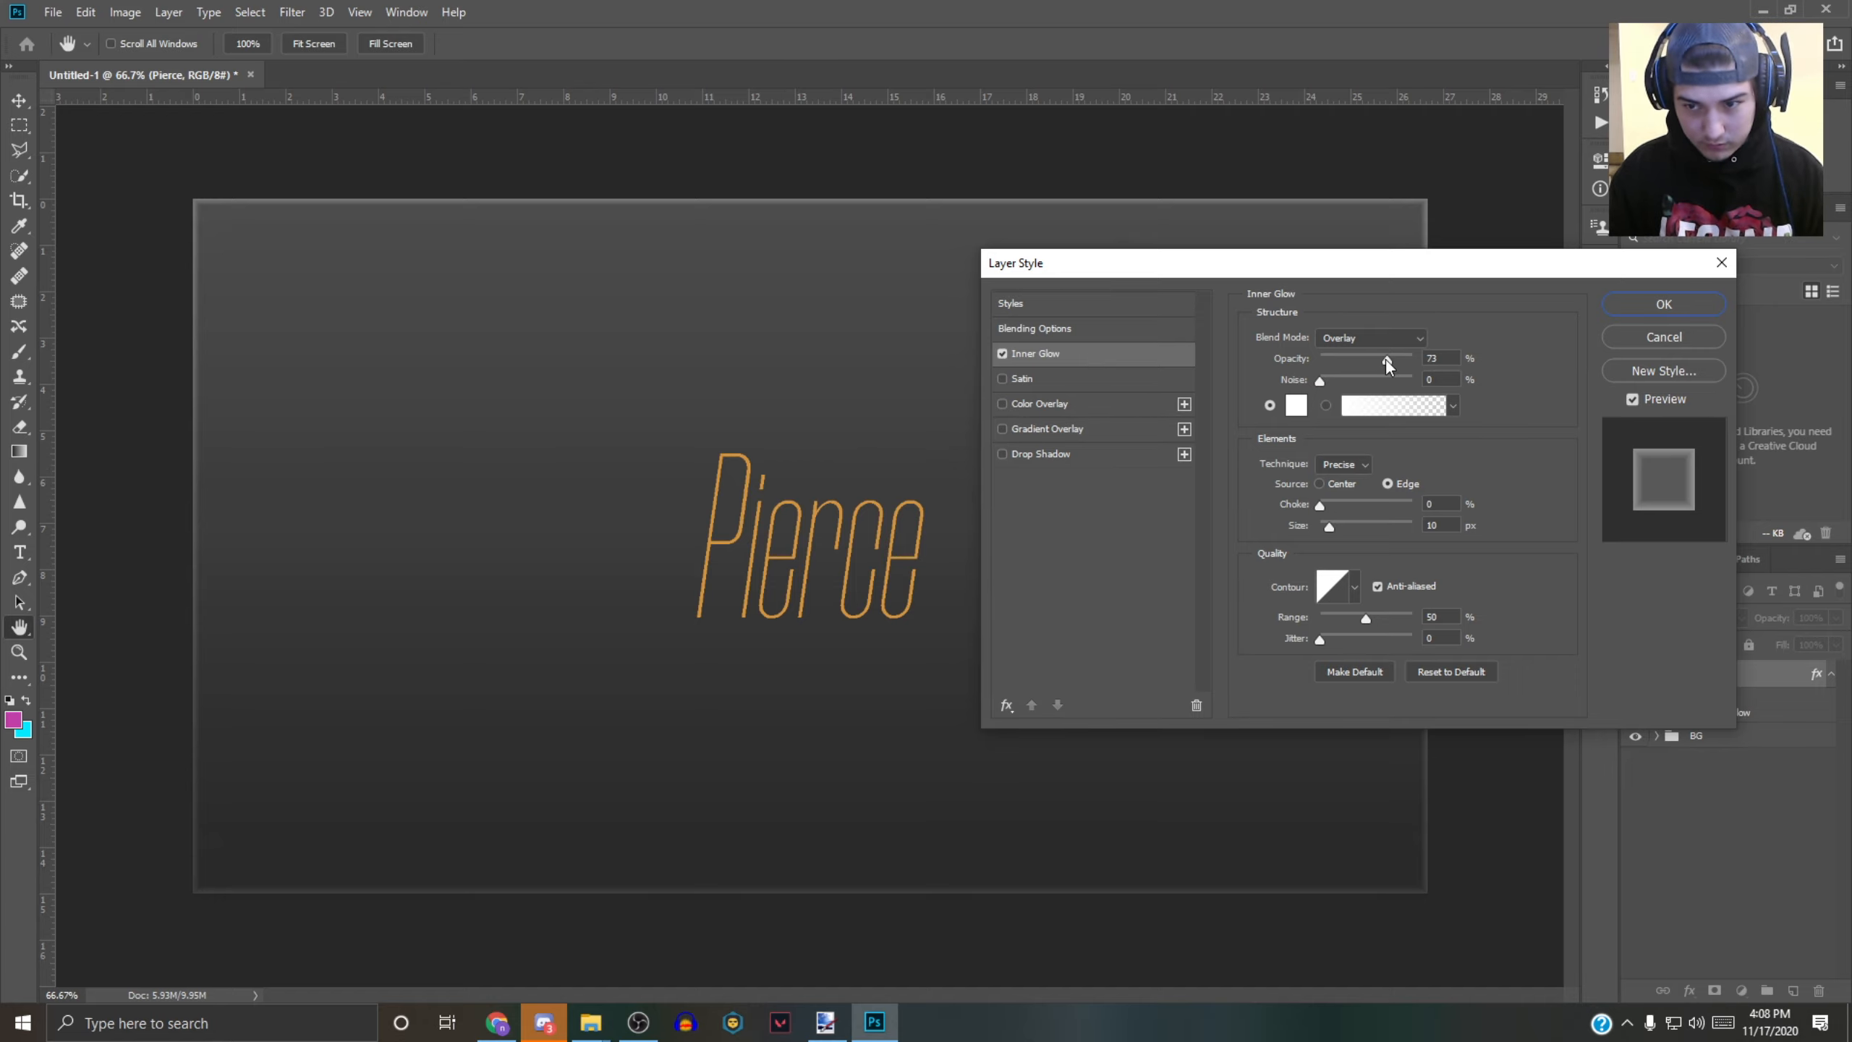
pyautogui.moveTo(1328, 538); pyautogui.dragTo(1323, 532)
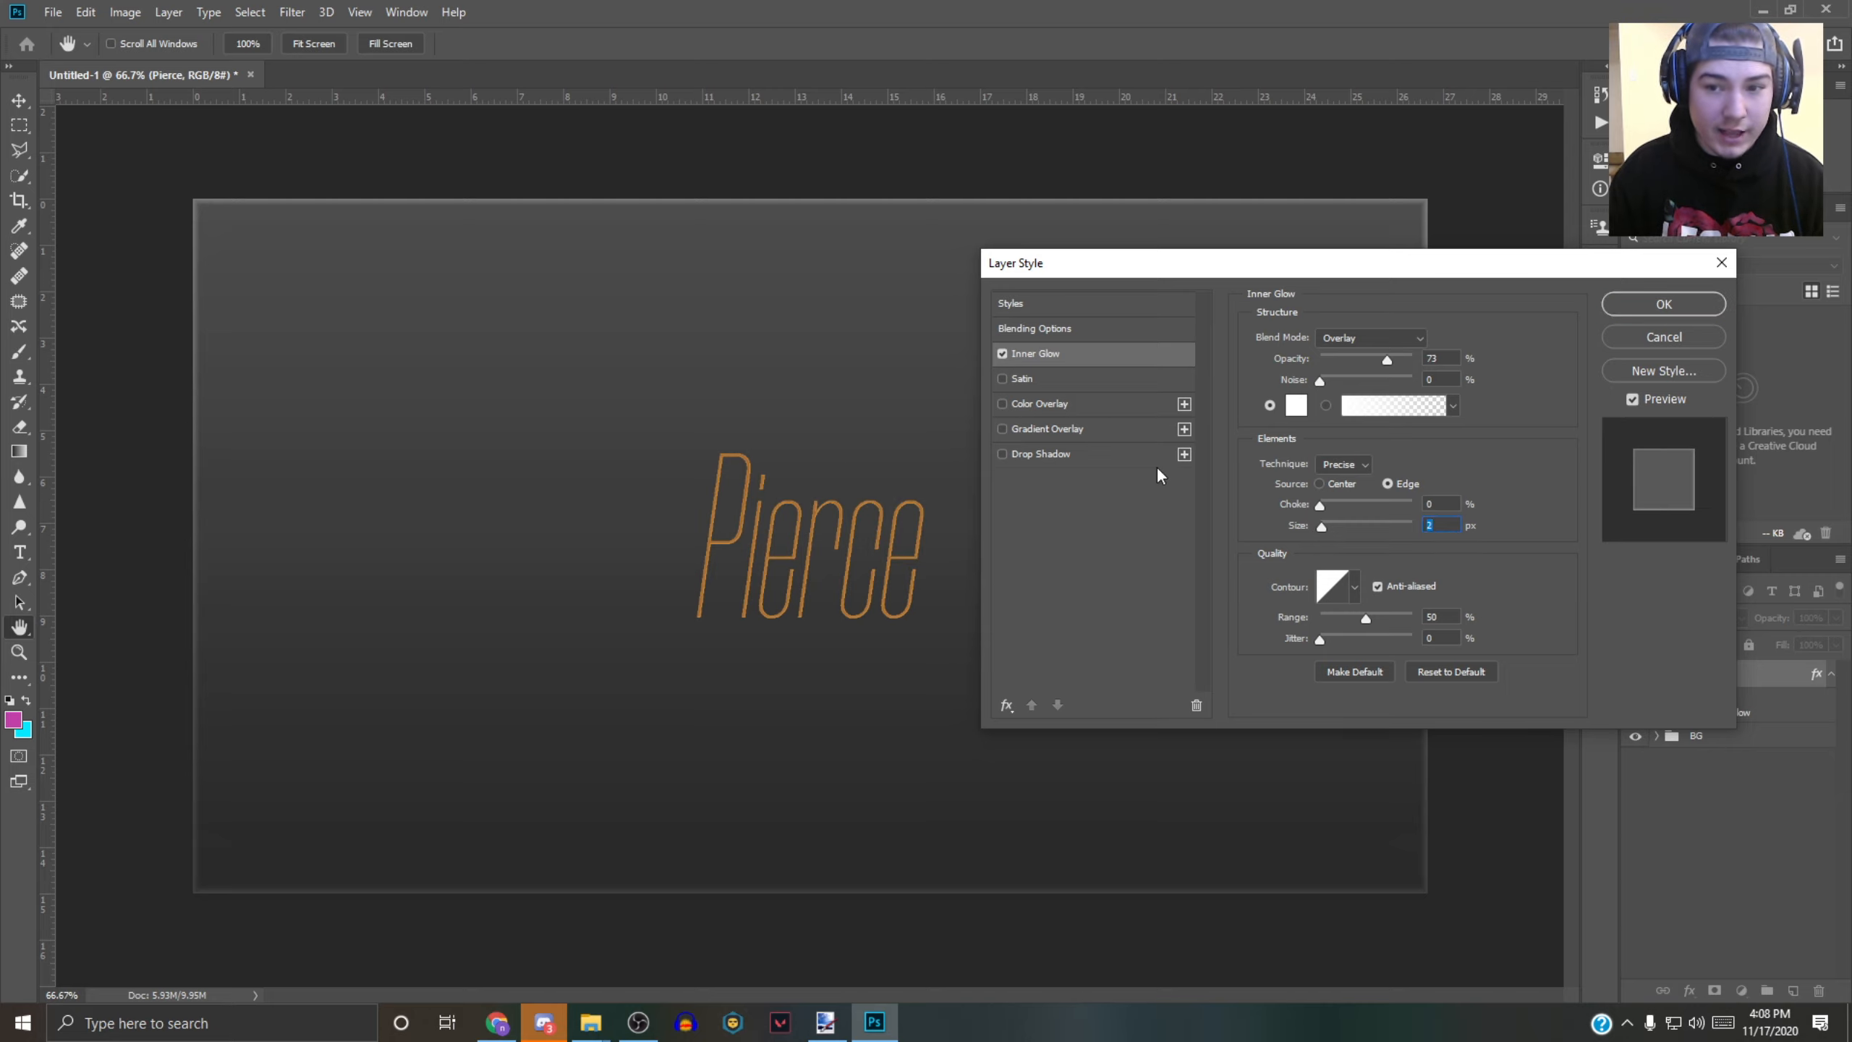
pyautogui.click(1042, 405)
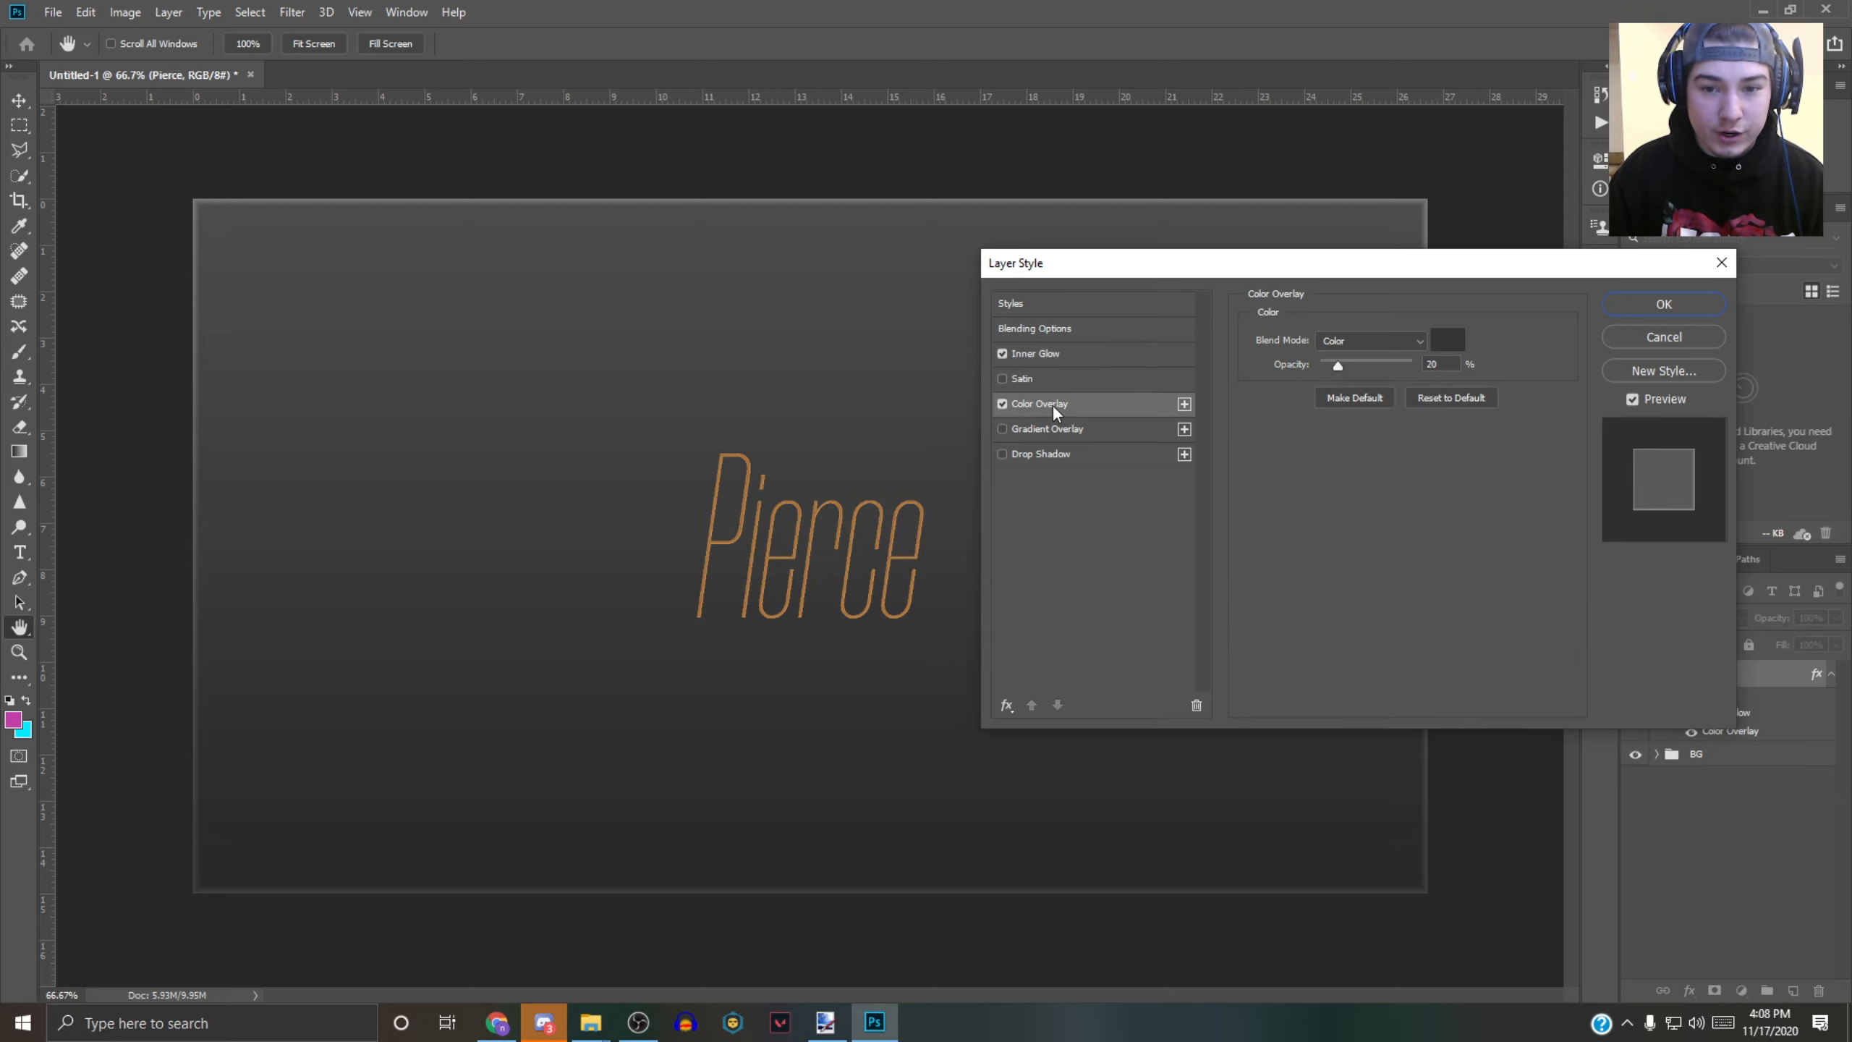
pyautogui.click(1003, 406)
pyautogui.click(1003, 405)
pyautogui.click(1003, 405)
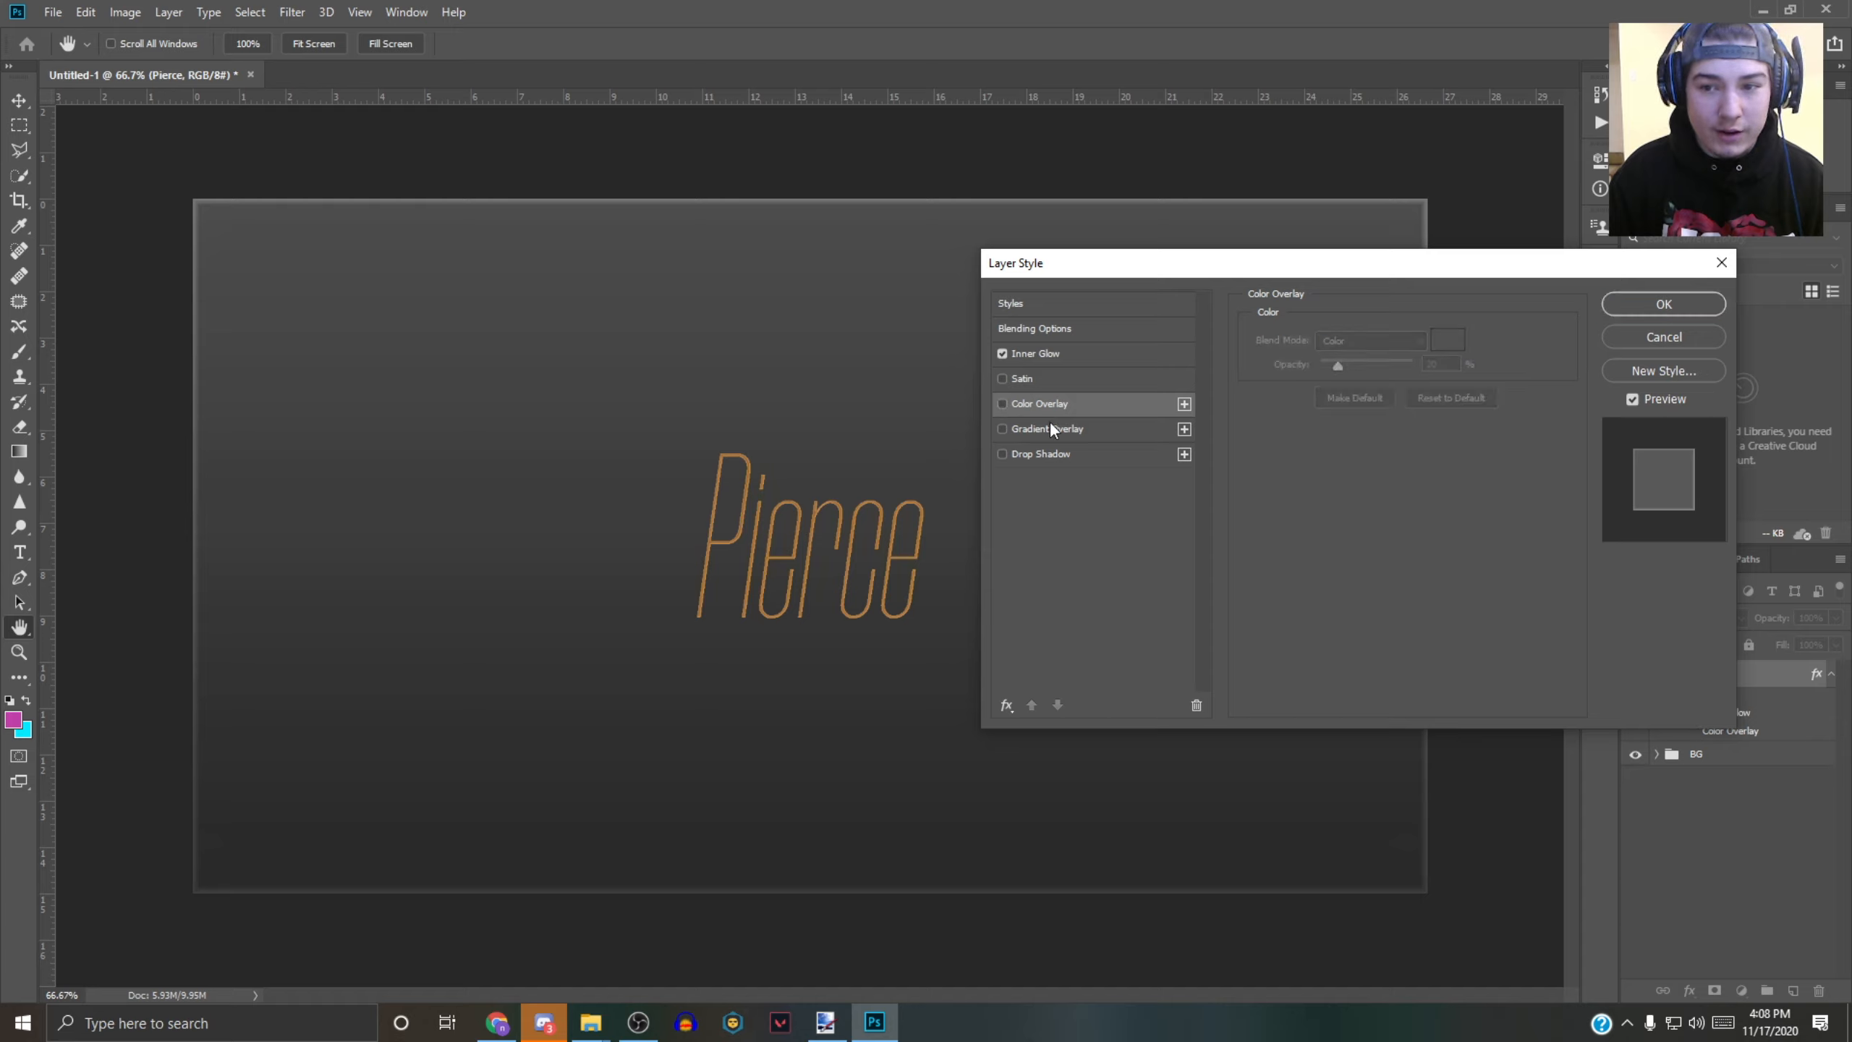
# - Add a Gradient Overlay to the text and set the gradient's starting colour stop to bright cyan
pyautogui.click(1034, 432)
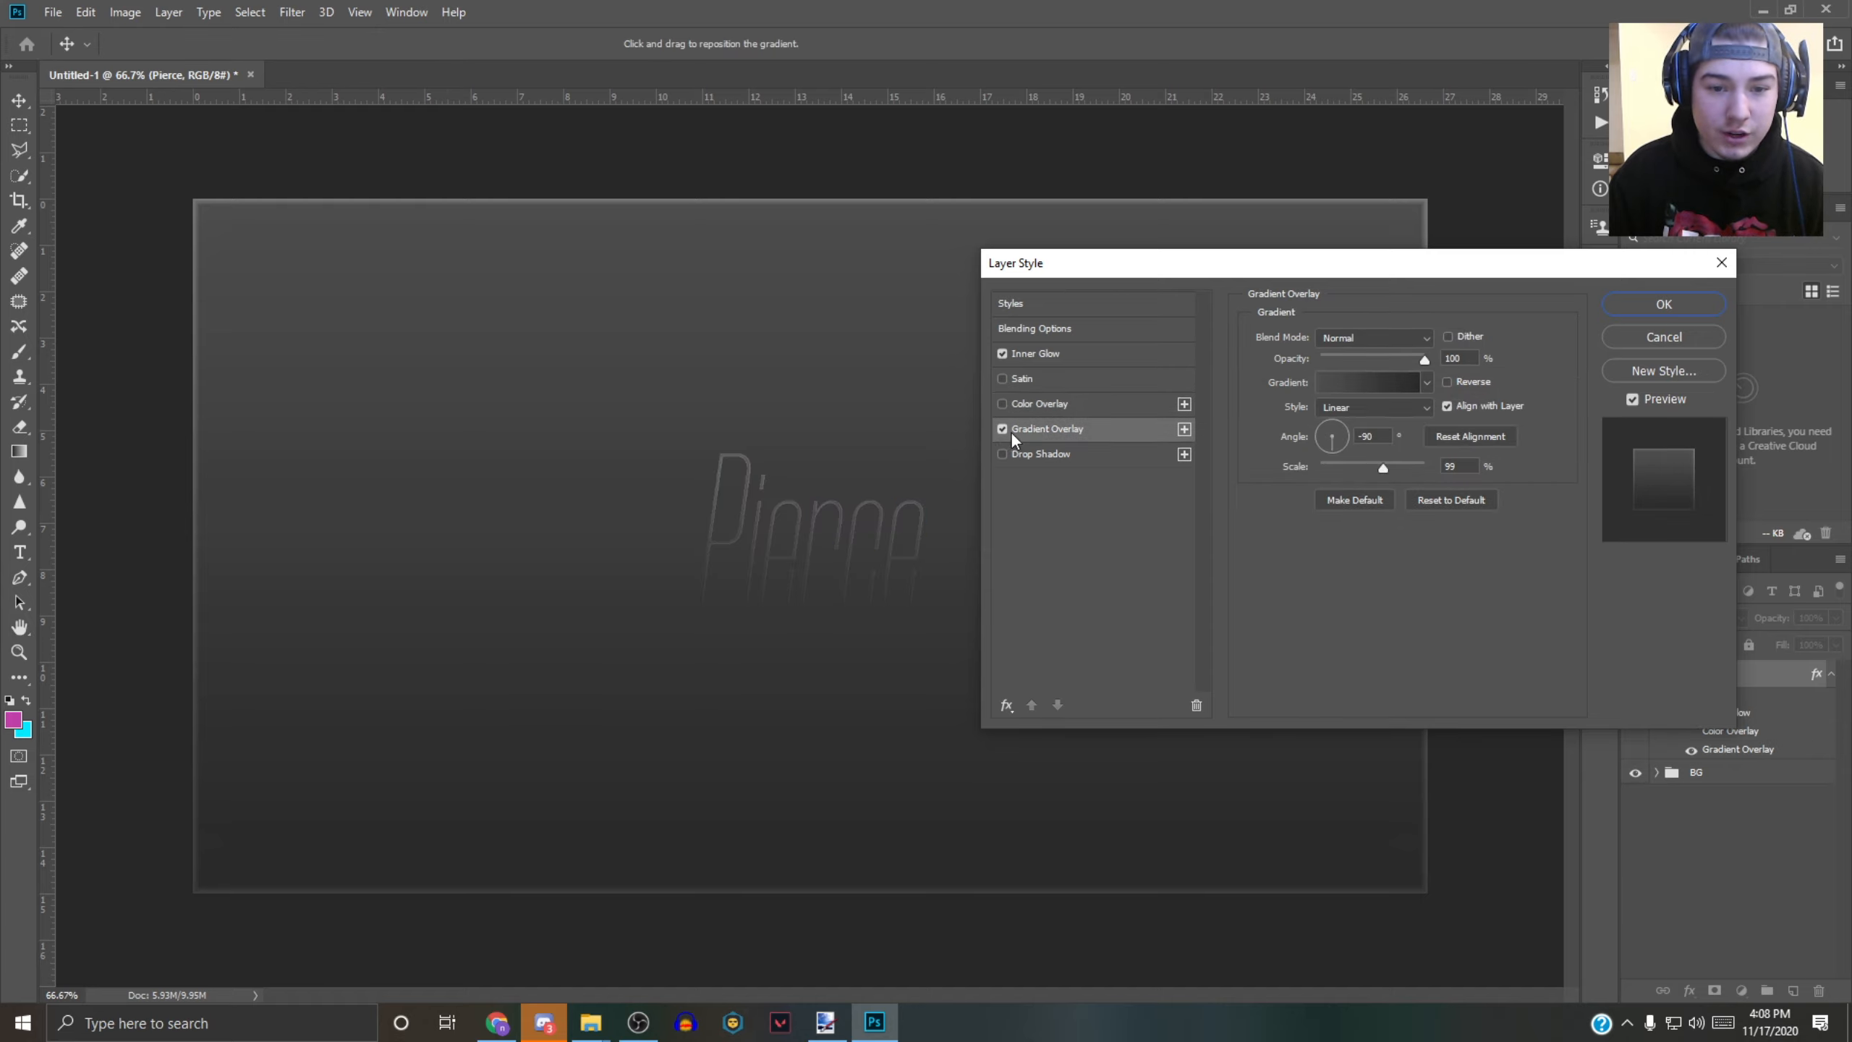
pyautogui.click(1360, 388)
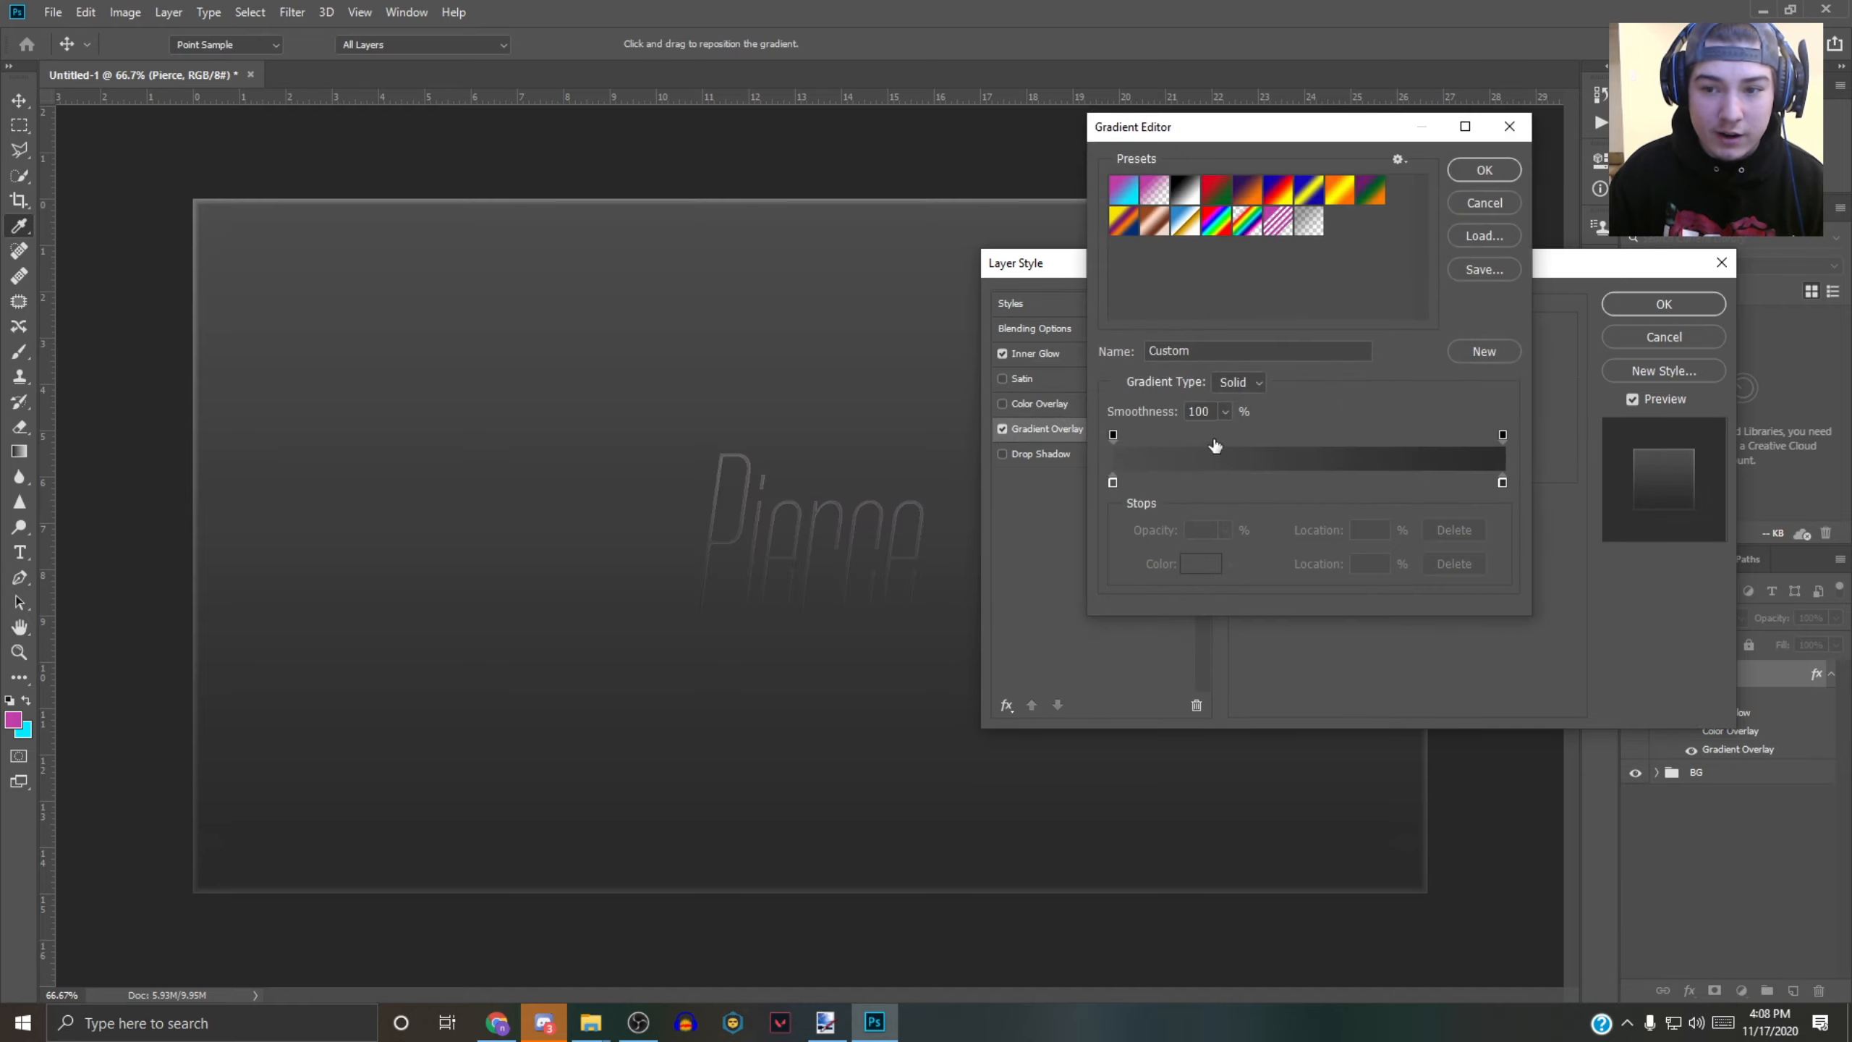
pyautogui.click(1113, 483)
pyautogui.click(1212, 574)
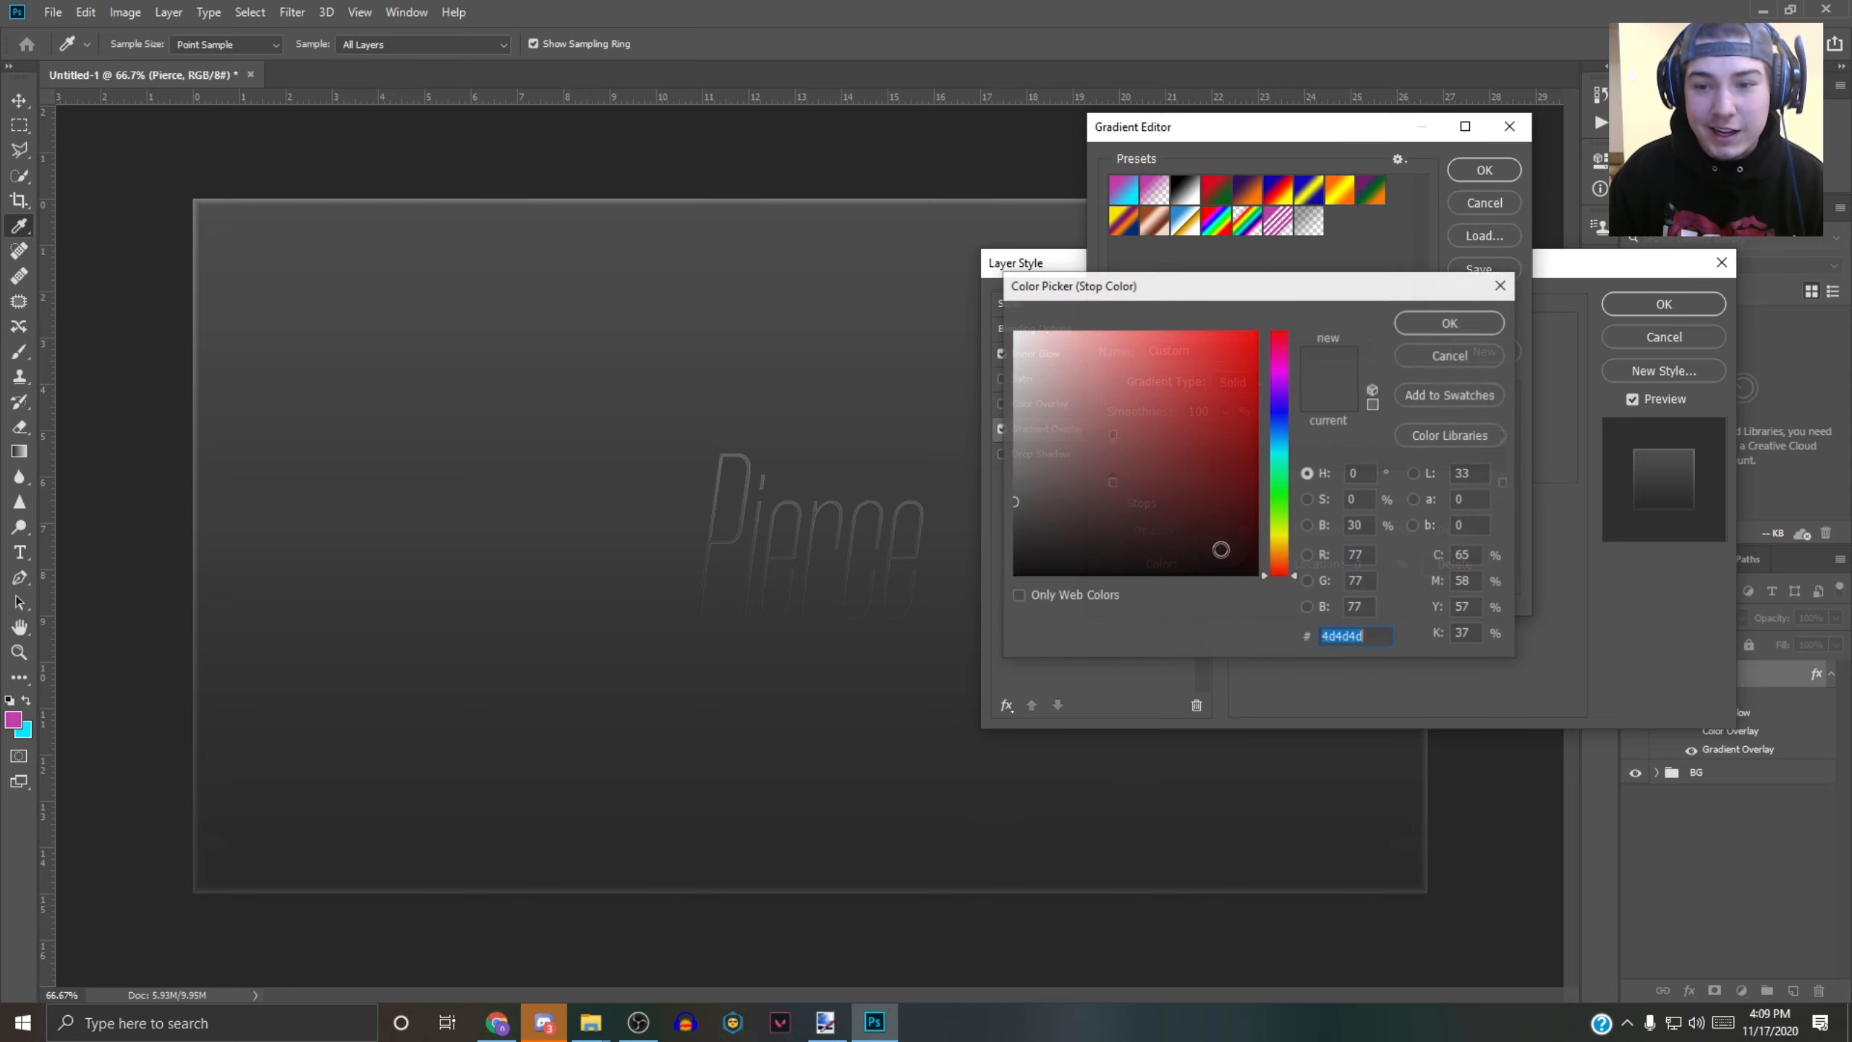
pyautogui.click(1283, 450)
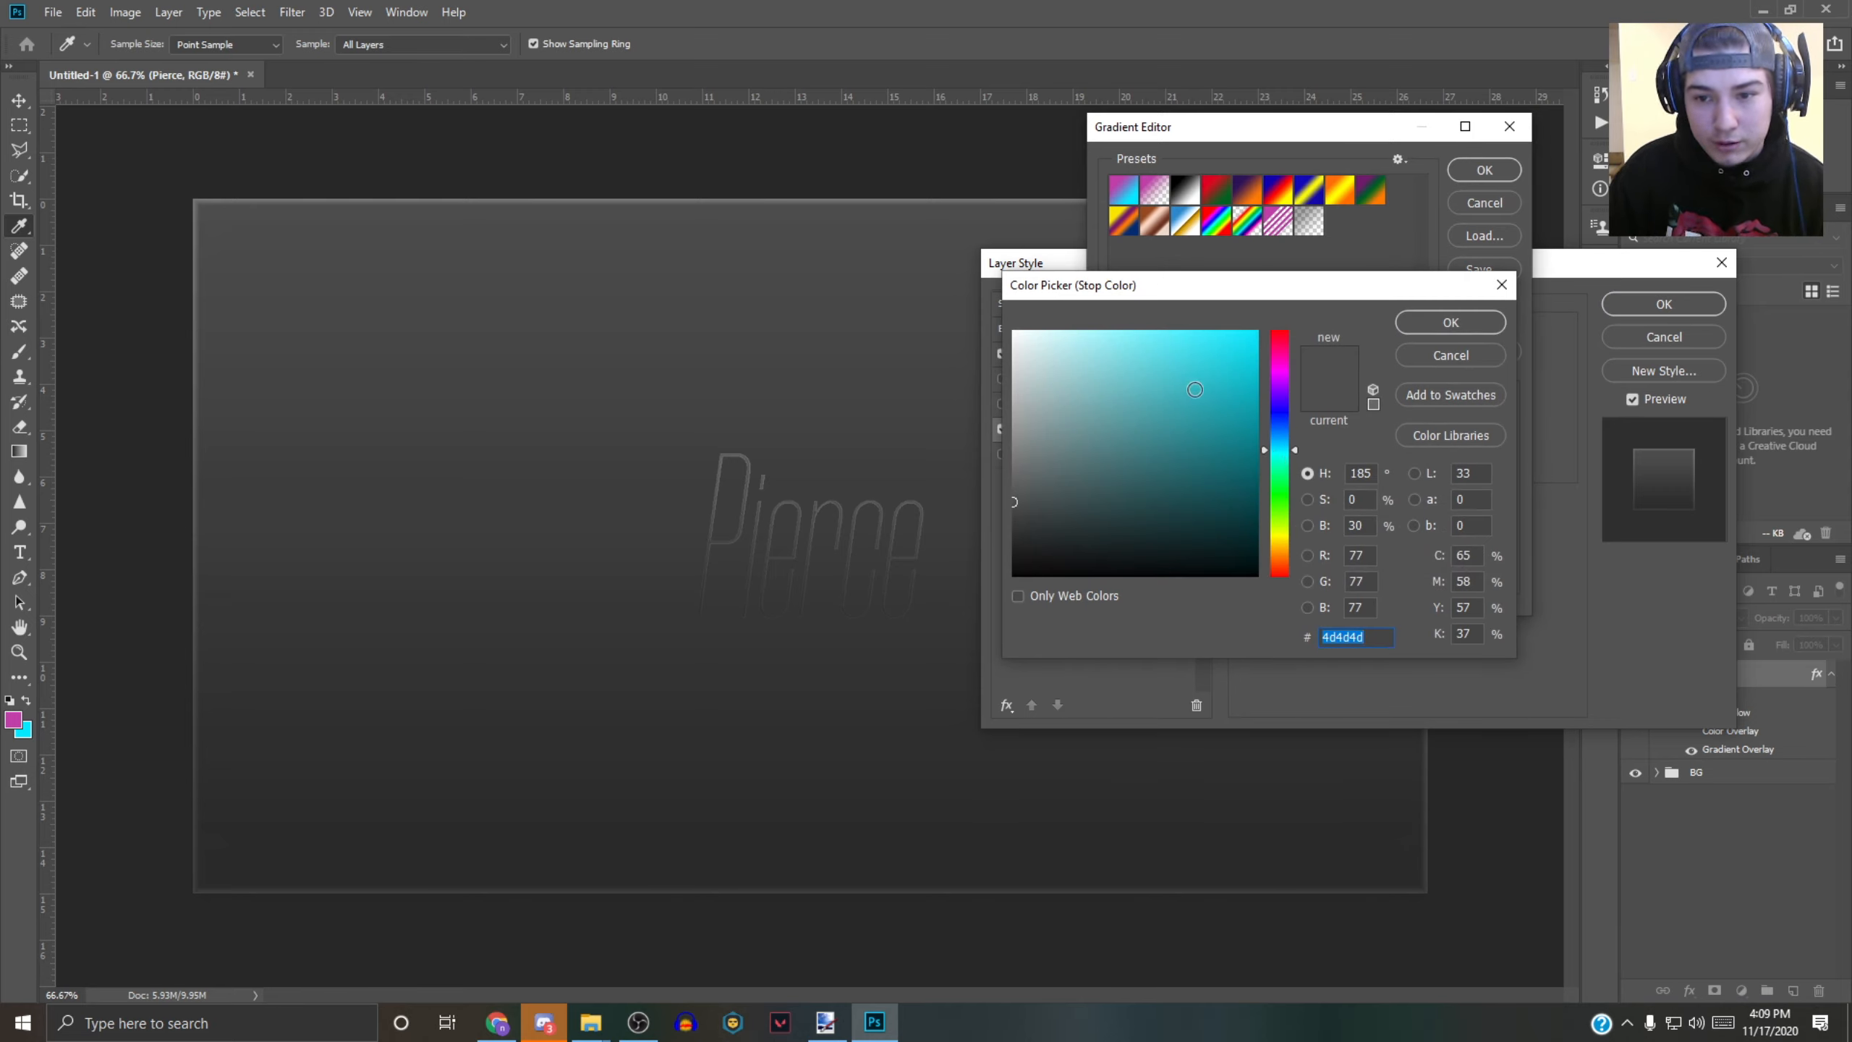
pyautogui.click(1217, 395)
pyautogui.click(1441, 322)
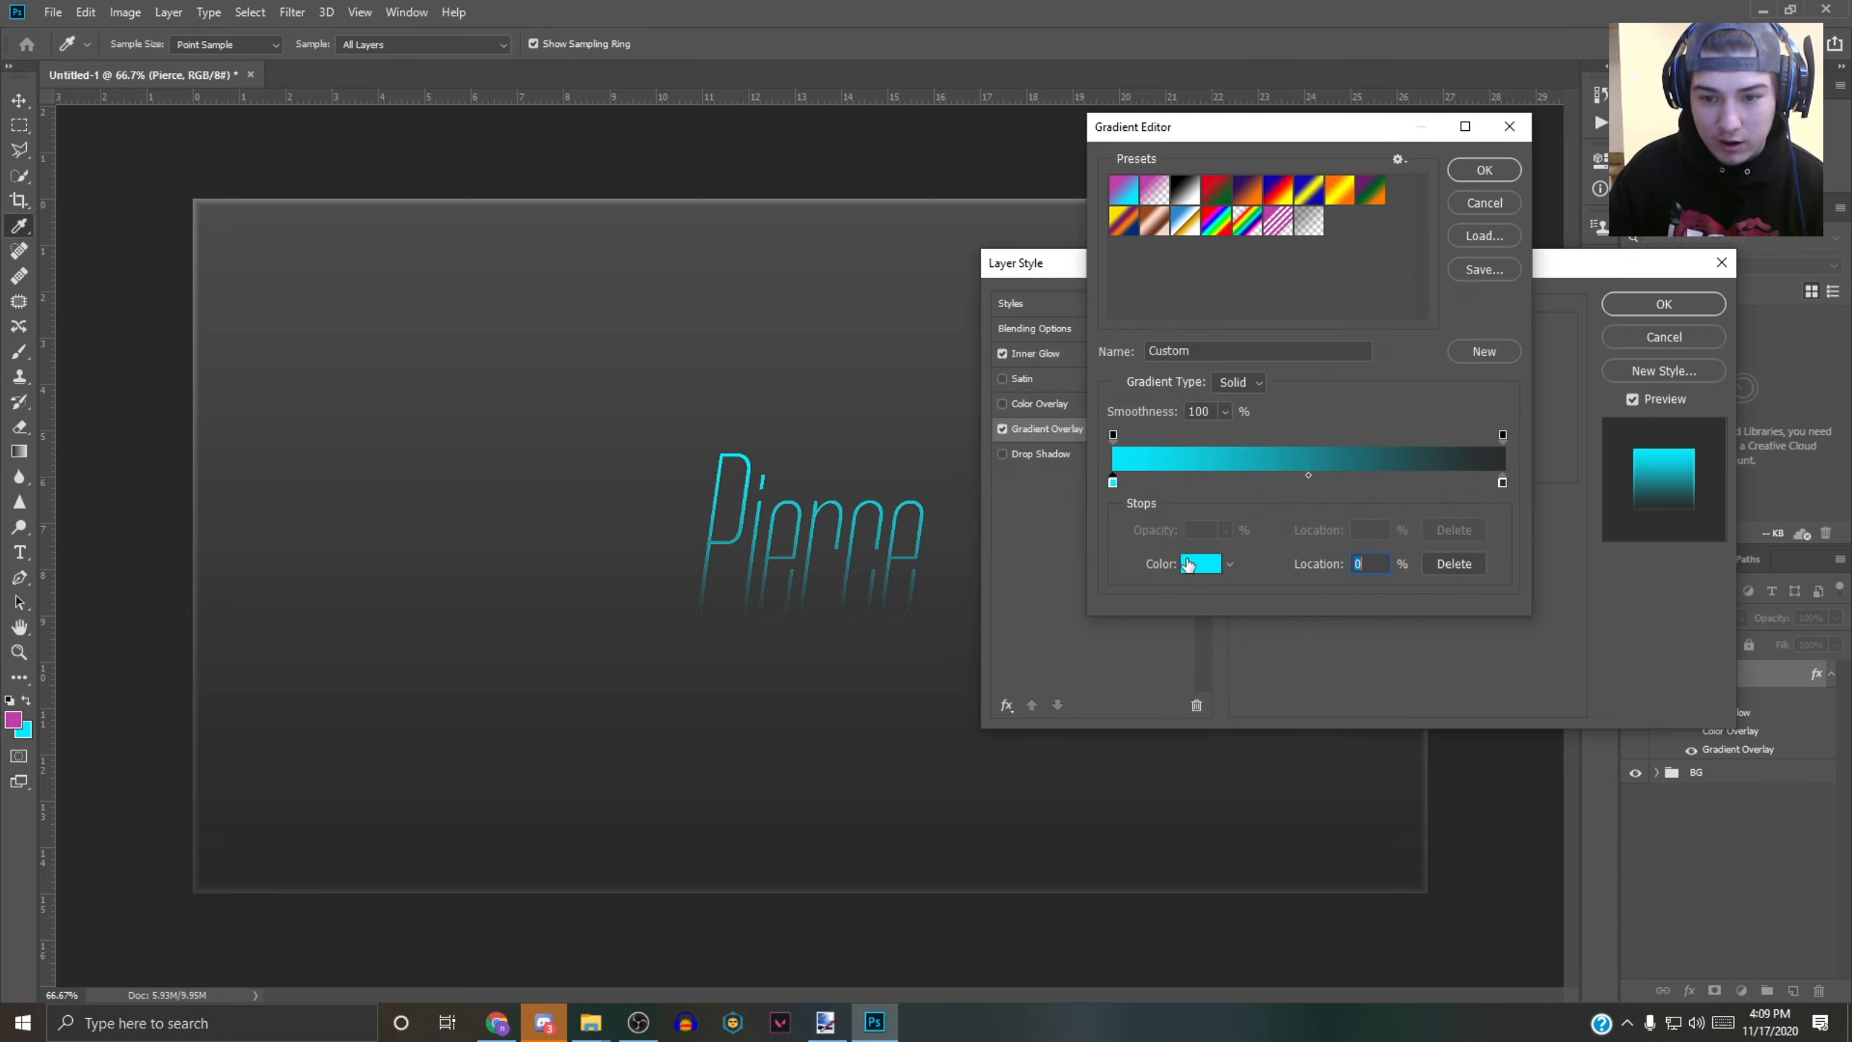
# - Set the gradient's end colour stop to the darker blue 005e9a and accept the gradient
pyautogui.click(1500, 483)
pyautogui.click(1183, 570)
pyautogui.moveTo(1329, 288); pyautogui.dragTo(1344, 244)
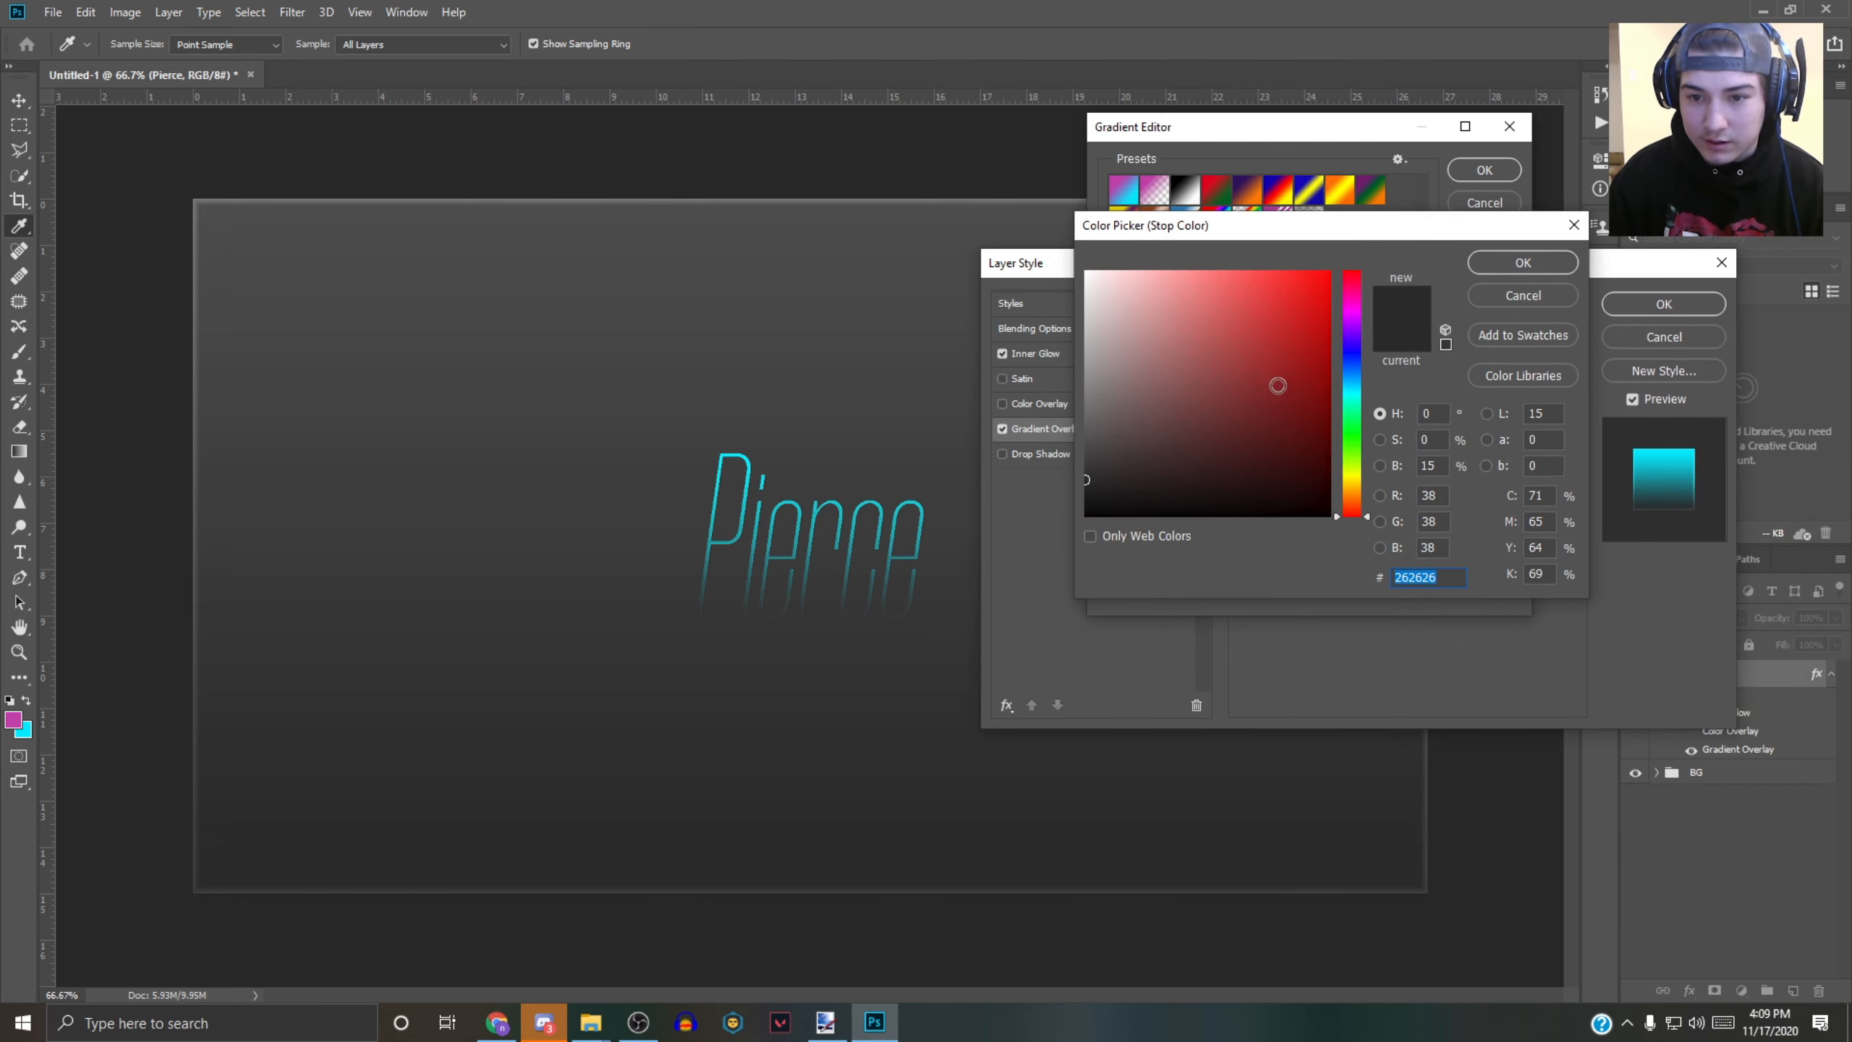
pyautogui.click(1358, 395)
pyautogui.moveTo(1334, 307)
pyautogui.mouseDown()
pyautogui.moveTo(1325, 289)
pyautogui.moveTo(1332, 395)
pyautogui.moveTo(1354, 382)
pyautogui.moveTo(1328, 369)
pyautogui.mouseUp()
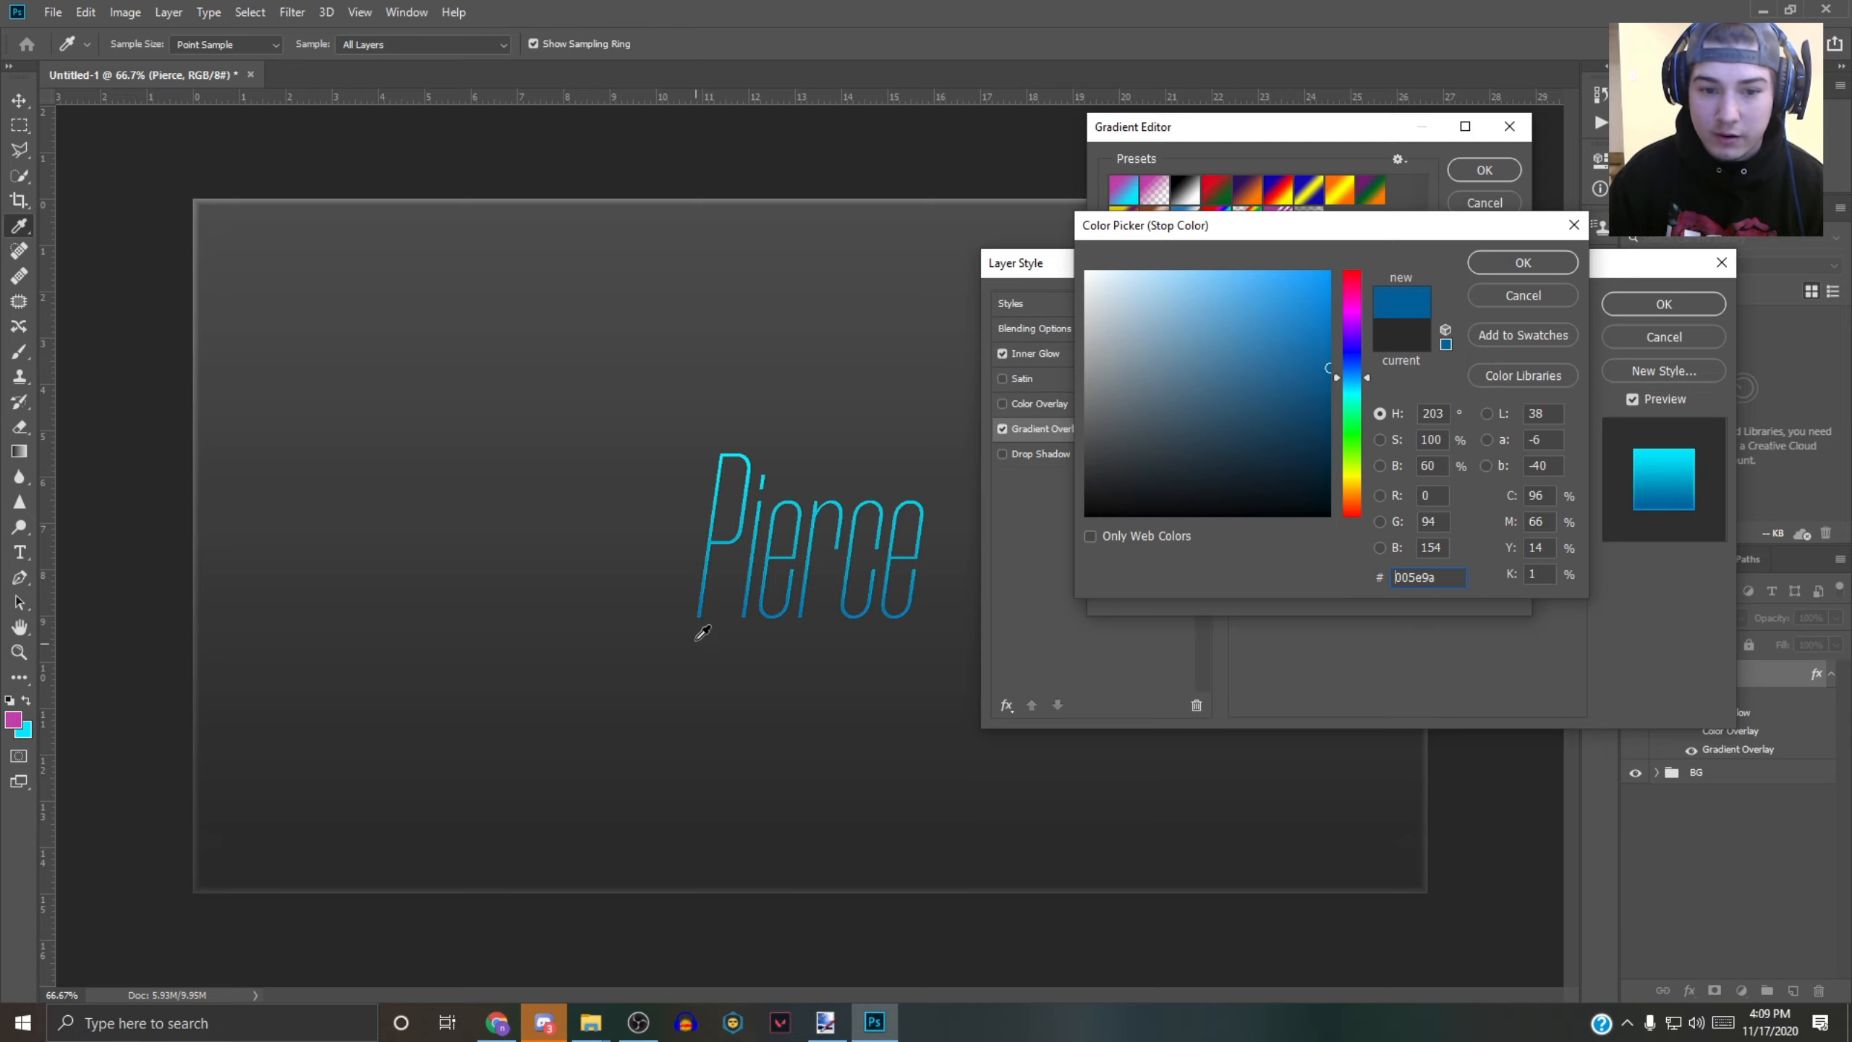
pyautogui.click(1496, 267)
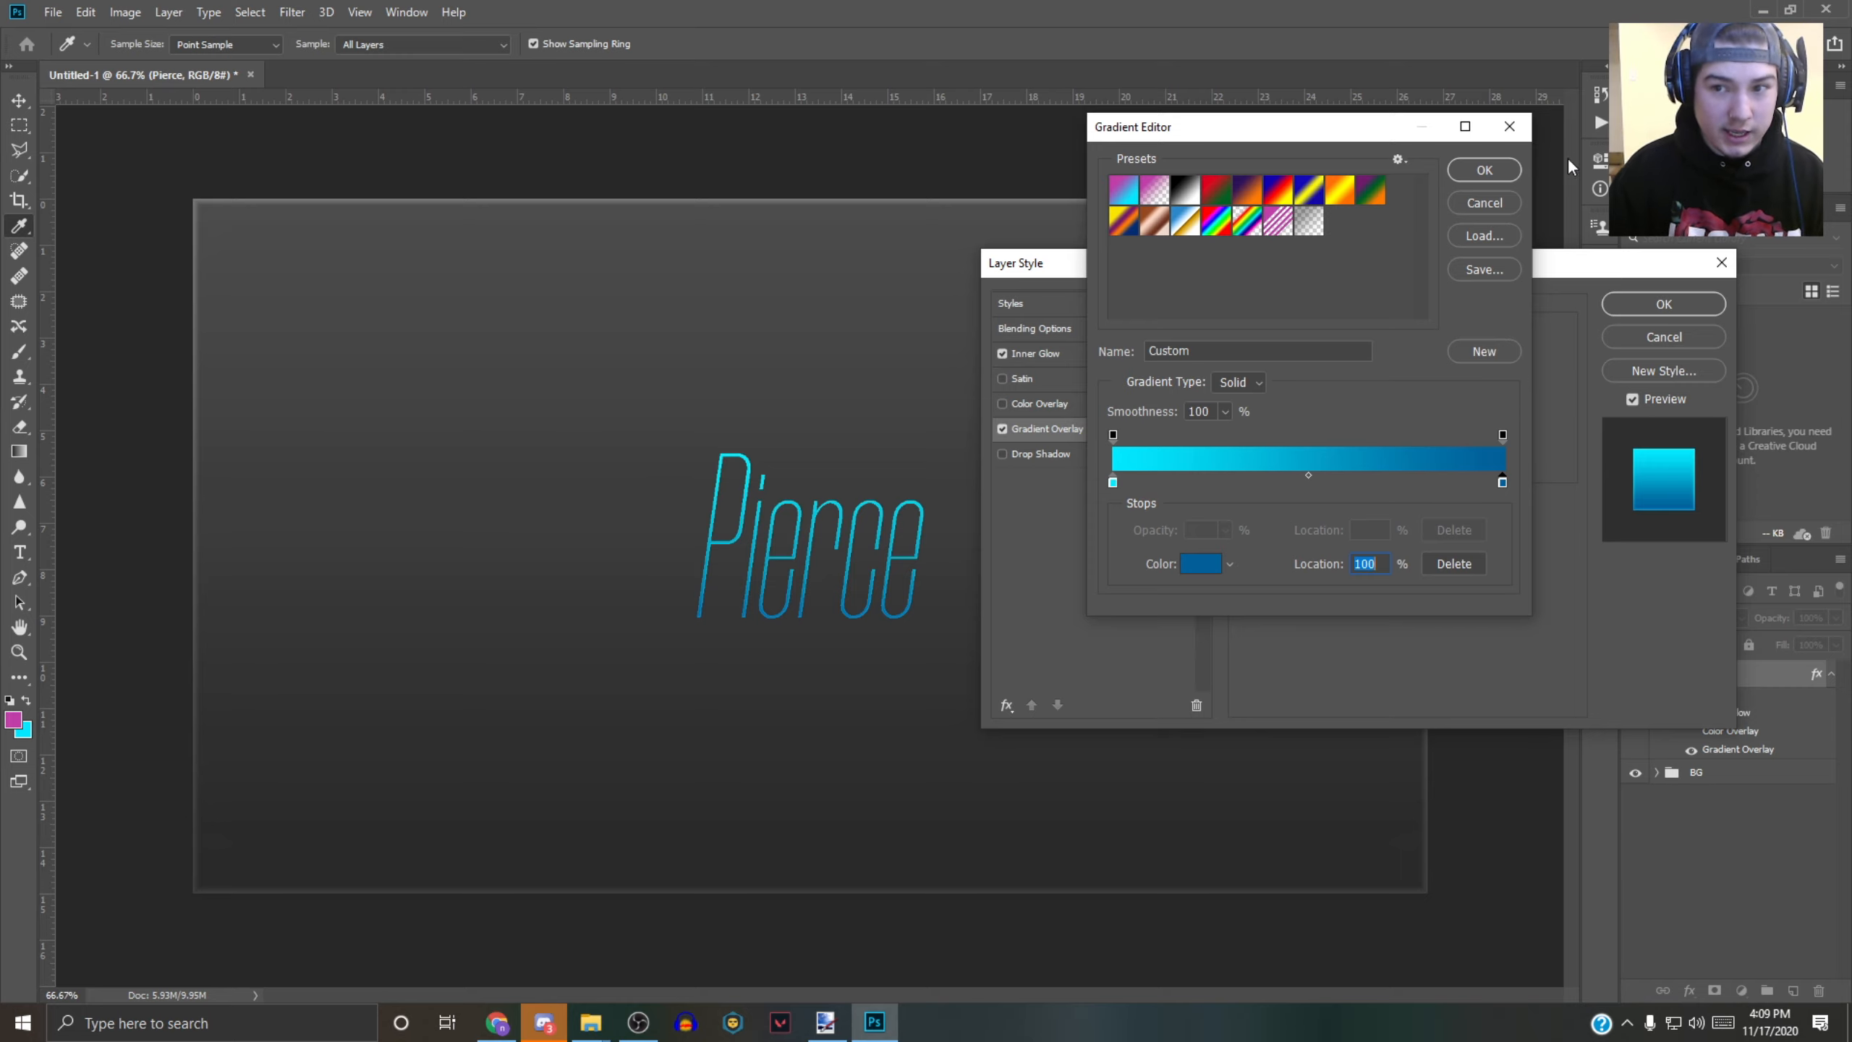
pyautogui.click(1502, 172)
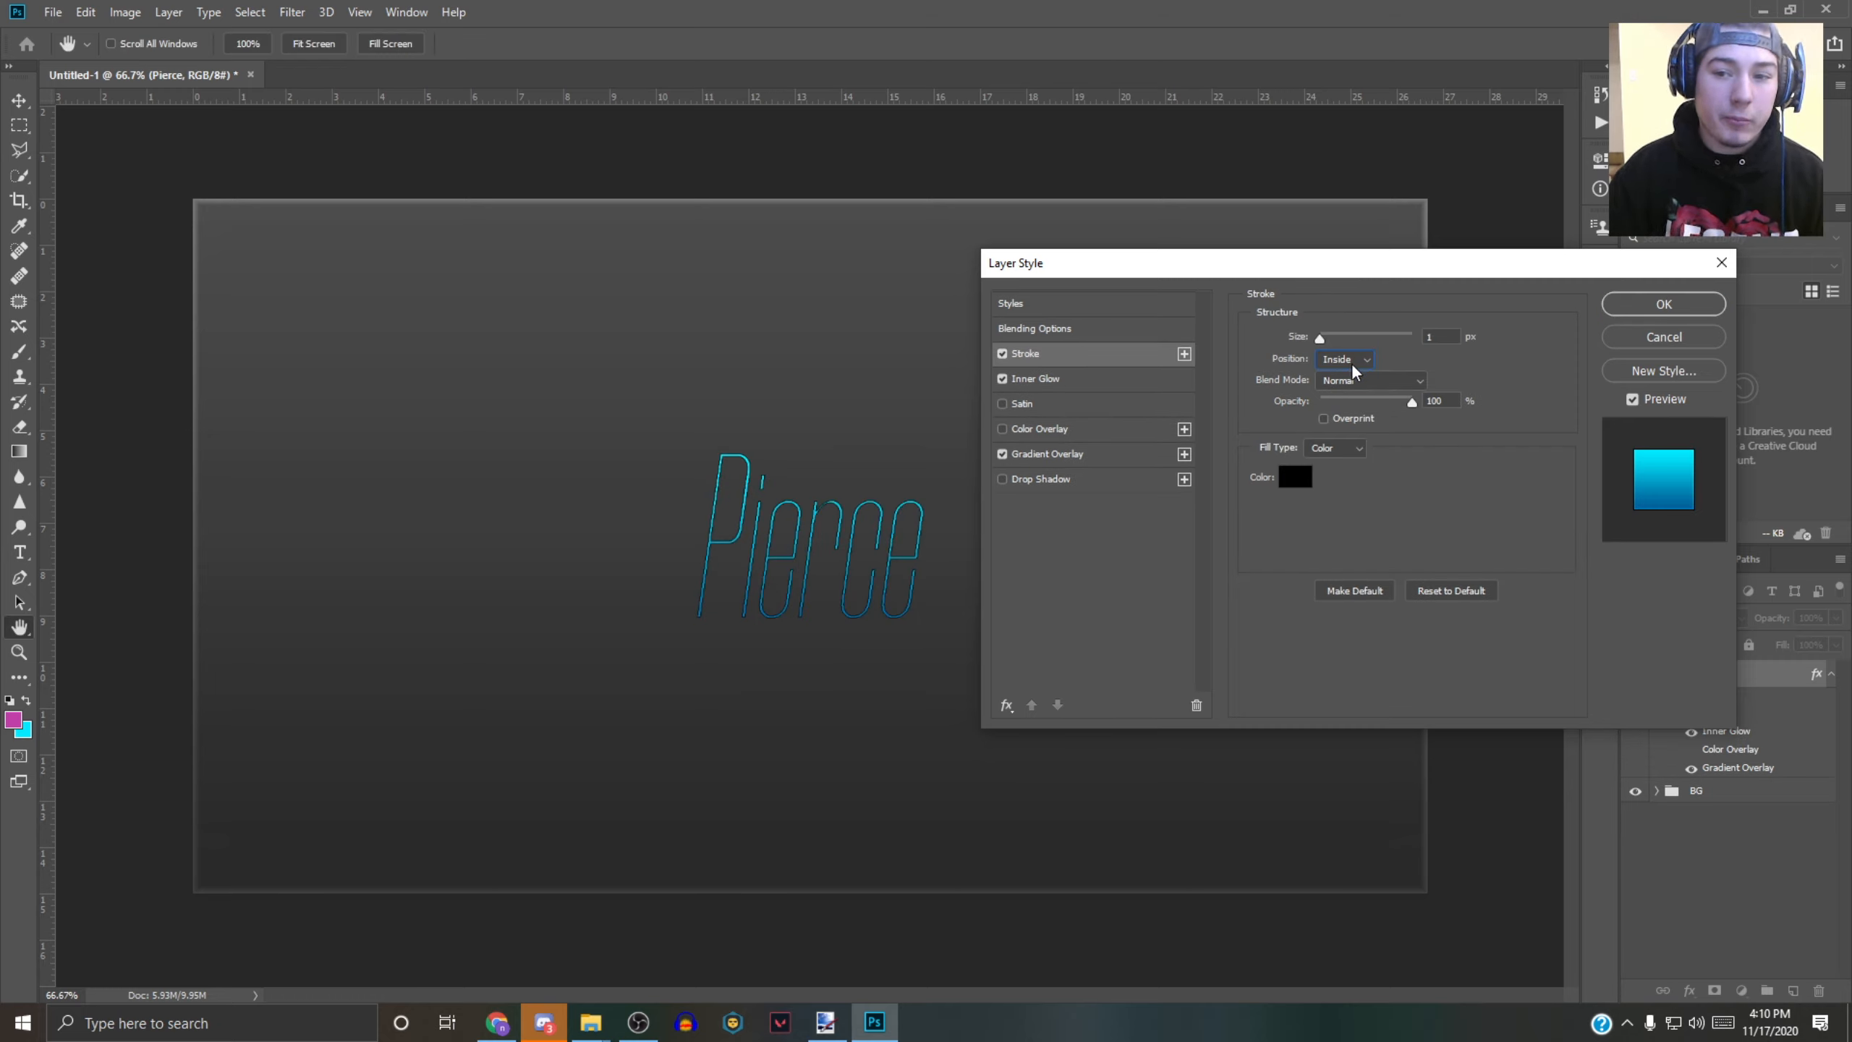
# - Compare the position options for the text's stroke, settle on Outside, and set the stroke size to 5 px
pyautogui.click(1346, 358)
pyautogui.click(1342, 374)
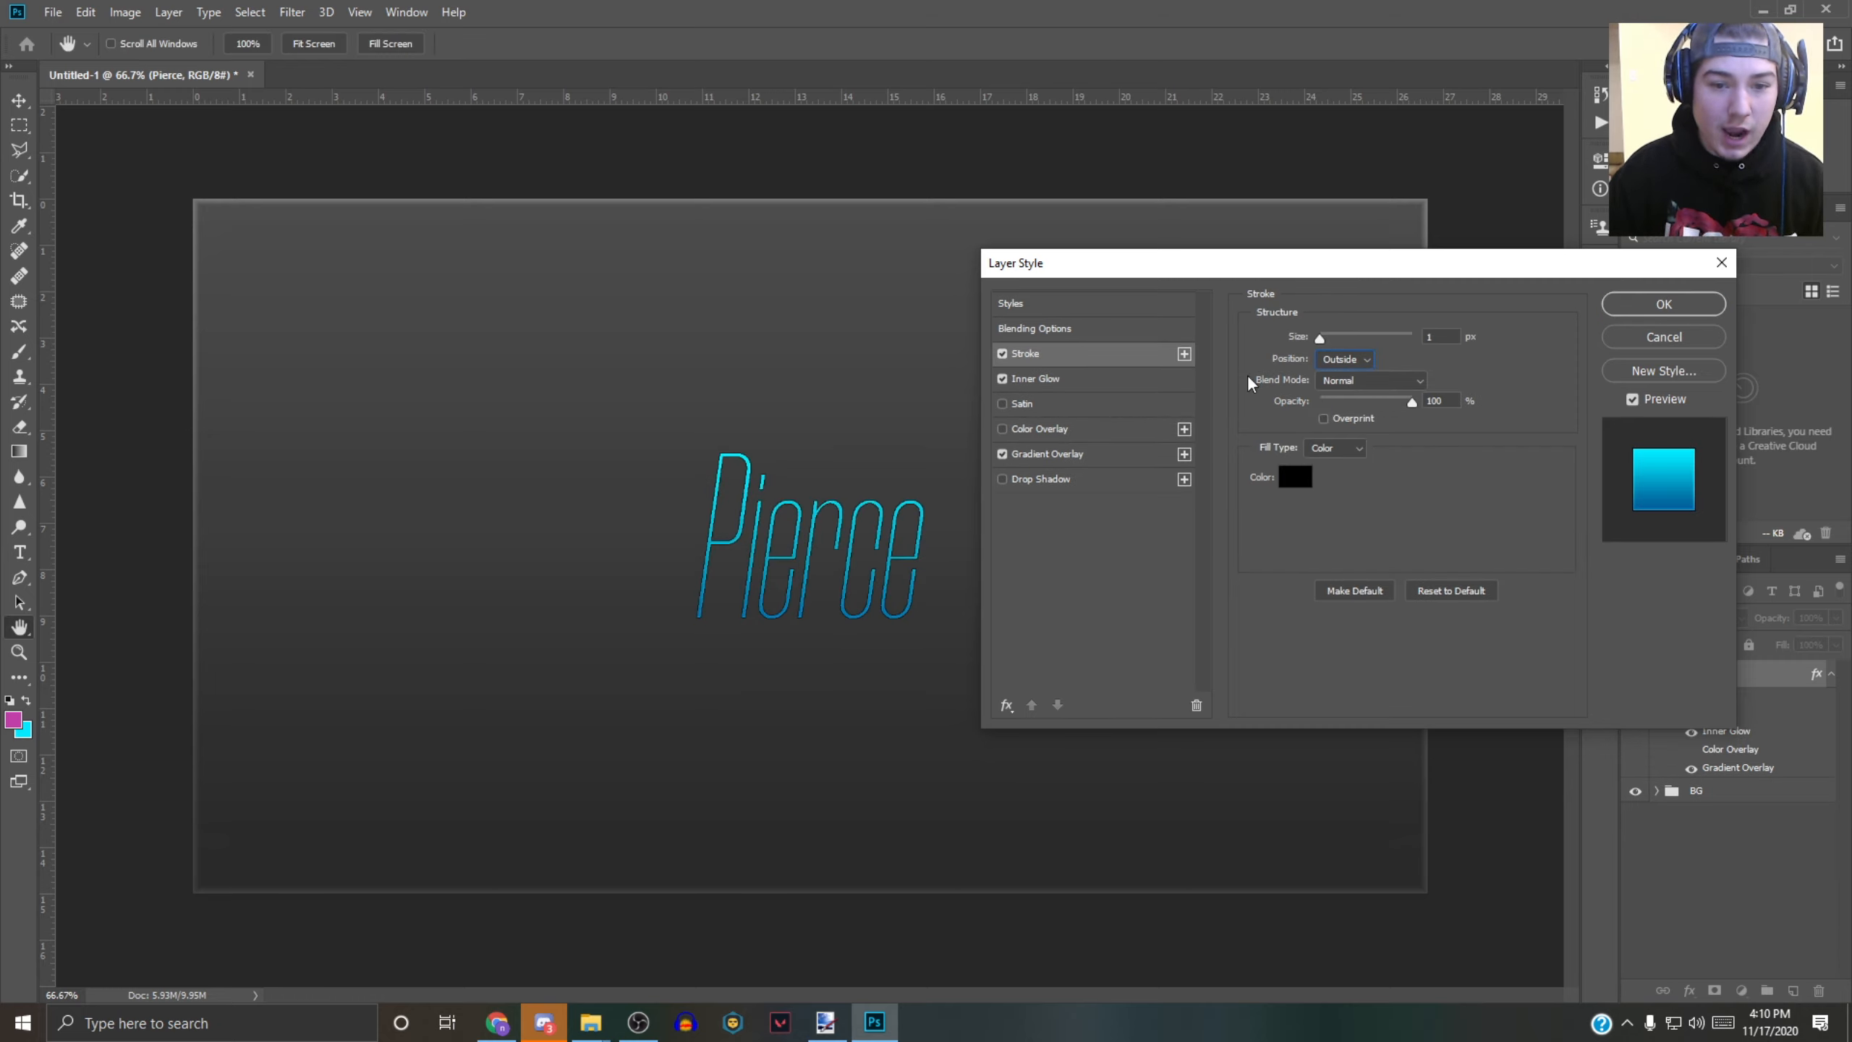
pyautogui.click(1342, 358)
pyautogui.click(1351, 411)
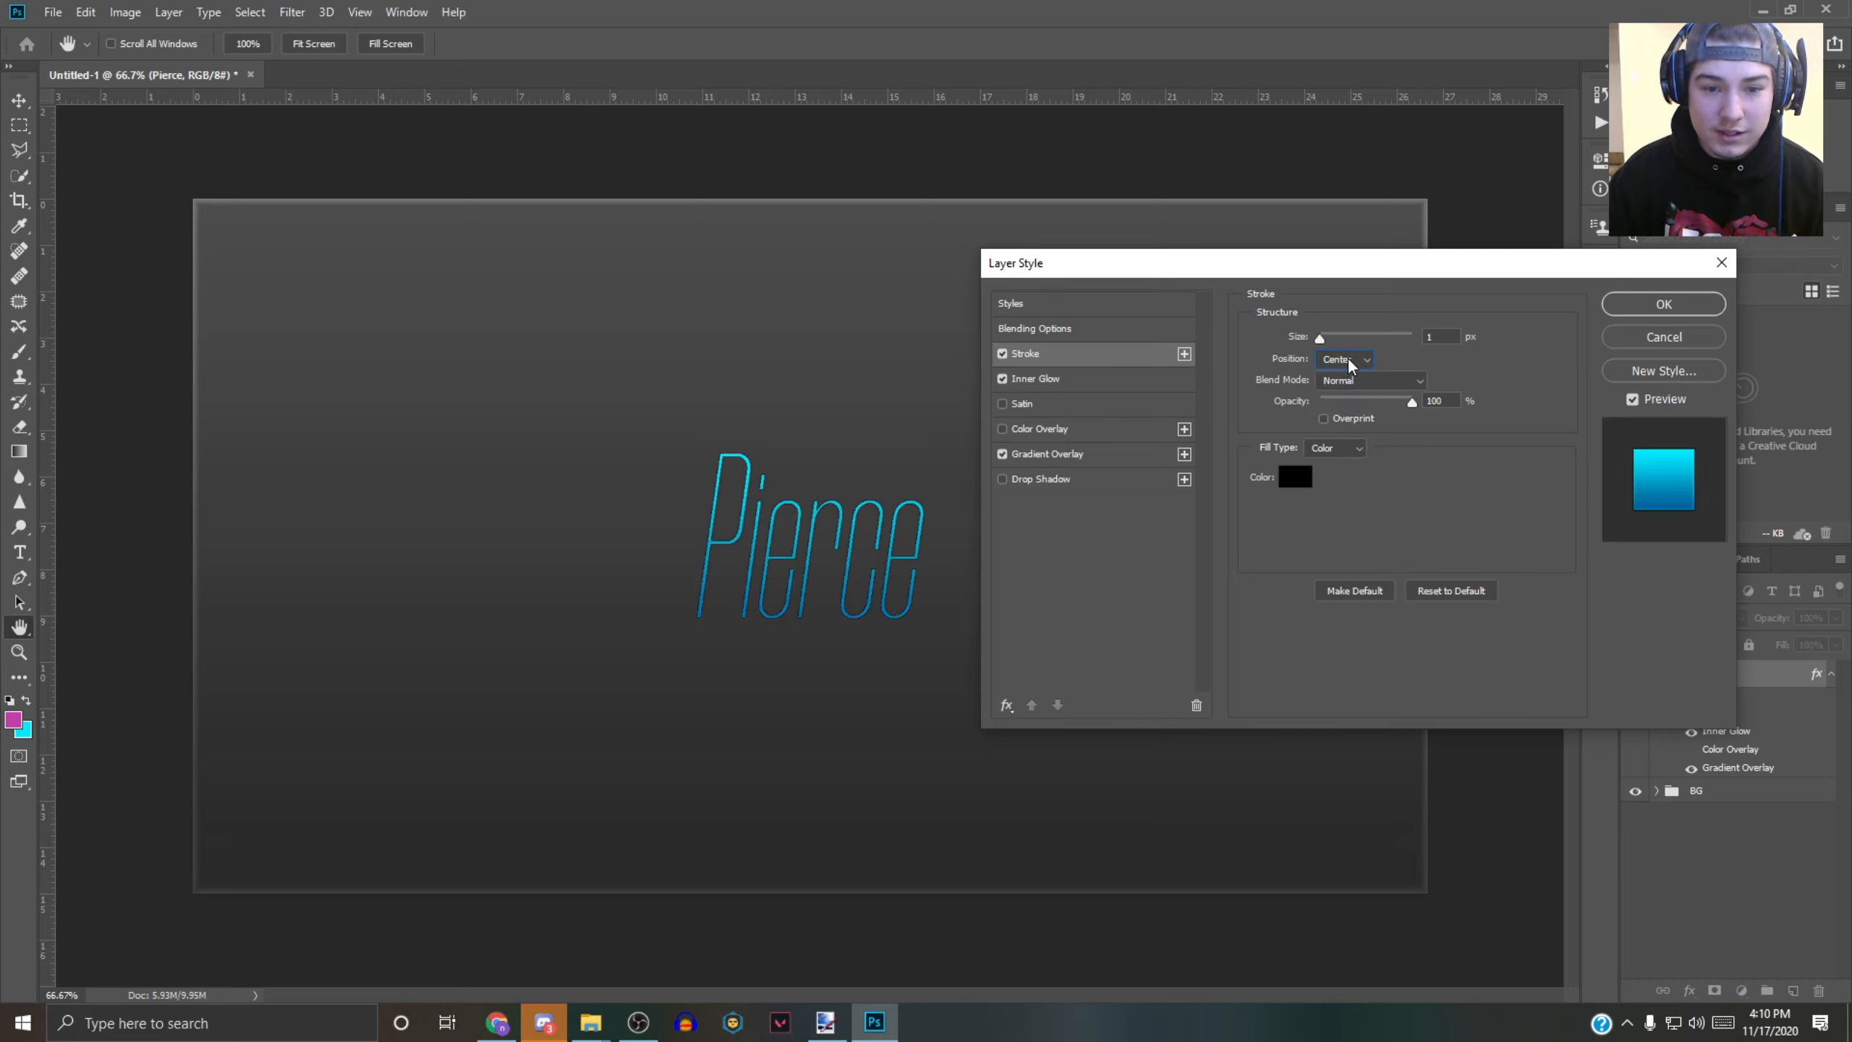
pyautogui.click(1342, 358)
pyautogui.click(1333, 390)
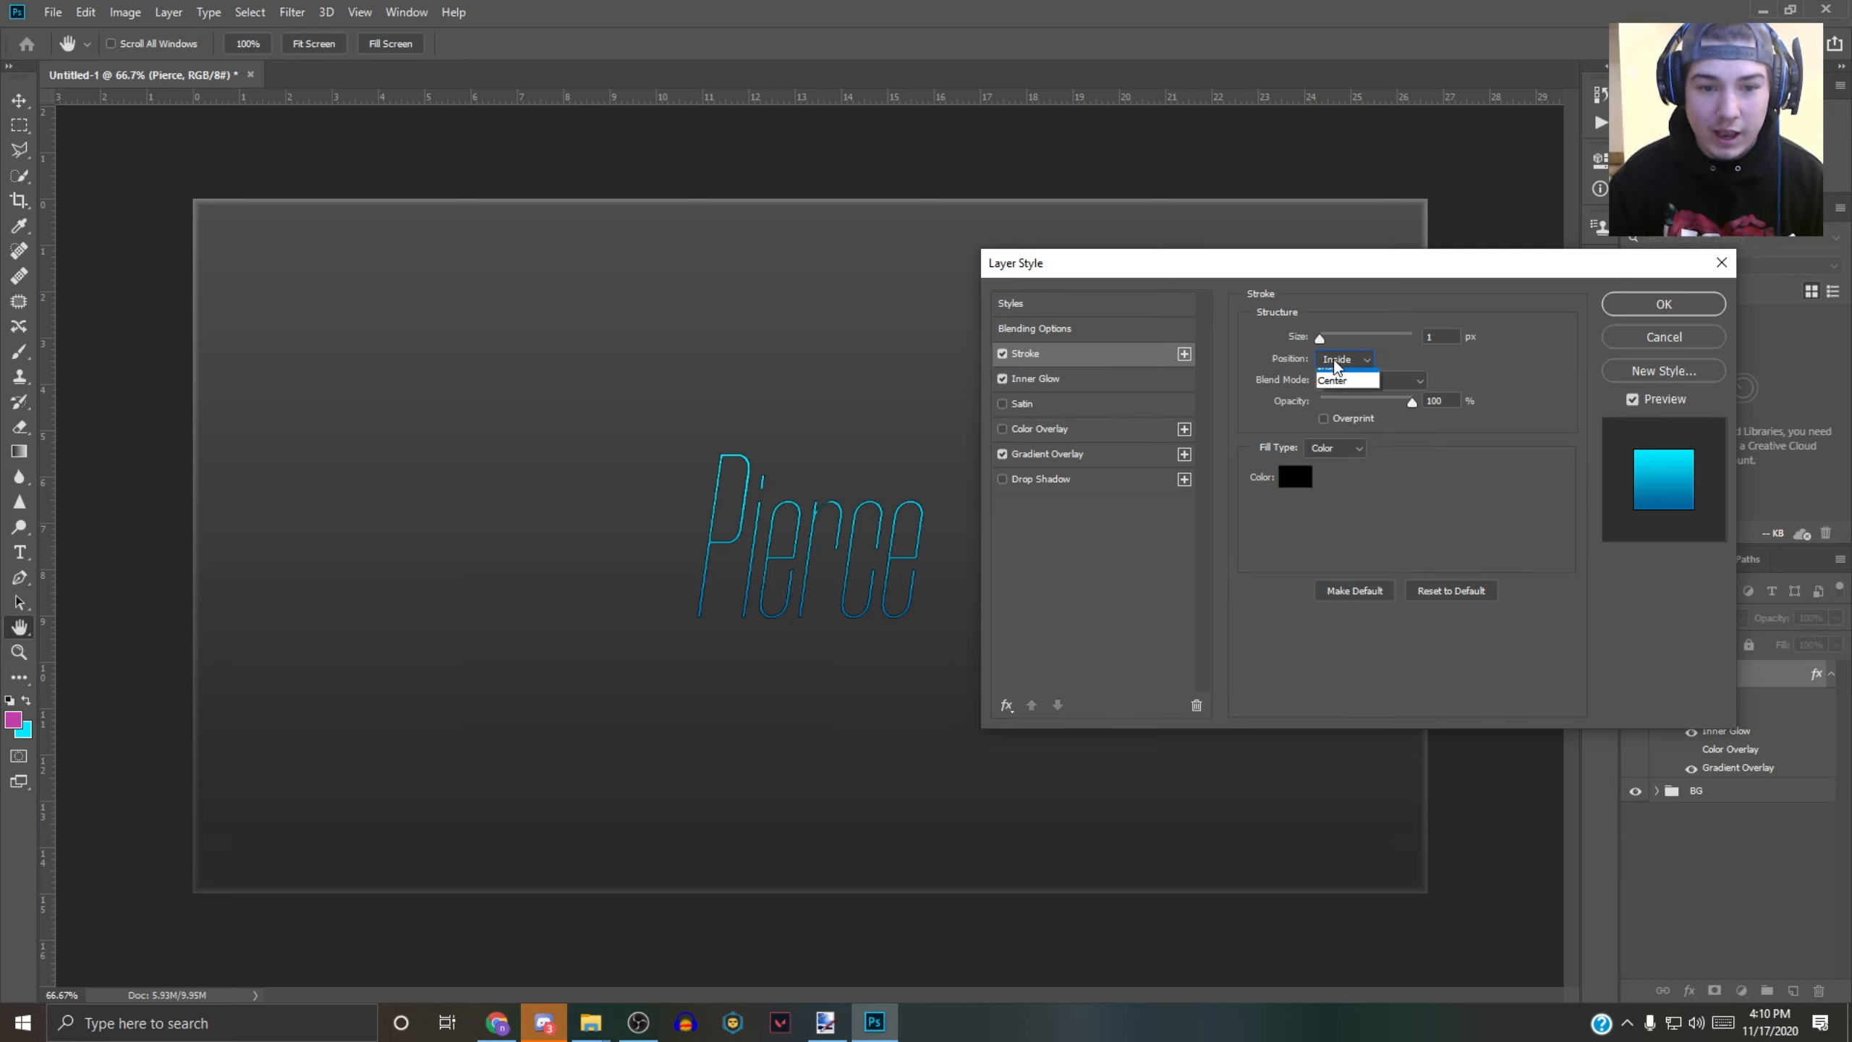
pyautogui.click(1338, 359)
pyautogui.click(1335, 375)
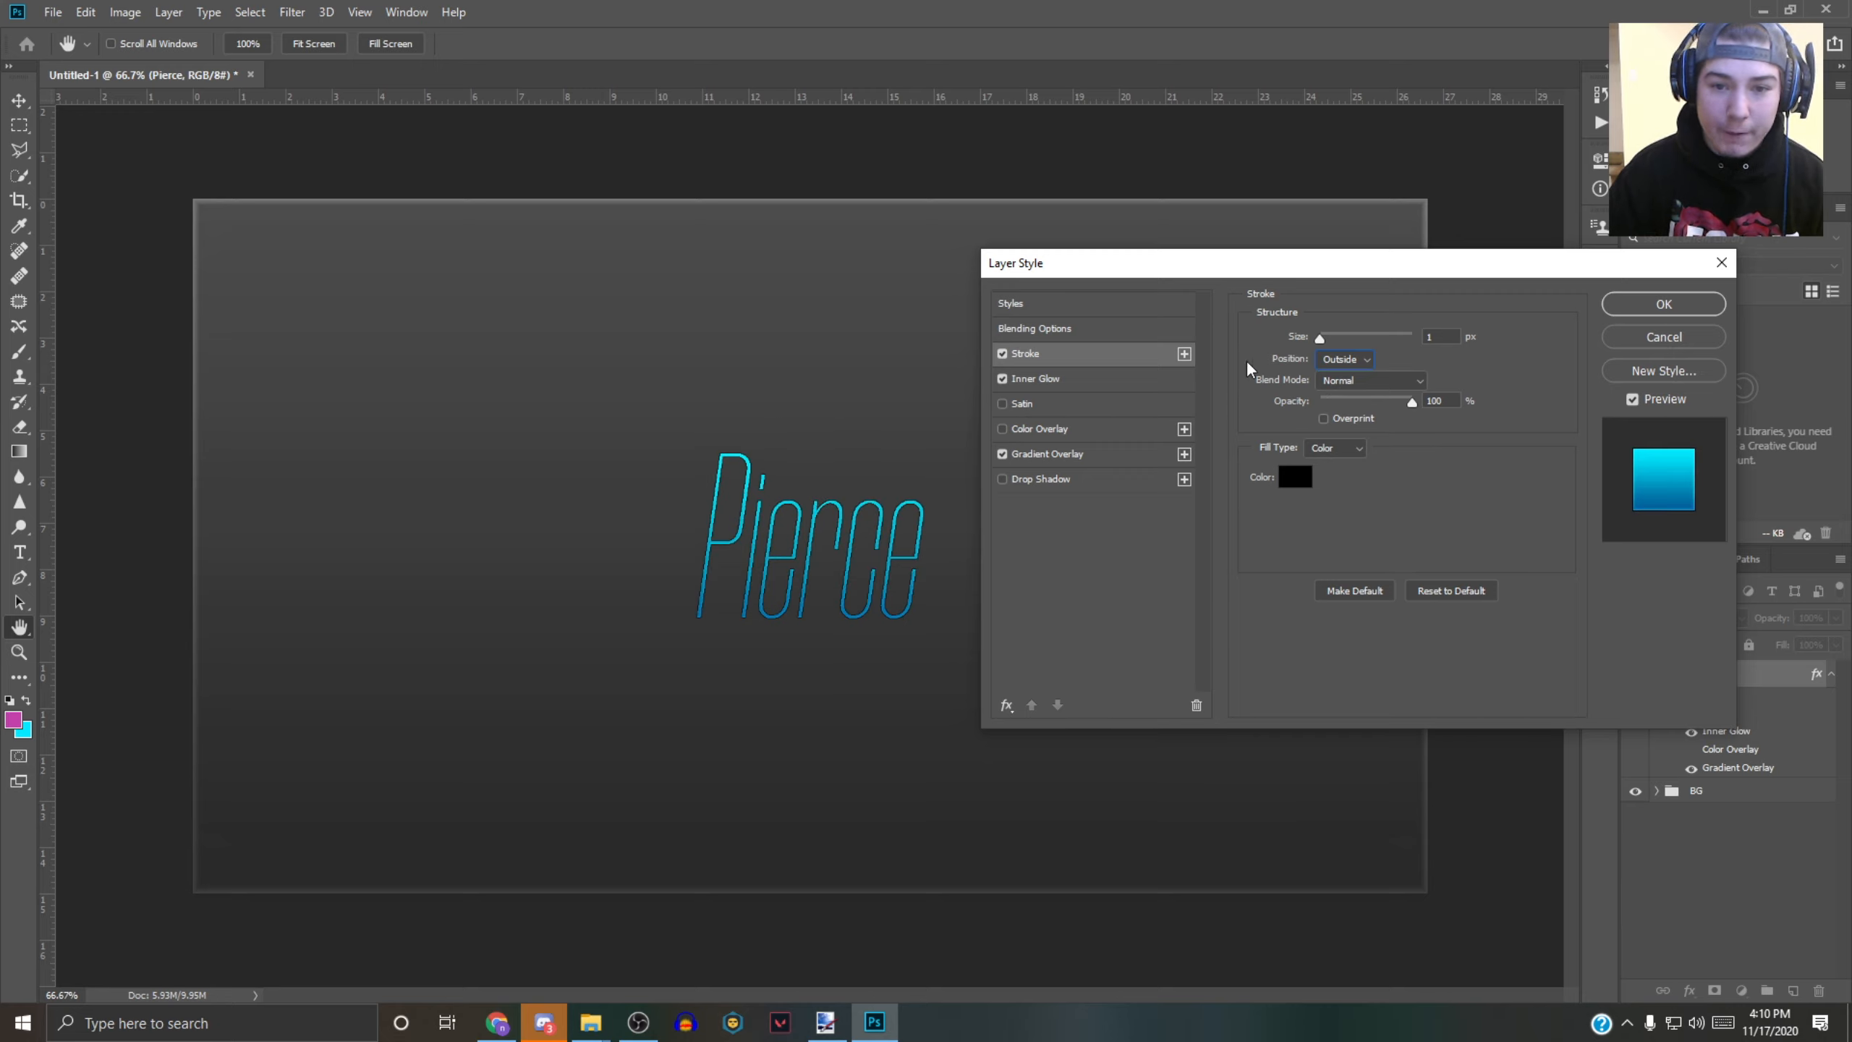
pyautogui.moveTo(1319, 338); pyautogui.dragTo(1322, 338)
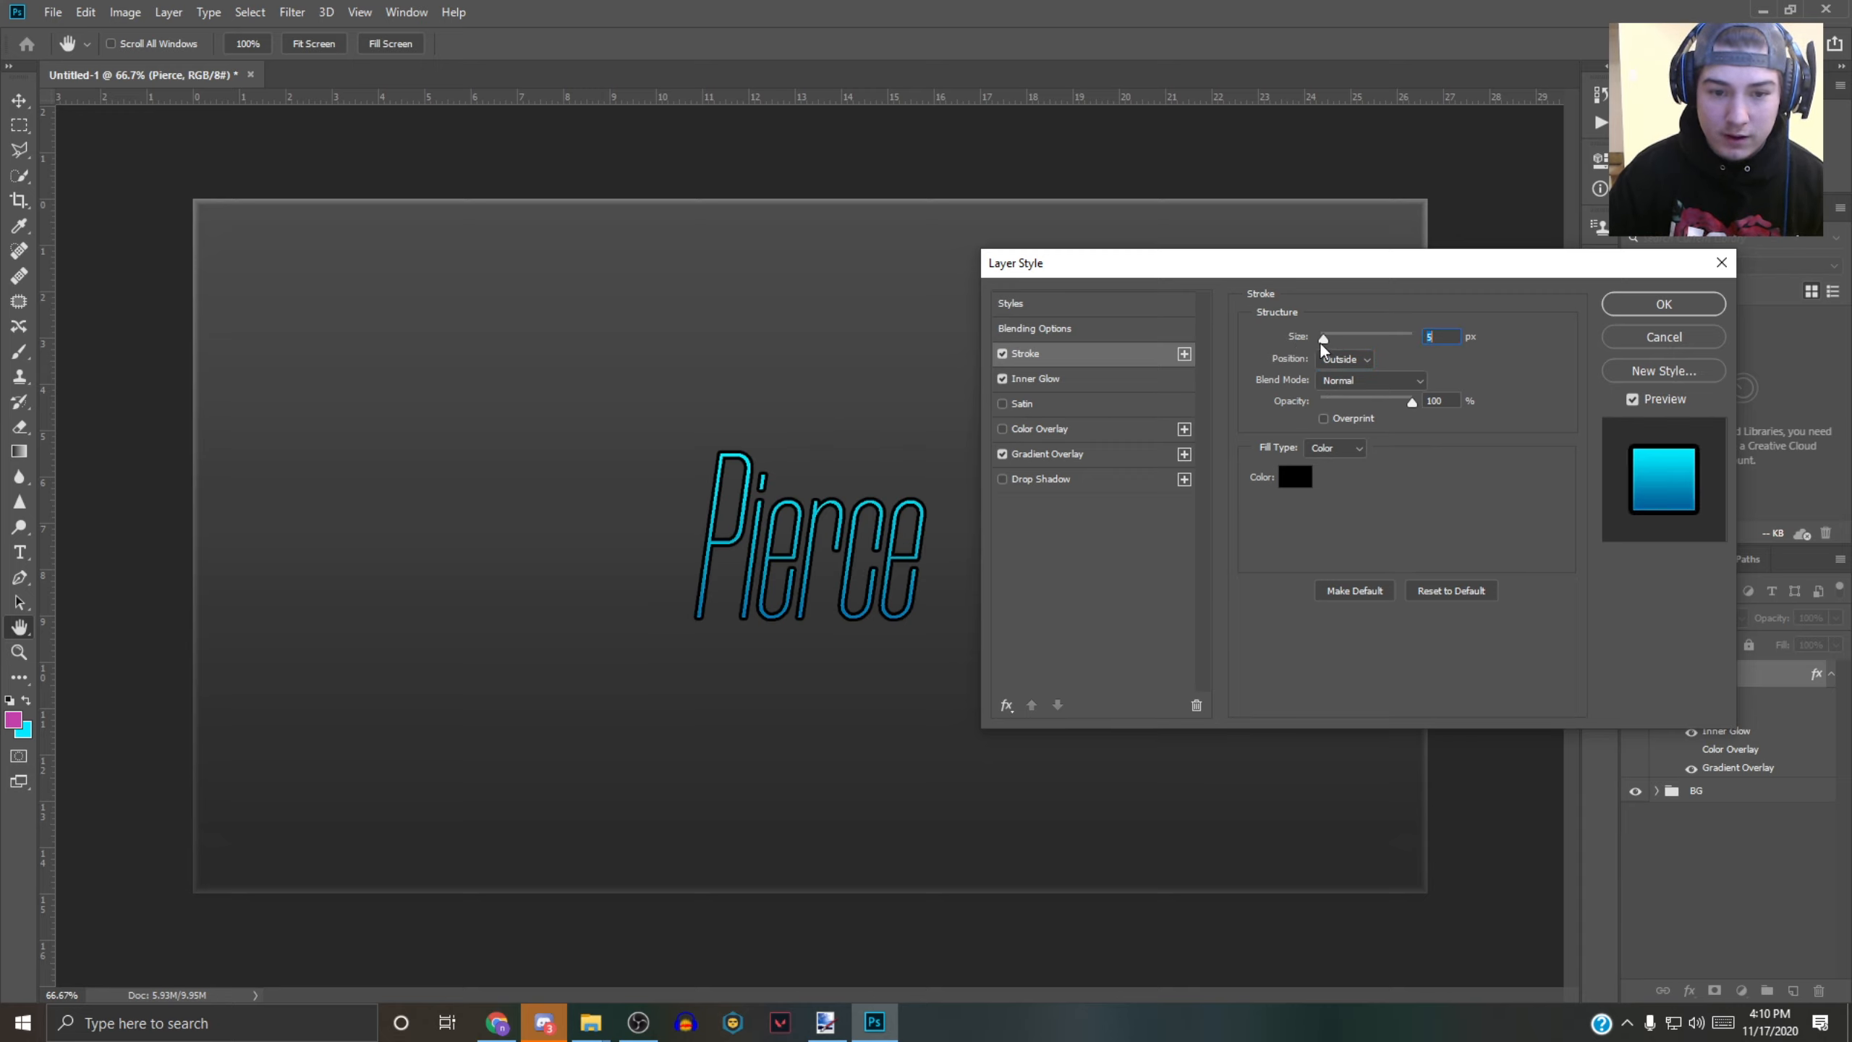
# - Set the stroke colour to white, ffffff
pyautogui.click(1289, 483)
pyautogui.write('ffffff')
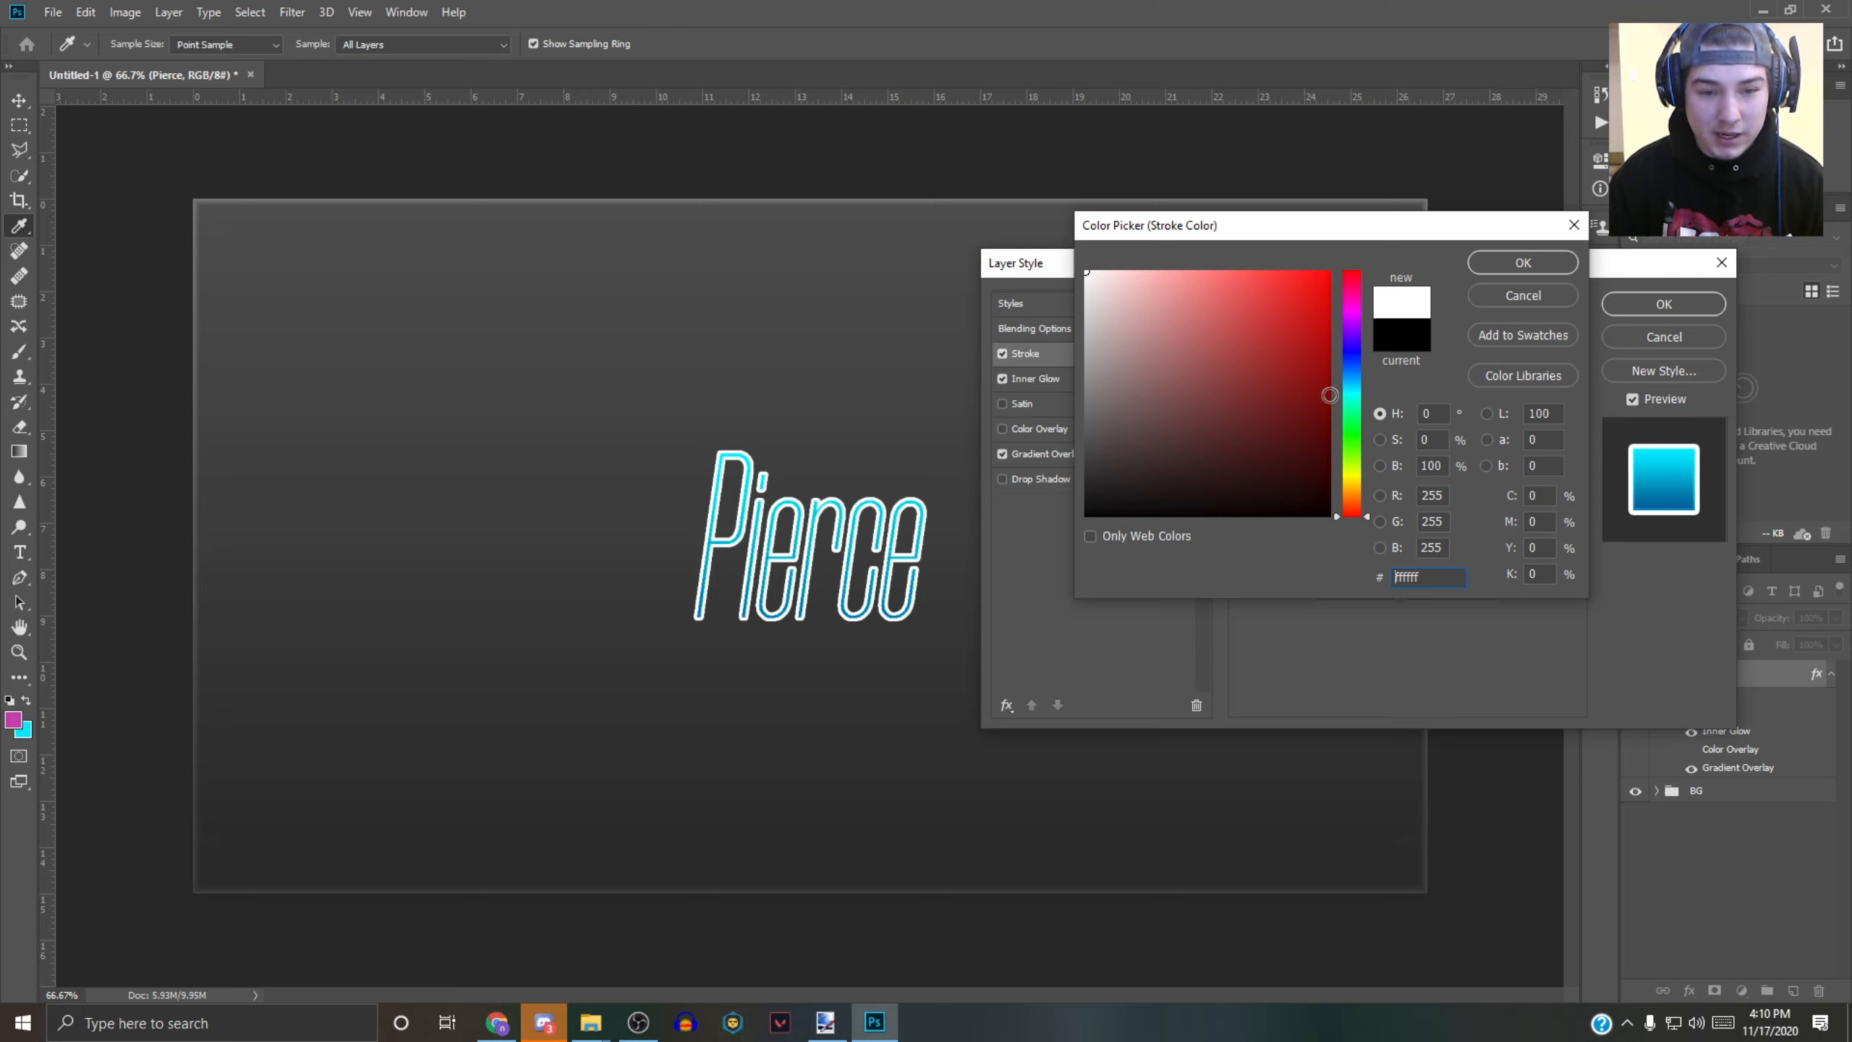
pyautogui.click(1491, 260)
pyautogui.click(1289, 483)
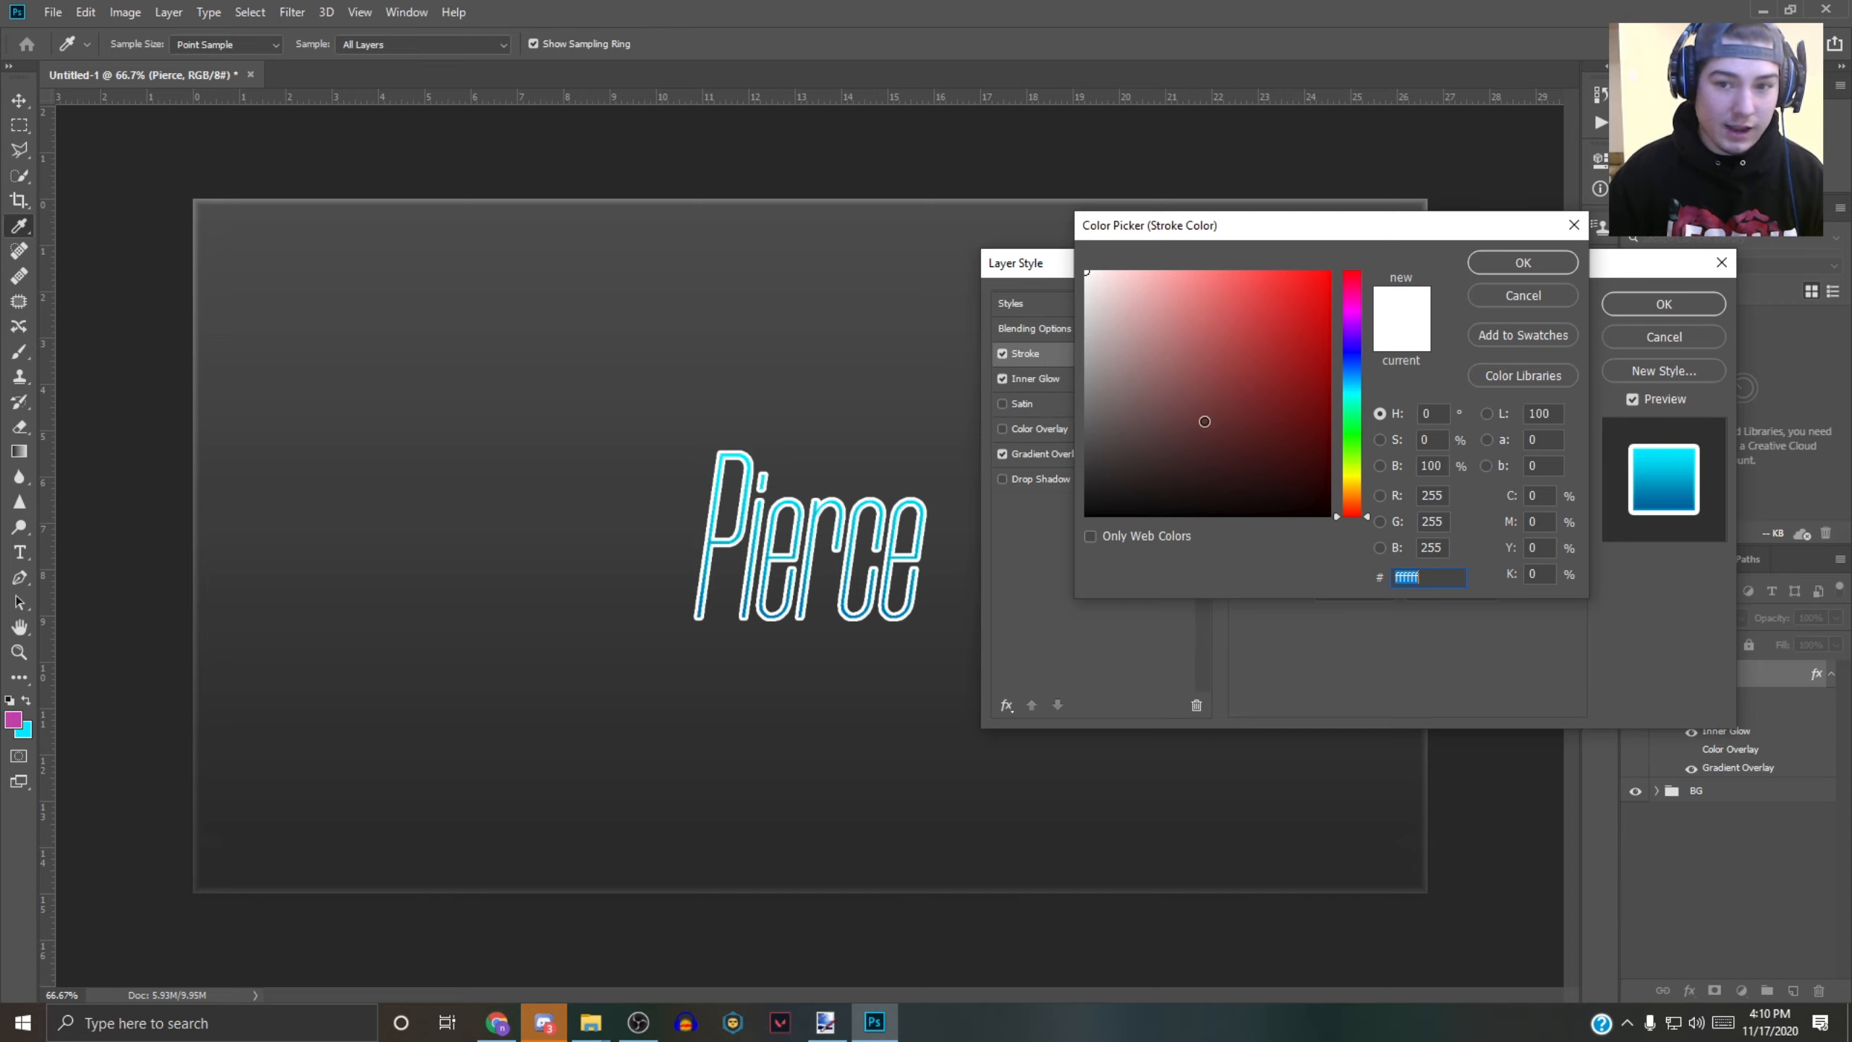
pyautogui.moveTo(1215, 413); pyautogui.dragTo(981, 581)
pyautogui.moveTo(1158, 375); pyautogui.dragTo(997, 253)
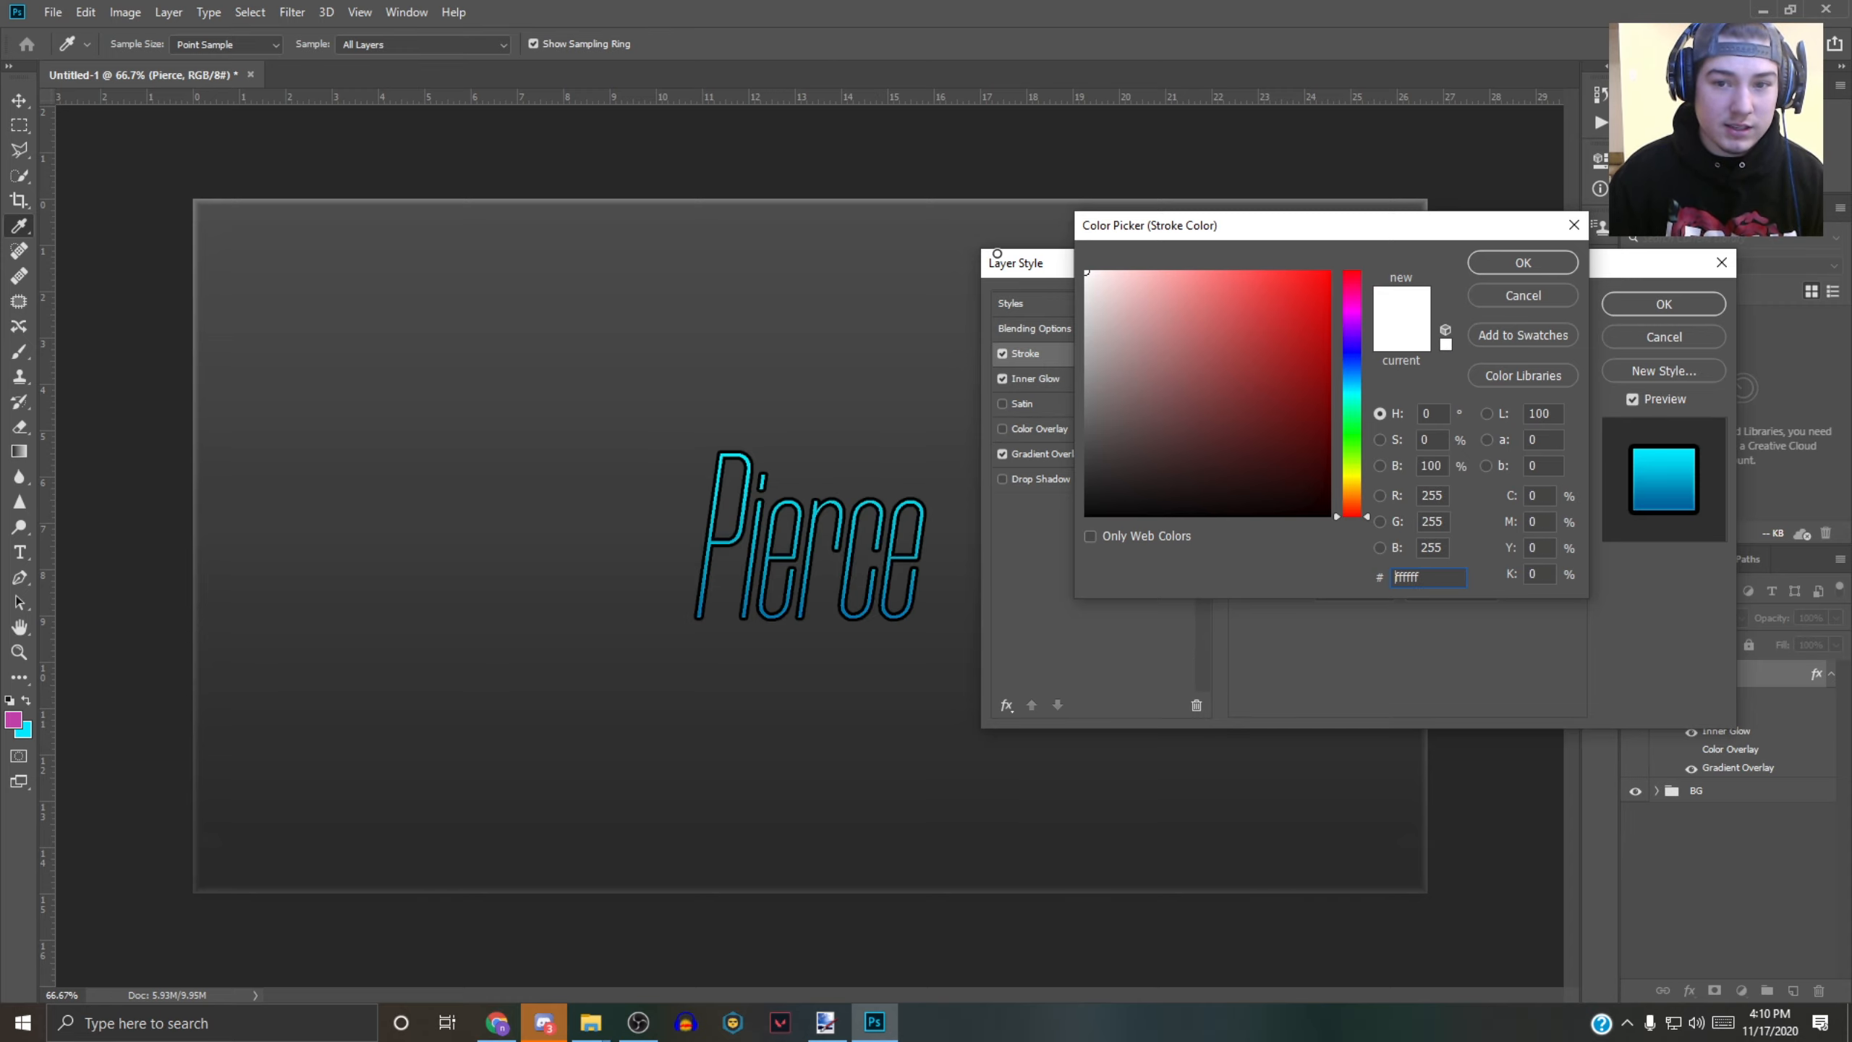
pyautogui.click(1523, 261)
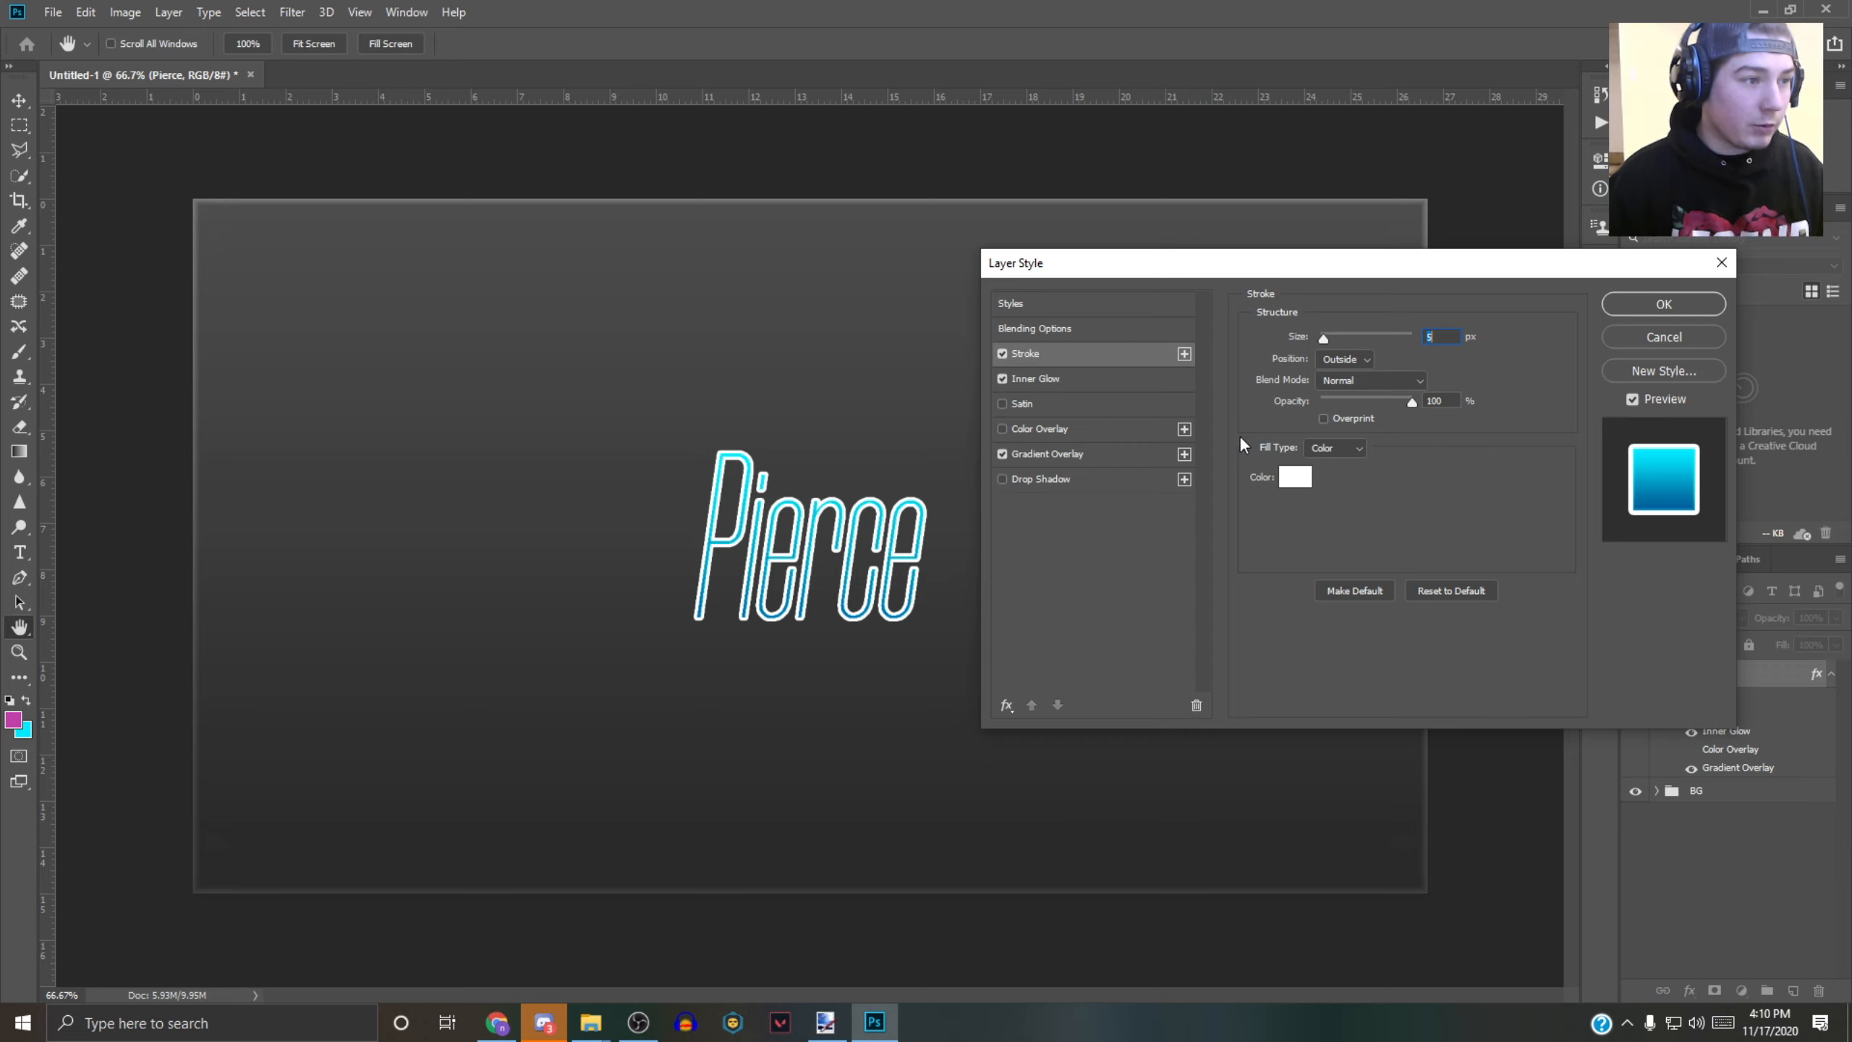
# - Add a Drop Shadow to the text with Normal blending, a 59° angle, 10 px distance and 4 px size
pyautogui.click(1045, 479)
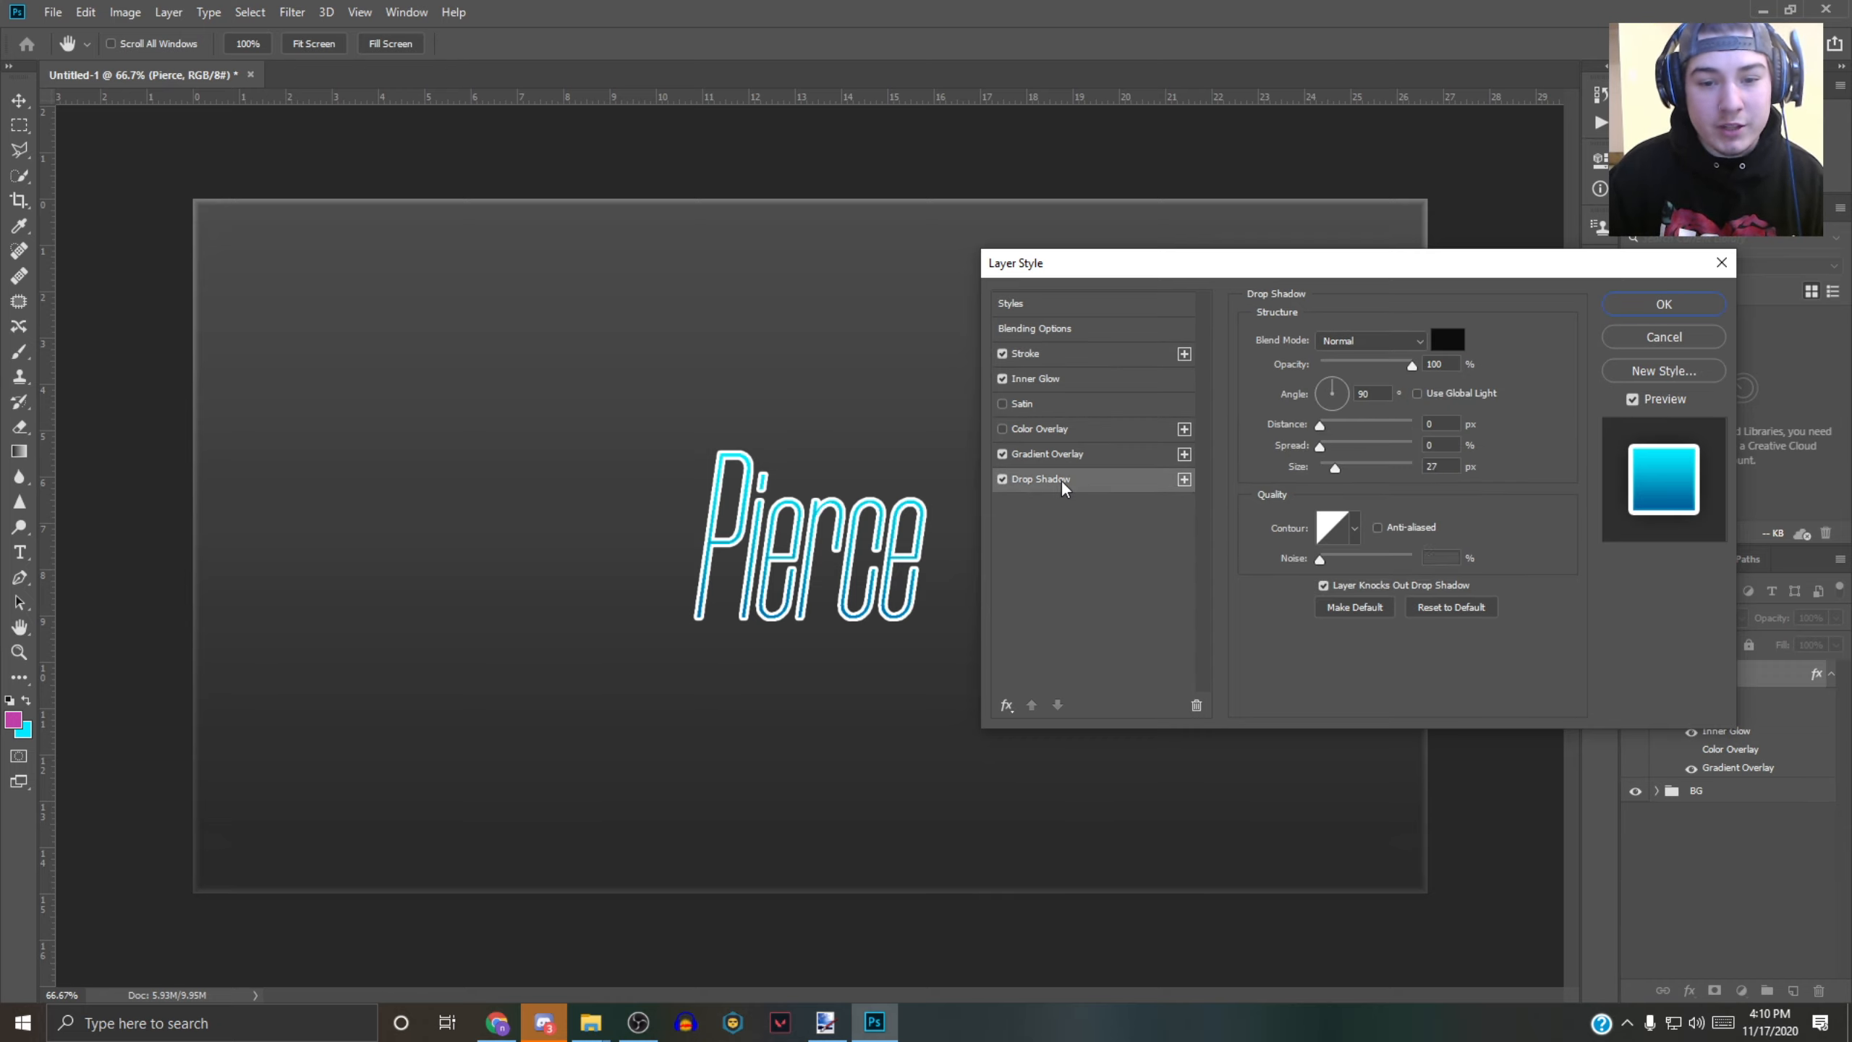
pyautogui.click(1356, 340)
pyautogui.click(1355, 340)
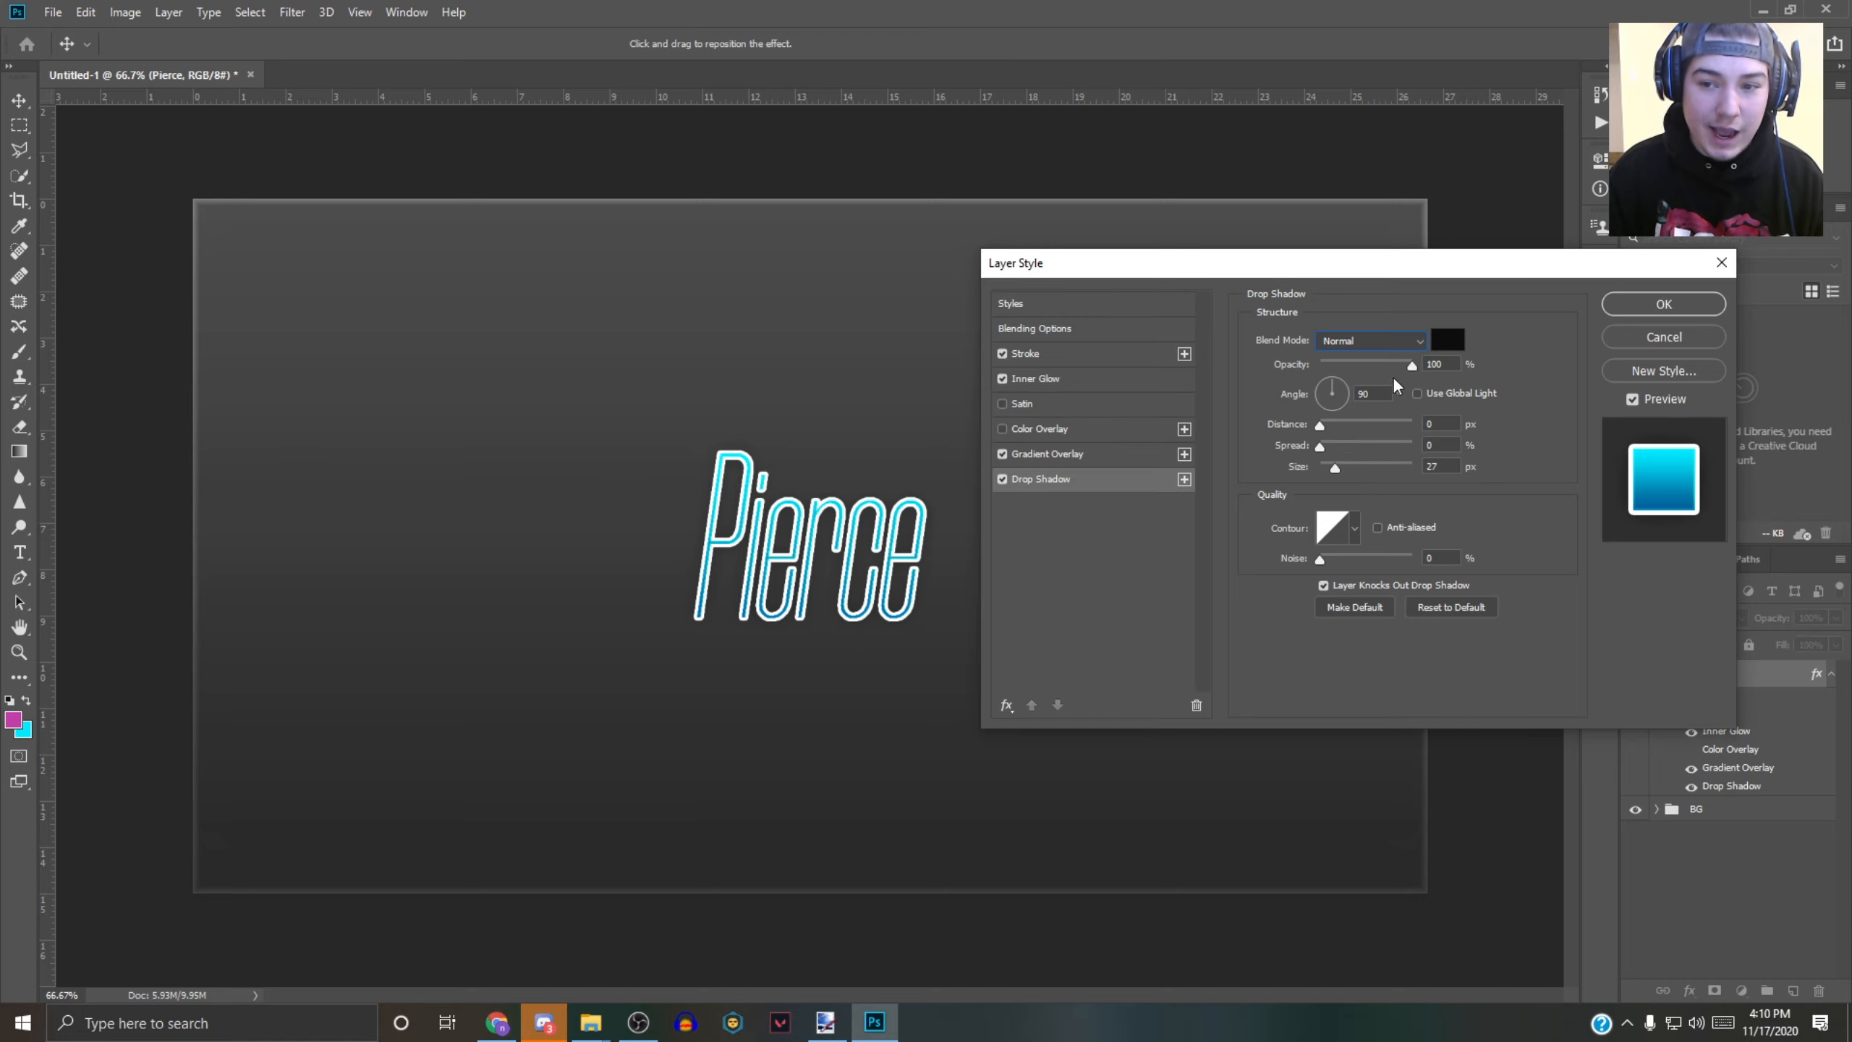
pyautogui.moveTo(1317, 420); pyautogui.dragTo(1325, 468)
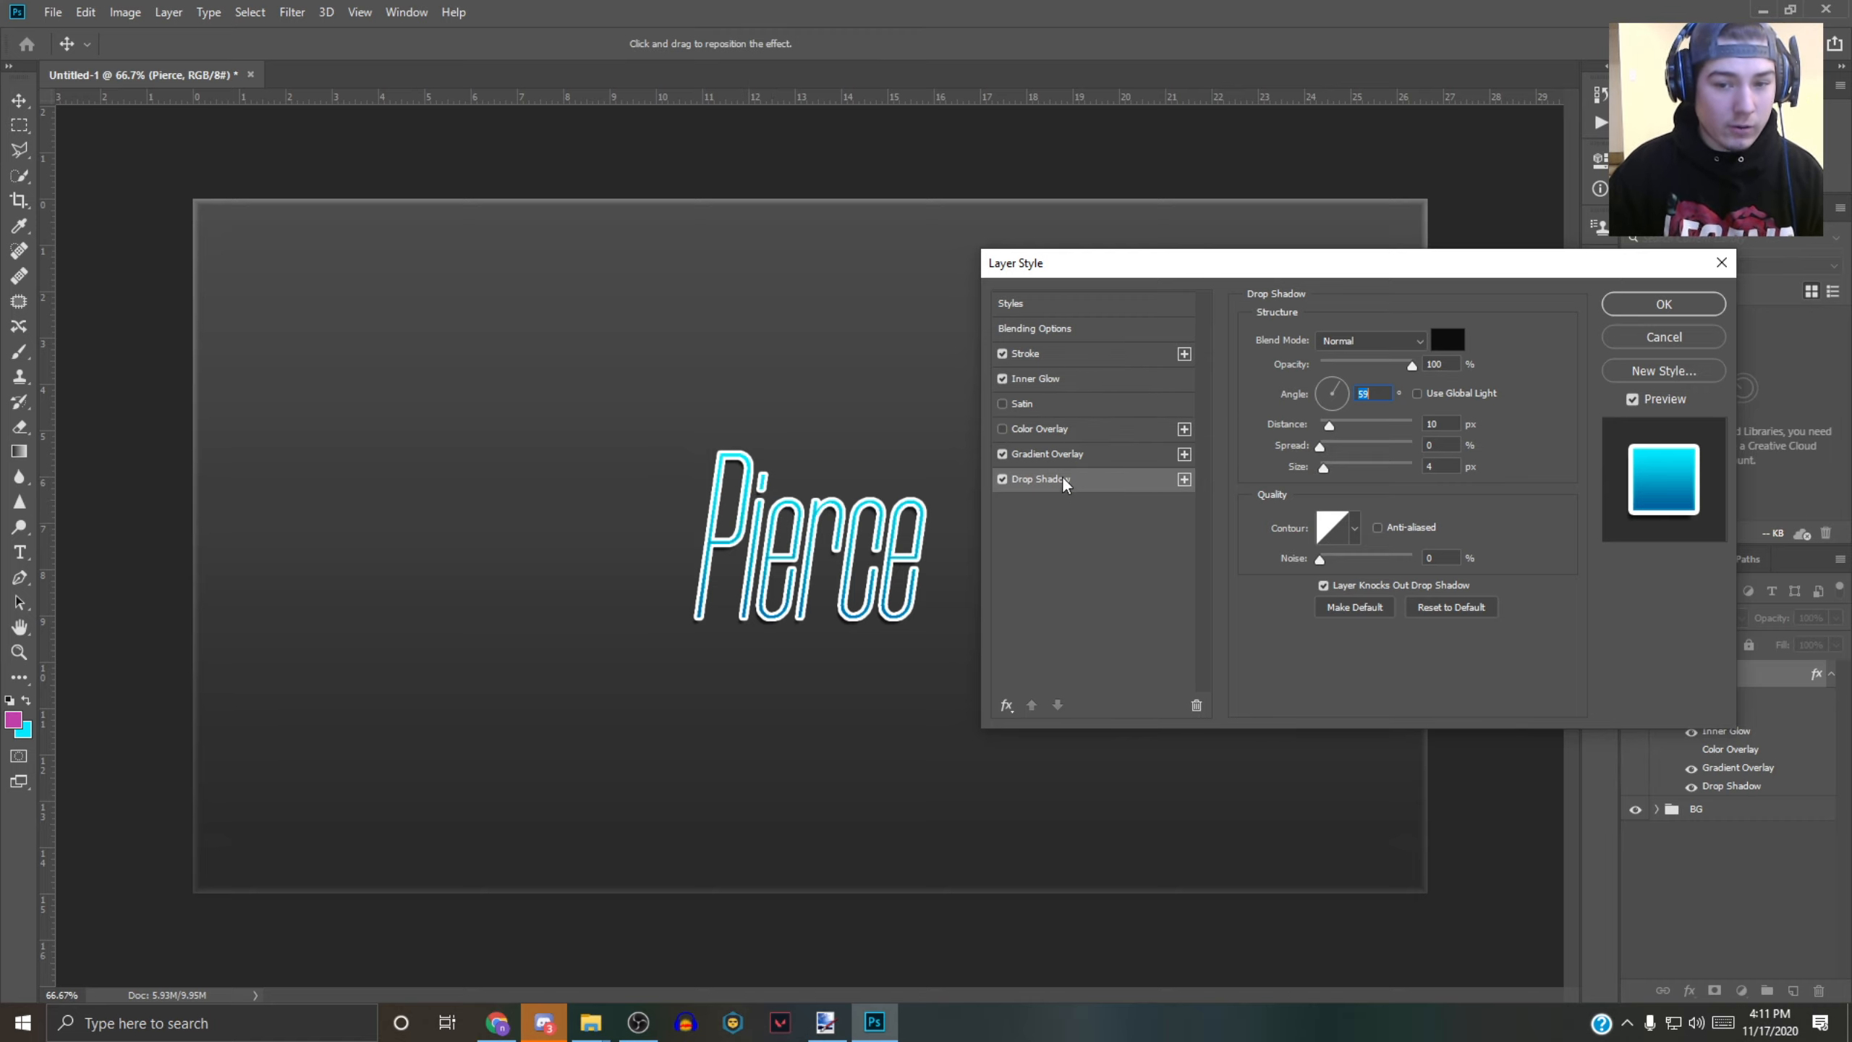
# - Review the Stroke, Inner Glow, Gradient Overlay and Drop Shadow settings and apply the layer style without Color Overlay
pyautogui.click(1004, 429)
pyautogui.click(1004, 430)
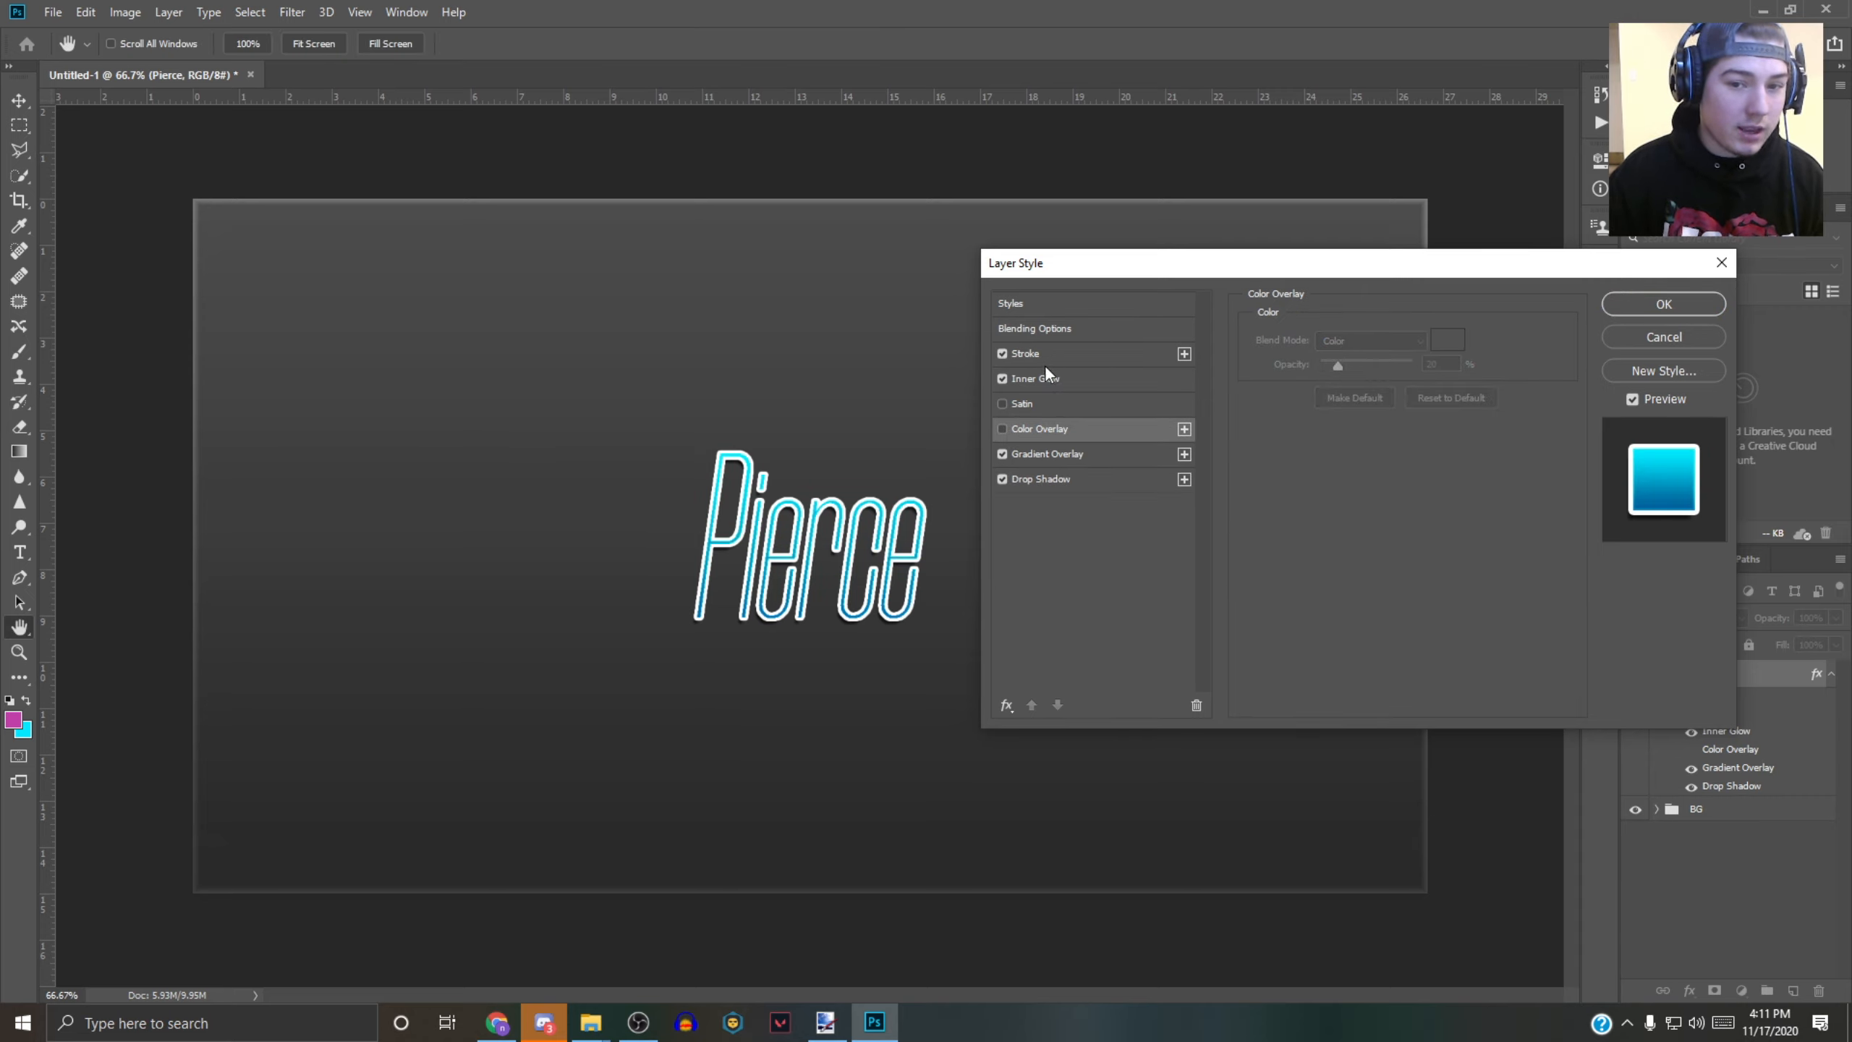
pyautogui.click(1046, 364)
pyautogui.click(1054, 376)
pyautogui.click(1079, 452)
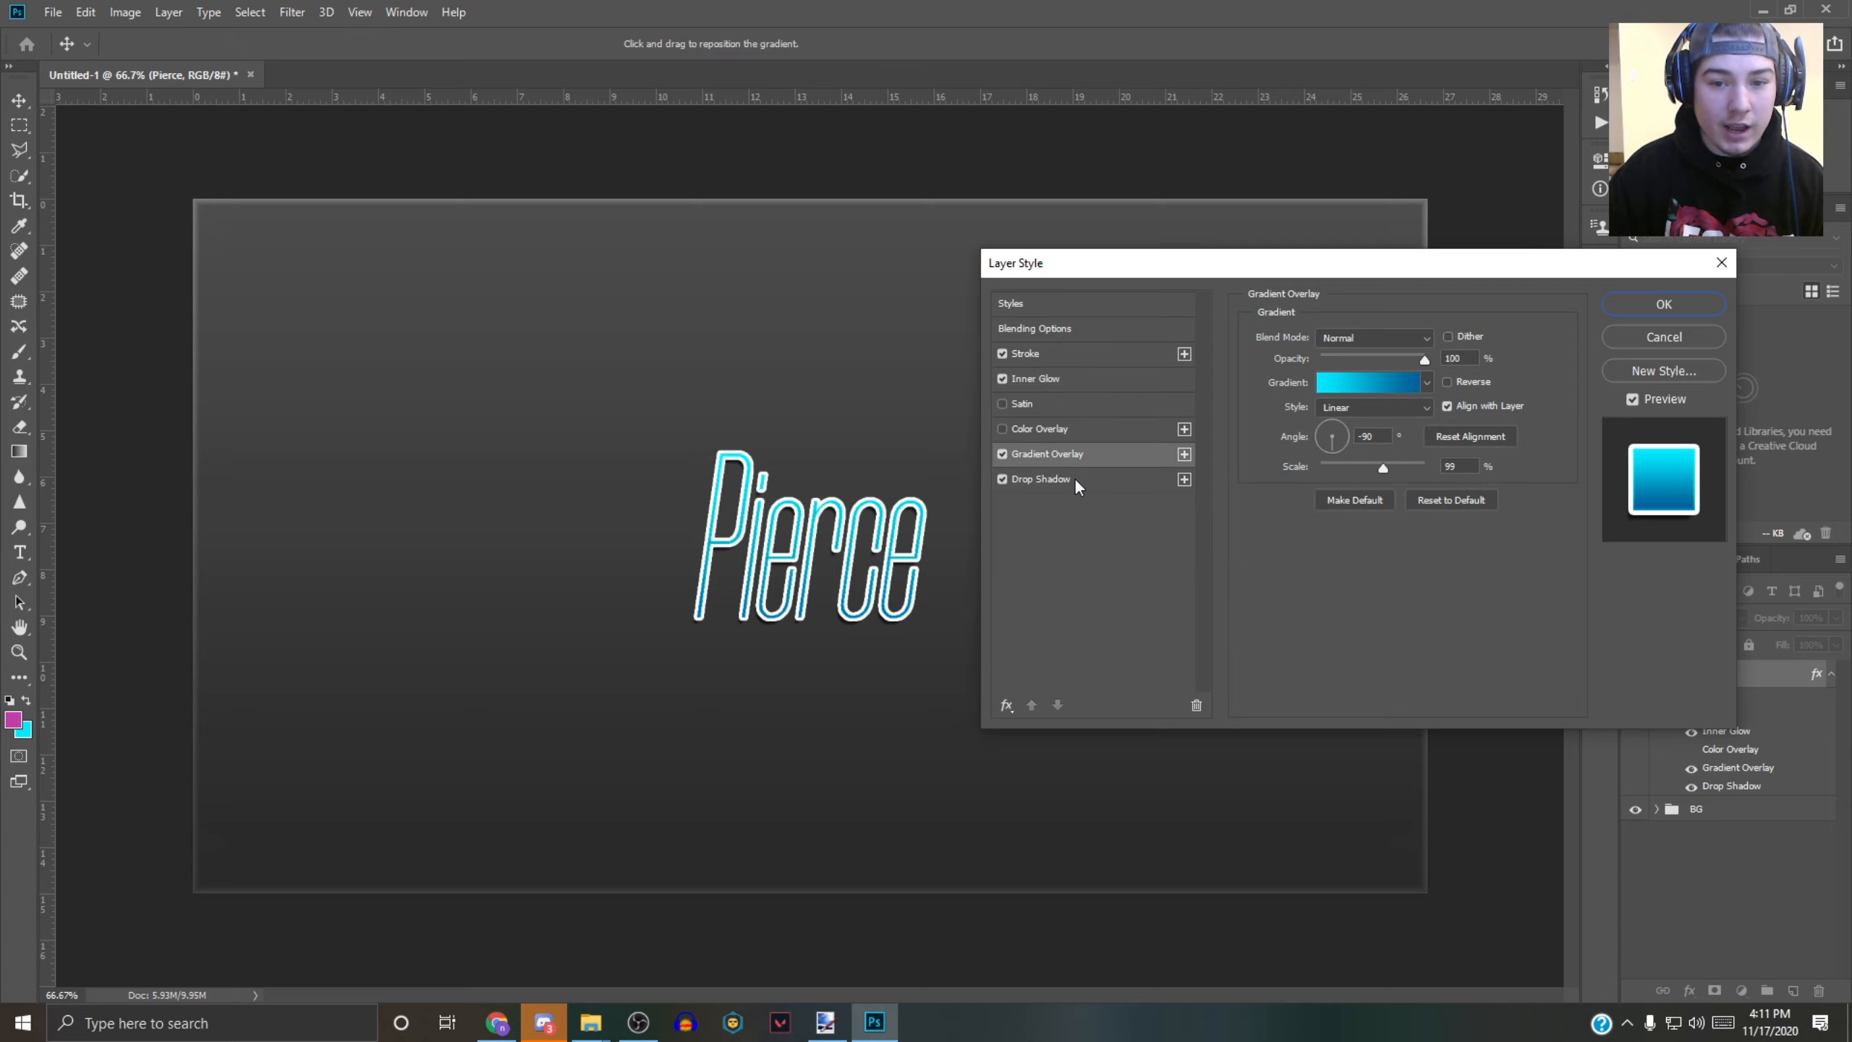
pyautogui.click(1076, 480)
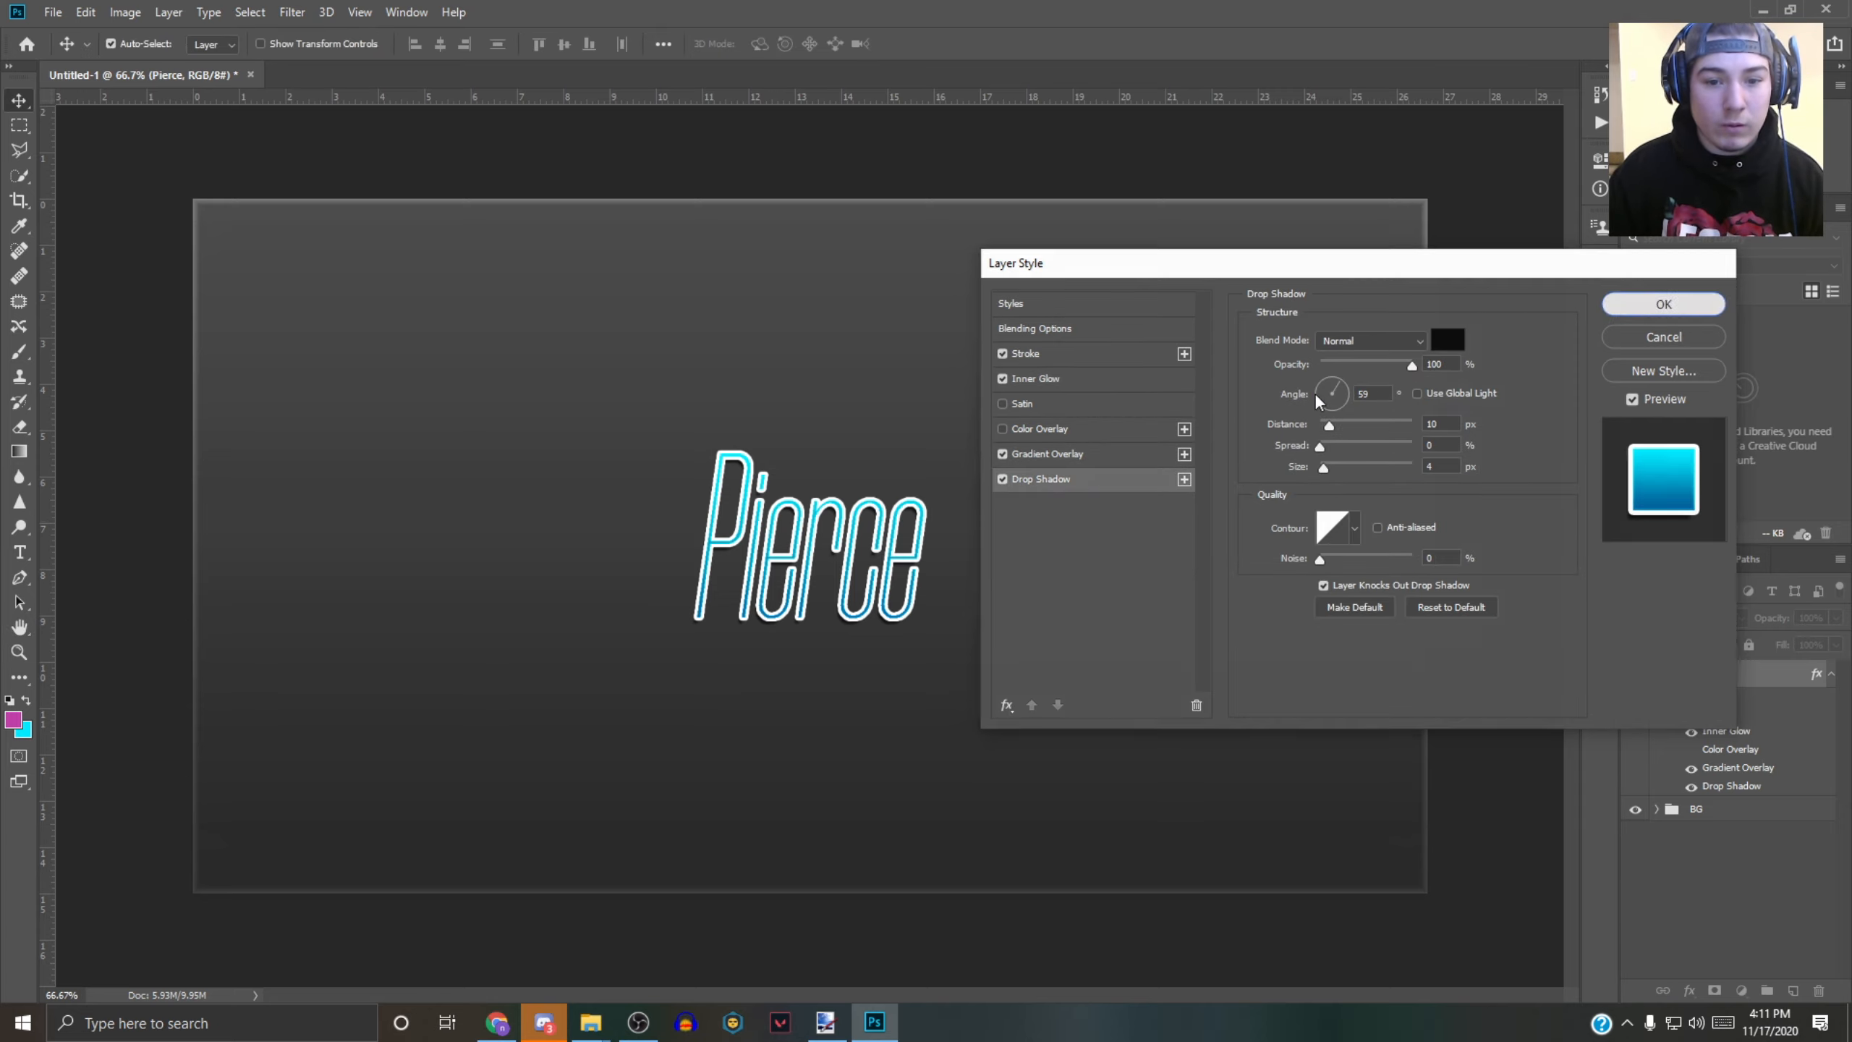
pyautogui.click(1667, 301)
# - Warp the styled text with a horizontal Arc at +10% bend
pyautogui.click(24, 555)
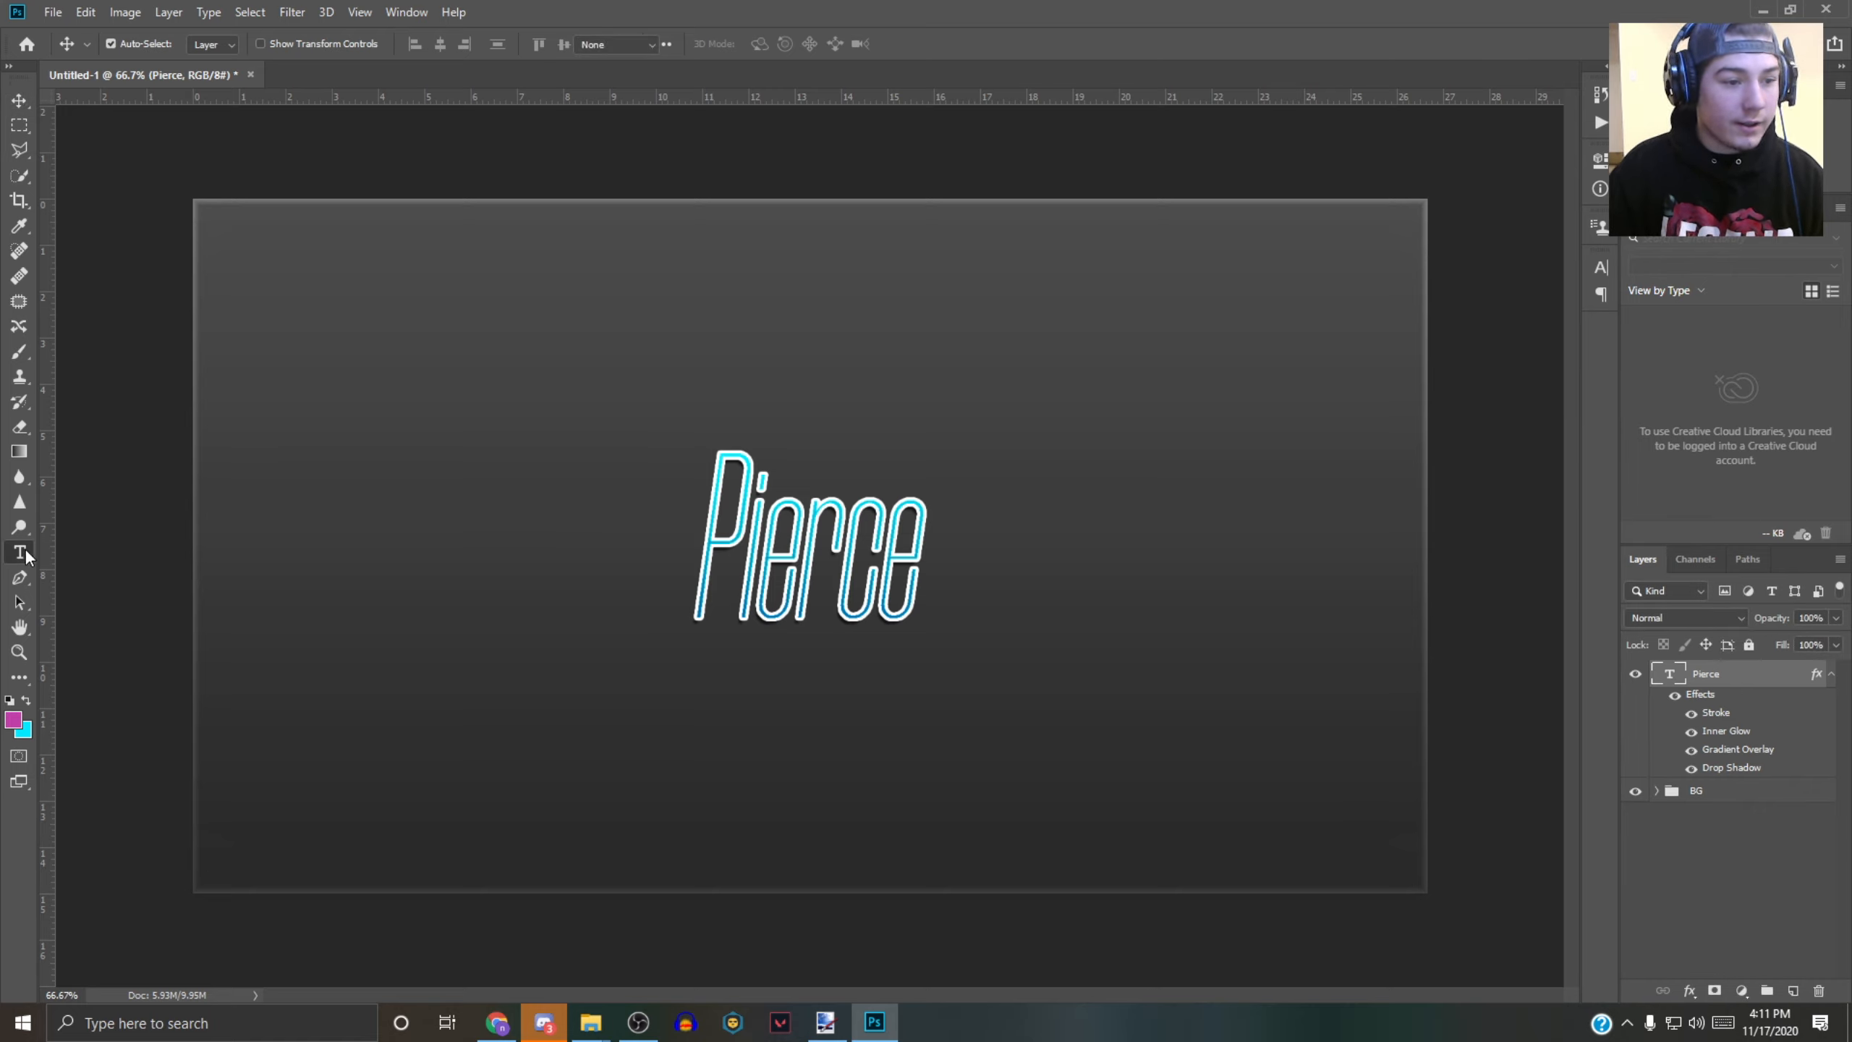
pyautogui.click(918, 532)
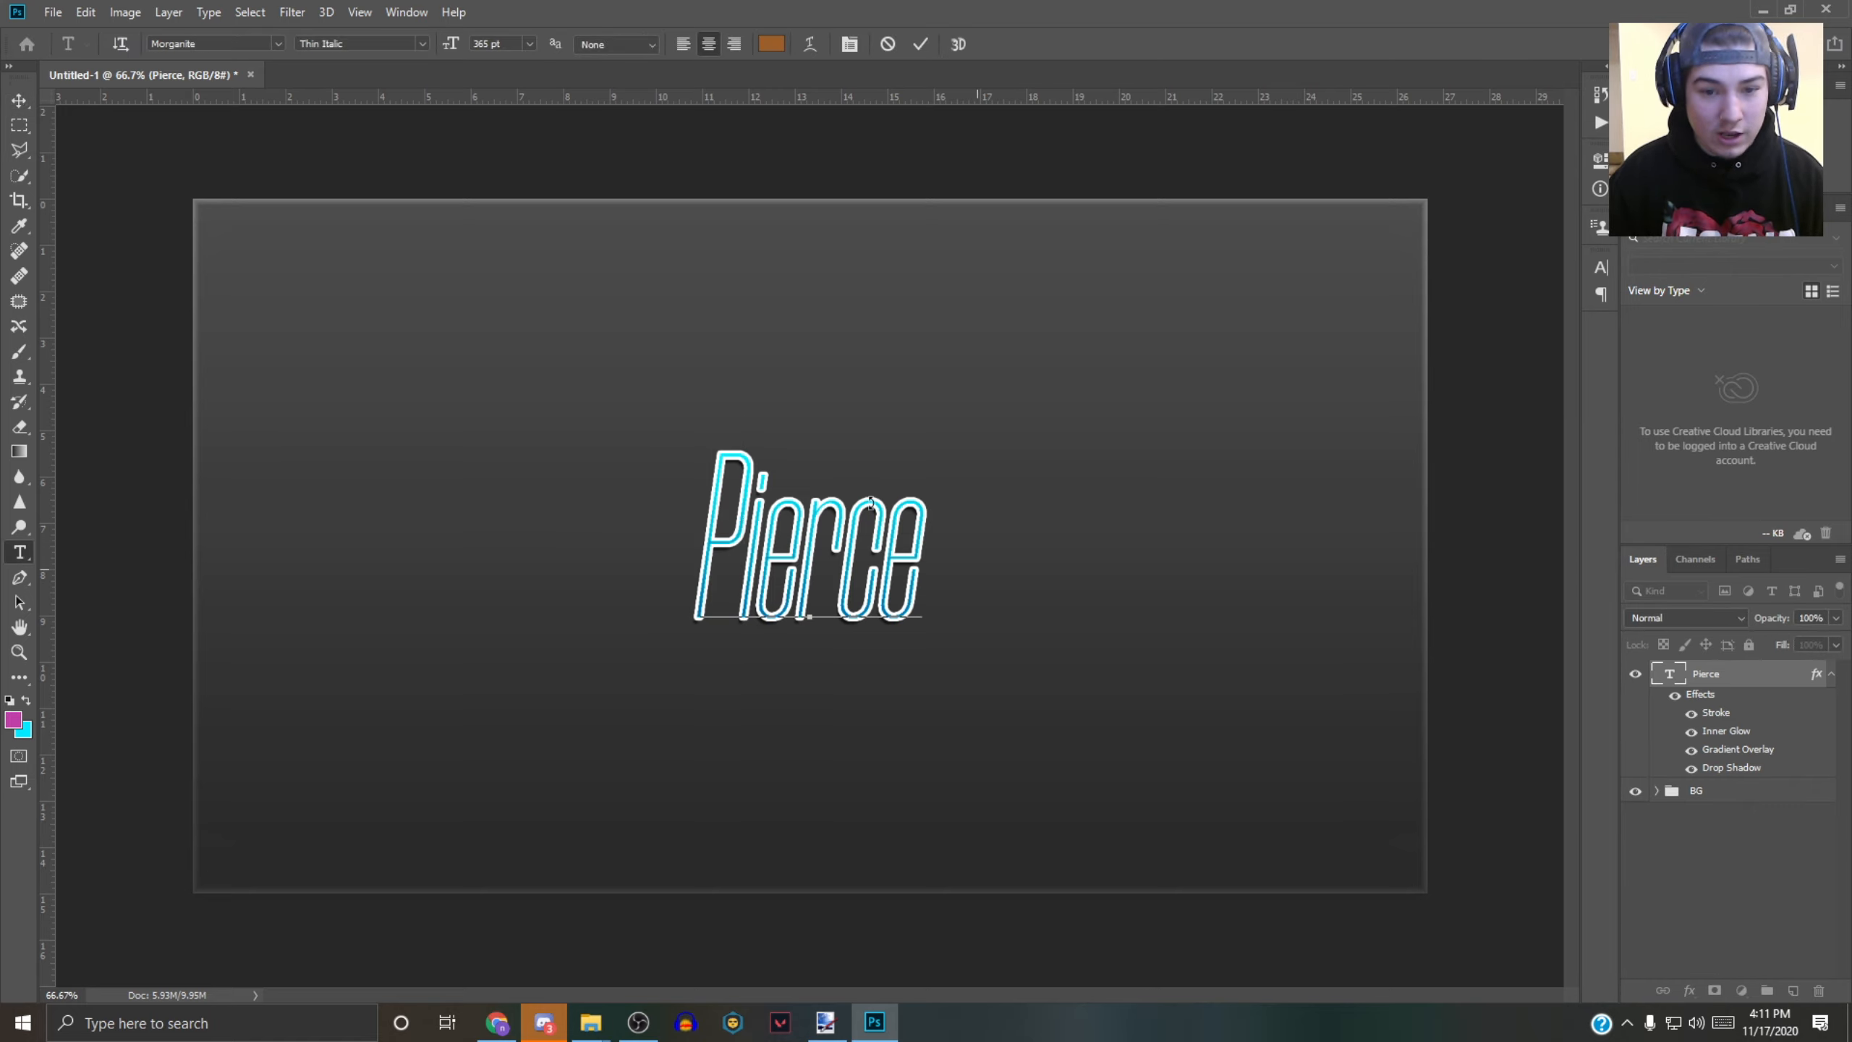
pyautogui.hotkey('ctrl', 'a')
pyautogui.click(810, 44)
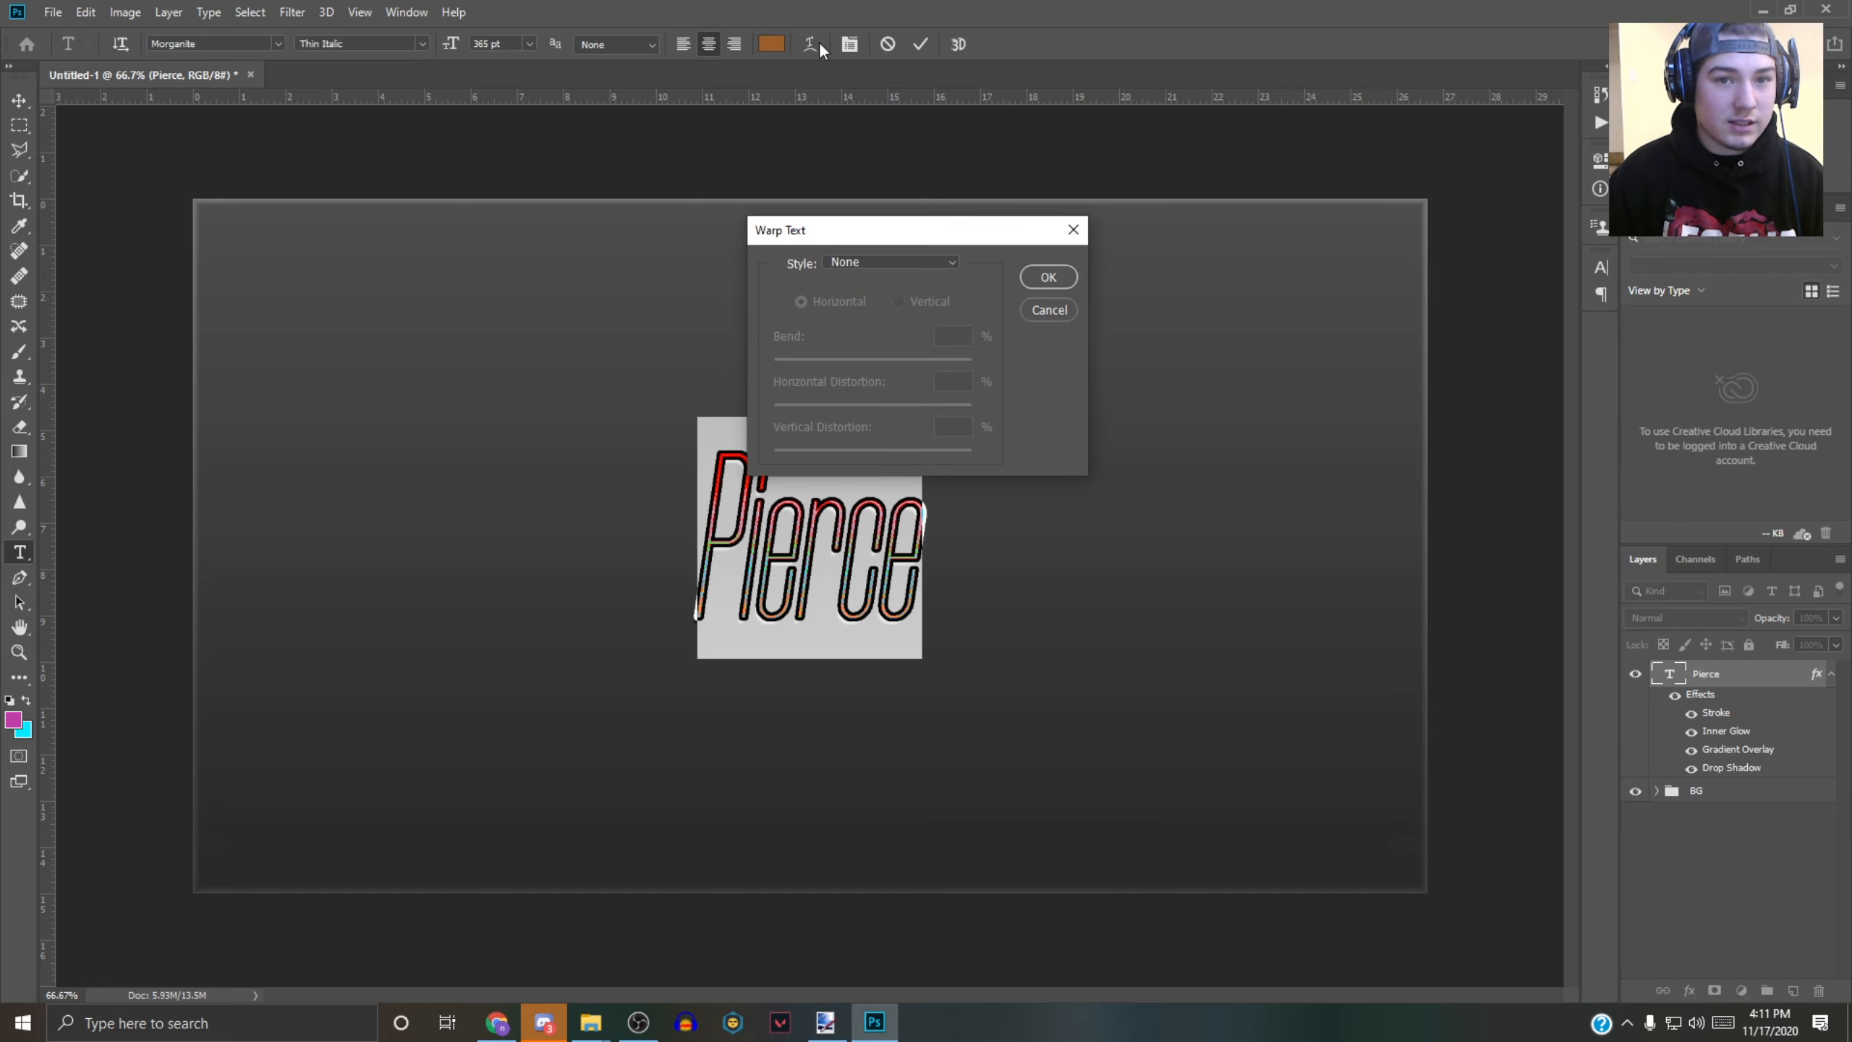
pyautogui.click(849, 262)
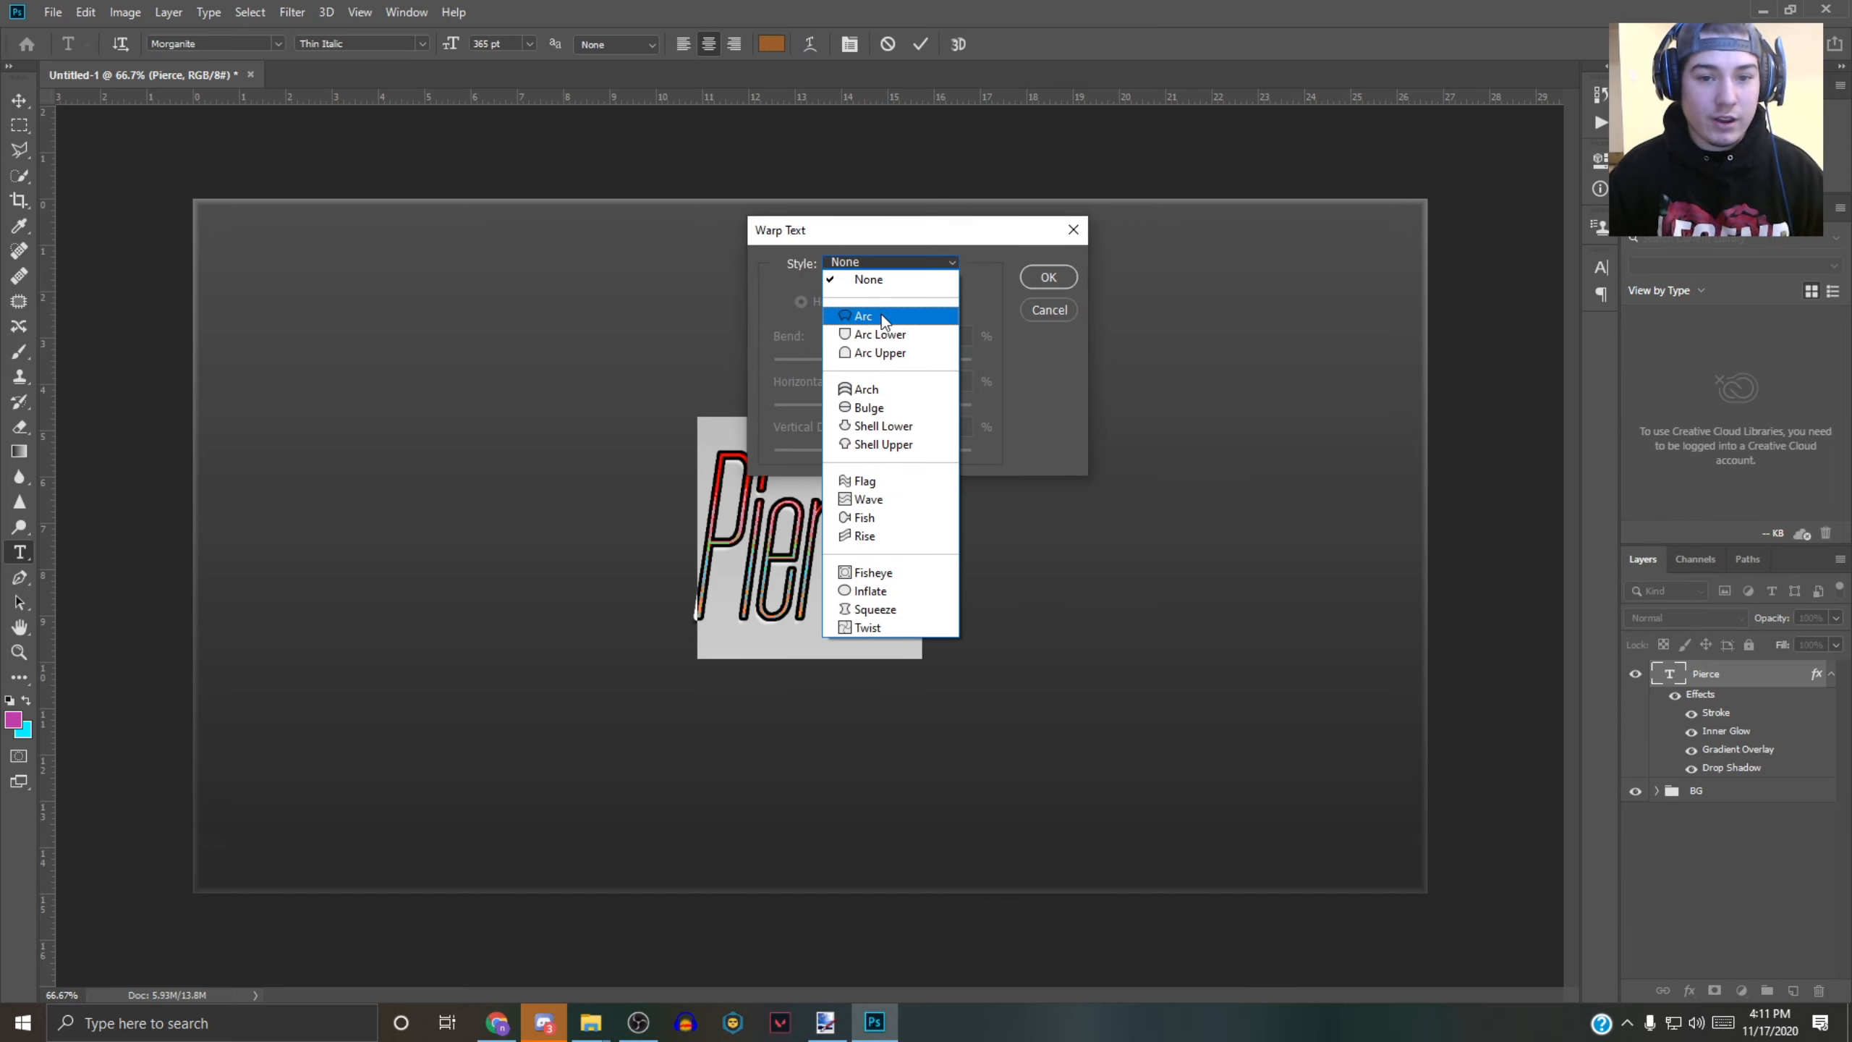
pyautogui.click(882, 314)
pyautogui.moveTo(907, 360); pyautogui.dragTo(884, 360)
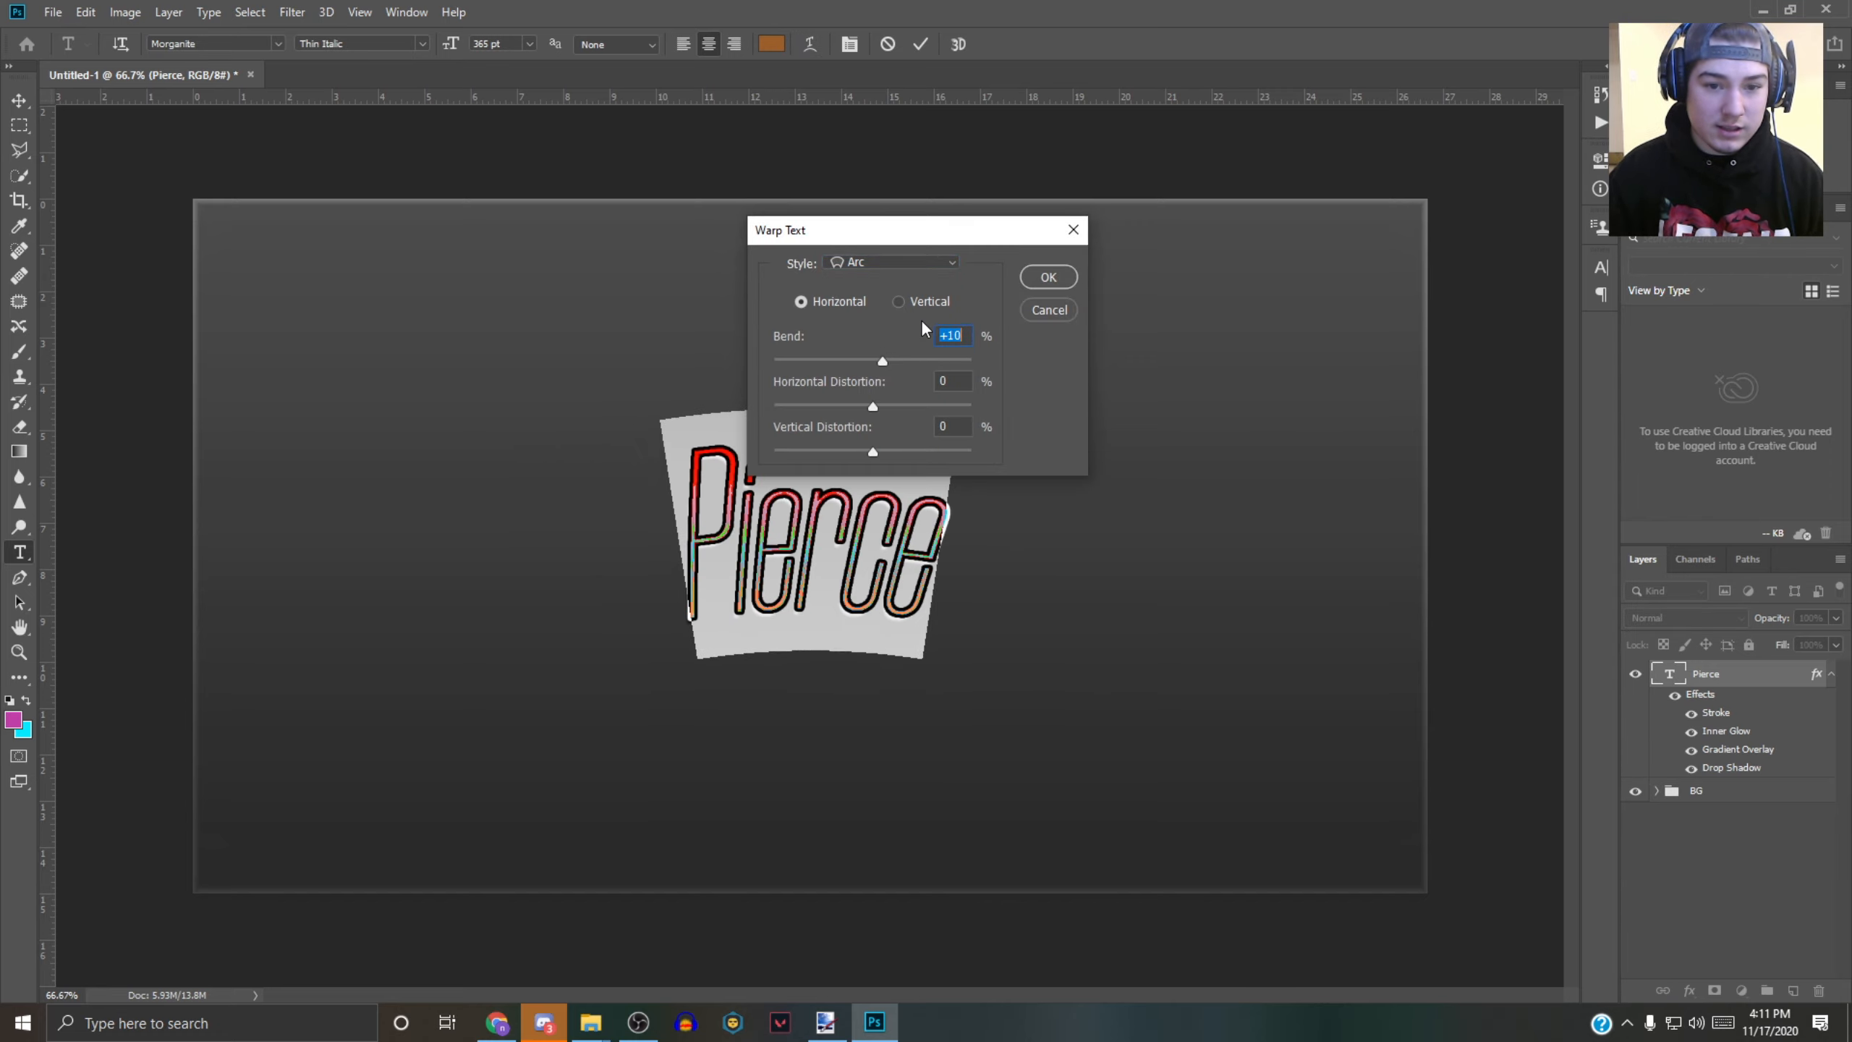
pyautogui.moveTo(874, 237); pyautogui.dragTo(1236, 231)
pyautogui.click(1409, 270)
pyautogui.click(1800, 867)
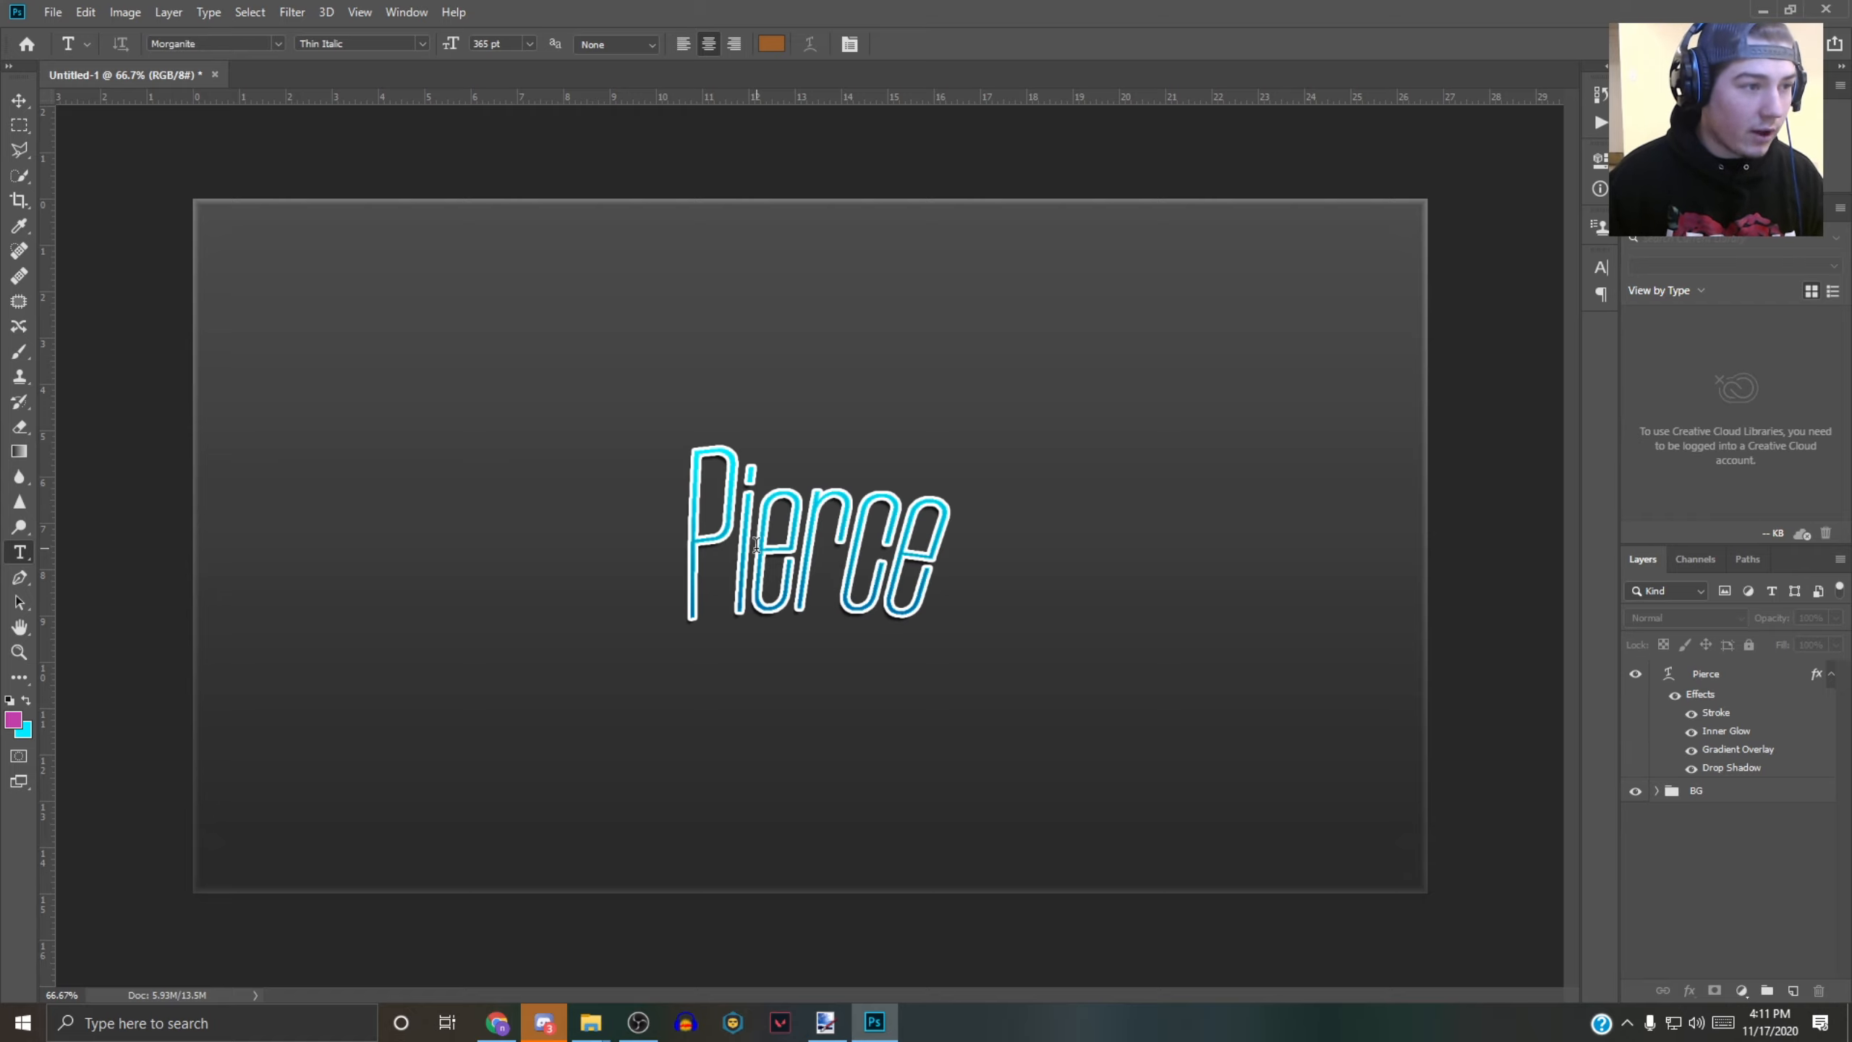
# - Delete the warped text layer, leaving only the BG group in the document
pyautogui.click(797, 519)
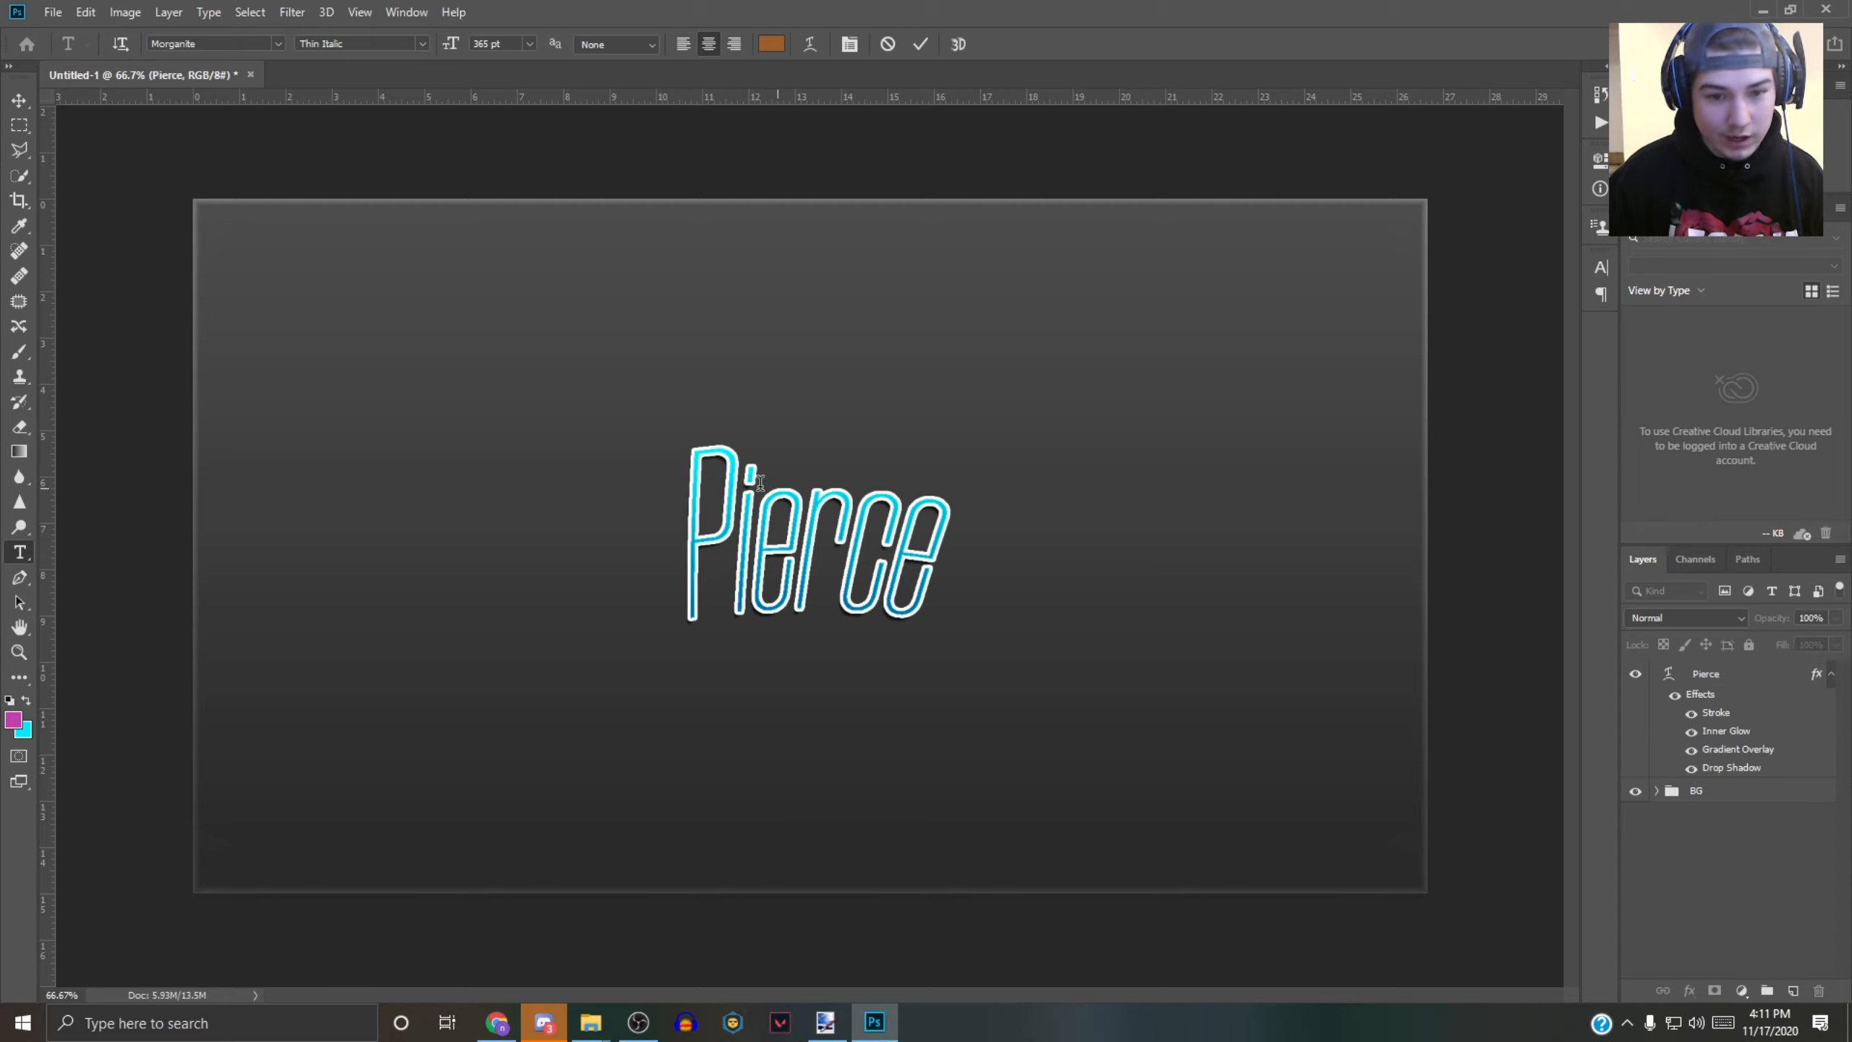
pyautogui.press('Escape')
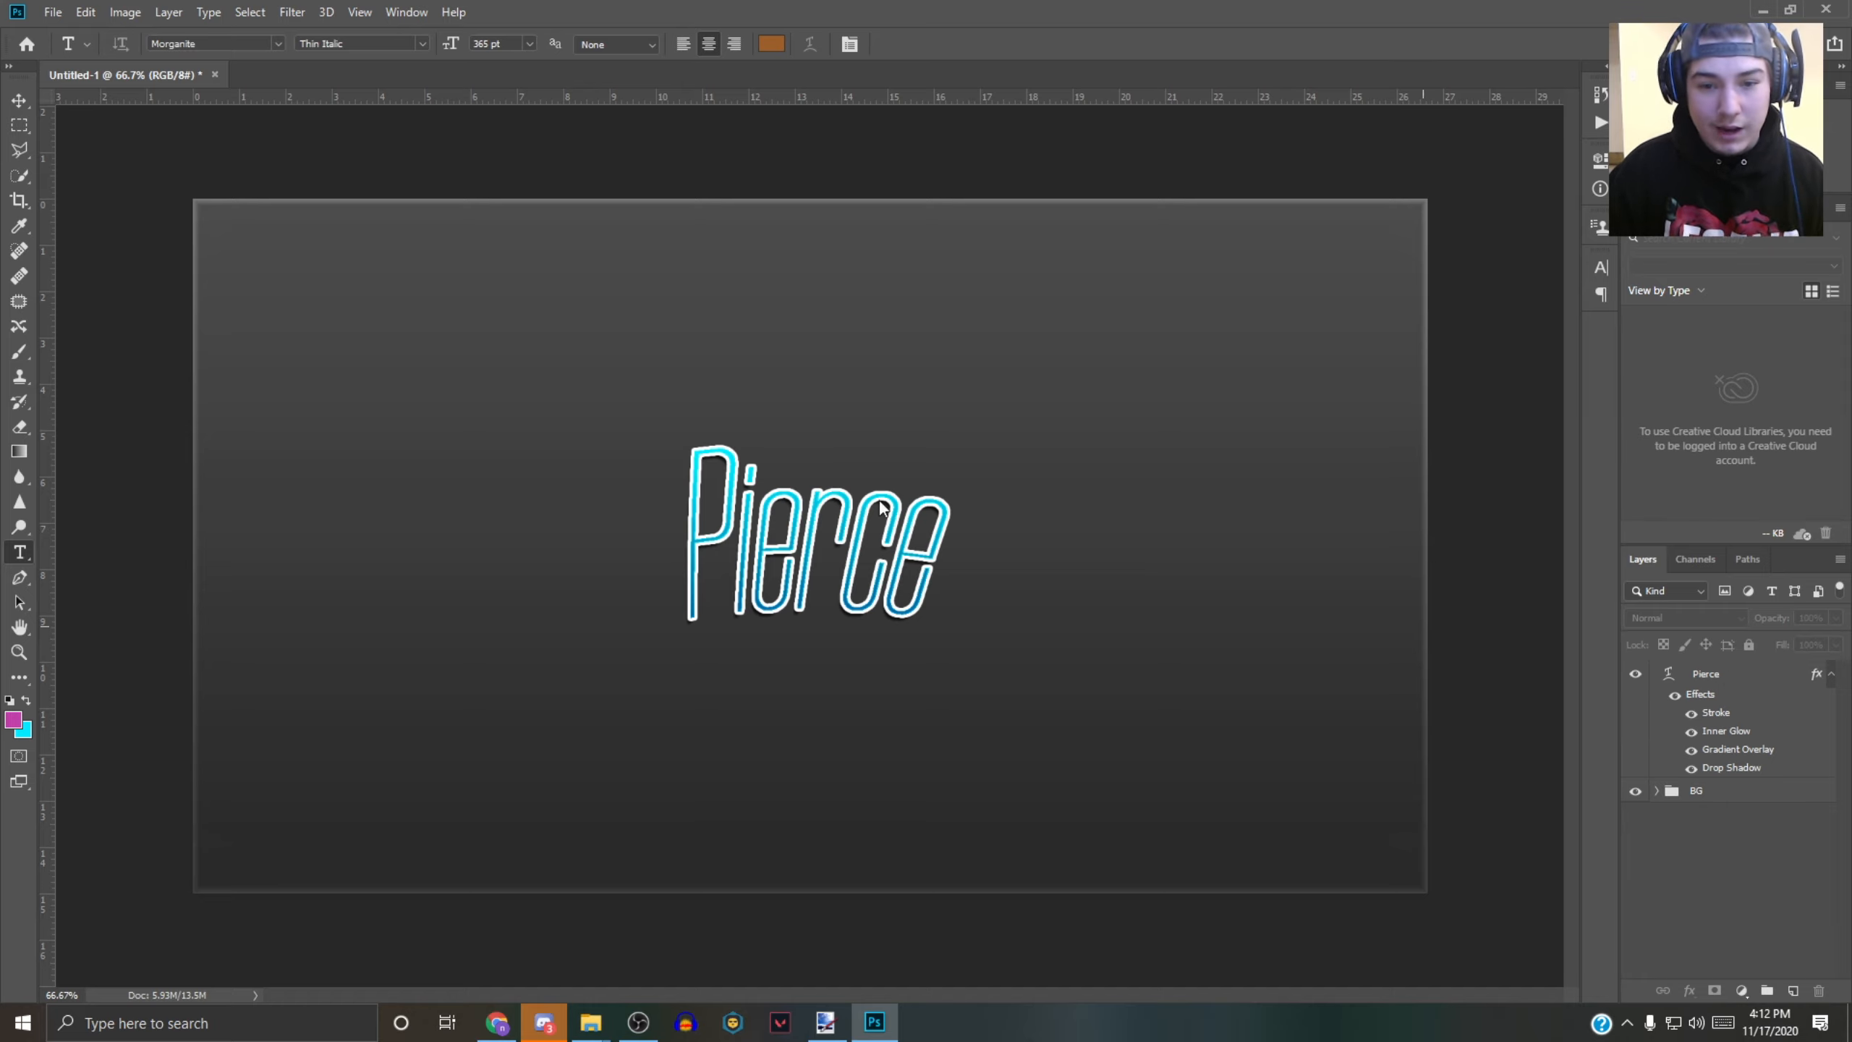
pyautogui.click(1706, 674)
pyautogui.press('Delete')
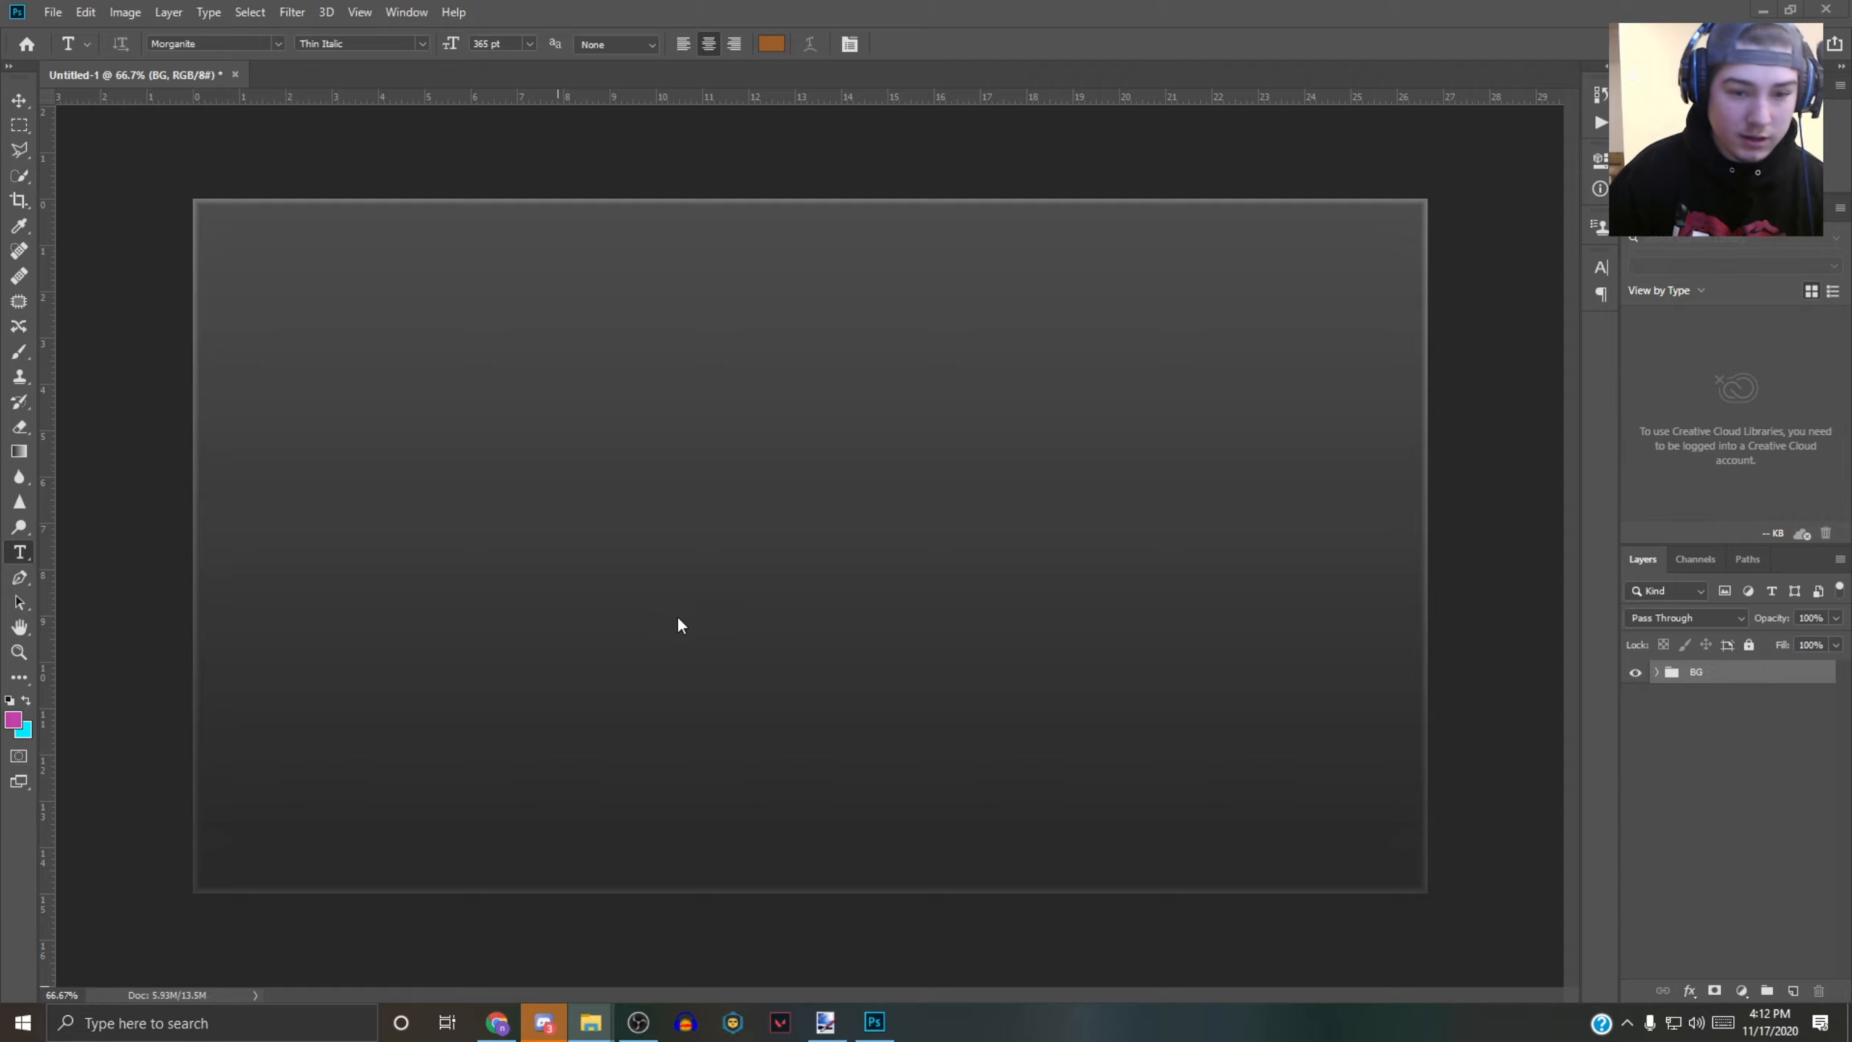
# - Place the rendered 3D text image on the canvas, centre it and rotate it clockwise until the lettering sits level
pyautogui.moveTo(0, 550); pyautogui.dragTo(793, 550)
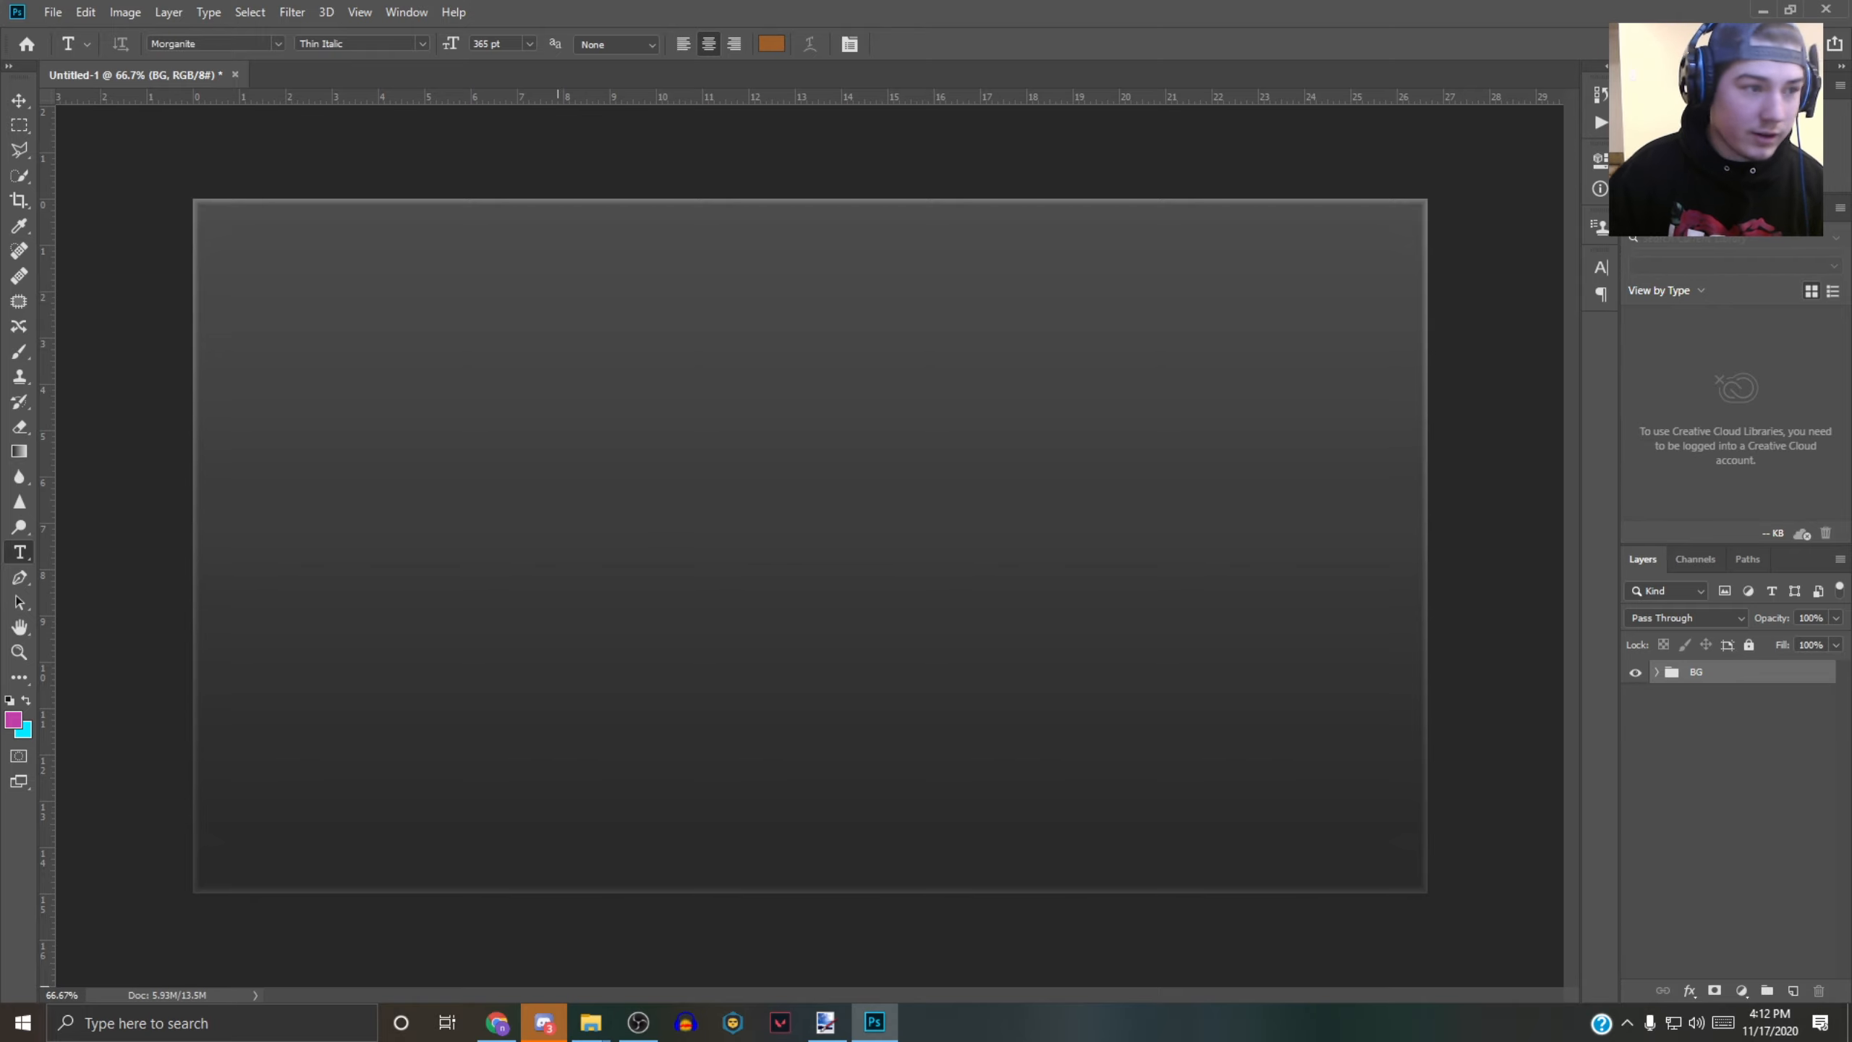
pyautogui.moveTo(1008, 376); pyautogui.dragTo(1019, 439)
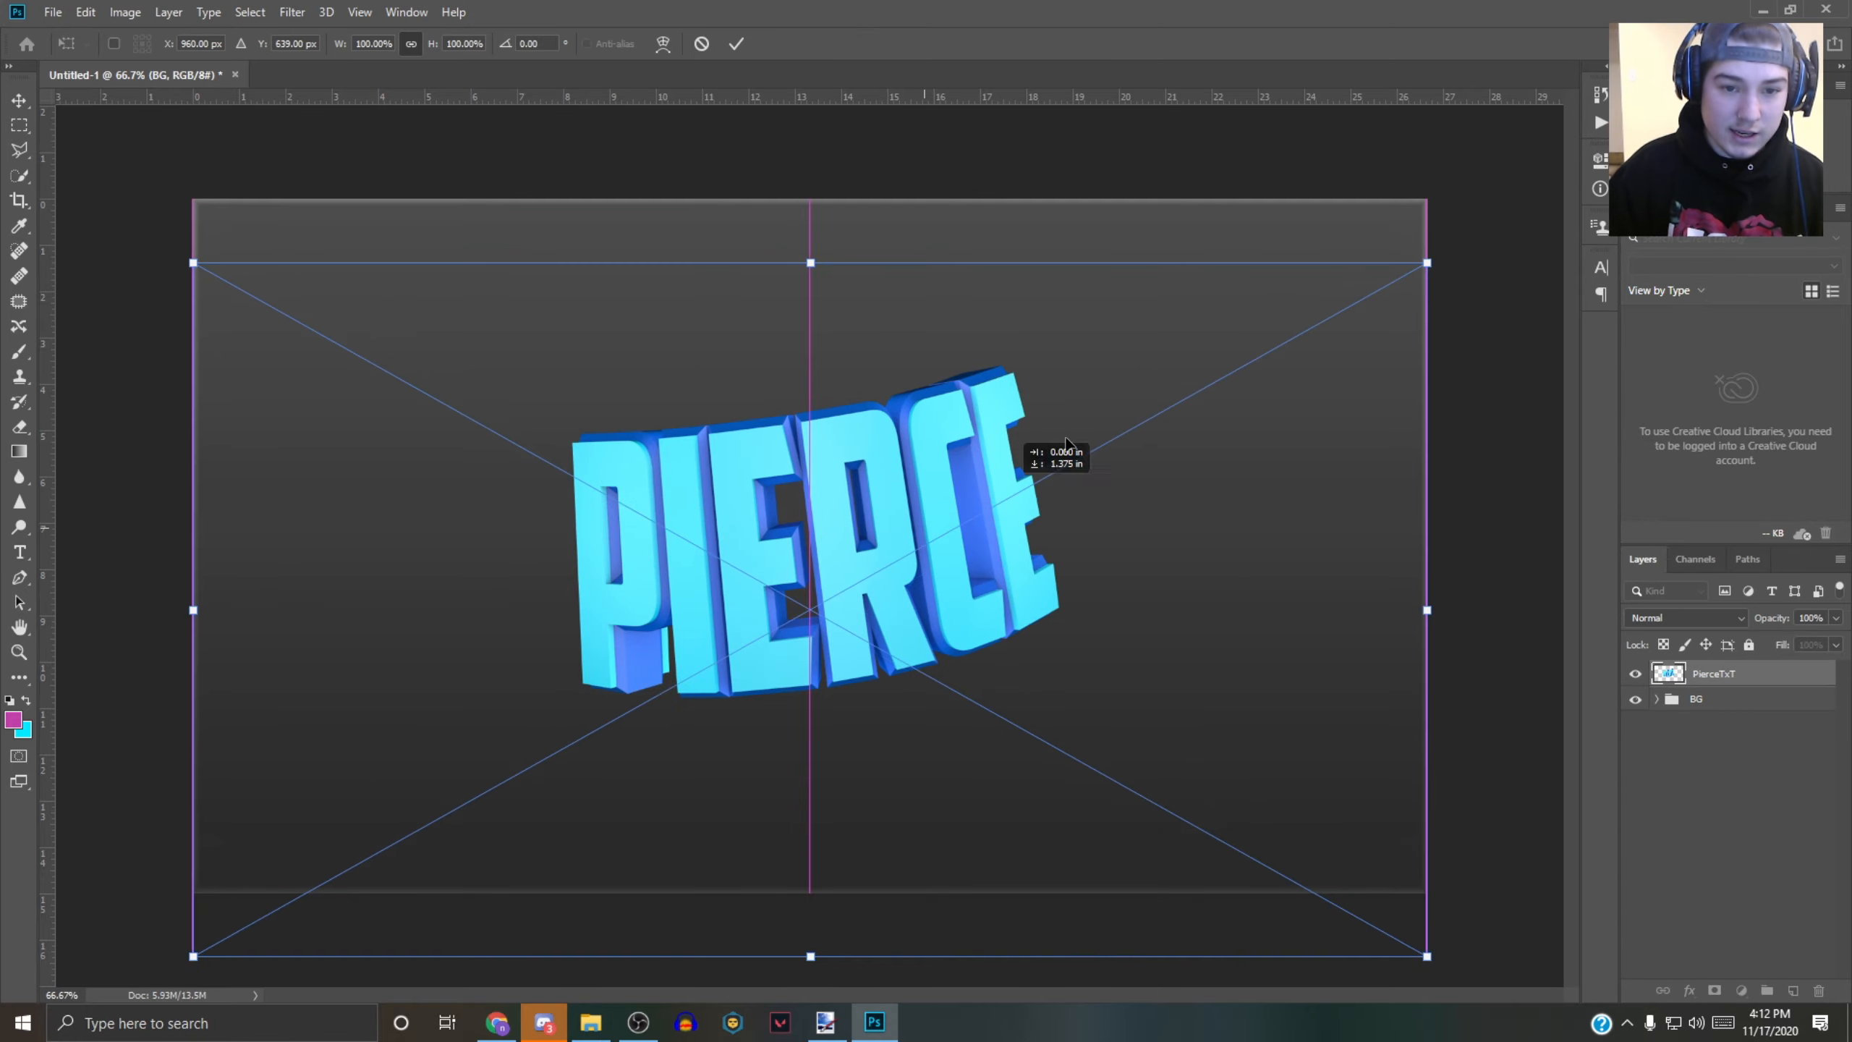
pyautogui.moveTo(1466, 223); pyautogui.dragTo(920, 447)
pyautogui.press('Return')
pyautogui.press('t')
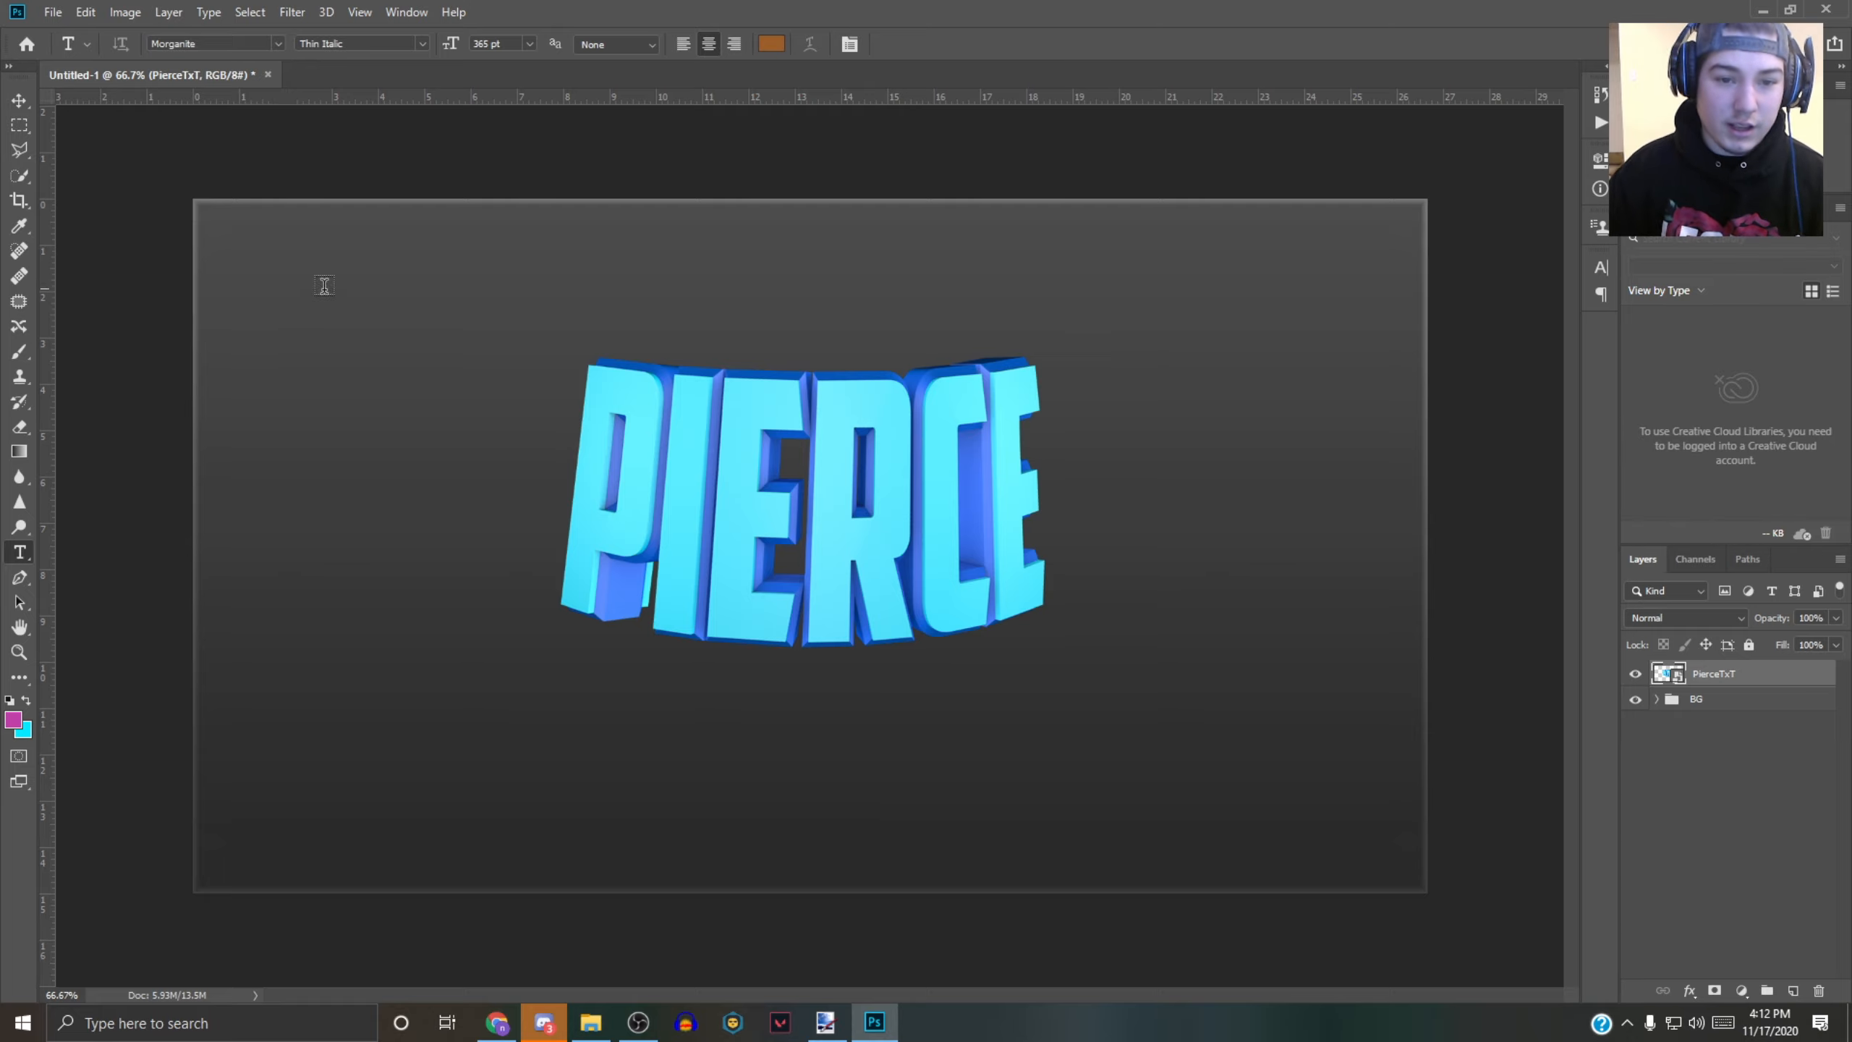
# - Rasterize the placed 3D text layer and make a hidden duplicate above it, keeping the original selected
pyautogui.rightClick(1772, 677)
pyautogui.click(1579, 525)
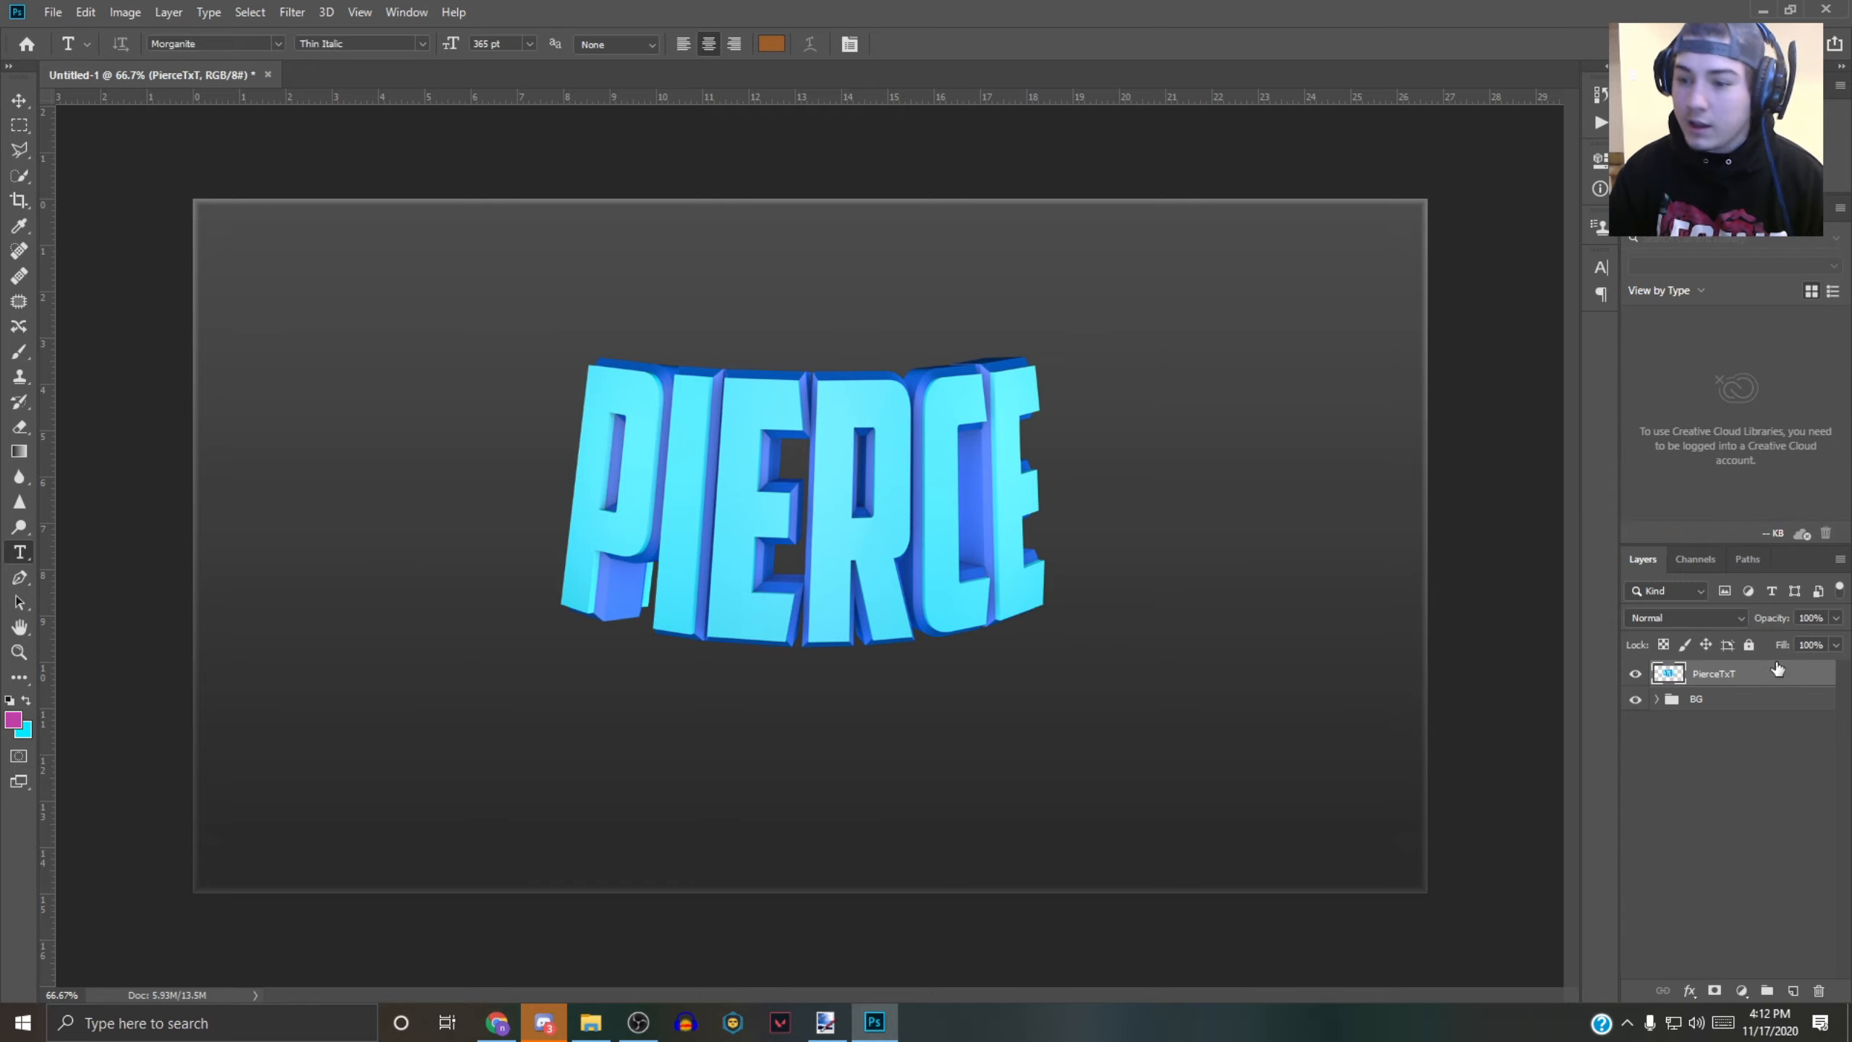
pyautogui.hotkey('ctrl', 'j')
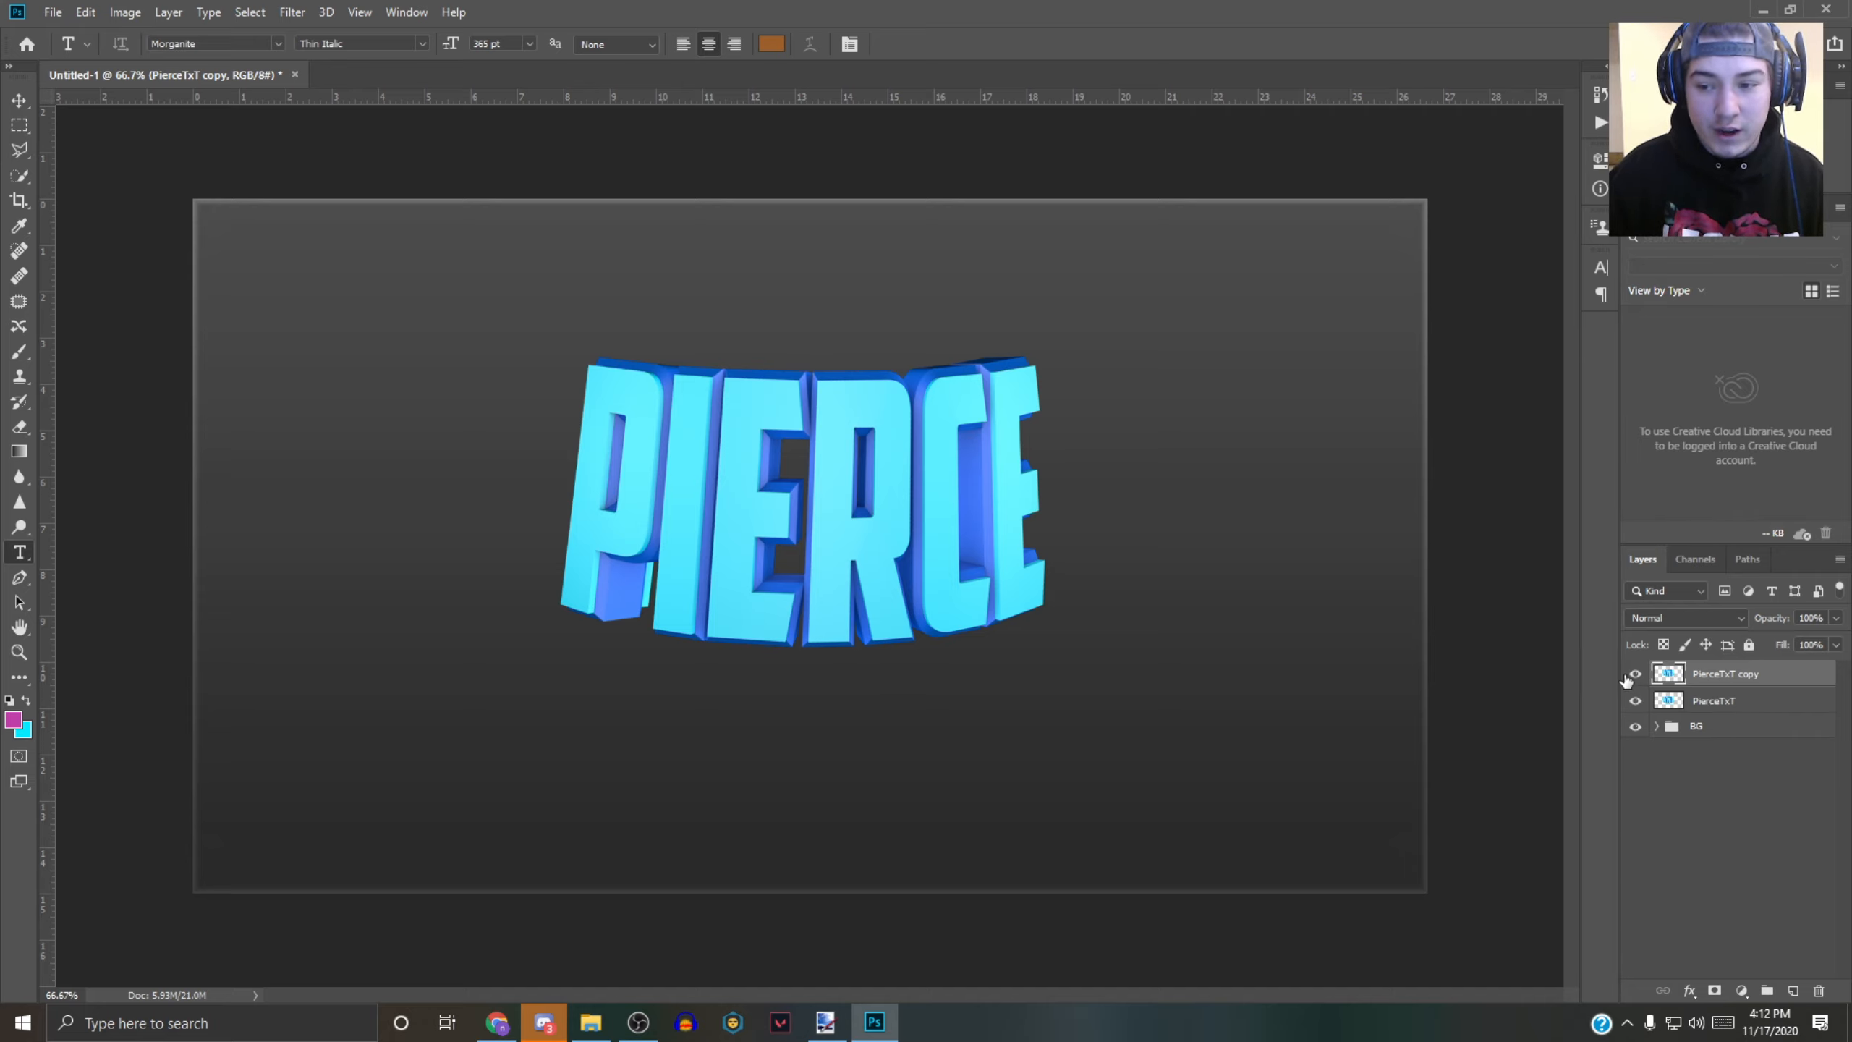
pyautogui.click(1706, 705)
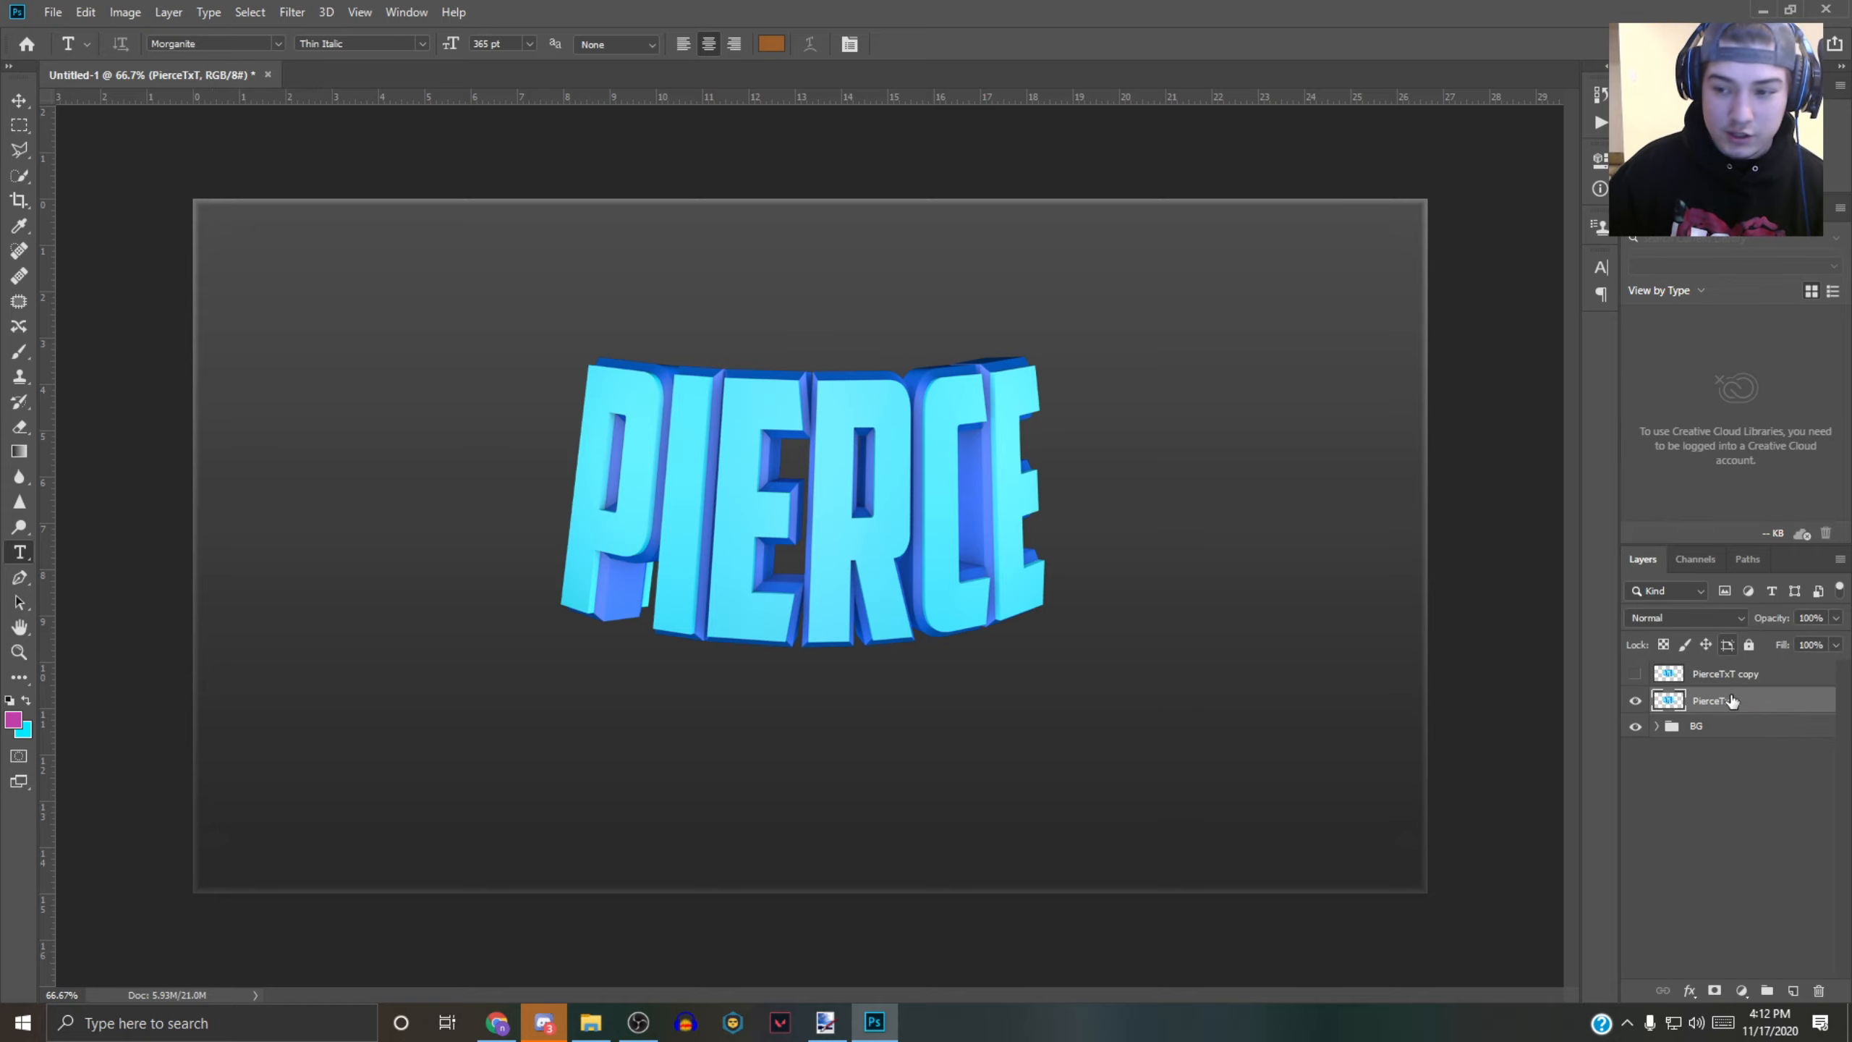
# - Add a Gradient Overlay to the original 3D text layer with default settings, Overlay blending, a black-to-white gradient at 135° and 75% opacity
pyautogui.doubleClick(1769, 701)
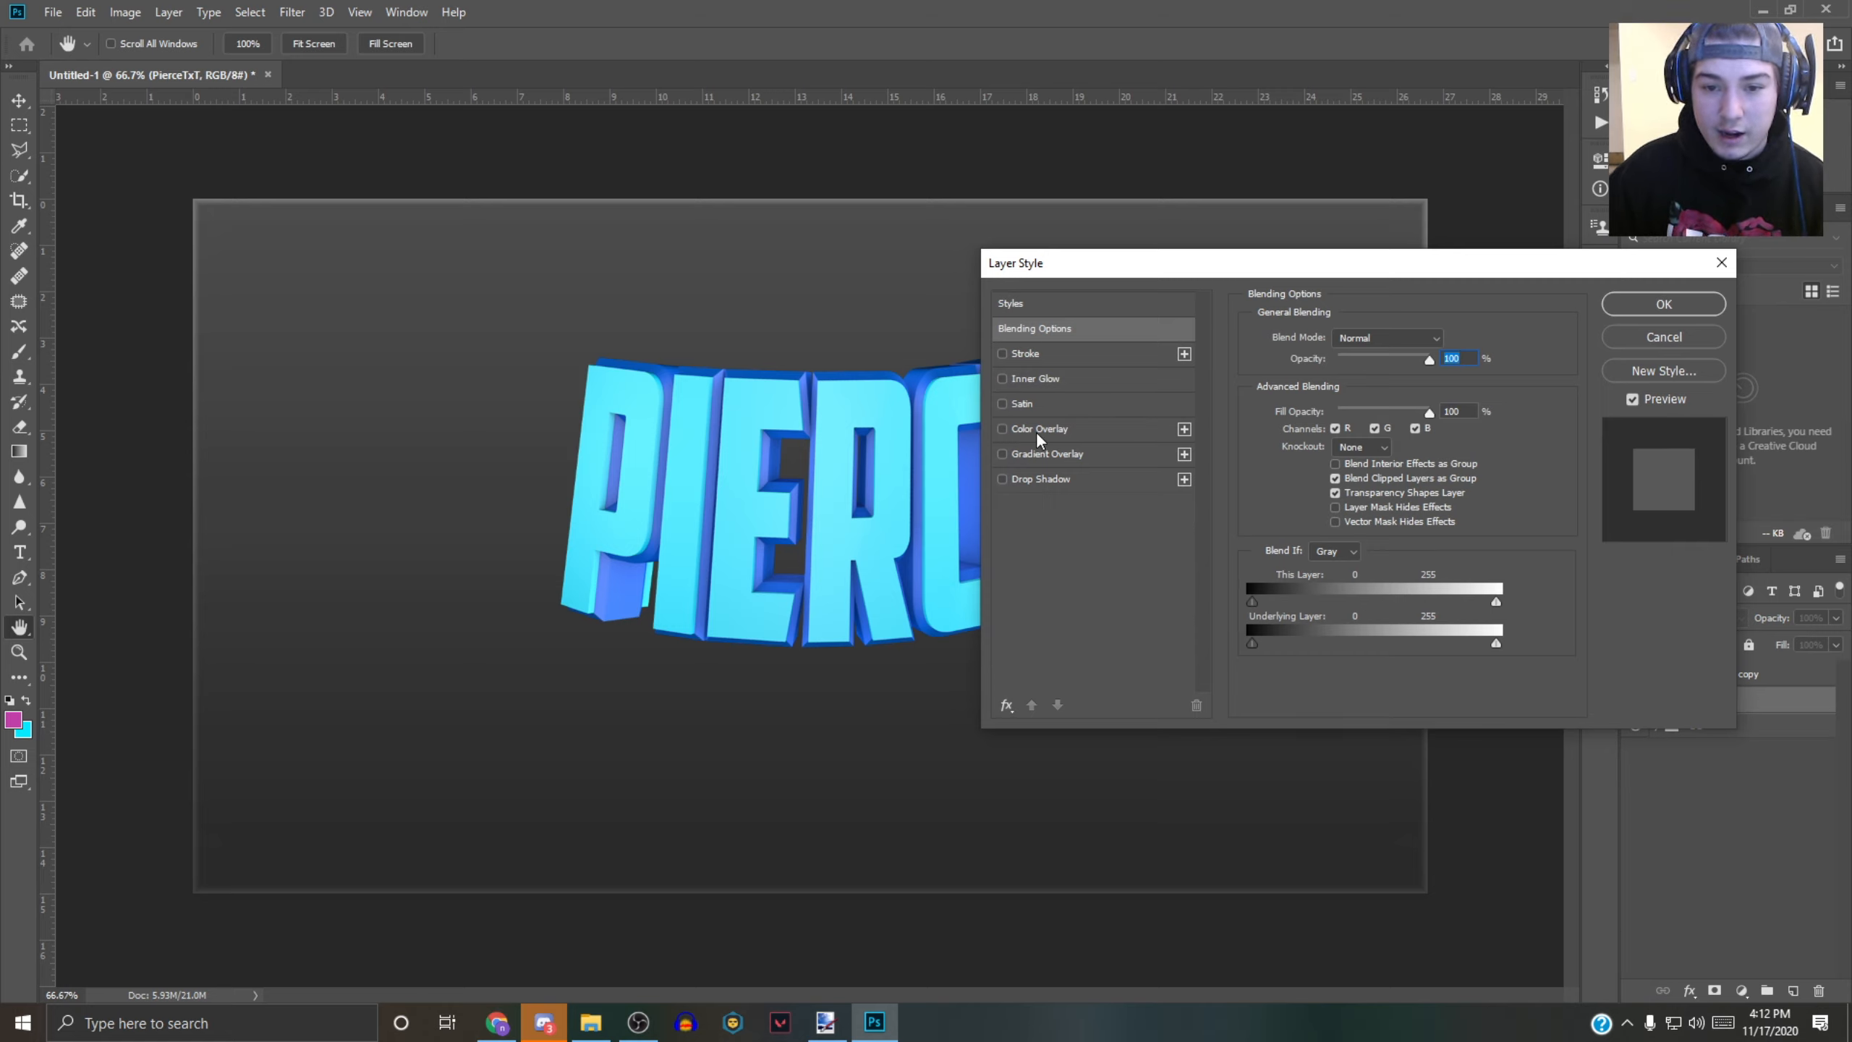
pyautogui.click(1033, 455)
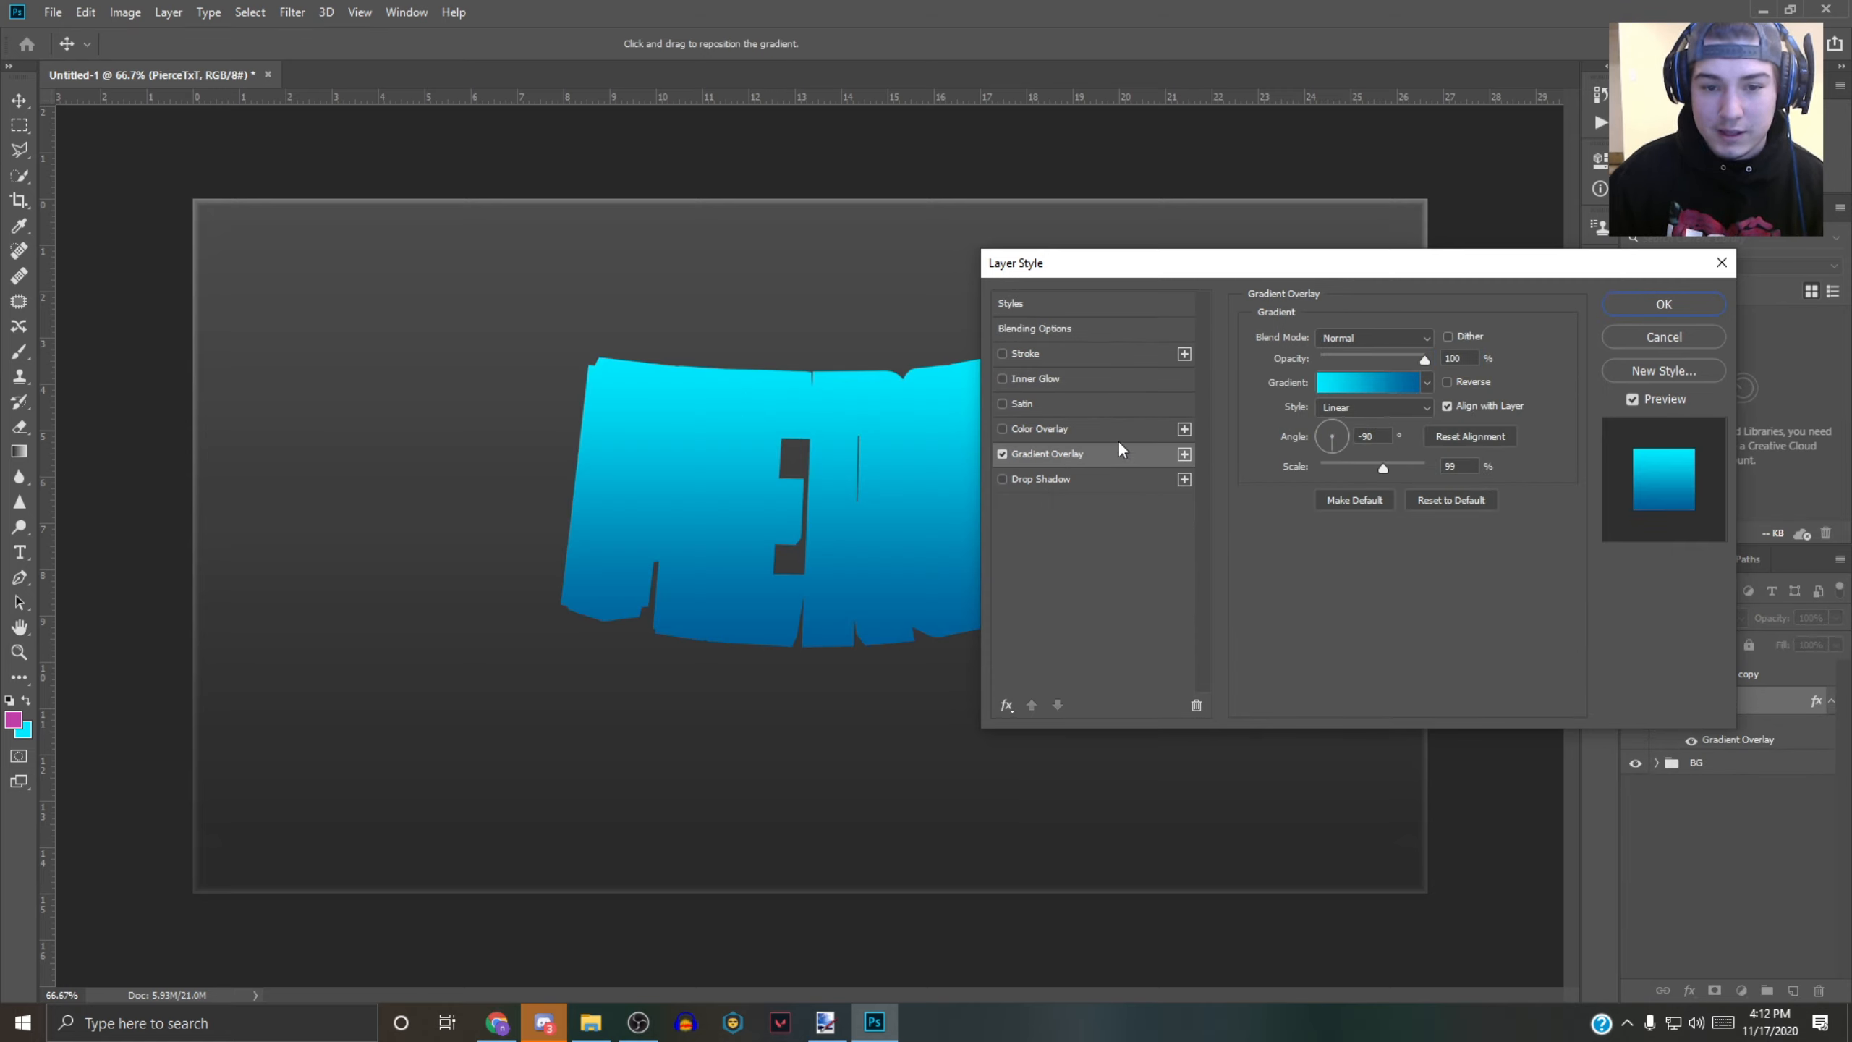
pyautogui.click(1437, 500)
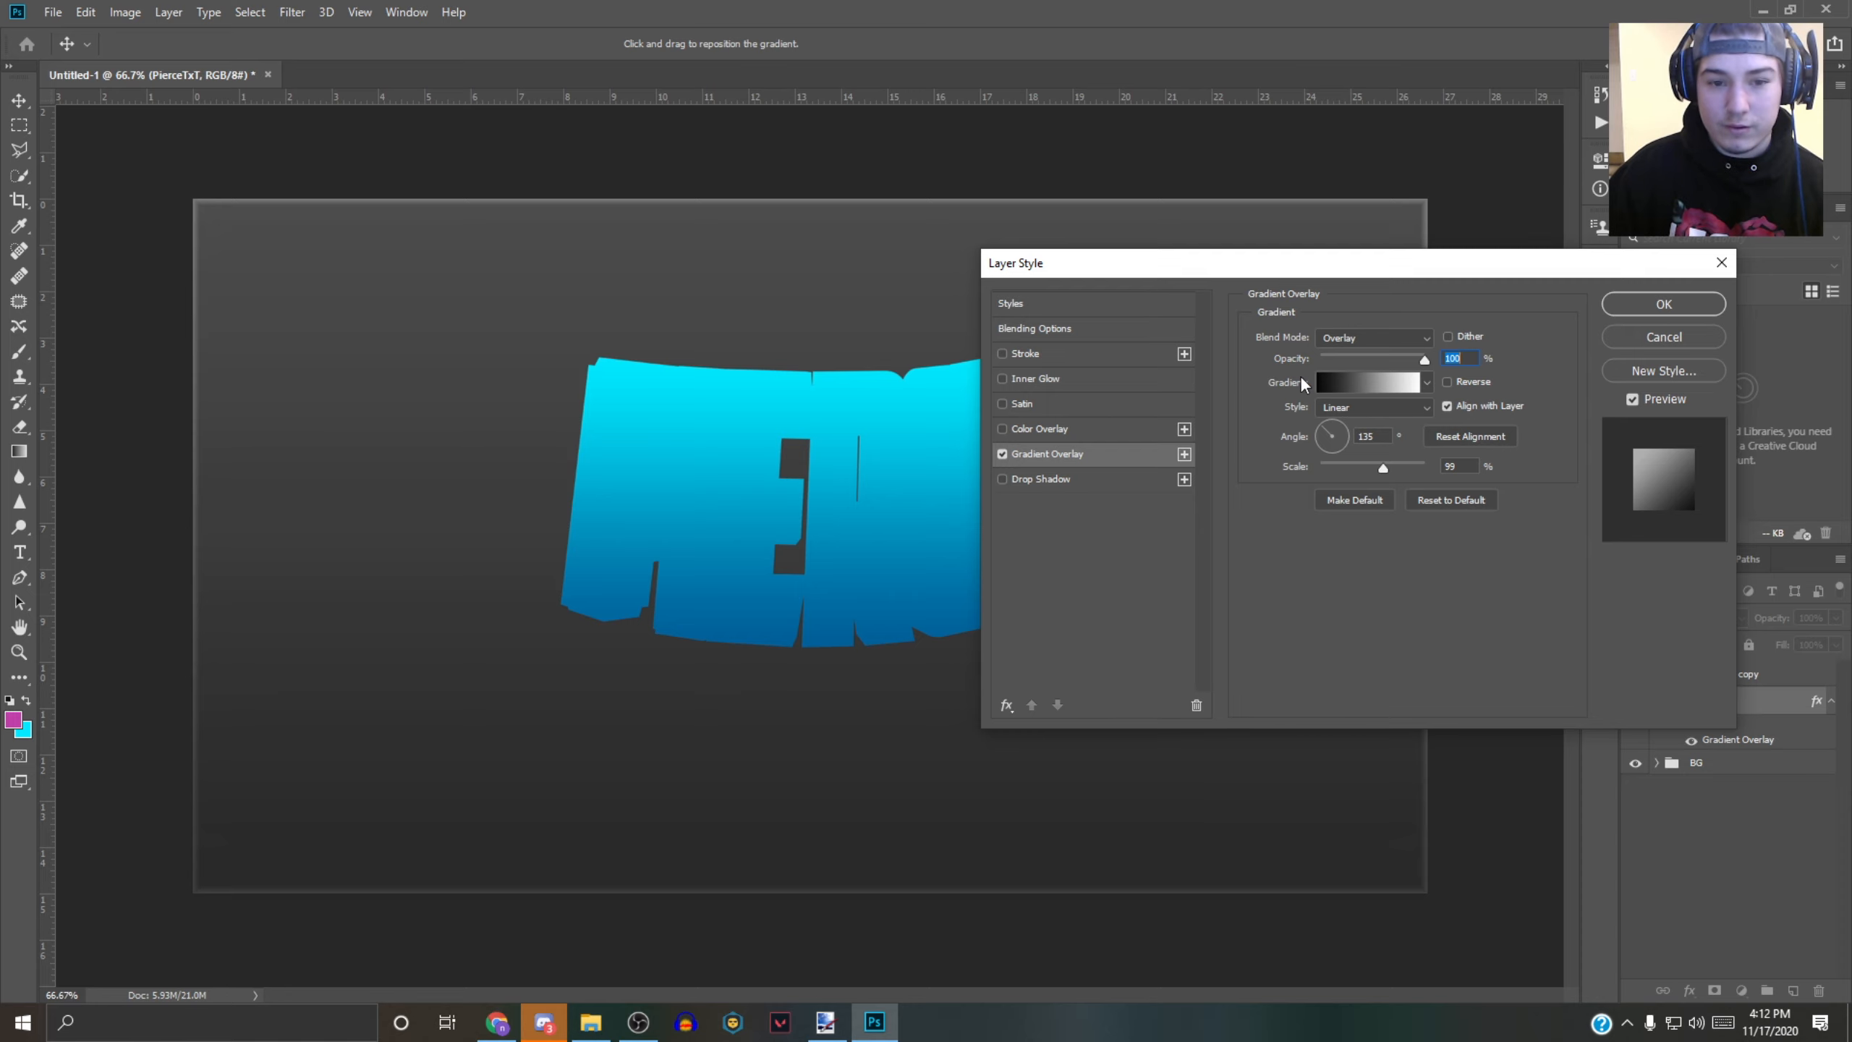
pyautogui.moveTo(1072, 264)
pyautogui.mouseDown()
pyautogui.moveTo(1342, 295)
pyautogui.moveTo(1045, 253)
pyautogui.mouseUp()
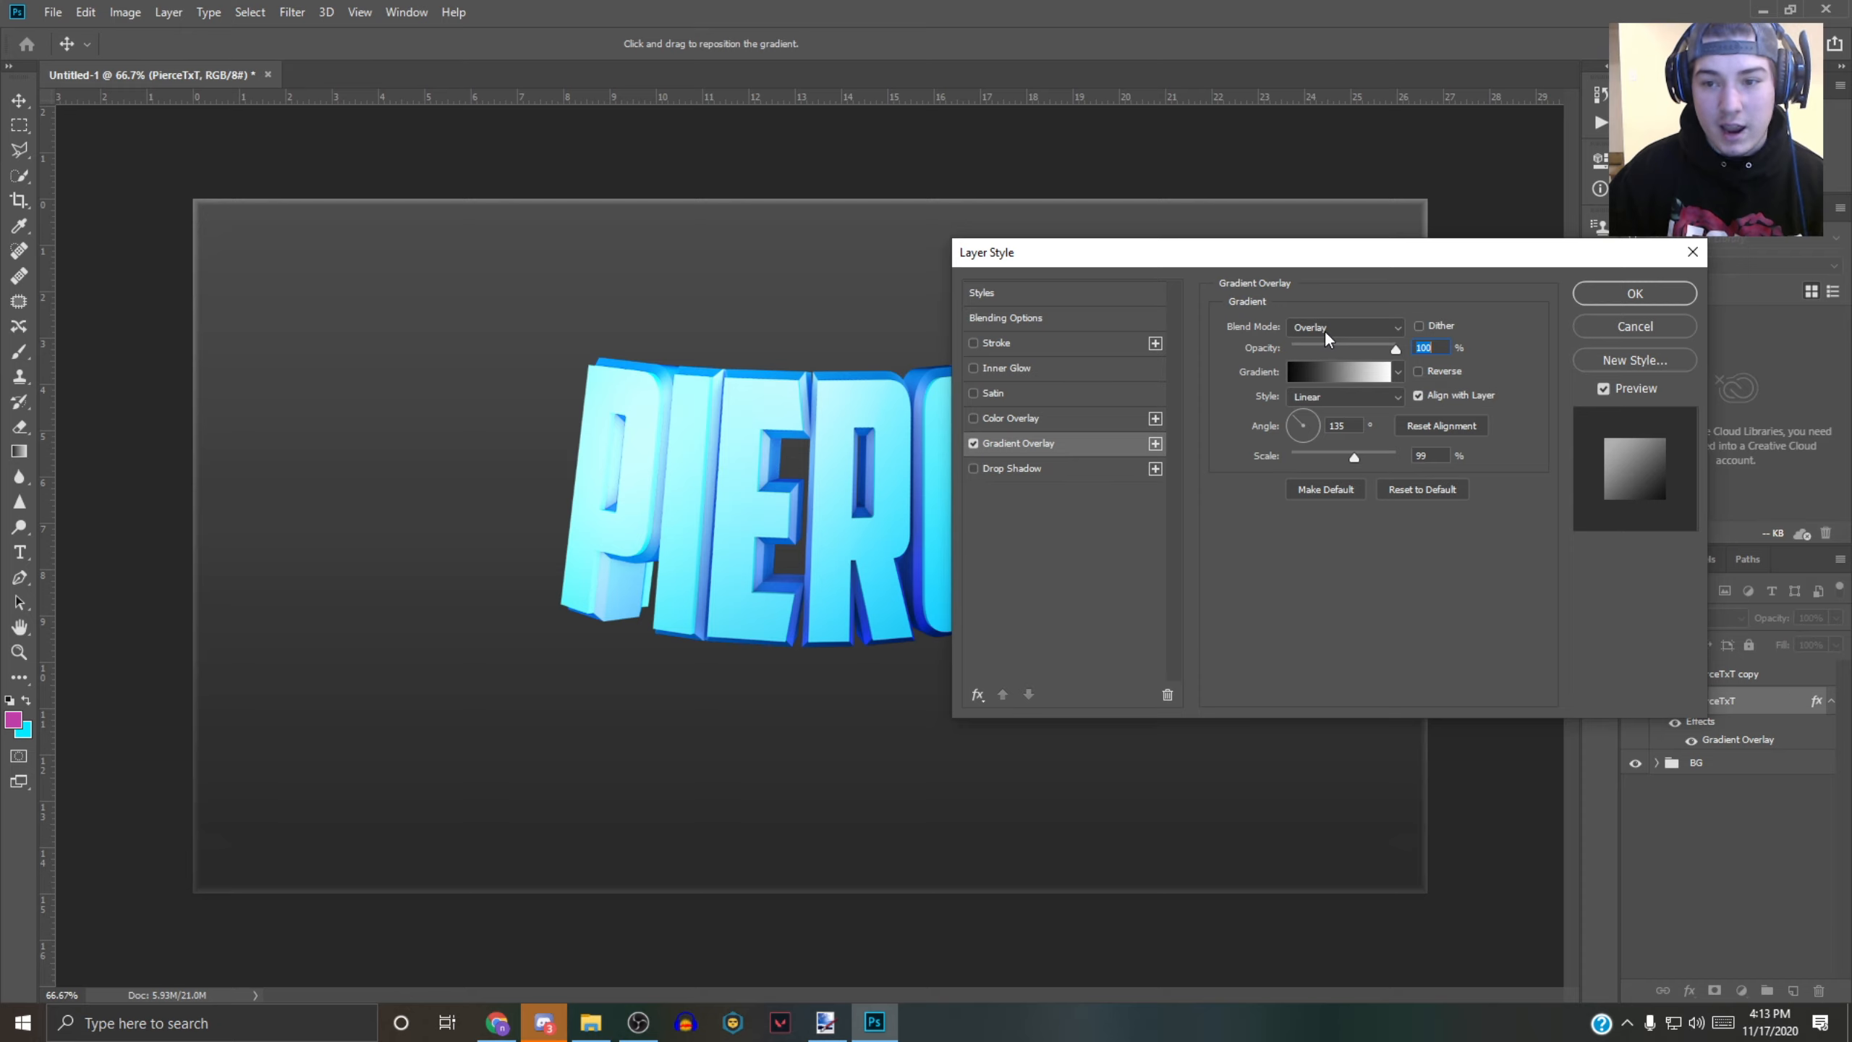
pyautogui.moveTo(1376, 355); pyautogui.dragTo(1367, 354)
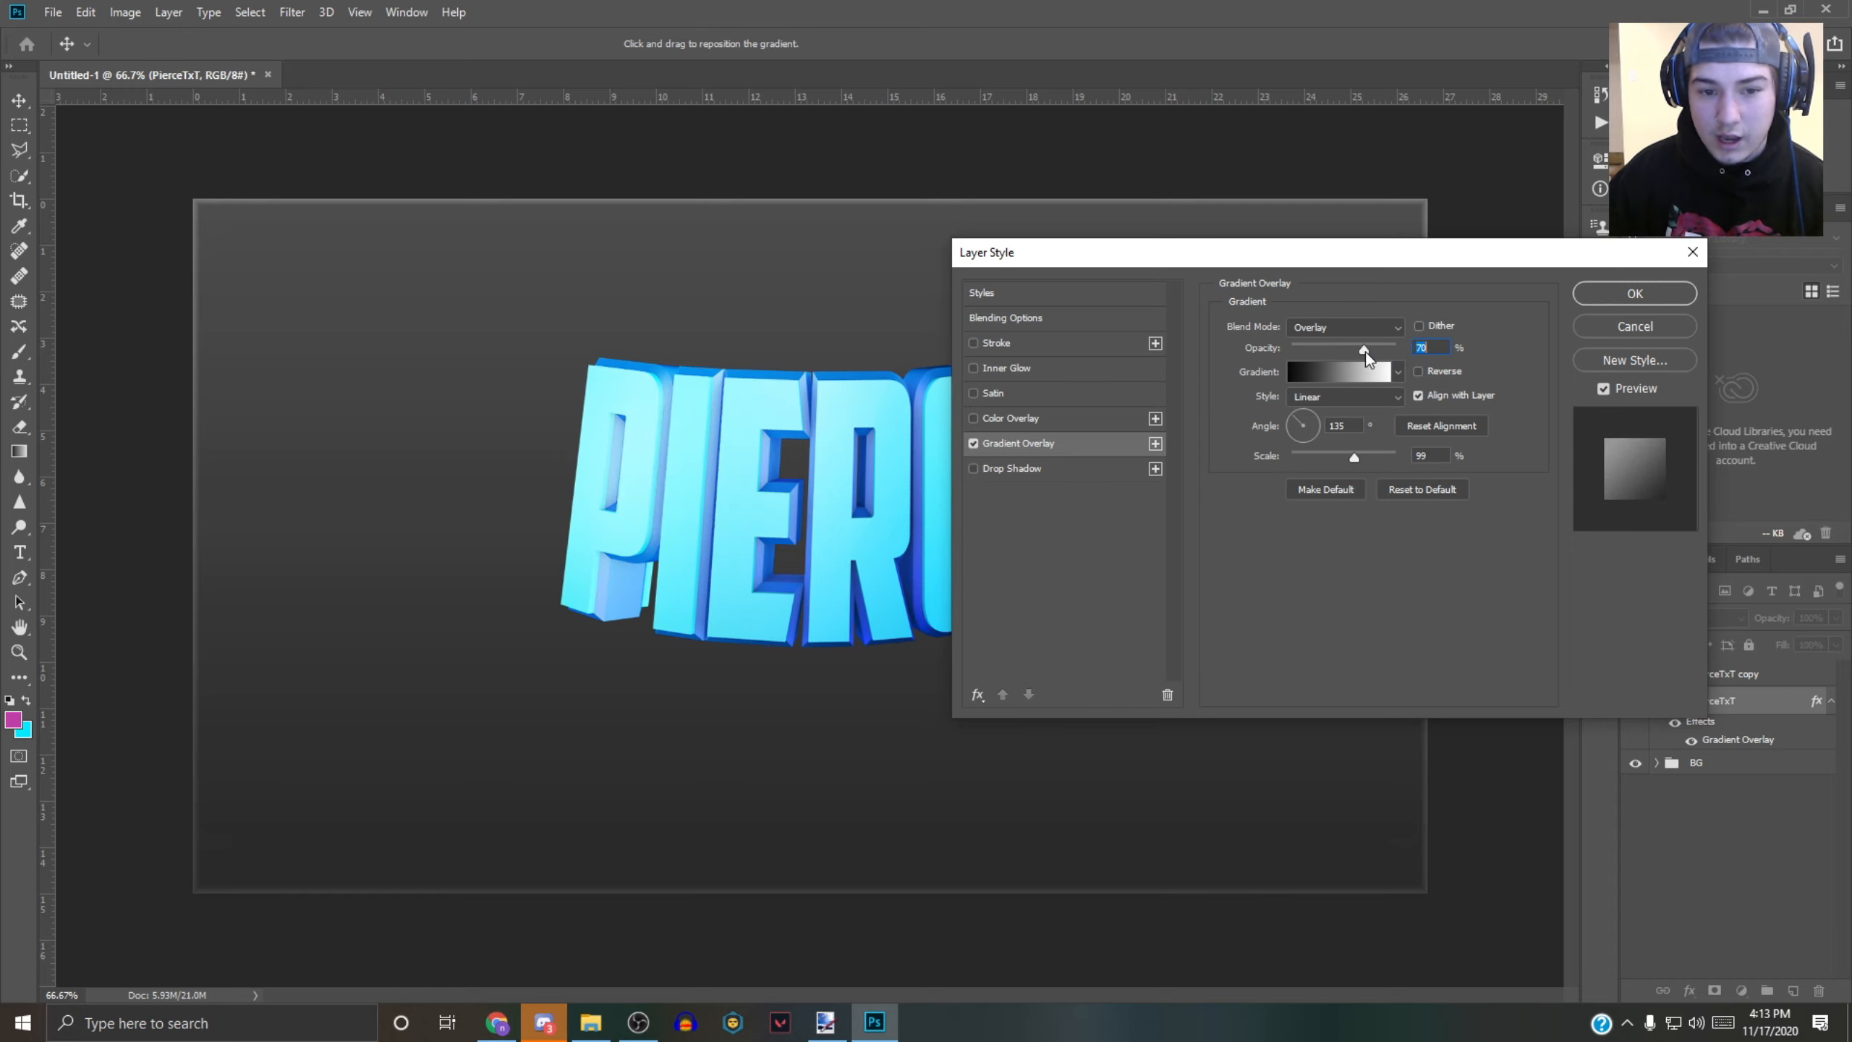
pyautogui.moveTo(1225, 257); pyautogui.dragTo(1398, 261)
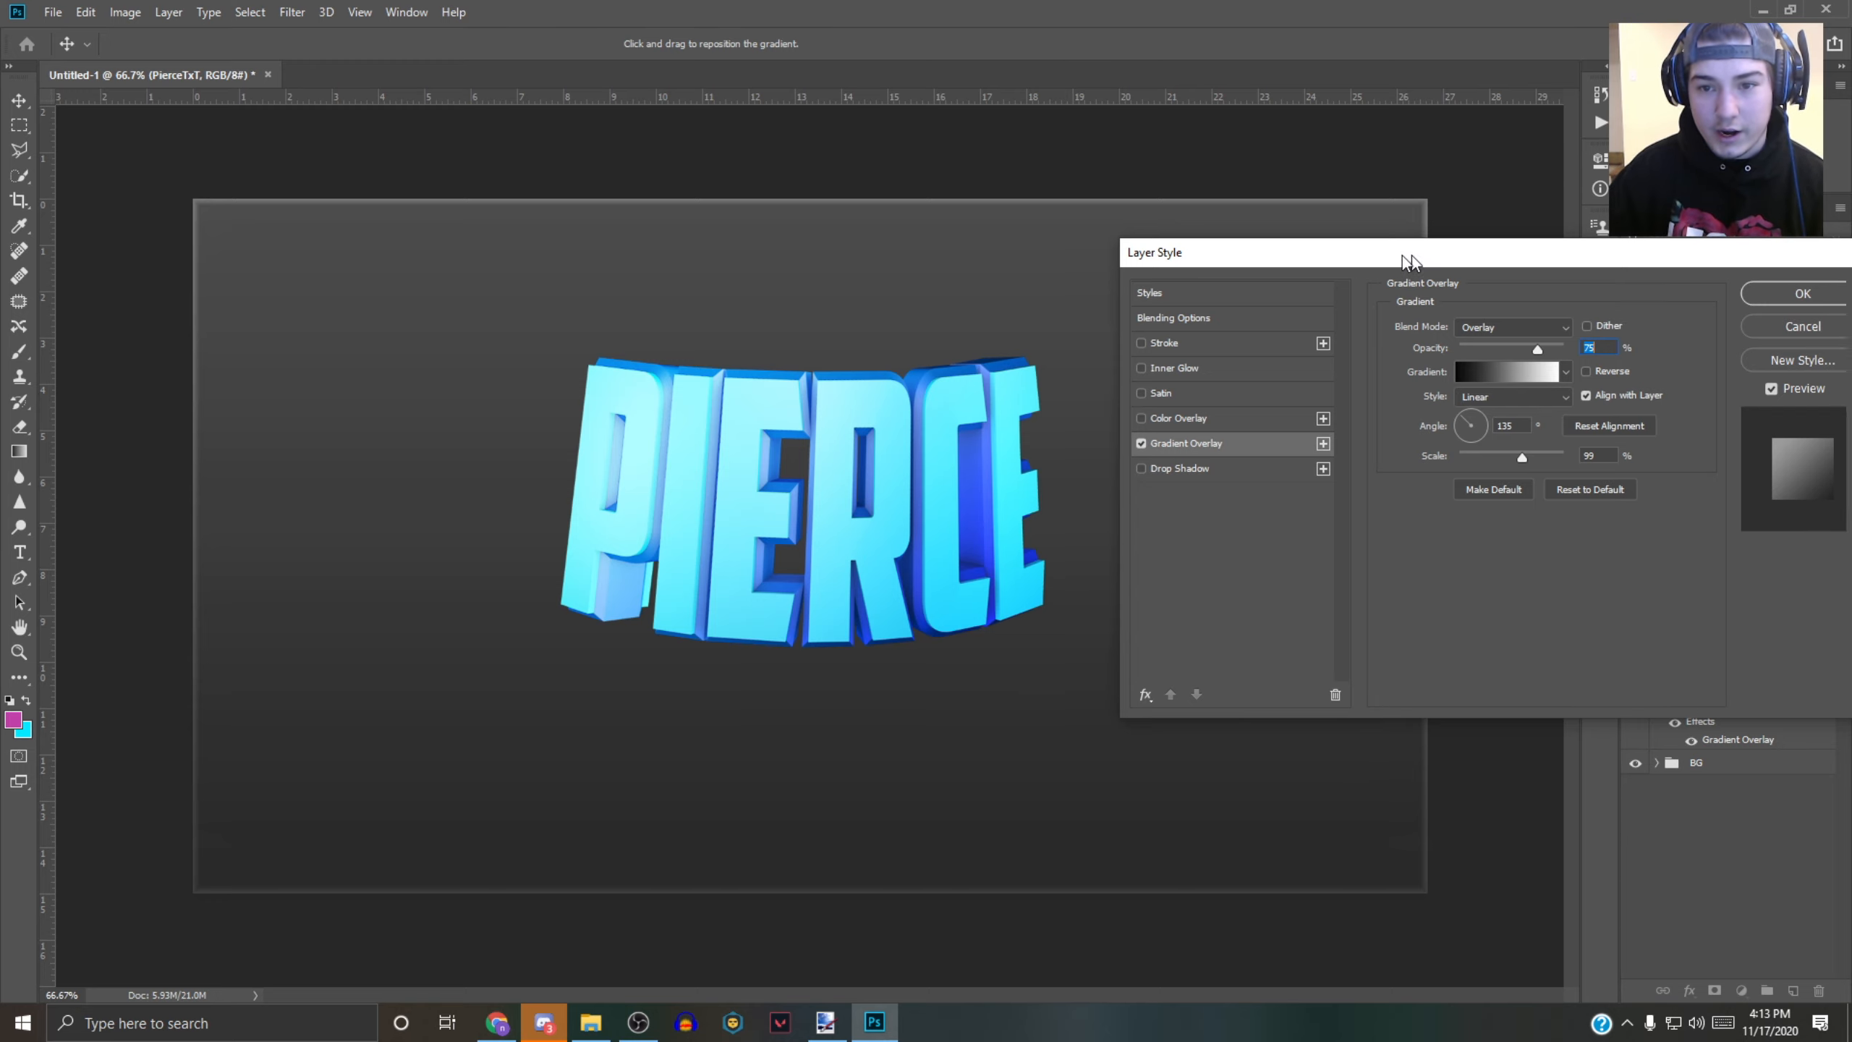
pyautogui.moveTo(1402, 255); pyautogui.dragTo(1303, 244)
# - Add an Inner Glow from default settings with Color Dodge blending, 54% opacity and 13 px size
pyautogui.click(1146, 356)
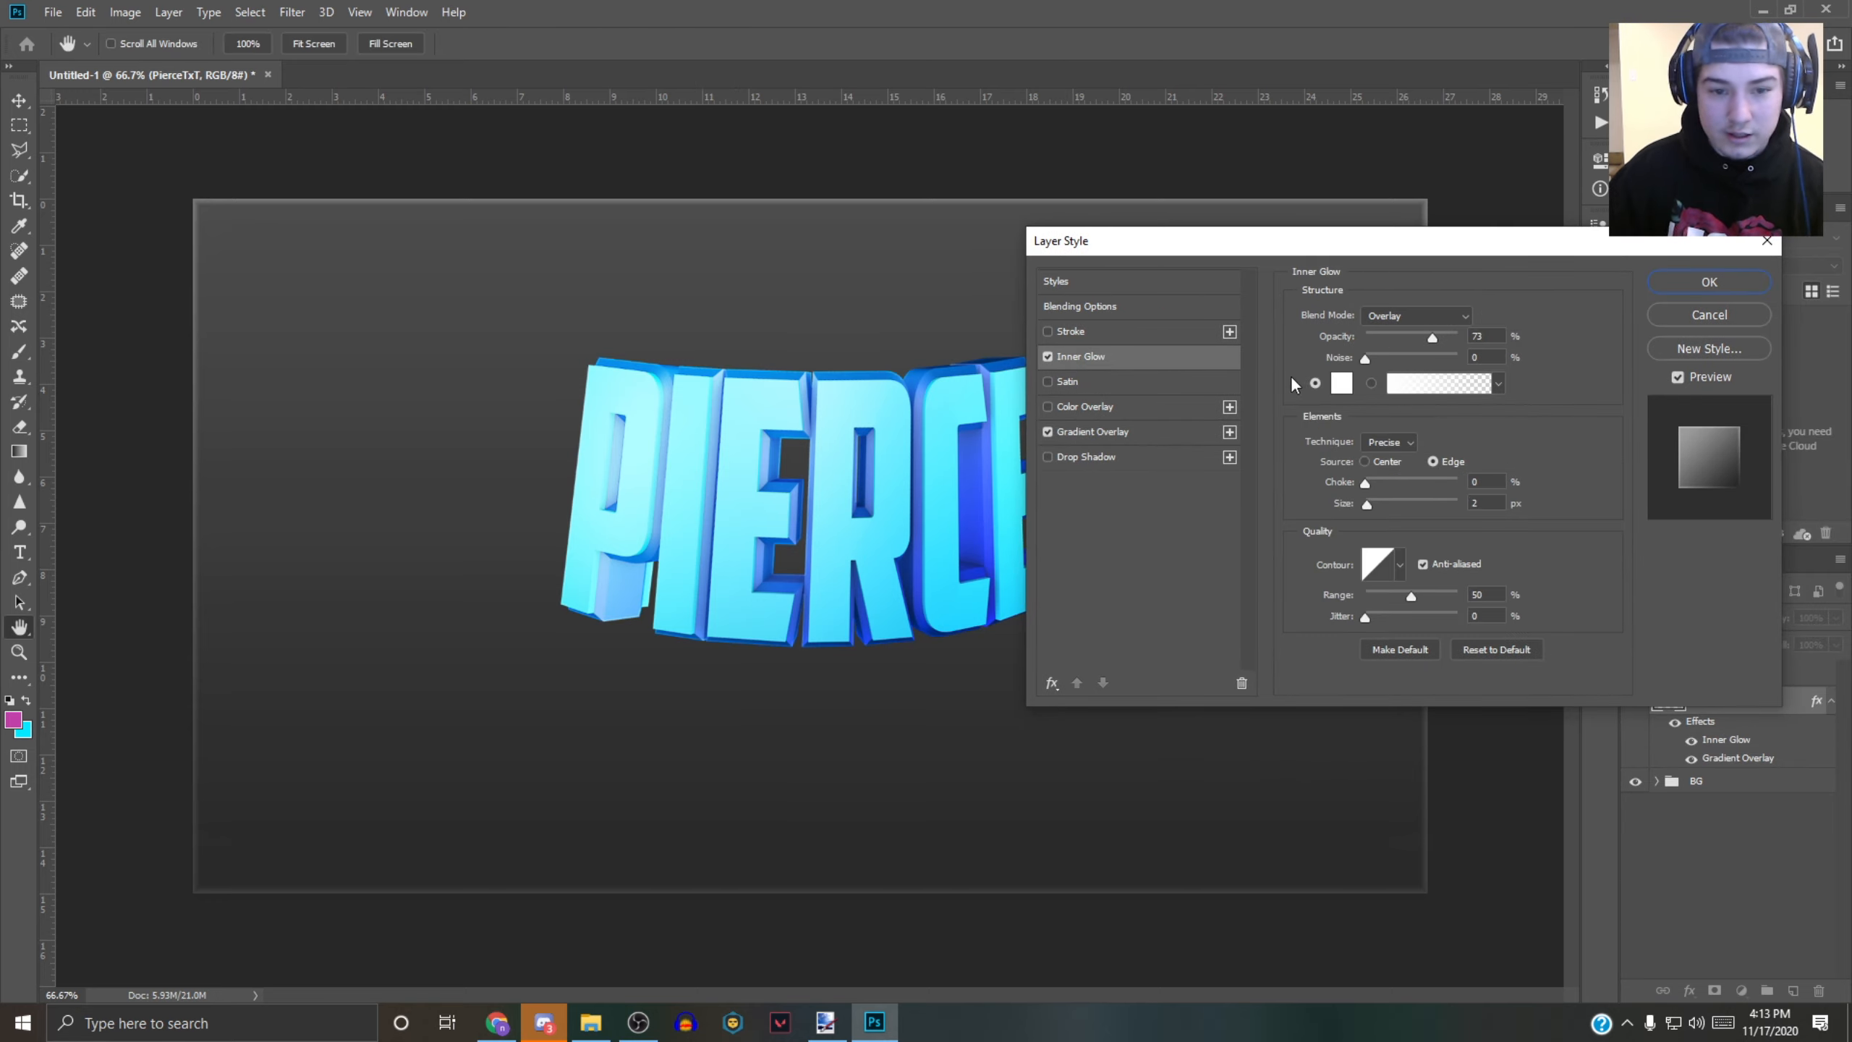
pyautogui.click(1485, 650)
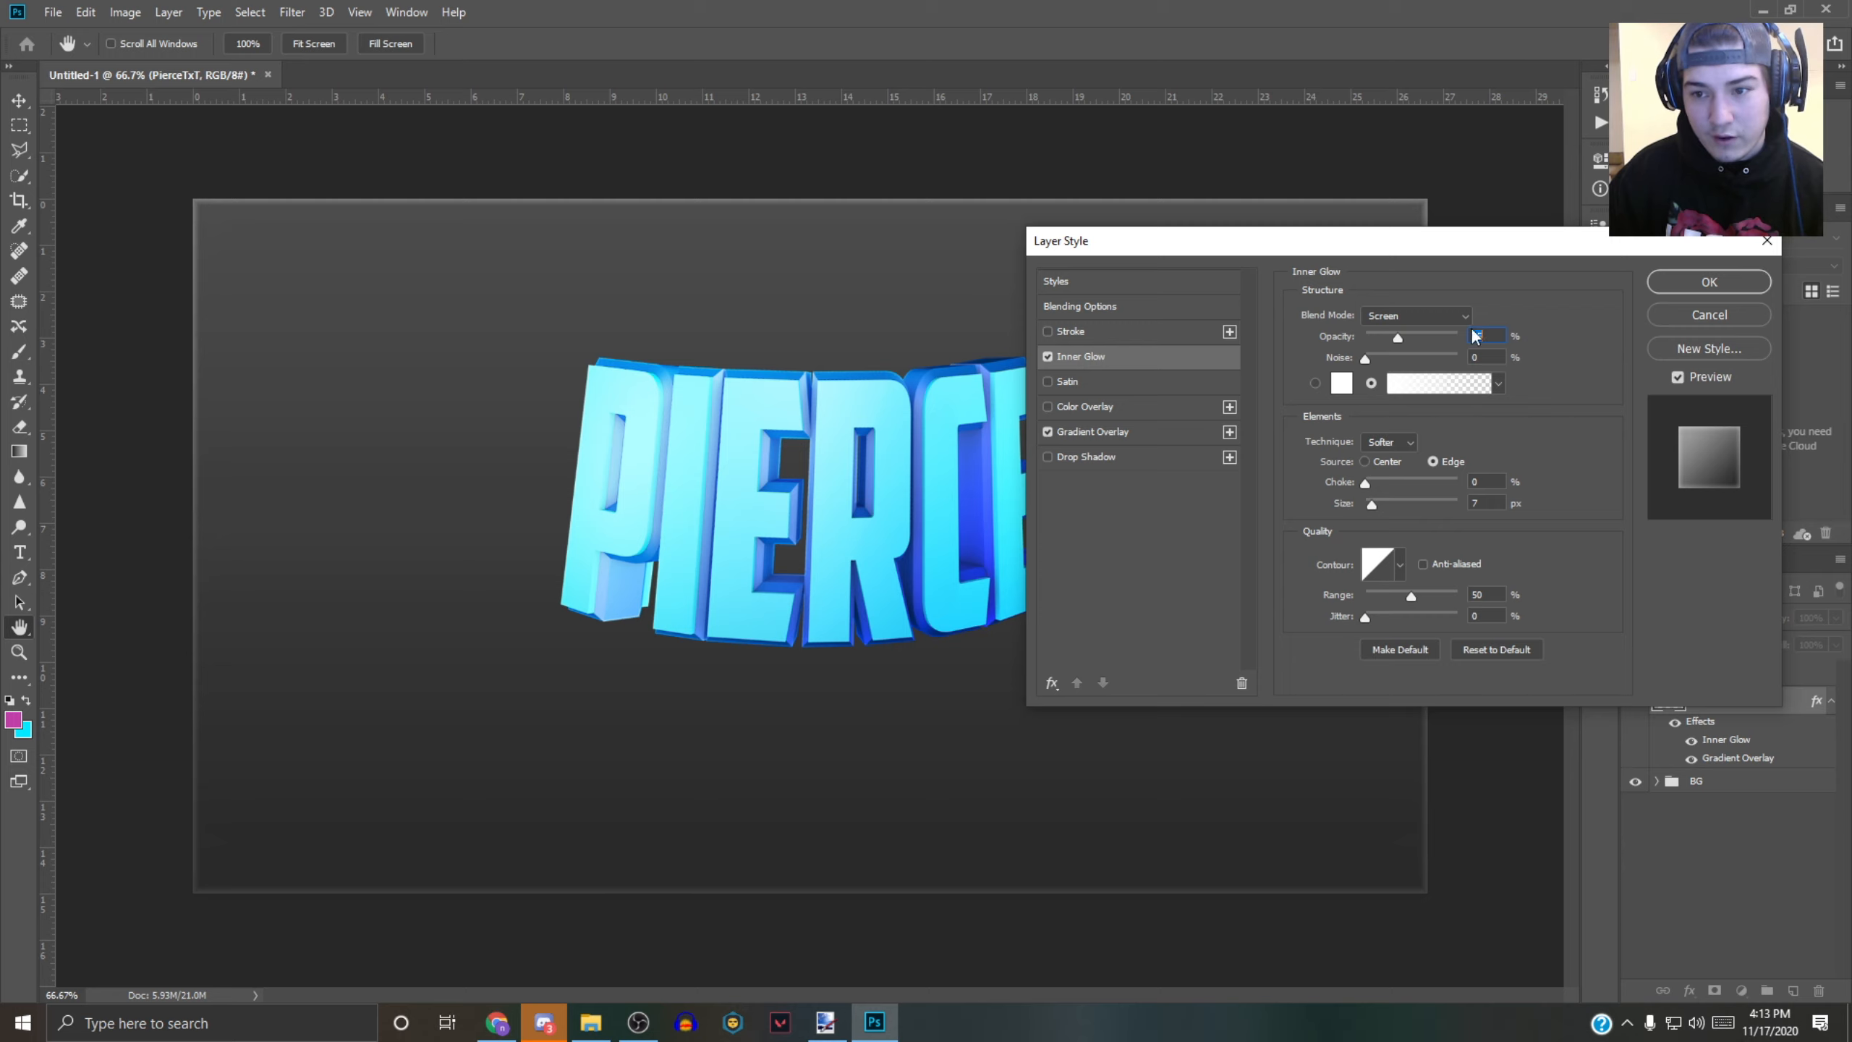
pyautogui.click(1418, 316)
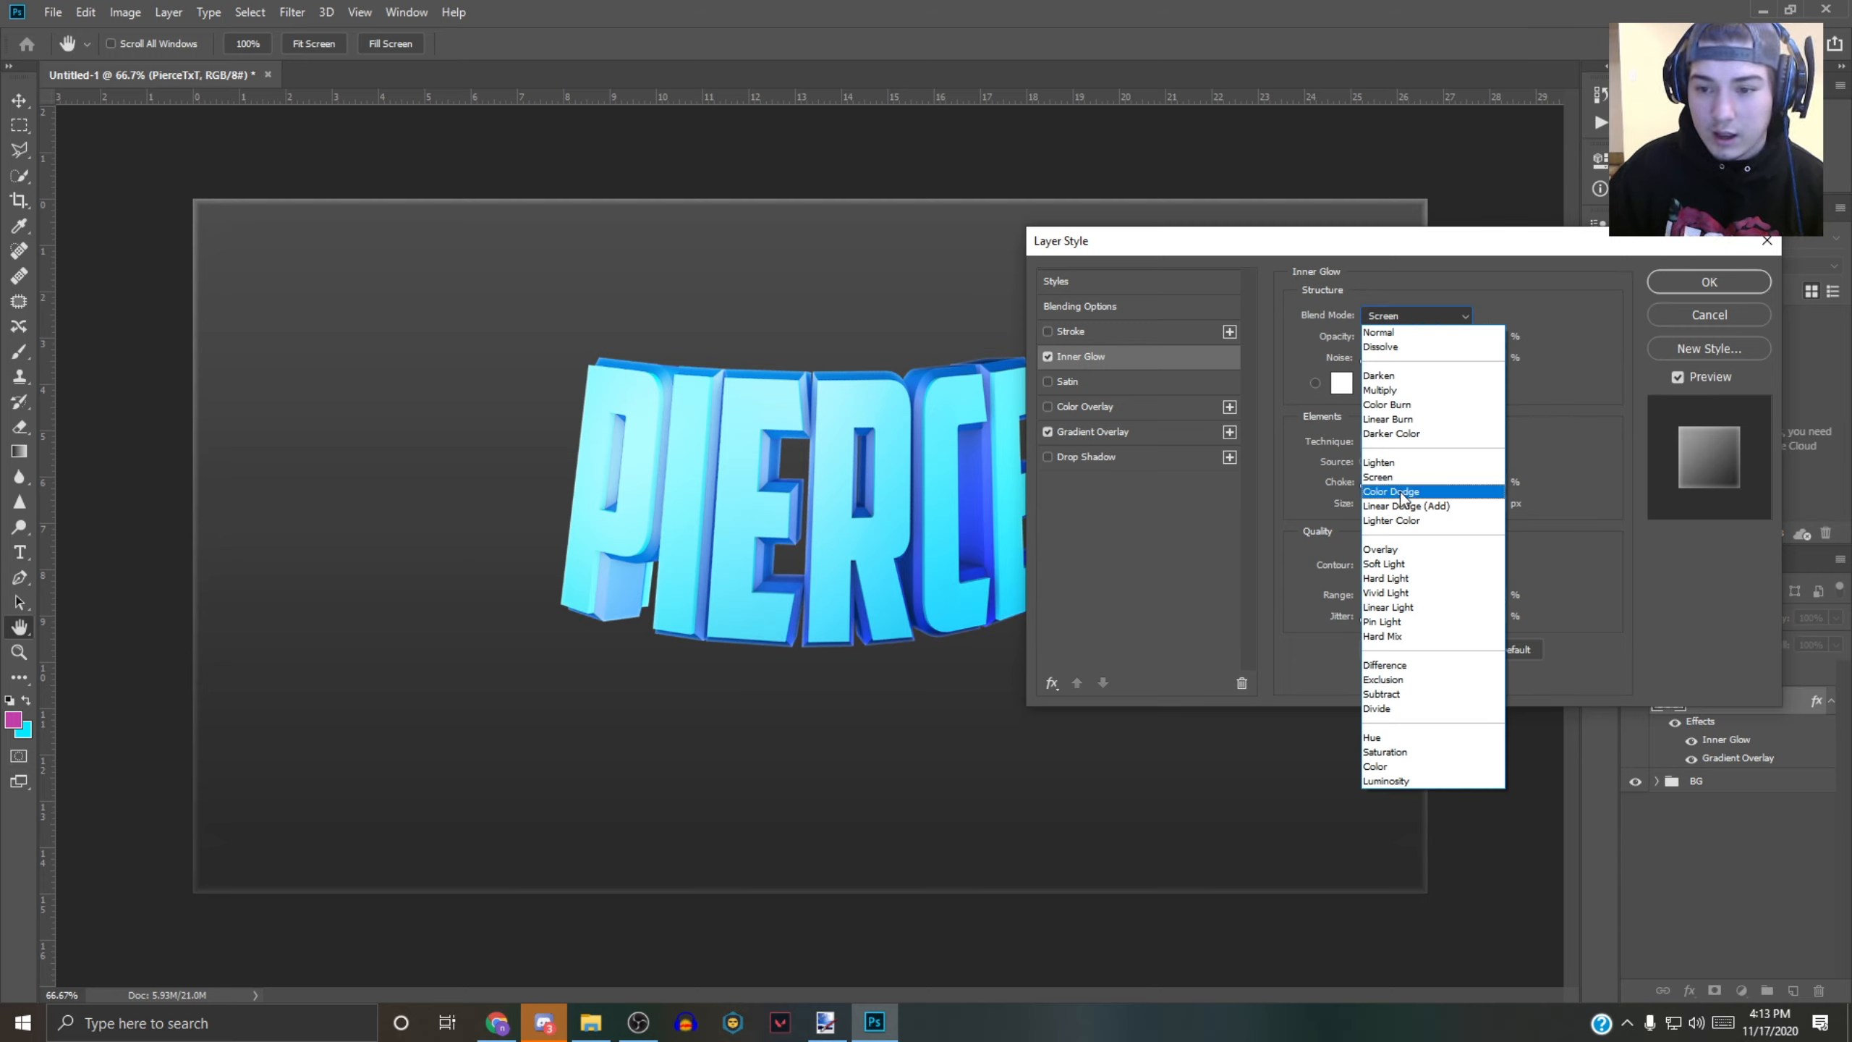
pyautogui.click(1393, 493)
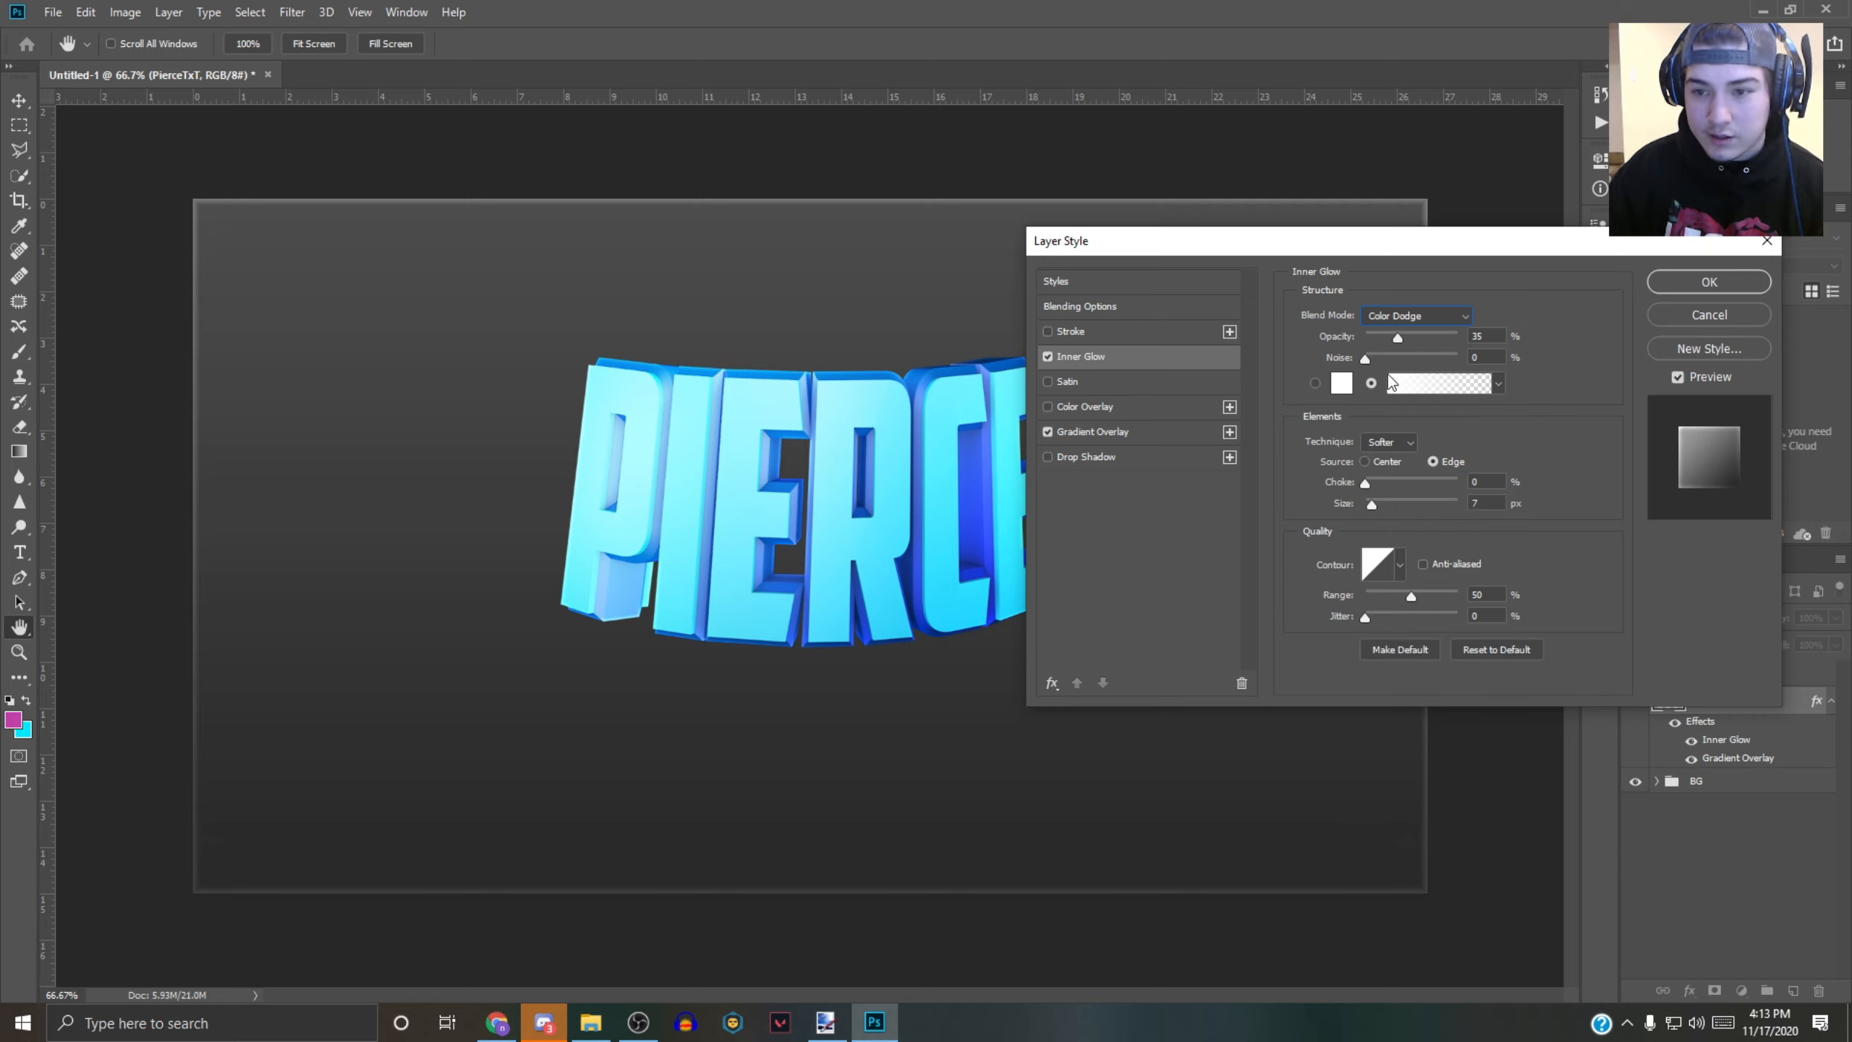
pyautogui.moveTo(1399, 338); pyautogui.dragTo(1426, 340)
pyautogui.moveTo(1373, 503); pyautogui.dragTo(1377, 505)
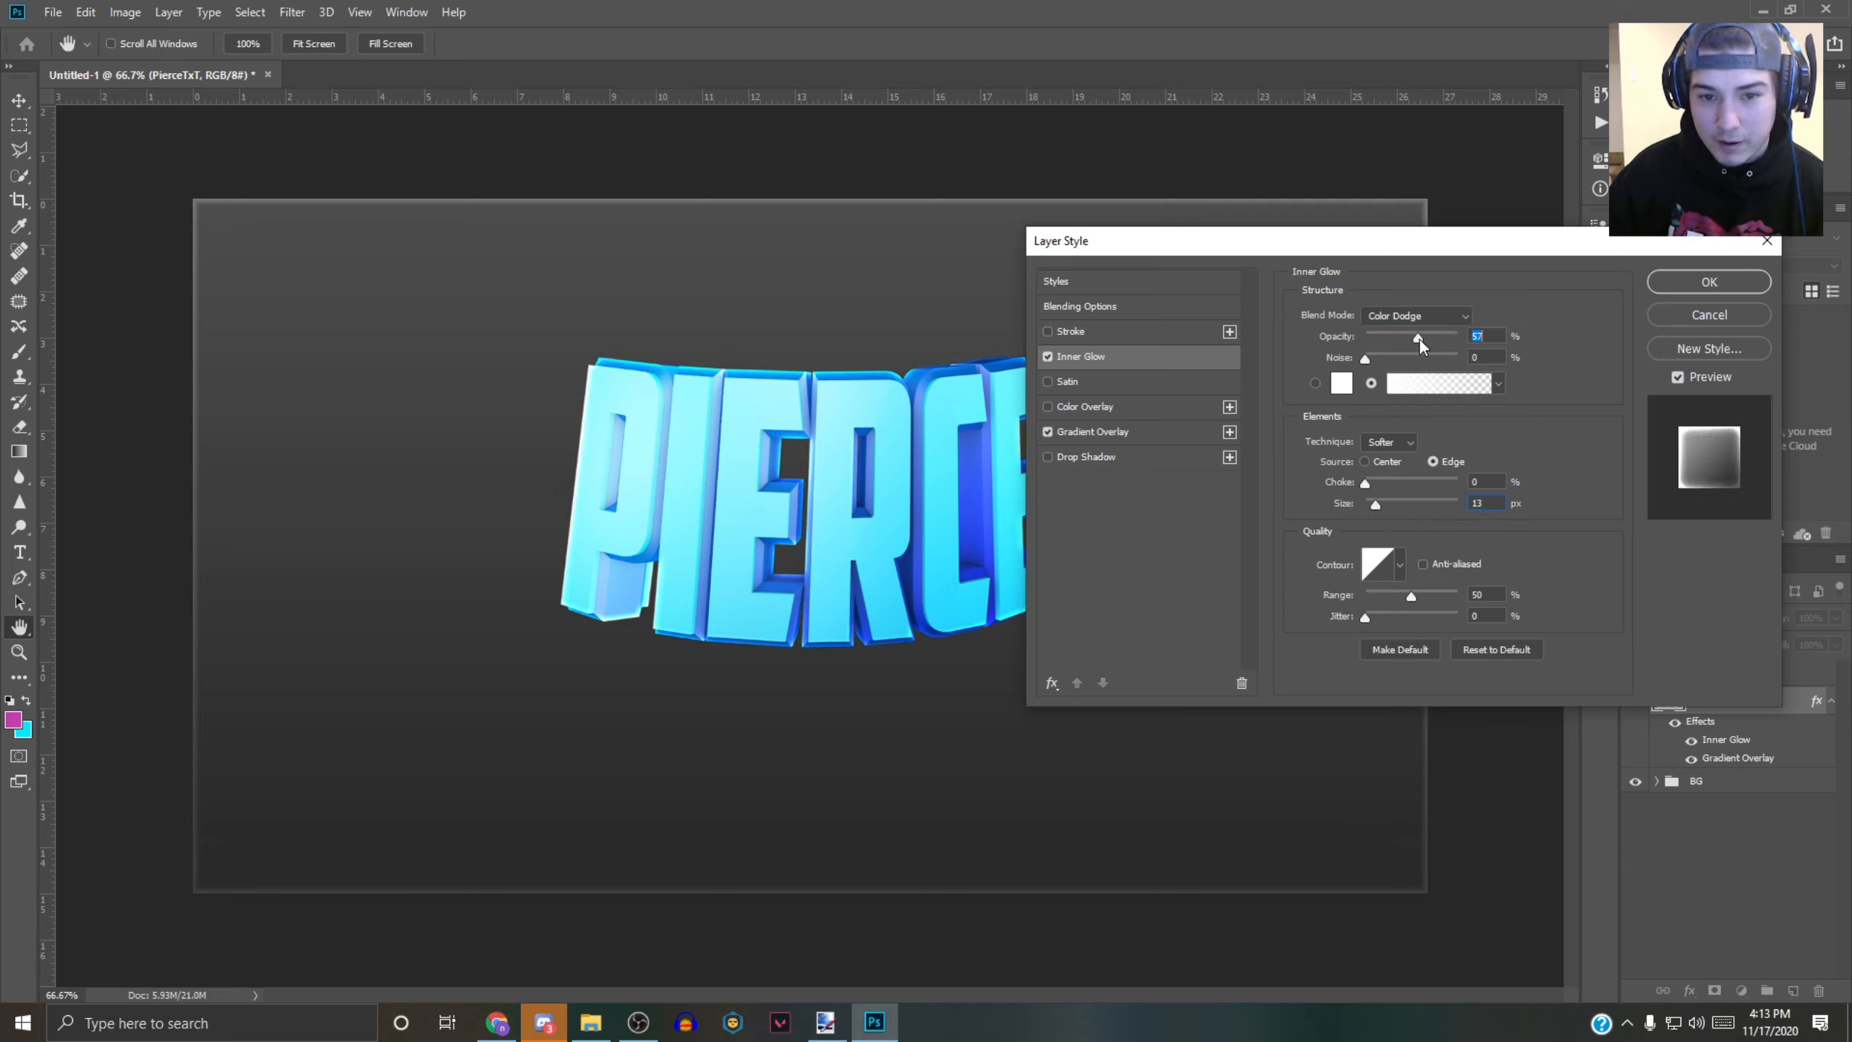
pyautogui.moveTo(1416, 338); pyautogui.dragTo(1414, 339)
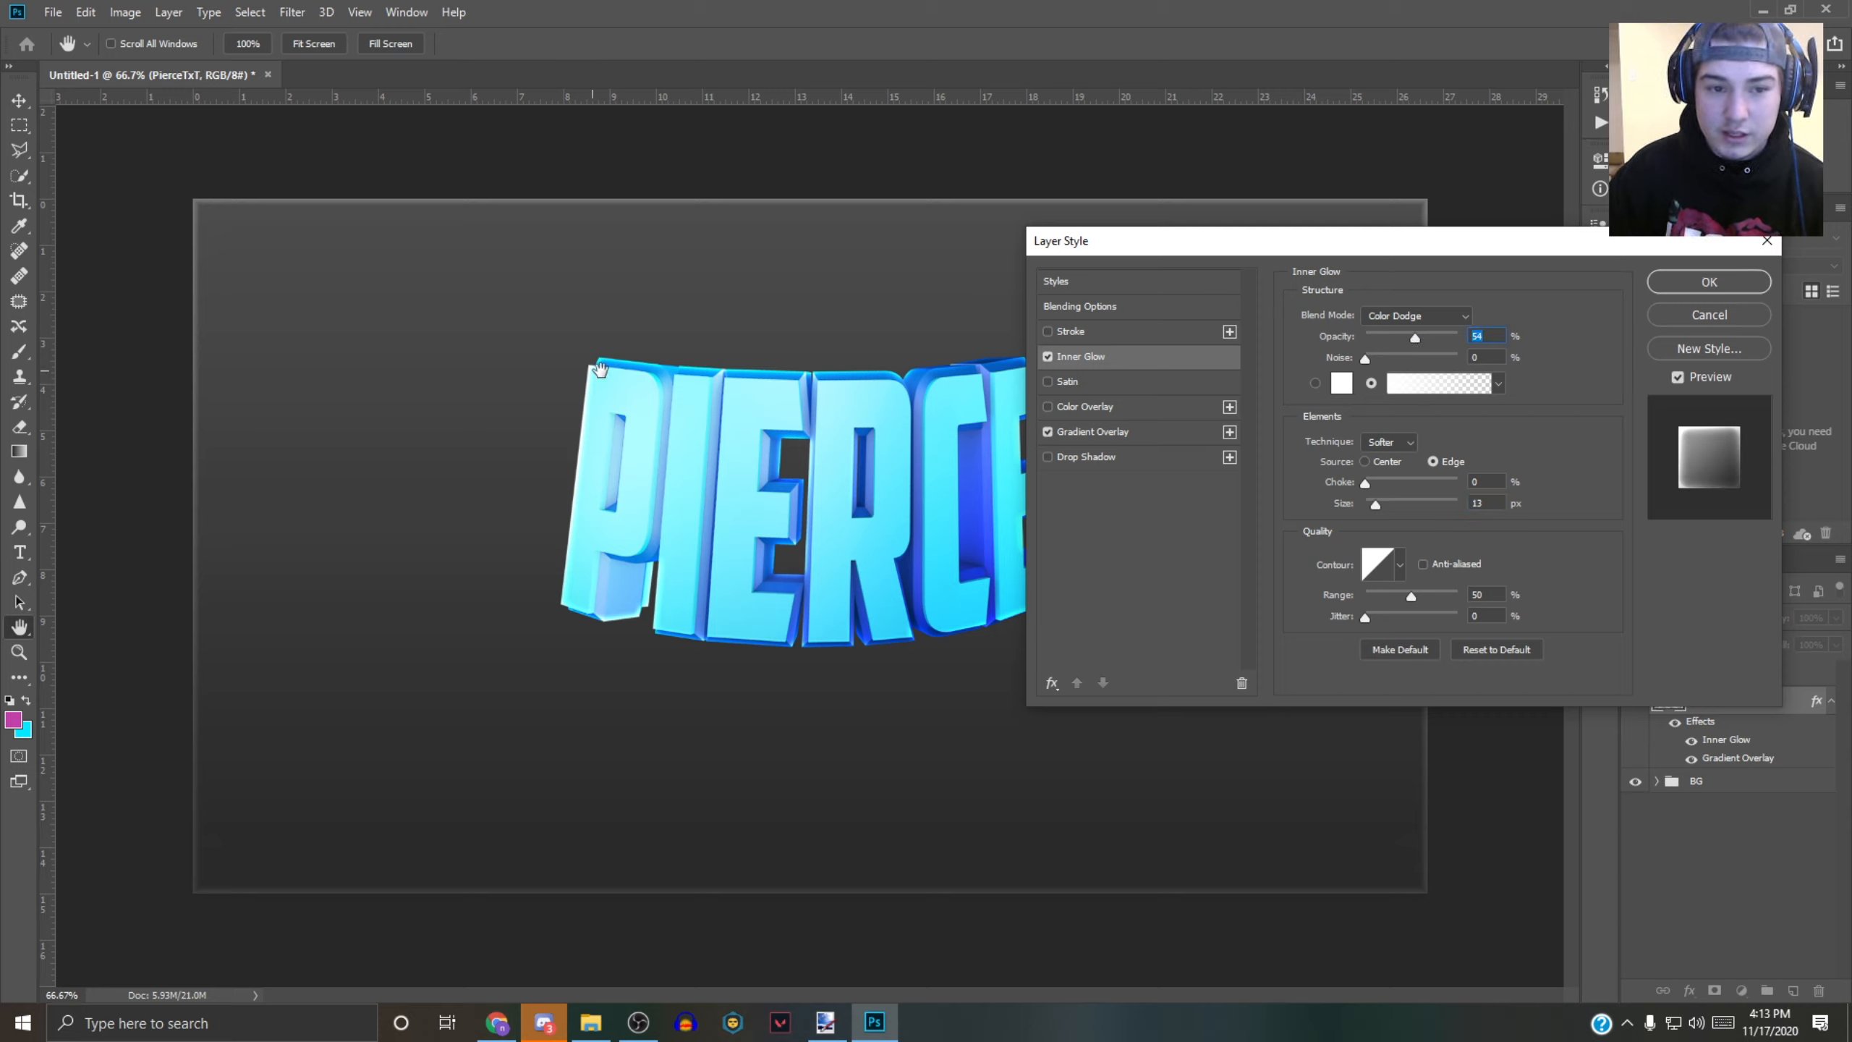
# - Check the Inner Glow and Gradient Overlay across the whole 3D text and apply the layer style
pyautogui.moveTo(1171, 244); pyautogui.dragTo(1290, 245)
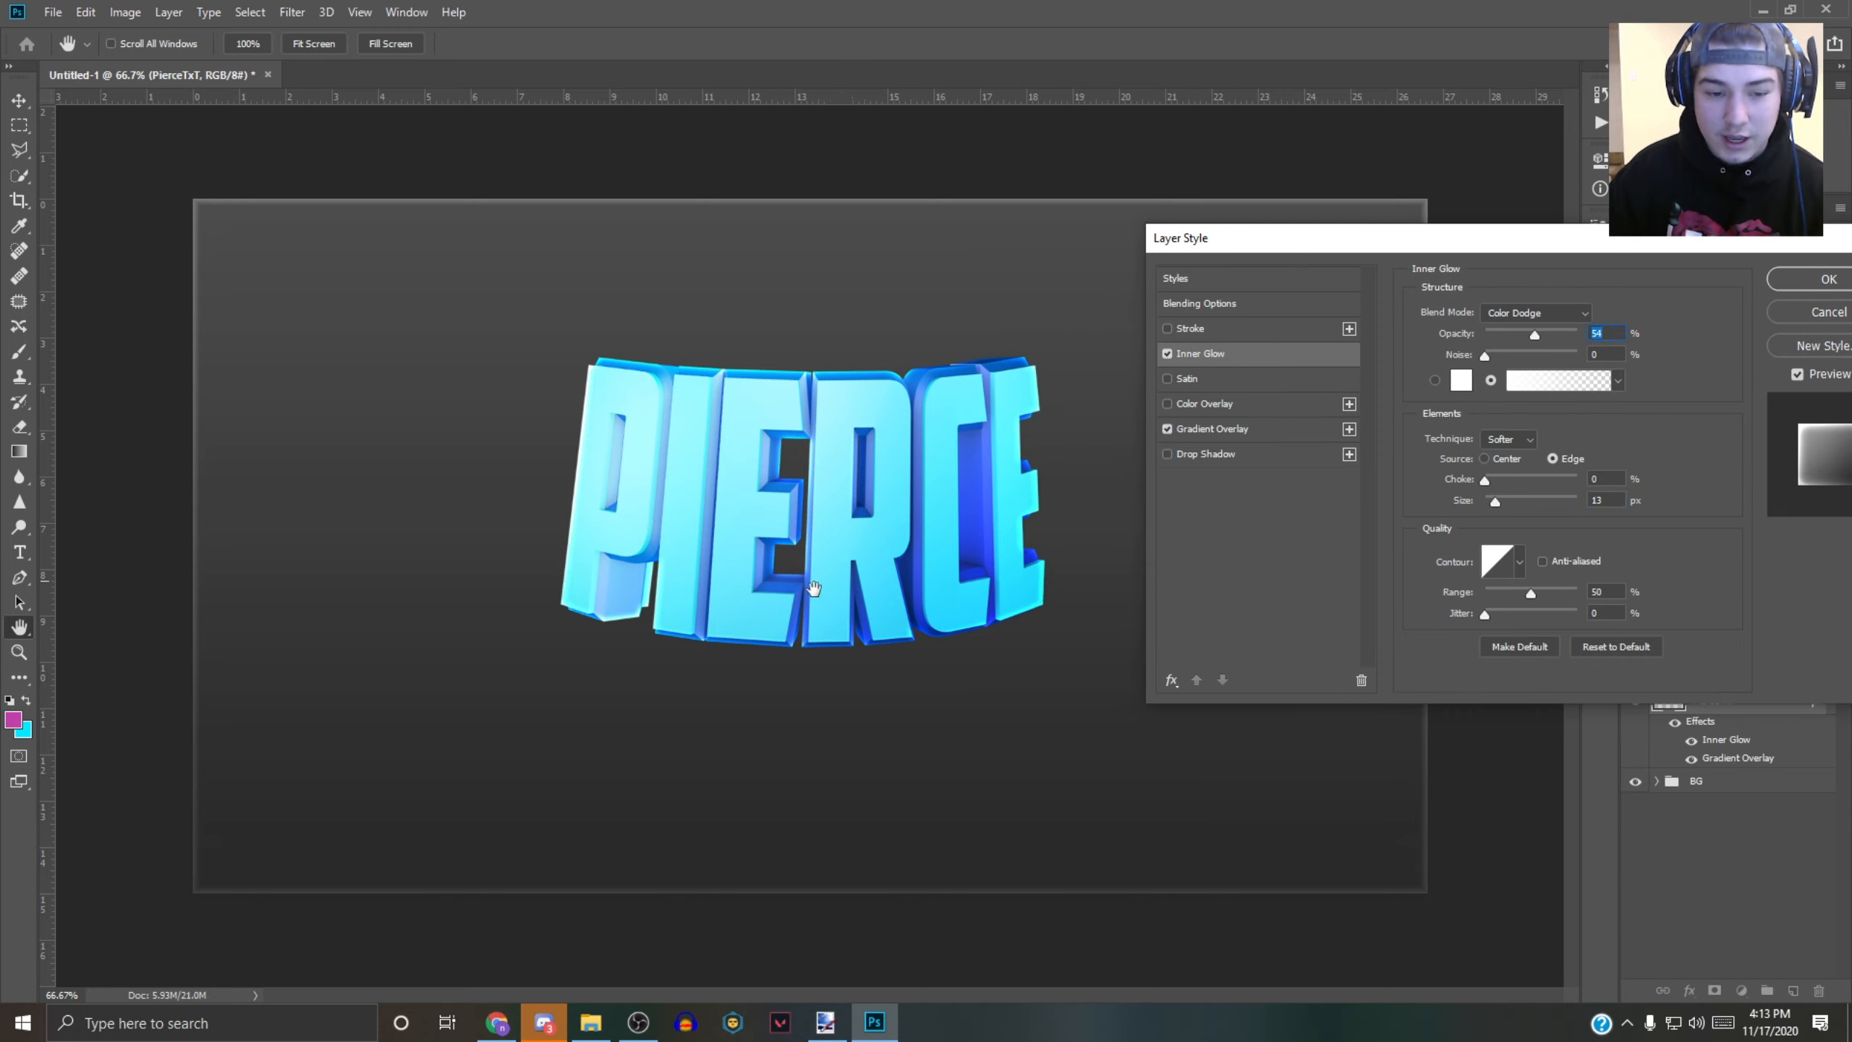
pyautogui.moveTo(1513, 245); pyautogui.dragTo(1401, 227)
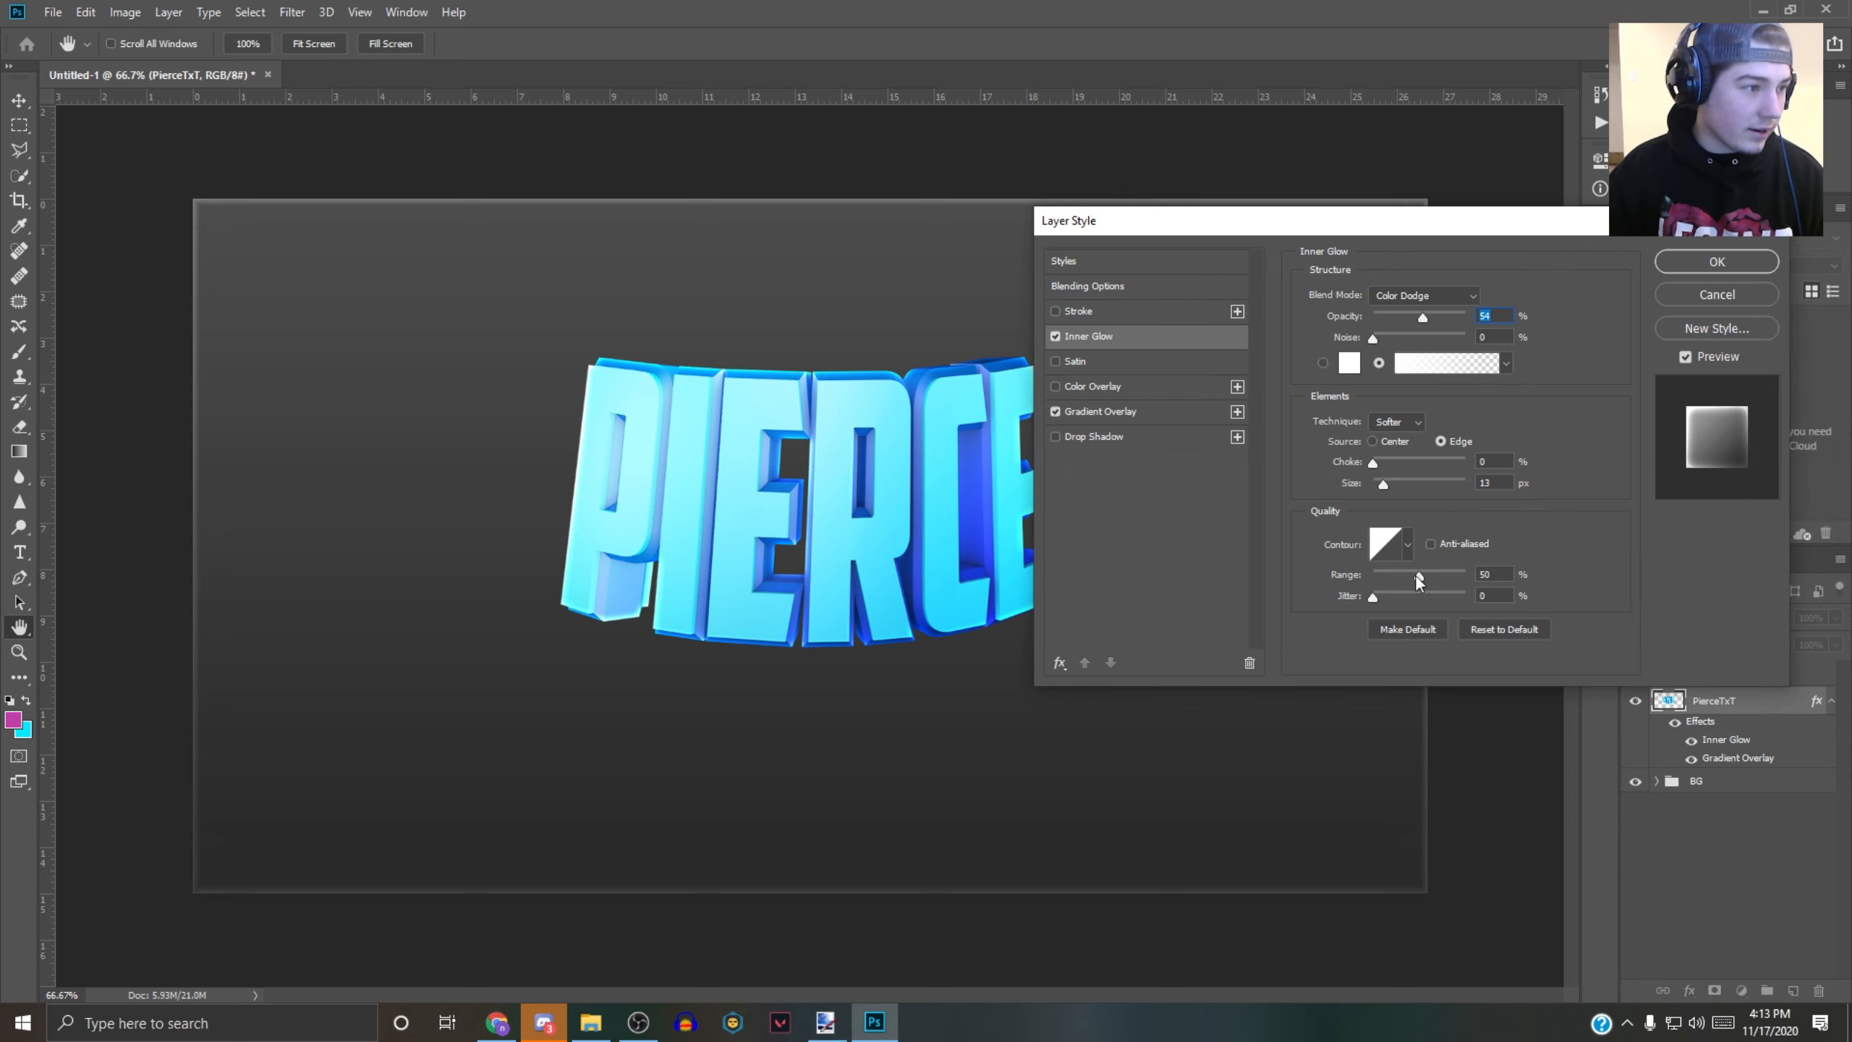
pyautogui.moveTo(1426, 221); pyautogui.dragTo(829, 214)
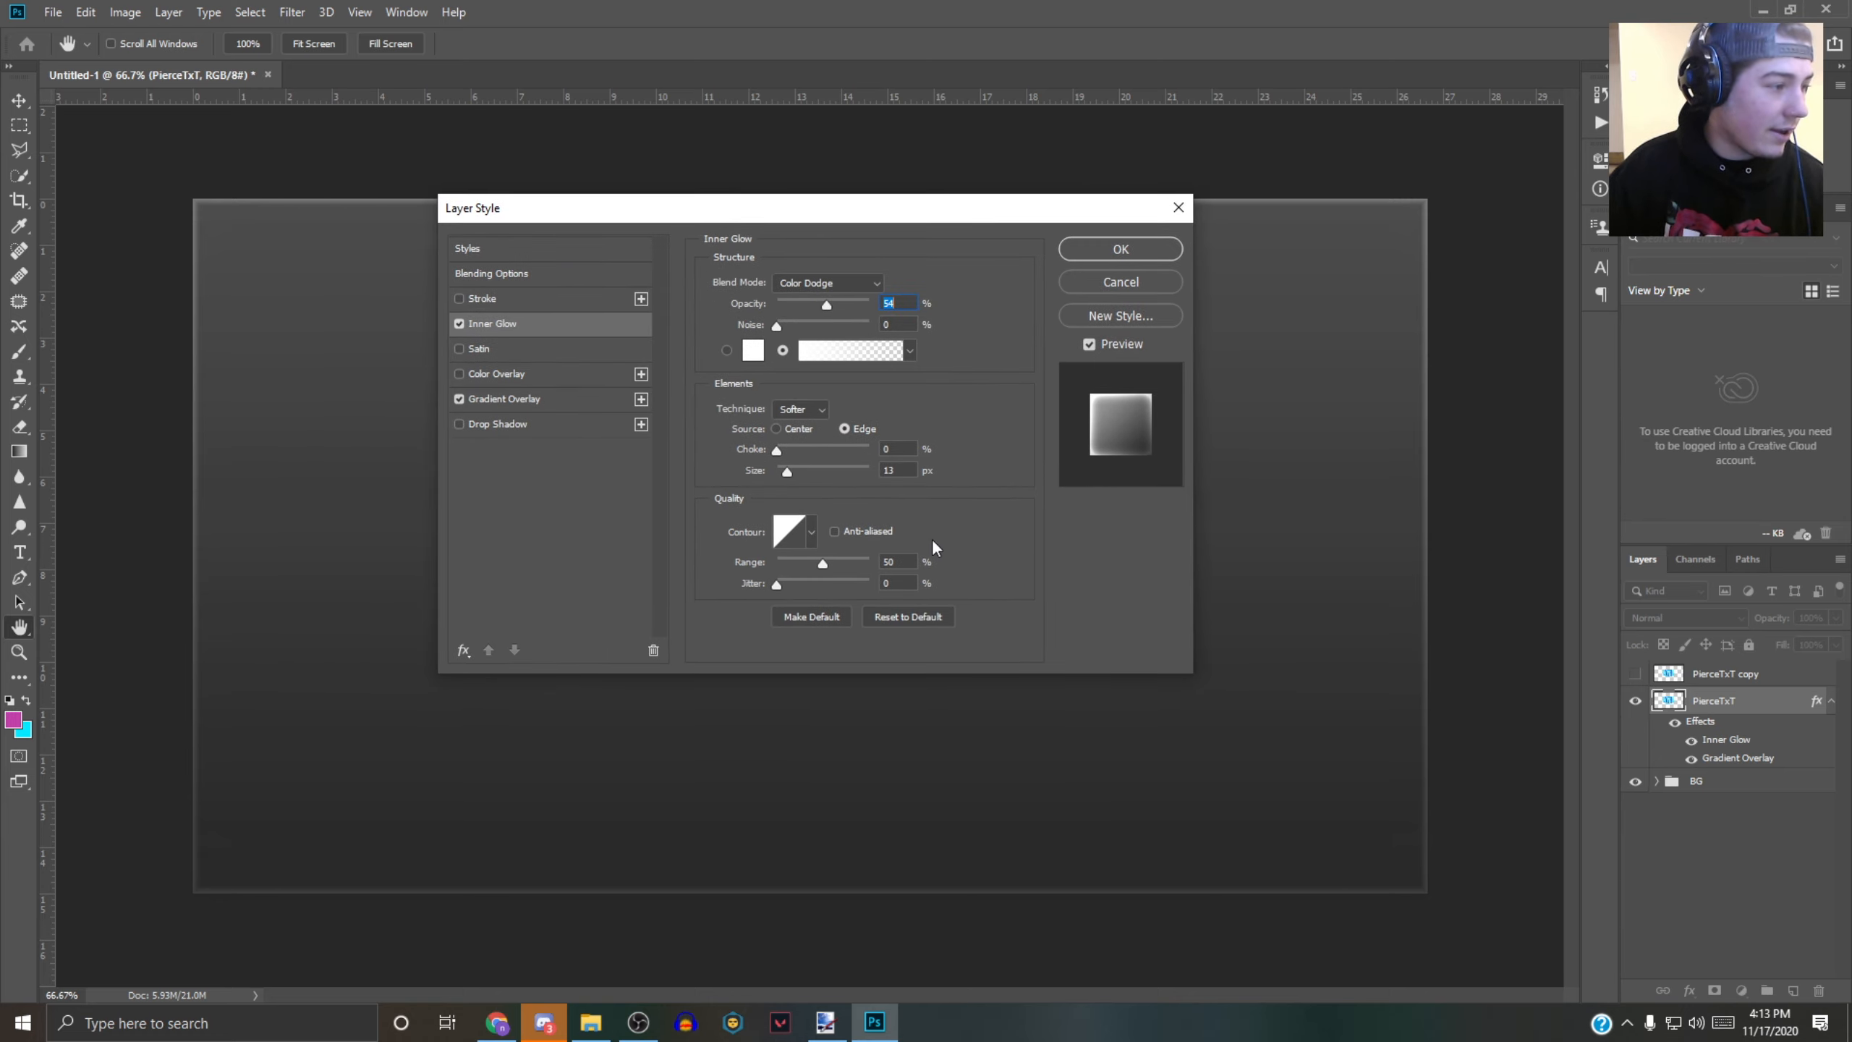
pyautogui.moveTo(937, 214); pyautogui.dragTo(1457, 187)
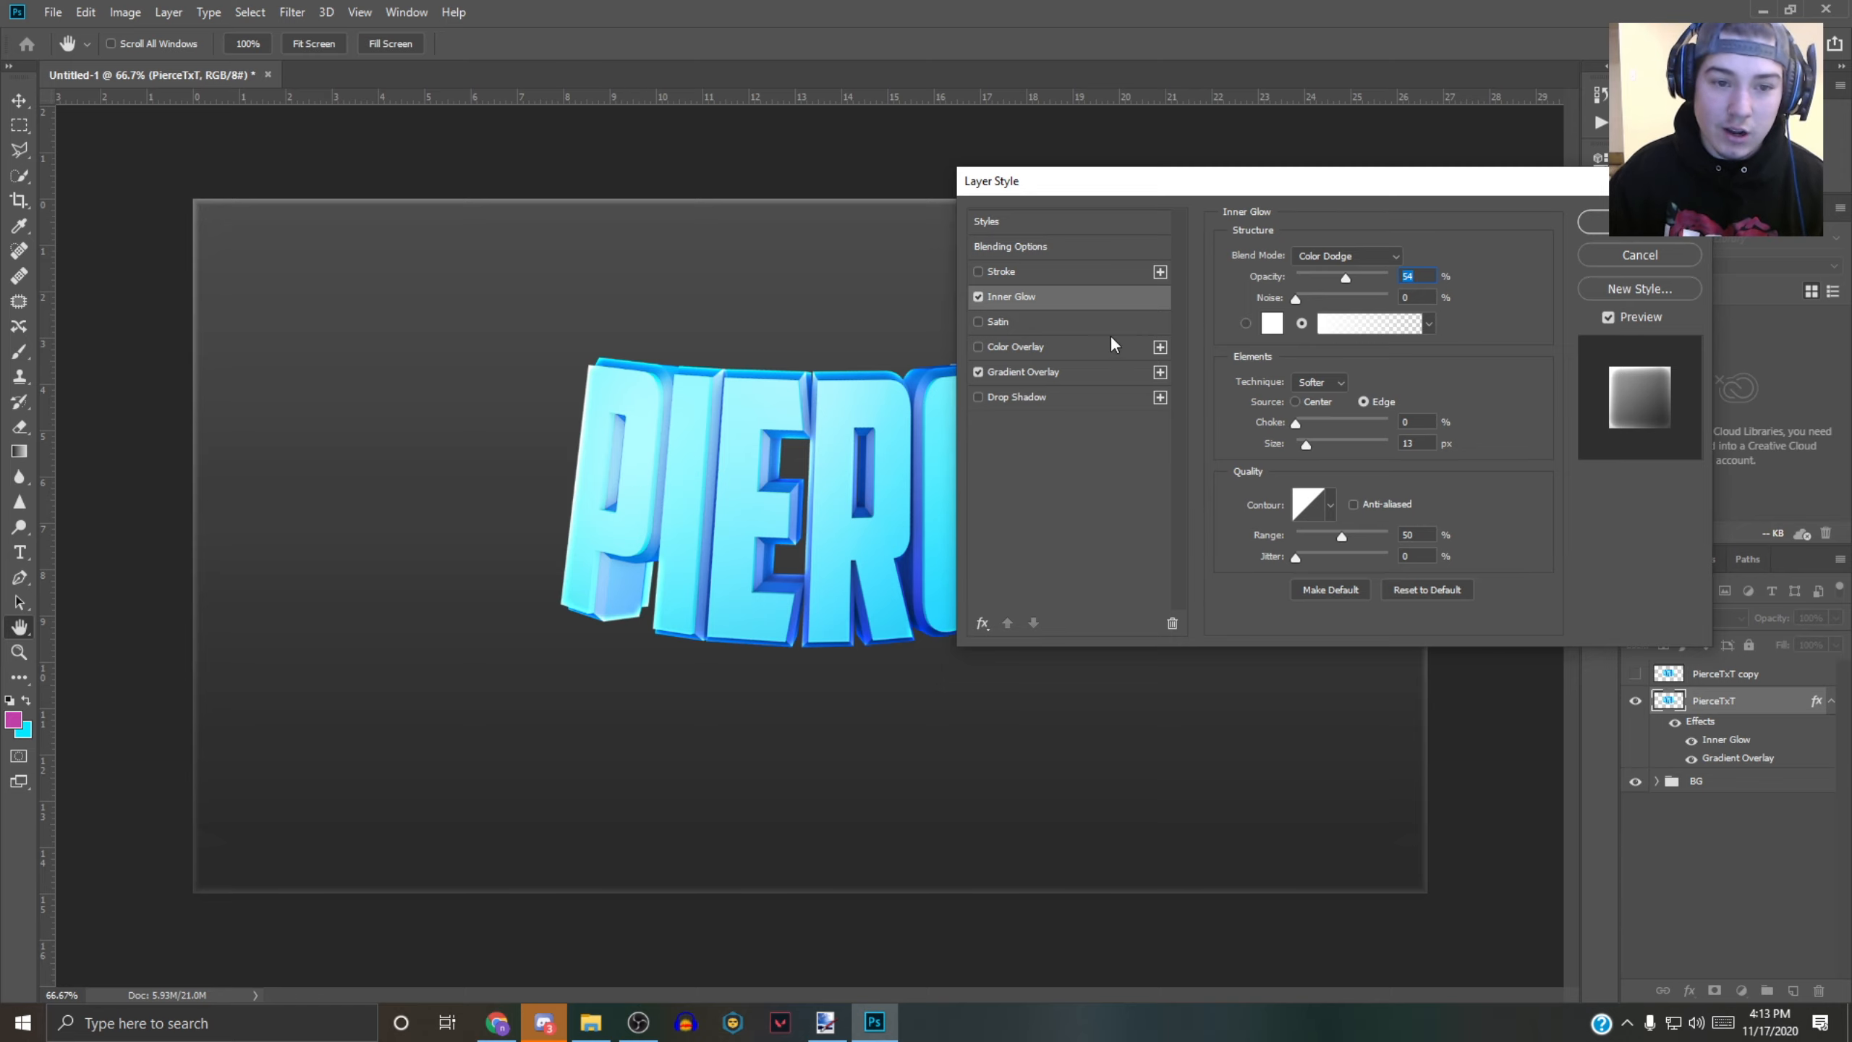
pyautogui.moveTo(1361, 186); pyautogui.dragTo(1543, 211)
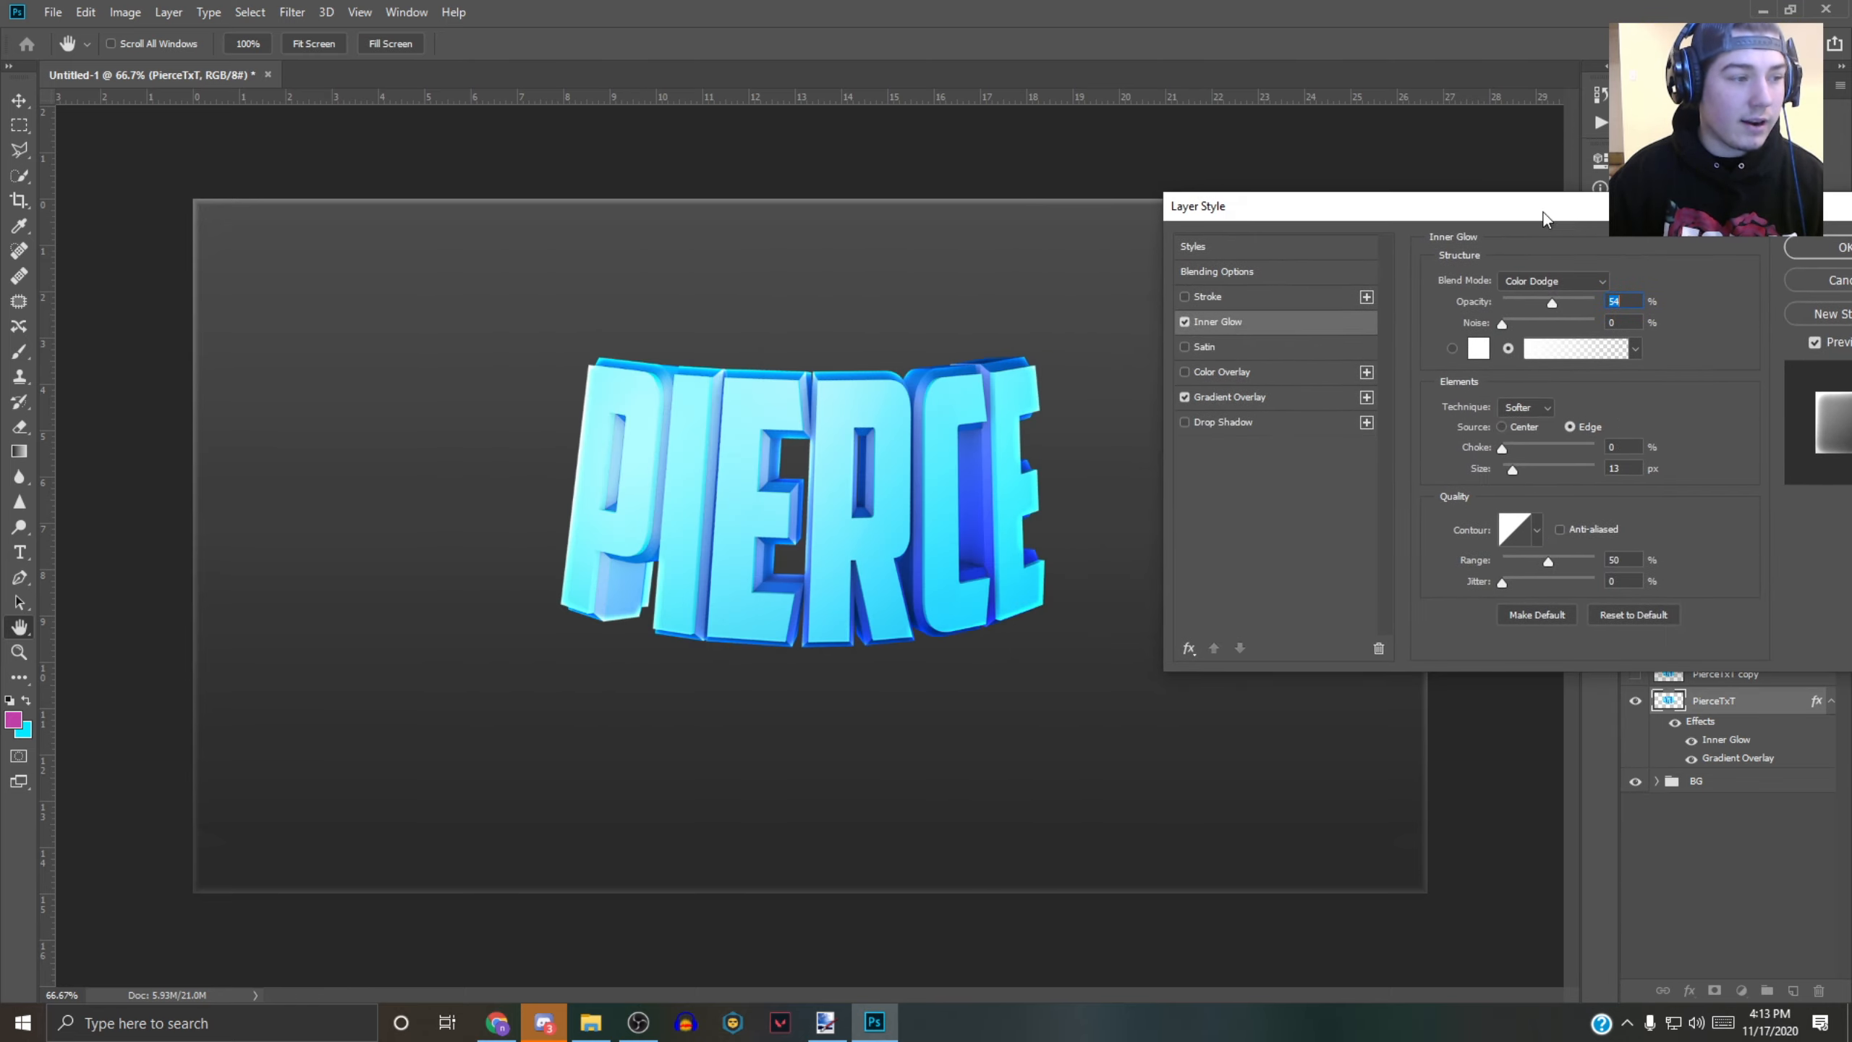
pyautogui.click(1812, 249)
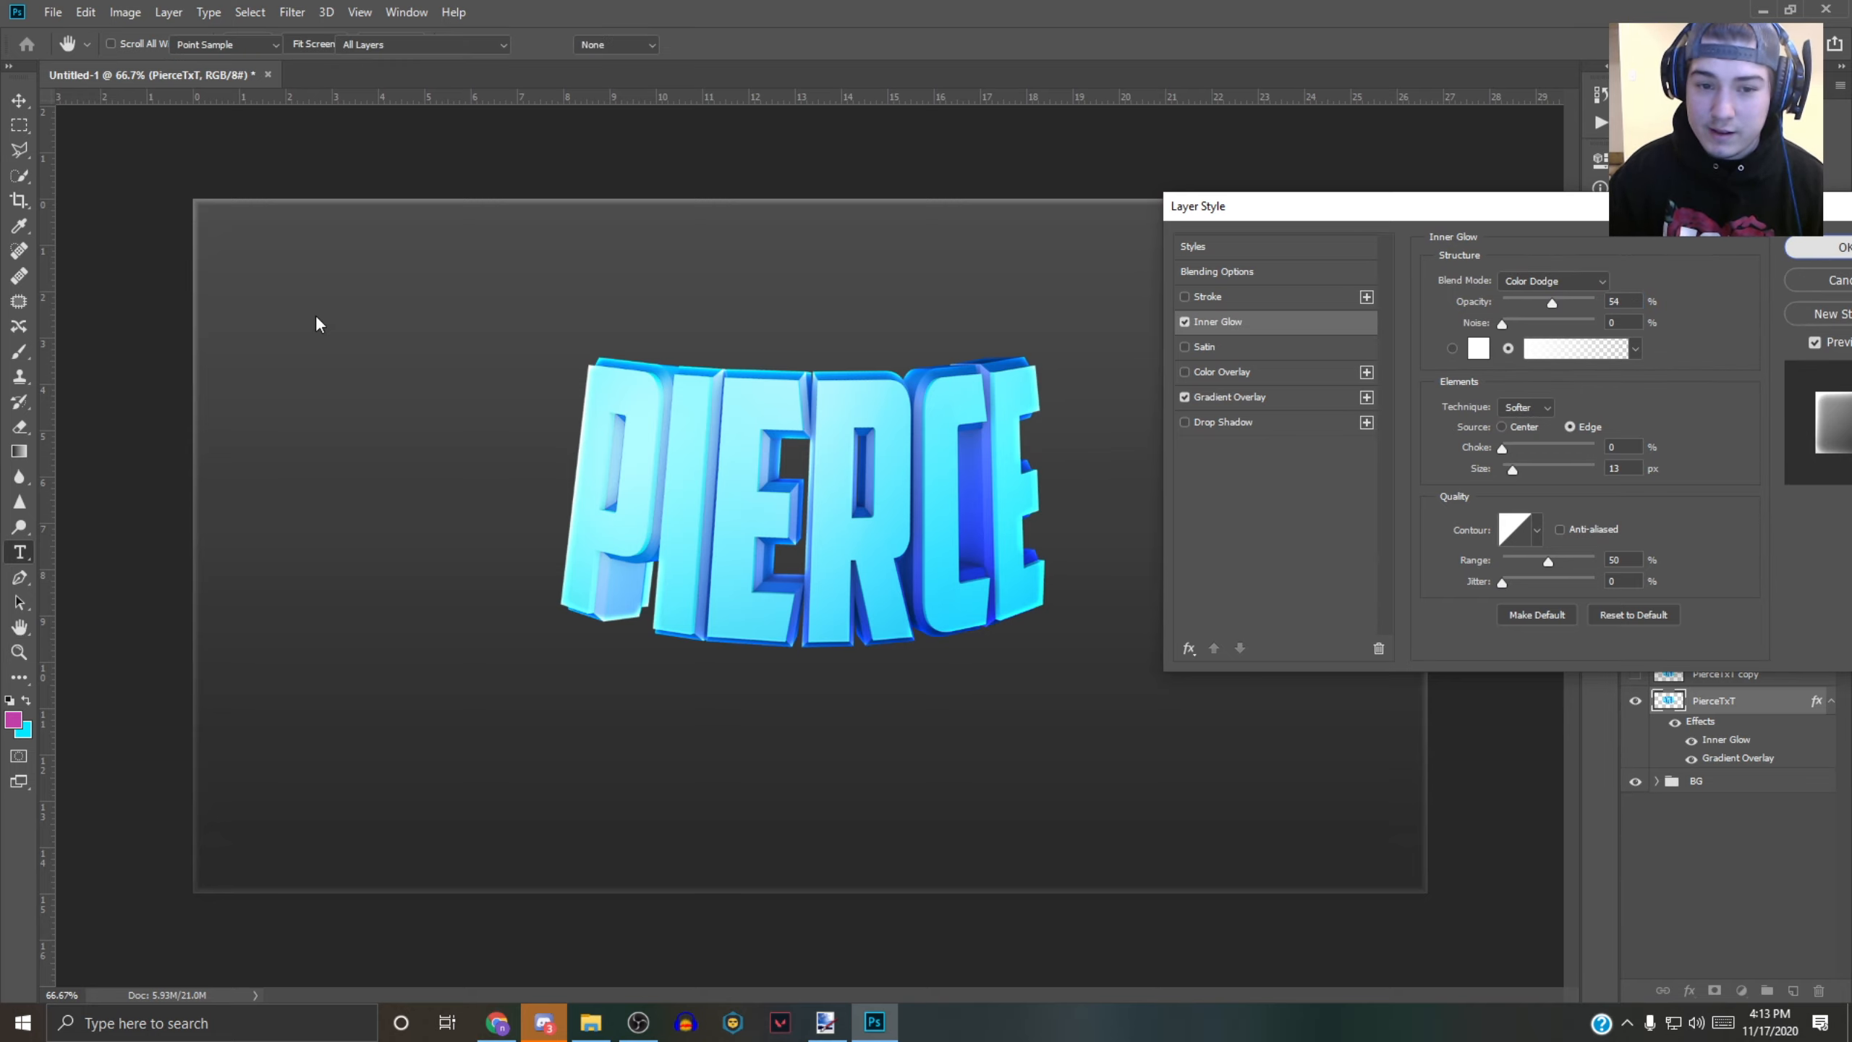
# - Show the duplicate 3D text layer and apply the Glowing Edges filter to it
pyautogui.click(1636, 673)
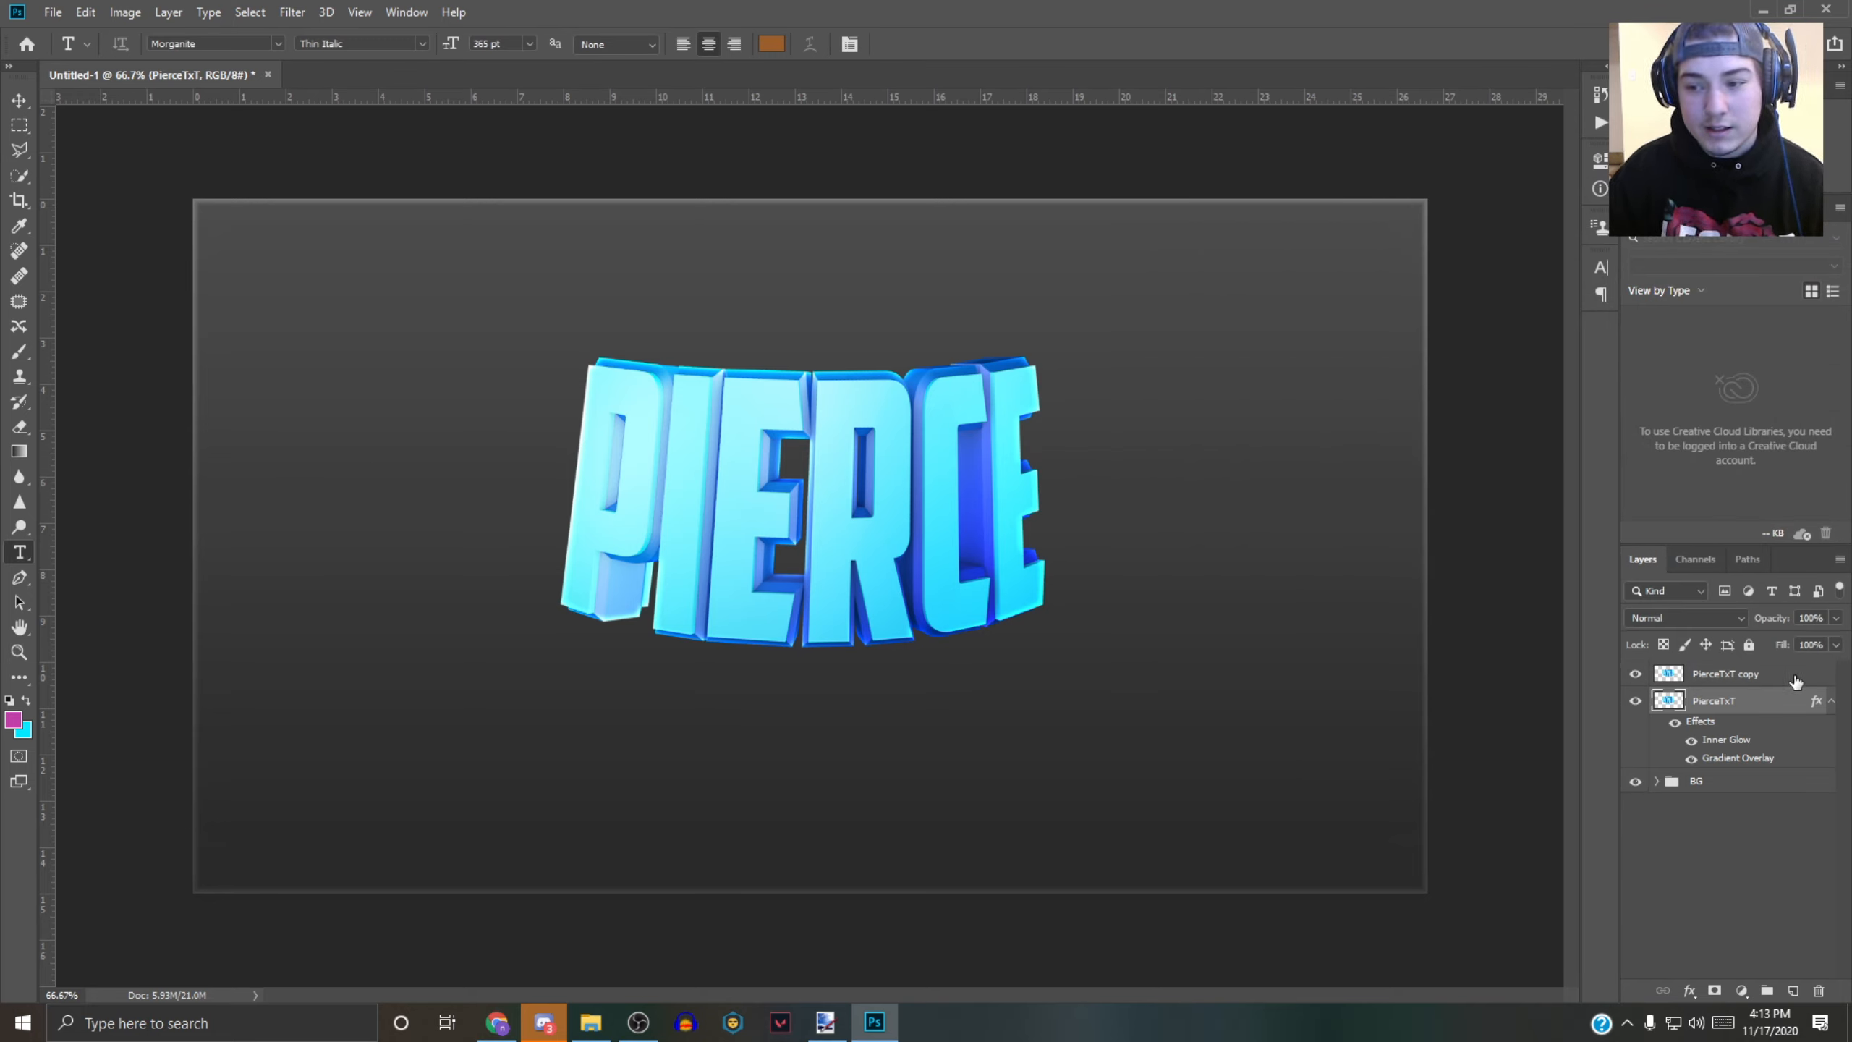
pyautogui.click(1728, 673)
pyautogui.click(291, 12)
pyautogui.click(350, 89)
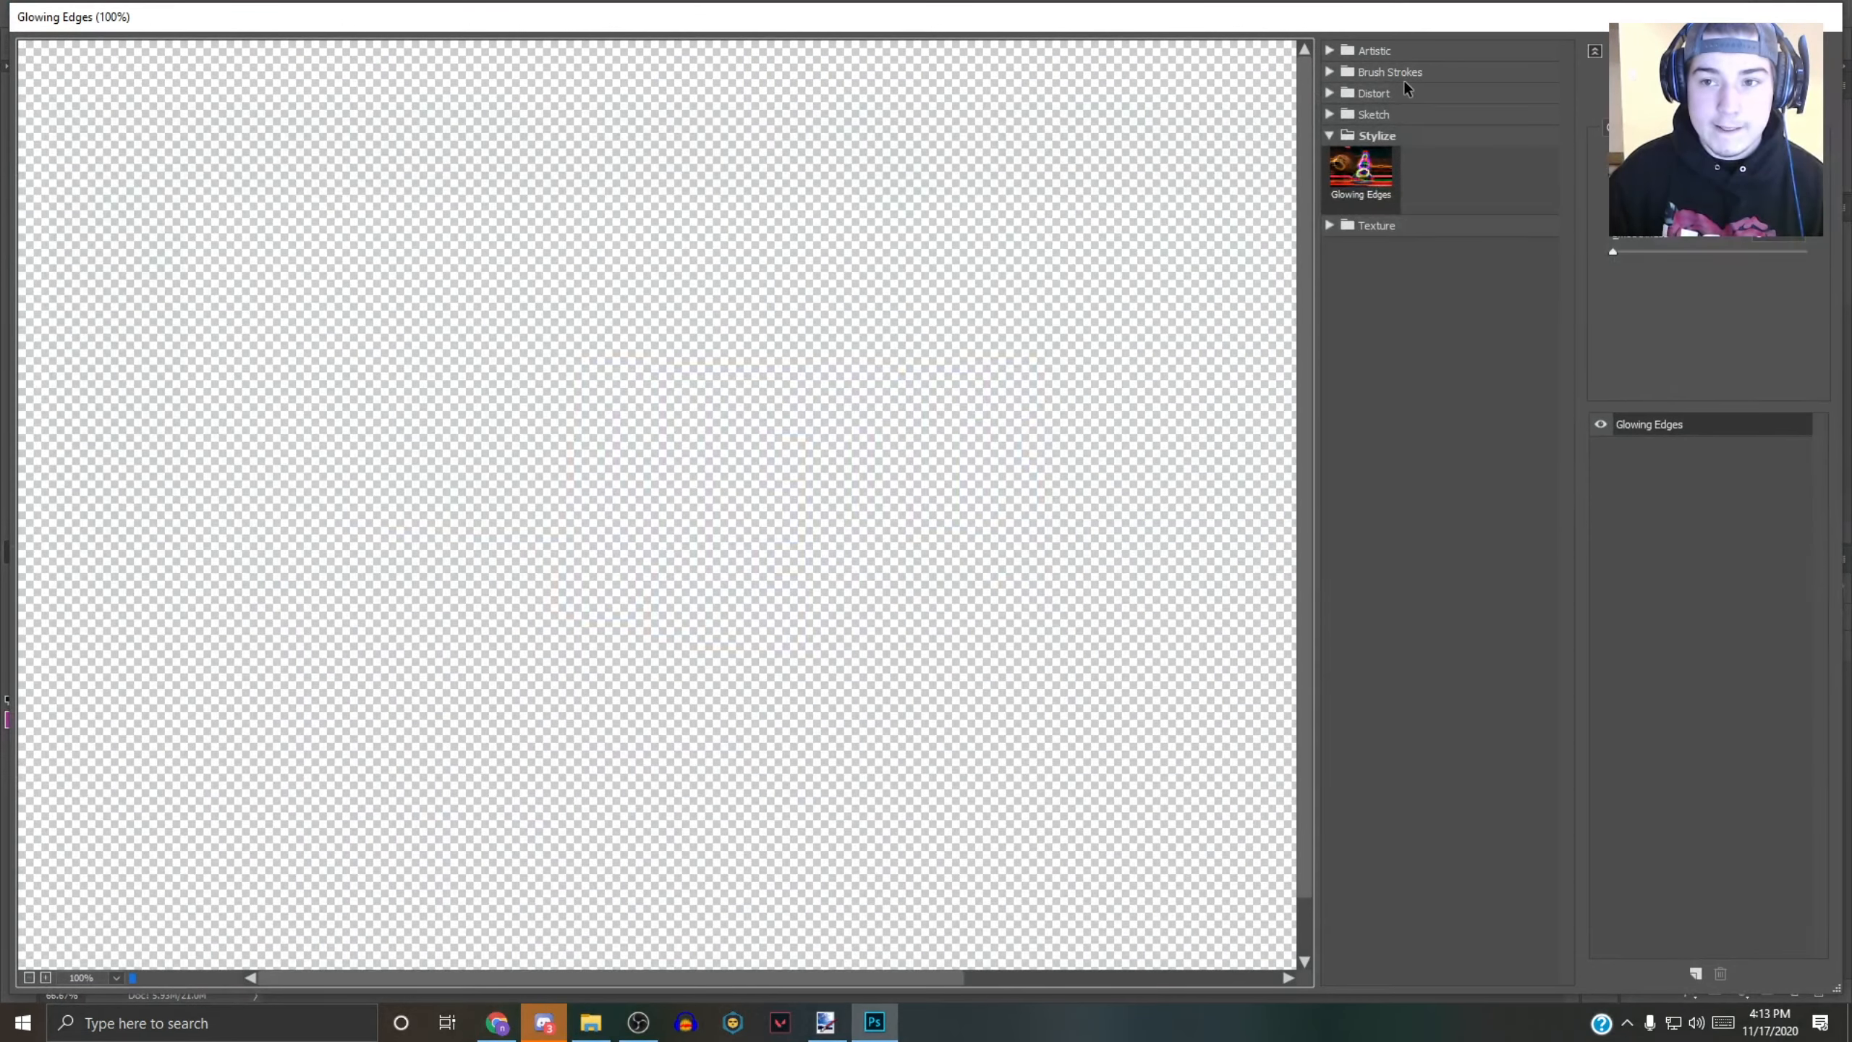
pyautogui.click(1716, 51)
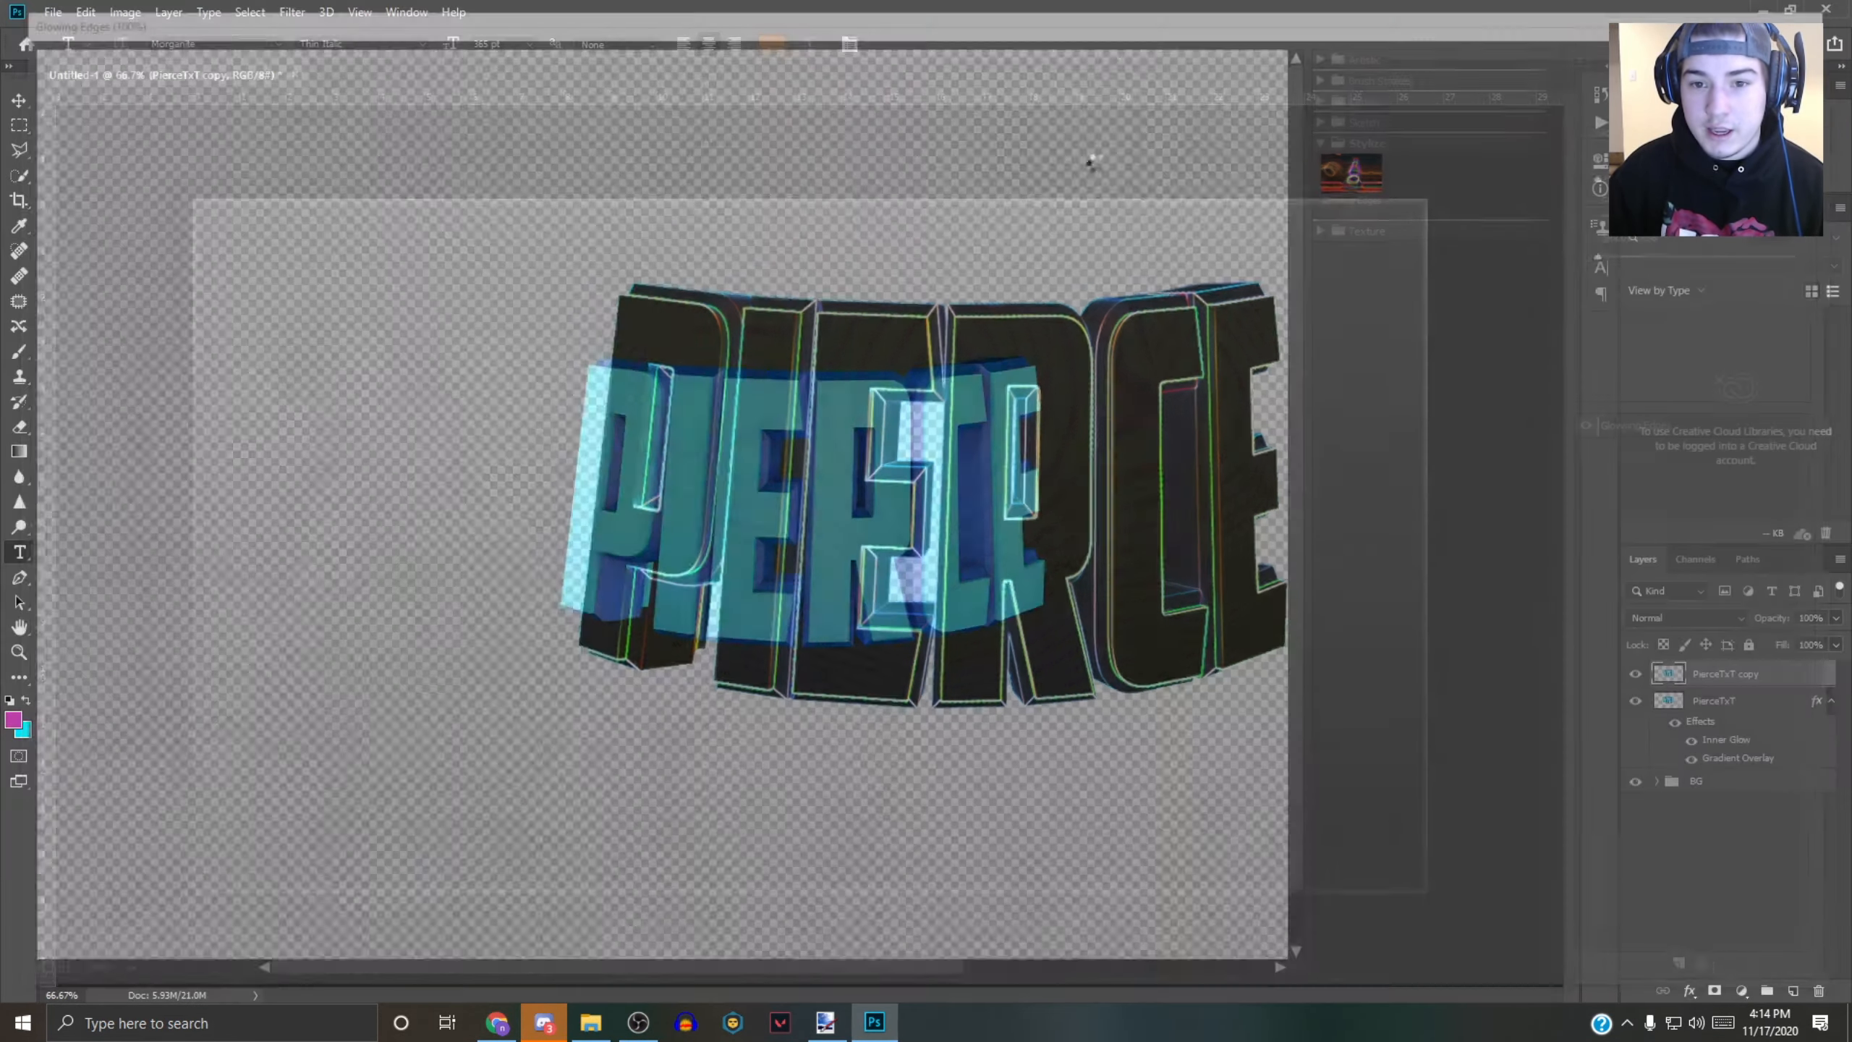
# - Blend the glowing-edges copy with Lighter Color at 60% opacity and deselect the layer
pyautogui.click(1680, 617)
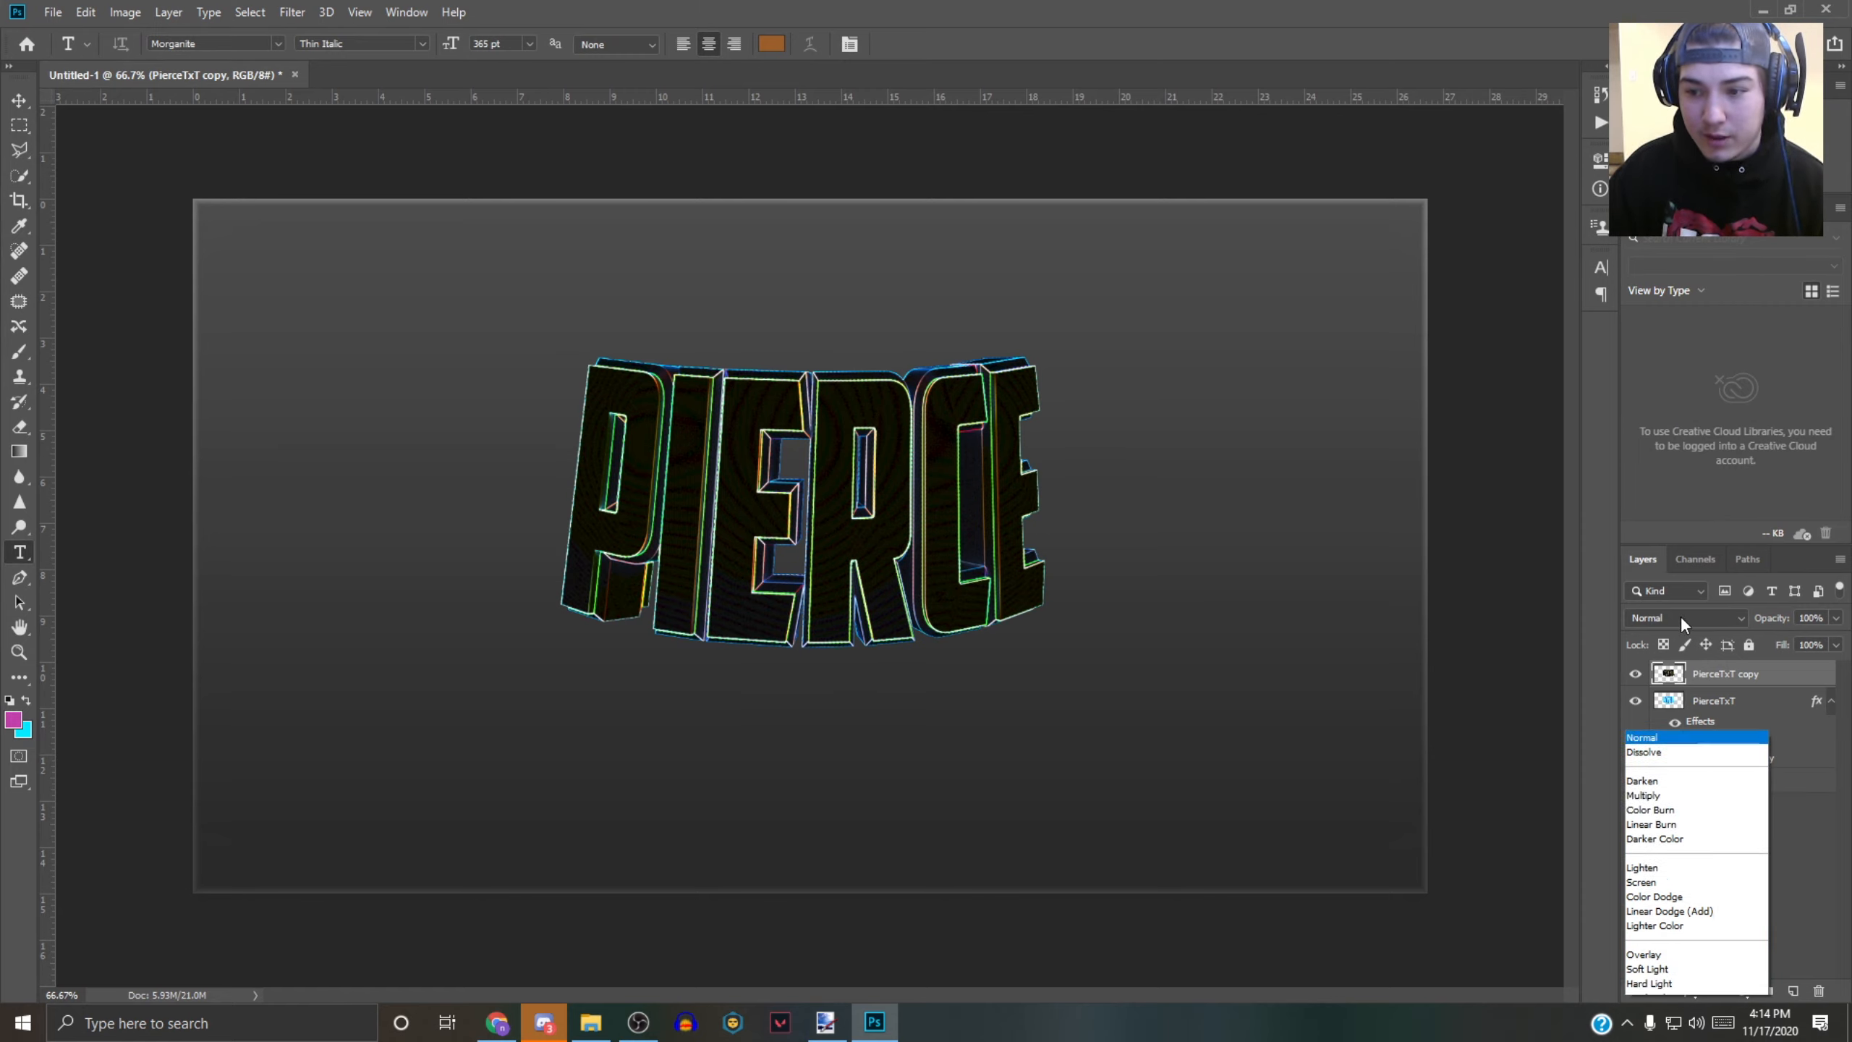
pyautogui.click(1657, 726)
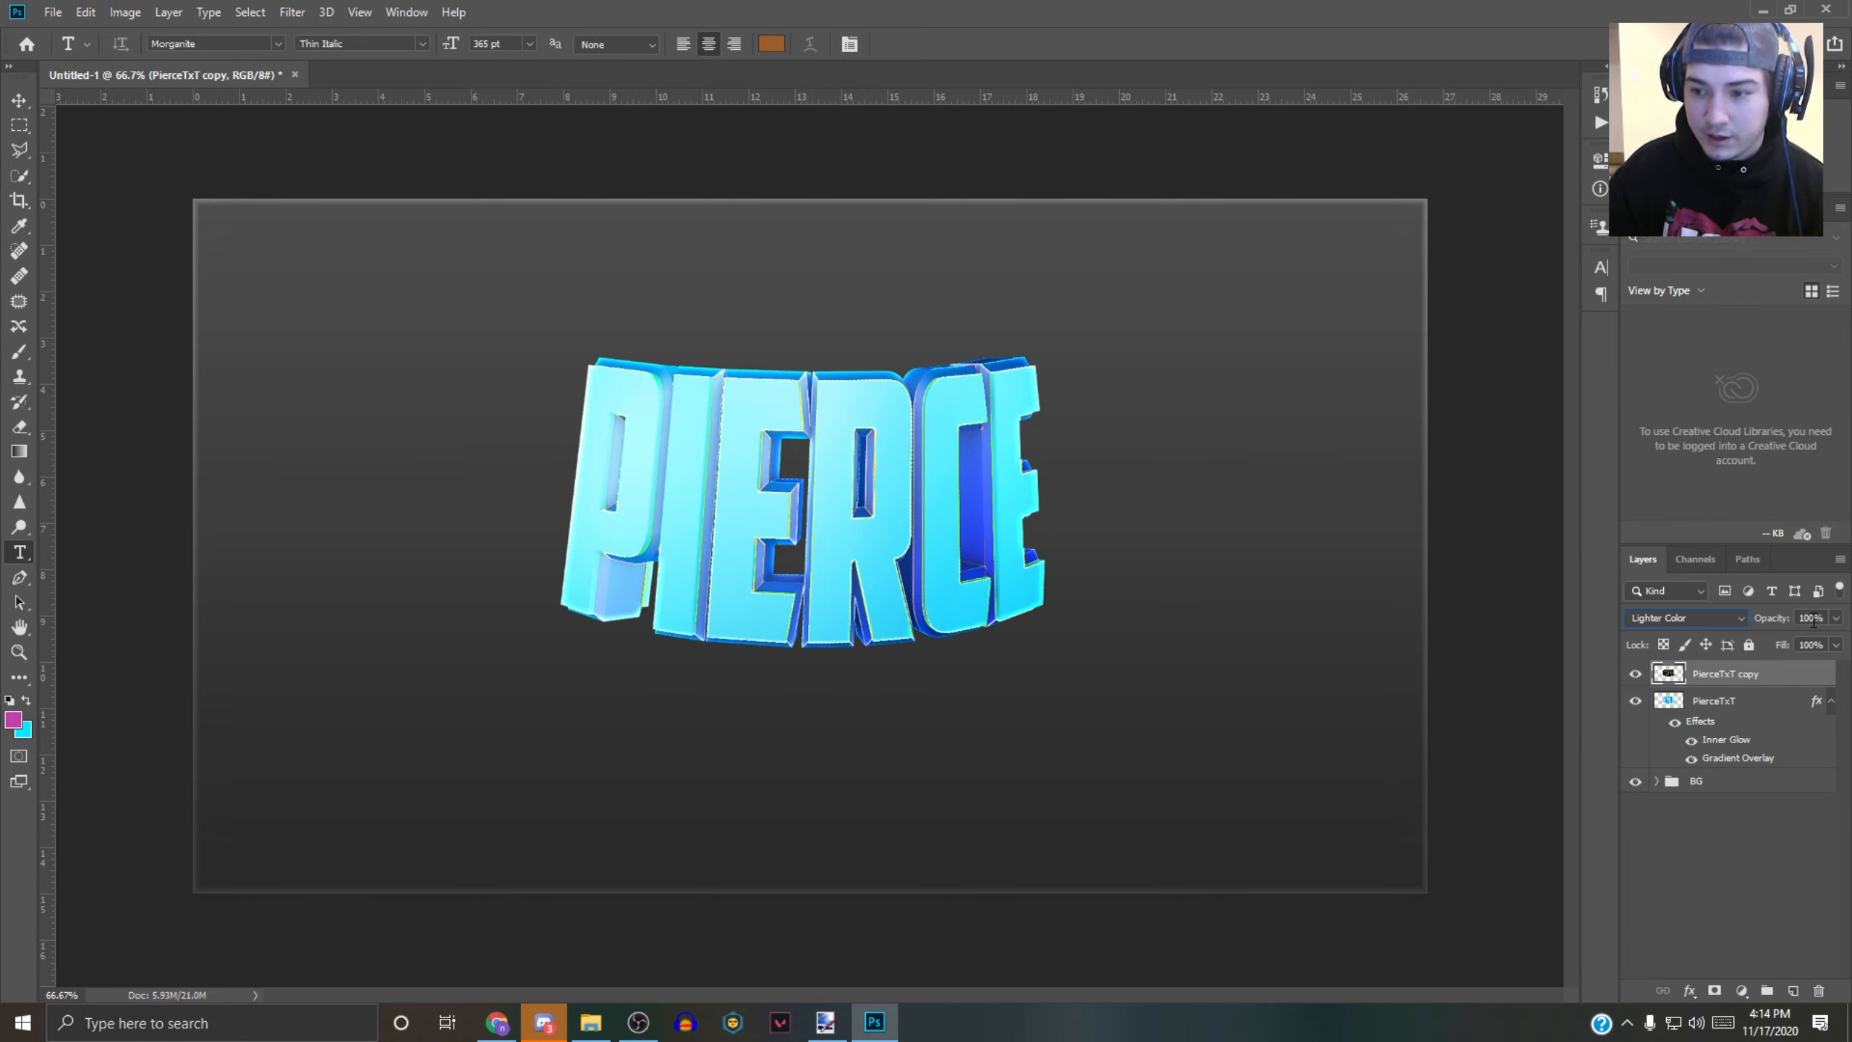
pyautogui.write('60')
pyautogui.click(1703, 886)
pyautogui.click(1702, 883)
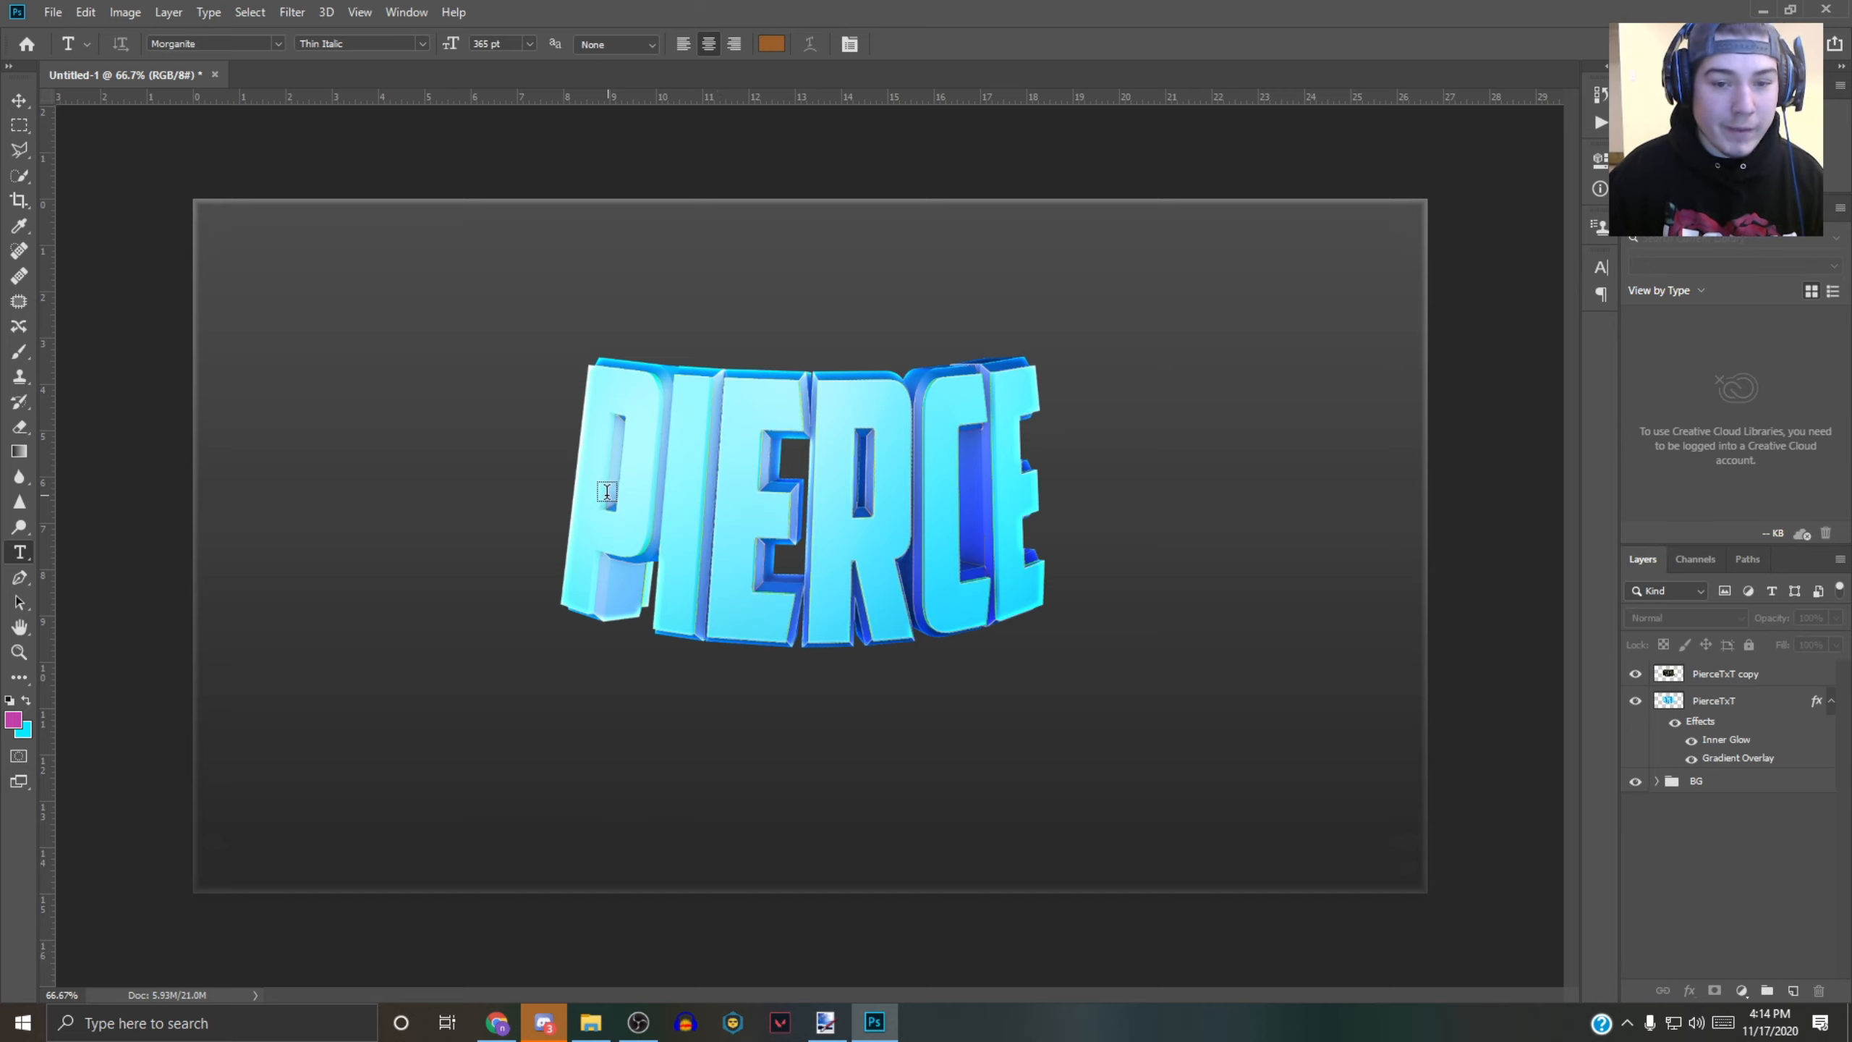
# - Compare the 3D text with and without the glowing-edges copy by hiding it and showing it again
pyautogui.click(1636, 674)
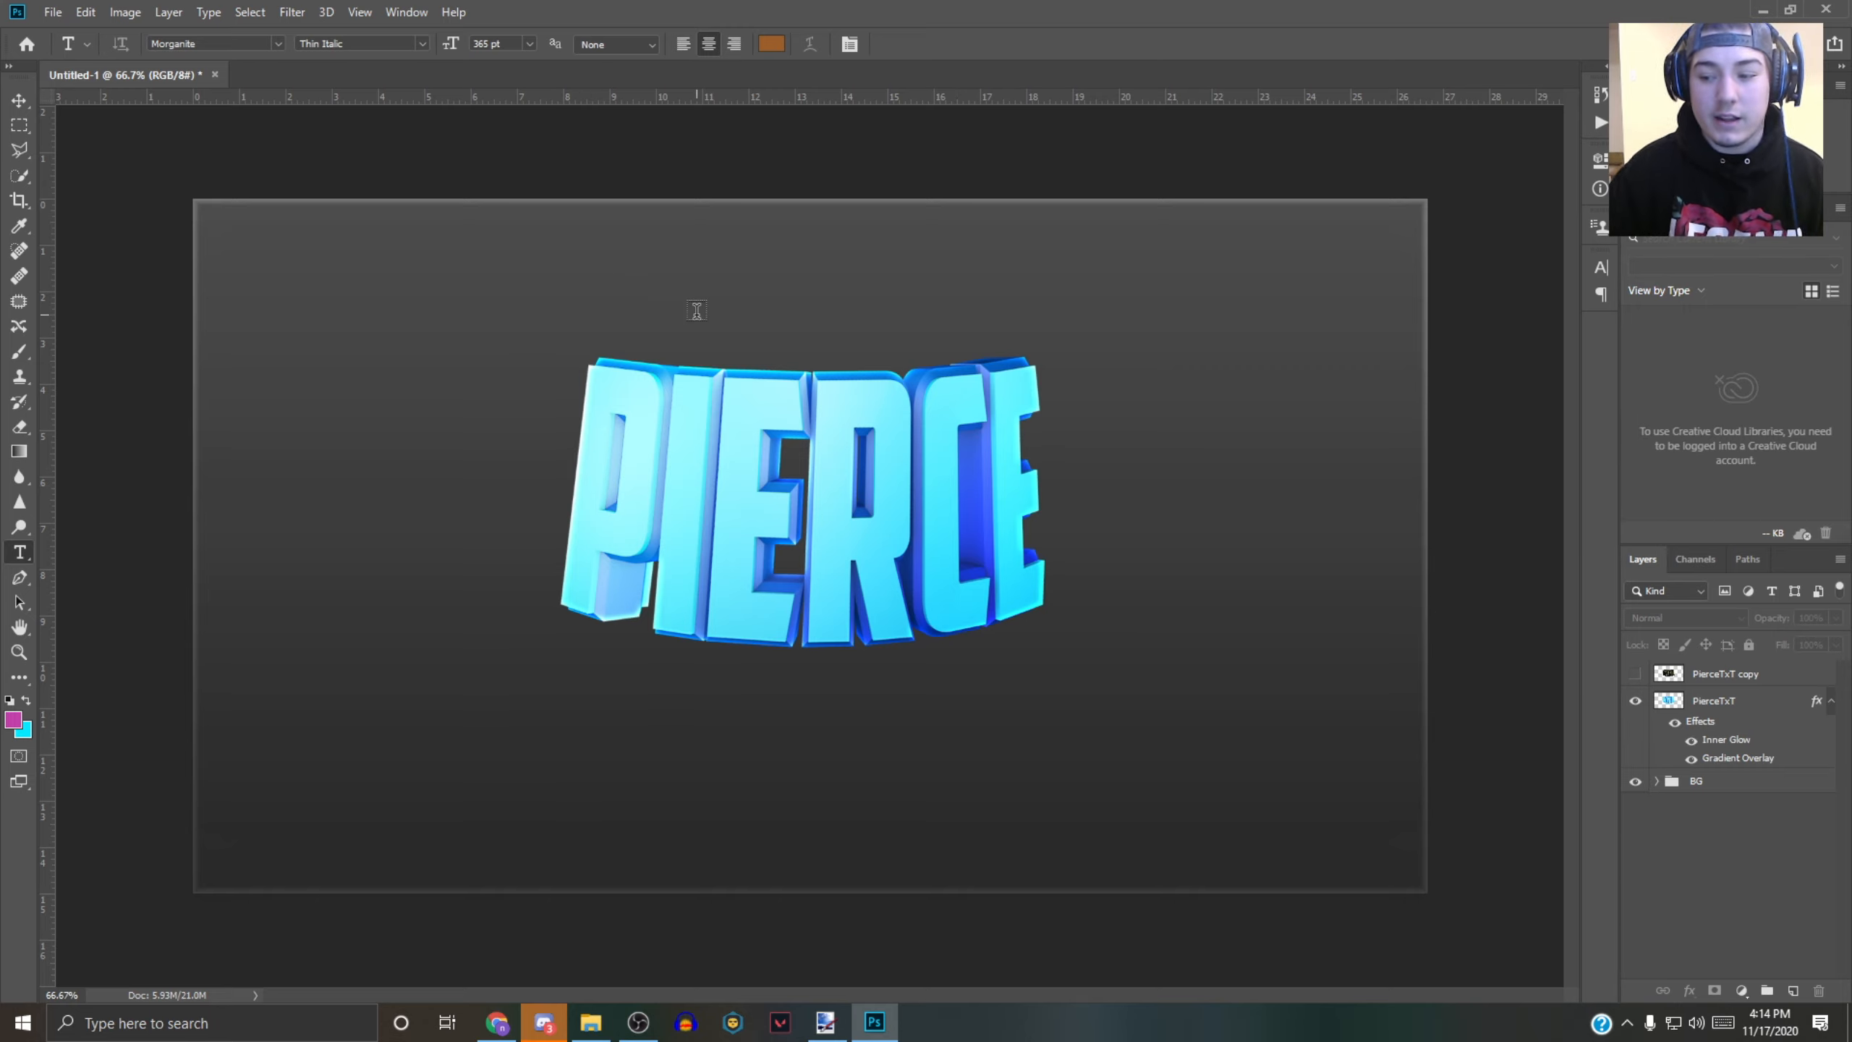
pyautogui.click(1637, 674)
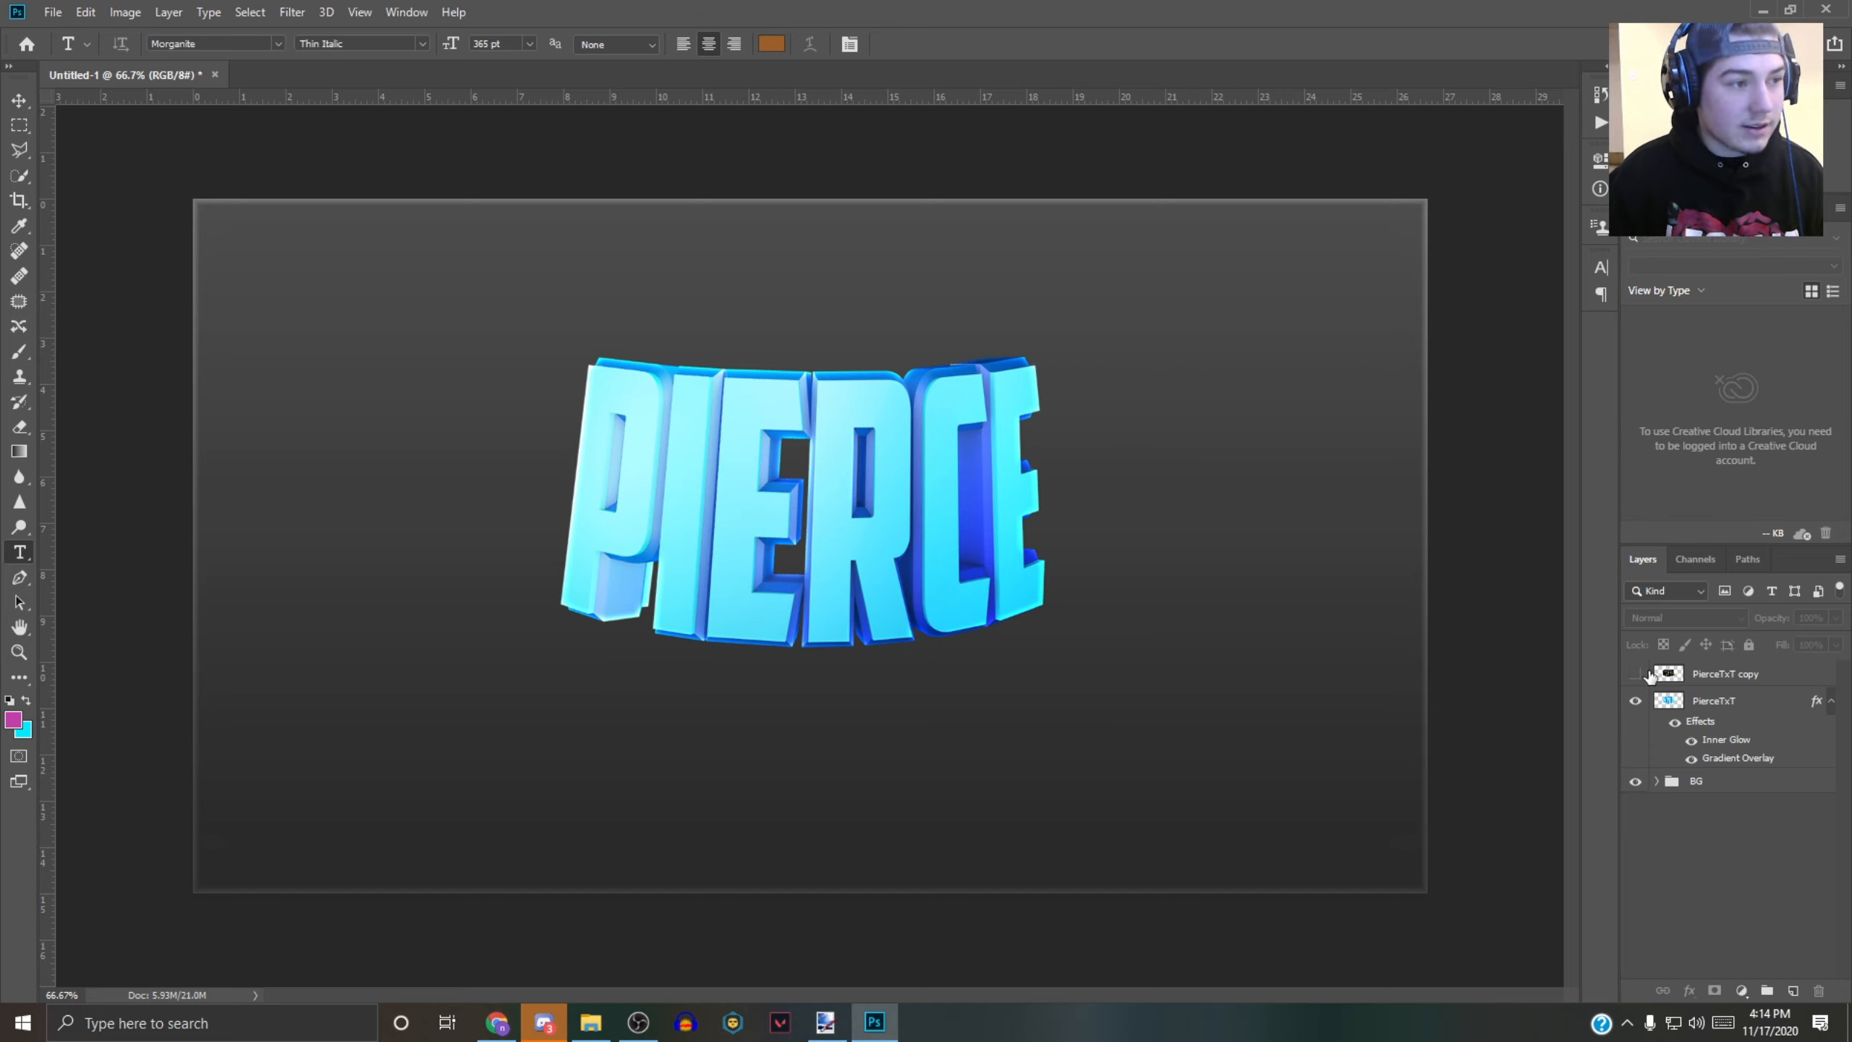